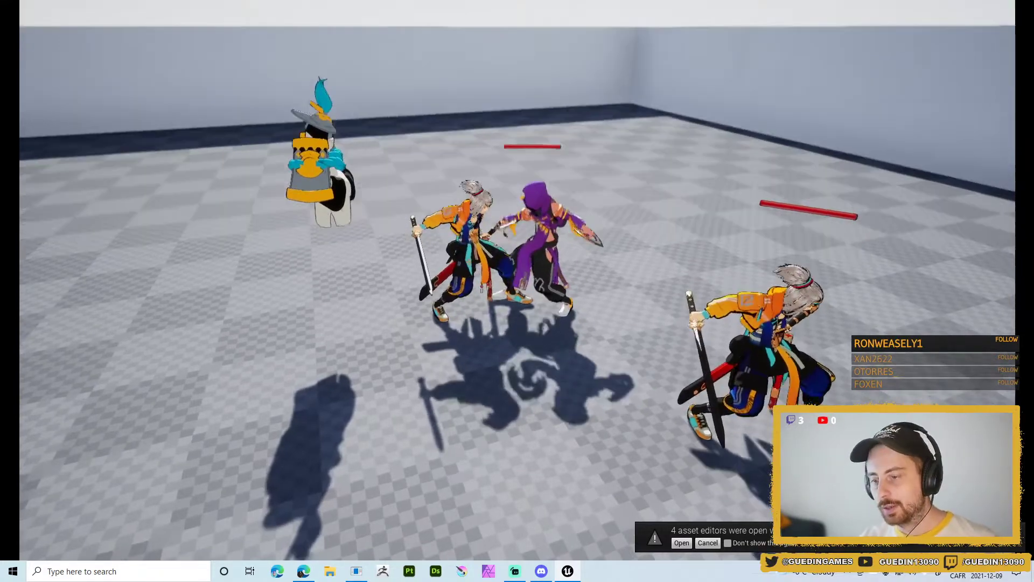
# - Stop the game preview after watching the characters fight, and switch to Blender
pyautogui.hotkey('shift', 'F1')
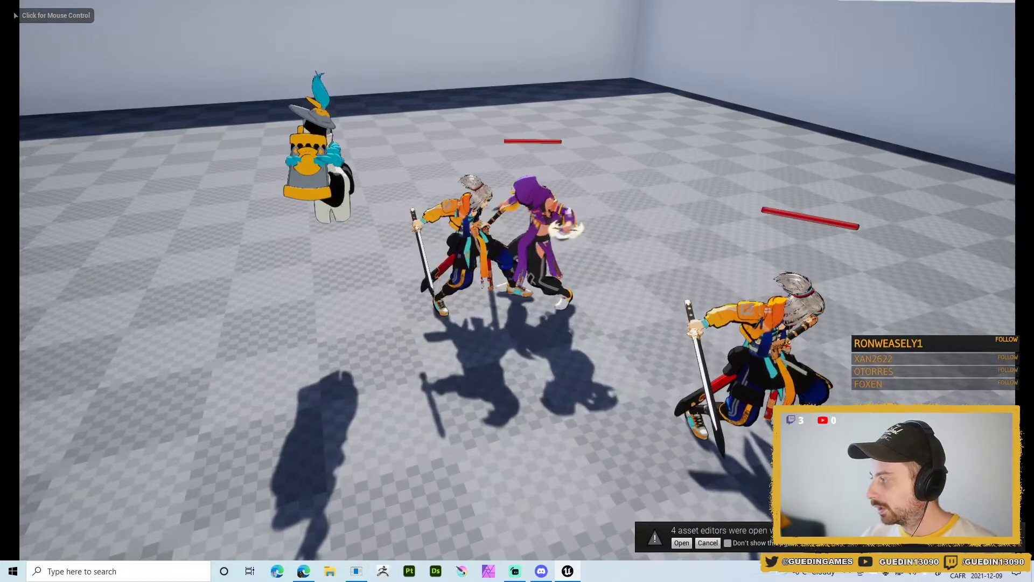
pyautogui.click(517, 280)
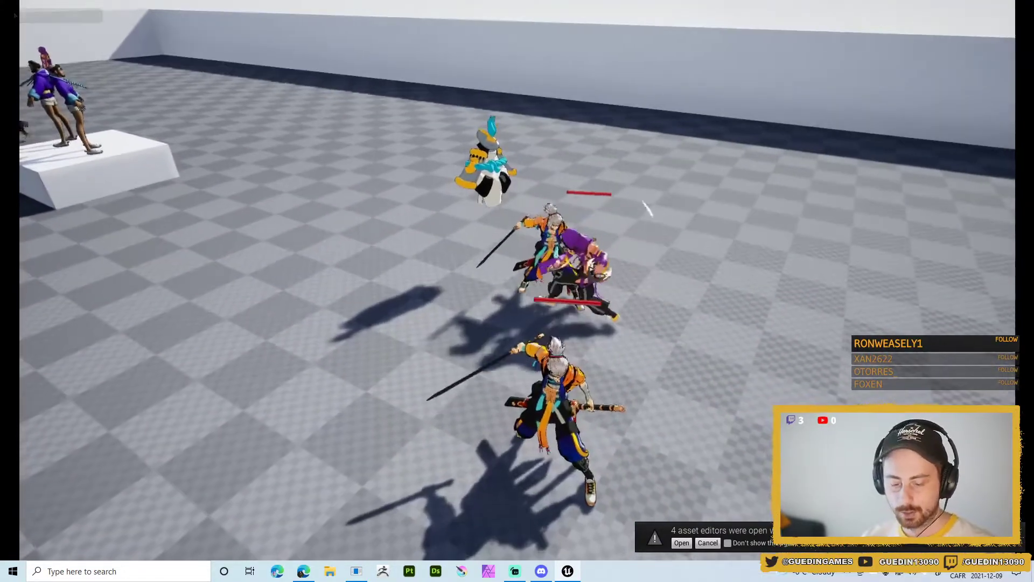
pyautogui.press('Escape')
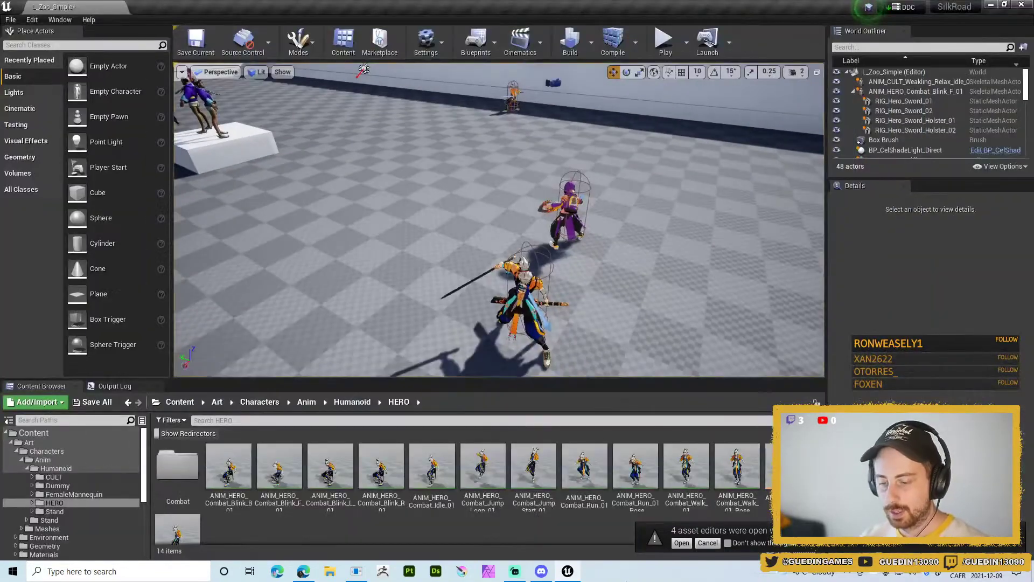
pyautogui.click(355, 571)
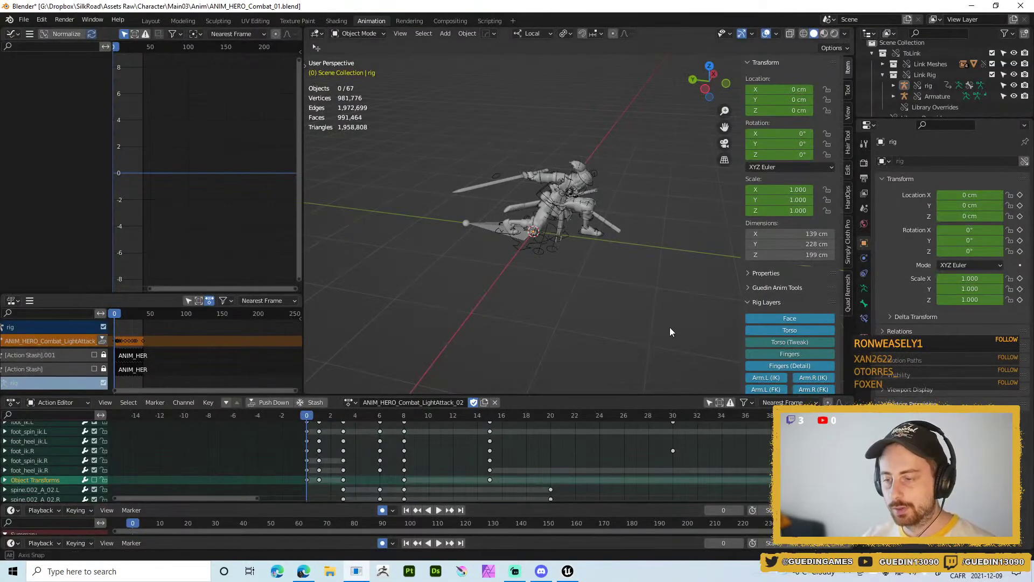
# - Play the ANIM_HERO_Combat_LightAttack_02 action, examine it from another angle, and stop the playback
pyautogui.hotkey('shift', 'space')
pyautogui.click(649, 305)
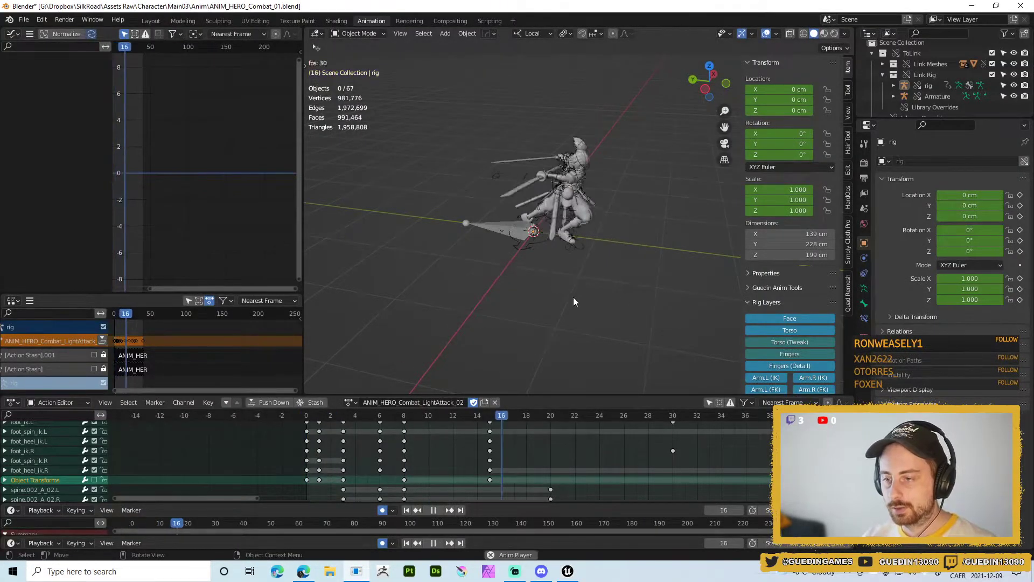
pyautogui.moveTo(558, 241); pyautogui.dragTo(536, 250, button='middle')
pyautogui.hotkey('shift', 'space')
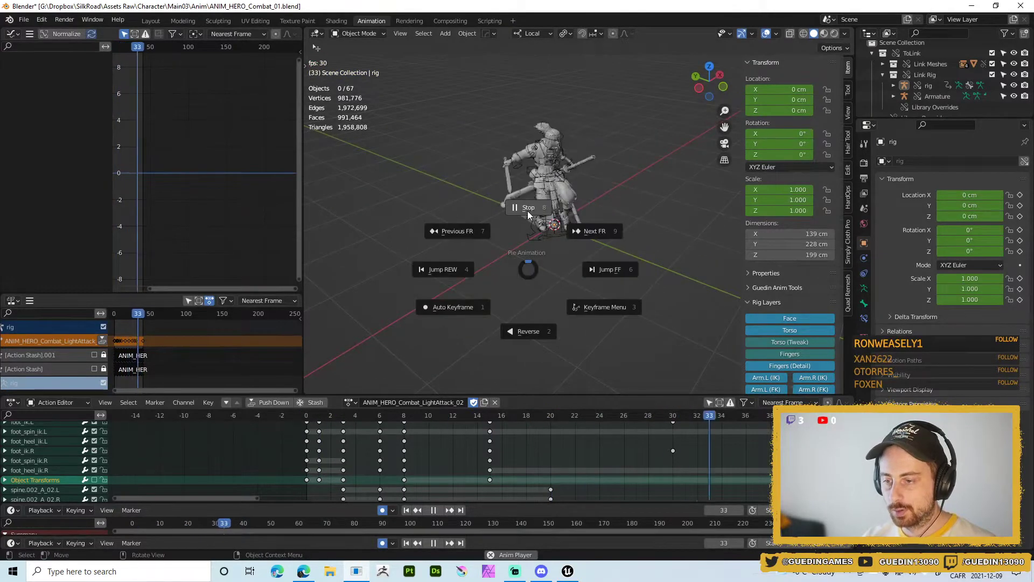
pyautogui.click(453, 310)
# - Load the ANIM_HERO_Combat_LightAttack_01 action on the rig and play it
pyautogui.click(349, 402)
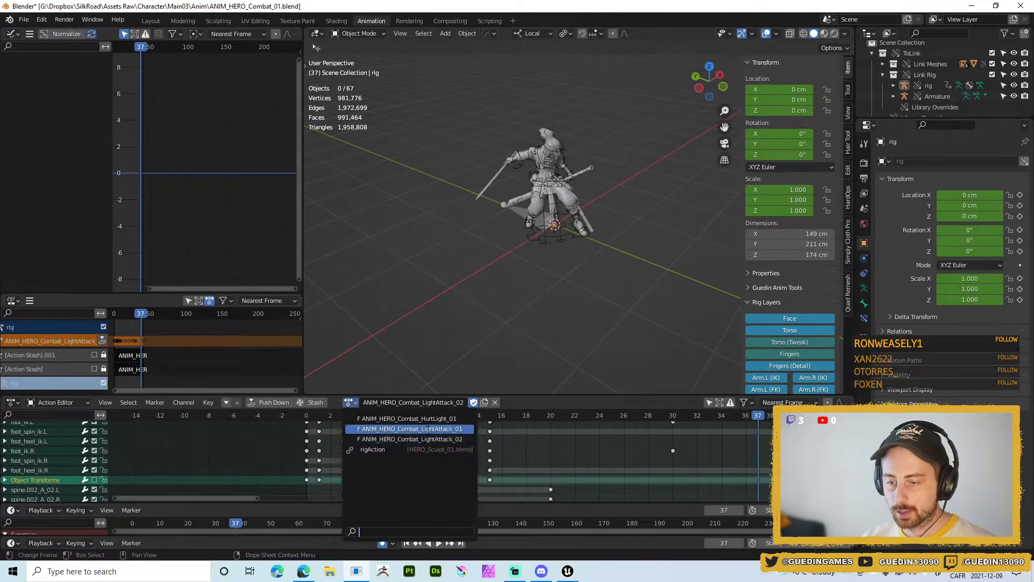
pyautogui.click(409, 431)
pyautogui.press('space')
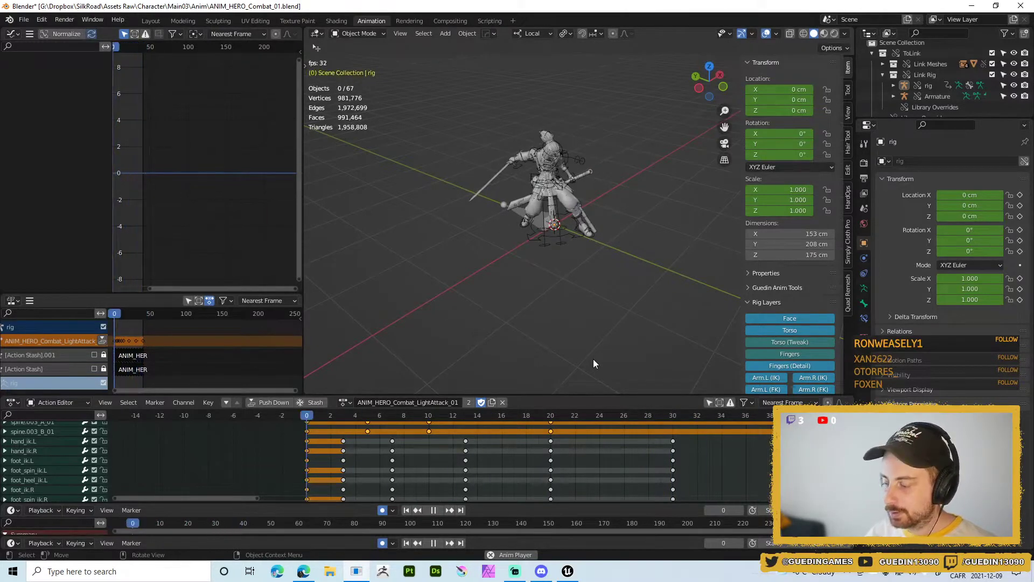
# - Find Restream Chat through the Windows search and launch it
pyautogui.click(162, 571)
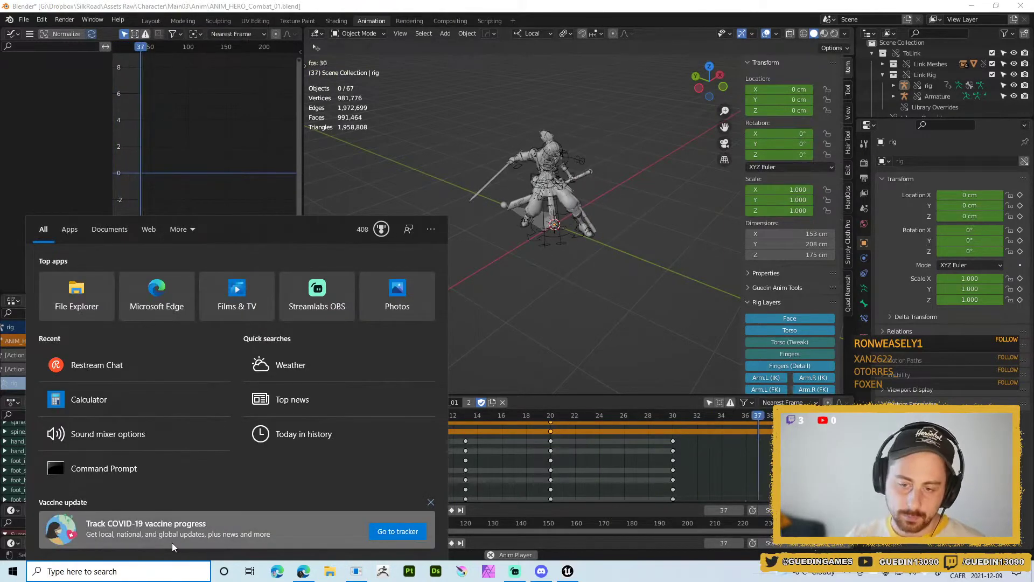
pyautogui.write('rest')
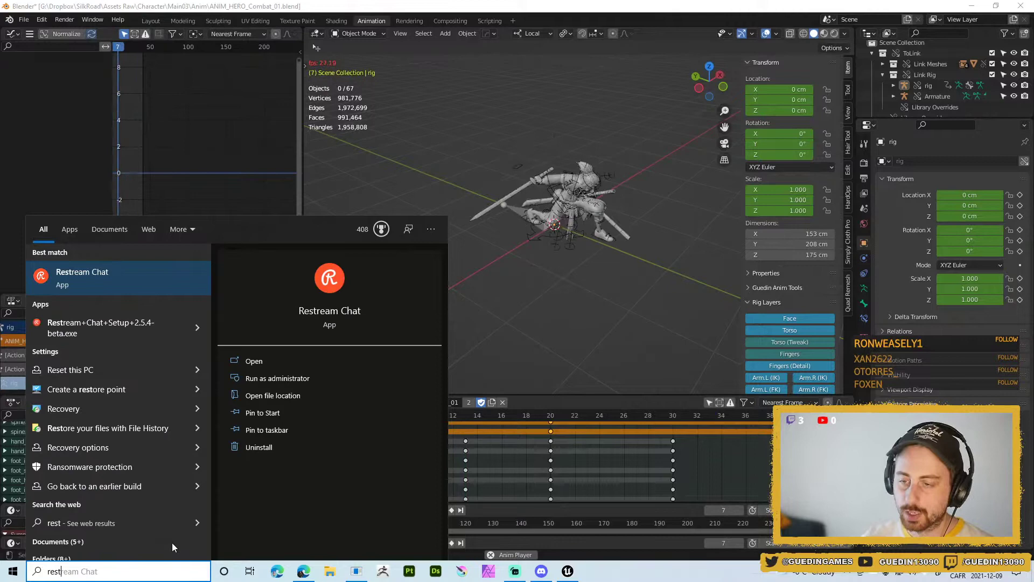
pyautogui.press('Escape')
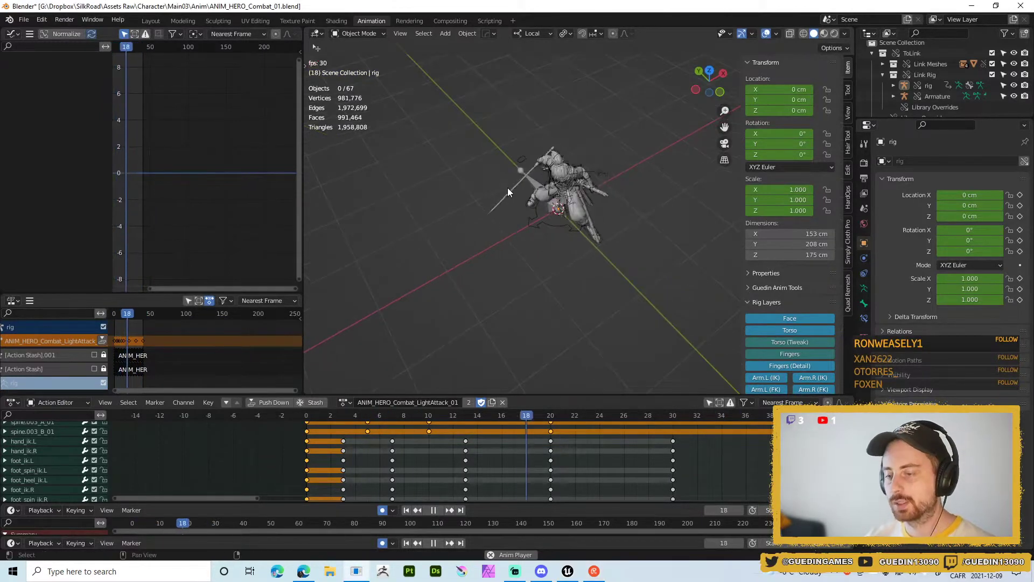
# - Stop the playback and create a separate copy of the ANIM_HERO_Combat_LightAttack_01 action
pyautogui.moveTo(508, 188); pyautogui.dragTo(472, 149, button='middle')
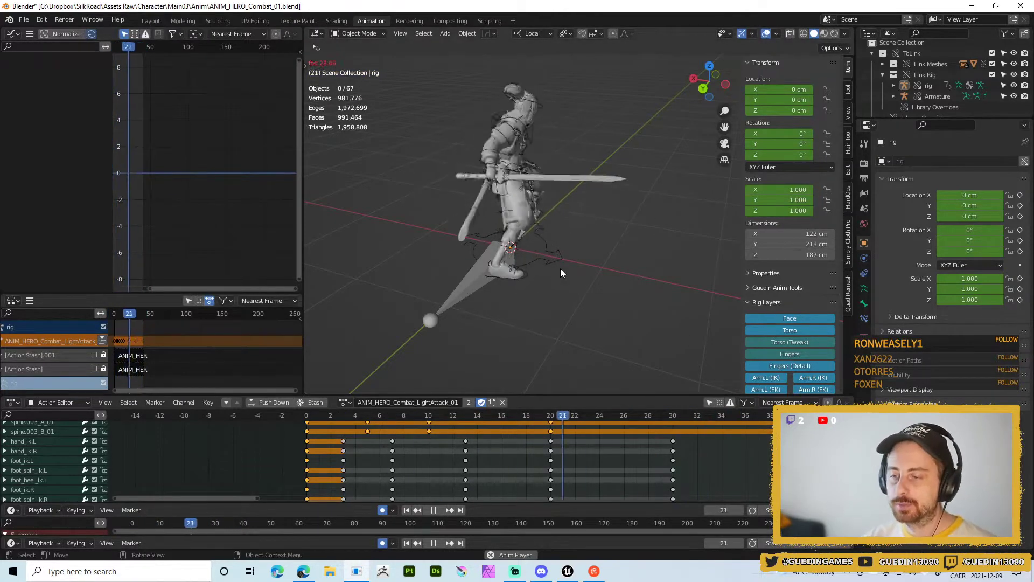
pyautogui.press('Escape')
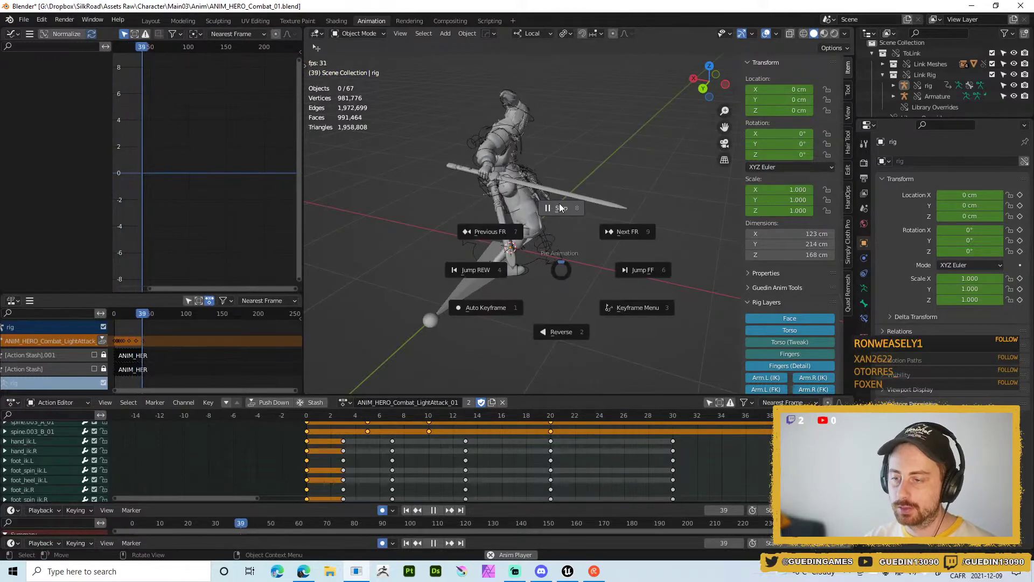
pyautogui.moveTo(528, 311); pyautogui.dragTo(414, 331, button='middle')
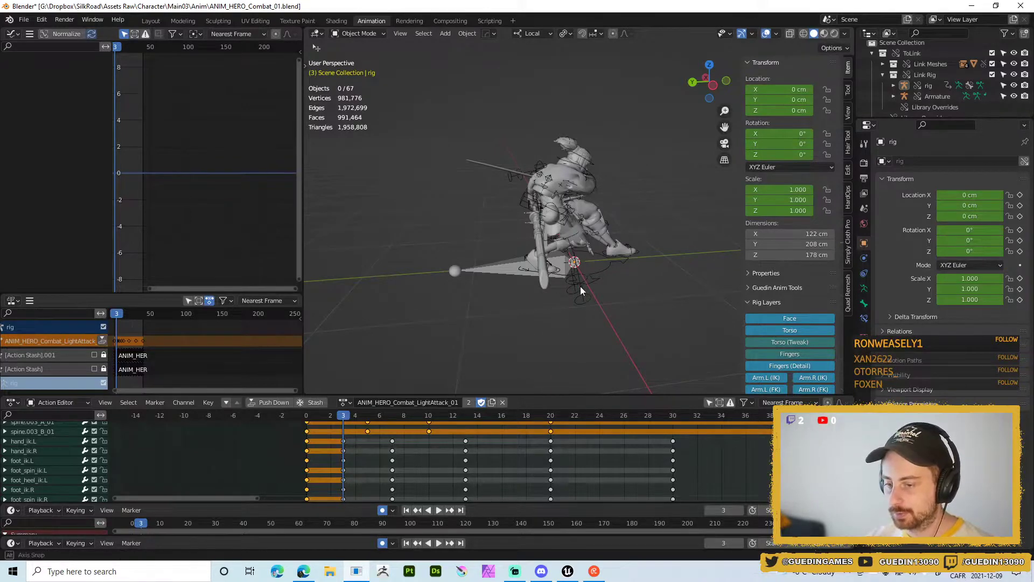
pyautogui.moveTo(580, 290); pyautogui.dragTo(477, 337, button='middle')
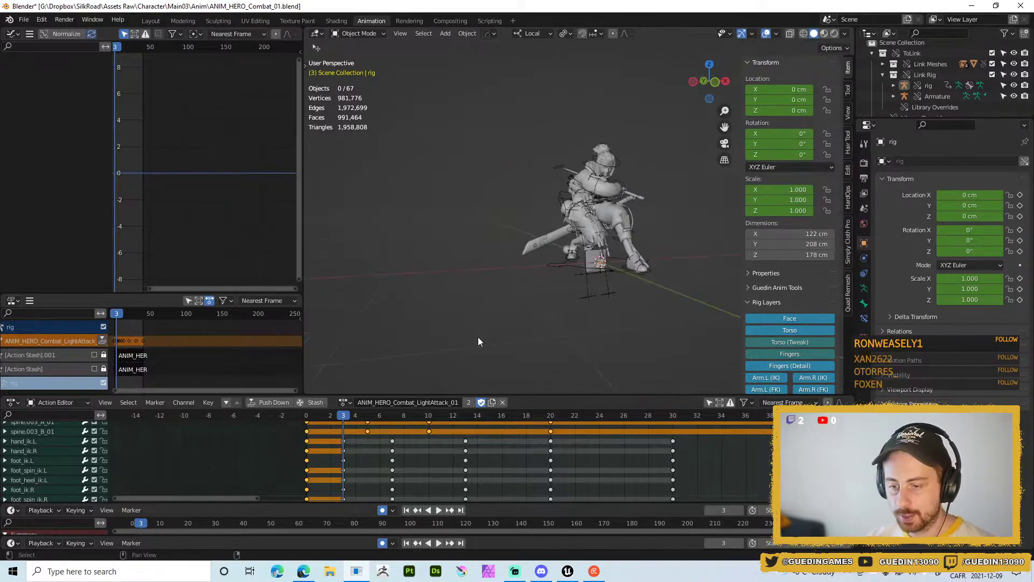
pyautogui.click(493, 402)
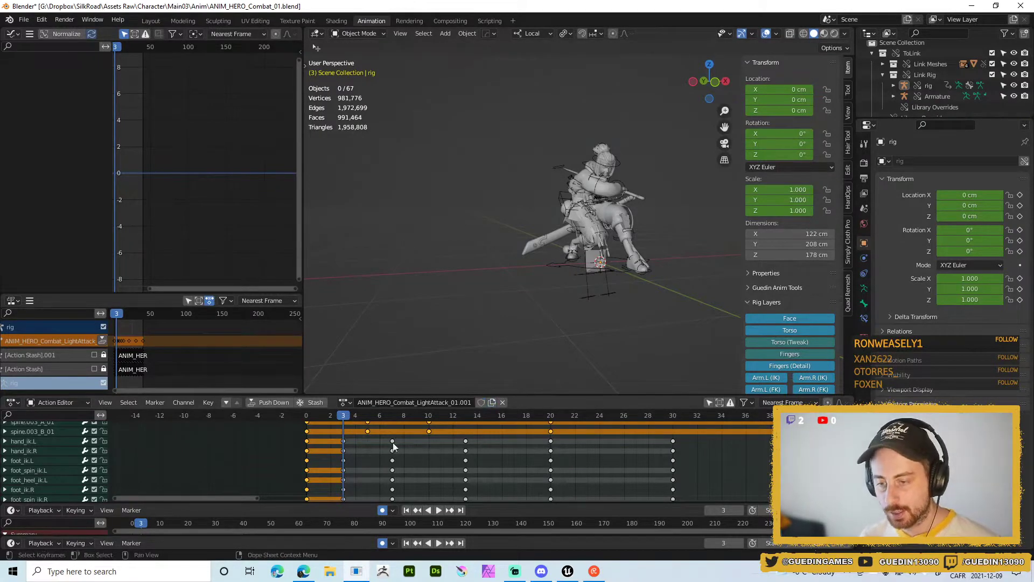
# - Rename the copied action to ANIM_HERO_Combat_SeqLLLLL_01
pyautogui.click(415, 402)
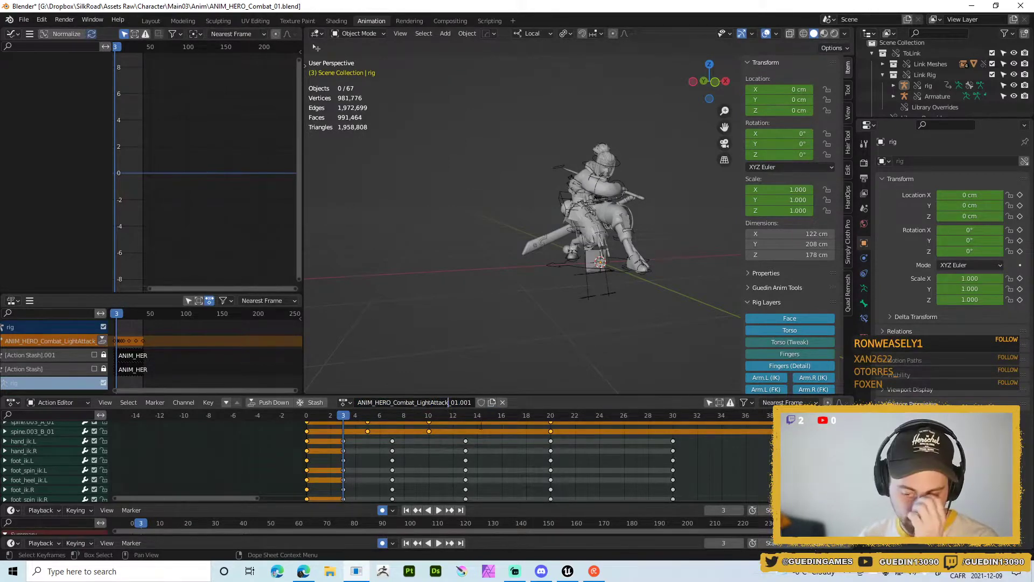
pyautogui.moveTo(416, 402); pyautogui.dragTo(446, 403)
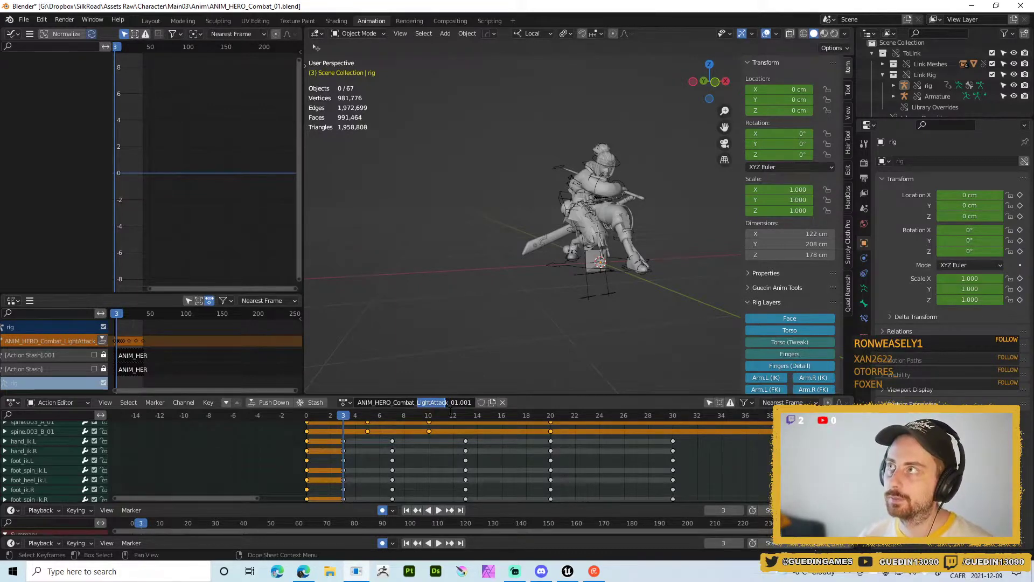
pyautogui.write('S')
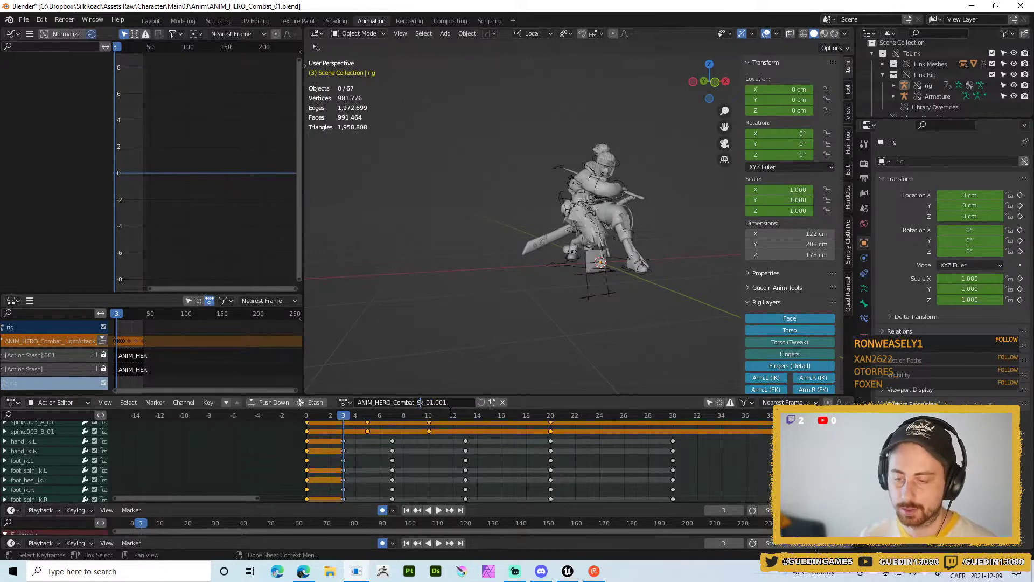
pyautogui.write('ec')
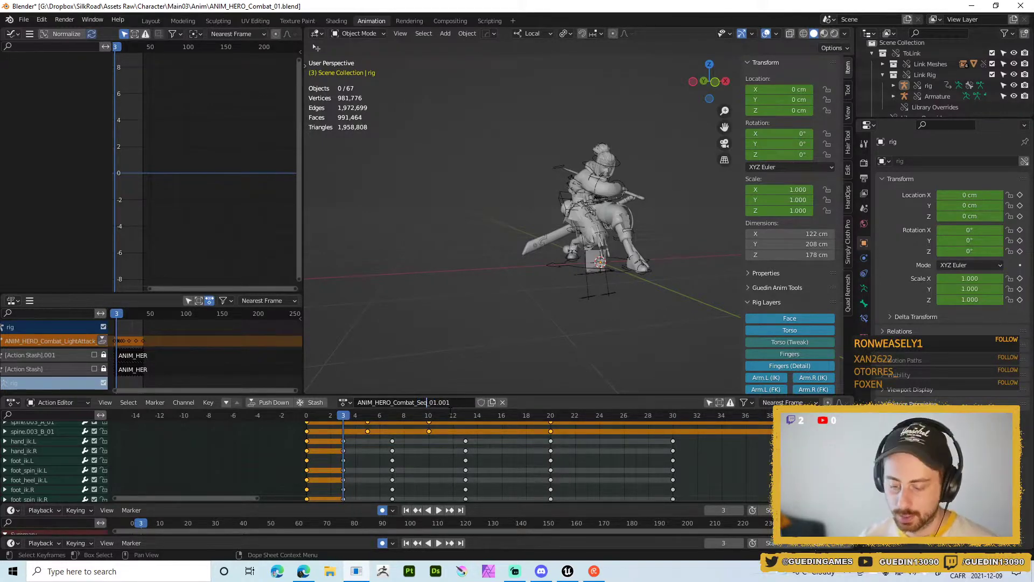
pyautogui.write('LLLLL')
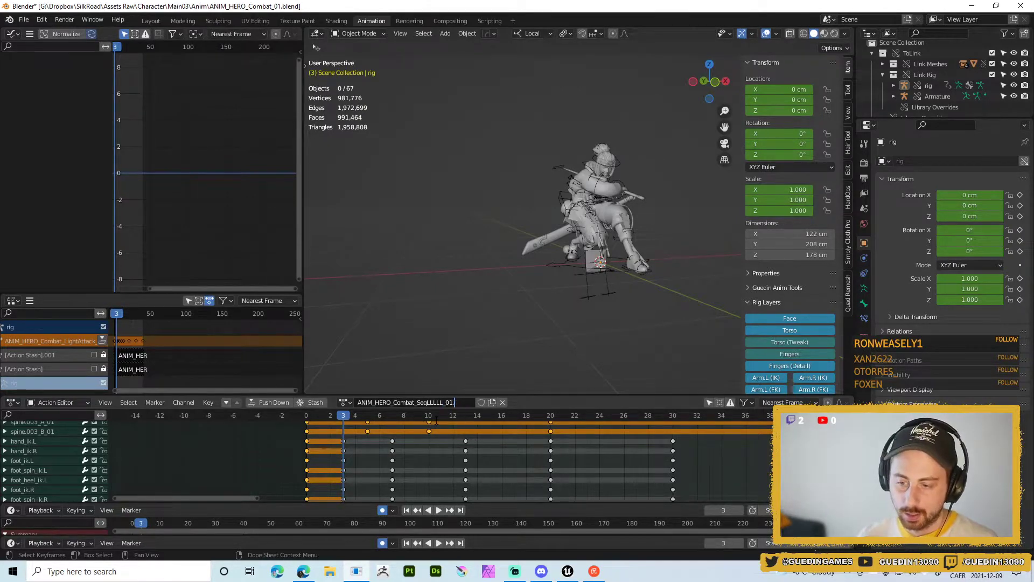
pyautogui.press('Return')
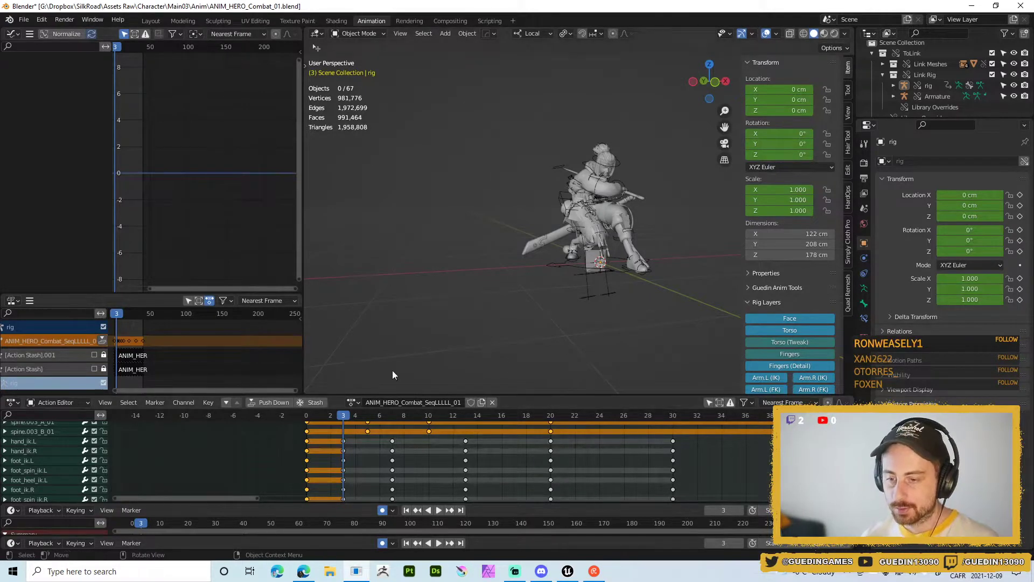
# - Scrub and play the new sequence action to examine the attack's key poses and where its recovery begins
pyautogui.moveTo(509, 296); pyautogui.dragTo(431, 356, button='middle')
pyautogui.click(311, 420)
pyautogui.press('space')
pyautogui.moveTo(310, 419); pyautogui.dragTo(464, 419)
pyautogui.press('space')
pyautogui.moveTo(577, 387); pyautogui.dragTo(548, 357, button='middle')
pyautogui.press('space')
pyautogui.moveTo(509, 415); pyautogui.dragTo(482, 419)
pyautogui.scroll(-2, 482, 418)
pyautogui.press('space')
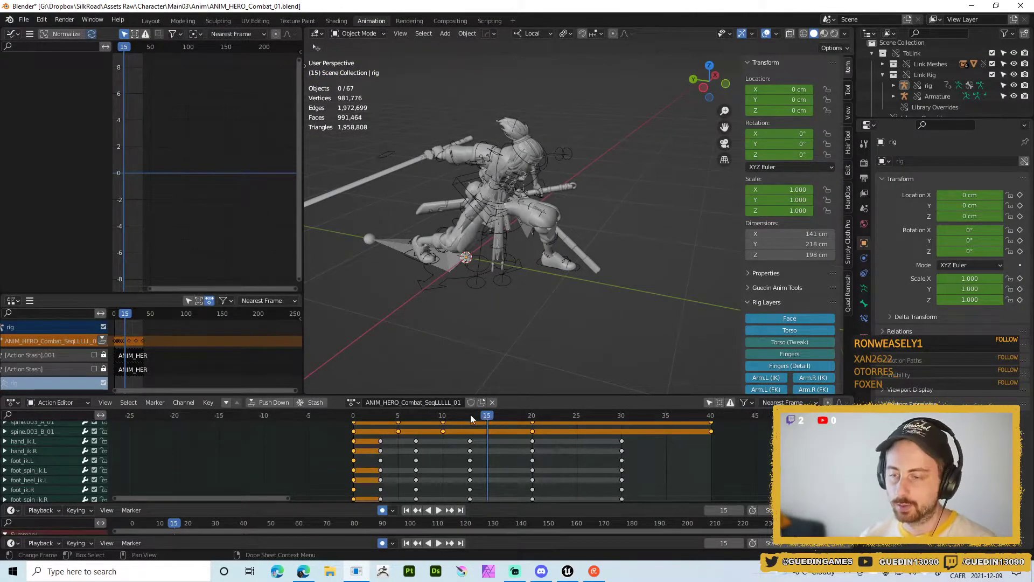
pyautogui.press('space')
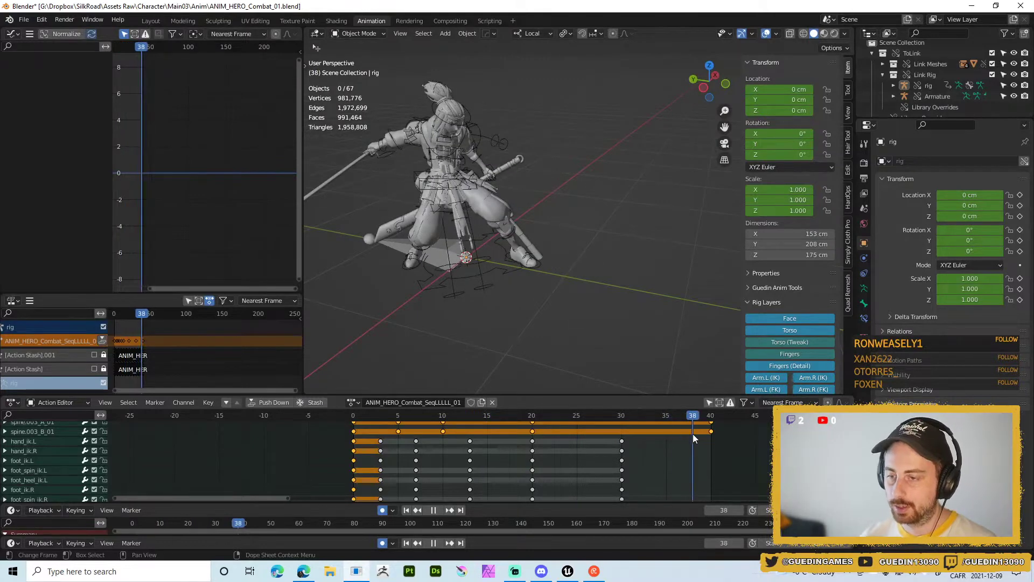
pyautogui.press('space')
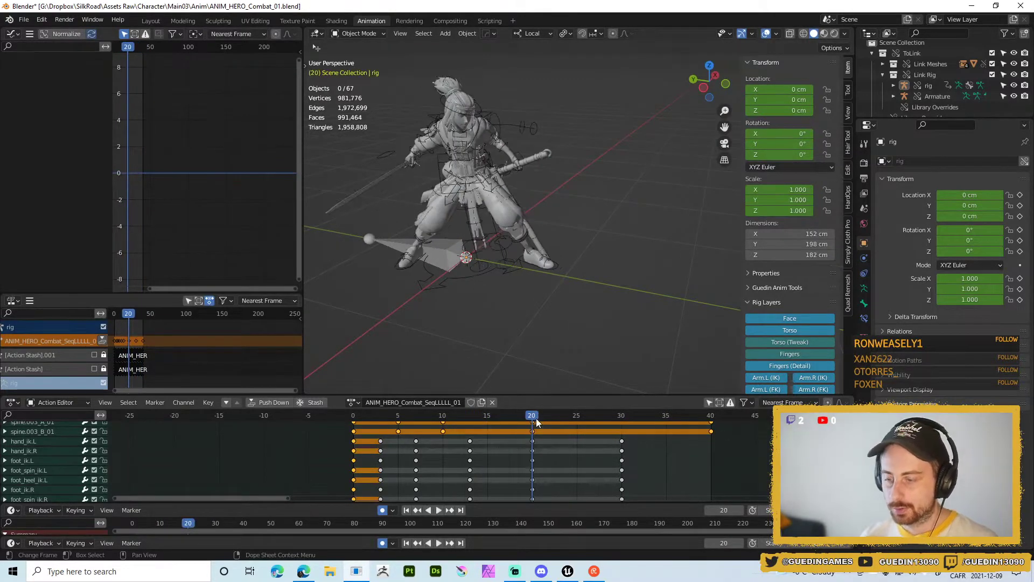
pyautogui.press('space')
pyautogui.click(469, 418)
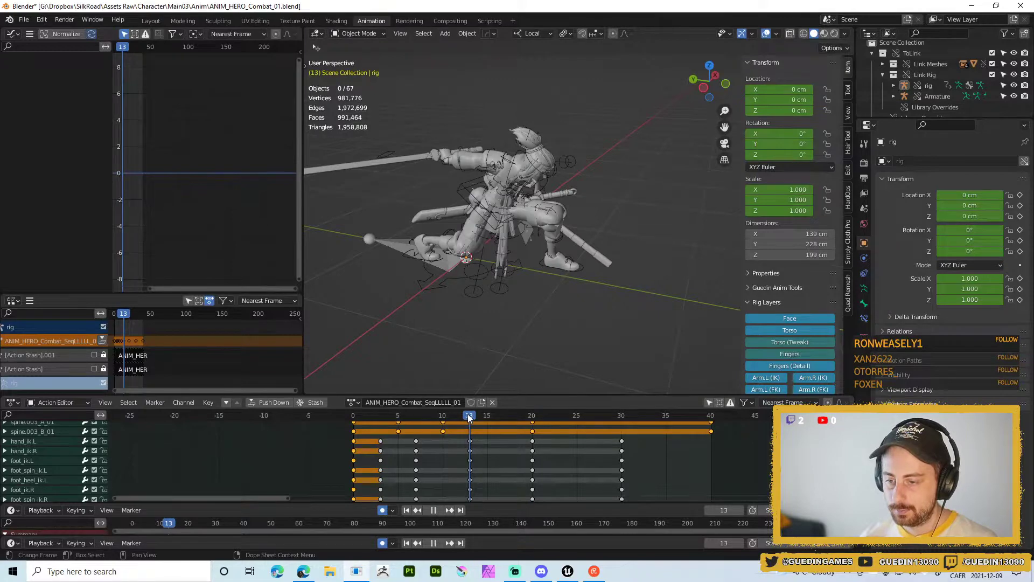
pyautogui.press('space')
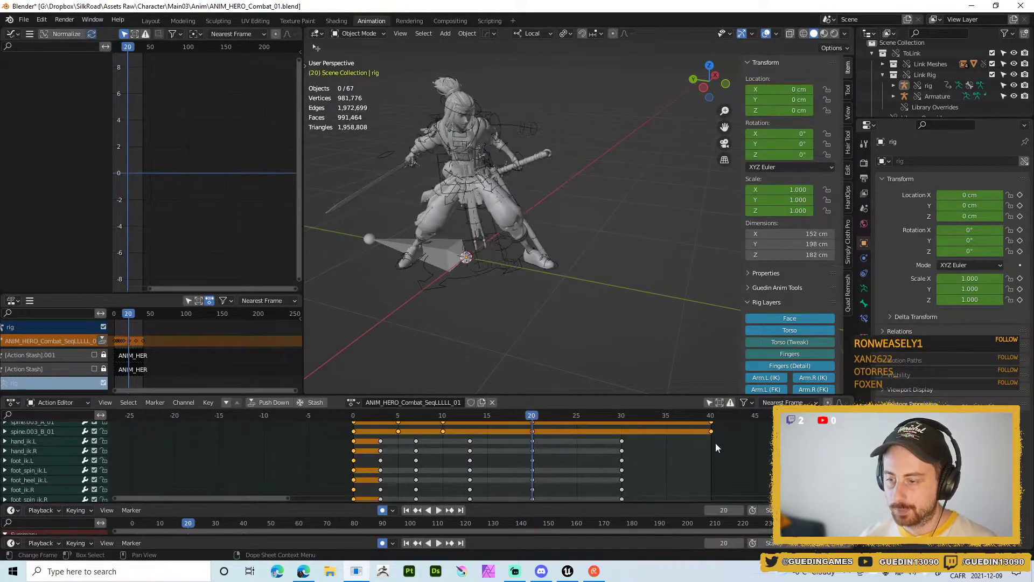
pyautogui.moveTo(717, 445); pyautogui.dragTo(505, 415)
pyautogui.press('x')
pyautogui.click(551, 428)
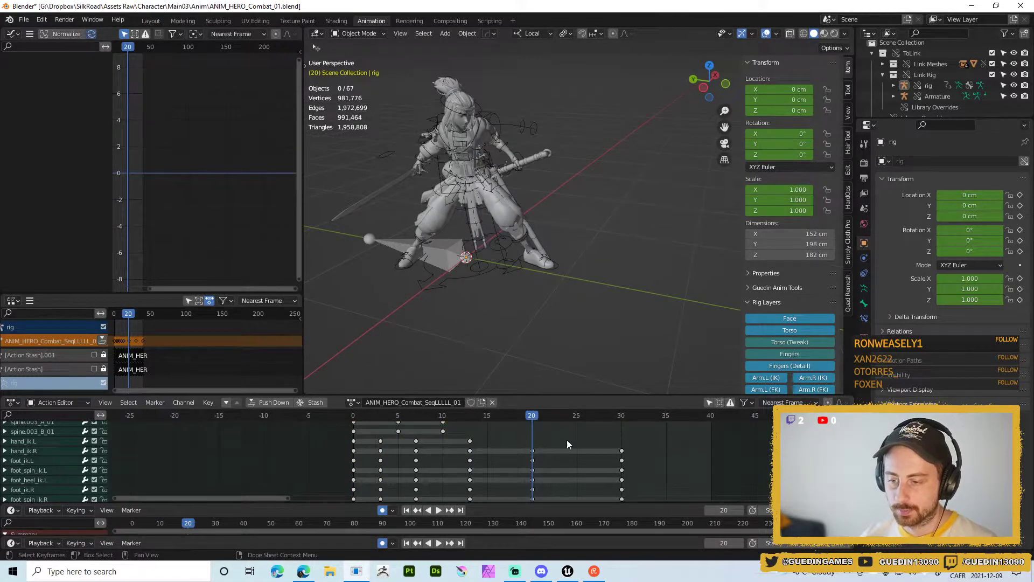
pyautogui.hotkey('ctrl', 'z')
# - Delete the keyframes of all channels from frame 20 through 40 and play the shortened attack
pyautogui.scroll(7, 609, 451)
pyautogui.scroll(-5, 611, 450)
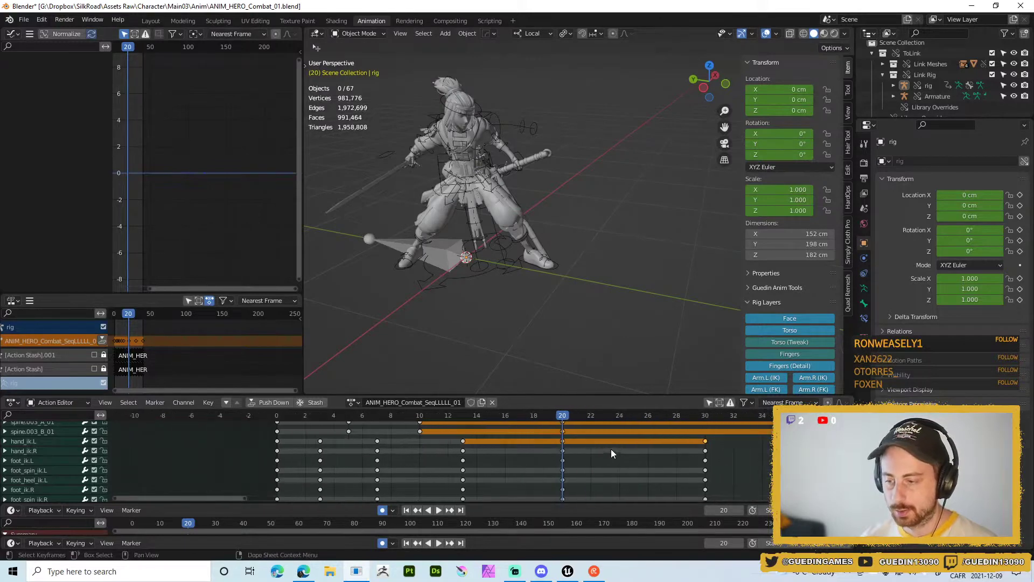
pyautogui.moveTo(567, 471); pyautogui.dragTo(566, 435, button='middle')
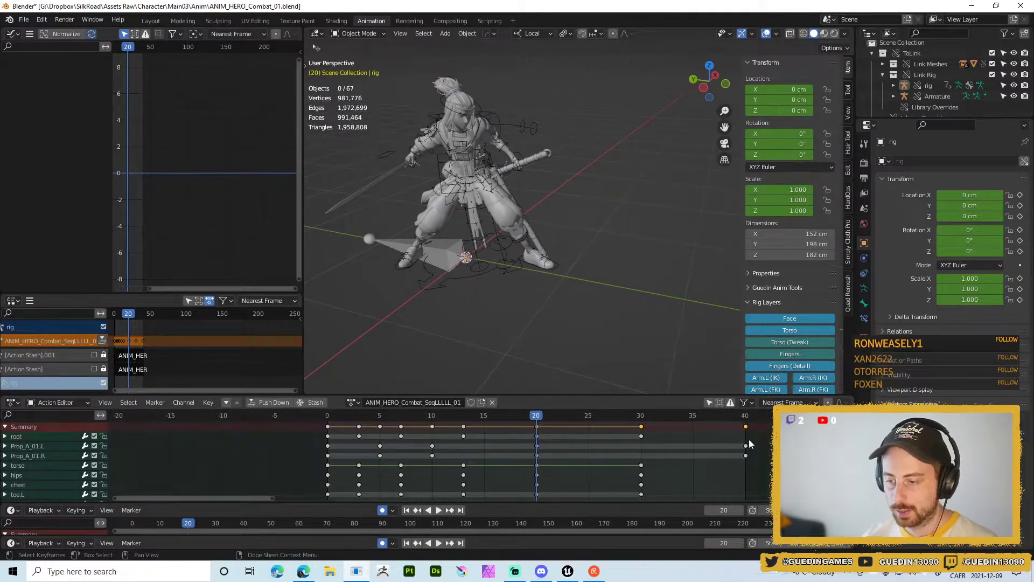
pyautogui.moveTo(722, 434); pyautogui.dragTo(520, 419)
pyautogui.press('x')
pyautogui.click(555, 433)
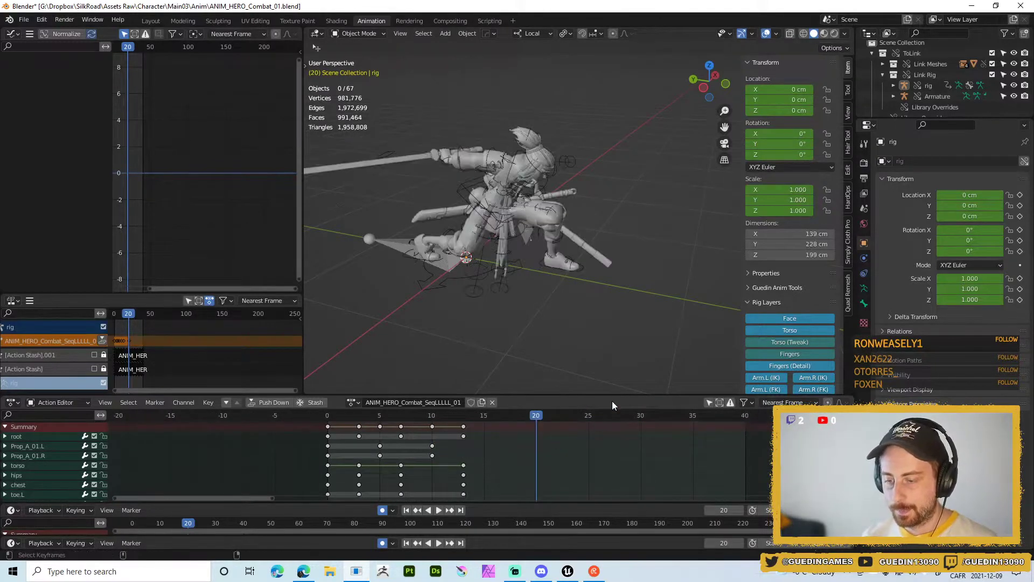
pyautogui.press('space')
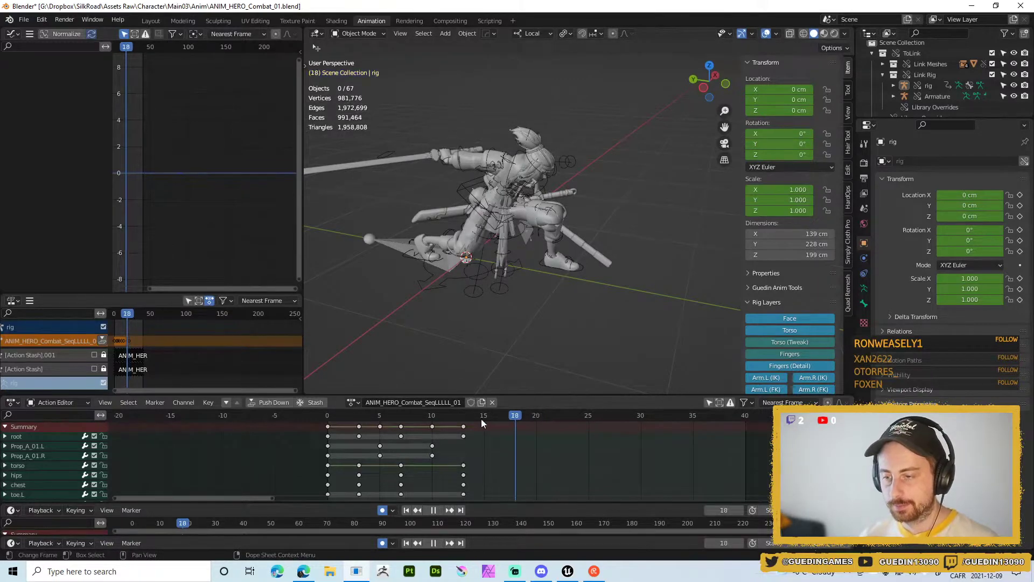
pyautogui.press('space')
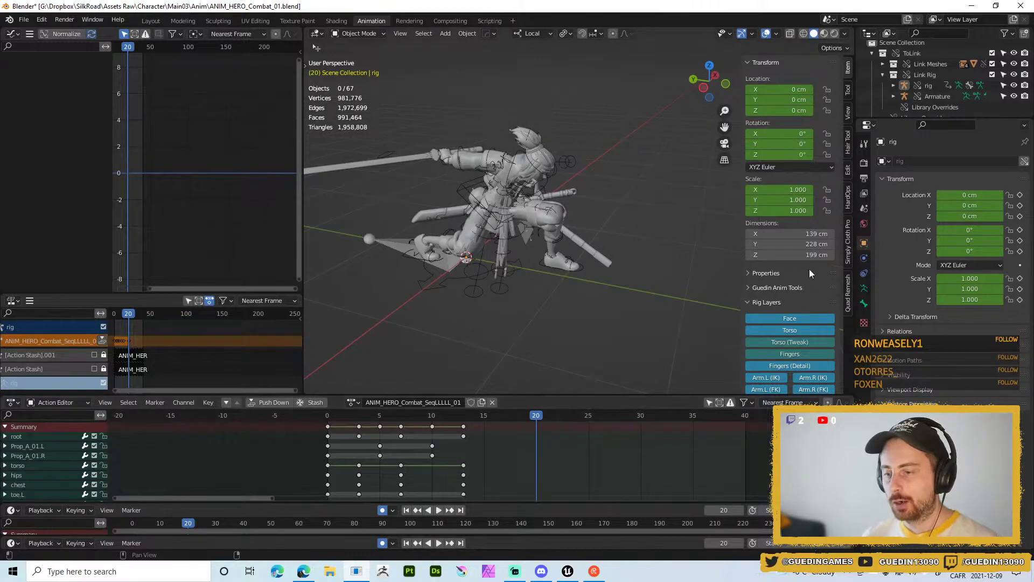
# - Hide the Armature object in the viewport and select the hero's body mesh
pyautogui.click(1015, 96)
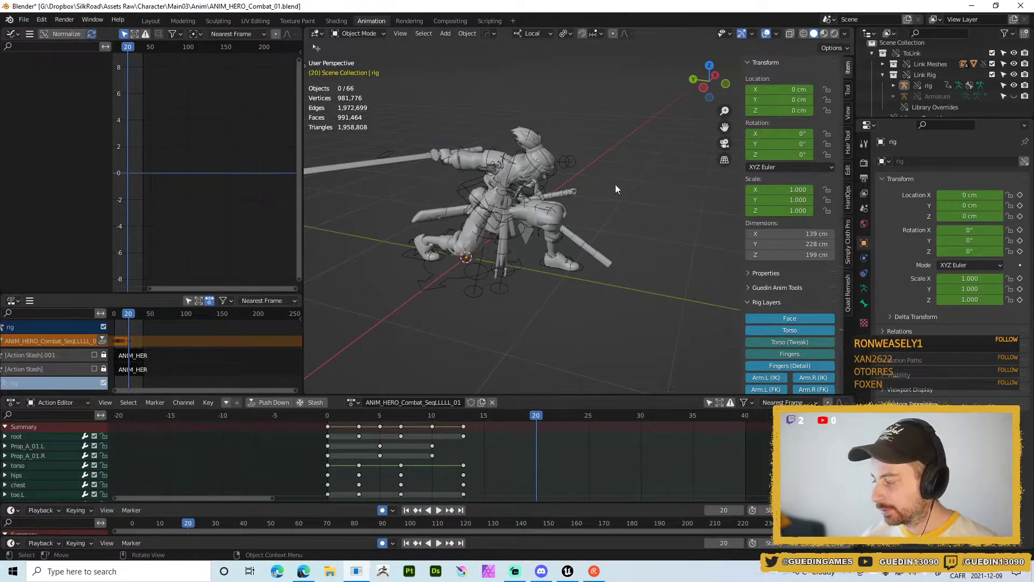
pyautogui.click(516, 232)
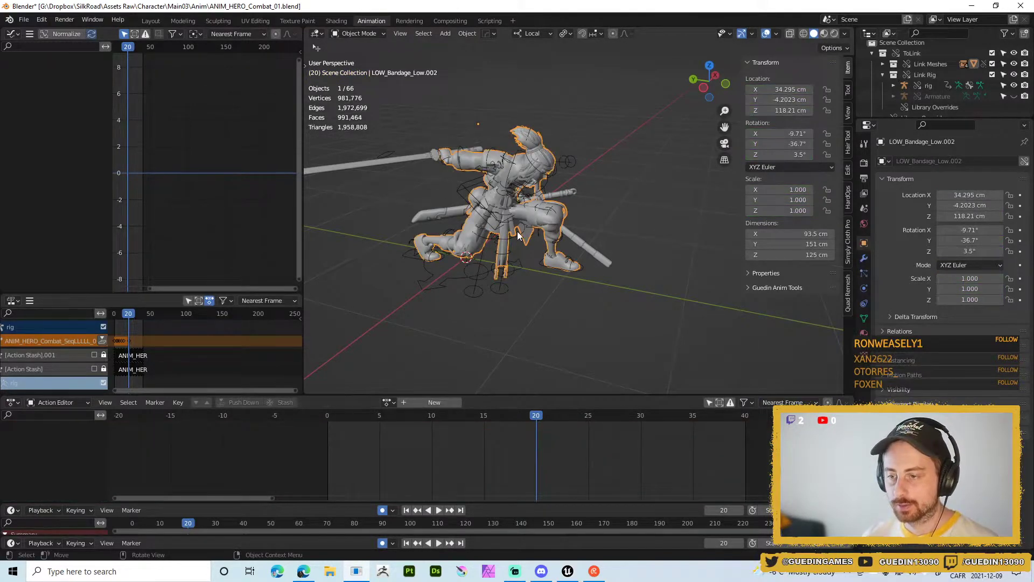
# - Make the Link Meshes collection unselectable, select the rig and enter Pose Mode
pyautogui.click(1003, 63)
pyautogui.click(465, 187)
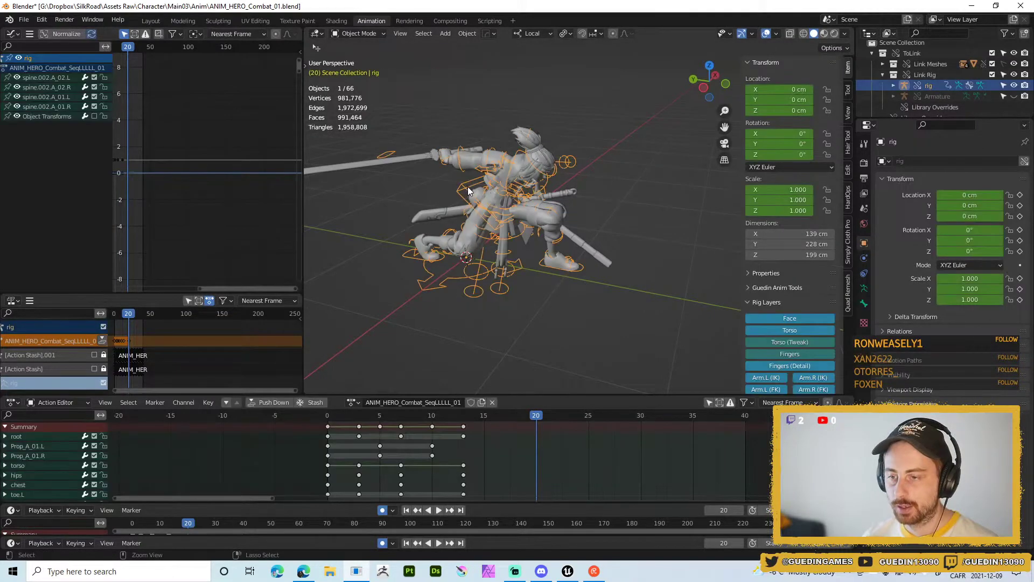
pyautogui.hotkey('ctrl', 'Tab')
pyautogui.moveTo(468, 186); pyautogui.dragTo(494, 178, button='middle')
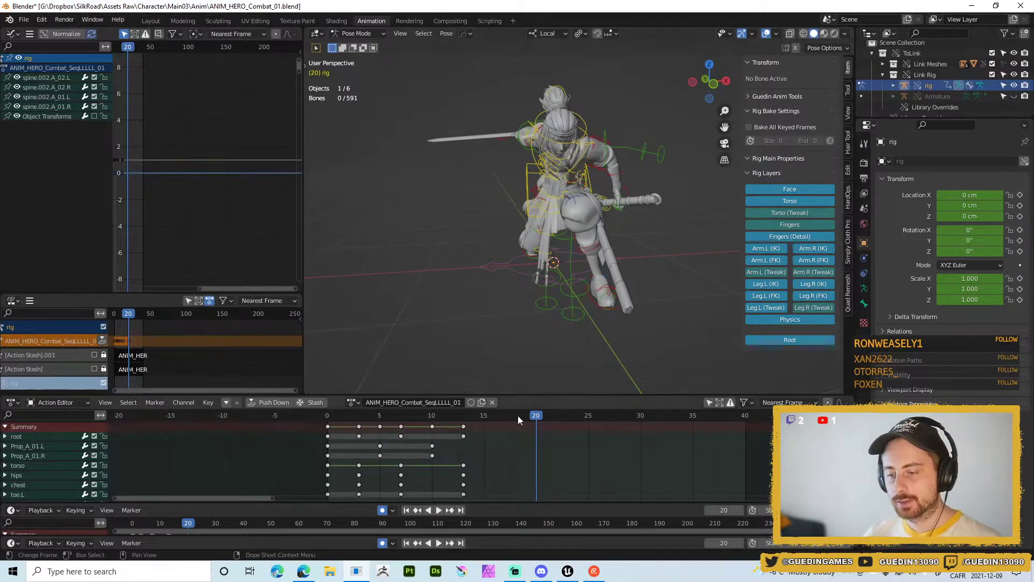
# - Insert a Whole Character keyframe at frame 13, the end of the attack
pyautogui.moveTo(534, 418); pyautogui.dragTo(591, 415)
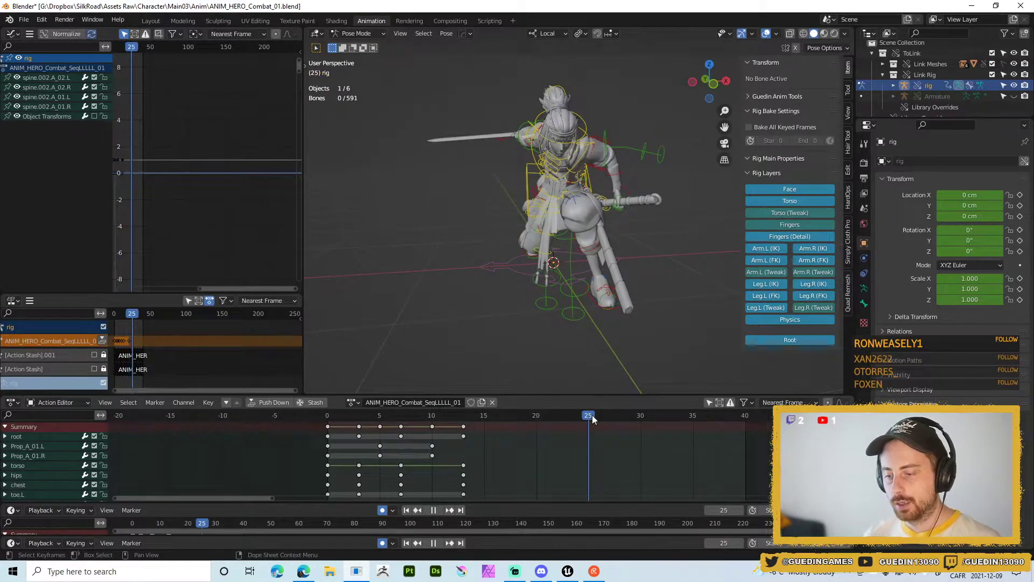
pyautogui.moveTo(524, 202); pyautogui.dragTo(598, 377, button='middle')
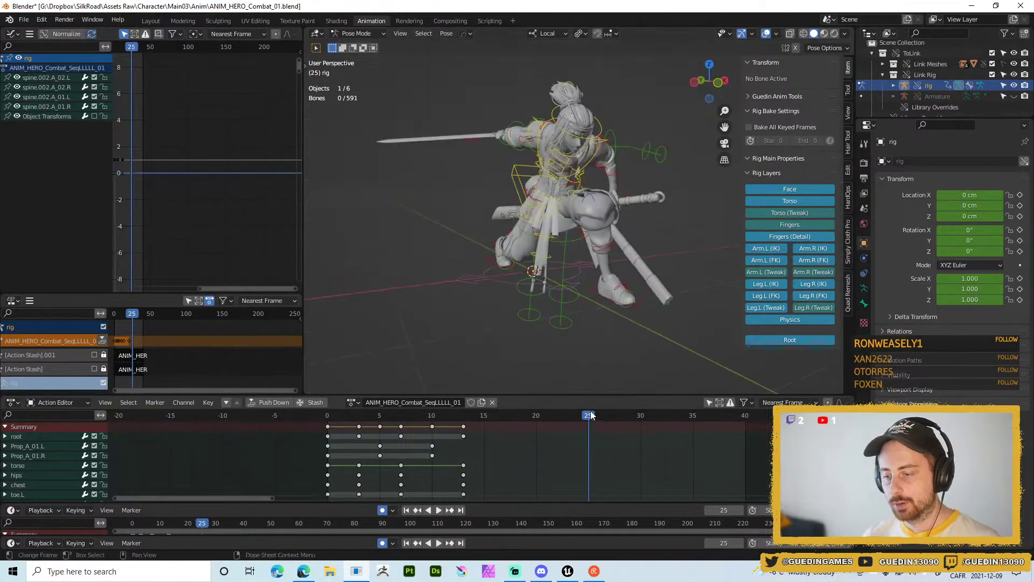
pyautogui.moveTo(590, 415); pyautogui.dragTo(463, 415)
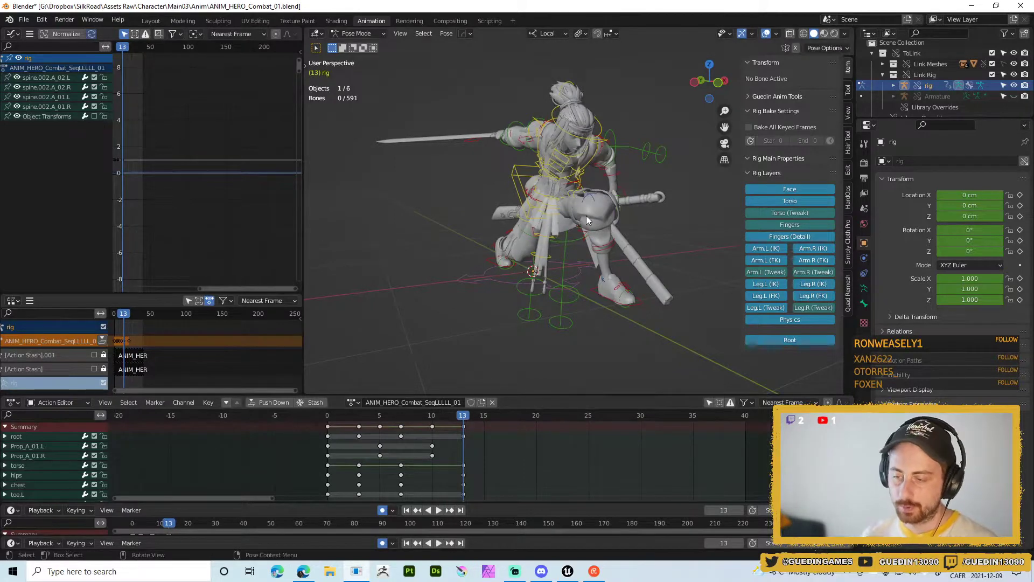
pyautogui.press('i')
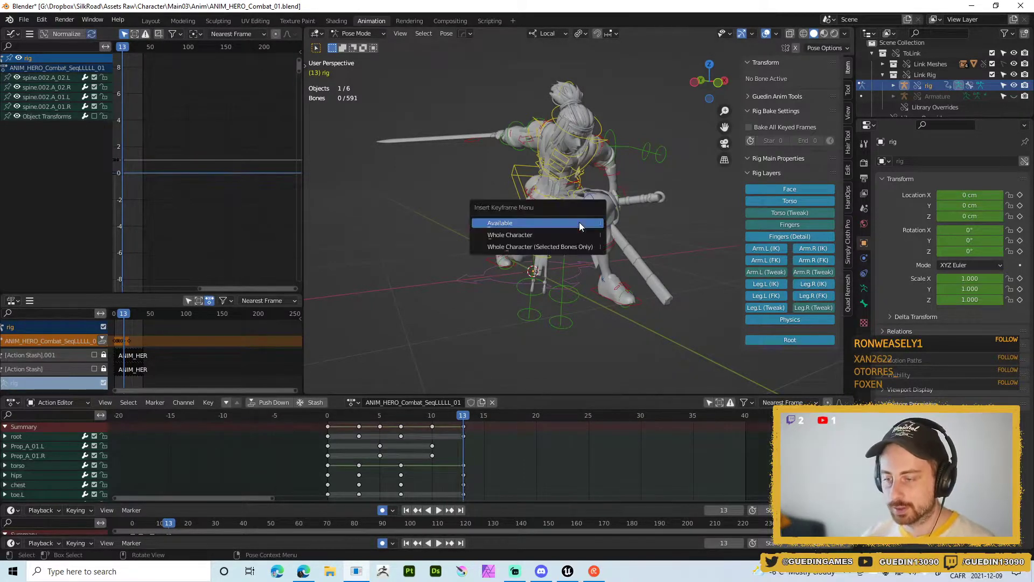
pyautogui.click(580, 222)
pyautogui.press('i')
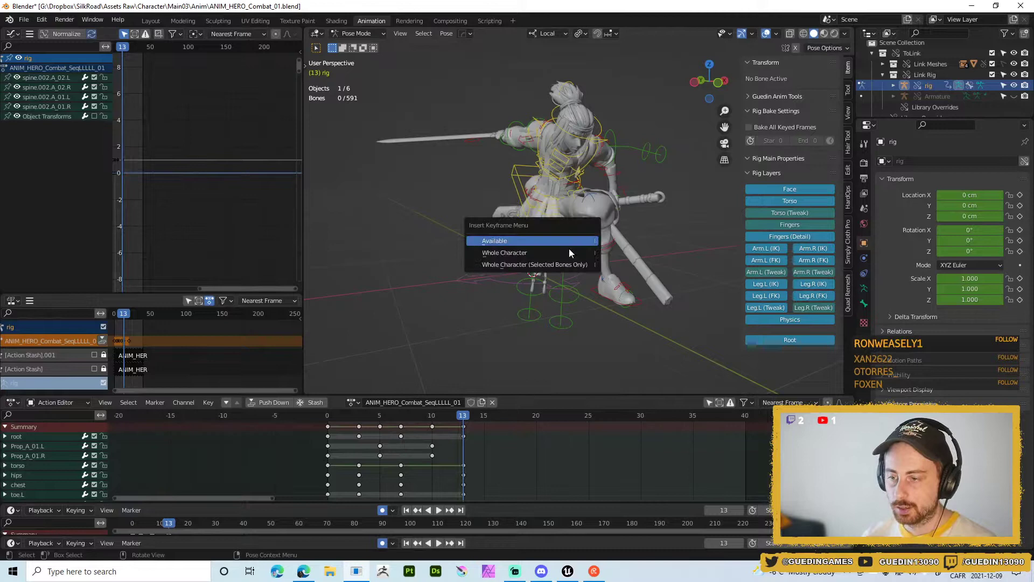
pyautogui.click(530, 253)
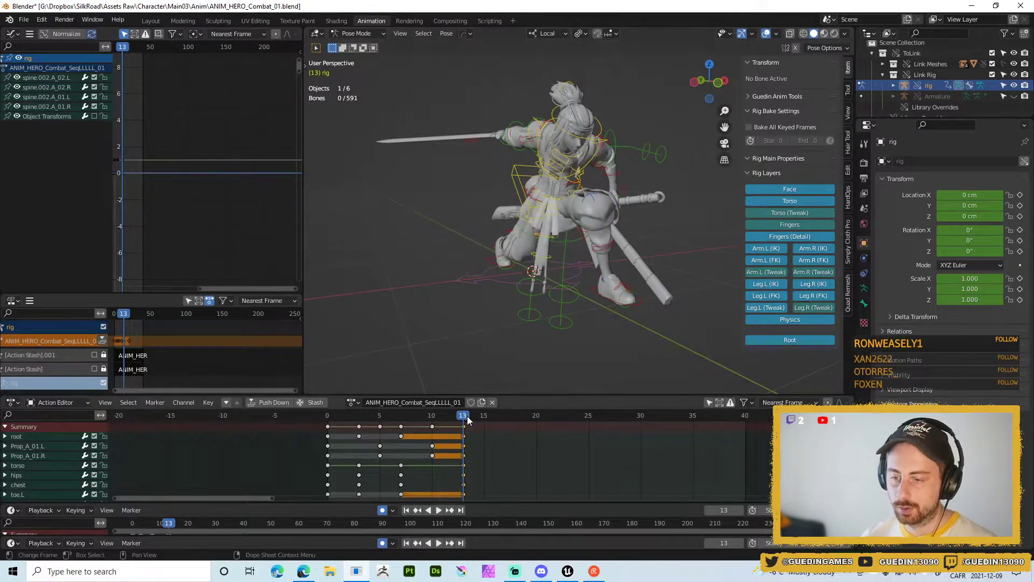
# - Select the torso bone and insert a Whole Character keyframe at frame 30
pyautogui.press('space')
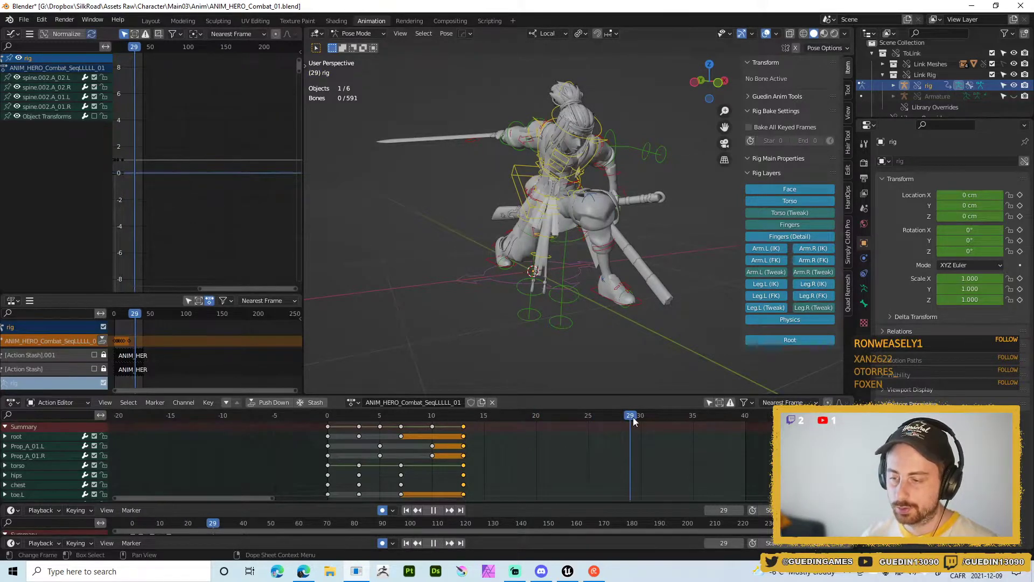
pyautogui.press('space')
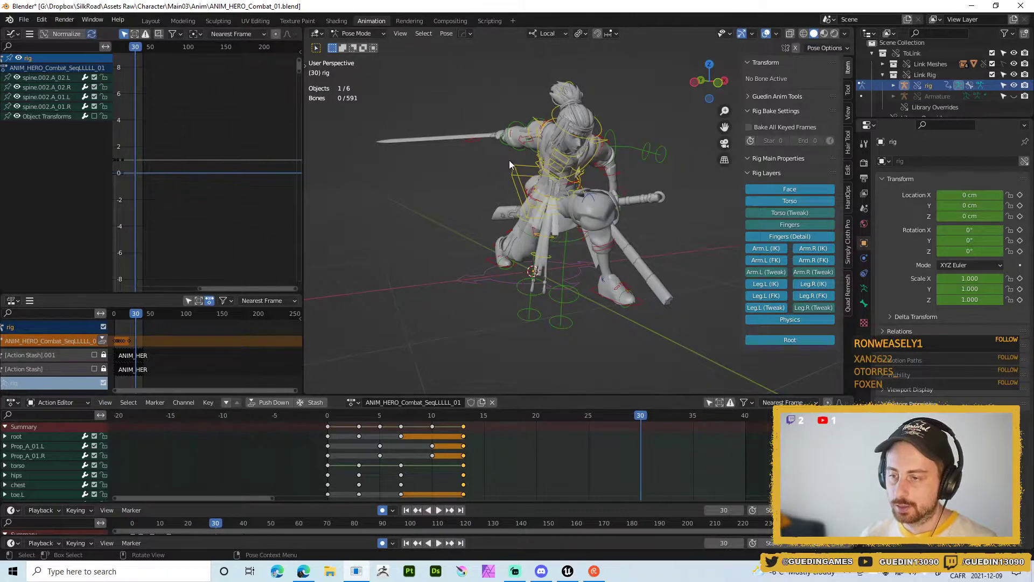
pyautogui.hotkey('ctrl', 'z')
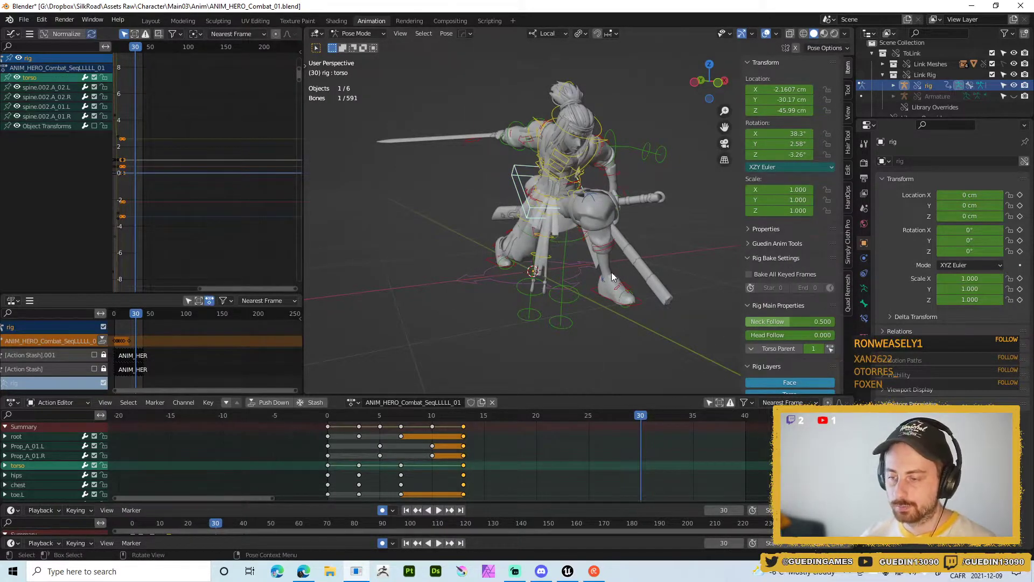
pyautogui.press('i')
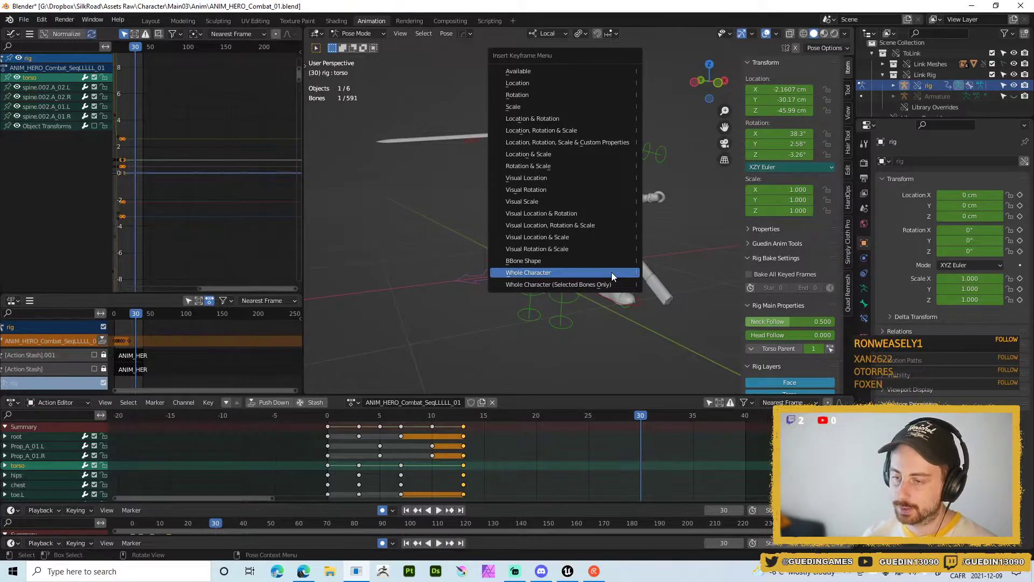
pyautogui.click(612, 272)
# - Hide the Physics rig layer and play the action from the start through to frame 30
pyautogui.scroll(-6, 831, 334)
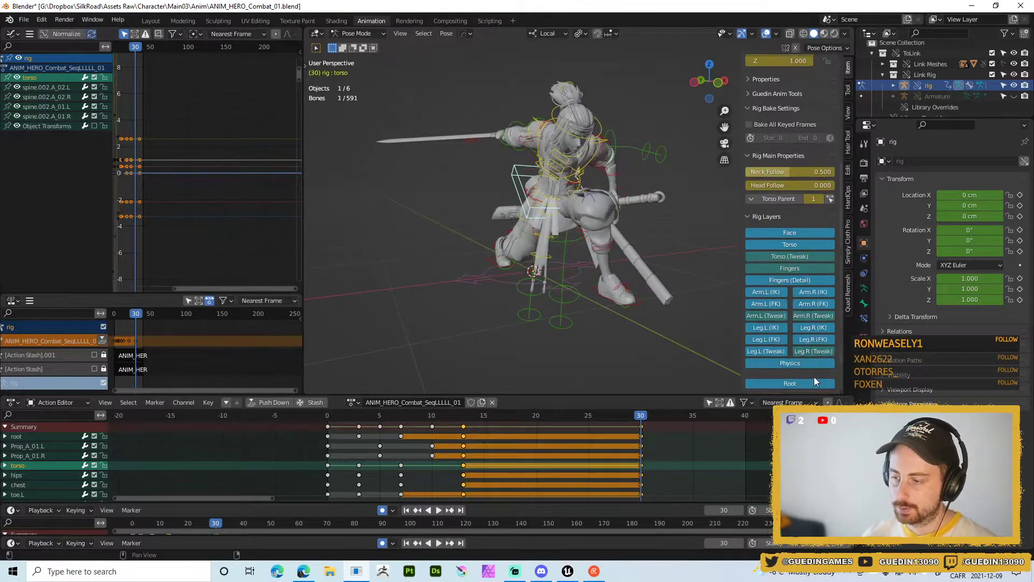
pyautogui.click(784, 361)
pyautogui.moveTo(531, 244); pyautogui.dragTo(584, 212, button='middle')
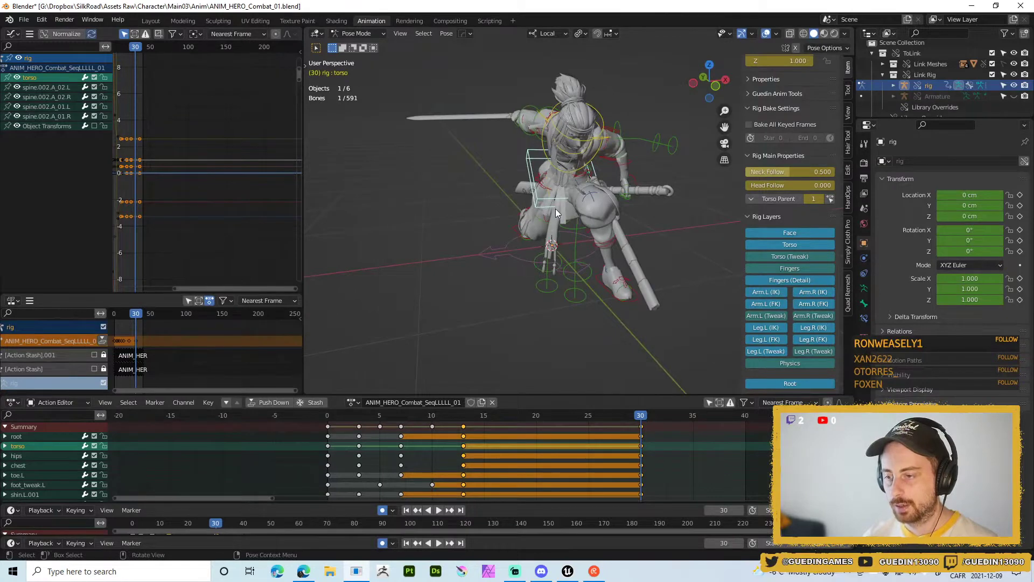
pyautogui.click(321, 416)
pyautogui.press('space')
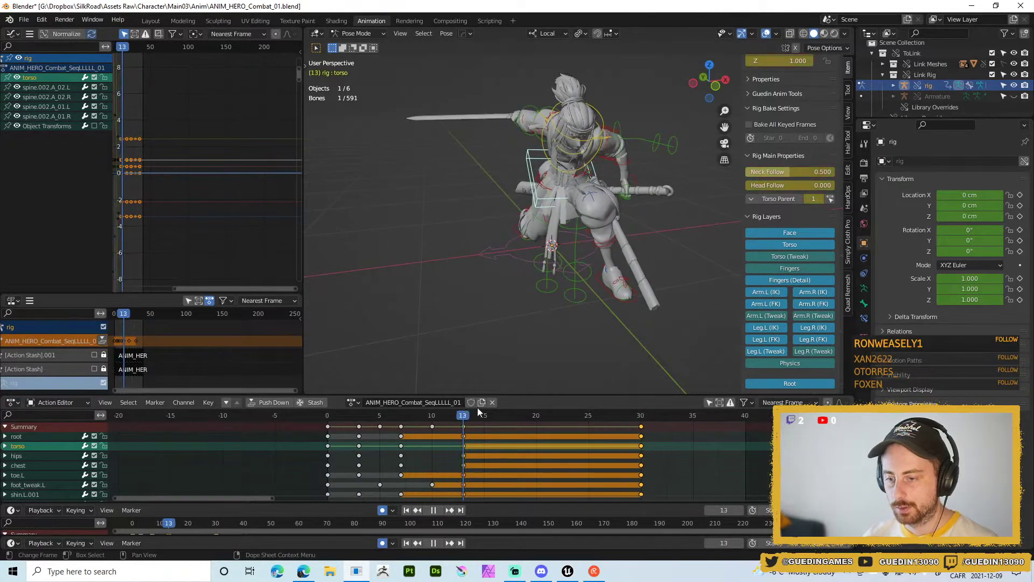
pyautogui.press('space')
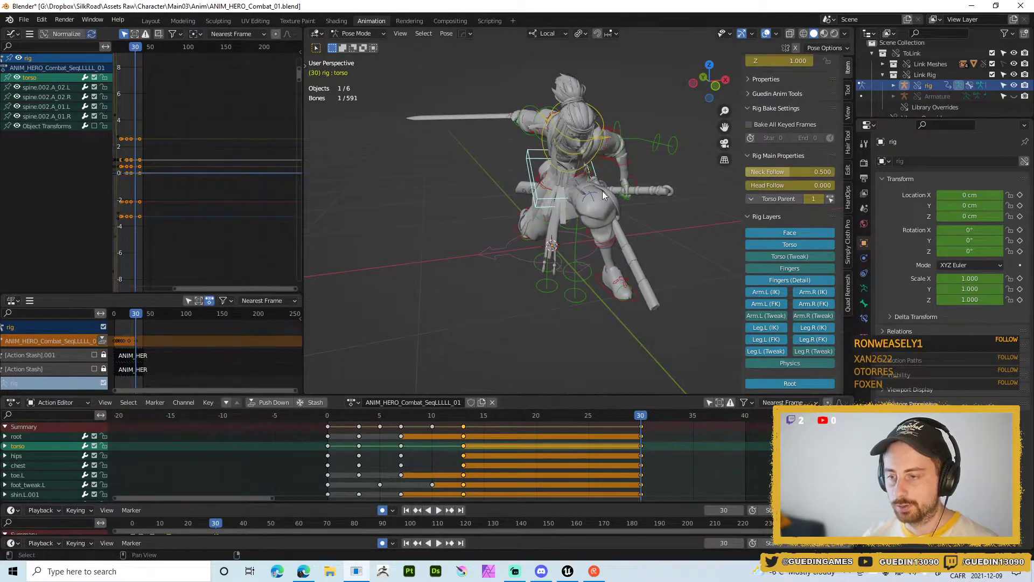
# - Rotate the torso control freely at frame 30 so the body turns out of the attack pose
pyautogui.scroll(2, 521, 222)
pyautogui.moveTo(602, 190); pyautogui.dragTo(615, 222, button='middle')
pyautogui.scroll(-2, 550, 244)
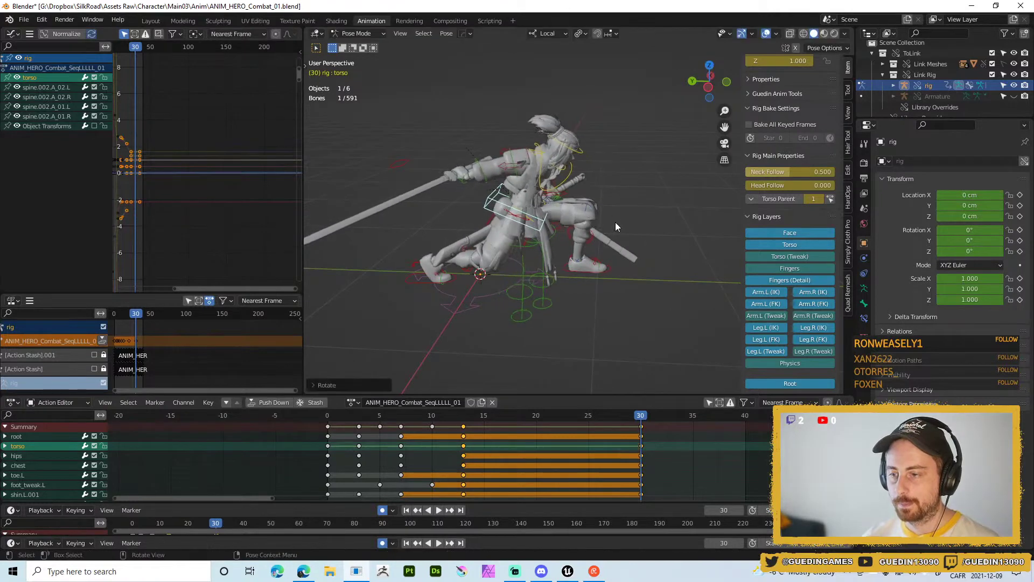
pyautogui.press('r')
pyautogui.press('r')
pyautogui.click(470, 211)
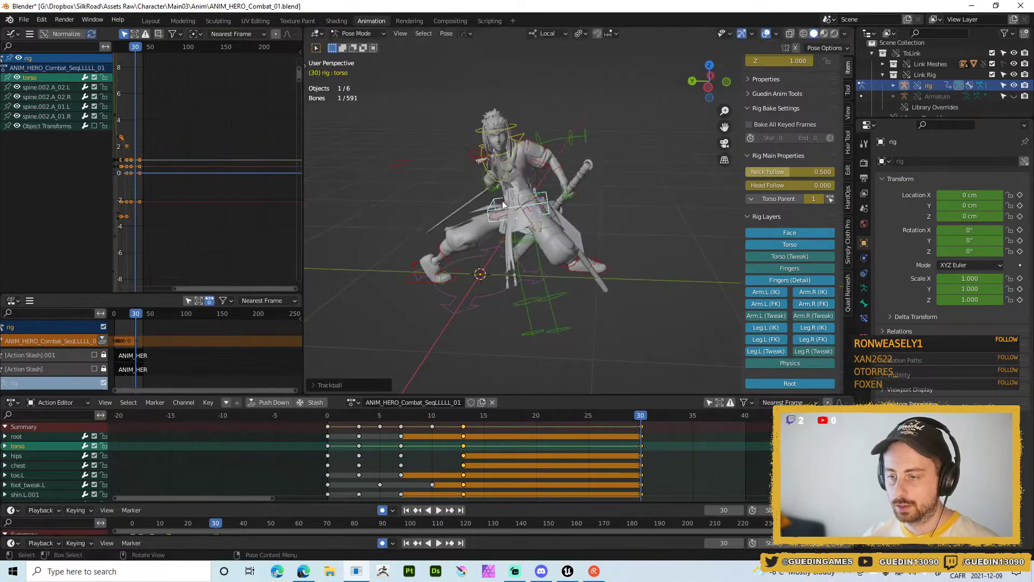
pyautogui.click(418, 284)
pyautogui.moveTo(418, 283); pyautogui.dragTo(541, 261, button='middle')
pyautogui.press('r')
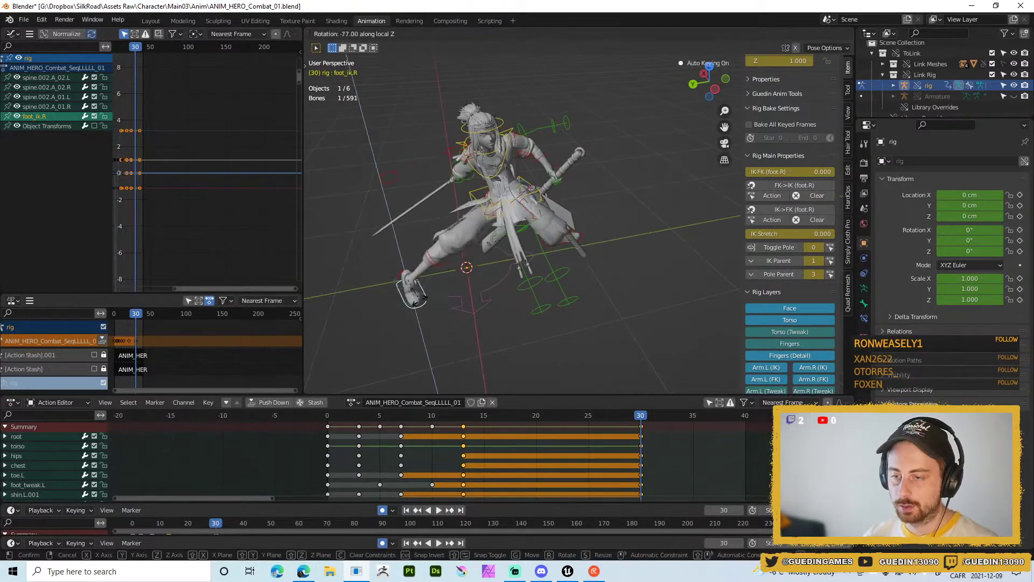
pyautogui.rightClick(456, 300)
pyautogui.moveTo(457, 300); pyautogui.dragTo(572, 224, button='middle')
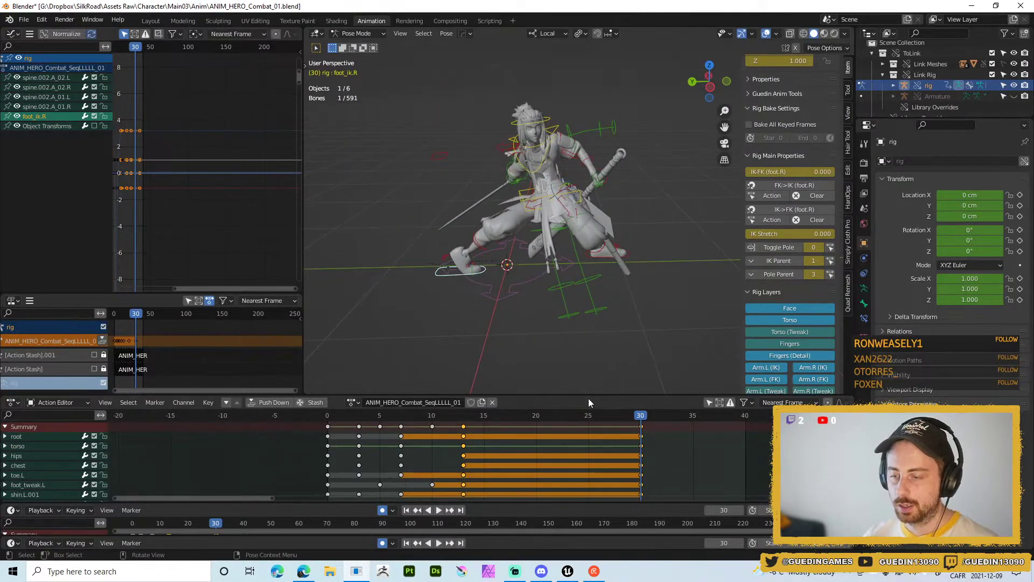
# - Move the whole keyframe column from frame 30 to frame 20 and make frame 20 current
pyautogui.click(642, 428)
pyautogui.press('g')
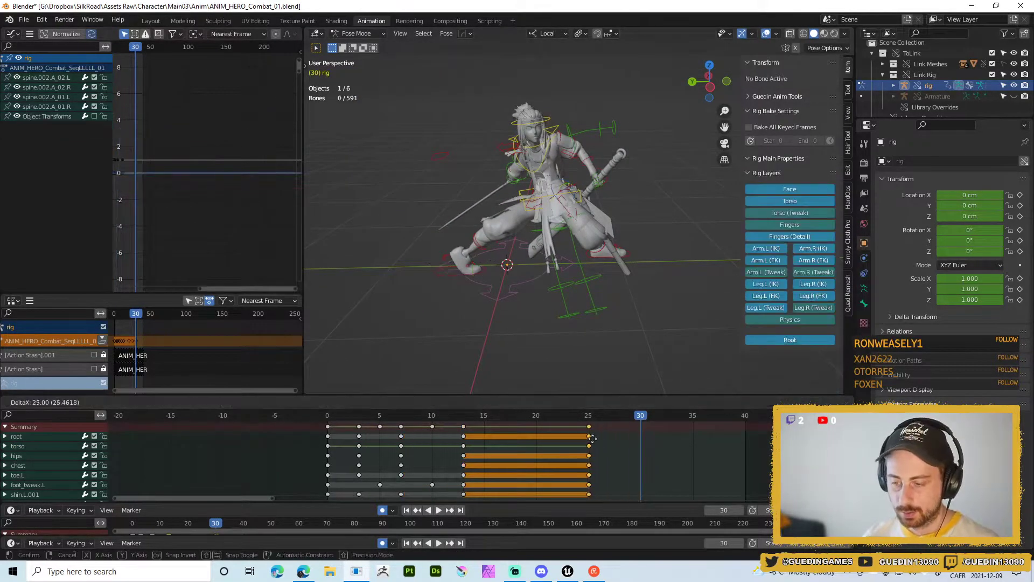
pyautogui.click(541, 427)
pyautogui.click(535, 414)
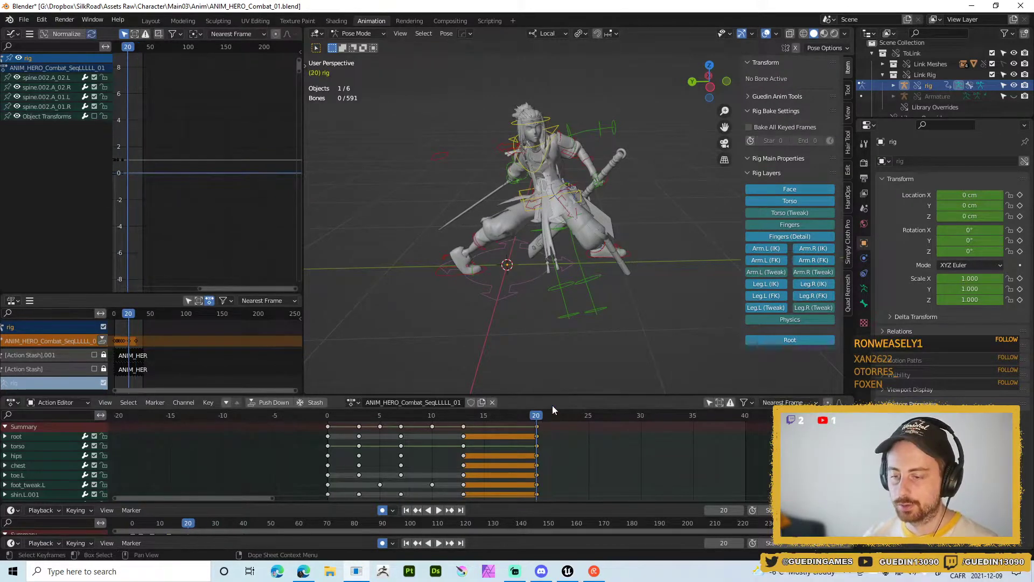
pyautogui.moveTo(555, 371); pyautogui.dragTo(529, 286, button='middle')
pyautogui.click(530, 282)
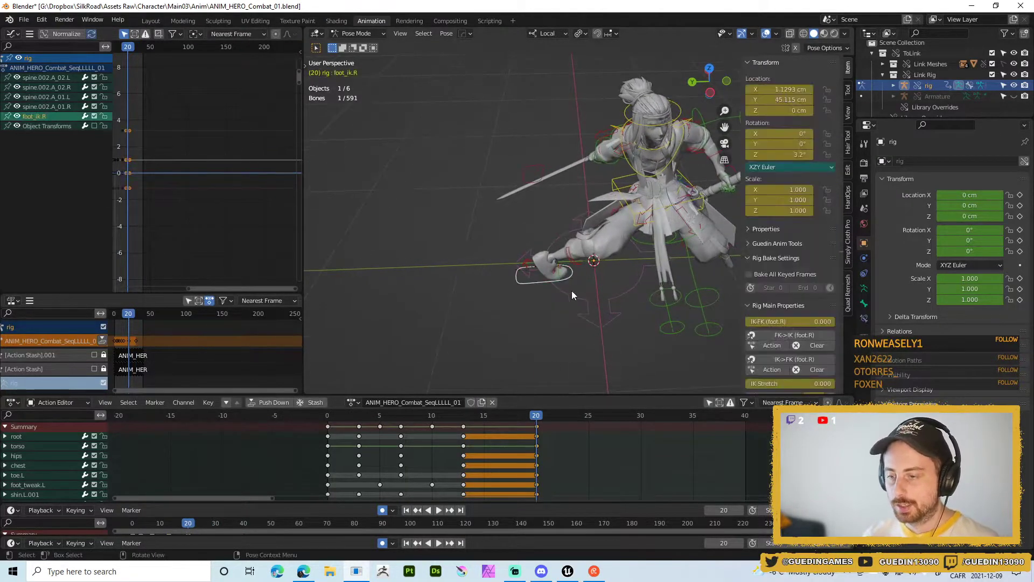
pyautogui.press('r')
pyautogui.press('z')
pyautogui.press('z')
pyautogui.press('Escape')
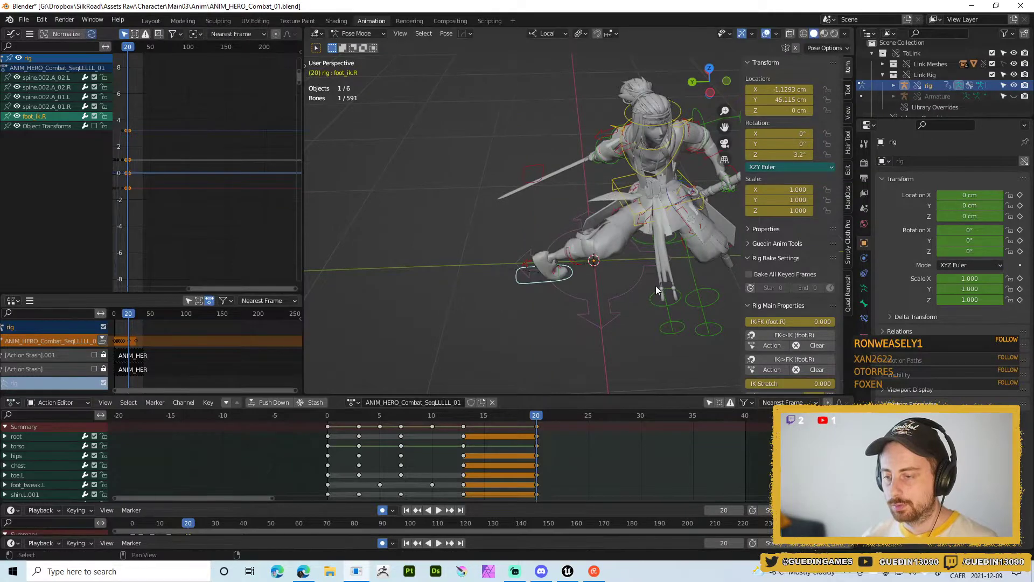
pyautogui.moveTo(655, 285); pyautogui.dragTo(602, 293, button='middle')
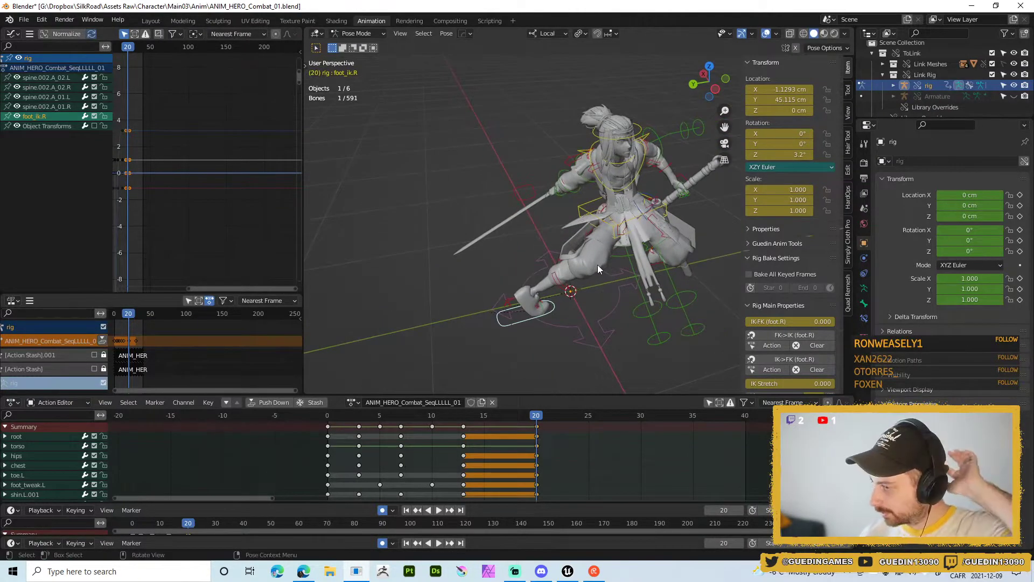
# - Flatten the right foot by clearing its heel control's rotation, and turn the right foot IK control
pyautogui.click(531, 301)
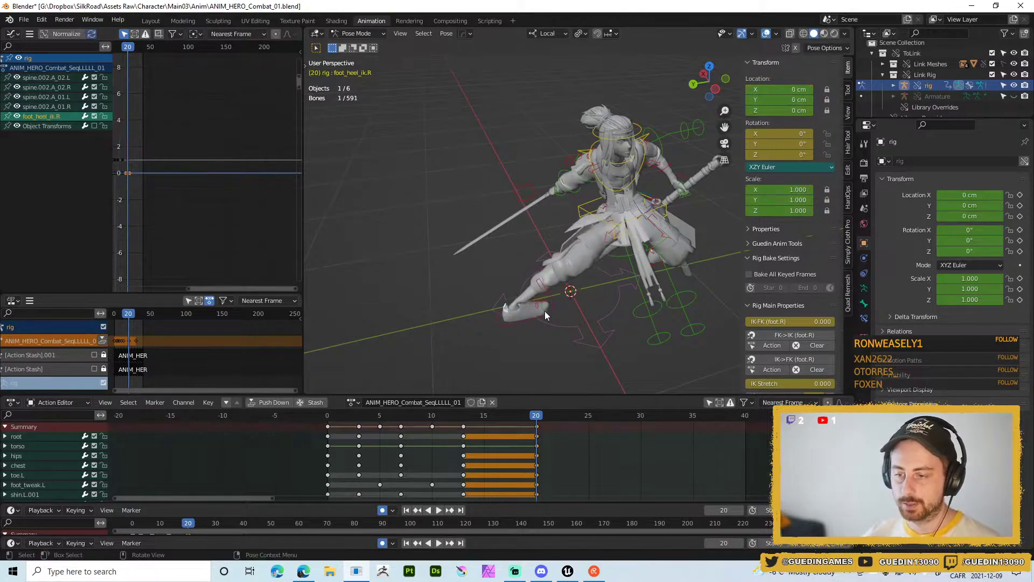
pyautogui.press('r')
pyautogui.rightClick(503, 315)
pyautogui.click(525, 317)
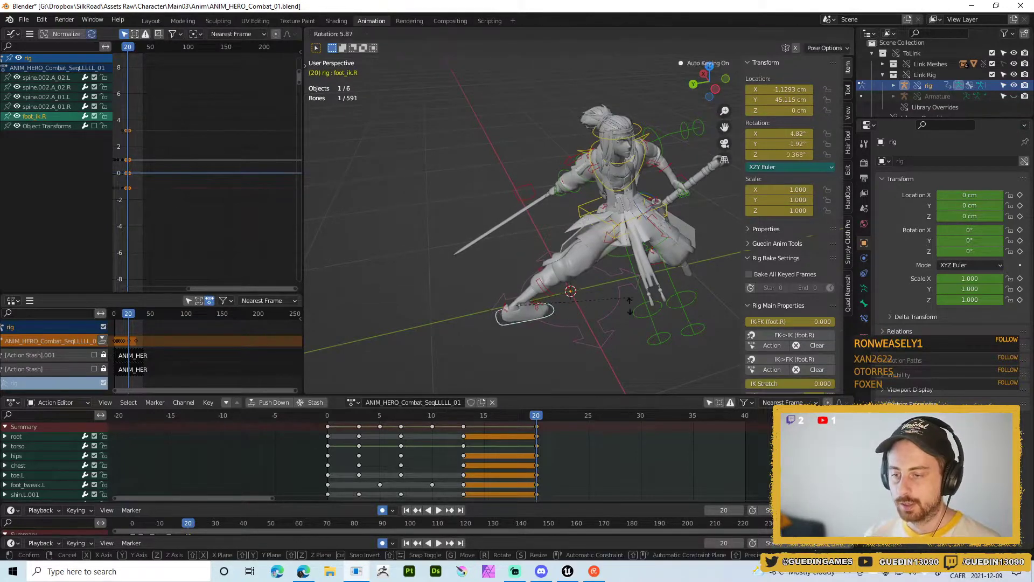
pyautogui.press('r')
pyautogui.click(624, 226)
# - Rotate the torso control freely at frame 20 and turn the left foot IK control to about -72° on Z
pyautogui.click(583, 208)
pyautogui.press('r')
pyautogui.press('r')
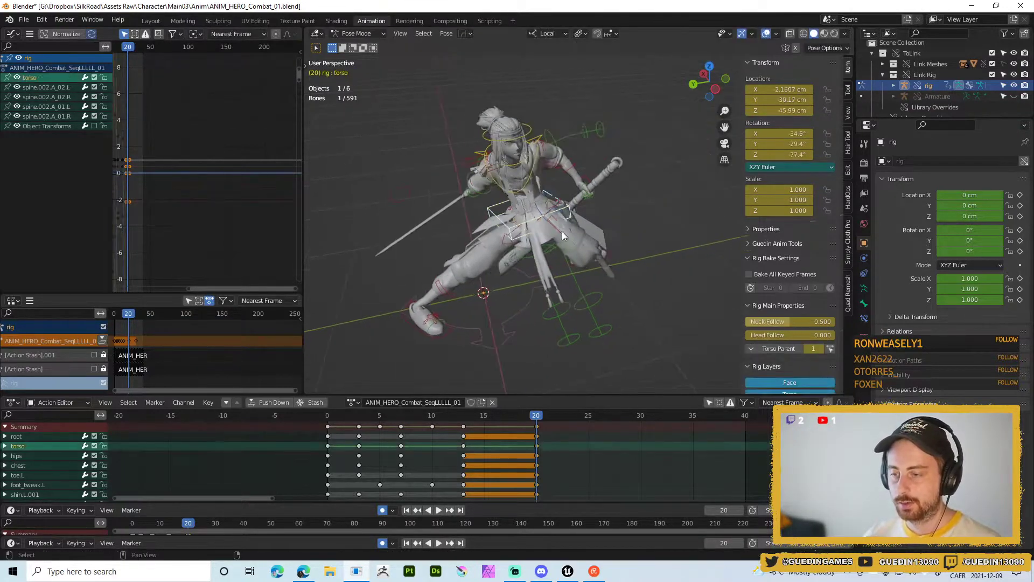
pyautogui.click(592, 288)
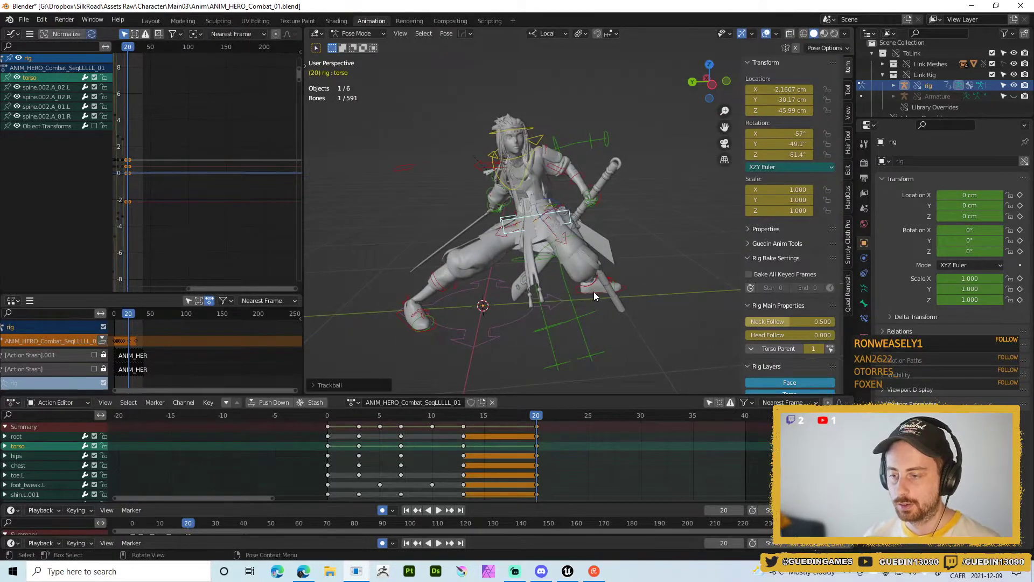
pyautogui.click(593, 292)
pyautogui.press('r')
pyautogui.click(486, 242)
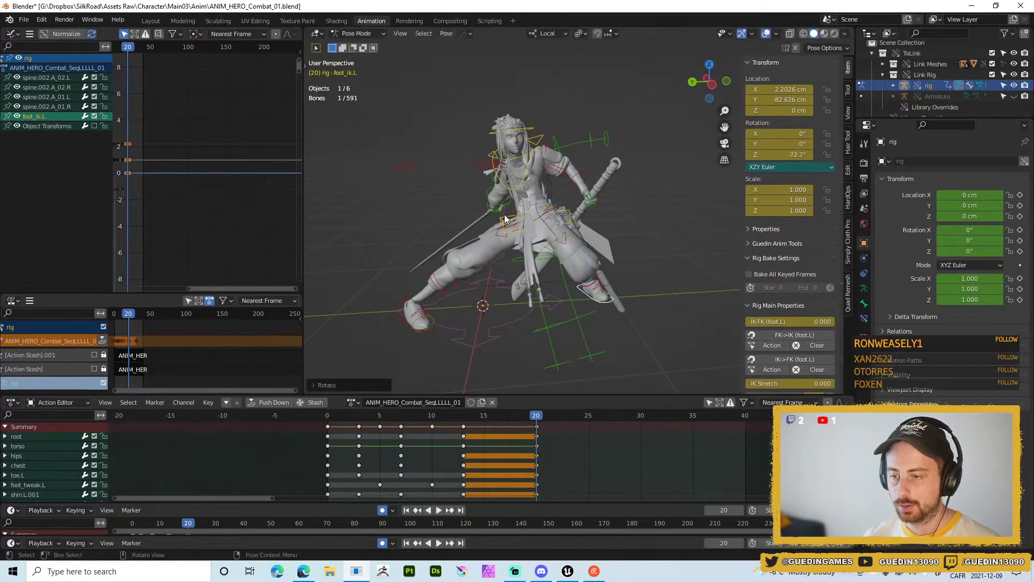
# - Reposition the torso control and refine the torso's rotation for the frame 20 pose
pyautogui.click(538, 232)
pyautogui.press('g')
pyautogui.click(517, 253)
pyautogui.moveTo(517, 254); pyautogui.dragTo(539, 184, button='middle')
pyautogui.click(465, 237)
pyautogui.press('r')
pyautogui.press('r')
pyautogui.click(467, 265)
pyautogui.press('r')
pyautogui.press('r')
pyautogui.click(546, 285)
# - Rotate the chest control, and rotate the neck and head controls together at frame 20
pyautogui.click(489, 164)
pyautogui.press('r')
pyautogui.press('r')
pyautogui.click(495, 190)
pyautogui.click(510, 142)
pyautogui.keyDown('shift'); pyautogui.click(510, 156); pyautogui.keyUp('shift')
pyautogui.press('r')
pyautogui.click(592, 236)
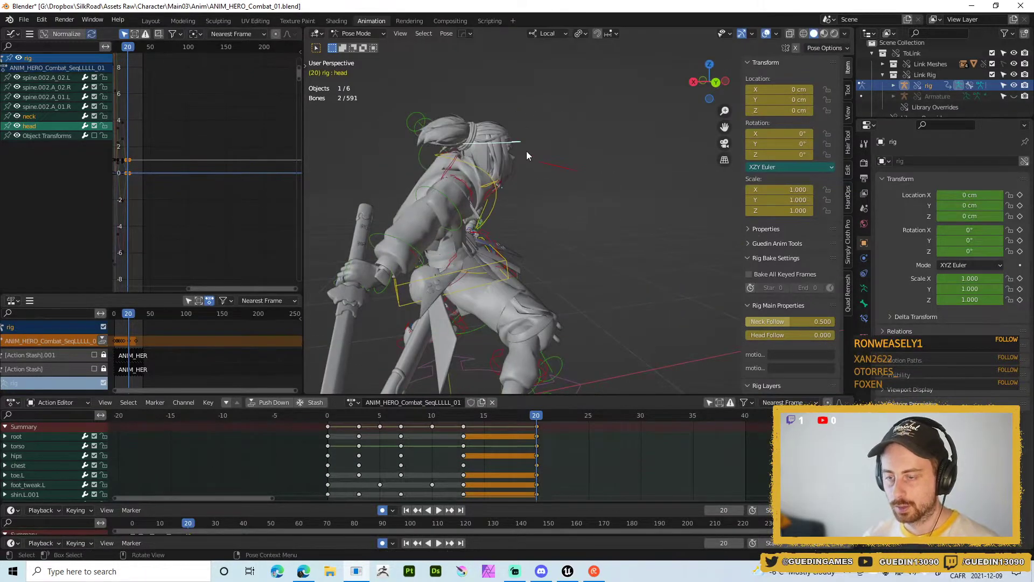
# - Rotate the head control on its own to adjust the hero's gaze direction
pyautogui.click(512, 155)
pyautogui.press('r')
pyautogui.click(557, 247)
pyautogui.moveTo(557, 247); pyautogui.dragTo(467, 217, button='middle')
pyautogui.press('r')
pyautogui.press('r')
pyautogui.click(552, 277)
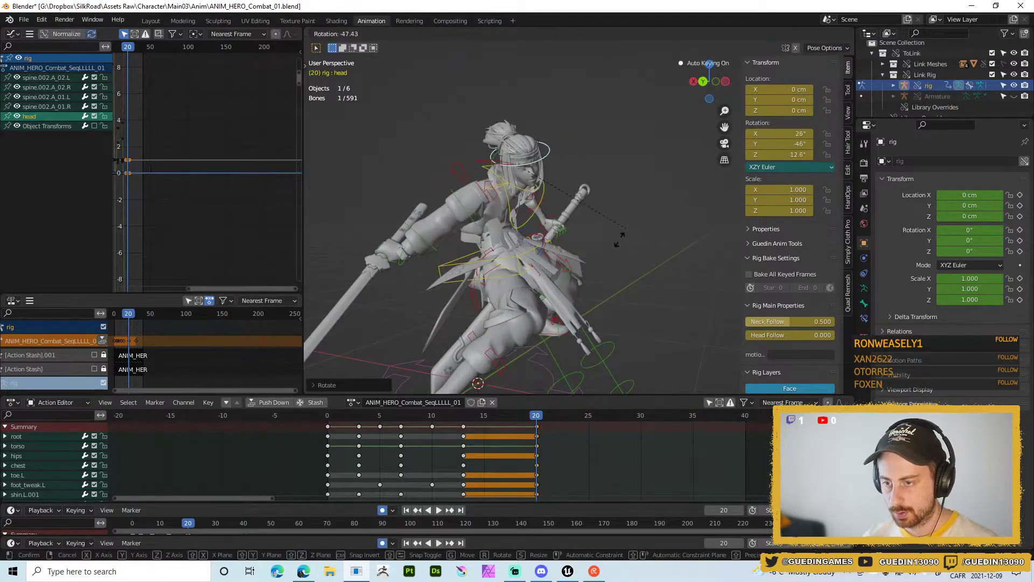
pyautogui.click(465, 211)
pyautogui.press('r')
pyautogui.rightClick(641, 225)
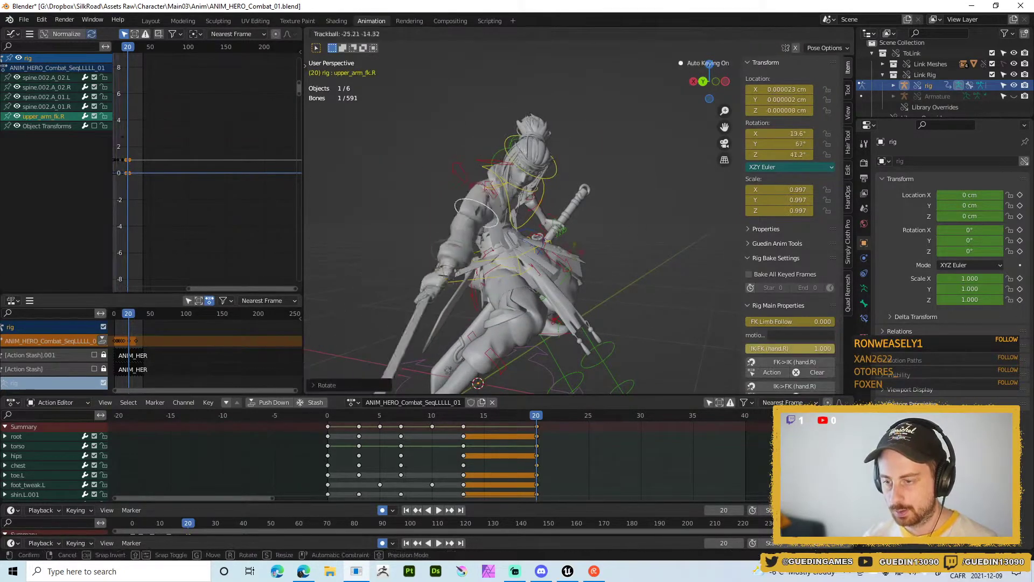
pyautogui.keyDown('shift'); pyautogui.click(499, 186); pyautogui.keyUp('shift')
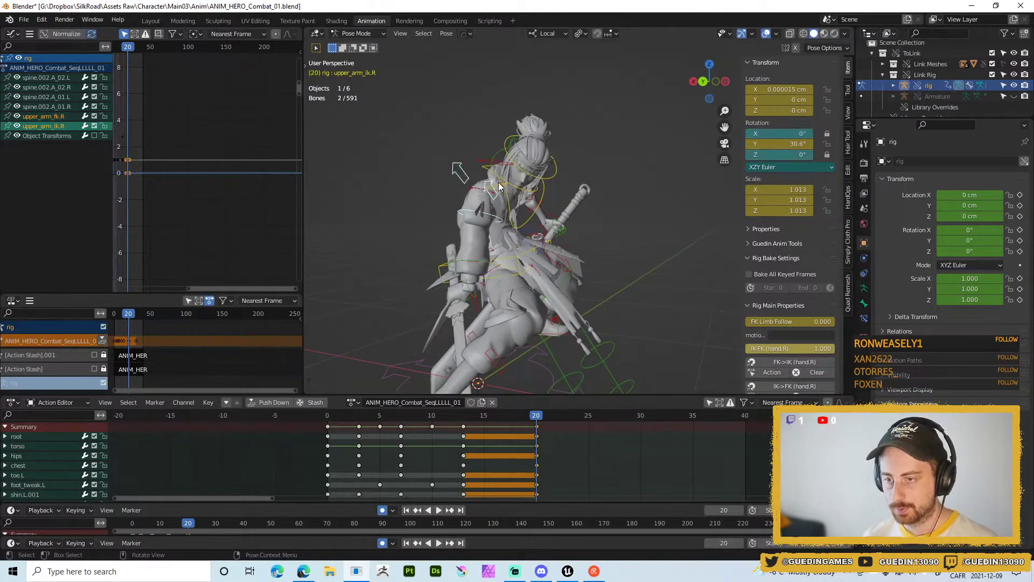
# - Rotate the right shoulder and right FK upper arm controls together freely to bring the sword arm across the body
pyautogui.click(491, 218)
pyautogui.moveTo(492, 219); pyautogui.dragTo(448, 217, button='middle')
pyautogui.keyDown('shift'); pyautogui.click(467, 183); pyautogui.keyUp('shift')
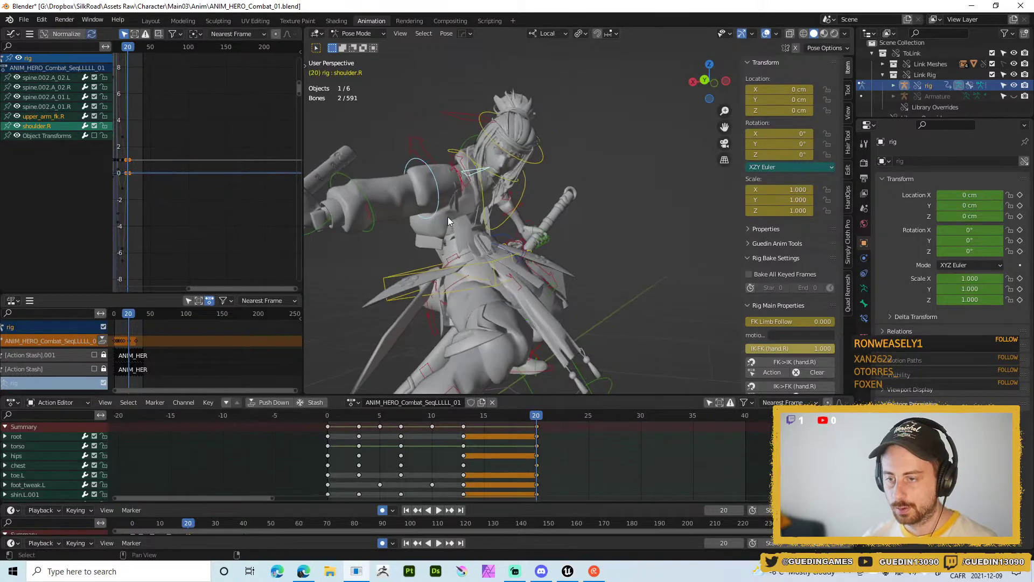
pyautogui.press('r')
pyautogui.press('r')
pyautogui.click(549, 195)
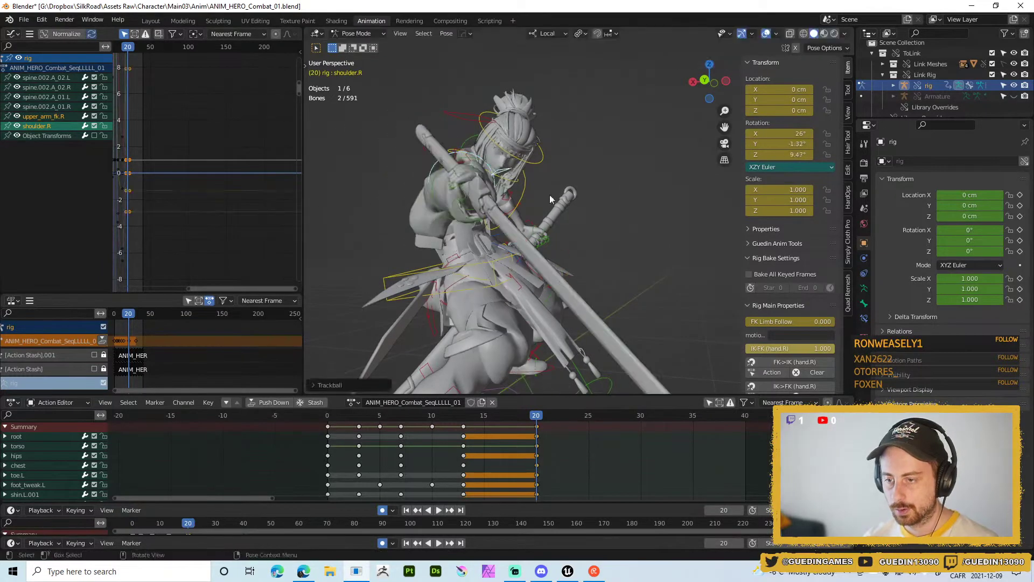
# - Bend the right FK forearm control to about 56.5° on its local X axis at frame 20
pyautogui.moveTo(549, 195); pyautogui.dragTo(541, 164, button='middle')
pyautogui.click(554, 203)
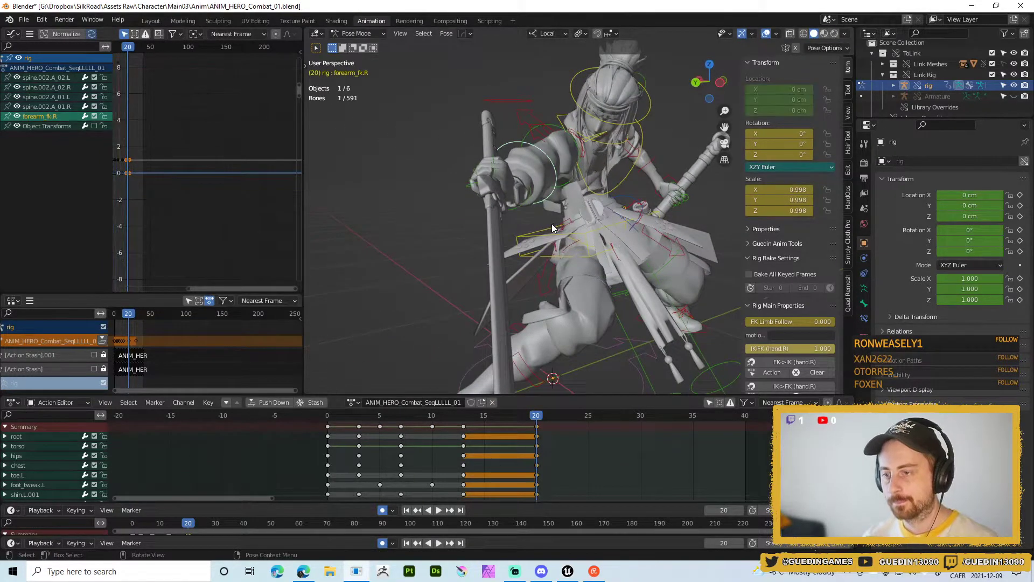
pyautogui.press('r')
pyautogui.press('x')
pyautogui.click(593, 172)
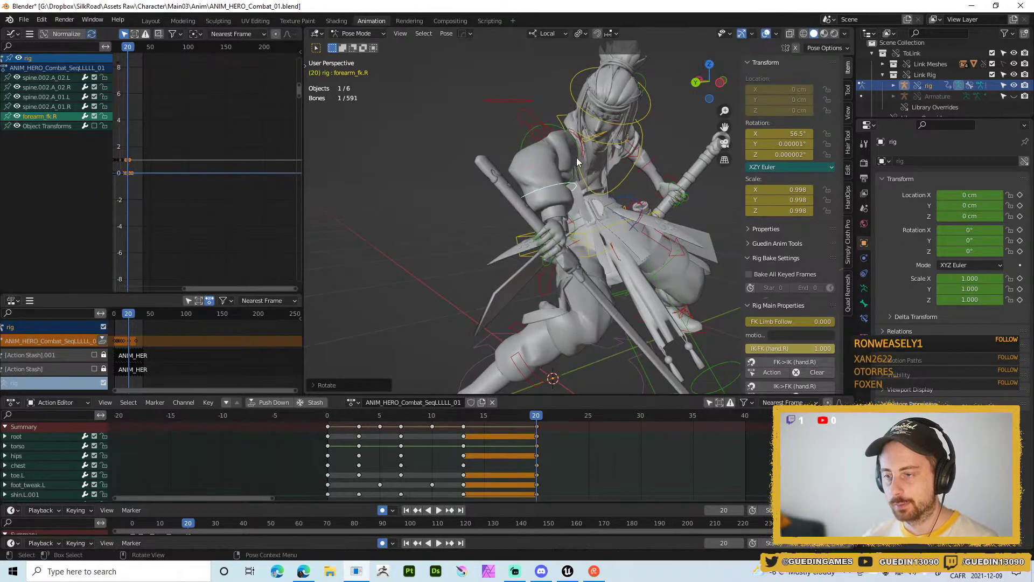
# - Hide the left leg's tweak controls in the rig layers
pyautogui.click(552, 126)
pyautogui.scroll(-3, 752, 299)
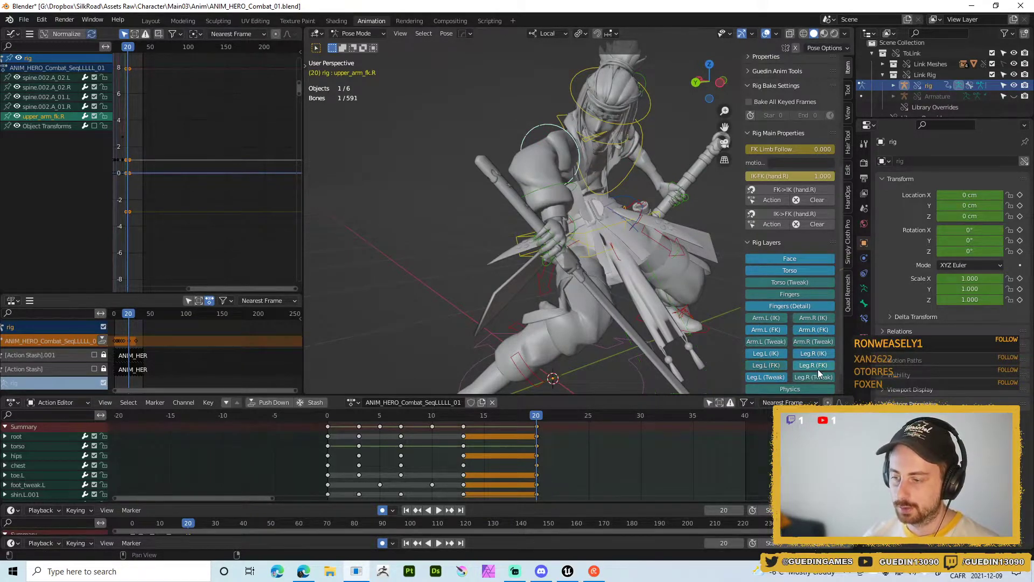
pyautogui.click(781, 378)
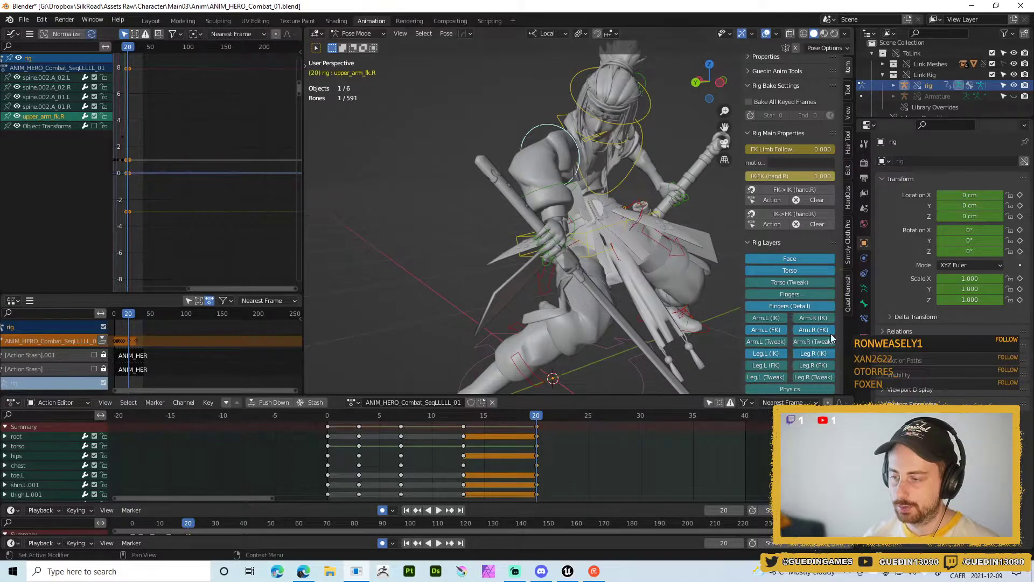
# - Rotate the right FK hand control freely to reorient the sword at frame 20
pyautogui.moveTo(550, 162); pyautogui.dragTo(626, 219, button='middle')
pyautogui.click(601, 212)
pyautogui.press('r')
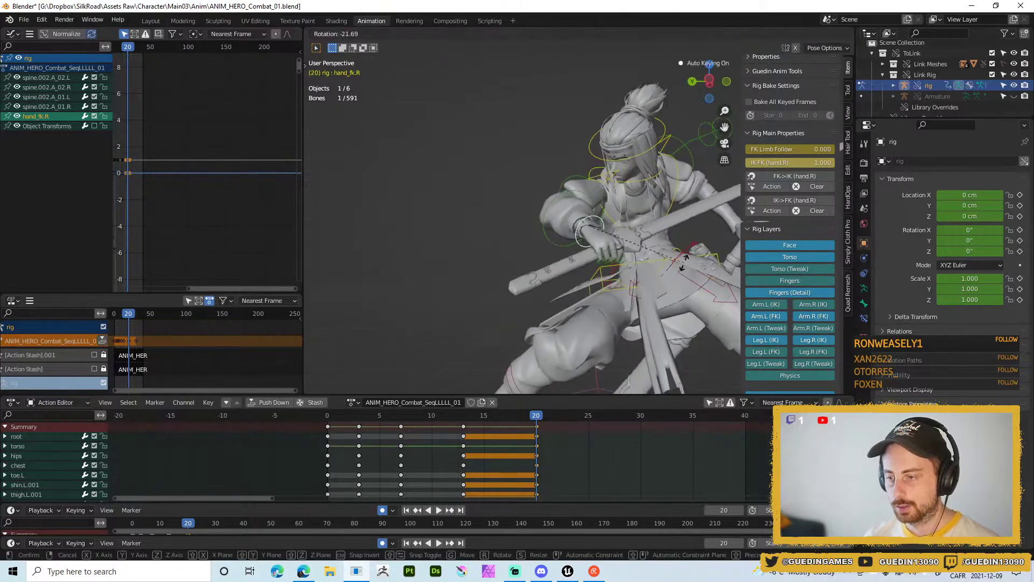
pyautogui.press('r')
pyautogui.click(657, 282)
# - Rotate the right FK upper arm control in several passes to lower the sword arm in front of the body
pyautogui.moveTo(657, 281); pyautogui.dragTo(499, 177, button='middle')
pyautogui.click(496, 173)
pyautogui.press('r')
pyautogui.press('r')
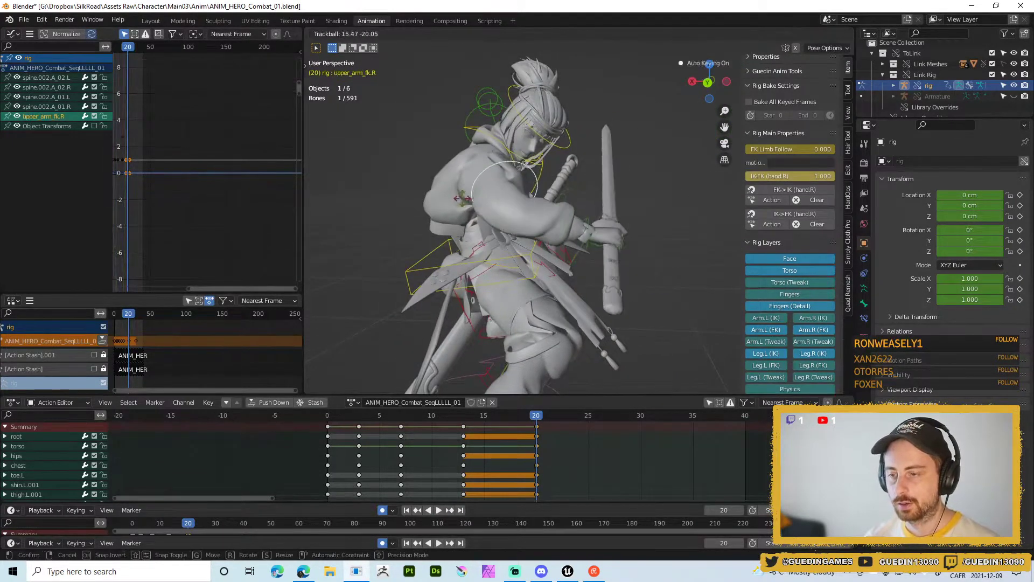
pyautogui.click(491, 209)
pyautogui.press('r')
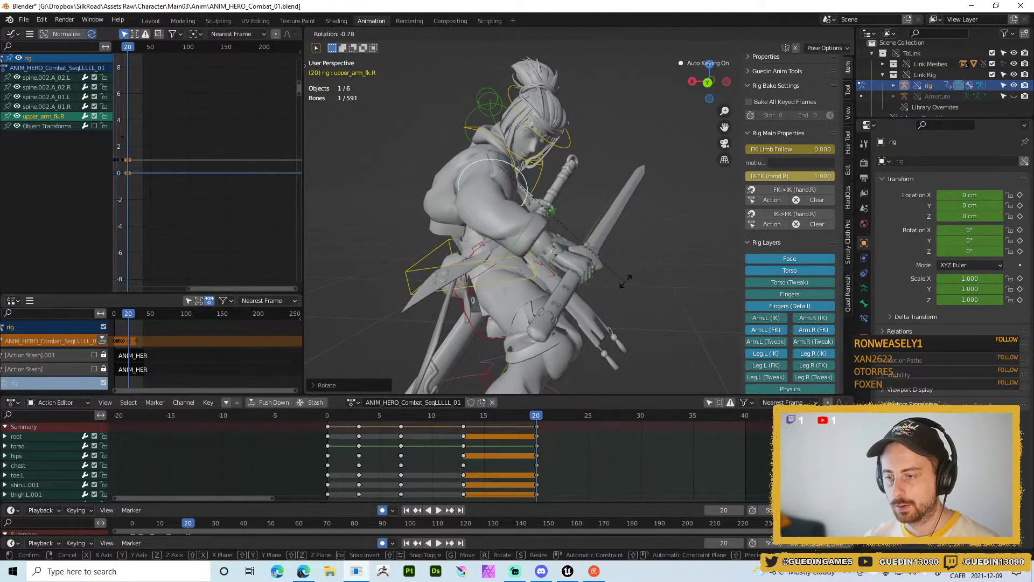
pyautogui.press('r')
pyautogui.click(625, 281)
# - Adjust the right shoulder control's rotation on its own with repeated plain and trackball rotations
pyautogui.moveTo(625, 281); pyautogui.dragTo(556, 147, button='middle')
pyautogui.click(557, 146)
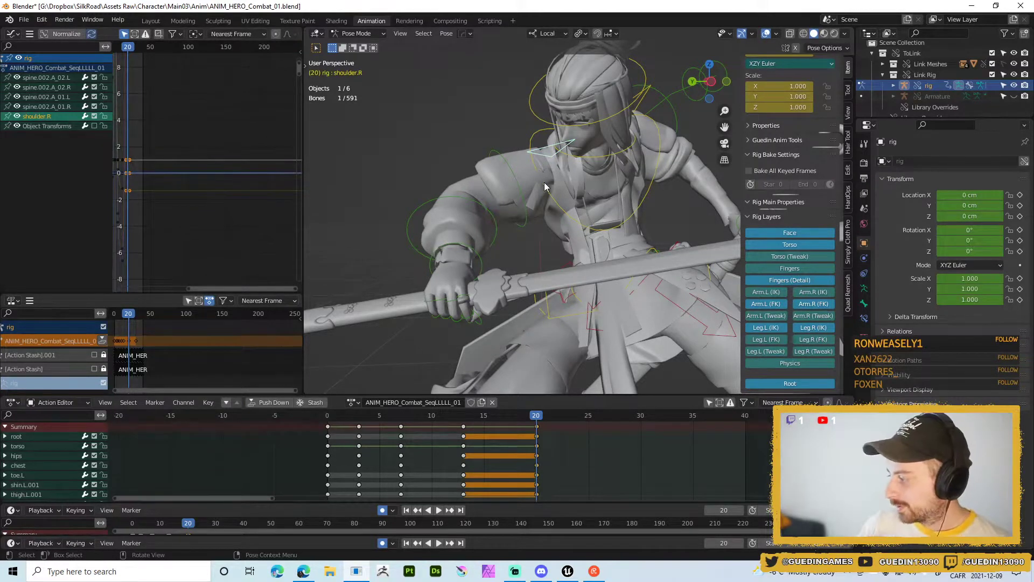
pyautogui.moveTo(522, 177); pyautogui.dragTo(612, 186, button='middle')
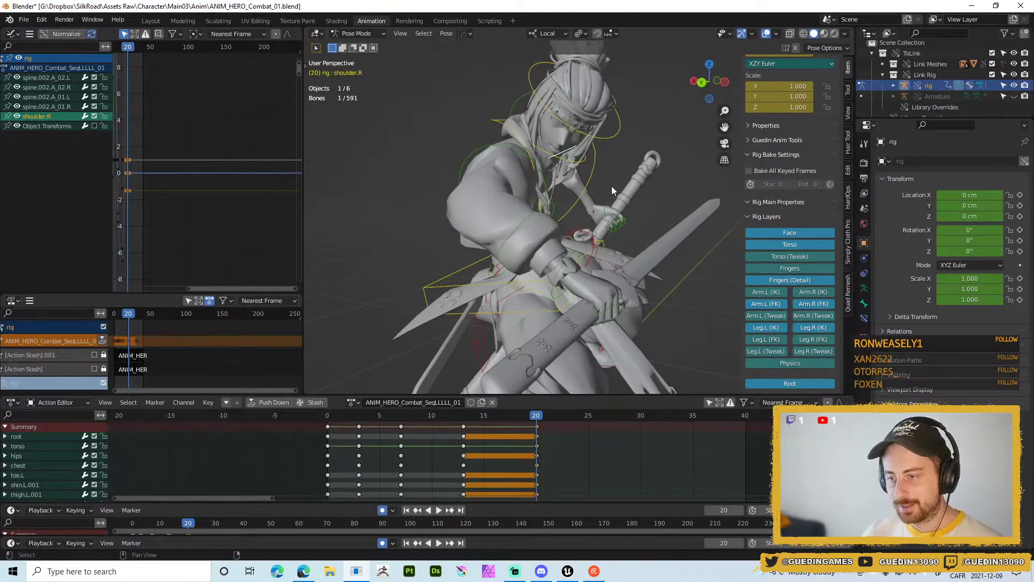
pyautogui.press('r')
pyautogui.press('r')
pyautogui.click(607, 295)
pyautogui.press('r')
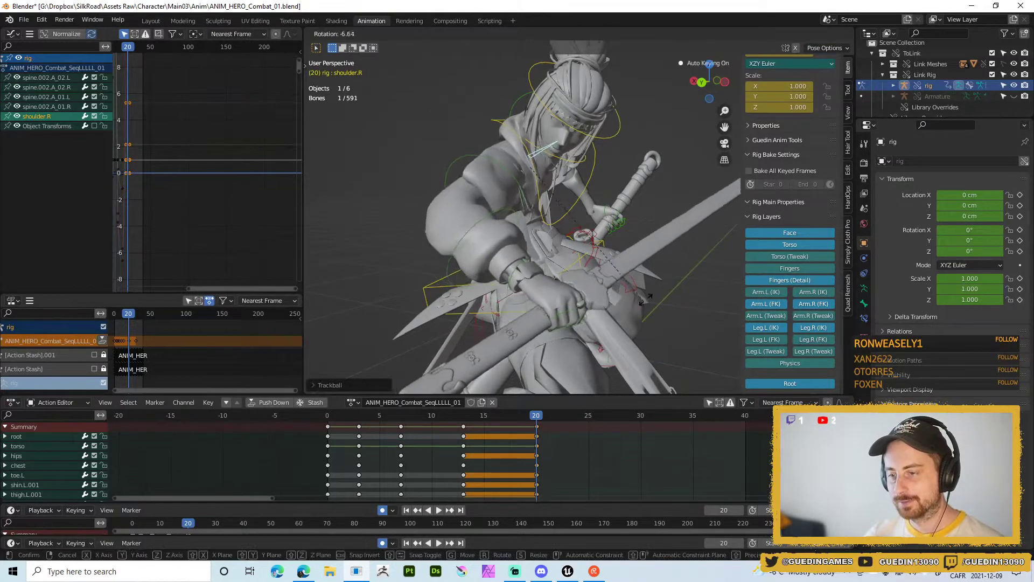
pyautogui.click(546, 275)
pyautogui.press('r')
pyautogui.press('r')
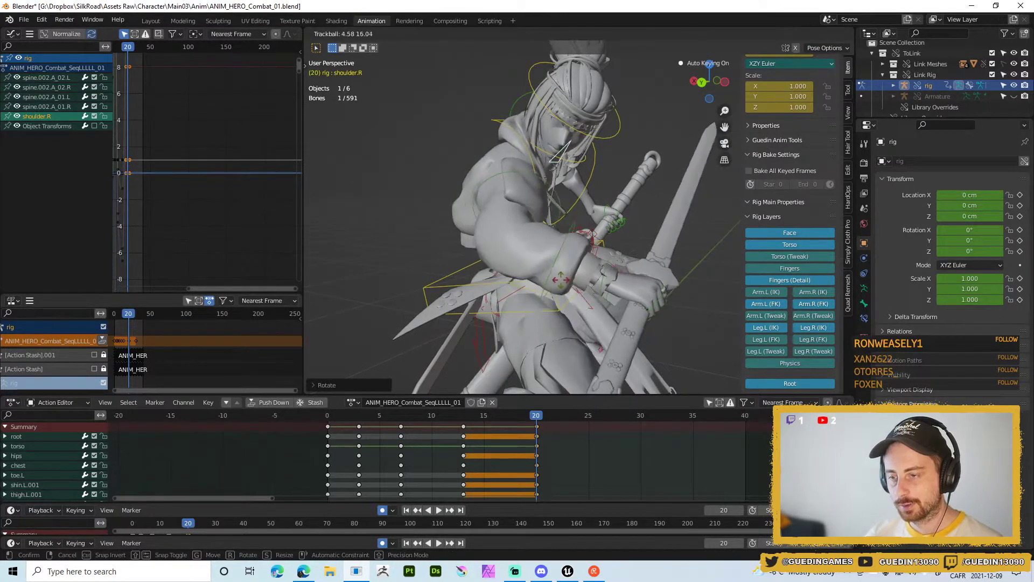
pyautogui.click(590, 231)
# - Rotate the hips control at frame 20 from a side-on view of the hero
pyautogui.moveTo(590, 231); pyautogui.dragTo(517, 189, button='middle')
pyautogui.moveTo(629, 183); pyautogui.dragTo(497, 196, button='middle')
pyautogui.scroll(3, 560, 202)
pyautogui.keyDown('shift'); pyautogui.moveTo(560, 202); pyautogui.dragTo(643, 219, button='middle'); pyautogui.keyUp('shift')
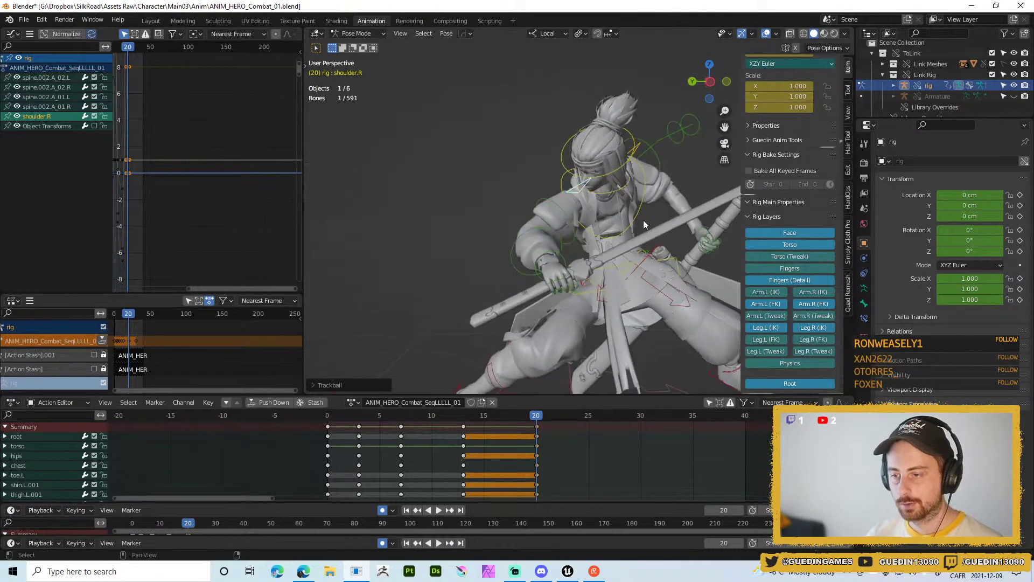
pyautogui.click(628, 271)
pyautogui.moveTo(629, 271); pyautogui.dragTo(526, 286, button='middle')
pyautogui.press('r')
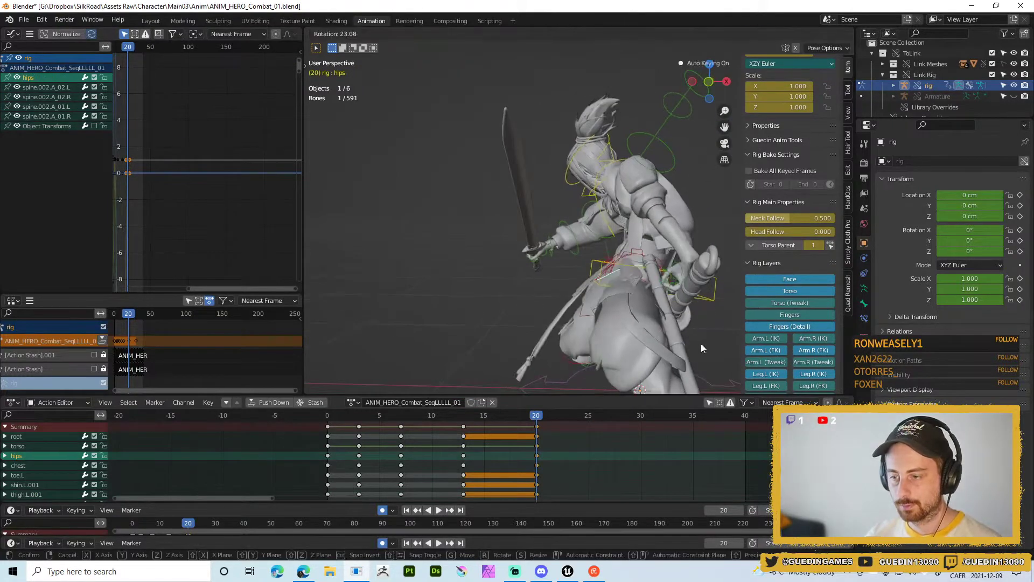
pyautogui.click(701, 348)
# - Refine the hips' orientation with a trackball rotation followed by another turn seen from the wide-stance side
pyautogui.moveTo(700, 348); pyautogui.dragTo(703, 303, button='middle')
pyautogui.press('r')
pyautogui.press('r')
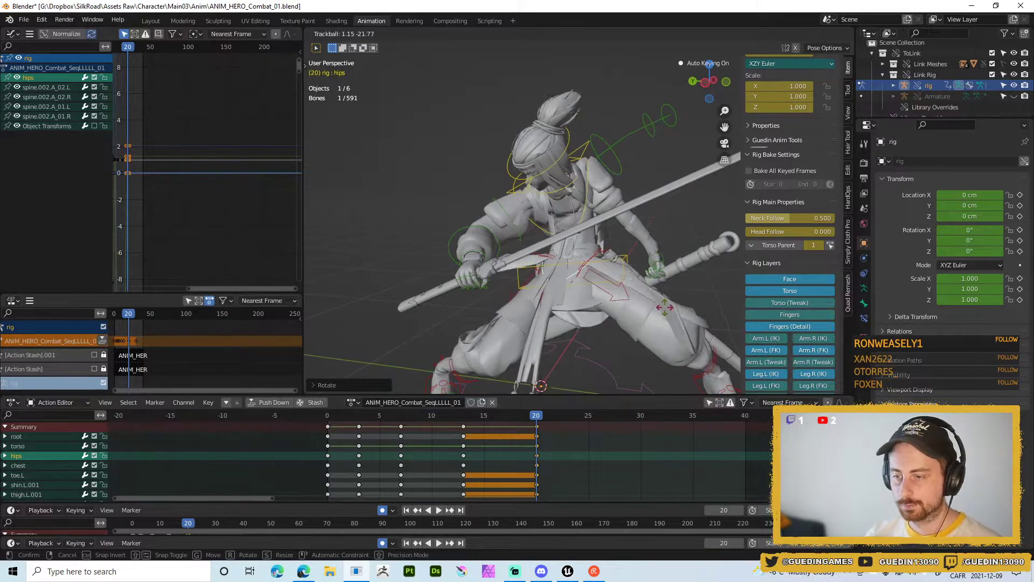
pyautogui.moveTo(592, 214); pyautogui.dragTo(634, 254, button='middle')
pyautogui.click(603, 237)
pyautogui.moveTo(574, 271)
pyautogui.mouseDown(button='middle')
pyautogui.moveTo(603, 300)
pyautogui.moveTo(542, 289)
pyautogui.moveTo(574, 291)
pyautogui.mouseUp(button='middle')
pyautogui.click(574, 293)
pyautogui.moveTo(697, 289); pyautogui.dragTo(584, 232, button='middle')
pyautogui.scroll(-3, 651, 260)
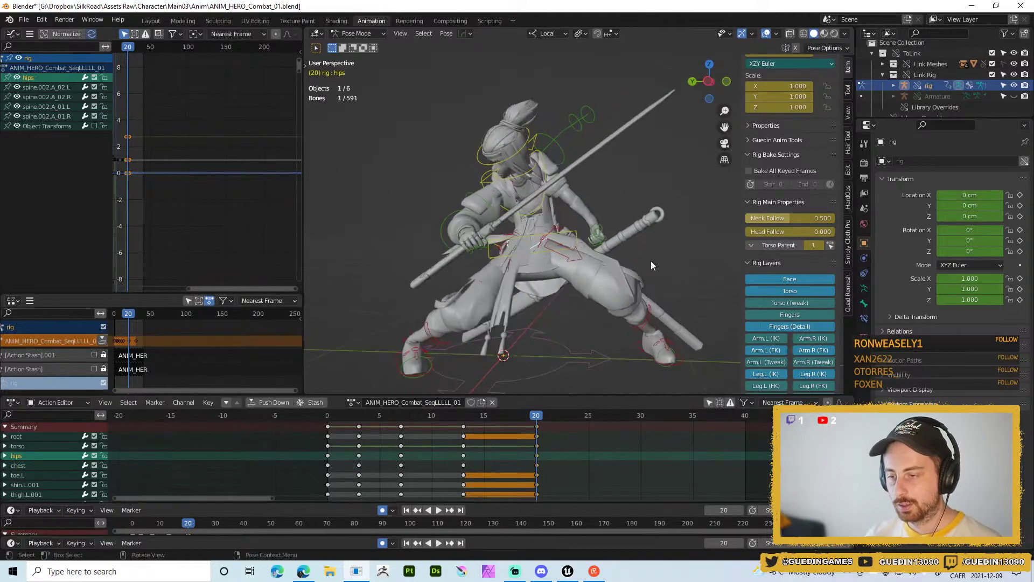
pyautogui.press('r')
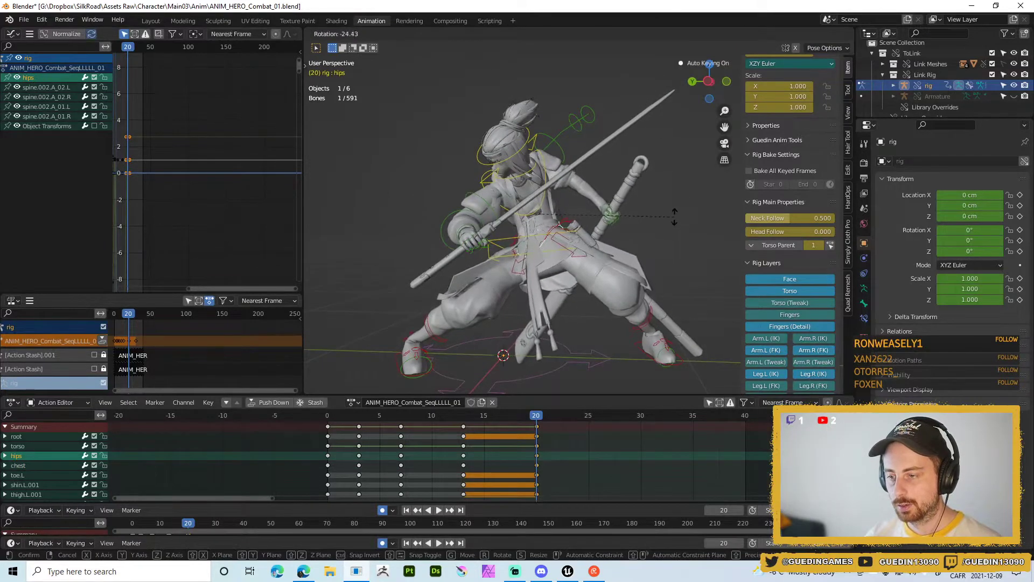
pyautogui.click(557, 175)
# - Rotate the chest control to balance the turned hips, and briefly start and stop playback
pyautogui.click(558, 175)
pyautogui.press('r')
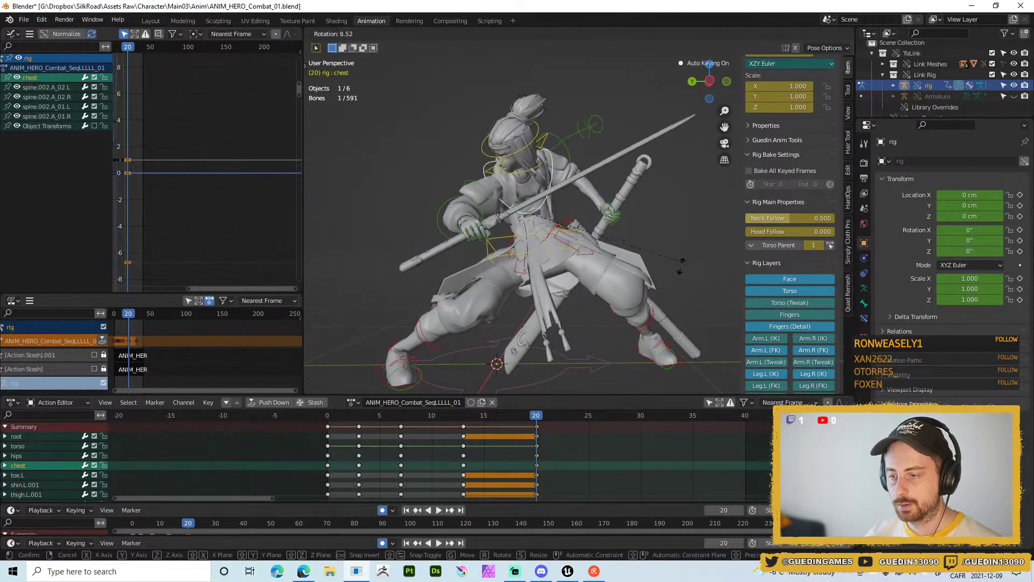
pyautogui.click(646, 247)
pyautogui.moveTo(647, 247); pyautogui.dragTo(586, 234, button='middle')
pyautogui.scroll(-4, 675, 224)
pyautogui.scroll(4, 586, 234)
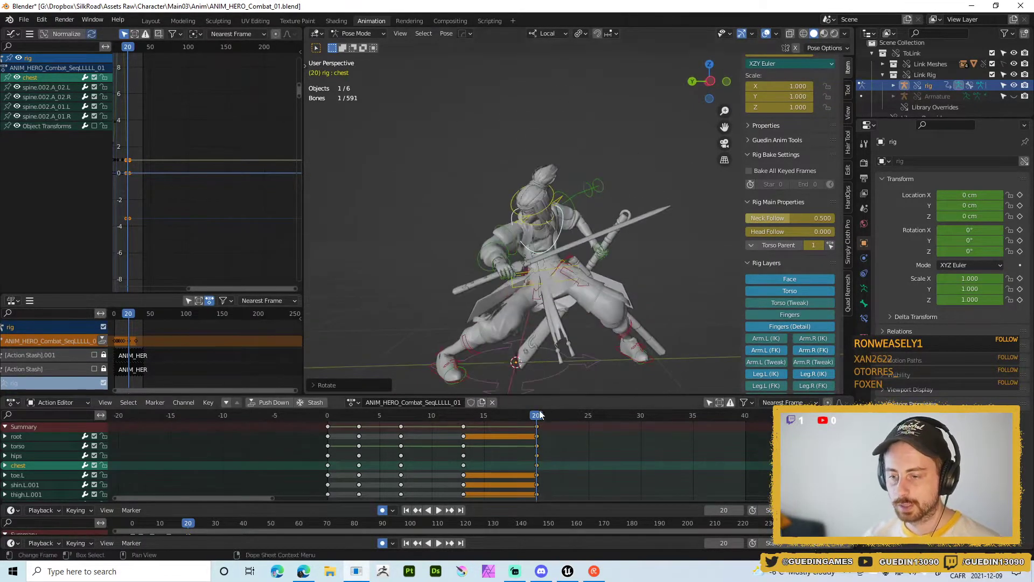
pyautogui.press('space')
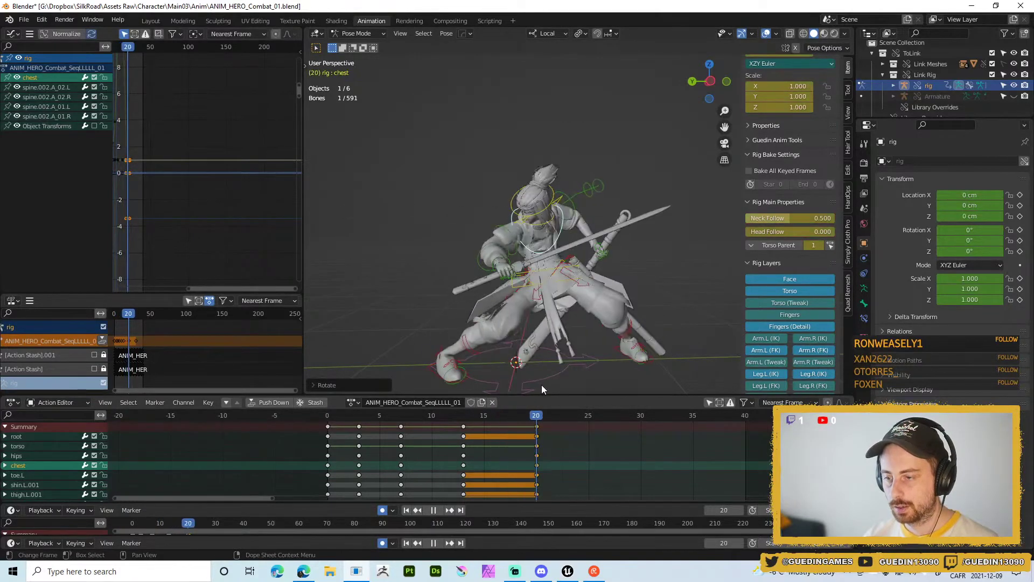
pyautogui.press('Escape')
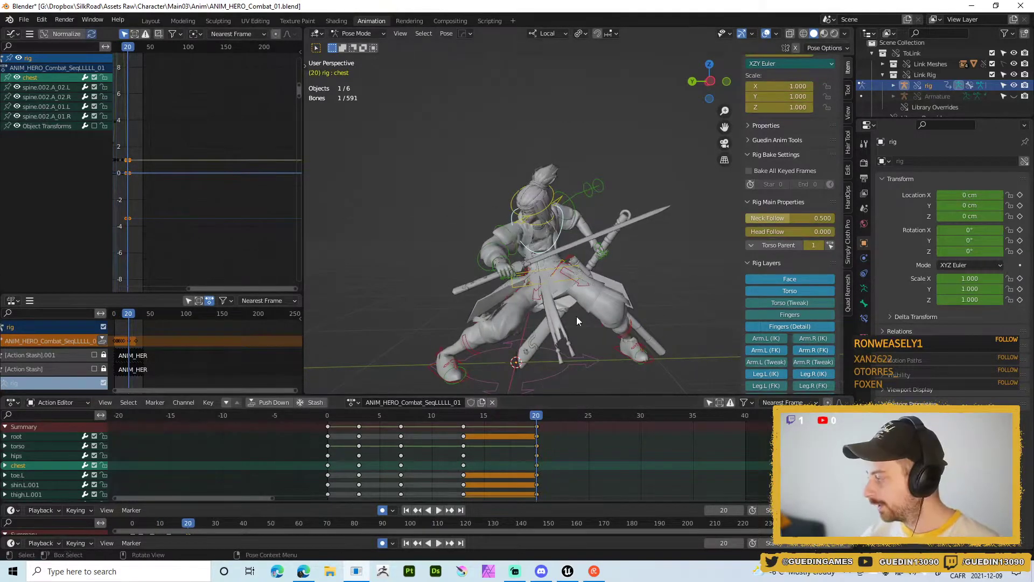
# - Rotate the right foot's heel IK control about 33° to lift the heel at frame 20
pyautogui.moveTo(552, 312); pyautogui.dragTo(668, 289, button='middle')
pyautogui.click(598, 301)
pyautogui.press('r')
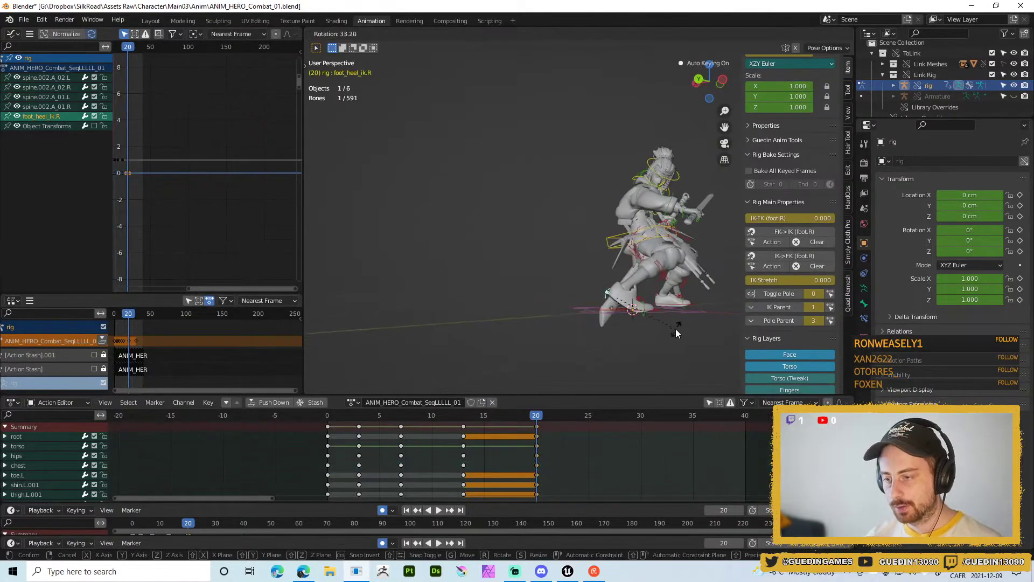
pyautogui.click(676, 330)
# - Tilt the torso control by about -13° as seen from behind the hero
pyautogui.moveTo(676, 330); pyautogui.dragTo(544, 215, button='middle')
pyautogui.scroll(3, 622, 262)
pyautogui.scroll(3, 648, 237)
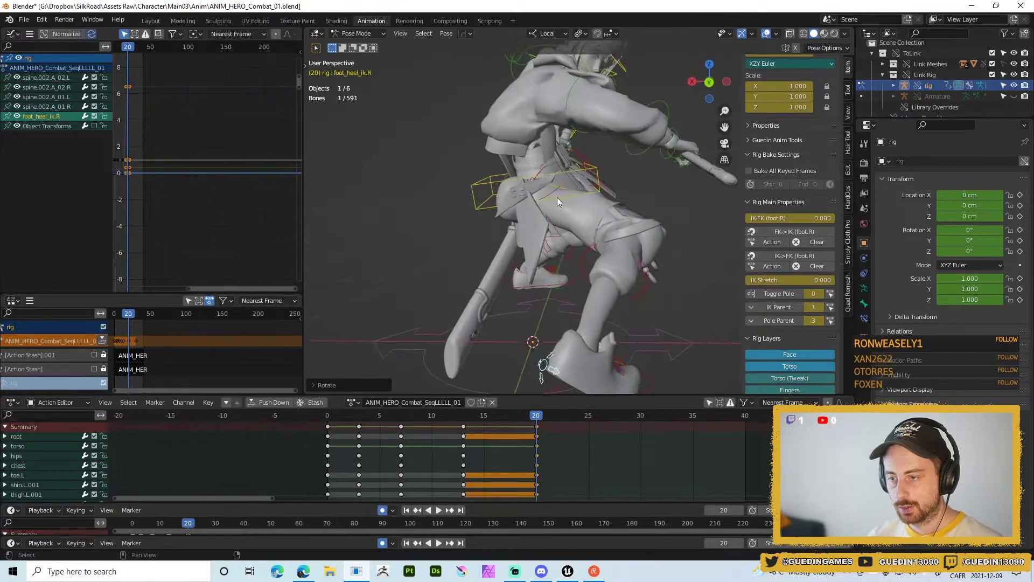
pyautogui.click(587, 180)
pyautogui.press('r')
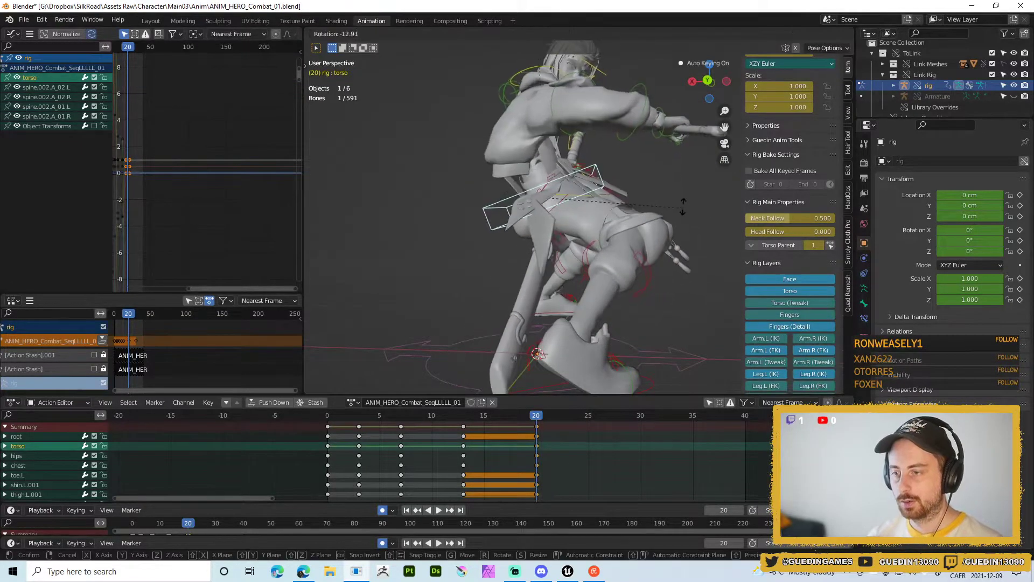
pyautogui.click(683, 207)
# - Reposition the torso control over the feet in the front orthographic view
pyautogui.moveTo(683, 207); pyautogui.dragTo(557, 241, button='middle')
pyautogui.scroll(-4, 498, 234)
pyautogui.scroll(3, 453, 172)
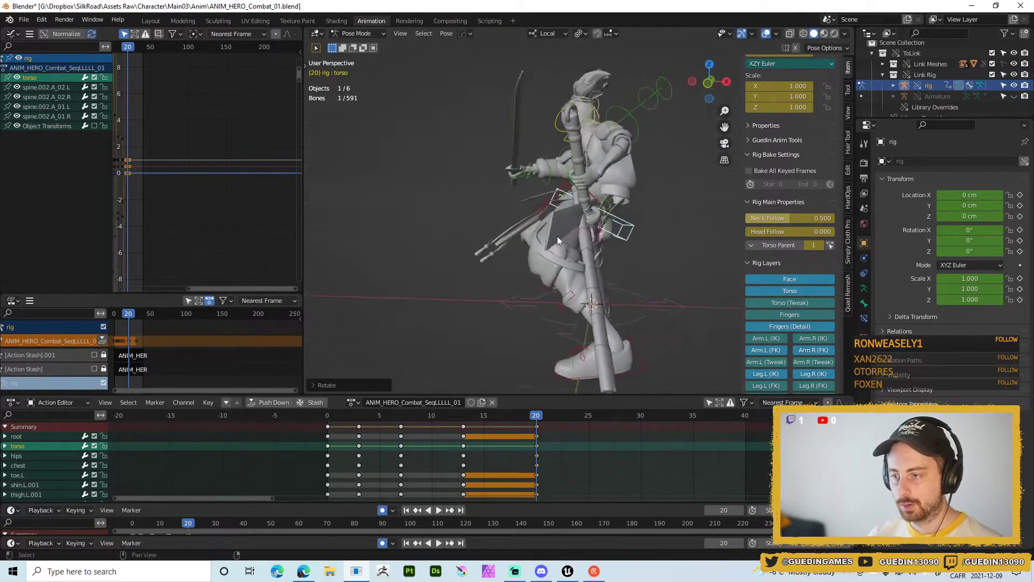
pyautogui.press('KP_1')
pyautogui.press('g')
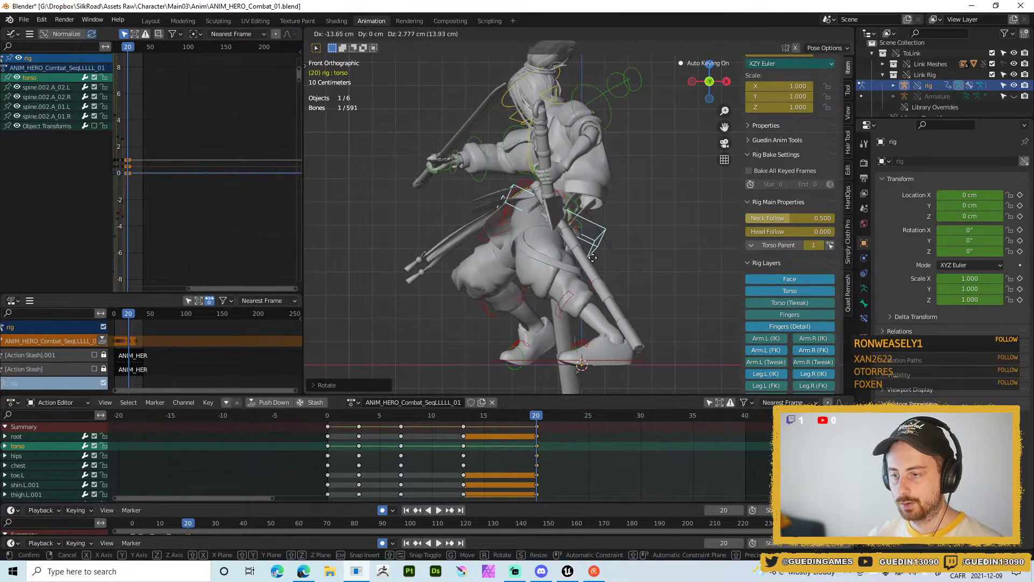
pyautogui.click(596, 265)
# - Turn the right foot IK control slightly about its local Z axis
pyautogui.moveTo(596, 265); pyautogui.dragTo(561, 292, button='middle')
pyautogui.click(576, 289)
pyautogui.press('r')
pyautogui.press('z')
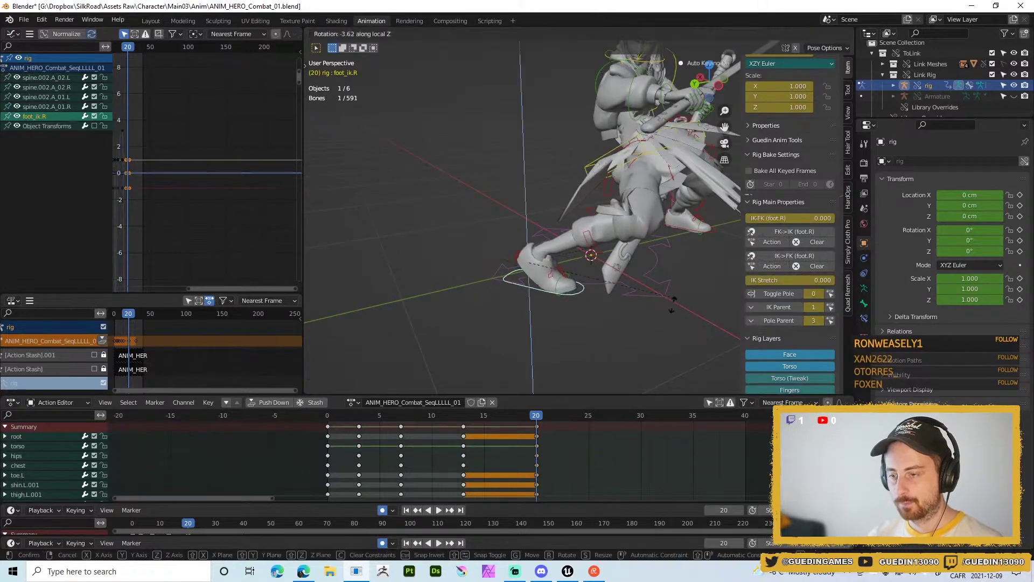
pyautogui.click(647, 301)
pyautogui.moveTo(655, 296); pyautogui.dragTo(602, 244, button='middle')
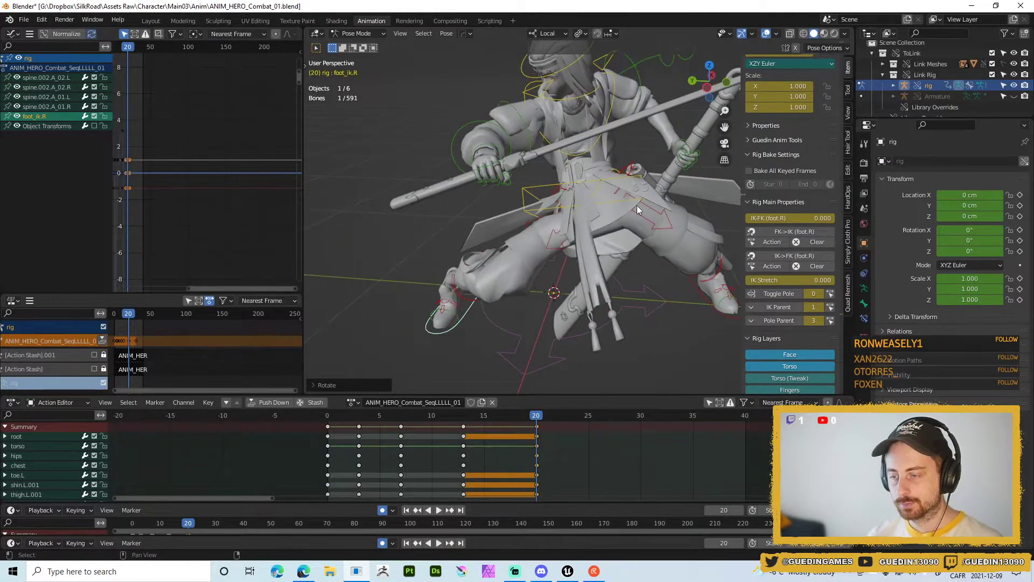
# - Slide the left foot IK control along the ground plane to adjust the stance width
pyautogui.moveTo(636, 205); pyautogui.dragTo(561, 251, button='middle')
pyautogui.click(645, 250)
pyautogui.press('g')
pyautogui.hotkey('shift', 'z')
pyautogui.click(650, 283)
# - Shift the torso control toward the right foot, moving it in two passes
pyautogui.click(688, 218)
pyautogui.press('g')
pyautogui.click(629, 260)
pyautogui.moveTo(630, 261)
pyautogui.mouseDown(button='middle')
pyautogui.moveTo(369, 263)
pyautogui.moveTo(555, 272)
pyautogui.moveTo(560, 289)
pyautogui.moveTo(629, 269)
pyautogui.mouseUp(button='middle')
pyautogui.press('g')
pyautogui.click(520, 277)
# - Tilt the torso control further and lower it by about 6.5 cm for a deeper stance
pyautogui.press('r')
pyautogui.click(696, 287)
pyautogui.press('r')
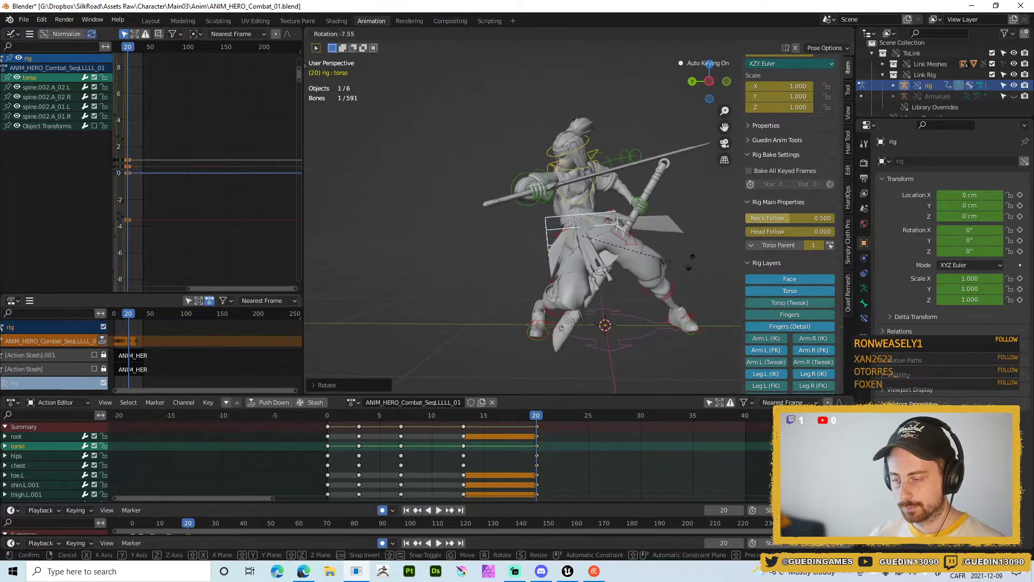
pyautogui.press('g')
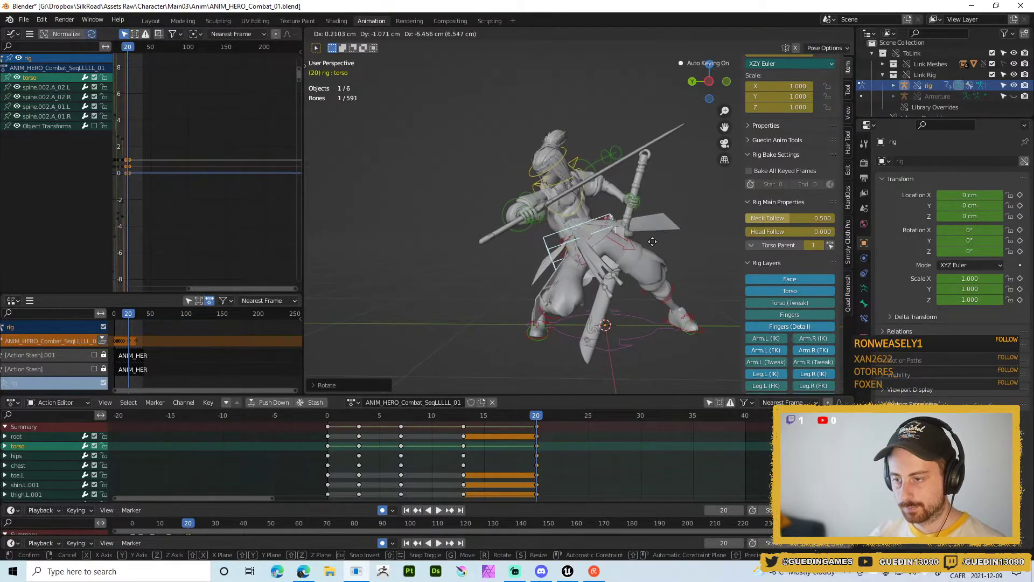
pyautogui.click(645, 242)
# - Rotate the chest control to counter the torso's new tilt at frame 20
pyautogui.scroll(2, 614, 221)
pyautogui.click(580, 196)
pyautogui.press('r')
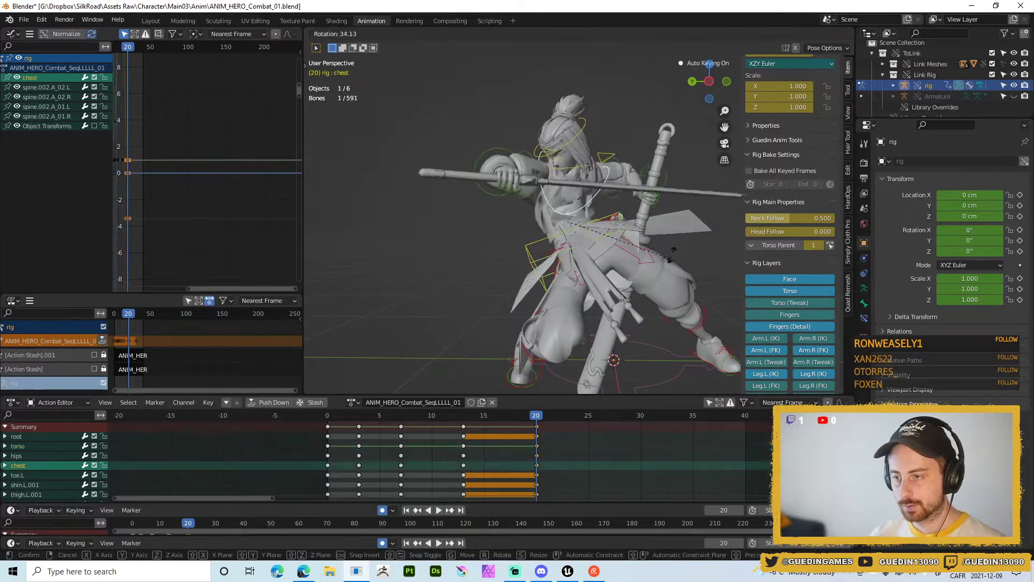
pyautogui.click(666, 235)
# - Rotate the hips control in two passes from different view angles to refine the lunge at frame 20
pyautogui.moveTo(579, 258); pyautogui.dragTo(619, 286, button='middle')
pyautogui.click(570, 278)
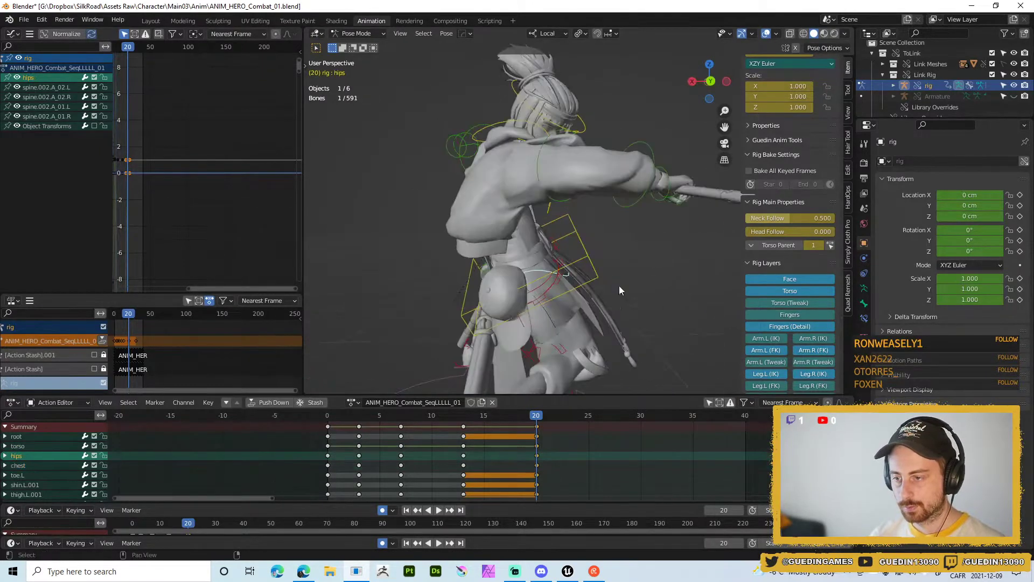
pyautogui.press('r')
pyautogui.click(507, 286)
pyautogui.moveTo(507, 286); pyautogui.dragTo(486, 167, button='middle')
pyautogui.press('r')
pyautogui.click(693, 288)
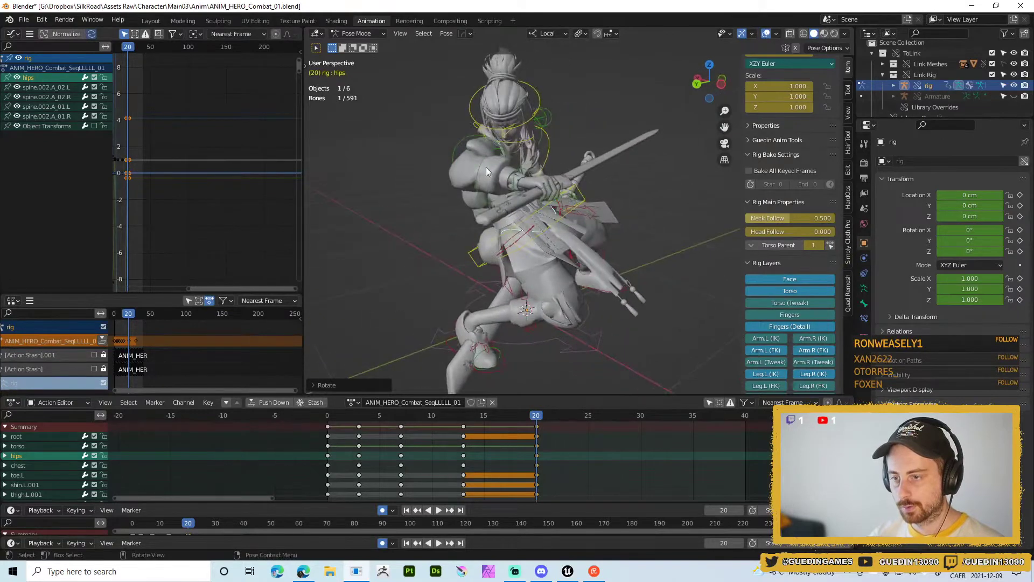
# - Rotate the right upper arm FK control in several passes to lower the arm and re-angle the sword
pyautogui.click(457, 150)
pyautogui.press('r')
pyautogui.click(526, 252)
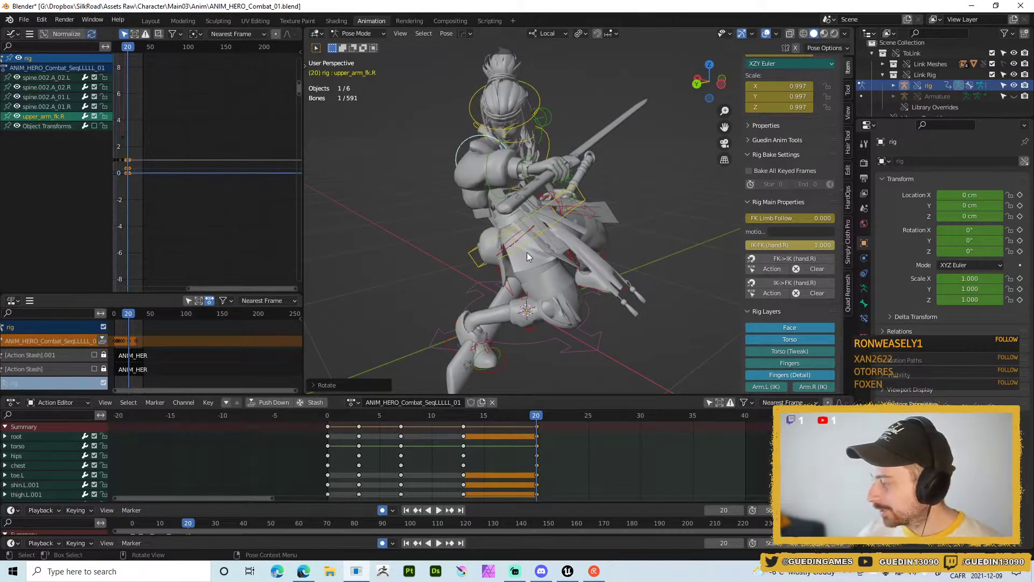
pyautogui.rightClick(527, 252)
pyautogui.press('r')
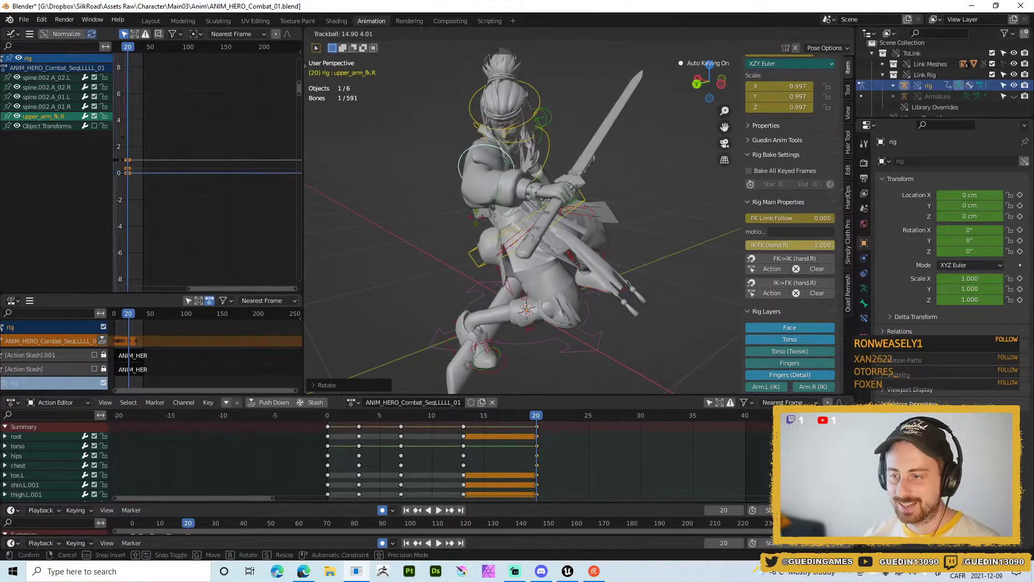
pyautogui.click(459, 195)
pyautogui.moveTo(459, 195); pyautogui.dragTo(404, 198, button='middle')
pyautogui.press('r')
pyautogui.press('r')
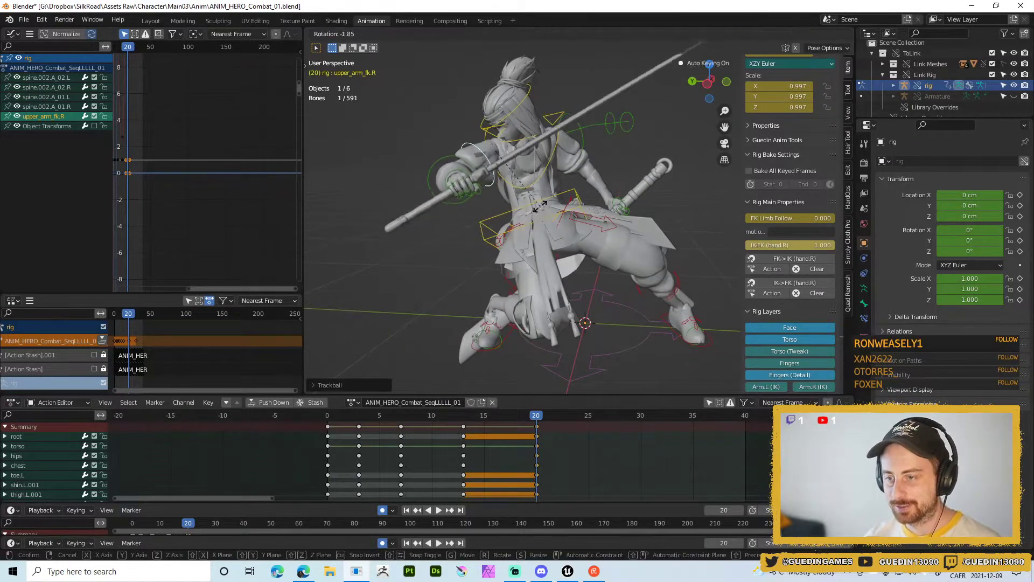
pyautogui.click(544, 203)
# - Rotate the right forearm FK control around its X axis to swing the sword upward
pyautogui.moveTo(534, 167); pyautogui.dragTo(578, 171, button='middle')
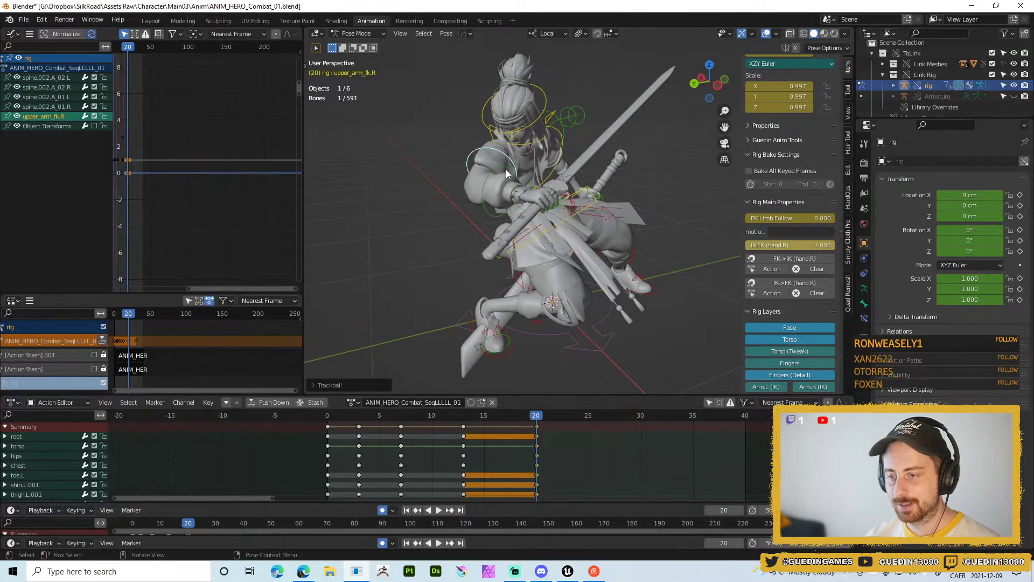
pyautogui.press('r')
pyautogui.press('x')
pyautogui.press('x')
pyautogui.click(613, 190)
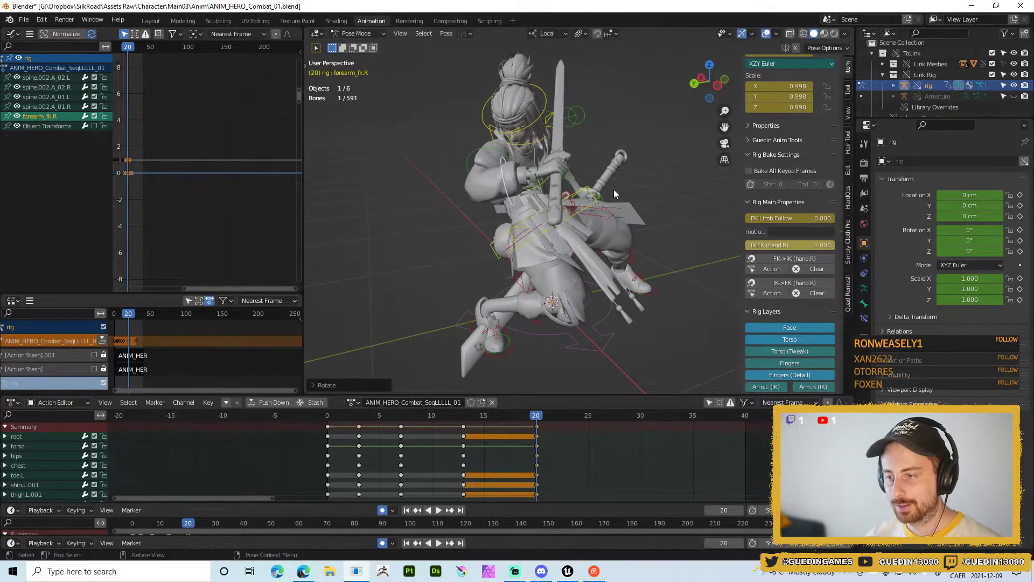
# - Rotate the hips control from the back view to level the pelvis with the stance
pyautogui.moveTo(613, 189); pyautogui.dragTo(450, 163, button='middle')
pyautogui.scroll(-5, 577, 179)
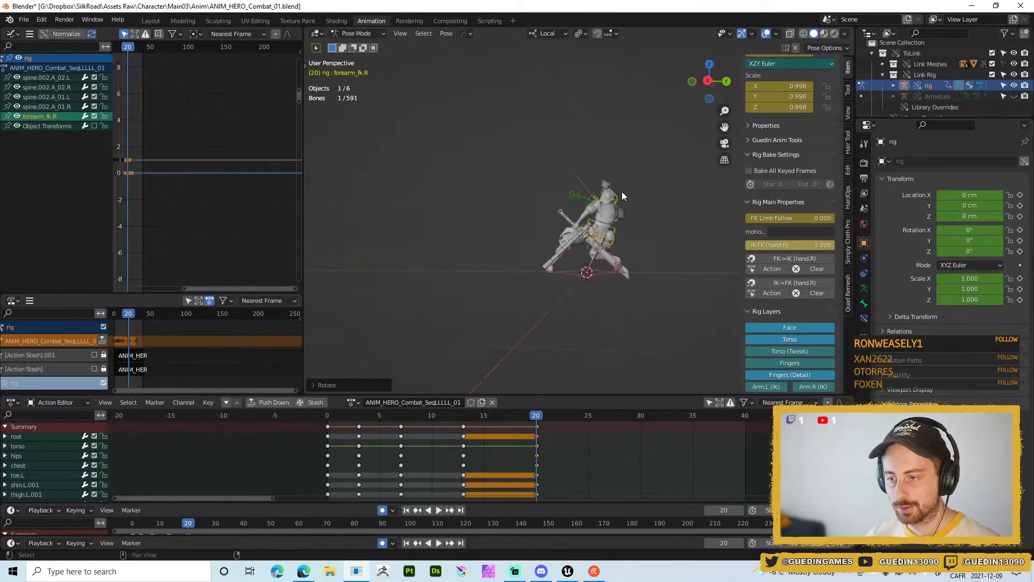
pyautogui.scroll(4, 625, 226)
pyautogui.scroll(4, 605, 195)
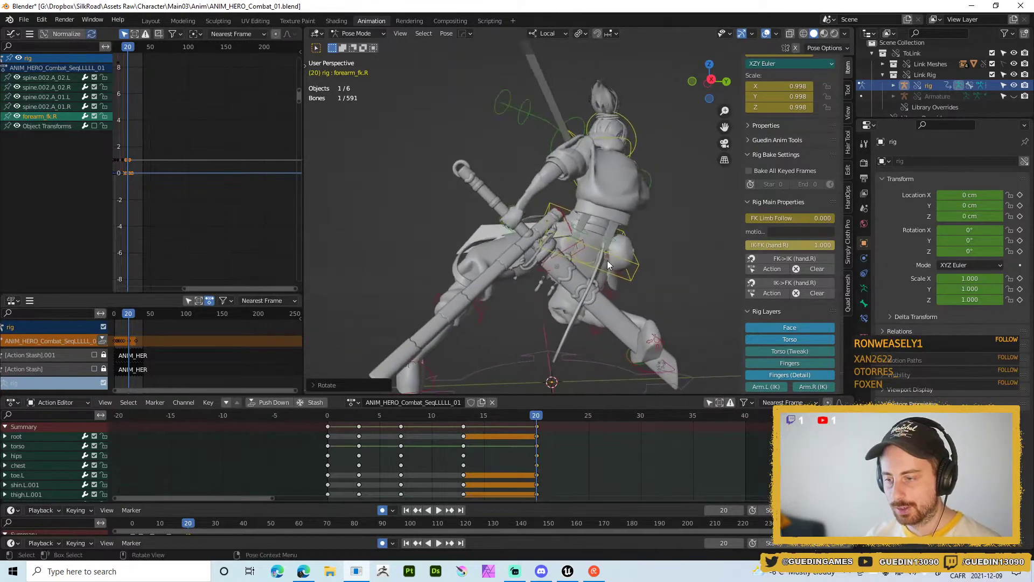
pyautogui.click(609, 266)
pyautogui.press('r')
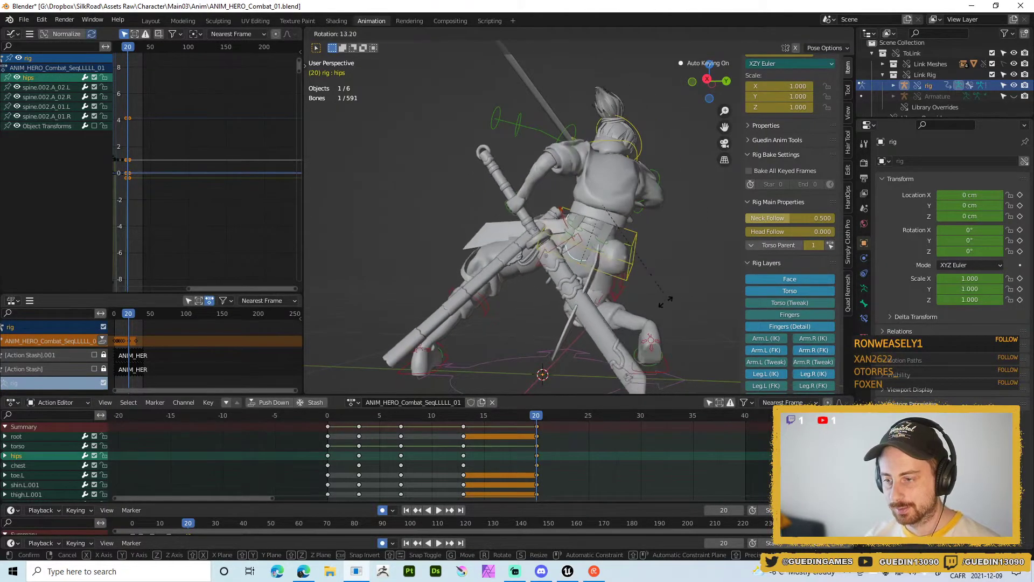
pyautogui.click(662, 301)
pyautogui.moveTo(662, 301); pyautogui.dragTo(644, 276, button='middle')
# - Show only selected bones in the Action Editor and duplicate the left foot IK keys from frame 13 to frame 20
pyautogui.click(532, 230)
pyautogui.click(687, 325)
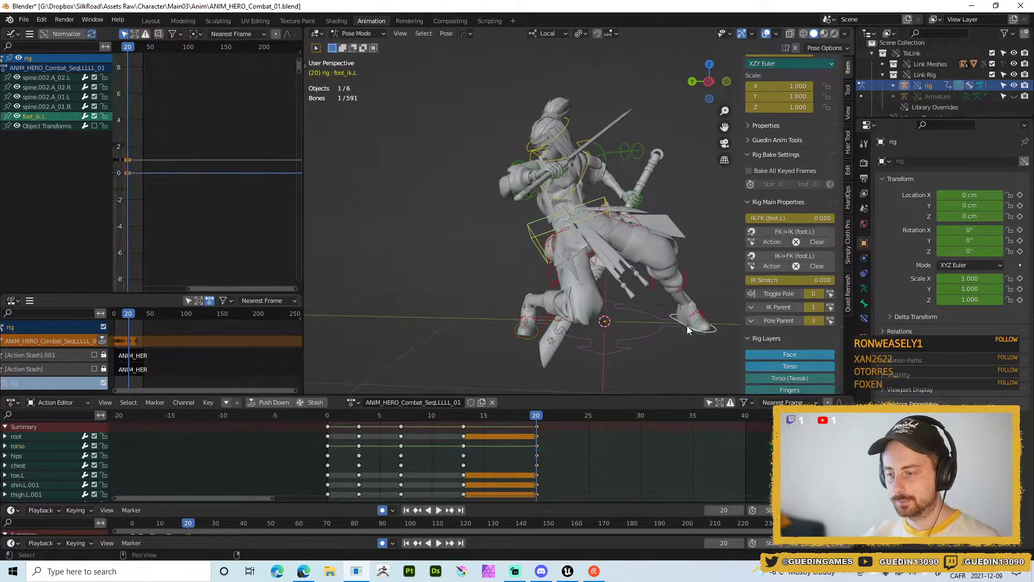
pyautogui.moveTo(687, 326); pyautogui.dragTo(514, 371, button='middle')
pyautogui.click(709, 403)
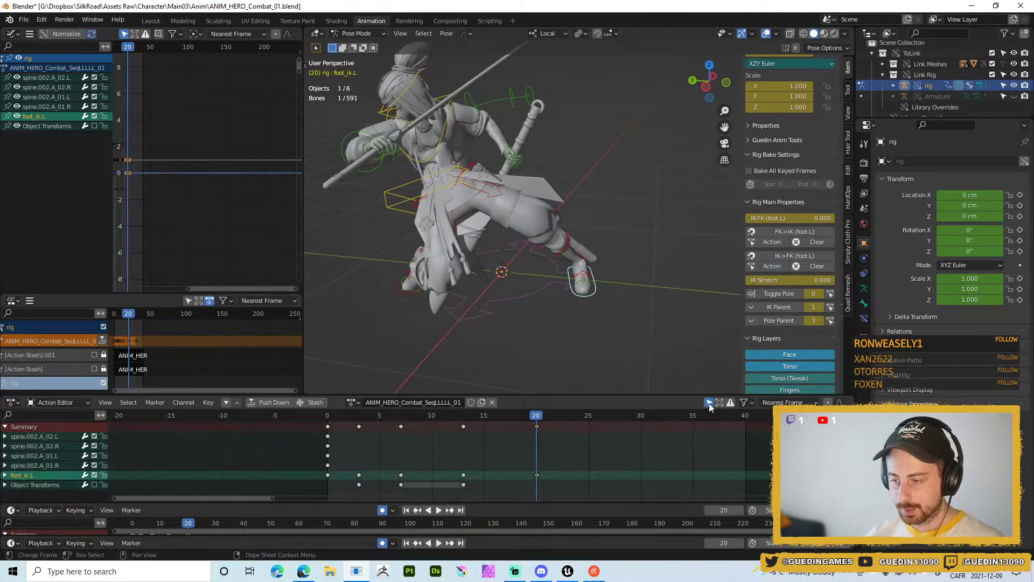
pyautogui.click(464, 427)
pyautogui.hotkey('shift', 'd')
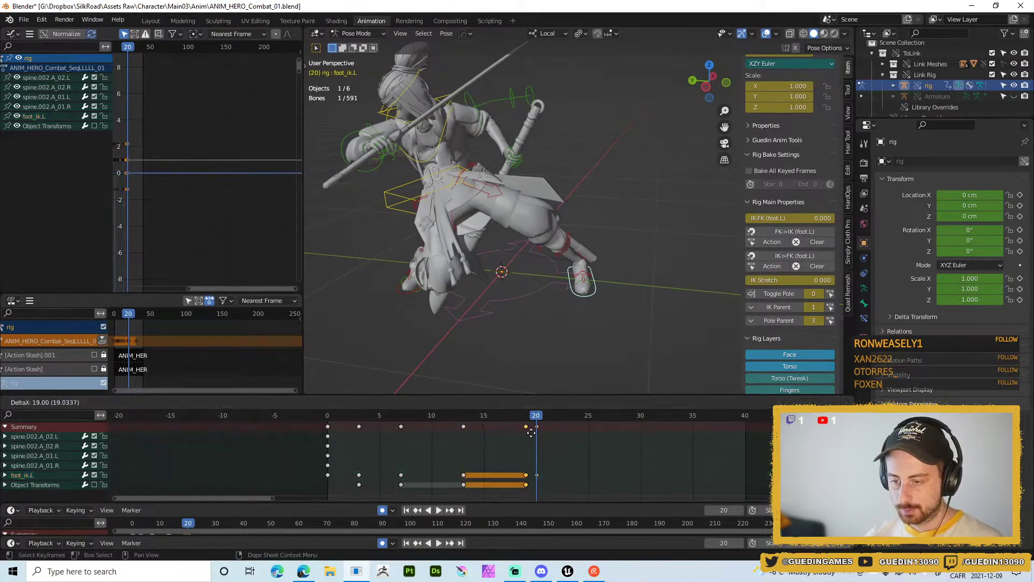
pyautogui.click(542, 426)
# - Rotate the left foot IK control and slide it with its local Z locked
pyautogui.moveTo(655, 312); pyautogui.dragTo(680, 318, button='middle')
pyautogui.press('r')
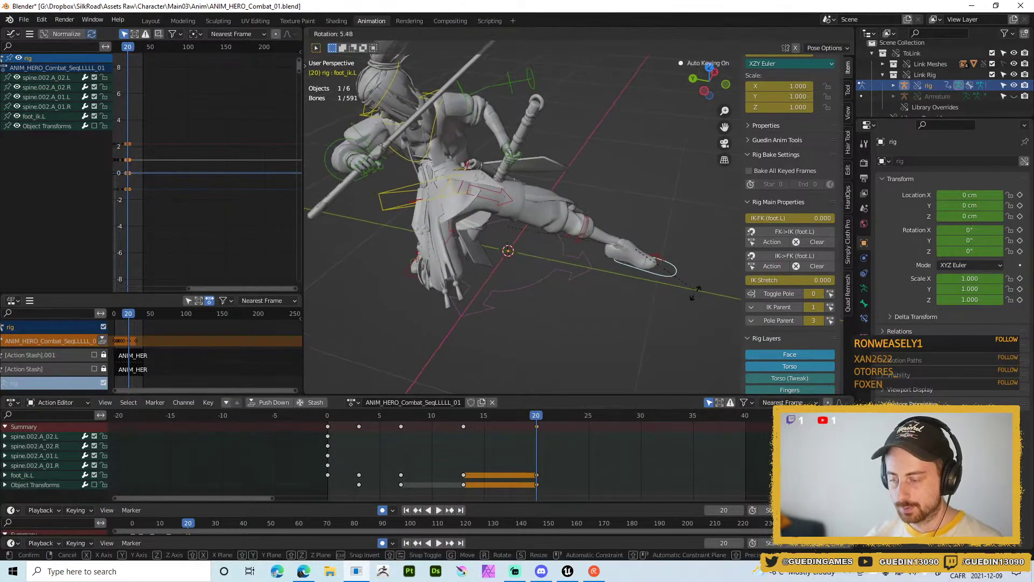
pyautogui.click(657, 288)
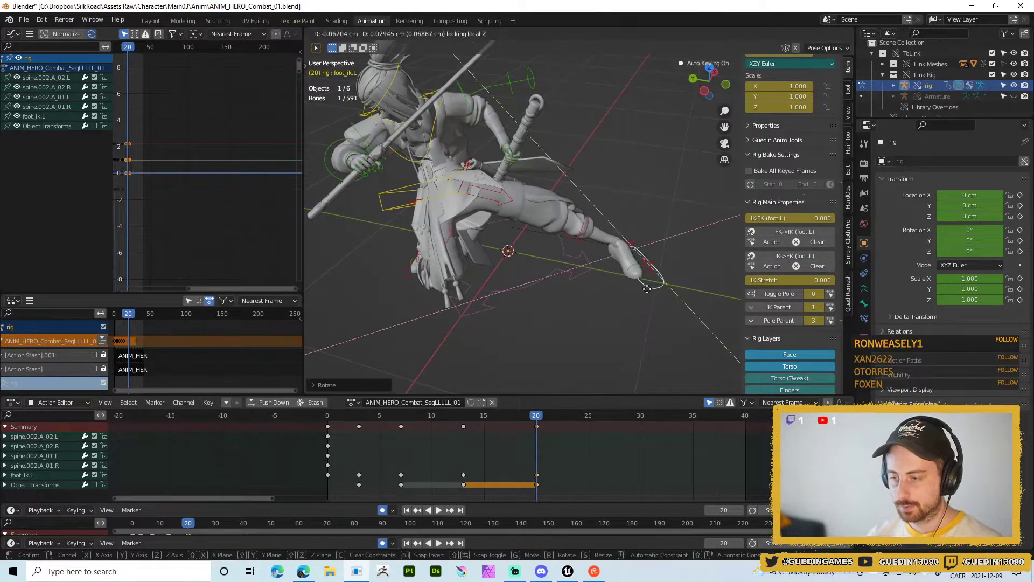
pyautogui.click(613, 292)
# - Move the torso control to rebalance the body between the repositioned feet at frame 20
pyautogui.scroll(-3, 602, 186)
pyautogui.moveTo(612, 292); pyautogui.dragTo(554, 202, button='middle')
pyautogui.click(522, 185)
pyautogui.press('g')
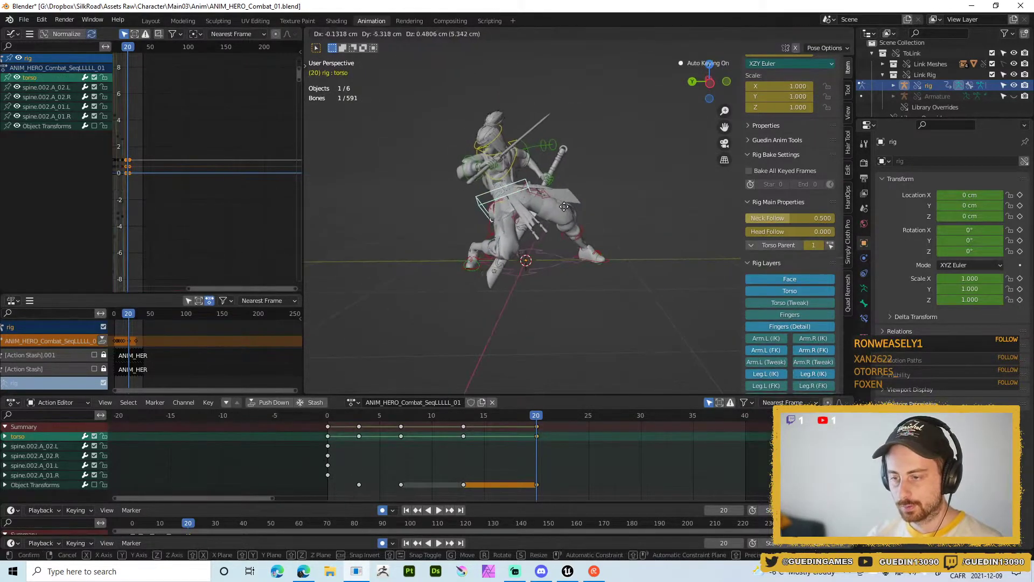
pyautogui.click(609, 233)
# - Extend the left foot IK control farther back and shift the torso control toward it
pyautogui.moveTo(609, 234); pyautogui.dragTo(661, 293, button='middle')
pyautogui.click(661, 293)
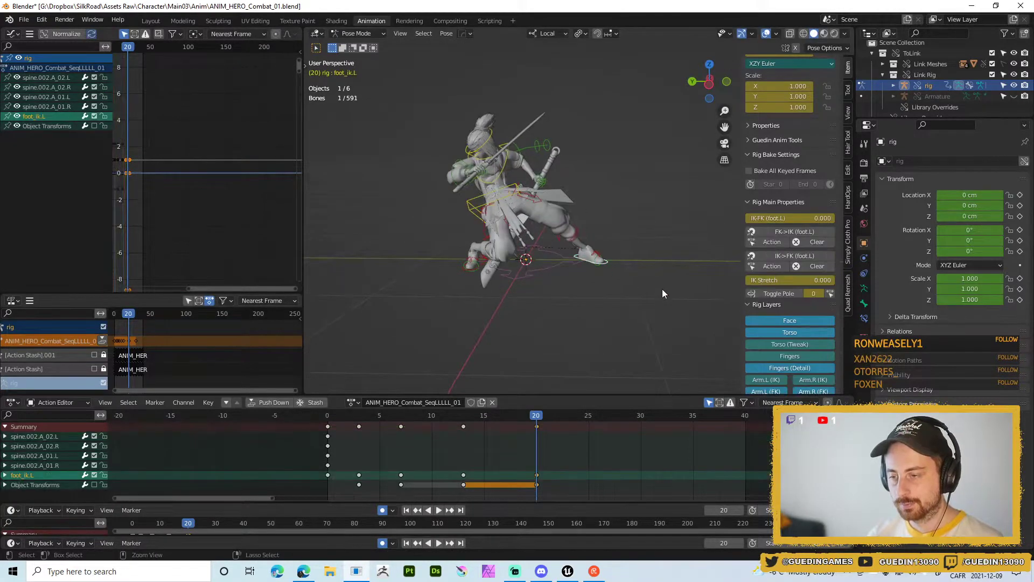
pyautogui.click(479, 212)
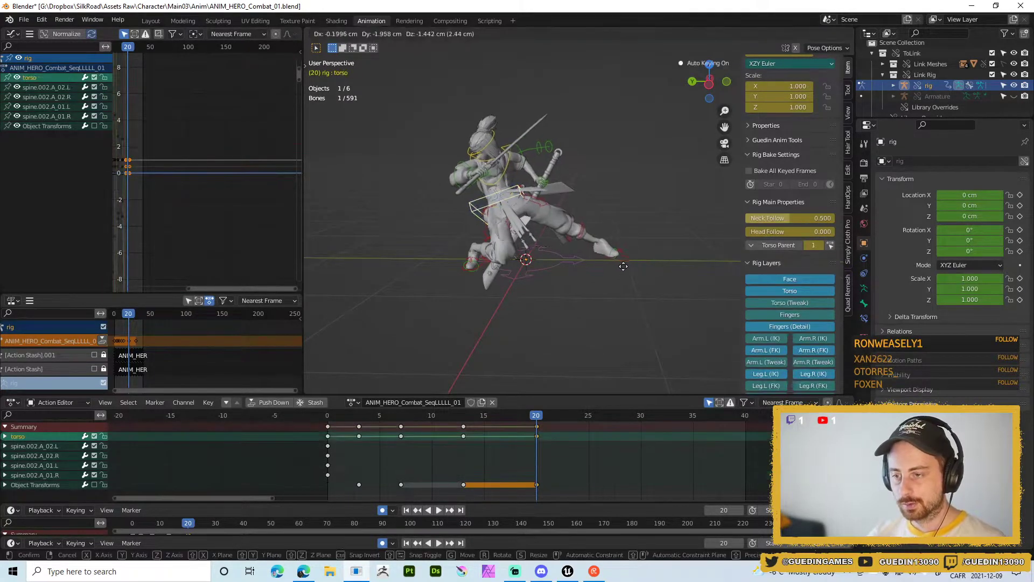
pyautogui.press('g')
pyautogui.click(641, 266)
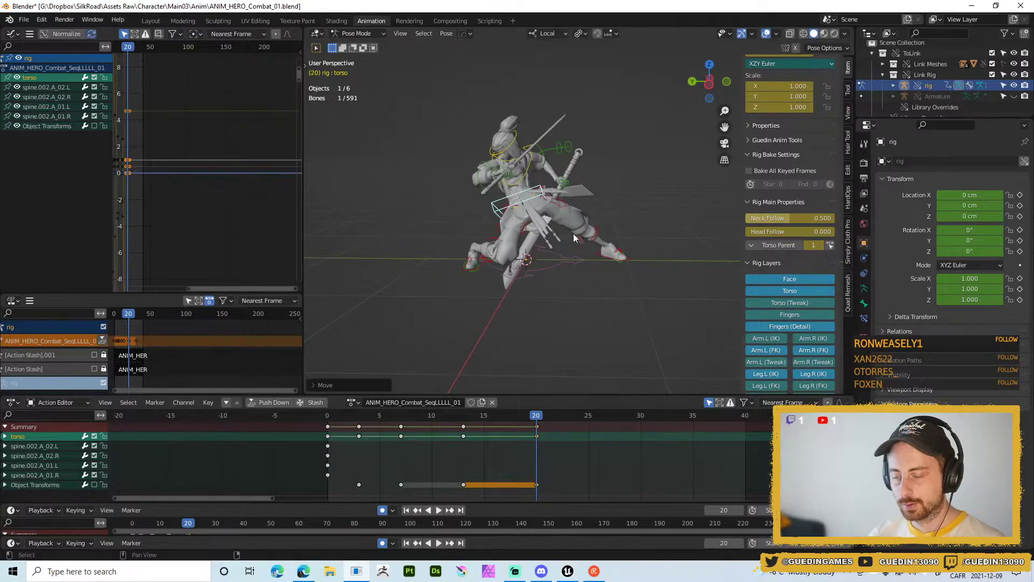
# - Rotate the right hand FK control, including a free trackball rotation, to re-aim the sword across the body
pyautogui.moveTo(642, 266); pyautogui.dragTo(489, 201, button='middle')
pyautogui.scroll(6, 489, 201)
pyautogui.moveTo(583, 260); pyautogui.dragTo(411, 135, button='middle')
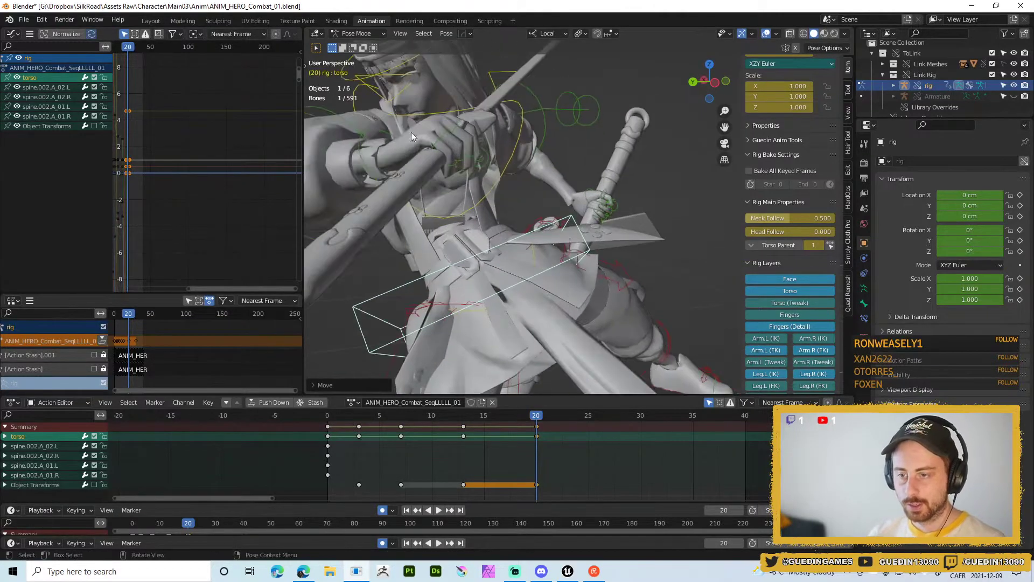
pyautogui.click(448, 159)
pyautogui.press('r')
pyautogui.click(659, 253)
pyautogui.scroll(-3, 570, 180)
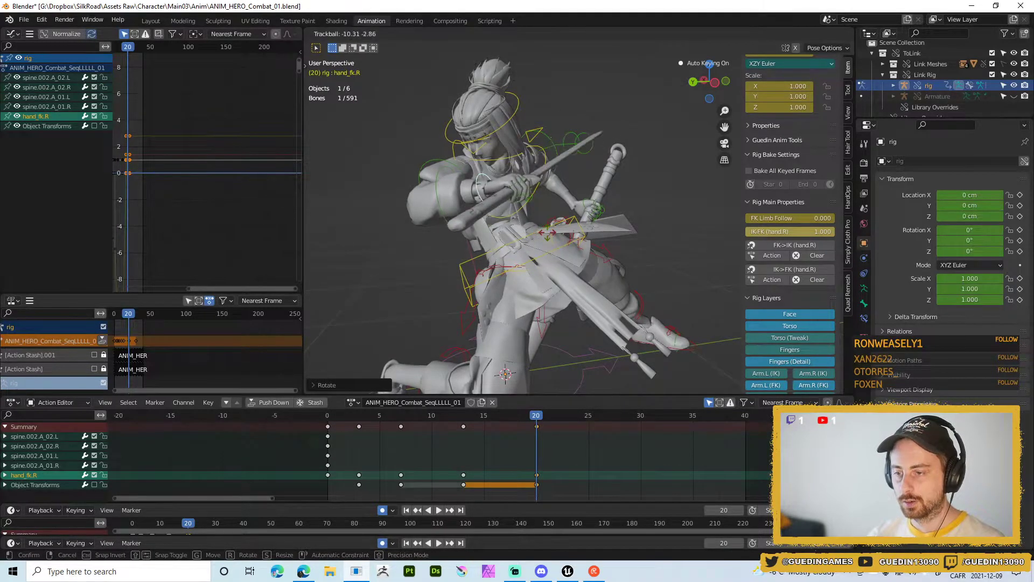
pyautogui.click(552, 236)
# - Rotate the hips control freely with trackball rotation to adjust the pelvis over the widened stance
pyautogui.moveTo(552, 236); pyautogui.dragTo(618, 195, button='middle')
pyautogui.scroll(3, 516, 260)
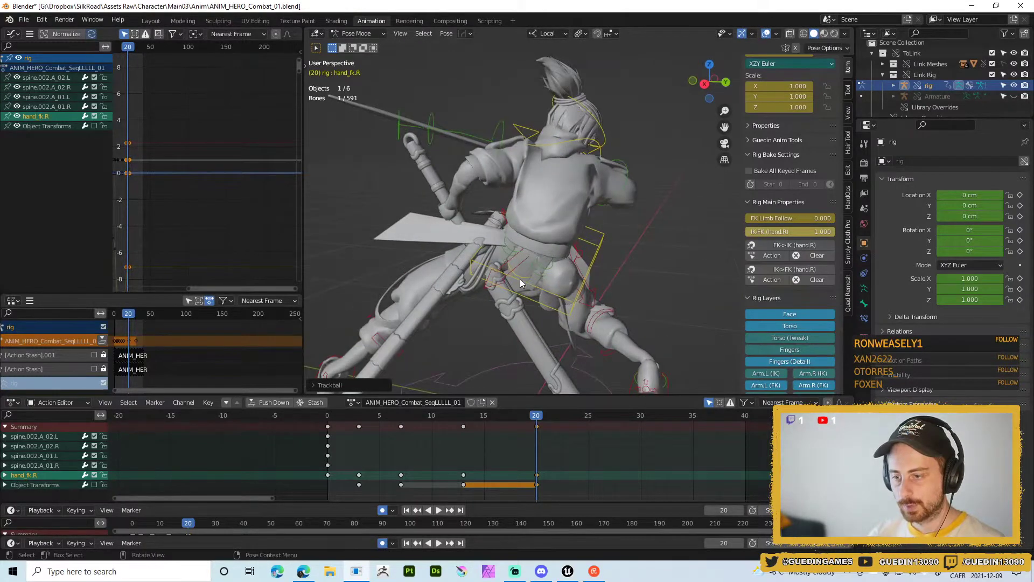
pyautogui.click(519, 279)
pyautogui.moveTo(525, 277); pyautogui.dragTo(552, 288, button='middle')
pyautogui.press('r')
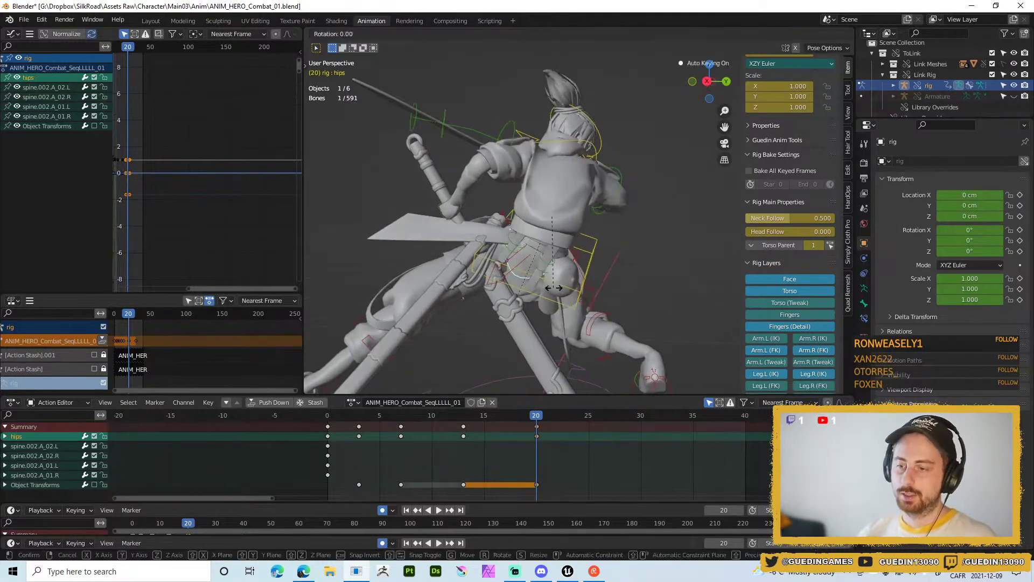
pyautogui.press('r')
pyautogui.click(635, 302)
# - Play the animation briefly and leave the playhead at frame 30
pyautogui.moveTo(636, 301); pyautogui.dragTo(664, 256, button='middle')
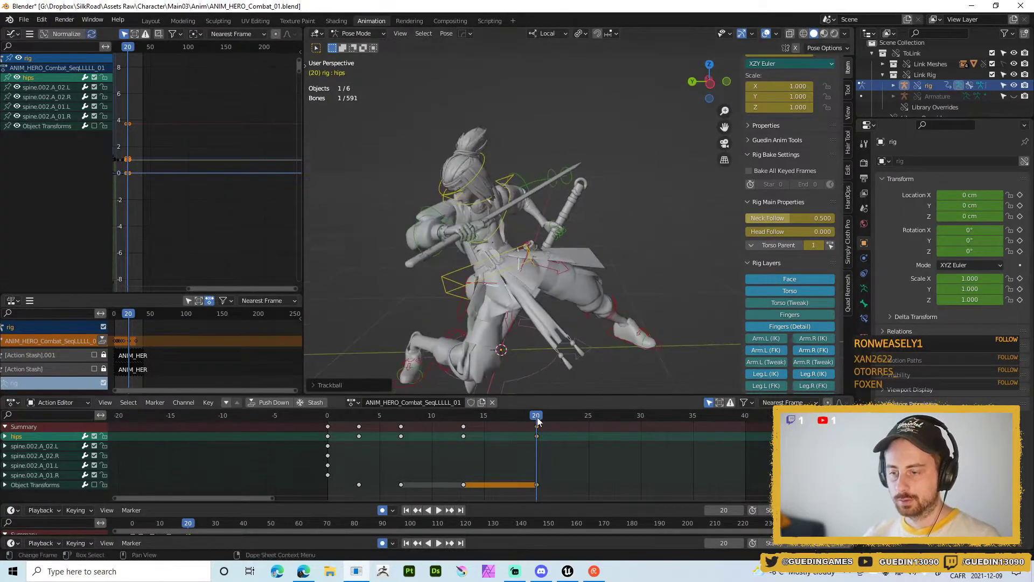
pyautogui.press('space')
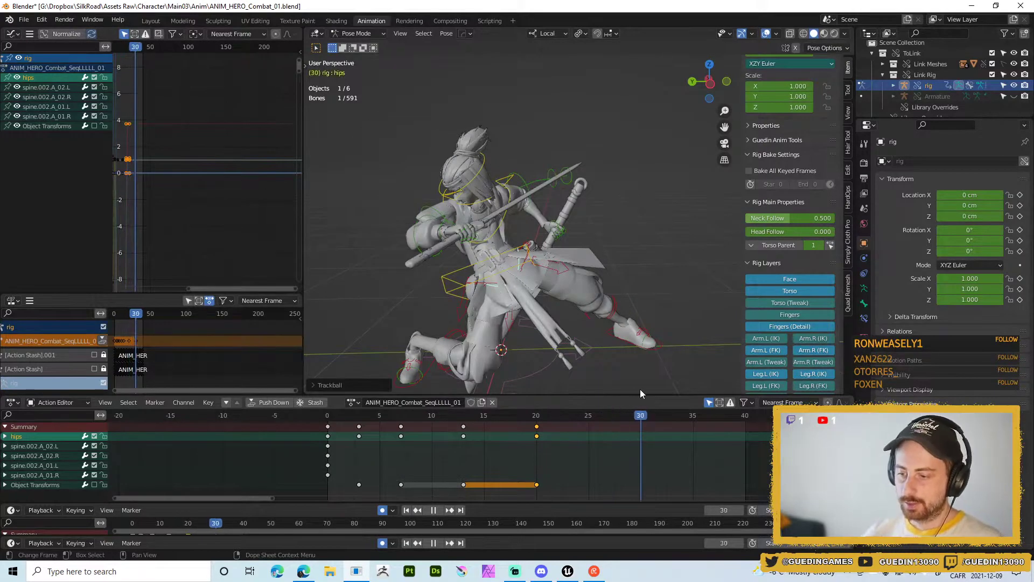
pyautogui.press('space')
# - Move the left foot IK control about 122 cm along global Y toward the right foot at frame 30
pyautogui.moveTo(627, 300); pyautogui.dragTo(692, 287, button='middle')
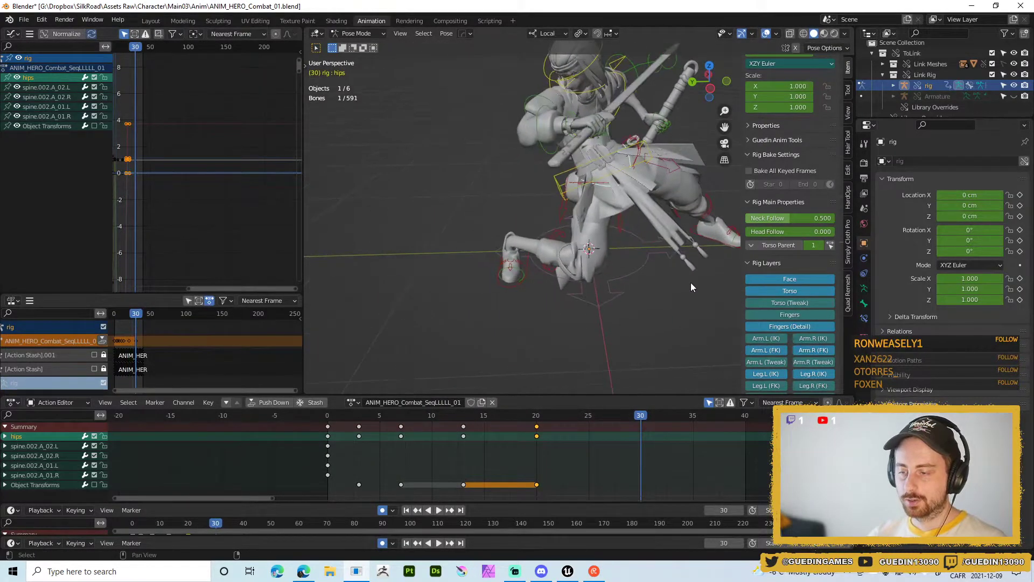
pyautogui.click(701, 231)
pyautogui.press('g')
pyautogui.press('x')
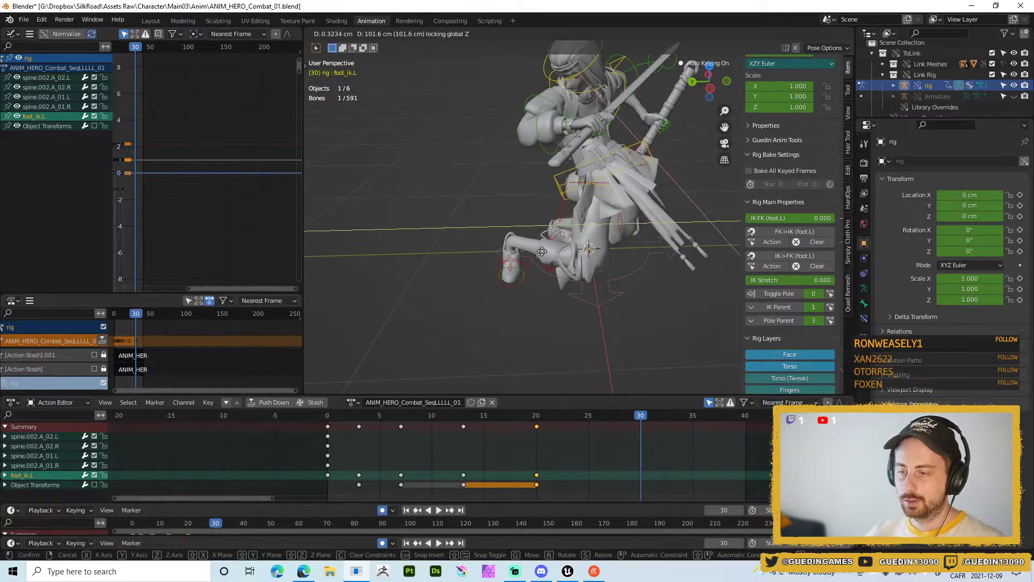
pyautogui.press('Escape')
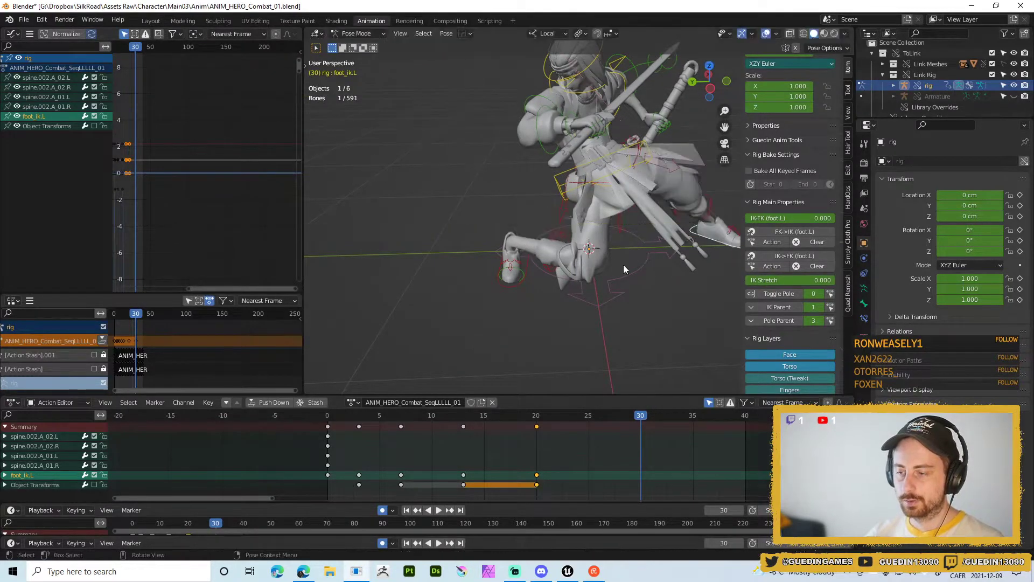
pyautogui.press('y')
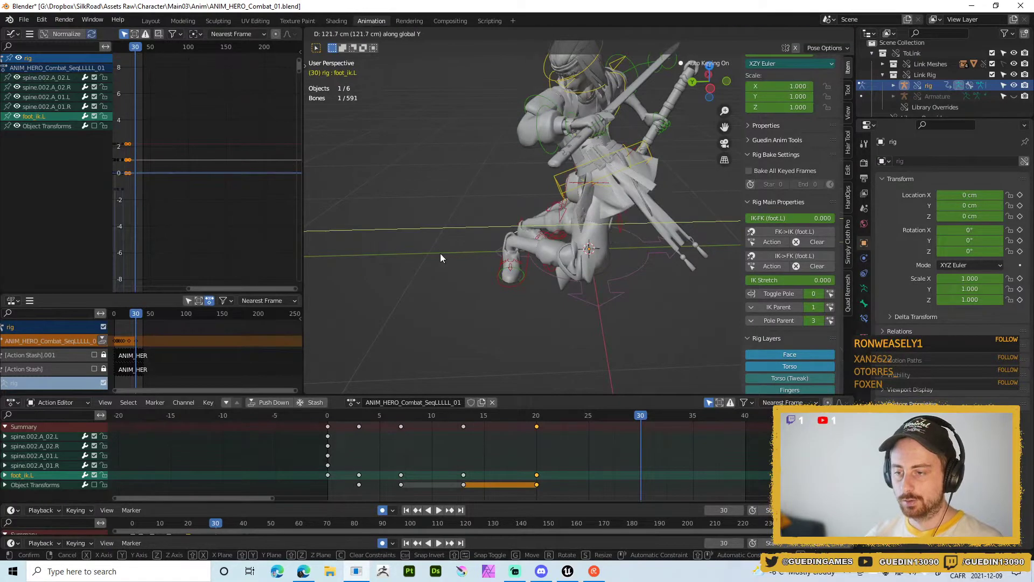
pyautogui.click(441, 255)
# - Move the torso control over the feet and rotate it roughly half a turn around its local Z axis at frame 30
pyautogui.click(654, 162)
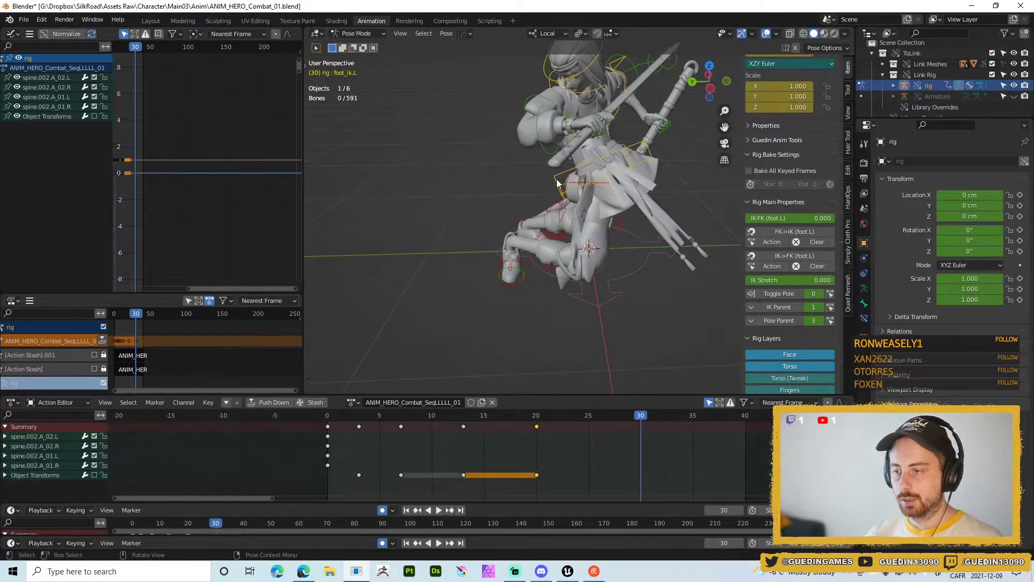
pyautogui.click(654, 163)
pyautogui.moveTo(655, 162); pyautogui.dragTo(678, 163, button='middle')
pyautogui.press('g')
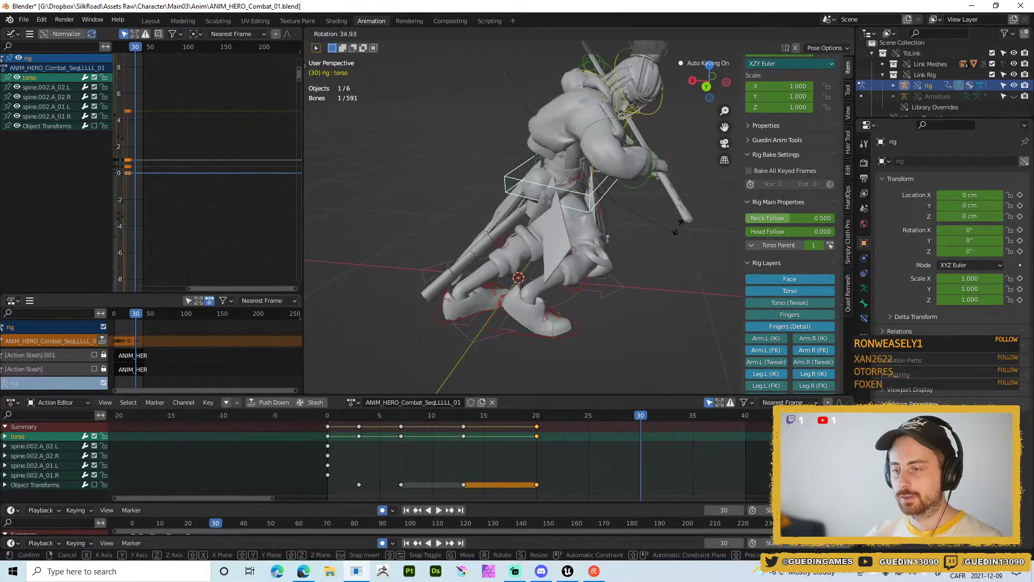
pyautogui.click(622, 204)
pyautogui.press('r')
pyautogui.press('z')
pyautogui.press('z')
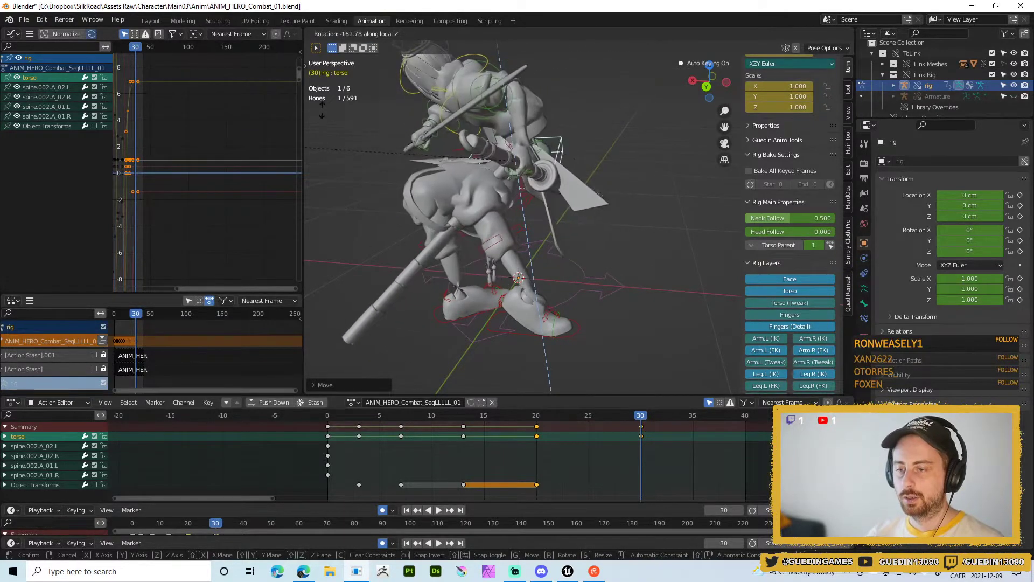
pyautogui.click(376, 78)
# - Move the right foot IK control along global Y to the far side of the left foot at frame 30
pyautogui.moveTo(376, 79); pyautogui.dragTo(595, 270, button='middle')
pyautogui.click(622, 298)
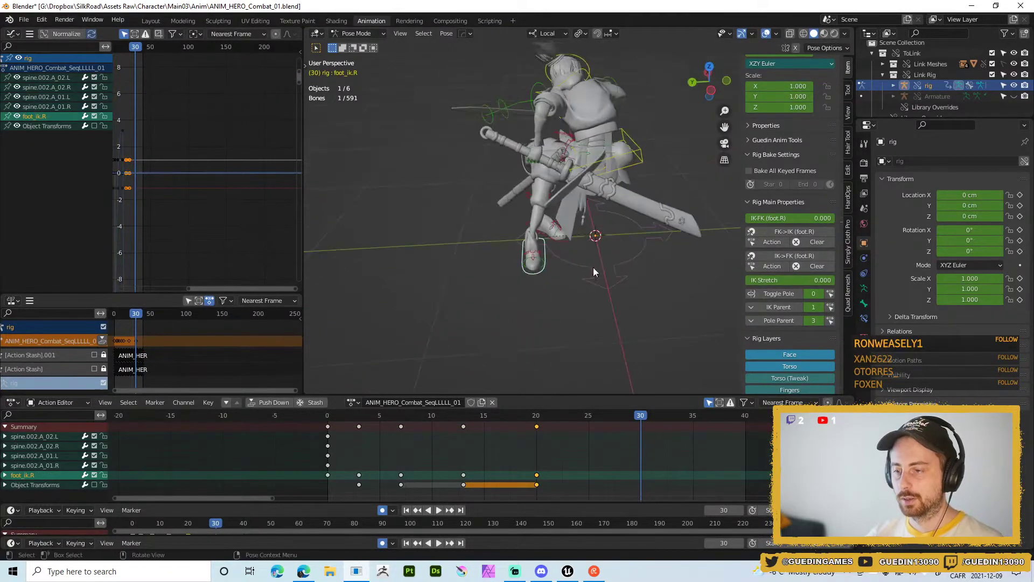
pyautogui.press('g')
pyautogui.press('y')
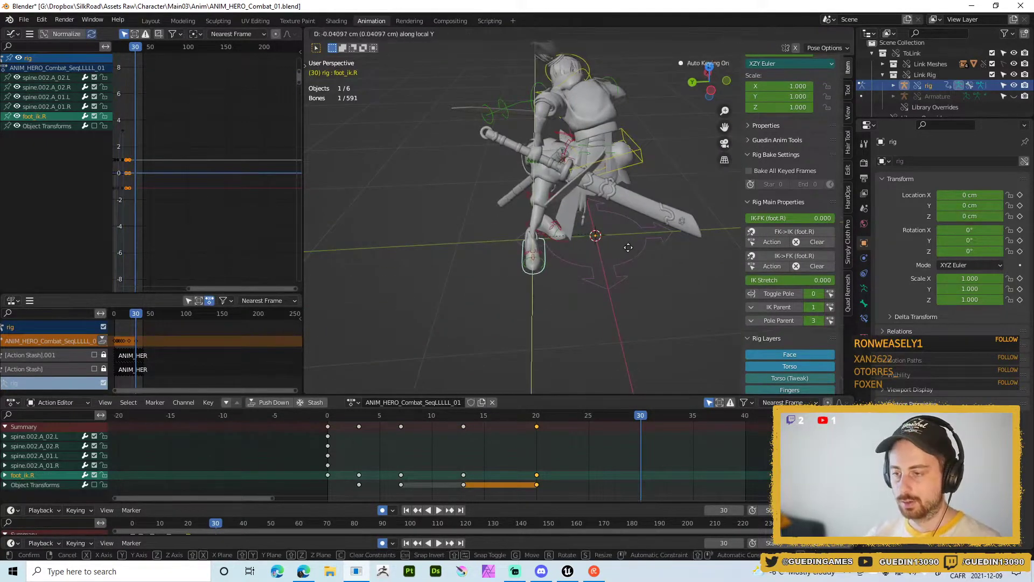
pyautogui.press('y')
pyautogui.click(754, 237)
pyautogui.moveTo(571, 208); pyautogui.dragTo(530, 152, button='middle')
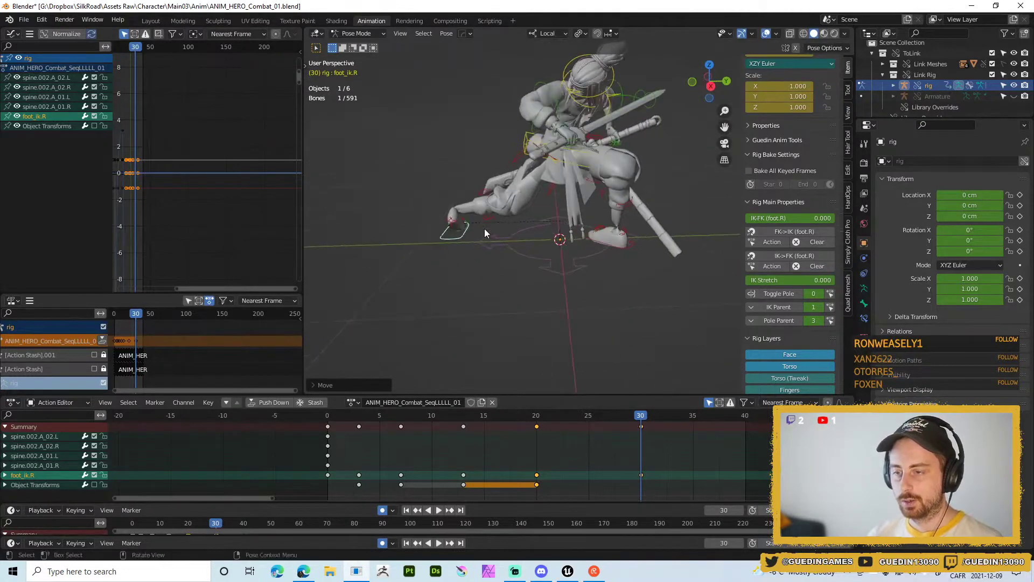
# - Undo the last right foot move, rotate its IK control around Z, and reposition it about 20 cm at frame 30
pyautogui.moveTo(485, 233); pyautogui.dragTo(490, 265, button='middle')
pyautogui.hotkey('ctrl', 'z')
pyautogui.press('s')
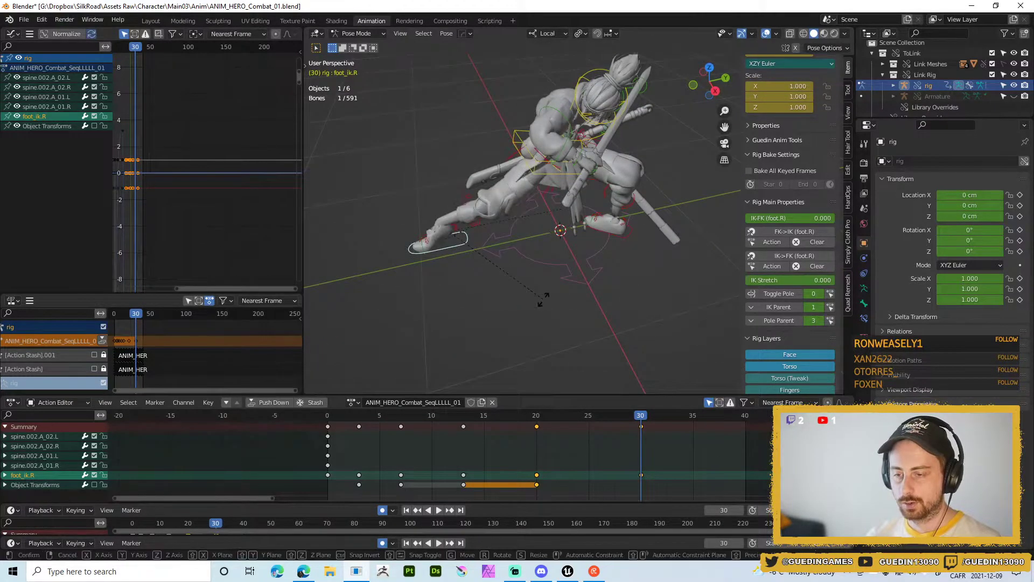
pyautogui.press('z')
pyautogui.click(525, 245)
pyautogui.press('g')
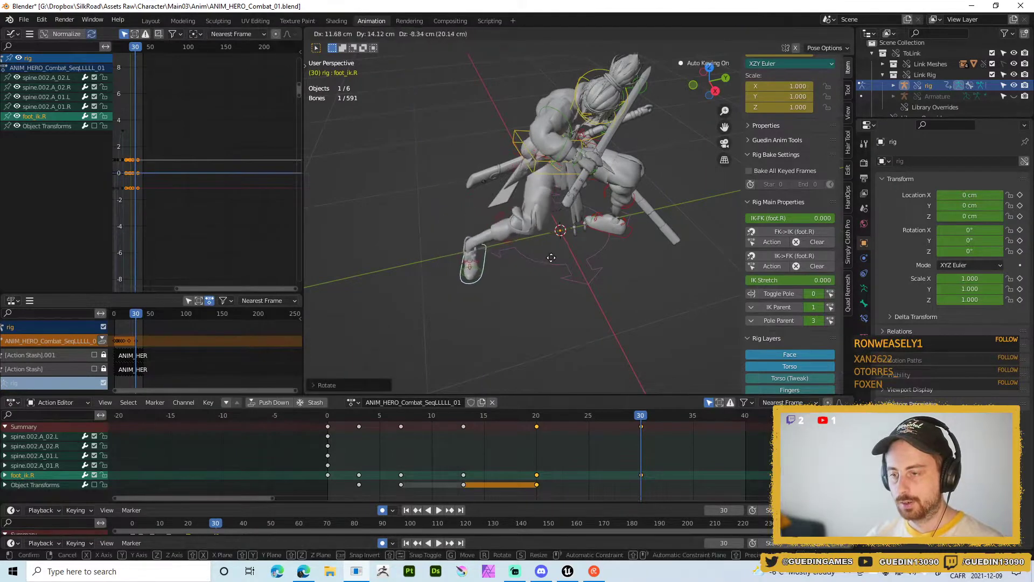
pyautogui.click(551, 257)
# - Move the torso control to rebalance the body over the repositioned right foot at frame 30
pyautogui.click(534, 172)
pyautogui.moveTo(543, 210); pyautogui.dragTo(431, 165, button='middle')
pyautogui.press('g')
pyautogui.click(538, 200)
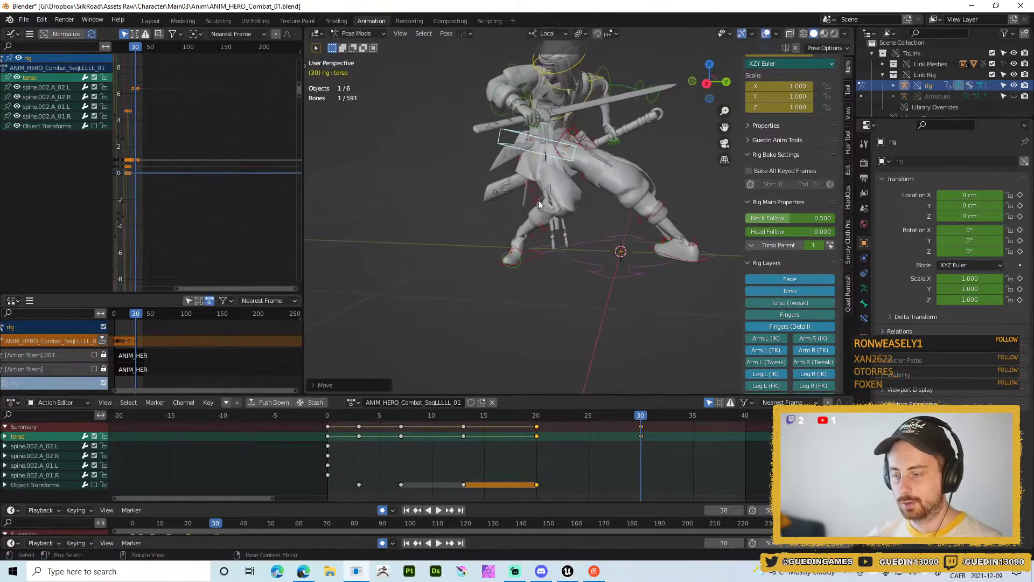
# - Adjust the right thigh IK control so the bent knee points outward at frame 30
pyautogui.scroll(5, 538, 200)
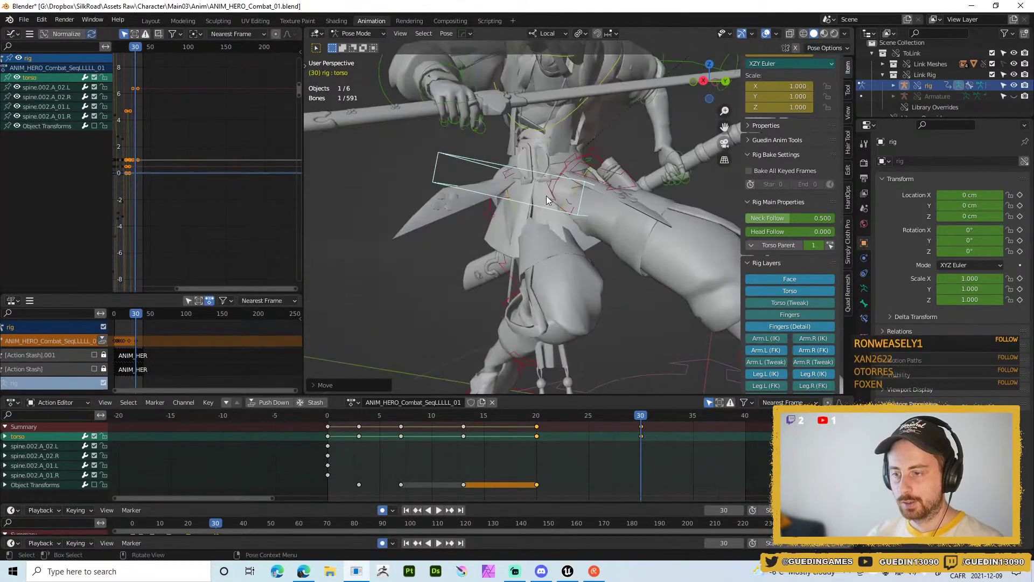
pyautogui.click(595, 227)
pyautogui.press('g')
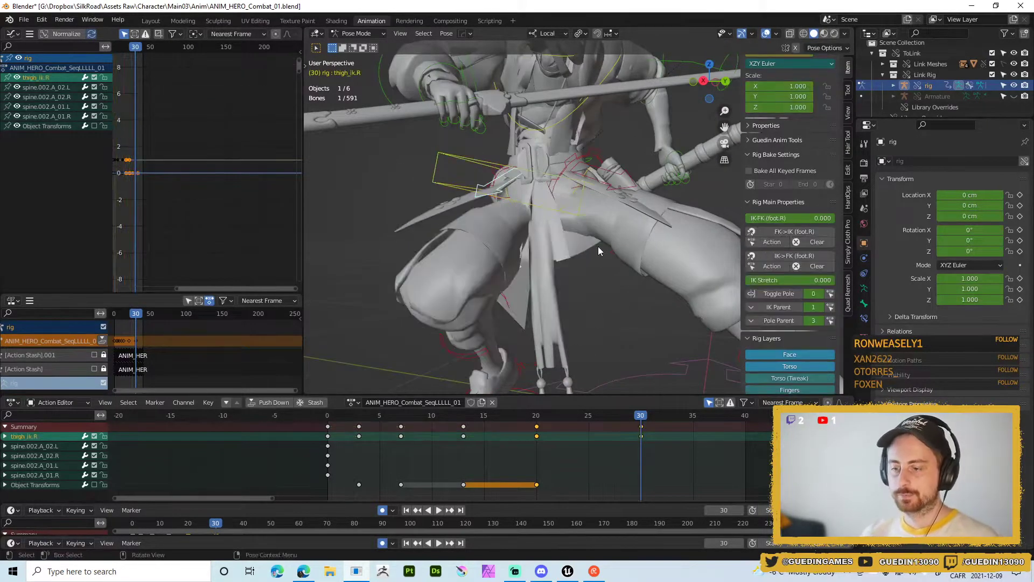
pyautogui.scroll(-5, 529, 312)
pyautogui.moveTo(550, 231); pyautogui.dragTo(596, 198, button='middle')
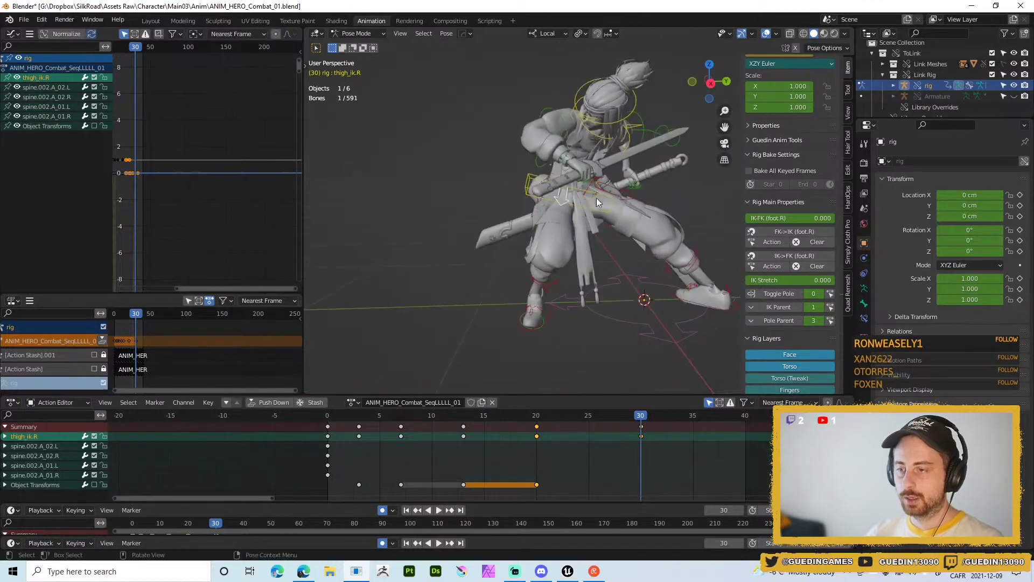
# - Rotate the chest control, including a free trackball rotation, to twist the upper body and raise the sword arm at frame 30
pyautogui.click(562, 119)
pyautogui.moveTo(562, 120); pyautogui.dragTo(595, 175, button='middle')
pyautogui.scroll(6, 612, 132)
pyautogui.click(656, 130)
pyautogui.scroll(-4, 575, 131)
pyautogui.click(618, 216)
pyautogui.press('r')
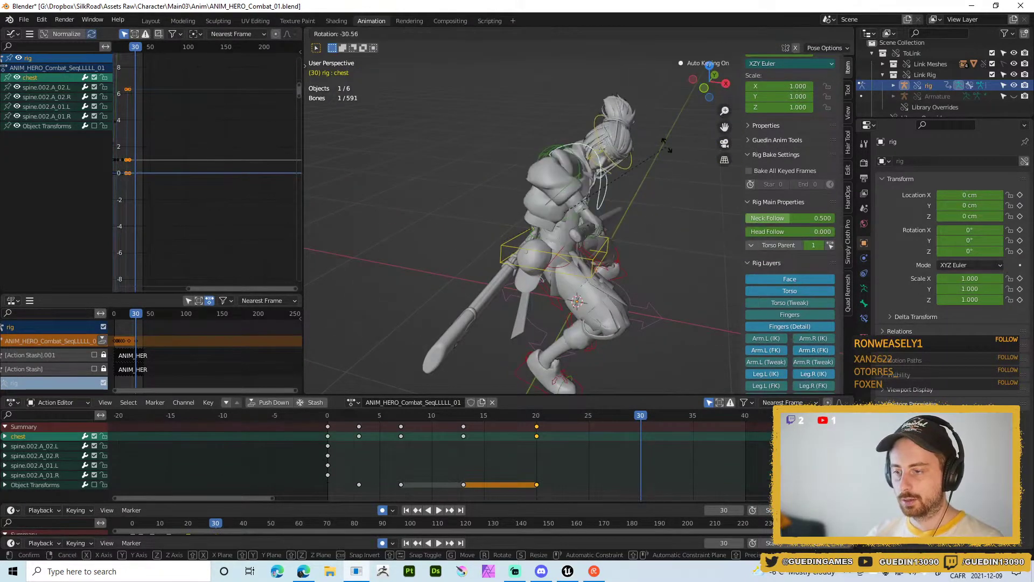
pyautogui.click(644, 181)
pyautogui.press('r')
pyautogui.press('r')
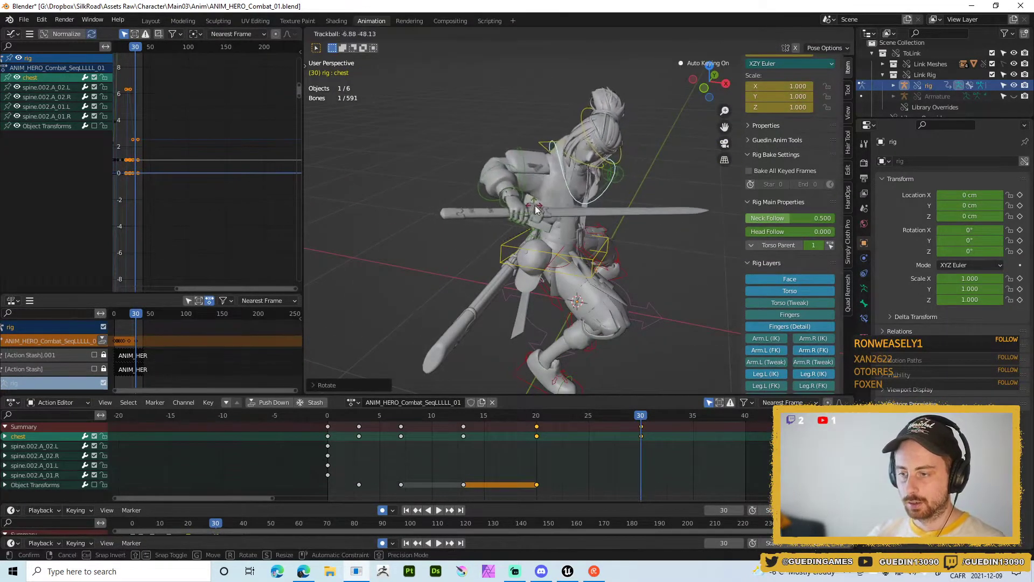
pyautogui.click(536, 210)
# - Extend the right arm using its FK controls and trackball-rotate the right hand so the sword points outward at frame 30
pyautogui.click(506, 167)
pyautogui.moveTo(551, 195); pyautogui.dragTo(519, 198, button='middle')
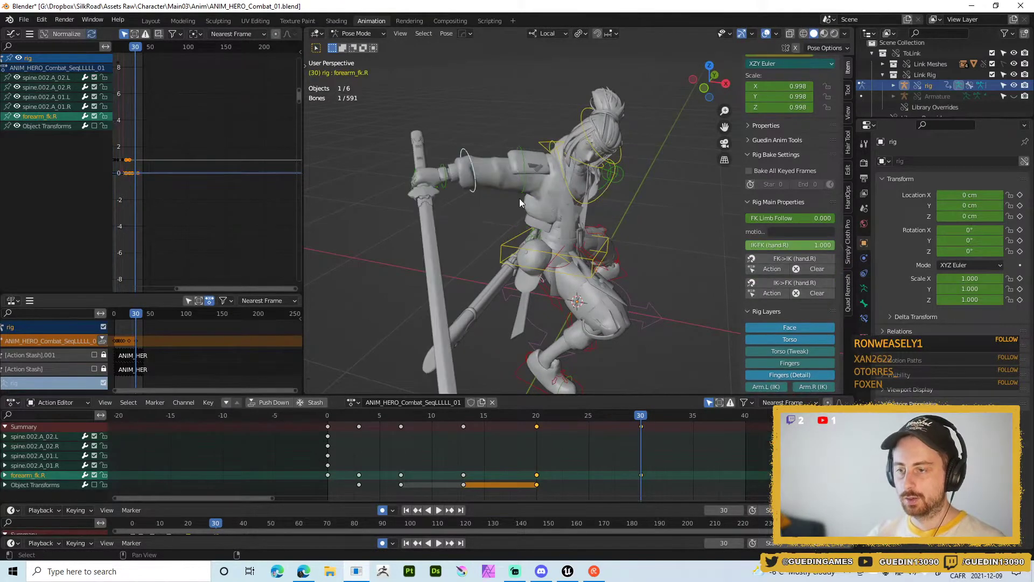
pyautogui.click(447, 178)
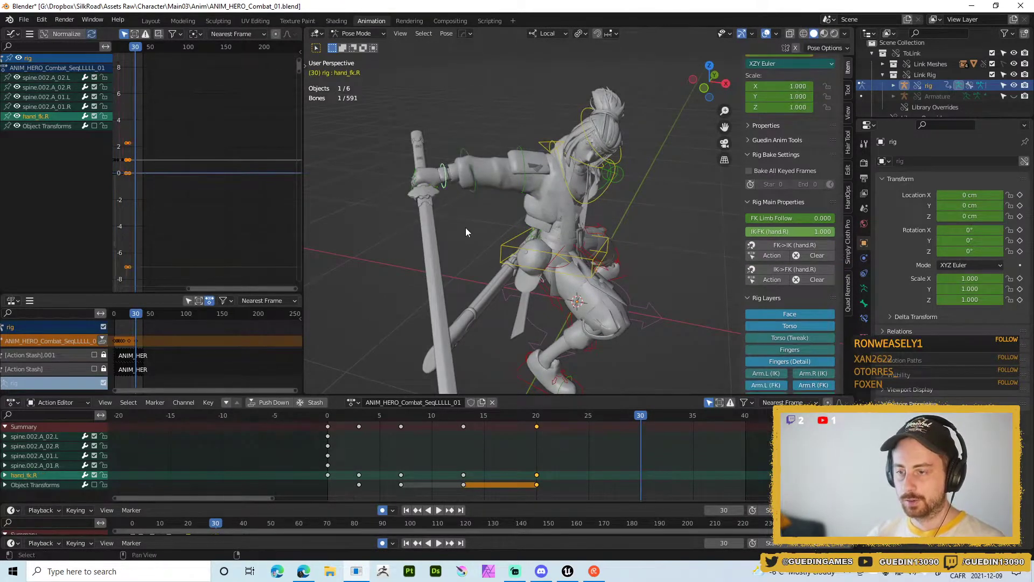
pyautogui.moveTo(463, 227); pyautogui.dragTo(542, 228, button='middle')
pyautogui.press('r')
pyautogui.press('r')
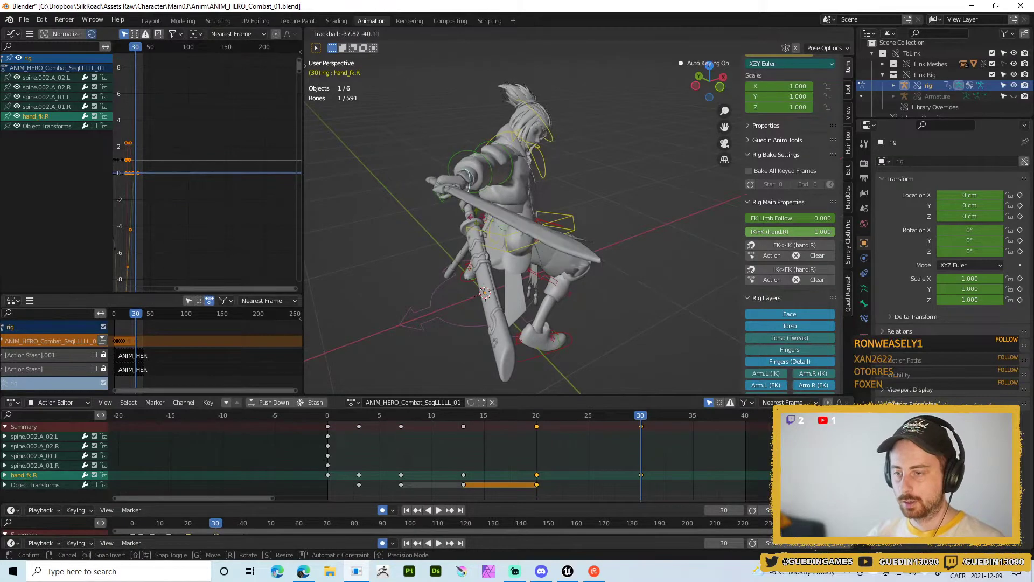
pyautogui.click(636, 267)
pyautogui.moveTo(641, 268); pyautogui.dragTo(560, 252, button='middle')
pyautogui.keyDown('shift'); pyautogui.moveTo(668, 244); pyautogui.dragTo(561, 217, button='middle'); pyautogui.keyUp('shift')
pyautogui.scroll(-7, 392, 148)
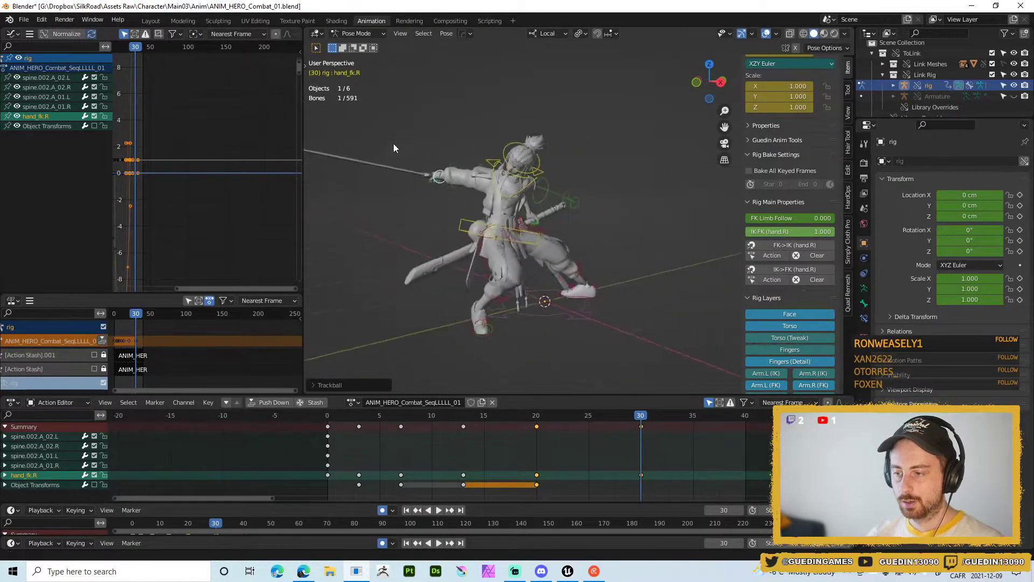
# - Rotate the chest control to straighten the upper body's lean at frame 30
pyautogui.moveTo(450, 154); pyautogui.dragTo(388, 159, button='middle')
pyautogui.click(529, 195)
pyautogui.moveTo(529, 196); pyautogui.dragTo(437, 183, button='middle')
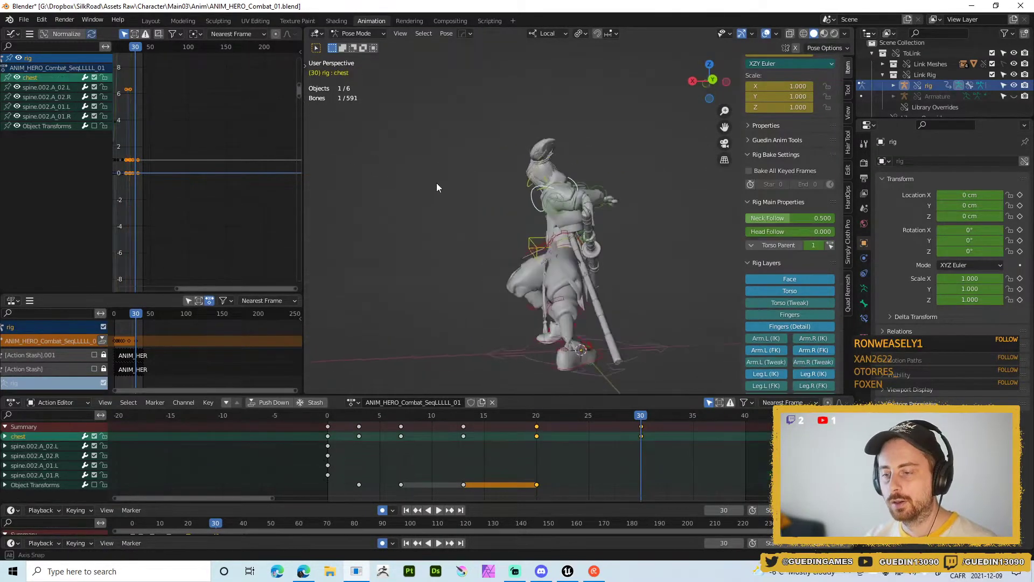
pyautogui.press('r')
pyautogui.click(615, 178)
pyautogui.scroll(5, 590, 136)
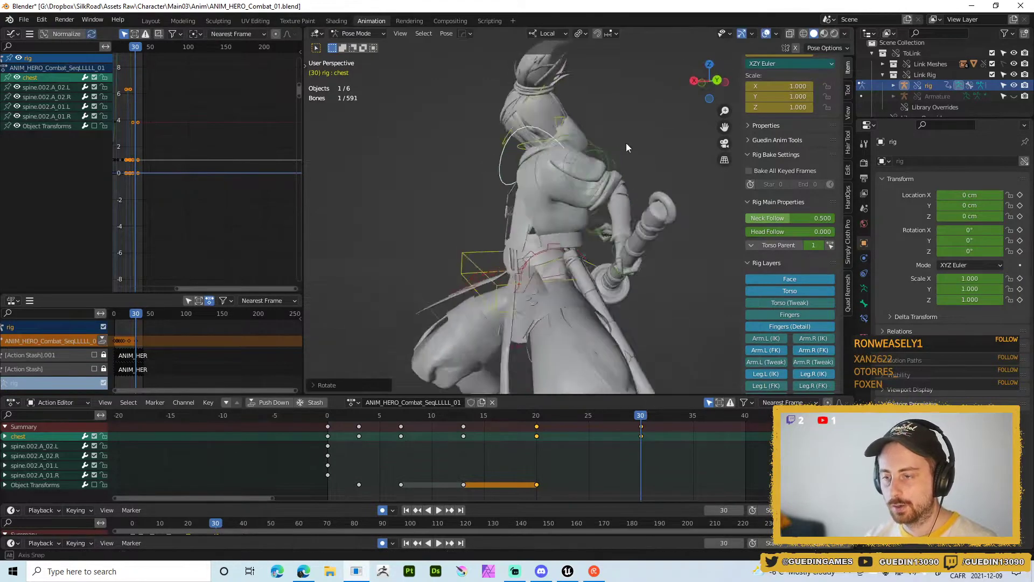
# - Rotate the neck control to adjust its tilt relative to the chest at frame 30
pyautogui.moveTo(625, 143); pyautogui.dragTo(494, 146, button='middle')
pyautogui.click(545, 125)
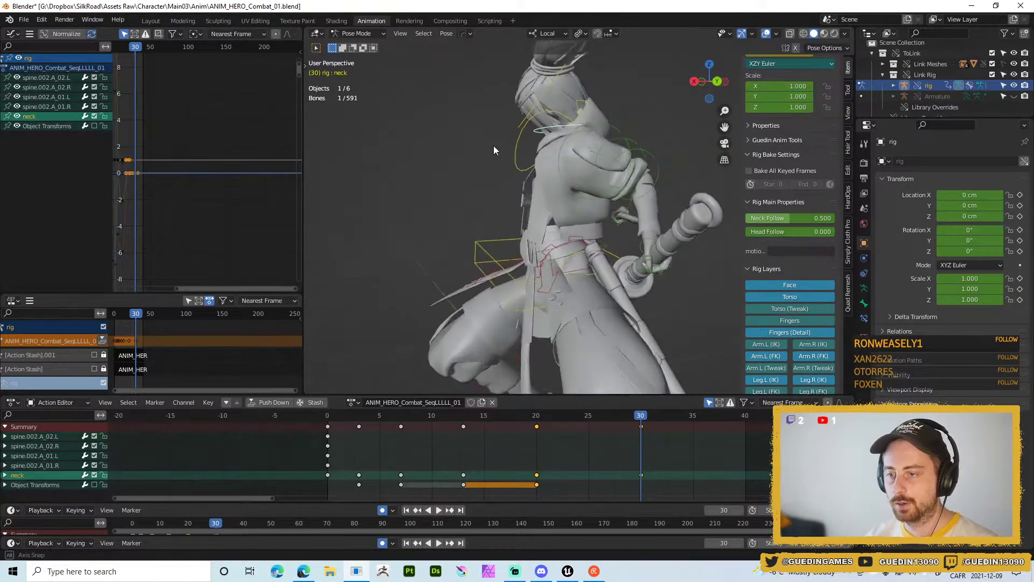
pyautogui.press('r')
pyautogui.click(505, 85)
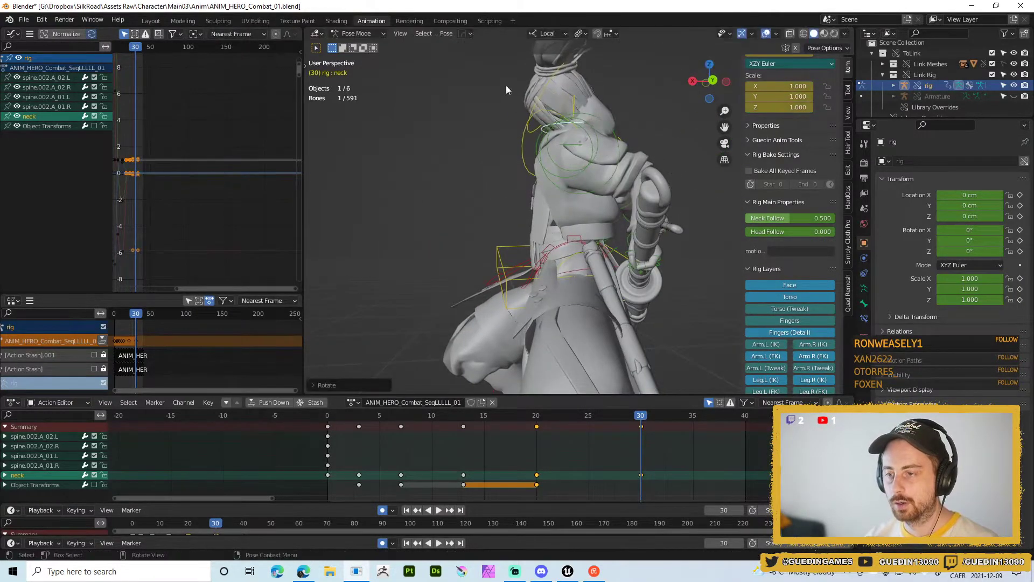
# - Trackball-rotate the head control to redirect the character's gaze at frame 30
pyautogui.click(547, 82)
pyautogui.moveTo(636, 128); pyautogui.dragTo(607, 131, button='middle')
pyautogui.scroll(-5, 606, 131)
pyautogui.press('r')
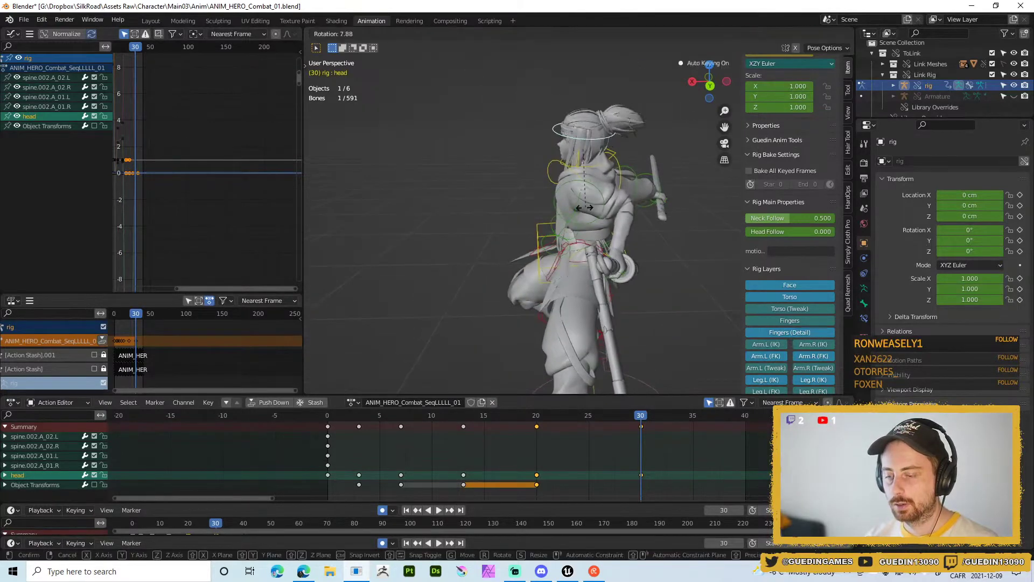
pyautogui.press('r')
pyautogui.click(589, 183)
pyautogui.moveTo(590, 183); pyautogui.dragTo(534, 271, button='middle')
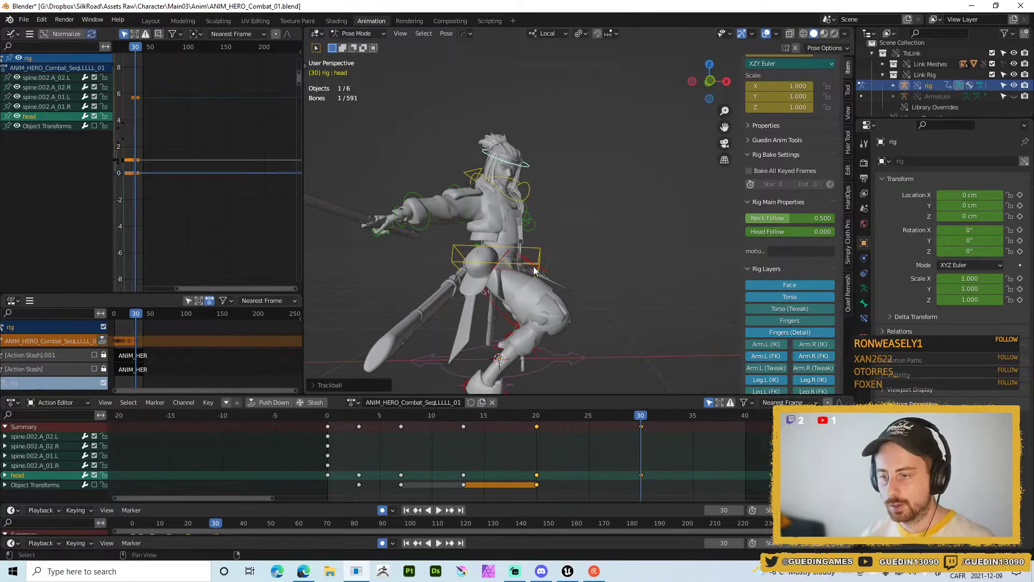
# - Rotate the chest control to swing the sword arm further back, then try clearing its rotation and undo that reset
pyautogui.click(508, 262)
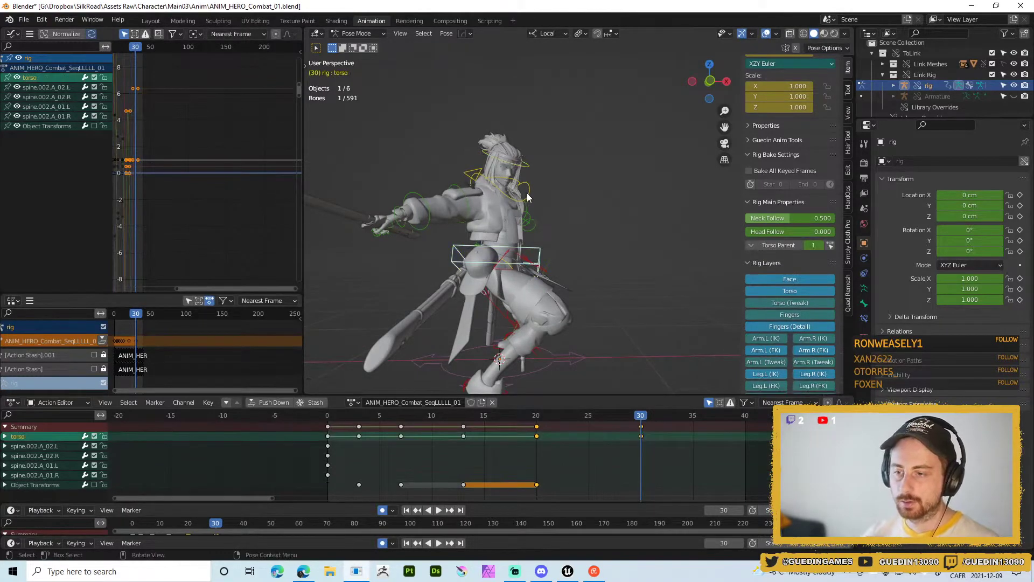
pyautogui.click(527, 194)
pyautogui.press('r')
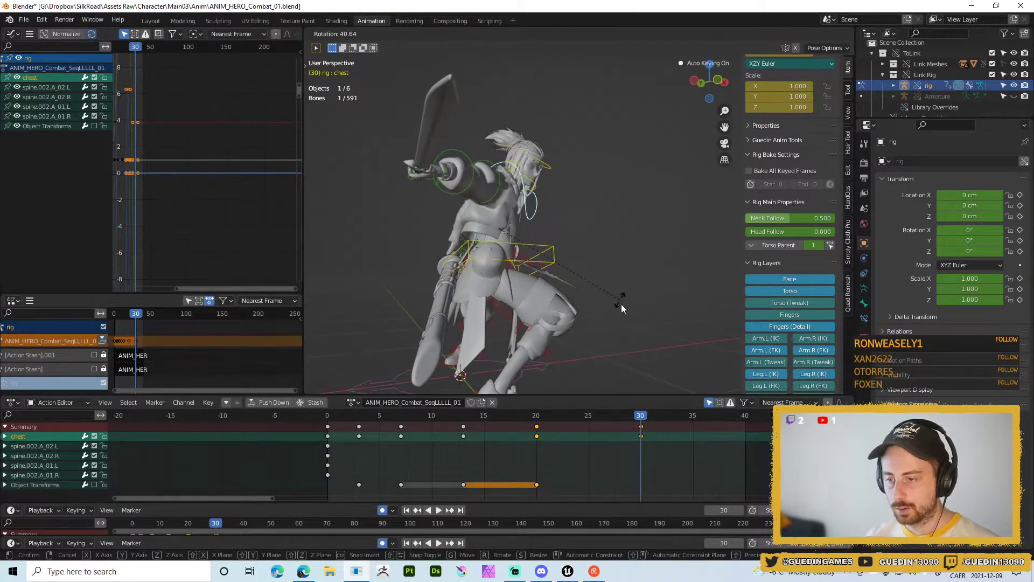
pyautogui.click(622, 304)
pyautogui.moveTo(531, 244); pyautogui.dragTo(500, 270, button='middle')
pyautogui.hotkey('alt', 'r')
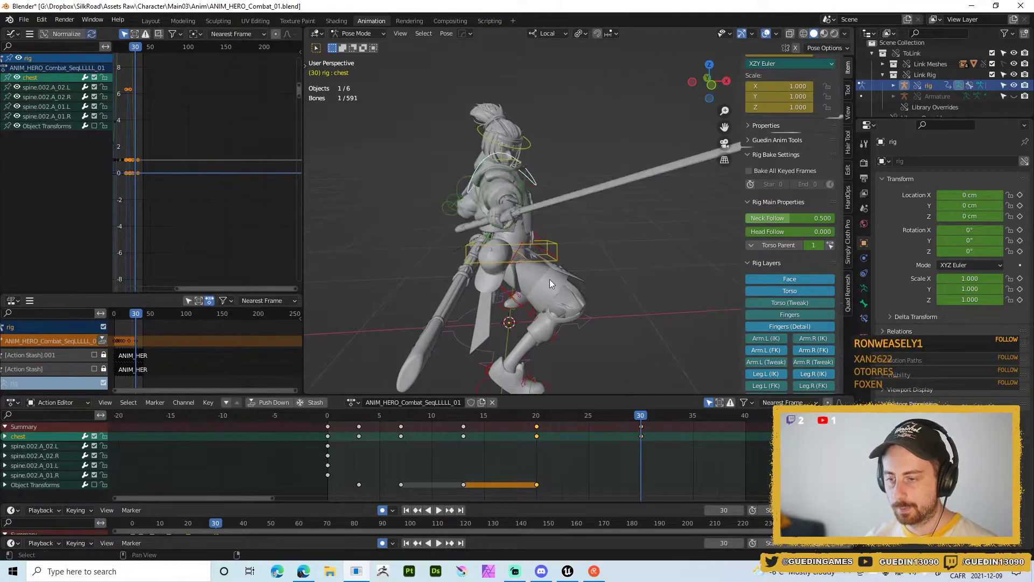
pyautogui.hotkey('ctrl', 'z')
# - Rotate the hips control about 36 degrees, and refine its angle with a second rotation from another view at frame 30
pyautogui.click(529, 258)
pyautogui.click(527, 259)
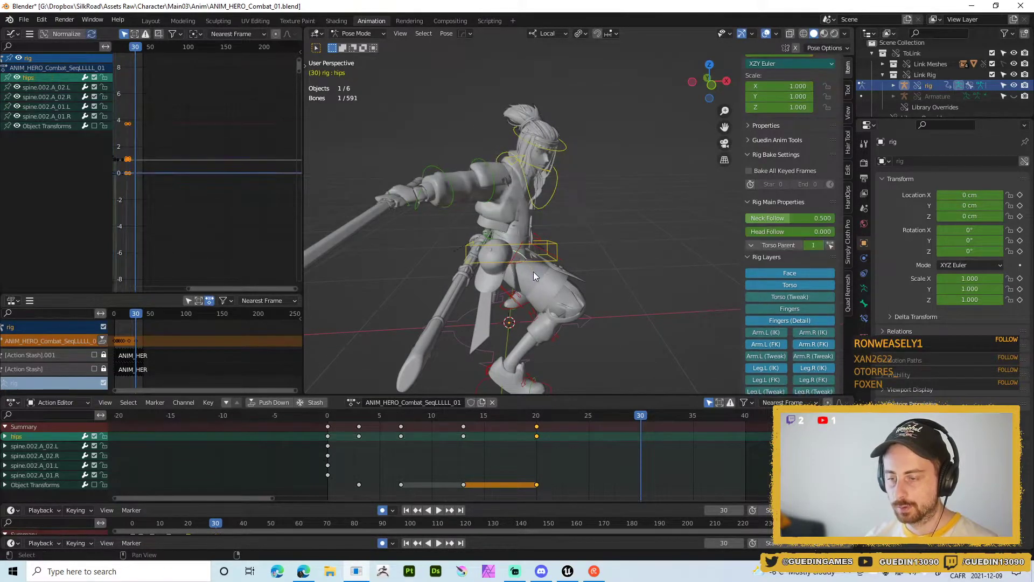
pyautogui.press('r')
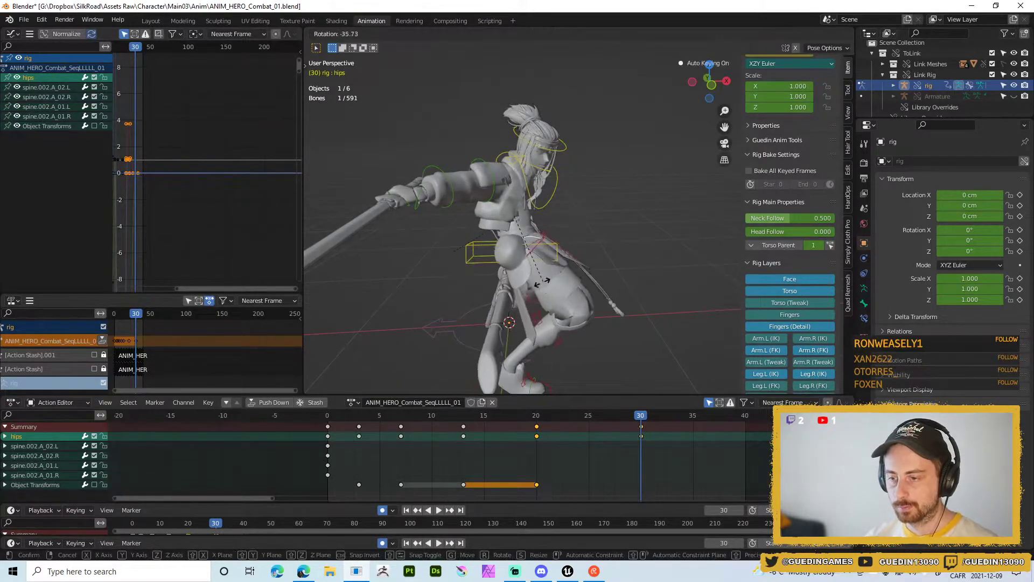
pyautogui.click(543, 281)
pyautogui.moveTo(543, 281); pyautogui.dragTo(556, 226, button='middle')
pyautogui.press('r')
pyautogui.click(598, 237)
# - Turn the foot control around the Z axis and lower the torso control about 19 cm into a deeper stance at frame 30
pyautogui.click(667, 294)
pyautogui.press('r')
pyautogui.press('z')
pyautogui.click(625, 317)
pyautogui.click(560, 227)
pyautogui.press('g')
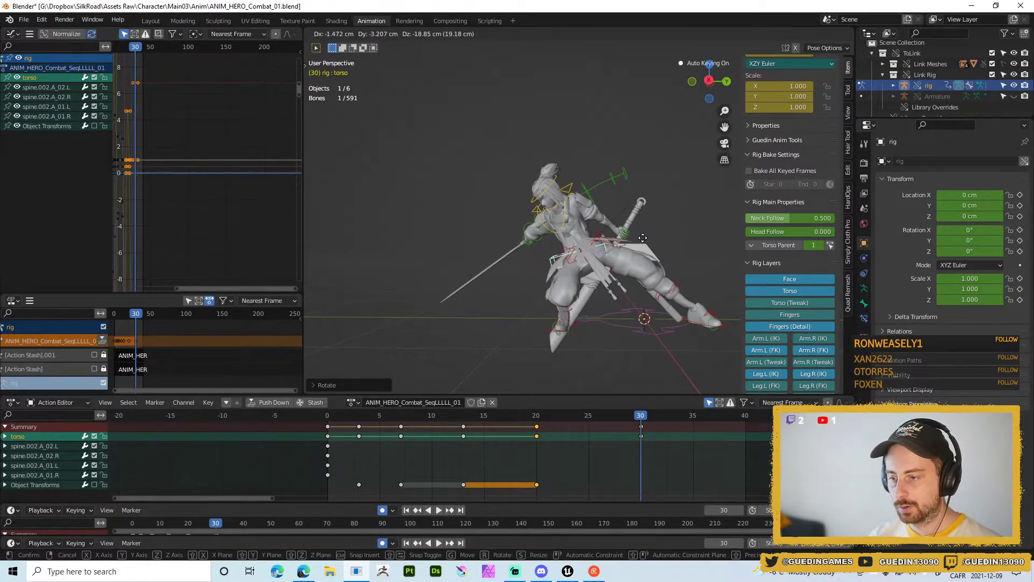
pyautogui.click(546, 231)
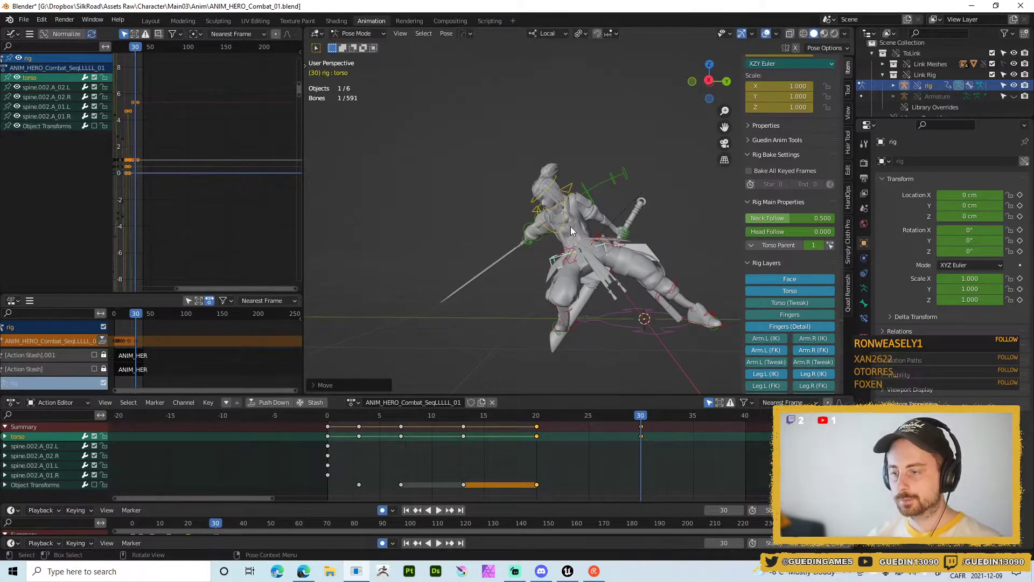
# - Rotate the chest control to lift the upper body and bring the outstretched sword roughly level at frame 30
pyautogui.click(560, 236)
pyautogui.press('r')
pyautogui.click(541, 245)
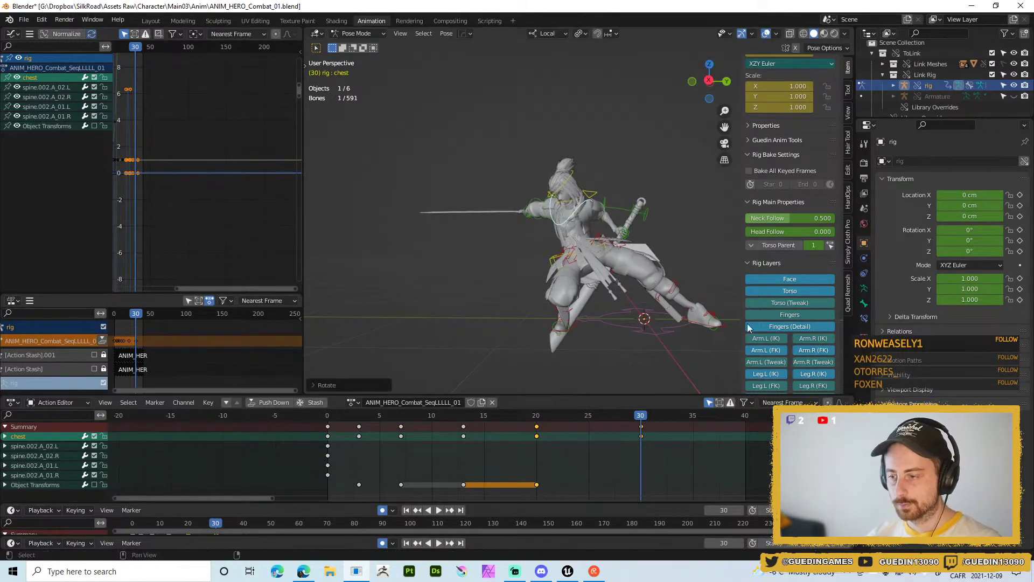
pyautogui.moveTo(677, 277); pyautogui.dragTo(598, 269, button='middle')
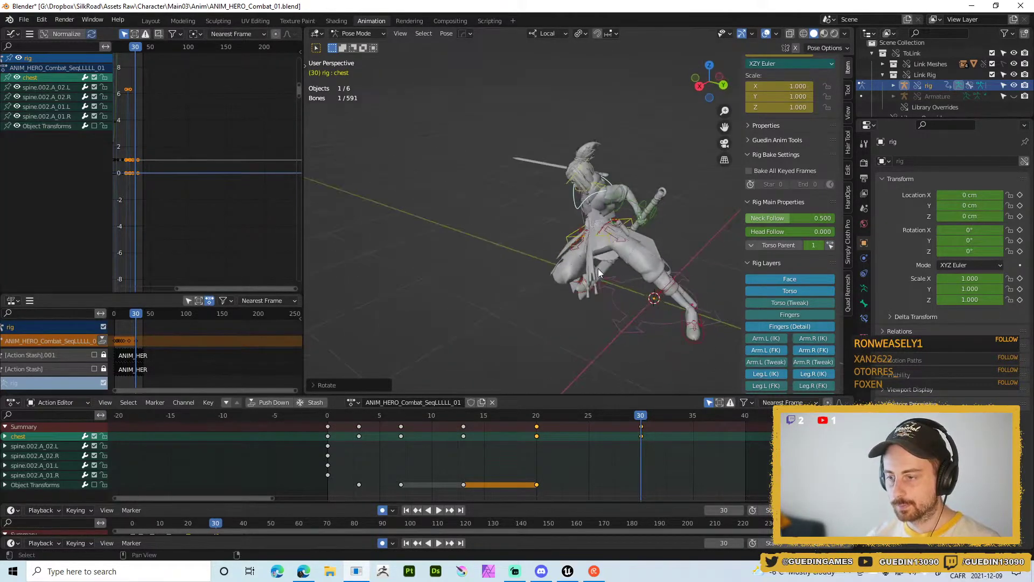
# - Hide the Arm.R (FK) and Arm.L (FK) rig layers
pyautogui.click(813, 339)
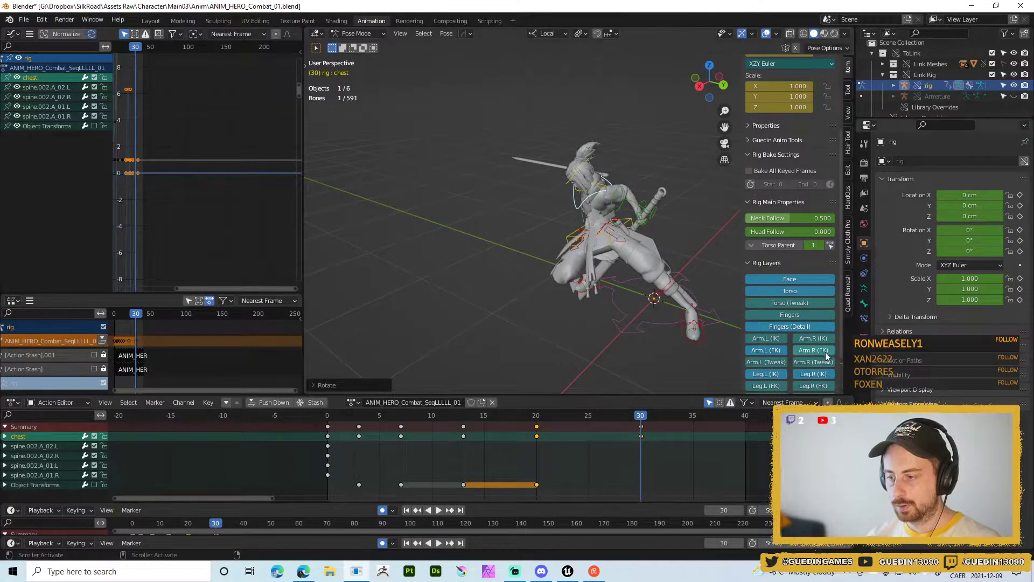
pyautogui.moveTo(701, 291); pyautogui.dragTo(682, 228, button='middle')
pyautogui.scroll(5, 680, 259)
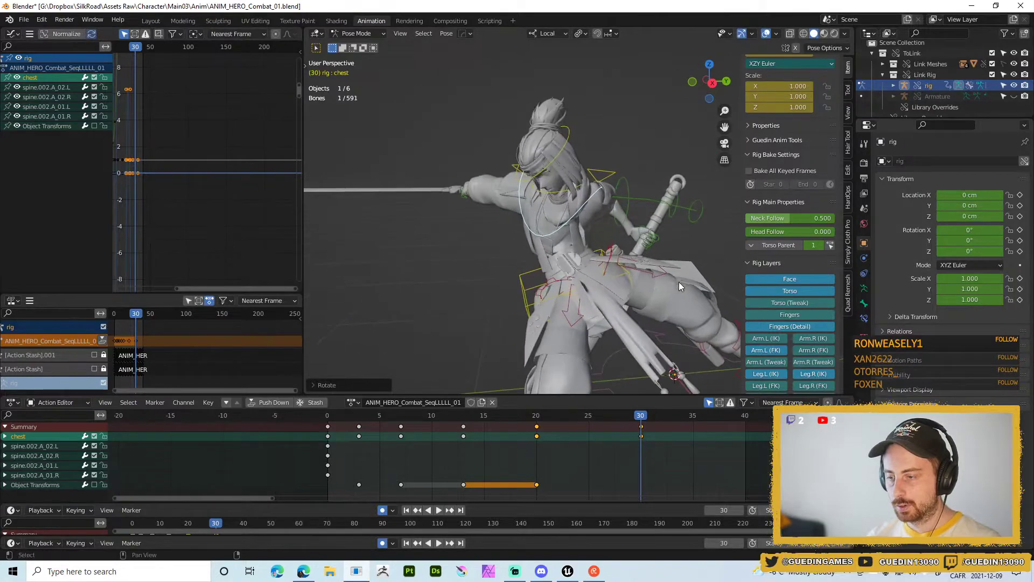
pyautogui.click(821, 351)
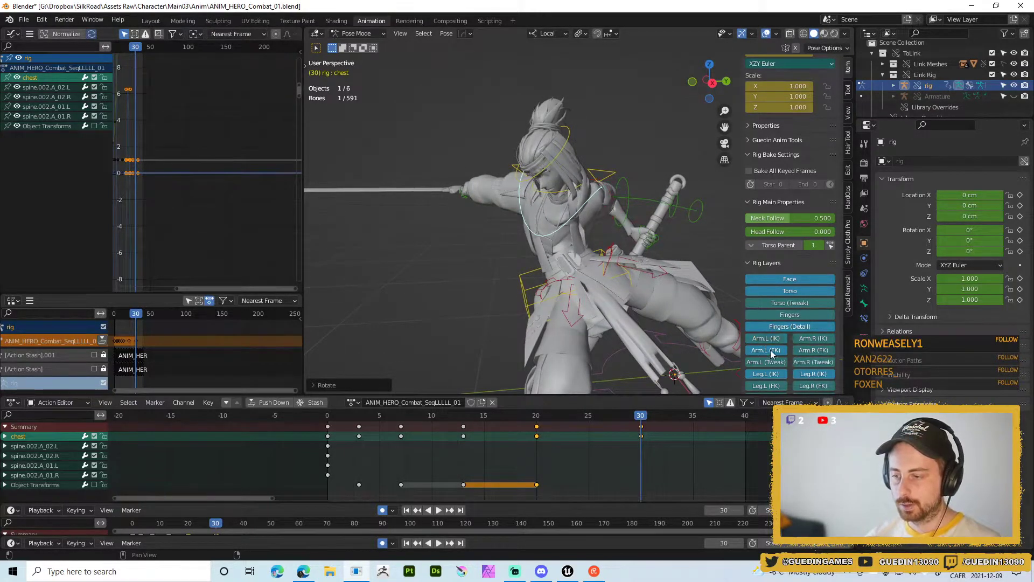
pyautogui.scroll(-3, 632, 263)
pyautogui.moveTo(632, 263); pyautogui.dragTo(681, 248, button='middle')
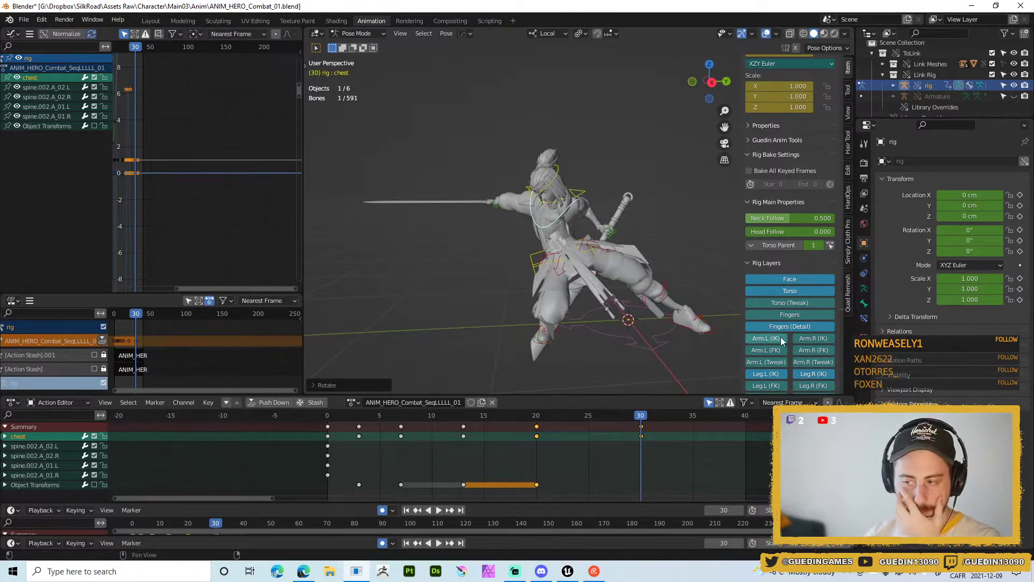
# - Move the playhead back before frame 20 and play the animation through the turning attack, stopping at frame 33
pyautogui.moveTo(588, 263); pyautogui.dragTo(624, 270, button='middle')
pyautogui.moveTo(640, 415); pyautogui.dragTo(496, 405)
pyautogui.press('space')
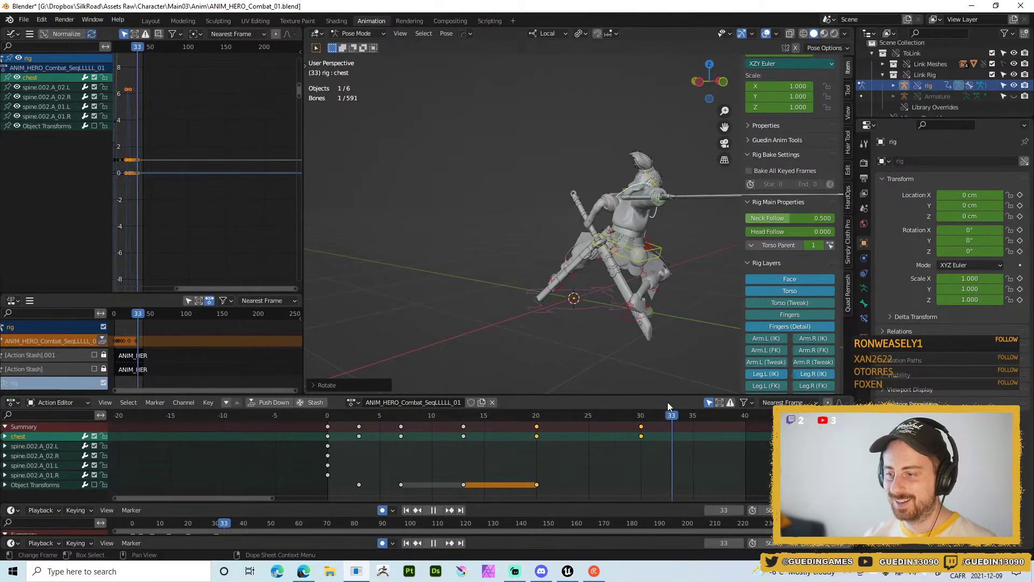
pyautogui.press('space')
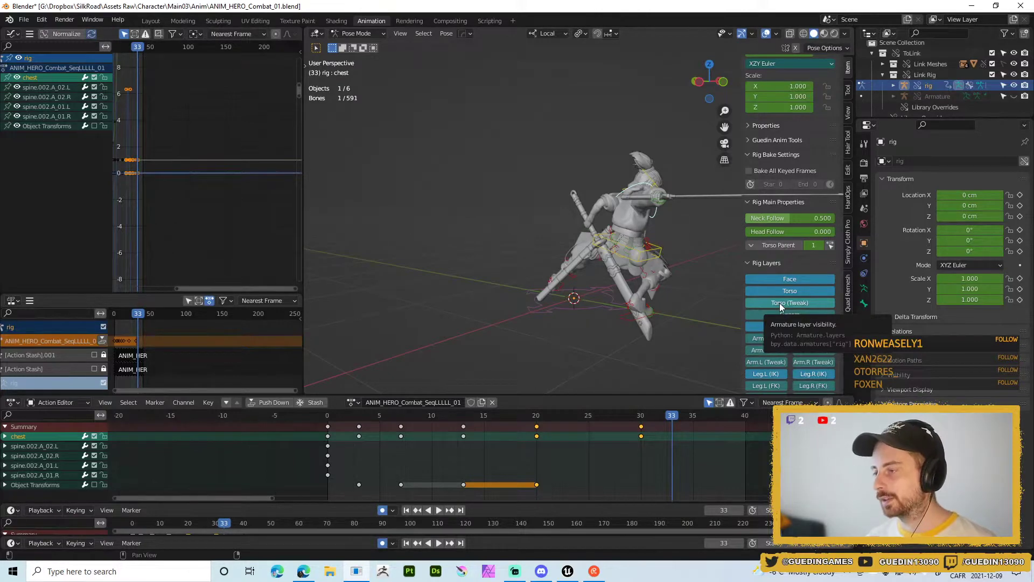
# - Step back to frame 31 and examine the chest control's animation curves
pyautogui.moveTo(155, 193); pyautogui.dragTo(239, 188, button='middle')
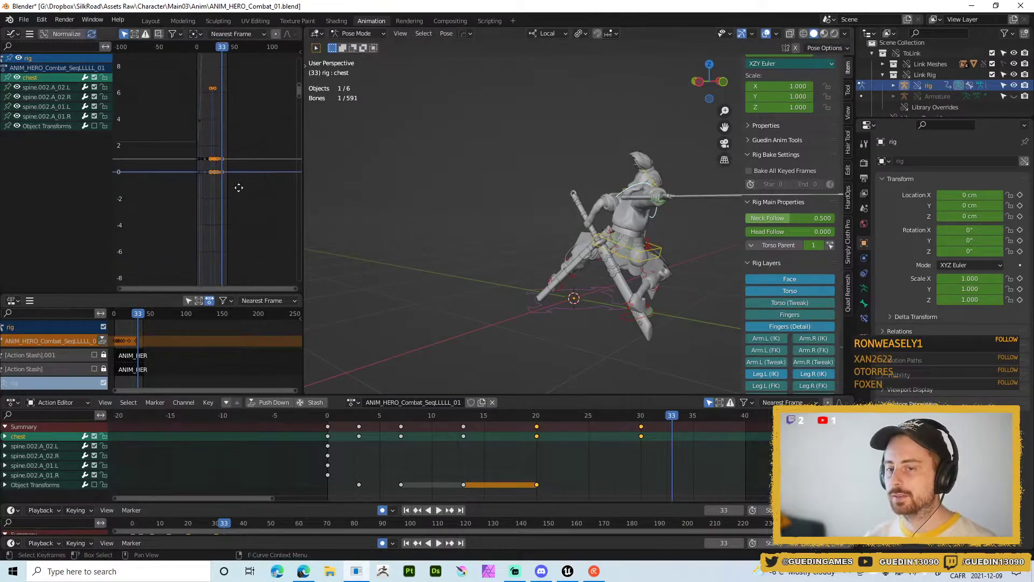
pyautogui.scroll(6, 218, 189)
pyautogui.press('Left')
pyautogui.press('Left')
pyautogui.scroll(3, 212, 191)
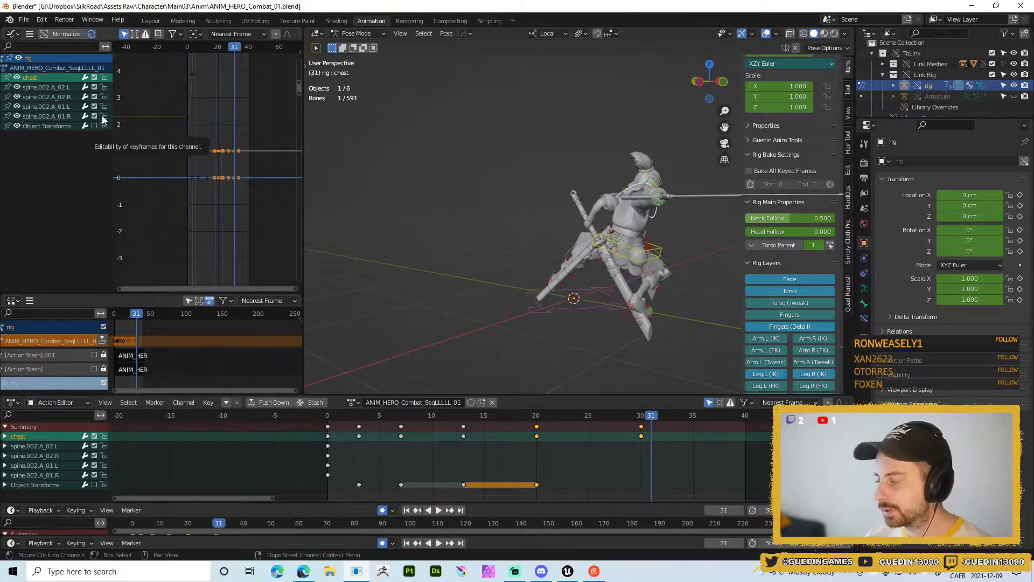
# - Return to frame 30 and rotate the hips control to adjust the lunging attack pose
pyautogui.press('Left')
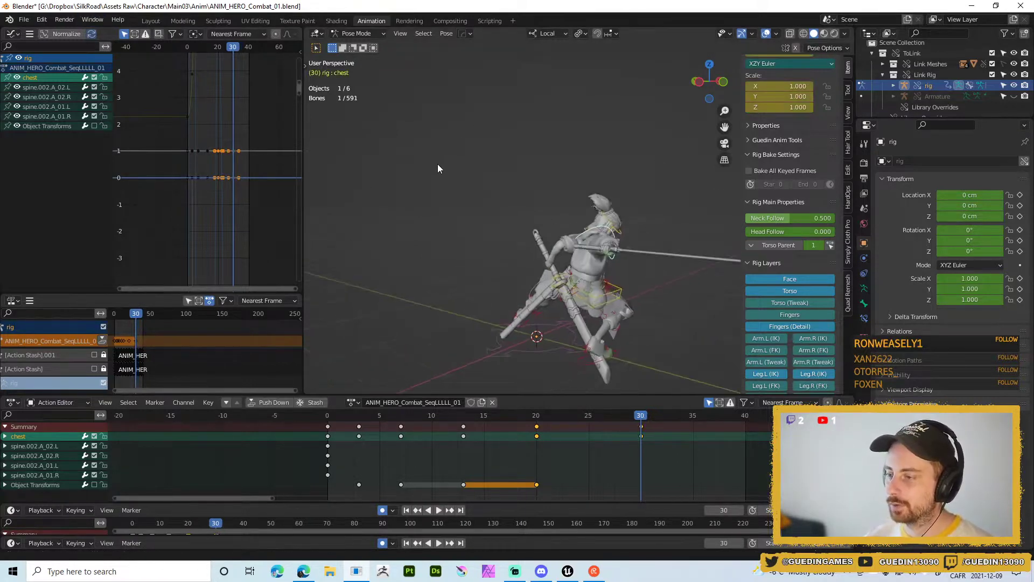
pyautogui.moveTo(506, 224); pyautogui.dragTo(559, 210, button='middle')
pyautogui.scroll(3, 563, 260)
pyautogui.moveTo(563, 260); pyautogui.dragTo(550, 330, button='middle')
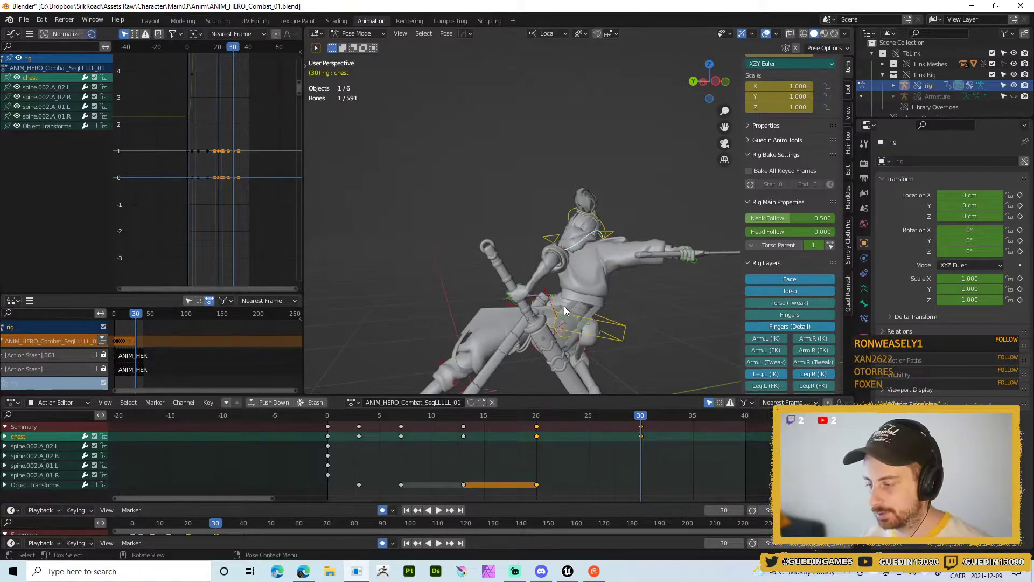
pyautogui.moveTo(574, 327); pyautogui.dragTo(613, 253, button='middle')
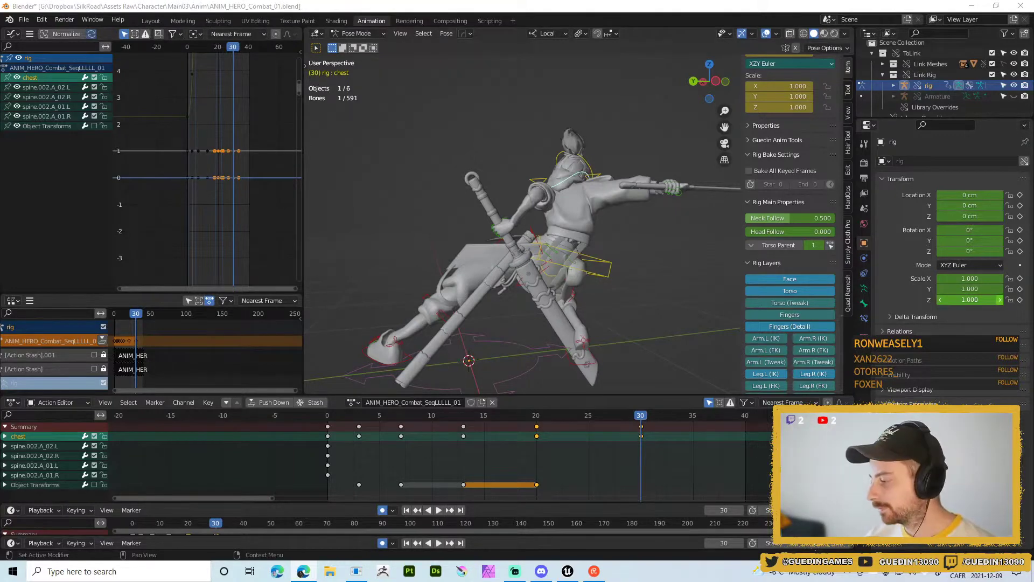
pyautogui.moveTo(345, 259); pyautogui.dragTo(472, 281, button='middle')
pyautogui.click(563, 275)
pyautogui.press('r')
pyautogui.click(603, 286)
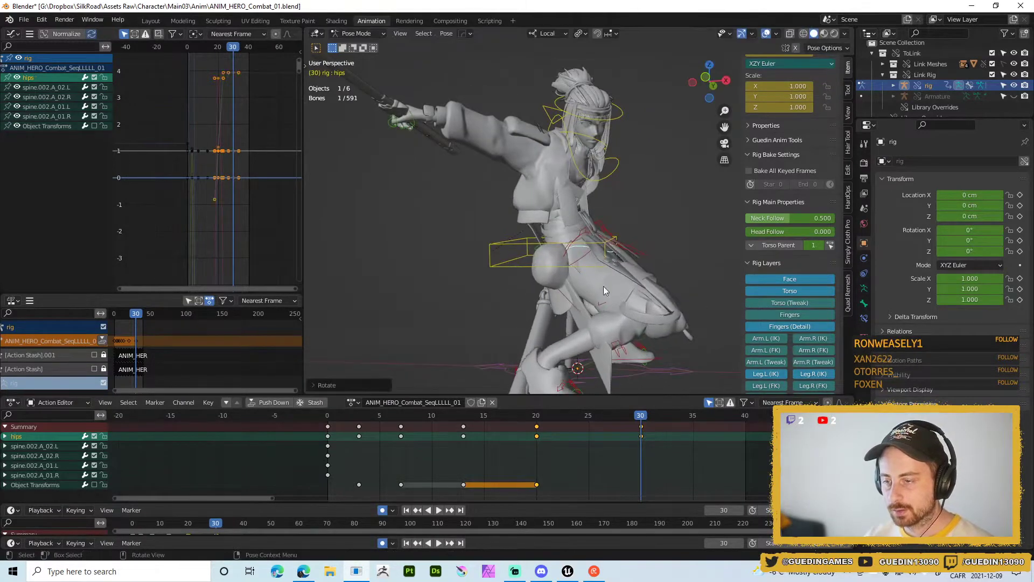
# - Rotate the chest control at frame 30 to refine the upper body behind the outstretched sword
pyautogui.moveTo(603, 286); pyautogui.dragTo(597, 201, button='middle')
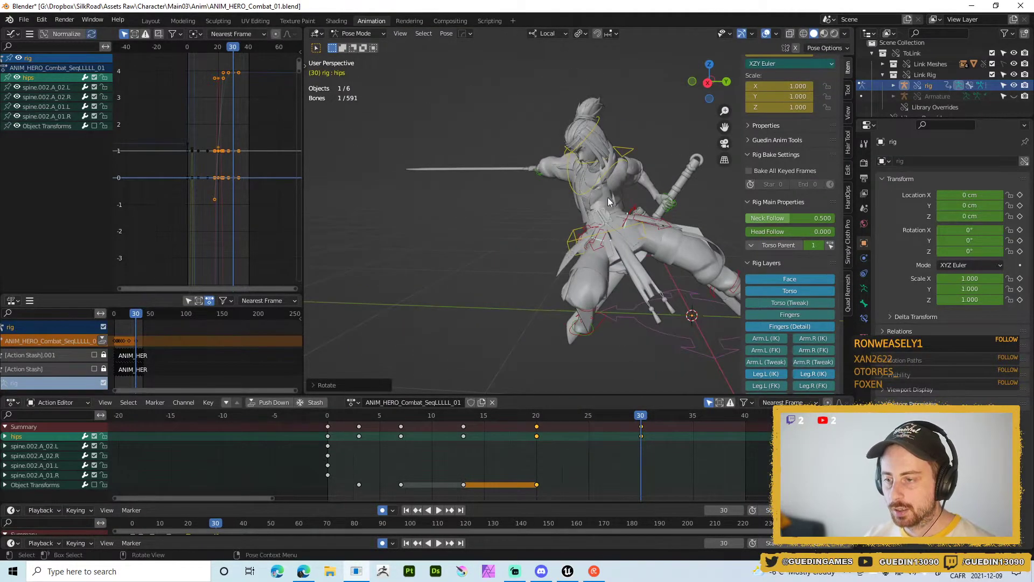
pyautogui.click(640, 211)
pyautogui.press('g')
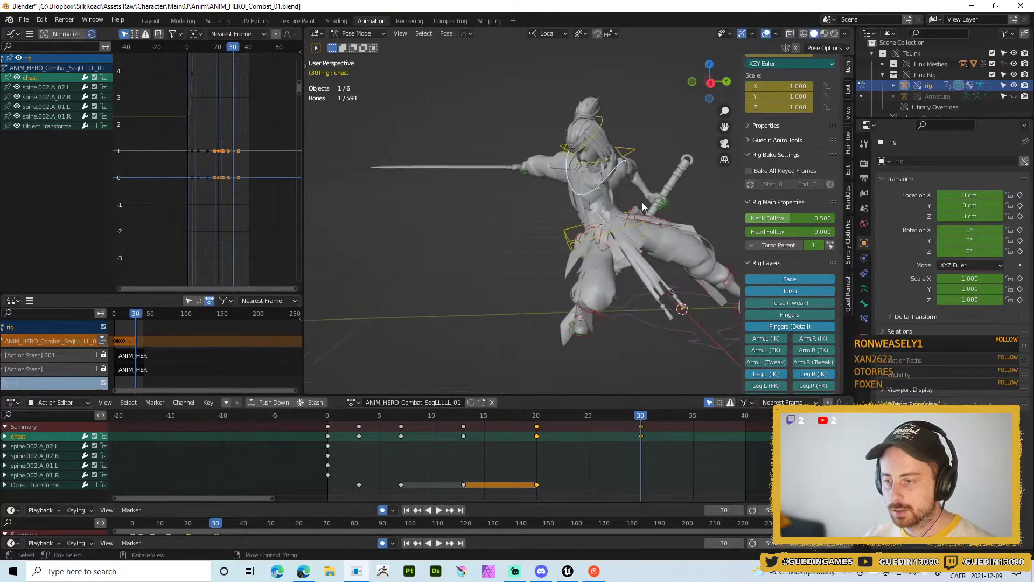
pyautogui.press('r')
pyautogui.click(654, 204)
# - Rotate the left foot IK control around its local Z axis at frame 30 to re-angle the planted foot
pyautogui.moveTo(654, 204); pyautogui.dragTo(625, 326, button='middle')
pyautogui.click(547, 311)
pyautogui.click(627, 327)
pyautogui.press('r')
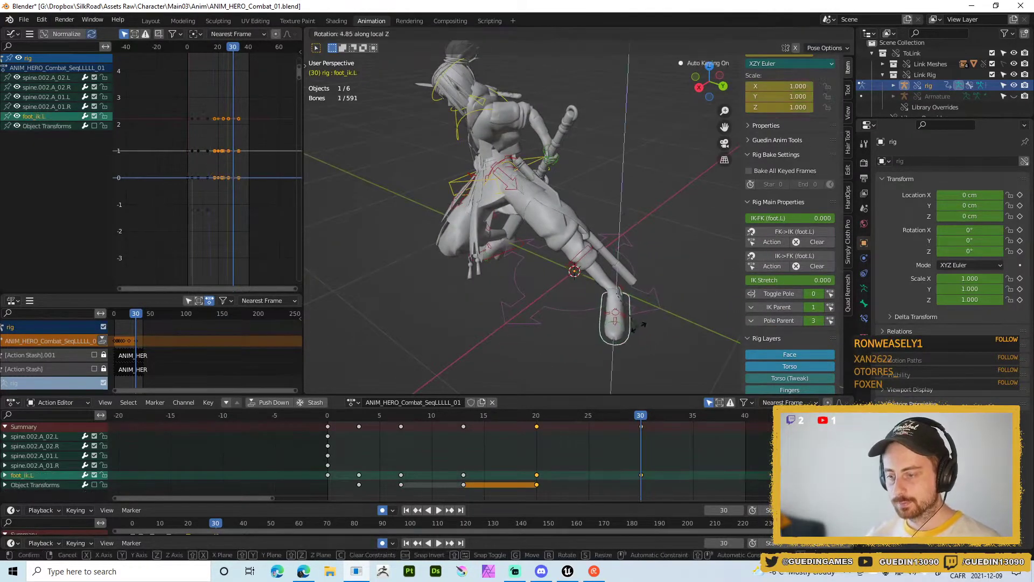
pyautogui.click(606, 326)
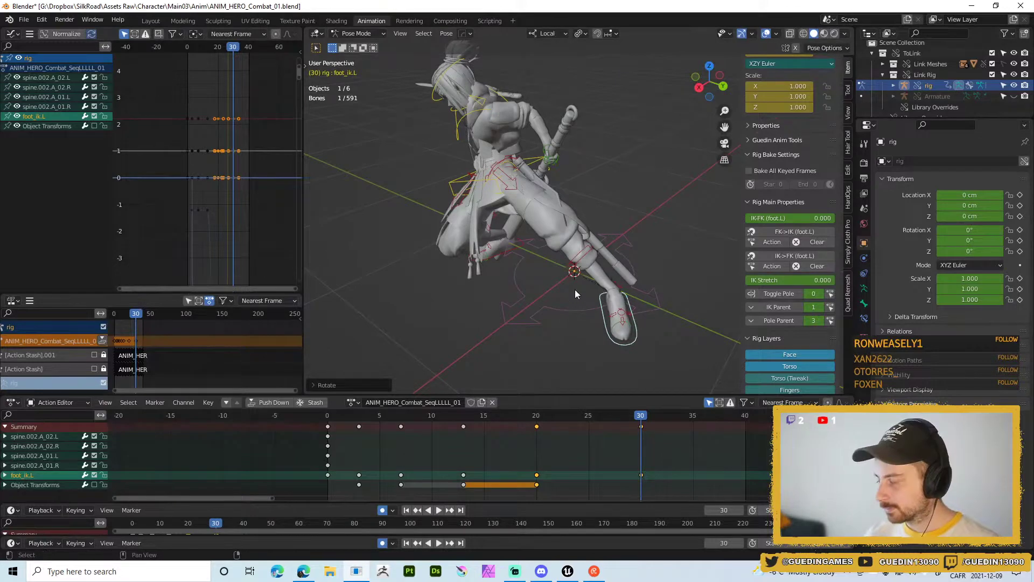
pyautogui.moveTo(603, 294); pyautogui.dragTo(554, 311, button='middle')
pyautogui.press('i')
# - Play and scrub the turn between frames 20 and 30, stopping at frame 25
pyautogui.press('space')
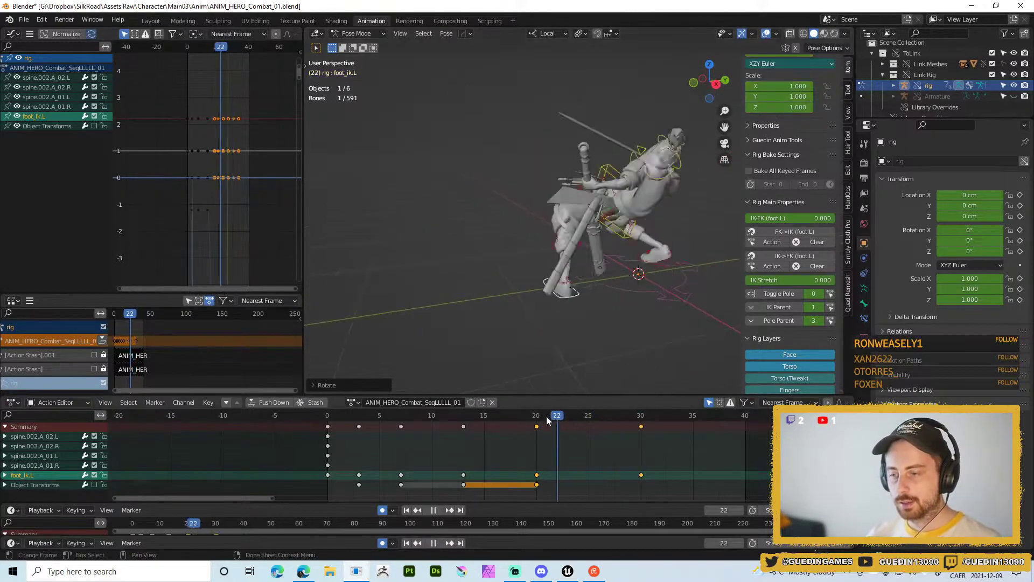
pyautogui.moveTo(422, 413); pyautogui.dragTo(621, 411)
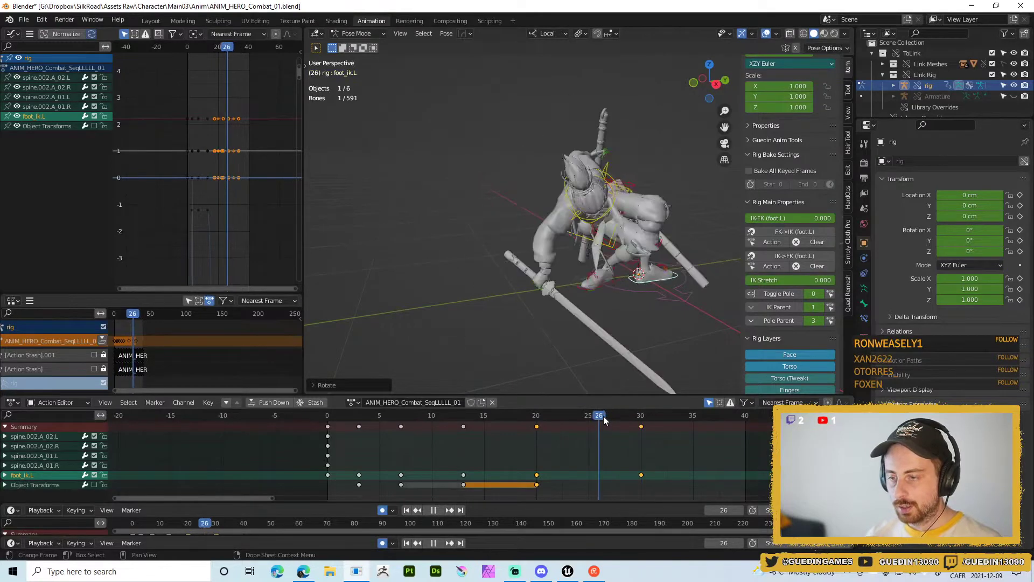
pyautogui.press('space')
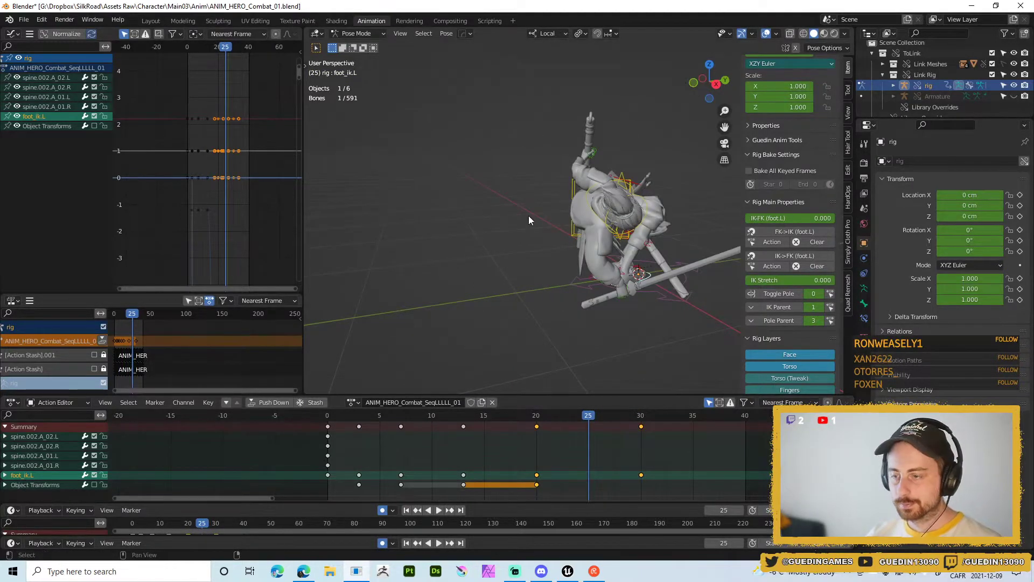
# - Select the torso control and isolate its Z Euler Rotation curve, framed to fit the graph
pyautogui.click(595, 265)
pyautogui.moveTo(597, 267); pyautogui.dragTo(501, 307, button='middle')
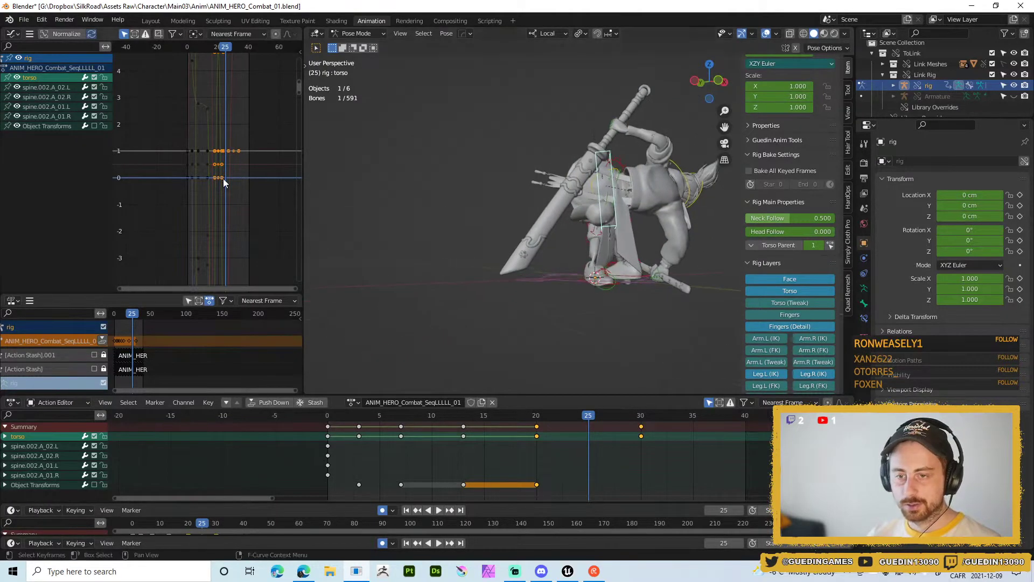
pyautogui.click(18, 57)
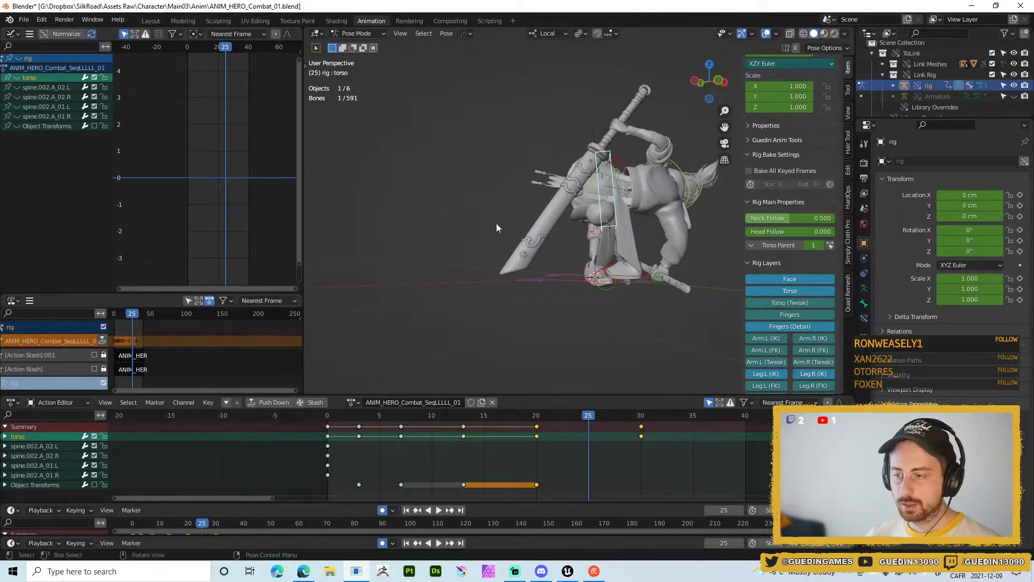
pyautogui.click(17, 77)
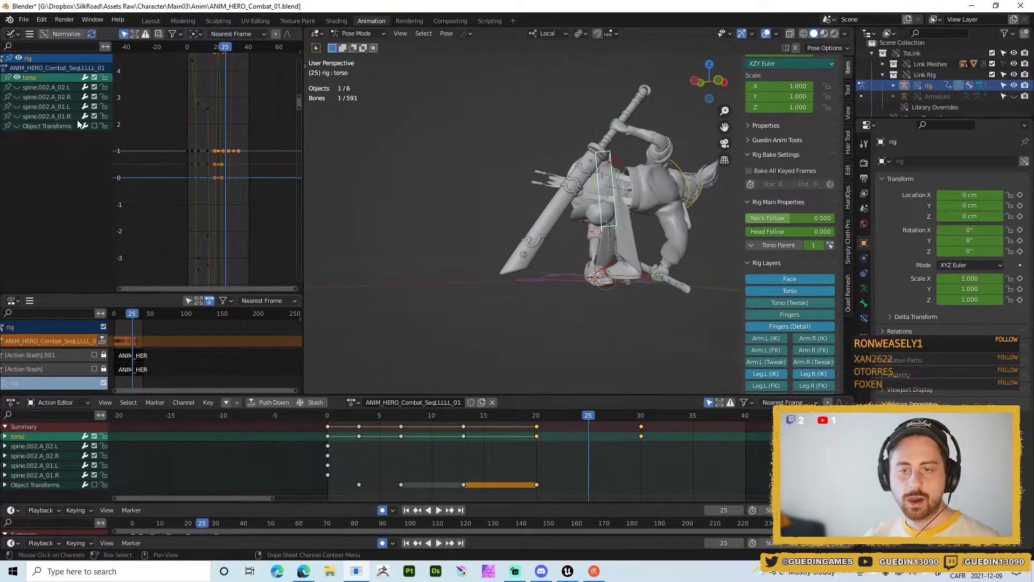
pyautogui.moveTo(77, 121); pyautogui.dragTo(136, 168, button='middle')
pyautogui.click(11, 78)
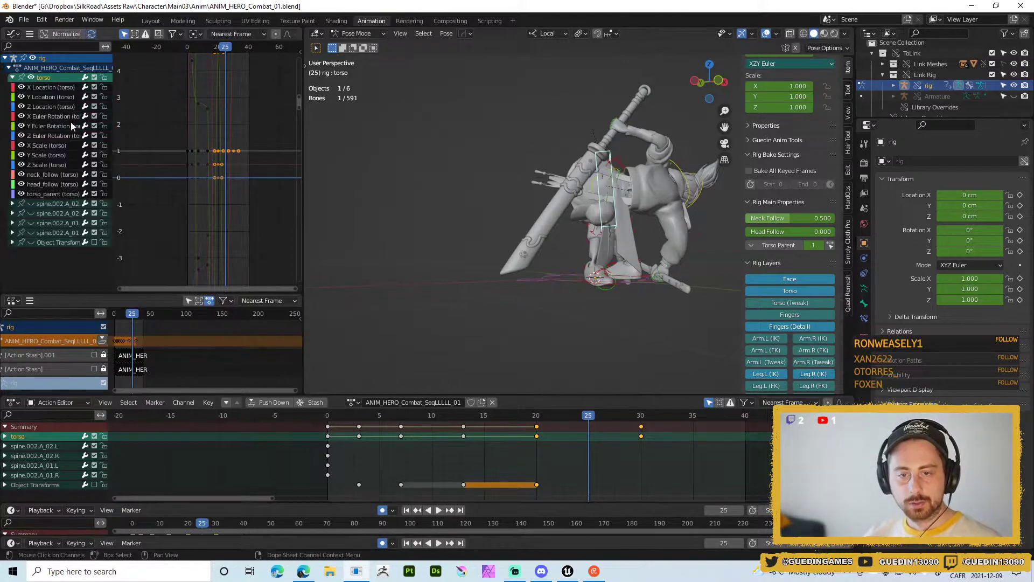
pyautogui.click(31, 77)
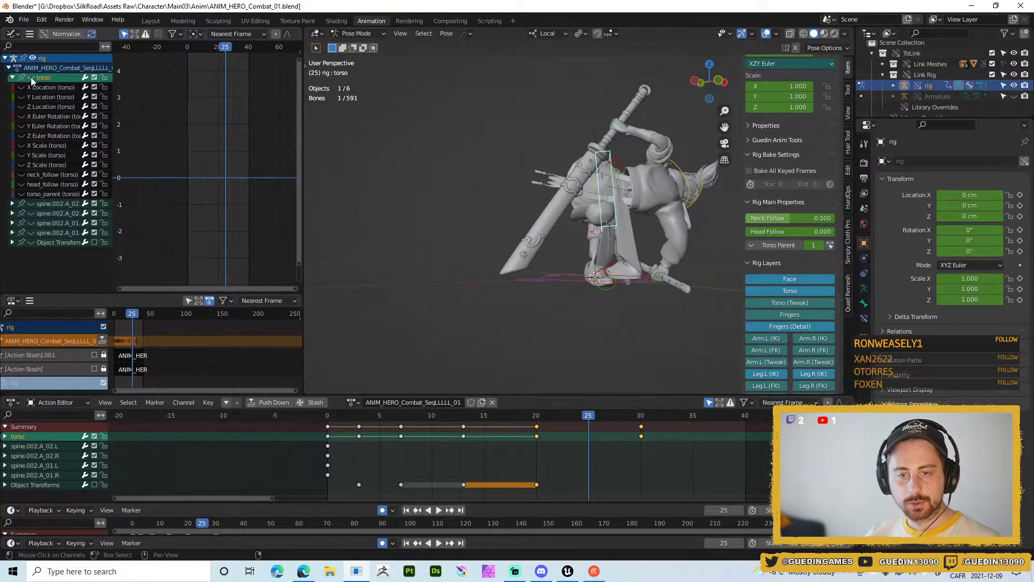
pyautogui.click(21, 134)
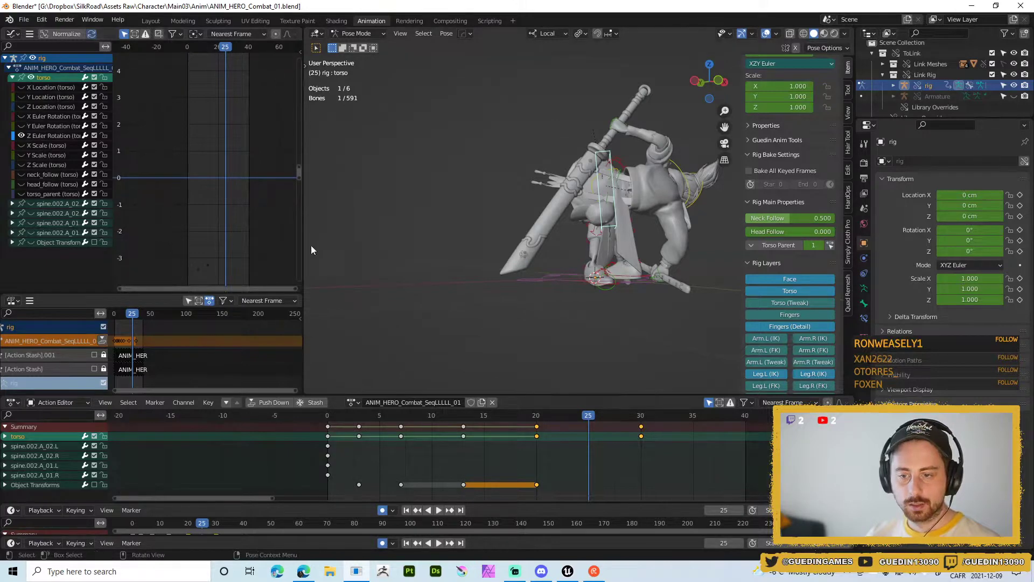
pyautogui.press('Home')
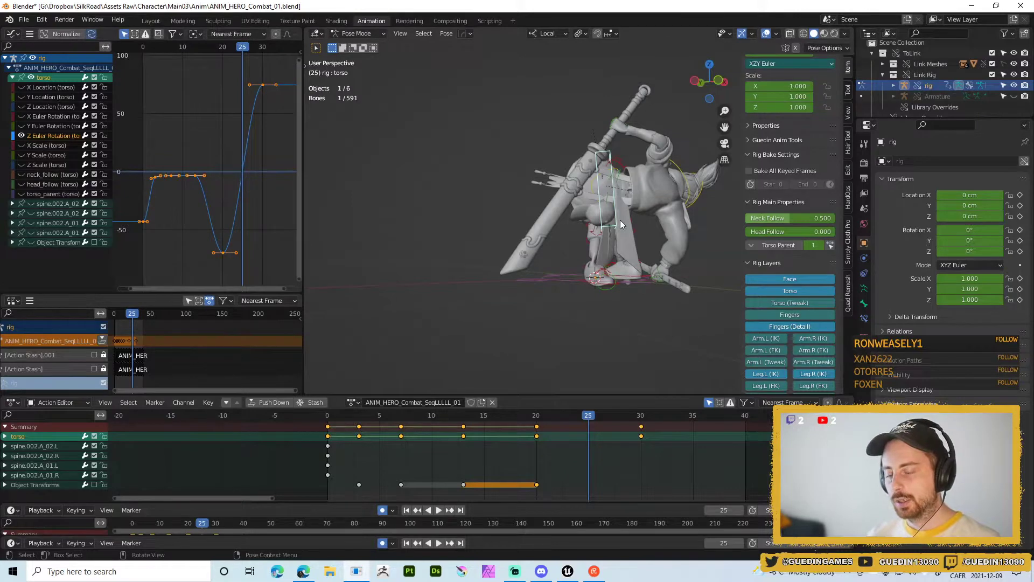
# - Set the transform orientation to Gimbal and display the rotation gizmo on the torso control
pyautogui.hotkey('alt', 'space')
pyautogui.click(620, 159)
pyautogui.keyDown('shift'); pyautogui.moveTo(671, 219); pyautogui.dragTo(654, 227, button='middle'); pyautogui.keyUp('shift')
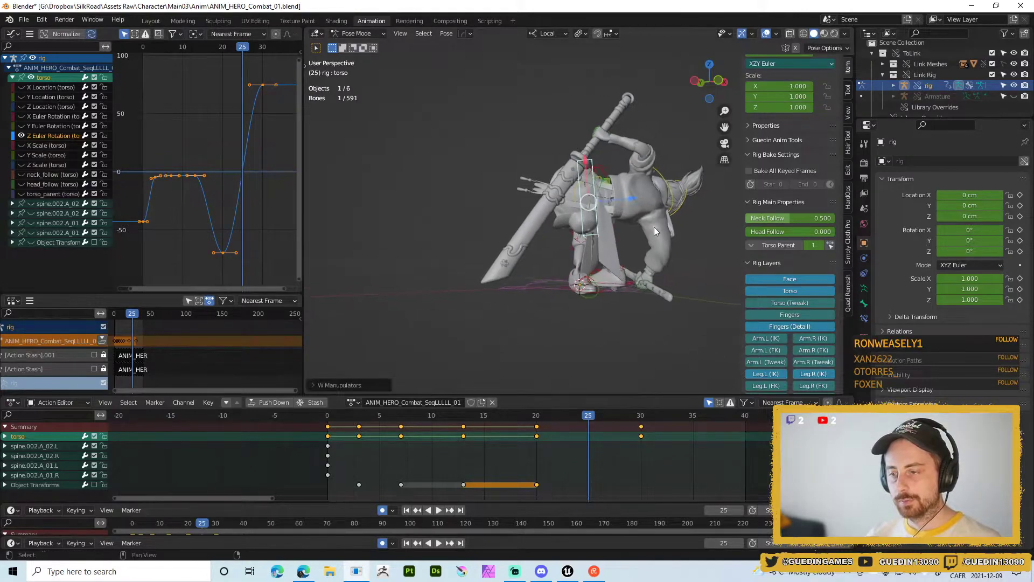
pyautogui.press(',')
pyautogui.press(',')
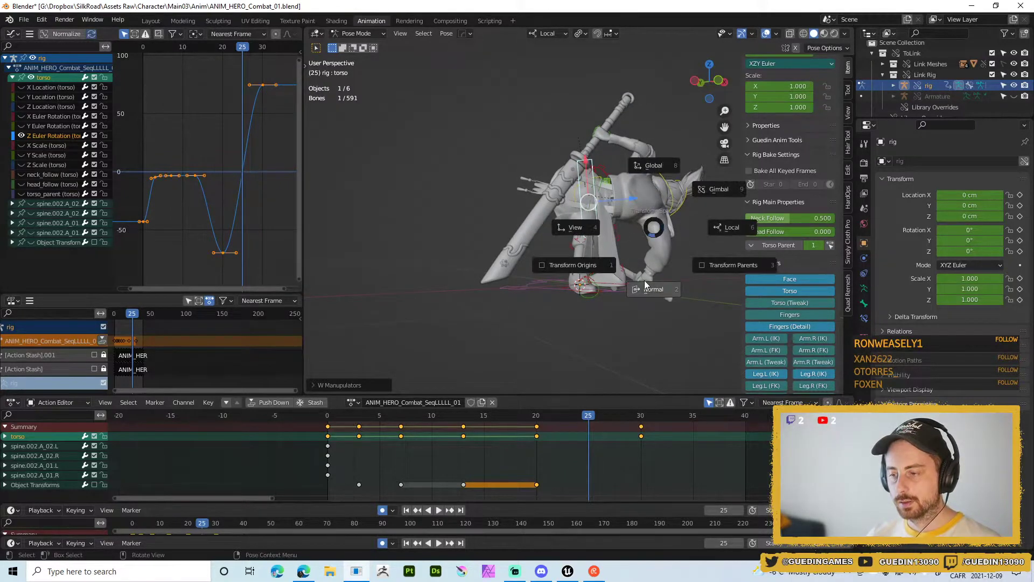
pyautogui.click(719, 190)
pyautogui.moveTo(586, 248); pyautogui.dragTo(608, 299, button='middle')
pyautogui.hotkey('alt', 'space')
pyautogui.click(559, 289)
# - Scrub and play the torso's turn from frame 20, inspecting the gimbal axes and stopping at frame 25
pyautogui.moveTo(584, 419); pyautogui.dragTo(538, 419)
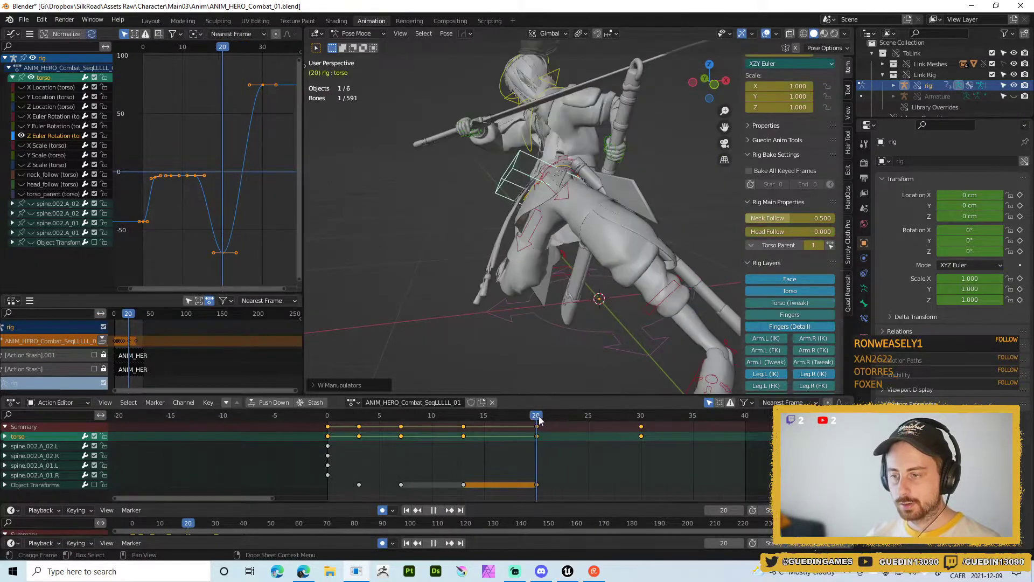
pyautogui.moveTo(561, 270); pyautogui.dragTo(655, 277, button='middle')
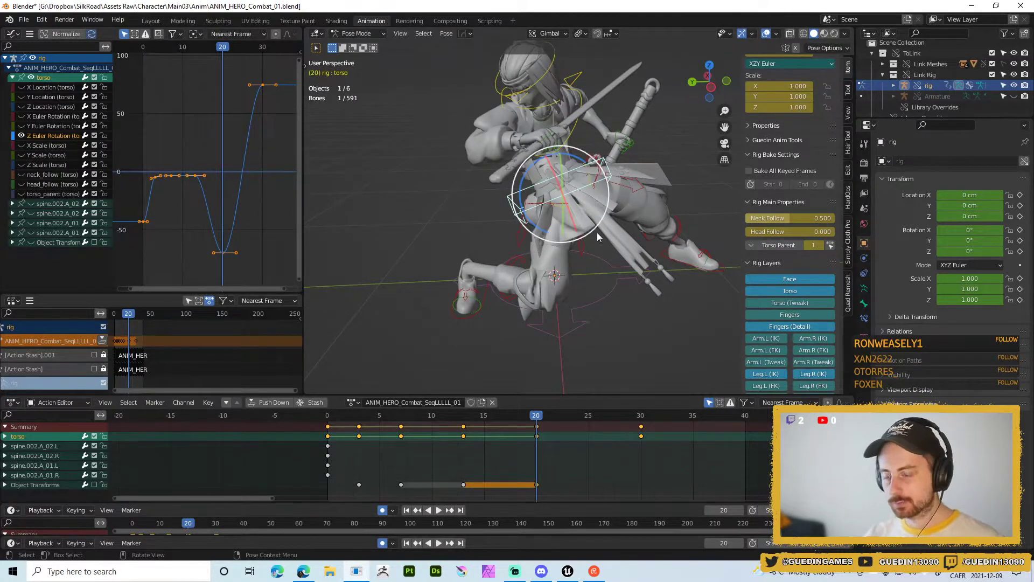
pyautogui.press('space')
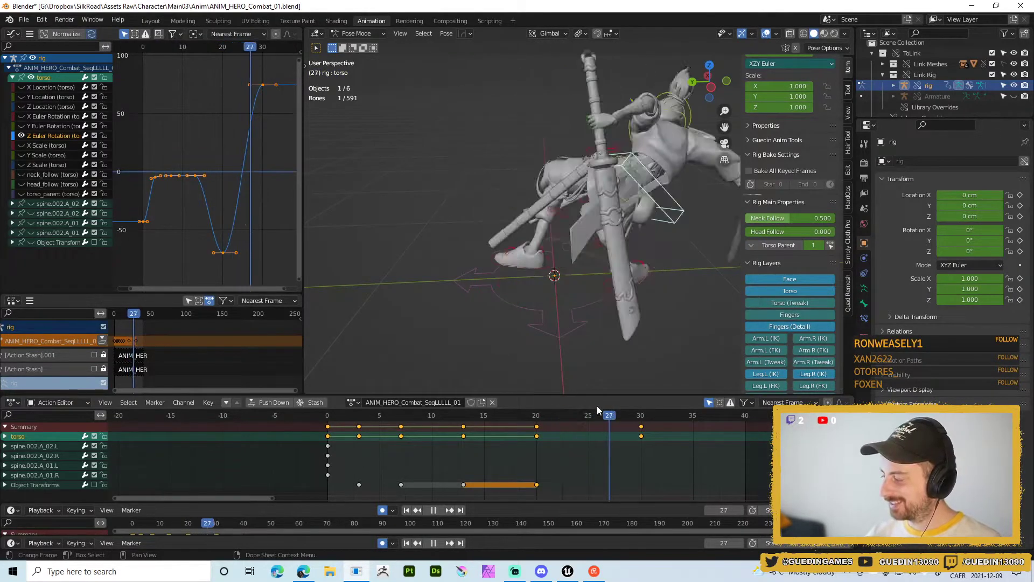
pyautogui.press('space')
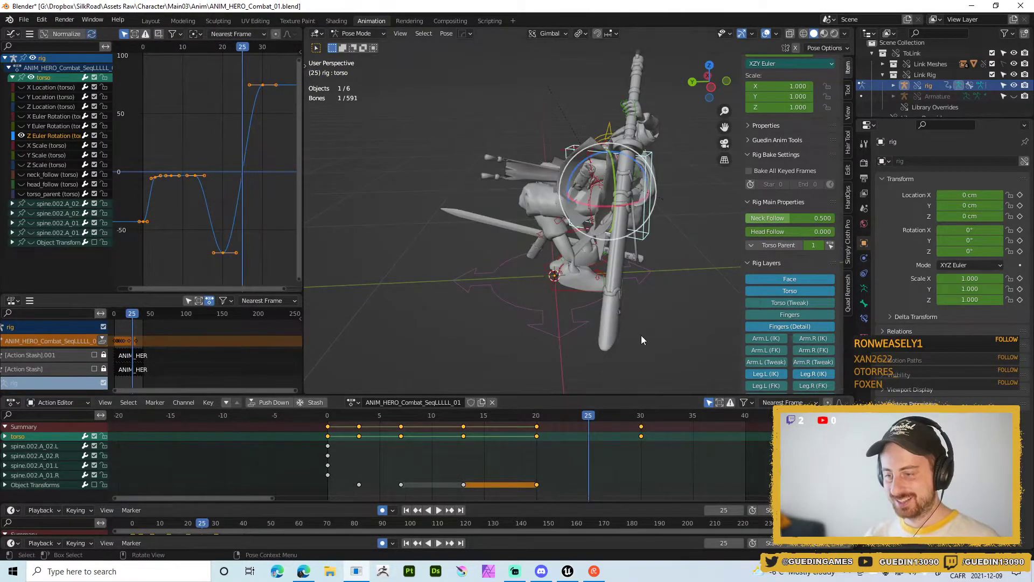
pyautogui.moveTo(641, 335); pyautogui.dragTo(603, 303, button='middle')
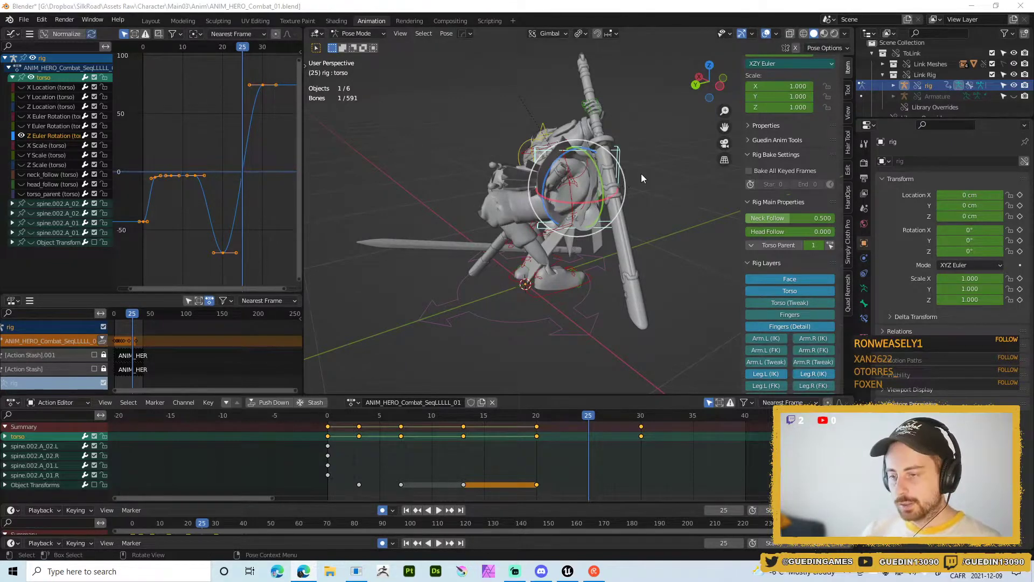
pyautogui.press('space')
pyautogui.click(531, 418)
pyautogui.moveTo(532, 424); pyautogui.dragTo(587, 420)
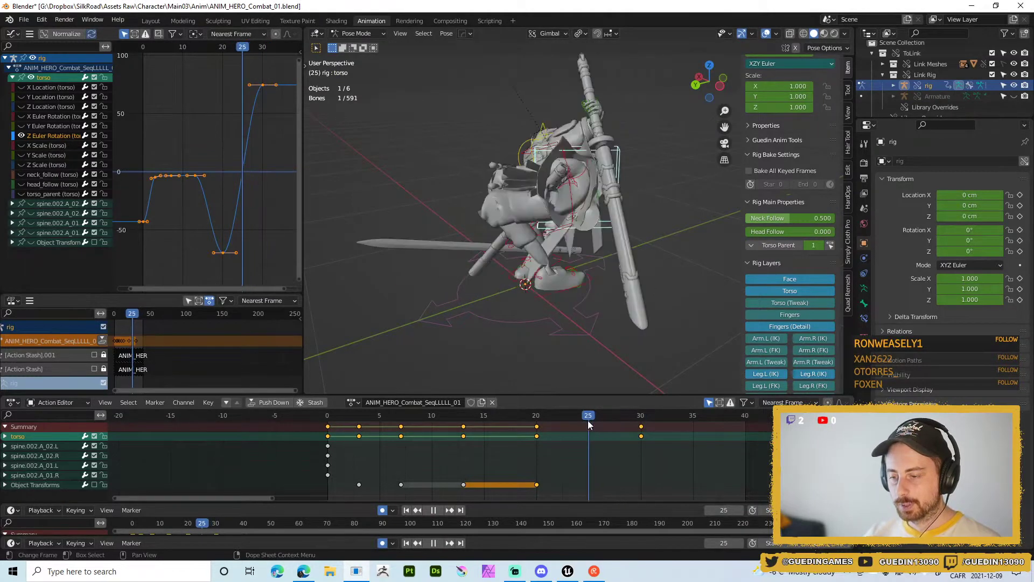
pyautogui.press('space')
# - Rotate the torso control at frame 25, finishing with a trackball rotation that brings the crouched body upright mid-turn
pyautogui.moveTo(667, 238); pyautogui.dragTo(667, 185, button='middle')
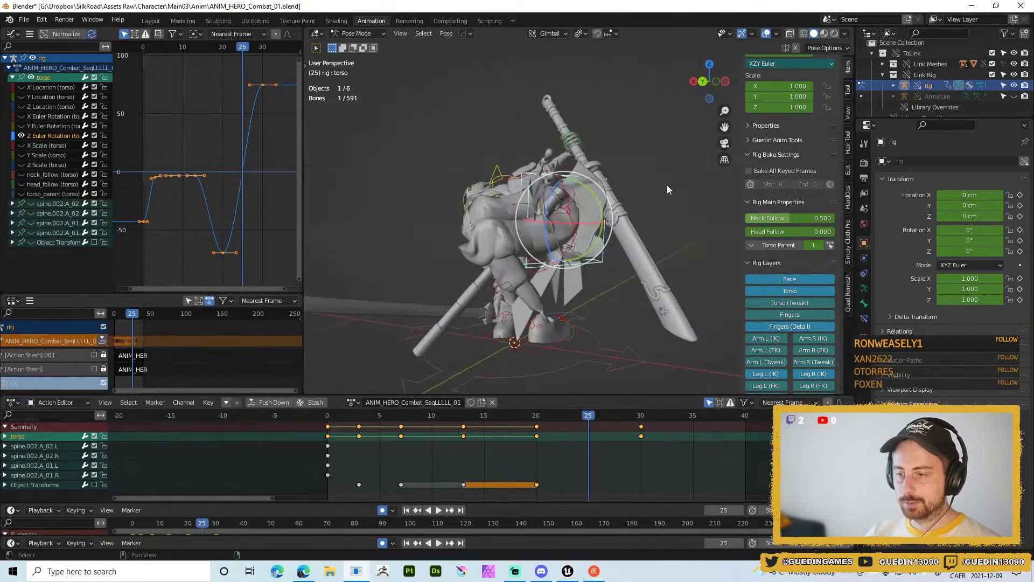
pyautogui.press('r')
pyautogui.moveTo(604, 237); pyautogui.dragTo(606, 249)
pyautogui.moveTo(588, 421)
pyautogui.mouseDown()
pyautogui.moveTo(552, 418)
pyautogui.moveTo(625, 420)
pyautogui.moveTo(588, 420)
pyautogui.mouseUp()
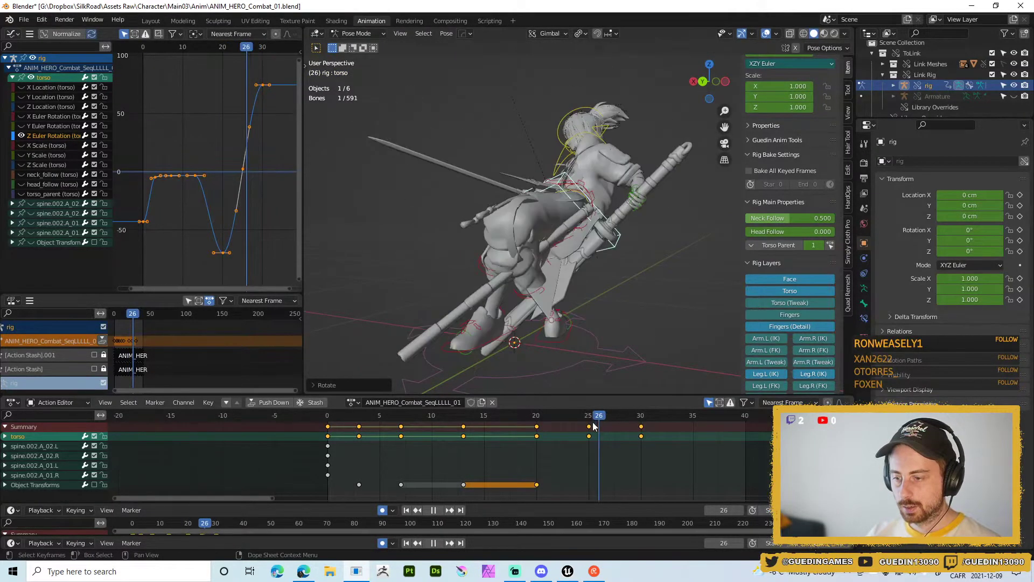
pyautogui.press('r')
pyautogui.press('r')
pyautogui.click(560, 305)
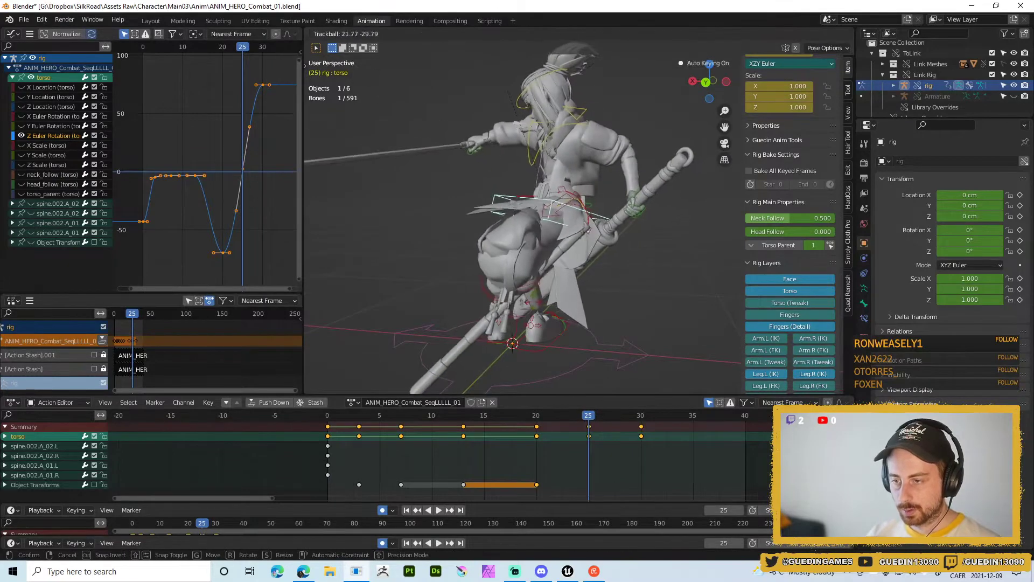
# - Play the turn from about frame 22 to review the new torso breakdown pose, stopping at frame 28
pyautogui.moveTo(560, 305); pyautogui.dragTo(606, 298, button='middle')
pyautogui.click(555, 416)
pyautogui.press('space')
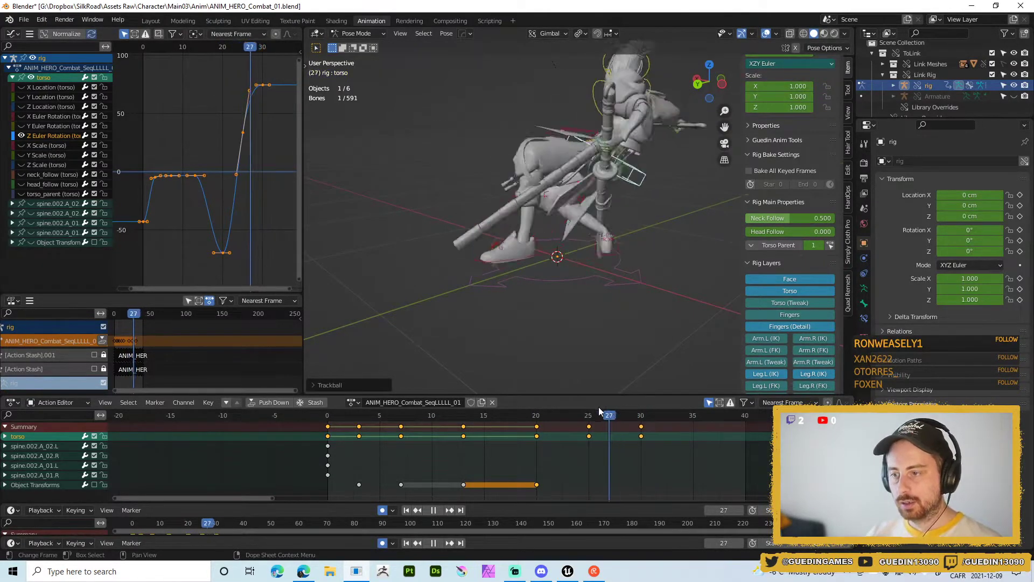
pyautogui.press('space')
pyautogui.moveTo(557, 249); pyautogui.dragTo(609, 258, button='middle')
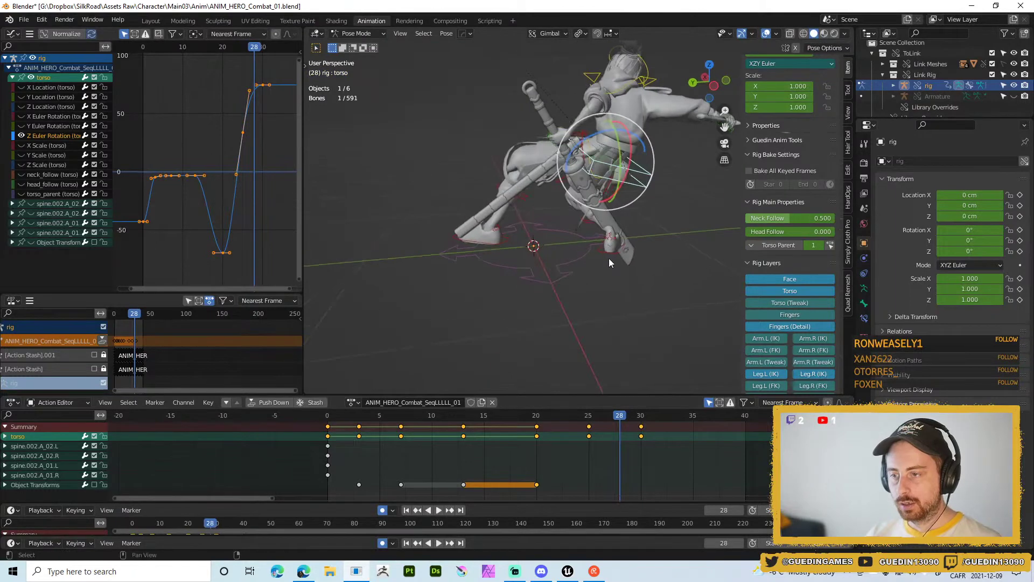
# - Frame the torso's Y Euler Rotation curve in the graph and display the X and Z Euler Rotation curves alongside it
pyautogui.click(22, 135)
pyautogui.click(22, 126)
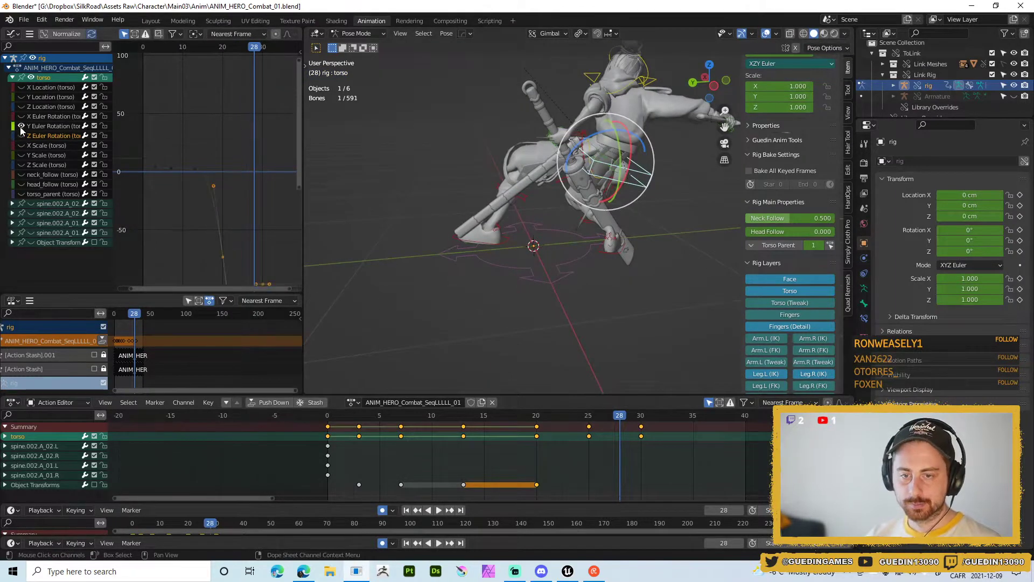
pyautogui.press('Home')
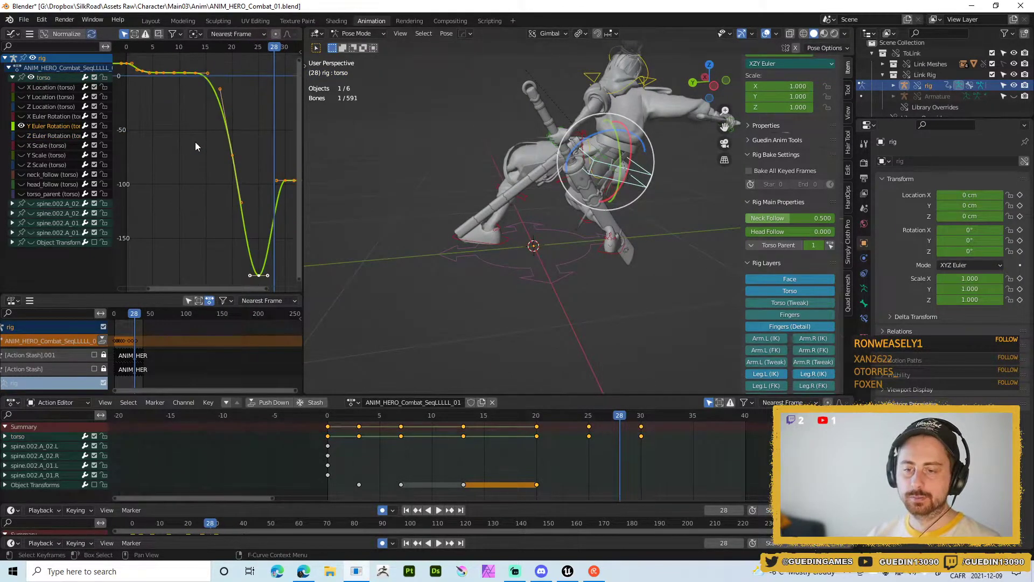
pyautogui.scroll(-4, 197, 144)
pyautogui.moveTo(263, 143); pyautogui.dragTo(203, 145, button='middle')
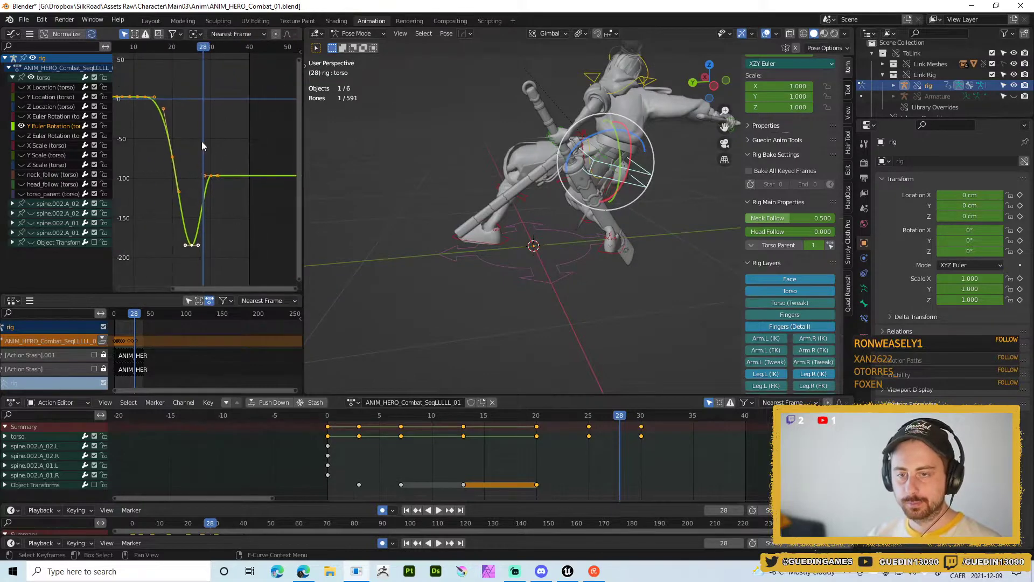
pyautogui.click(20, 117)
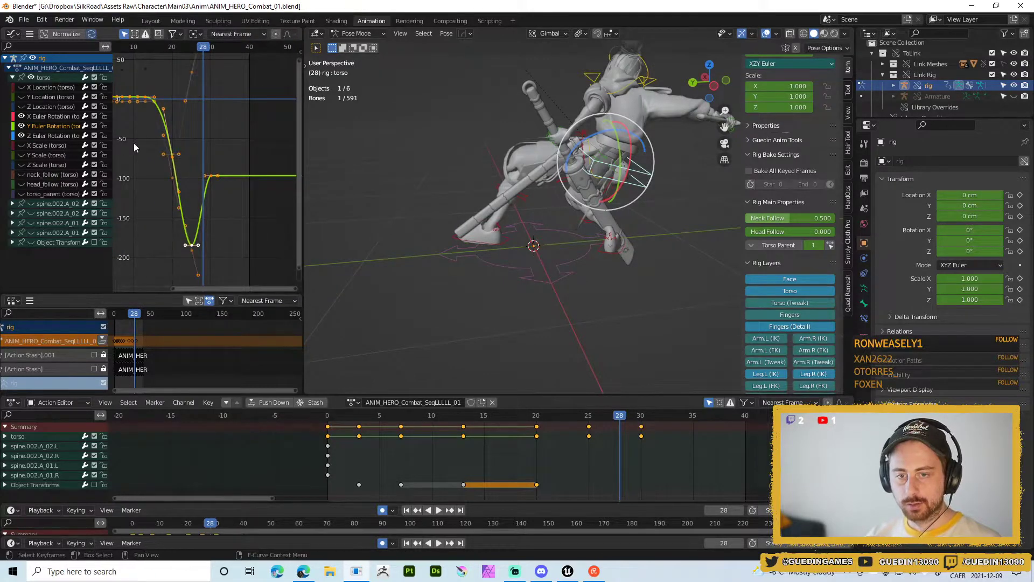
pyautogui.press('Home')
pyautogui.press('F3')
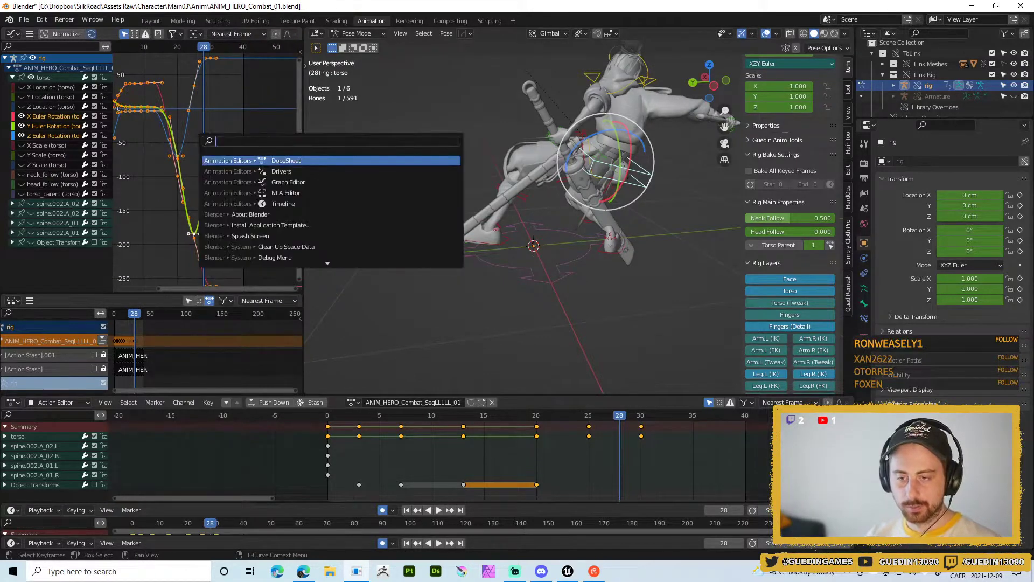
pyautogui.write('run eu')
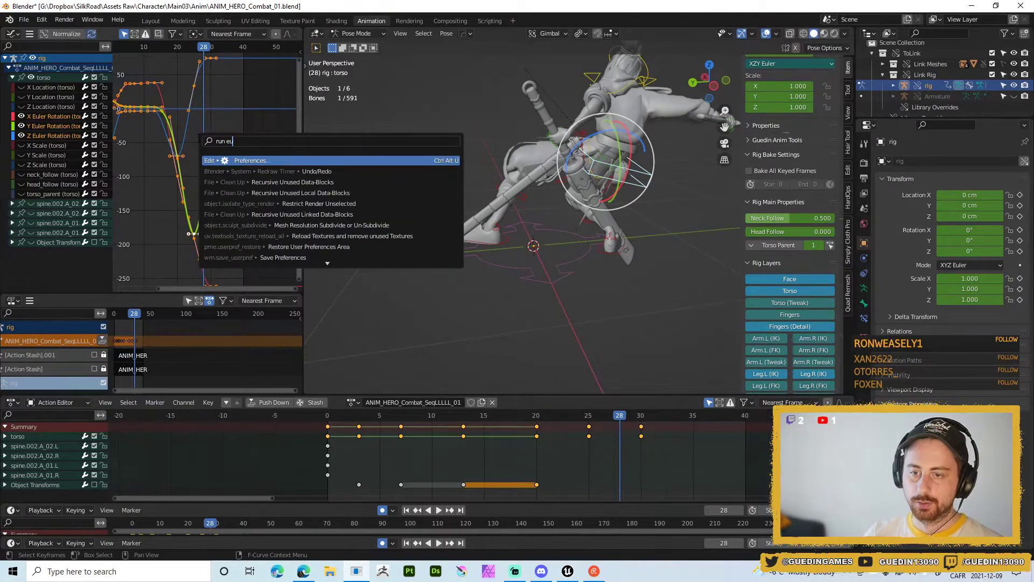
pyautogui.write('ler fi')
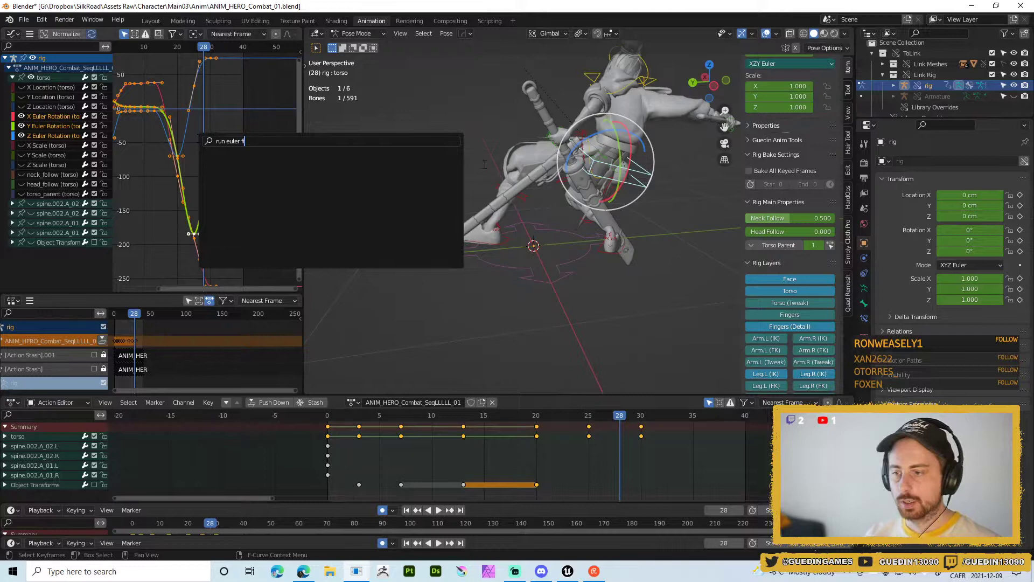
pyautogui.press('Escape')
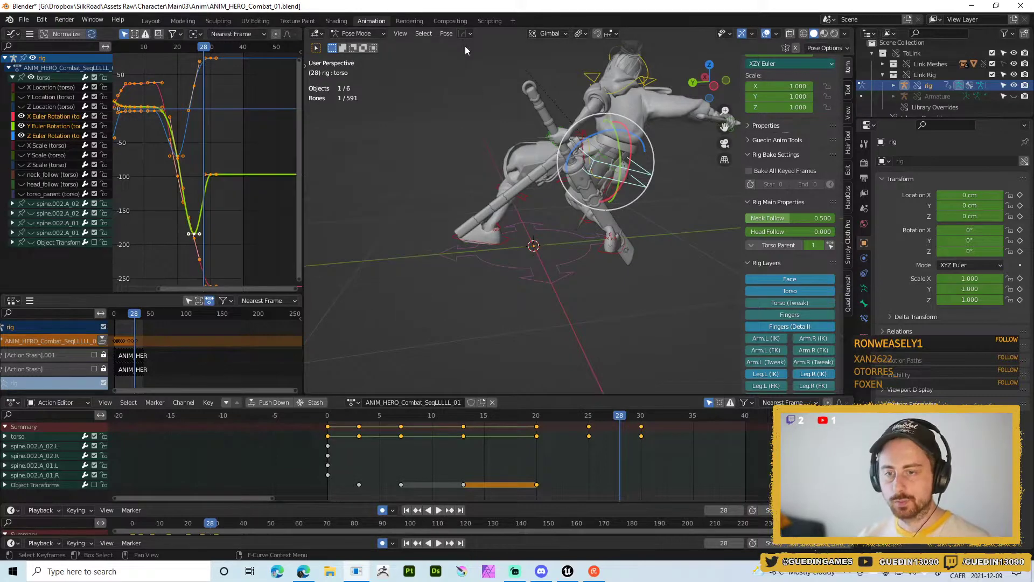
# - Try the Euler Discontinuity Filter on the torso's three rotation curves, check the pose around frame 28, and undo the filter
pyautogui.press('F3')
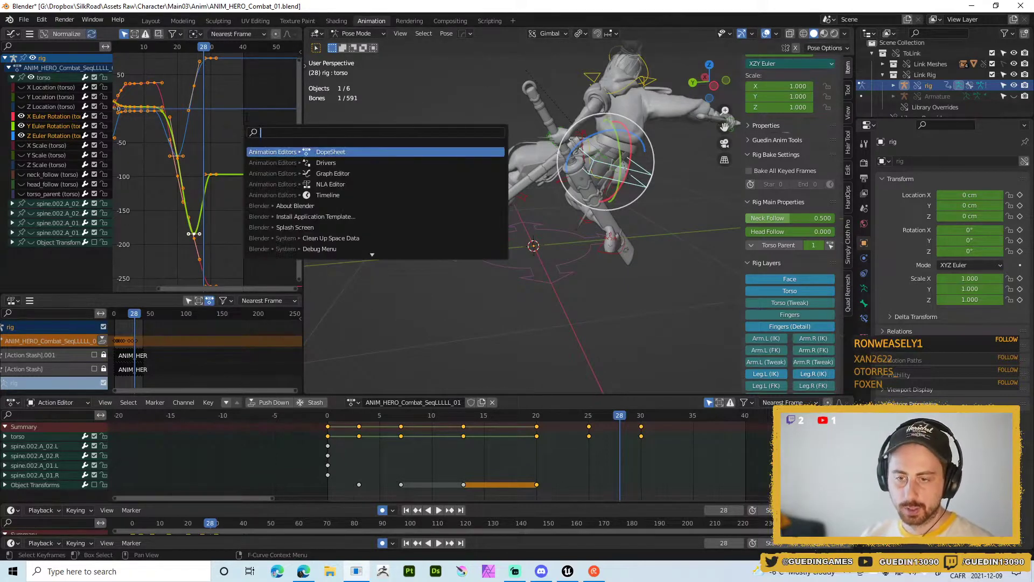
pyautogui.write('euler')
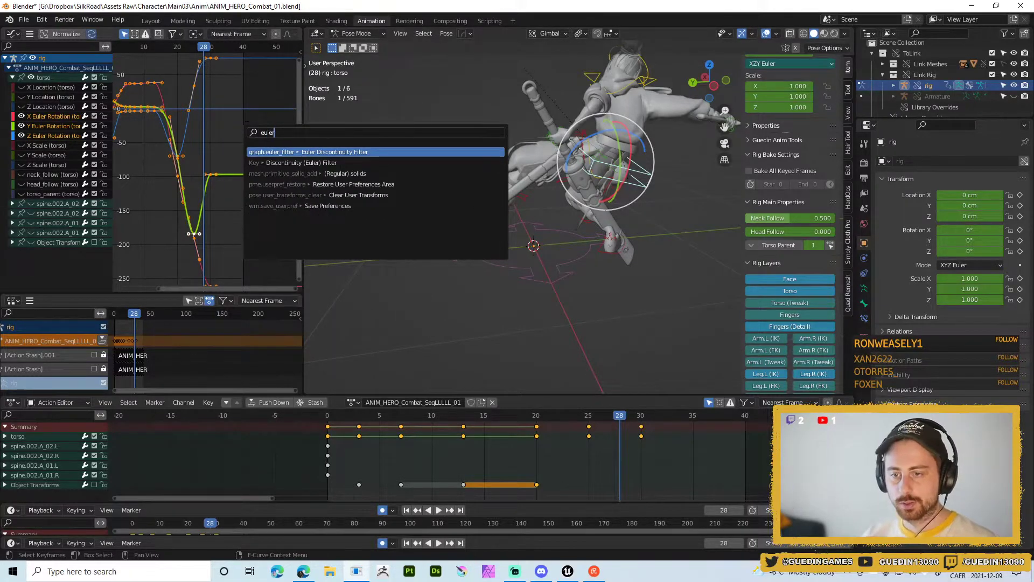
pyautogui.click(334, 151)
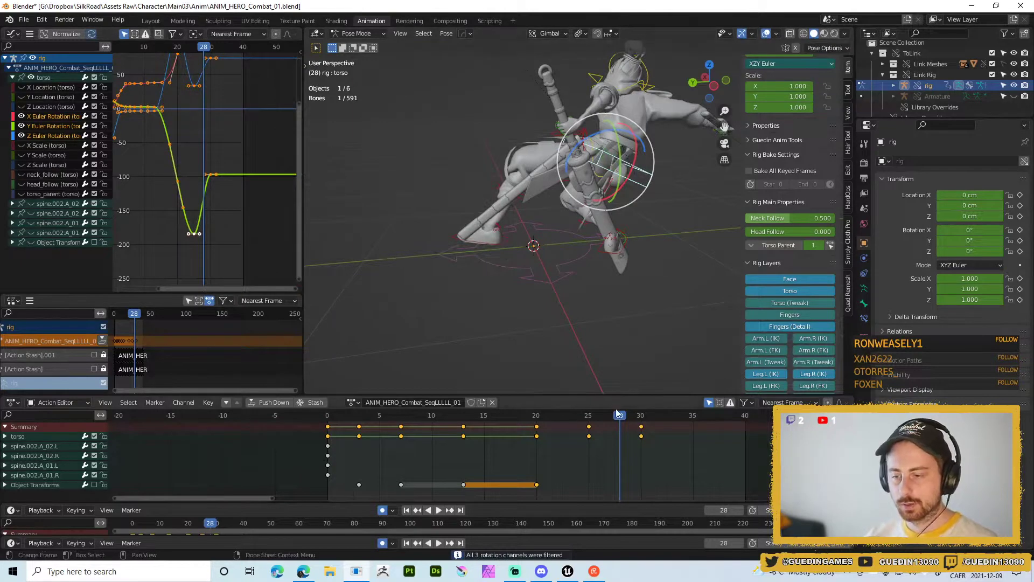
pyautogui.moveTo(612, 420)
pyautogui.mouseDown()
pyautogui.moveTo(531, 419)
pyautogui.moveTo(620, 419)
pyautogui.mouseUp()
pyautogui.hotkey('ctrl', 'z')
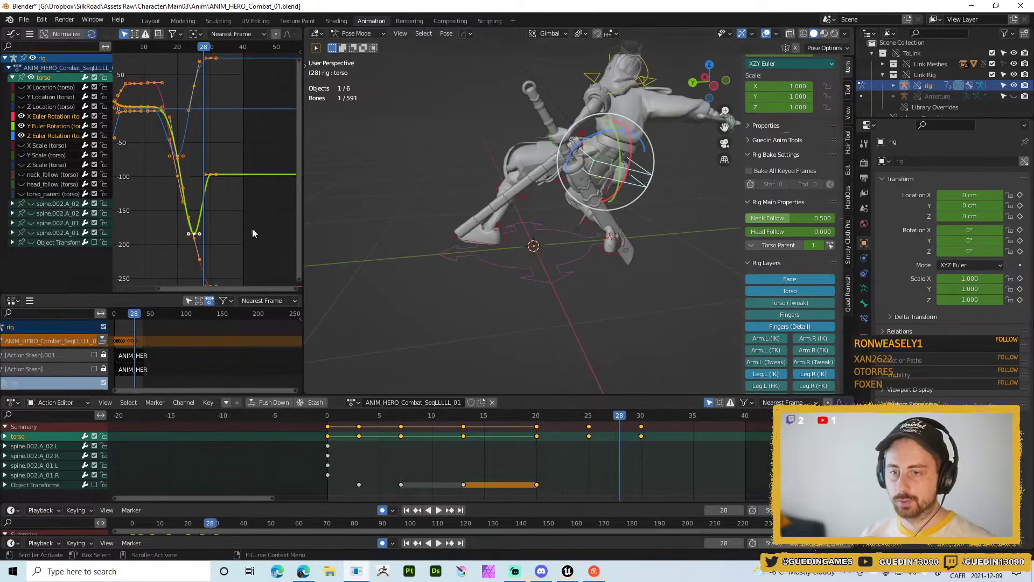
# - Reselect the torso control and scrub the turn from frame 28 back to frame 25 to check its pose
pyautogui.click(473, 294)
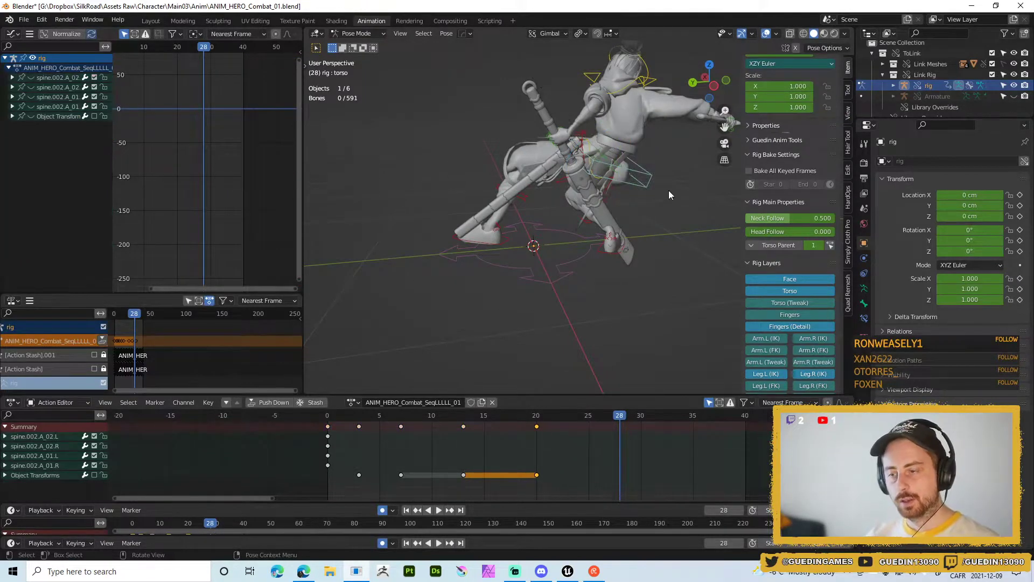
pyautogui.click(654, 172)
pyautogui.press('space')
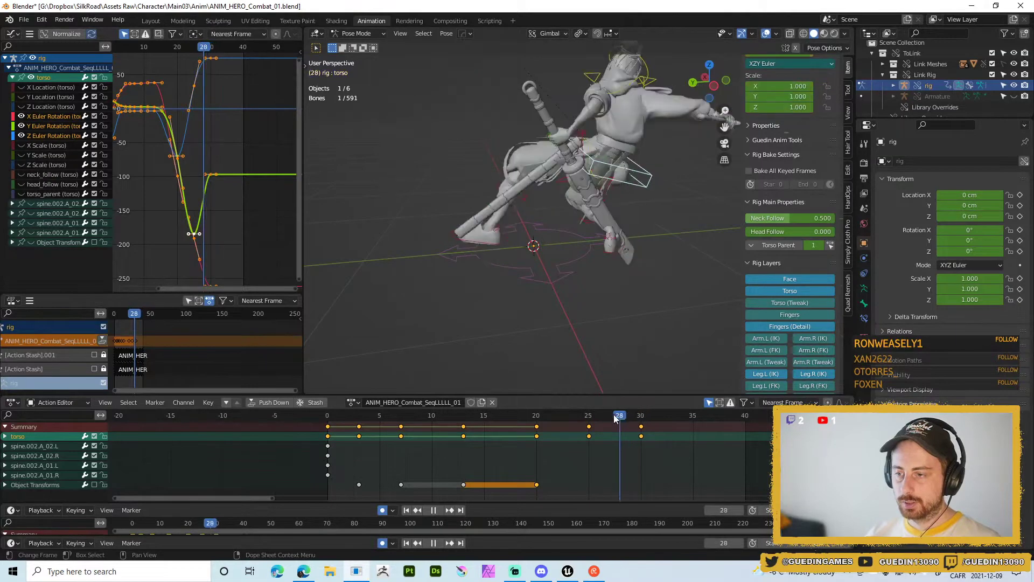
pyautogui.click(599, 417)
pyautogui.press('space')
pyautogui.click(593, 418)
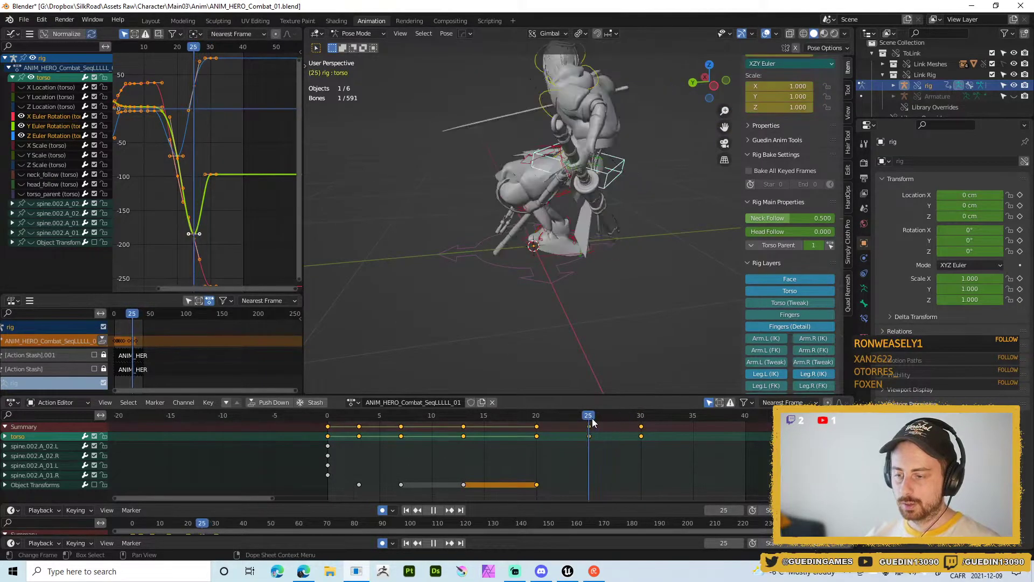
# - Select the right foot IK control and review its motion from frame 20, stopping at frame 25
pyautogui.moveTo(596, 287); pyautogui.dragTo(541, 357, button='middle')
pyautogui.scroll(3, 574, 254)
pyautogui.click(584, 235)
pyautogui.moveTo(586, 416); pyautogui.dragTo(536, 416)
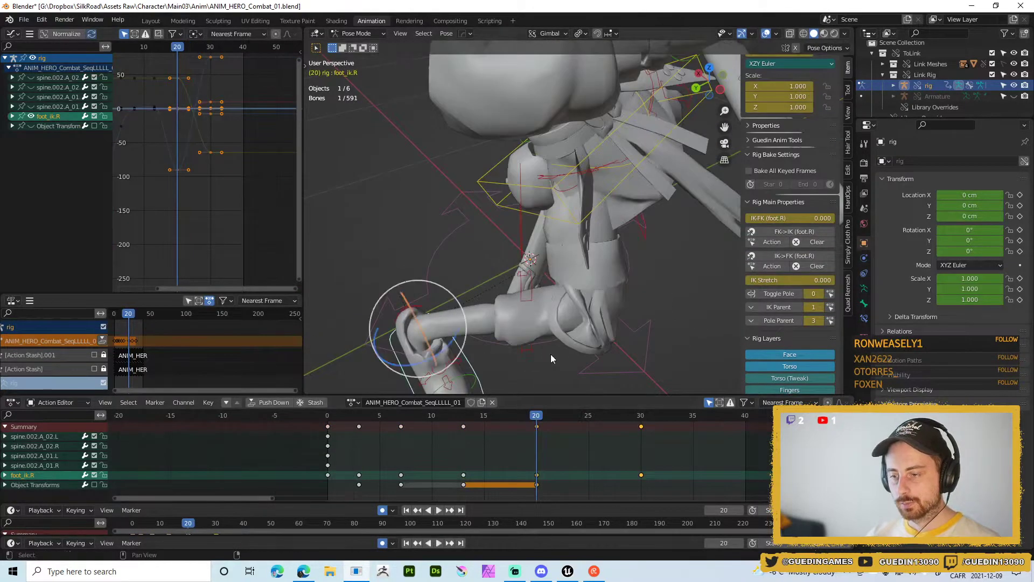
pyautogui.moveTo(551, 354); pyautogui.dragTo(476, 178, button='middle')
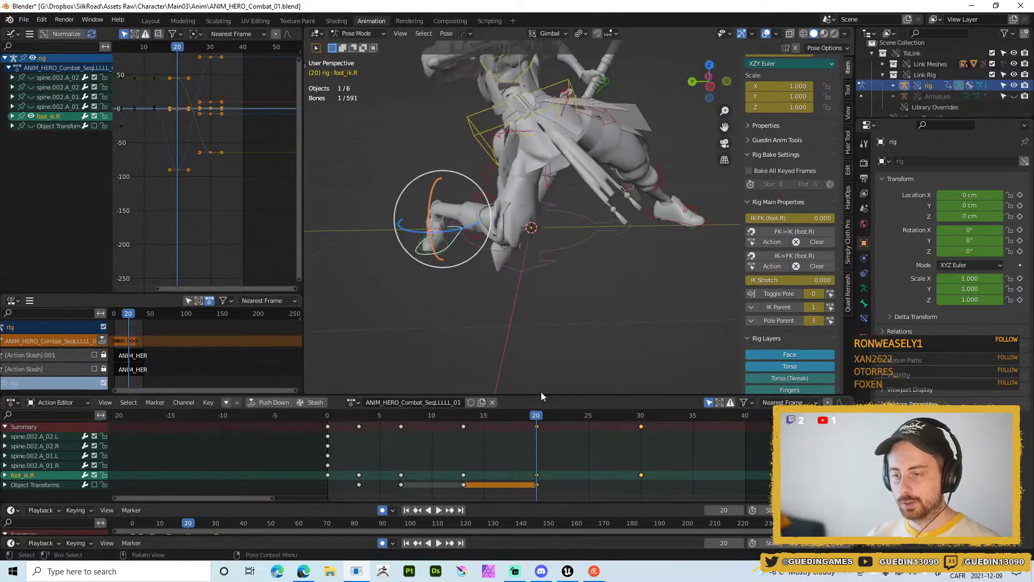
pyautogui.press('space')
pyautogui.moveTo(558, 419); pyautogui.dragTo(593, 418)
pyautogui.press('space')
# - Rotate the right foot IK control by about -160° around its gimbal Z axis at frame 25
pyautogui.press('i')
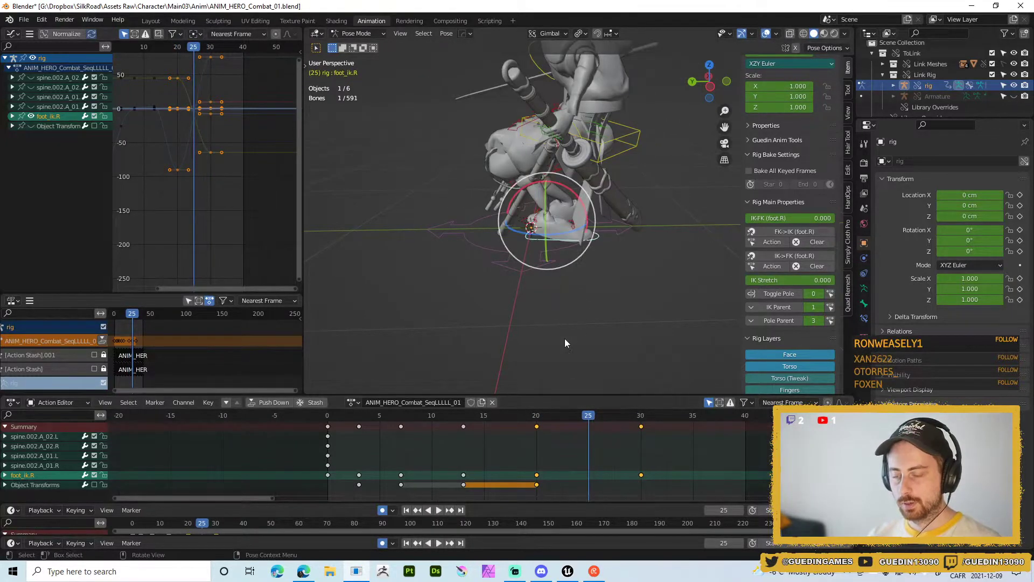
pyautogui.press('space')
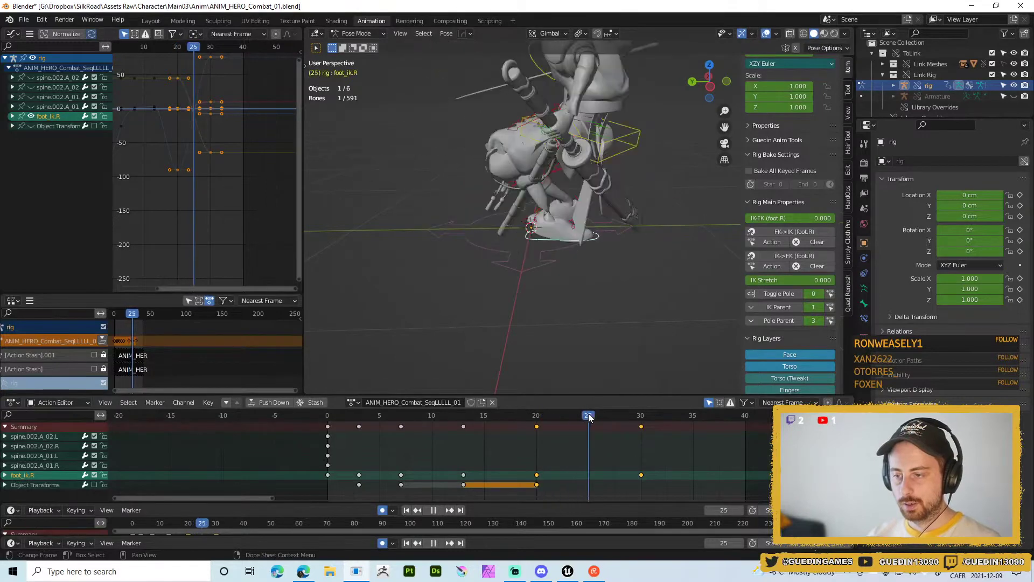
pyautogui.press('space')
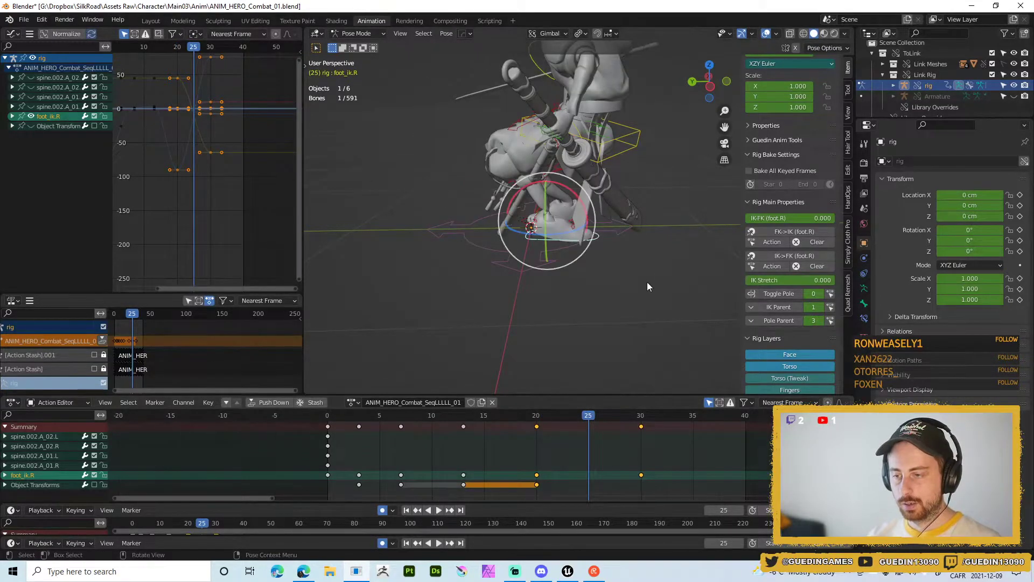
pyautogui.press('r')
pyautogui.press('z')
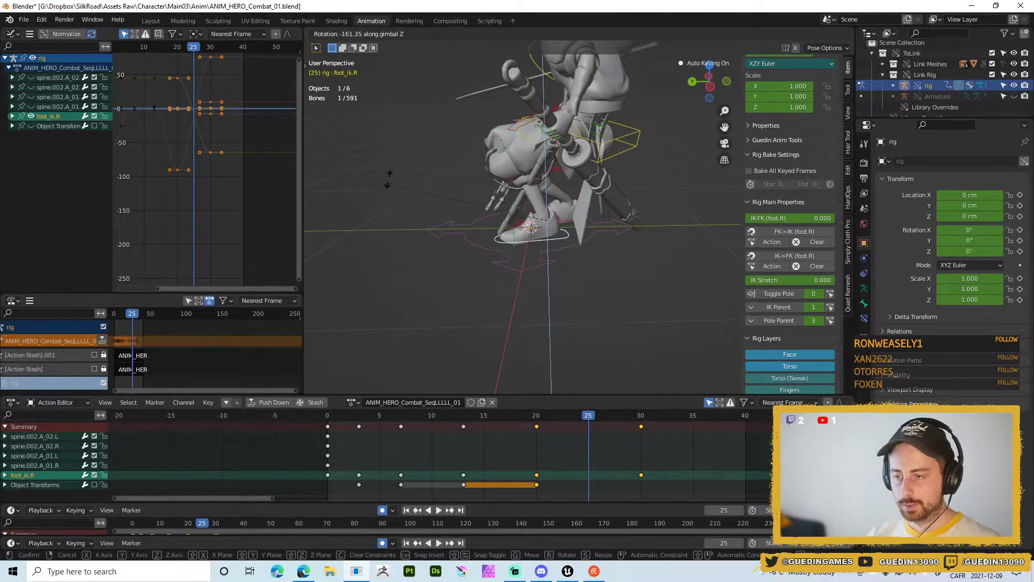
pyautogui.click(388, 181)
# - Scrub up to frame 25 and turn the right foot IK control slightly further around gimbal Z
pyautogui.moveTo(566, 417); pyautogui.dragTo(587, 423)
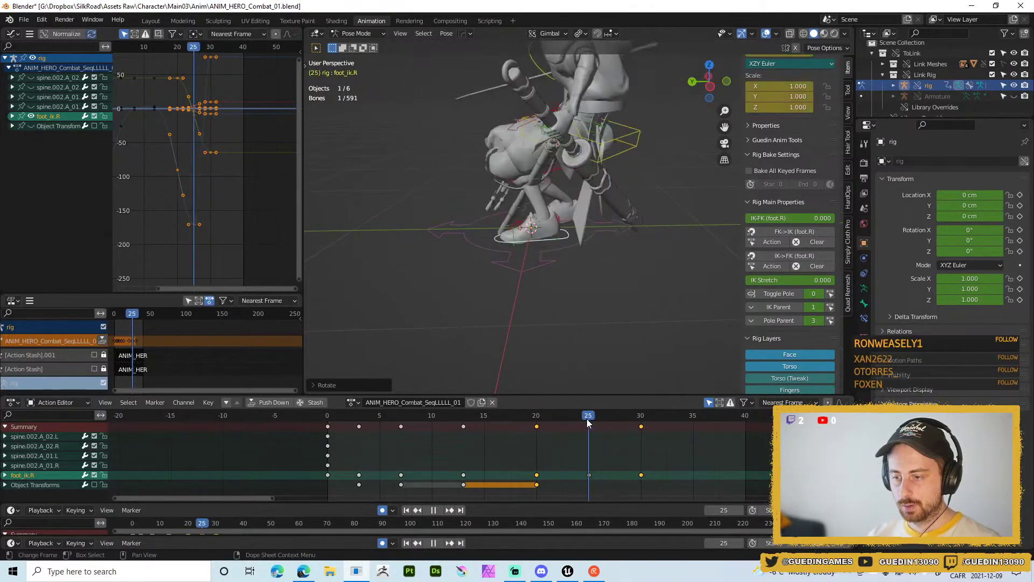
pyautogui.press('r')
pyautogui.press('z')
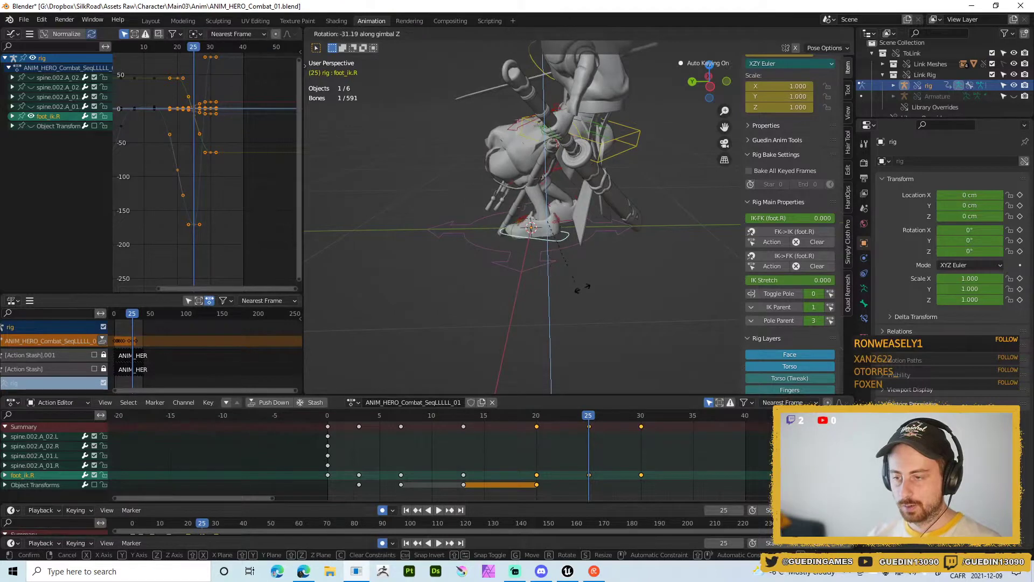
pyautogui.click(638, 406)
# - Try to rotate the right foot IK control around gimbal Z at frame 30, scrubbing from frame 25 between attempts
pyautogui.moveTo(591, 418); pyautogui.dragTo(645, 415)
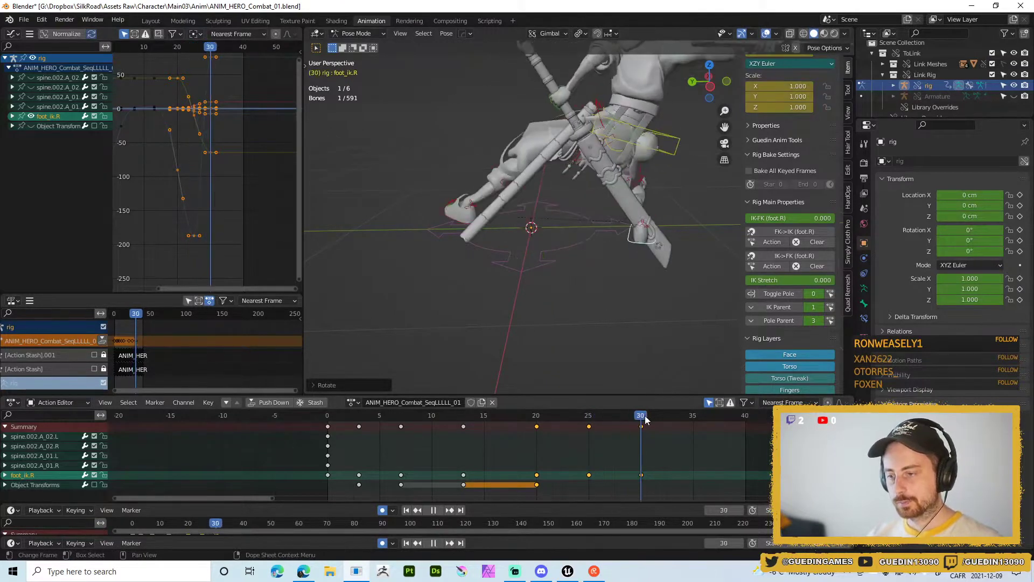
pyautogui.press('r')
pyautogui.press('z')
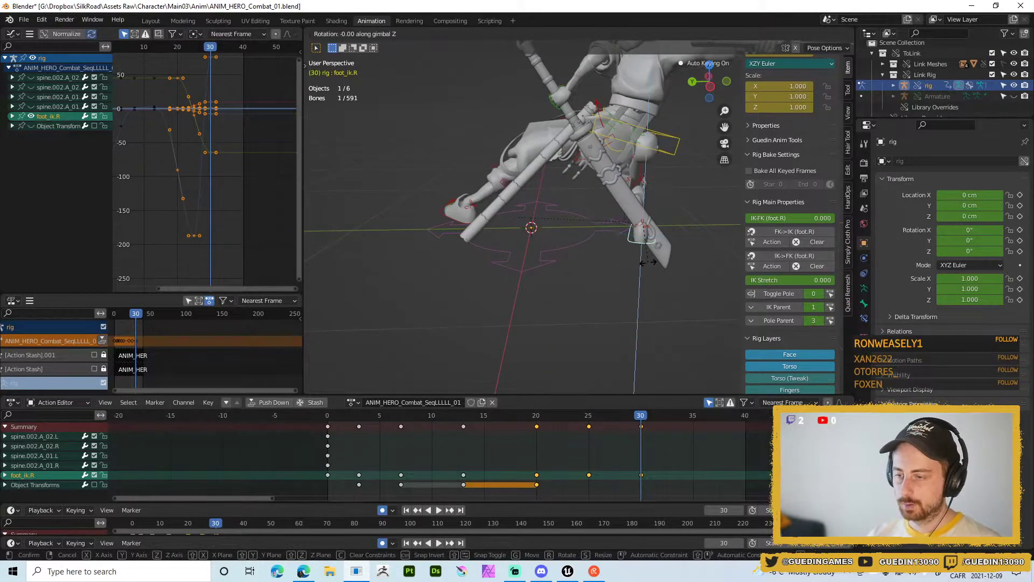
pyautogui.press('Return')
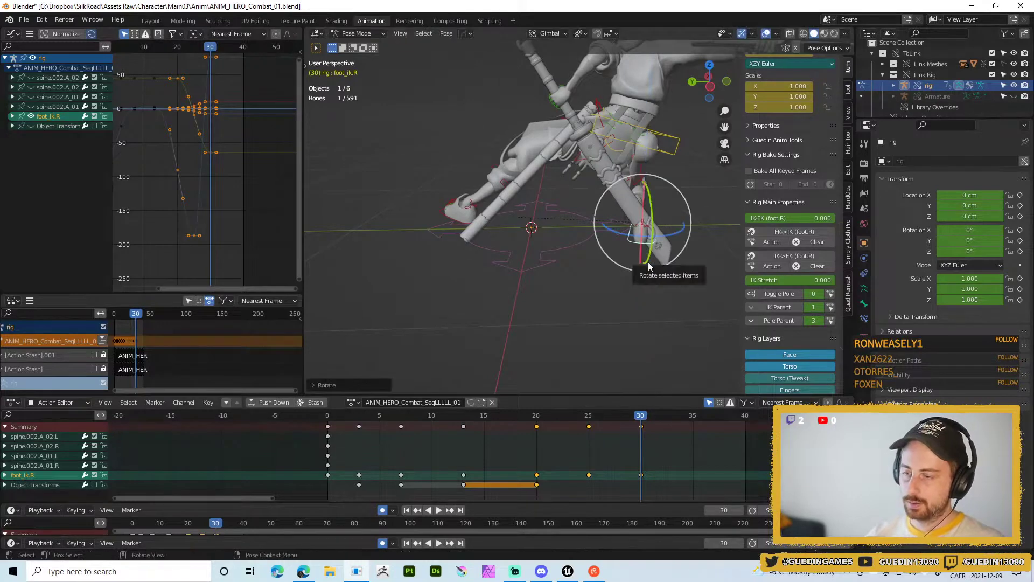
pyautogui.press('space')
pyautogui.moveTo(590, 417); pyautogui.dragTo(640, 425)
pyautogui.press('r')
pyautogui.press('z')
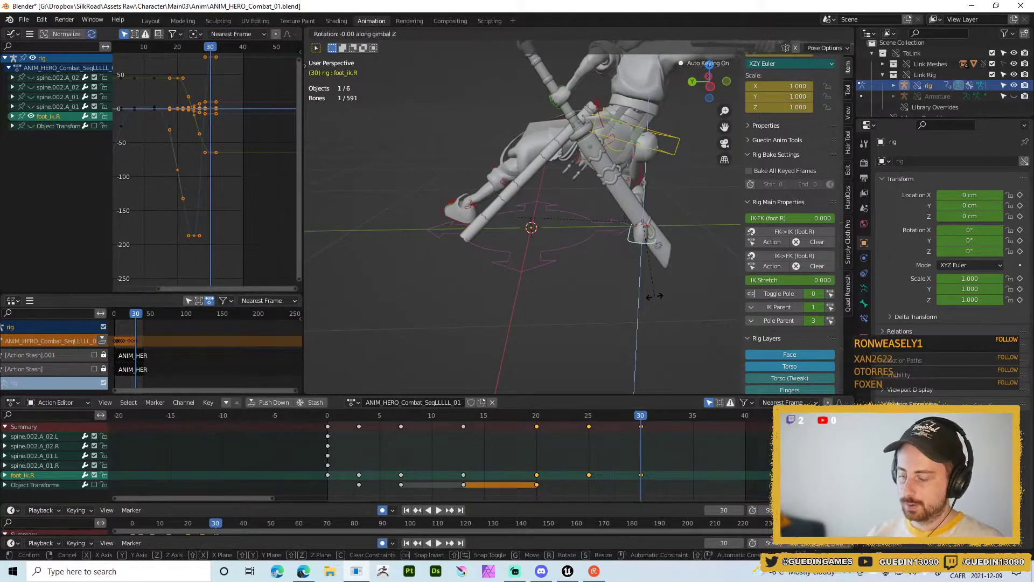
pyautogui.click(654, 296)
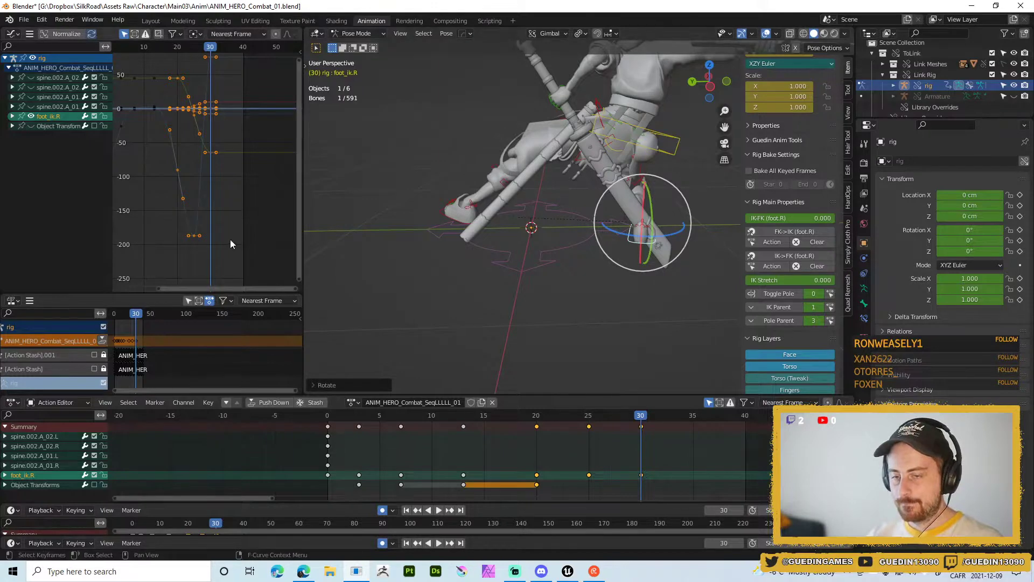
# - Expand the foot_ik.R channels in the graph and display only its Z Euler Rotation curve
pyautogui.click(12, 116)
pyautogui.click(30, 116)
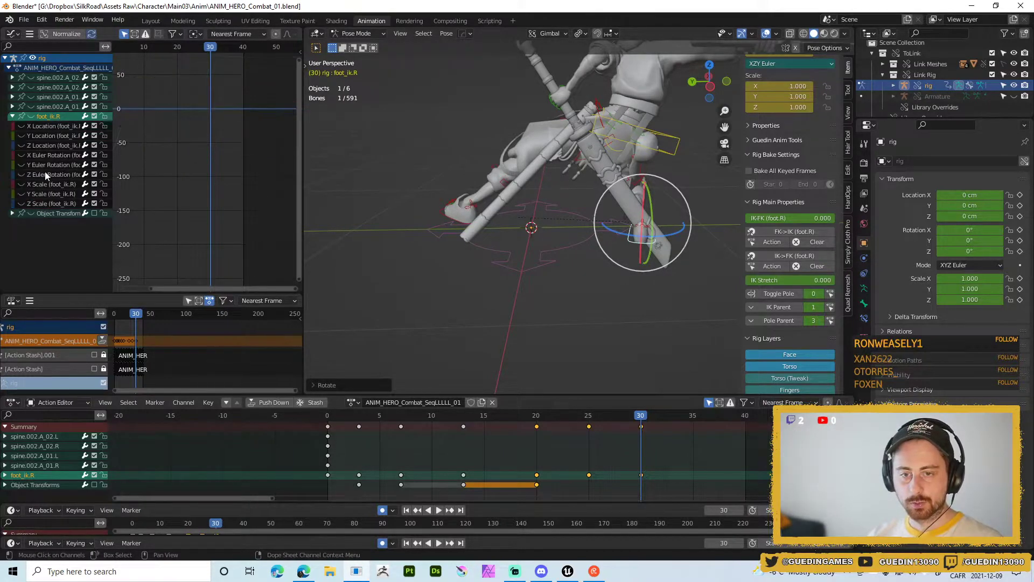
pyautogui.click(21, 175)
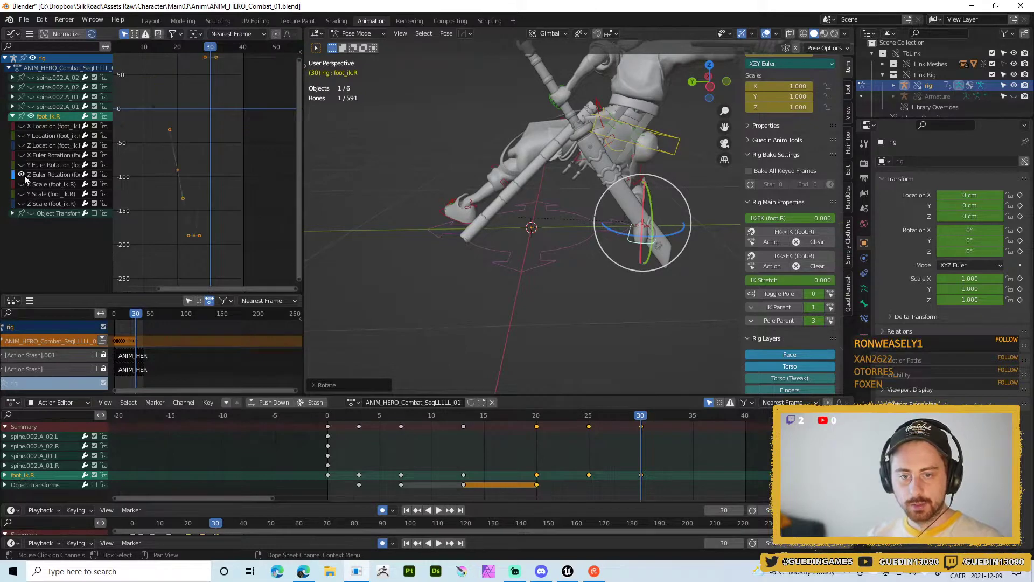
# - Move the right foot's frame 30 Z Euler Rotation key vertically down to about -280 so the turn continues in one direction
pyautogui.scroll(-2, 150, 136)
pyautogui.moveTo(150, 136); pyautogui.dragTo(163, 247, button='middle')
pyautogui.moveTo(185, 147); pyautogui.dragTo(267, 233)
pyautogui.press('g')
pyautogui.press('y')
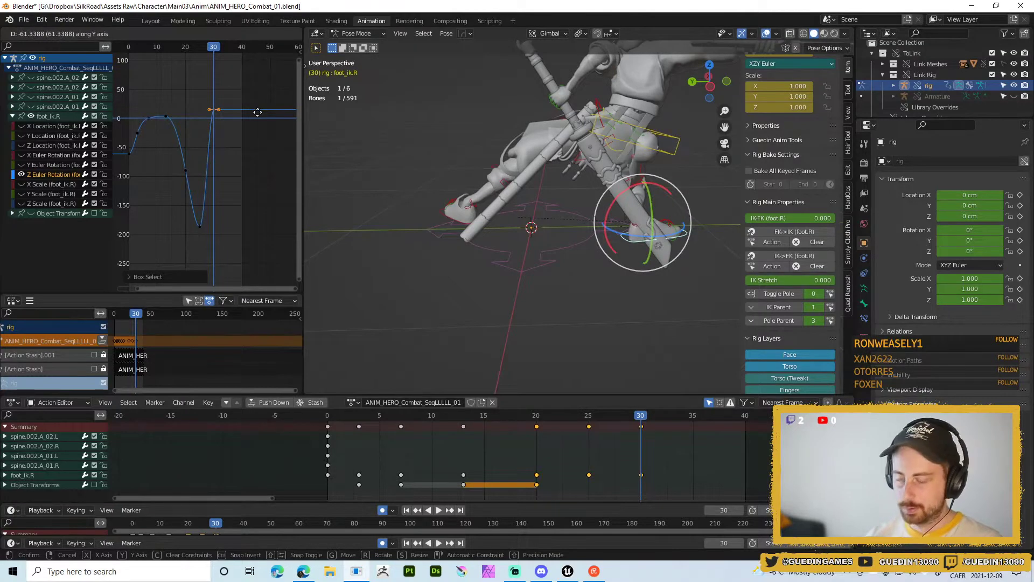
pyautogui.click(258, 285)
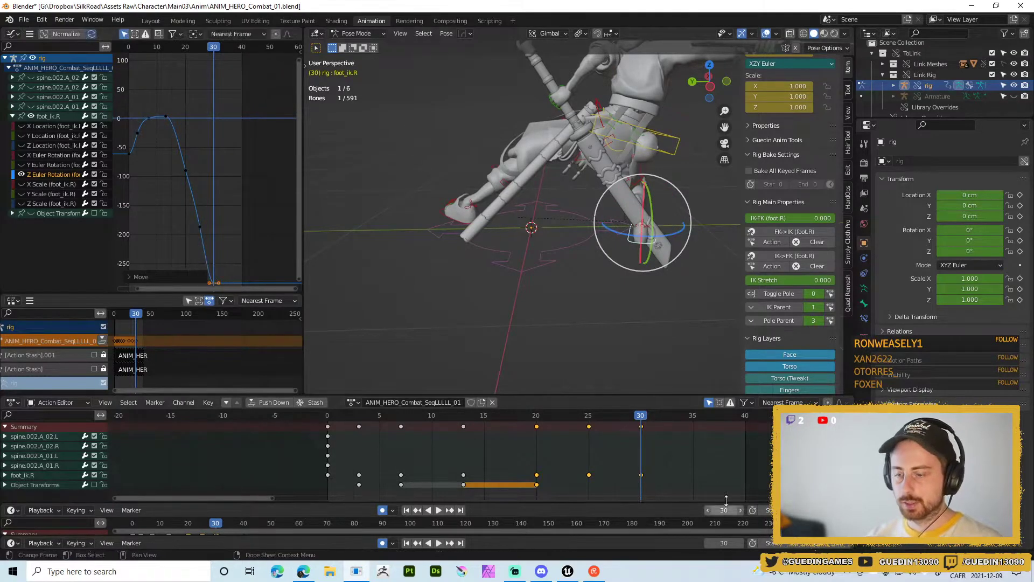
# - Play and scrub the right foot's turn between frames 20 and 31, stopping at frame 25
pyautogui.press('space')
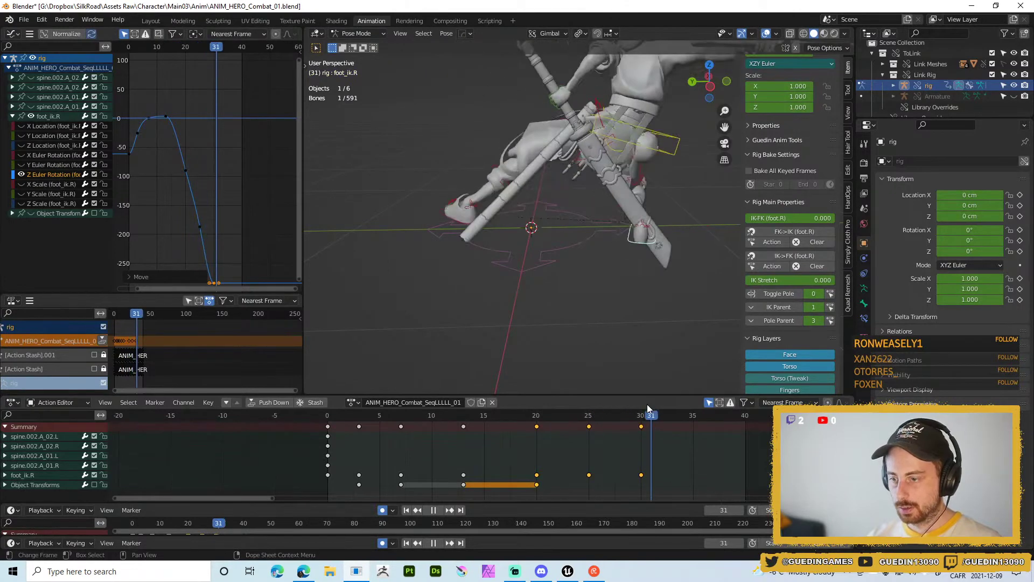
pyautogui.moveTo(648, 414); pyautogui.dragTo(538, 414)
pyautogui.press('space')
pyautogui.scroll(-3, 551, 220)
pyautogui.moveTo(552, 219); pyautogui.dragTo(654, 248, button='middle')
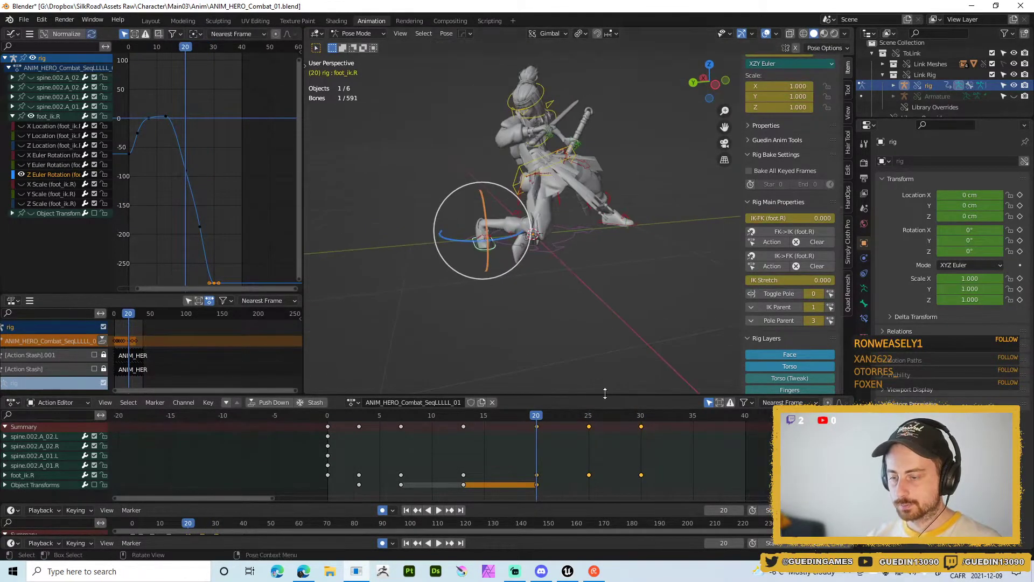
pyautogui.moveTo(534, 416); pyautogui.dragTo(589, 377)
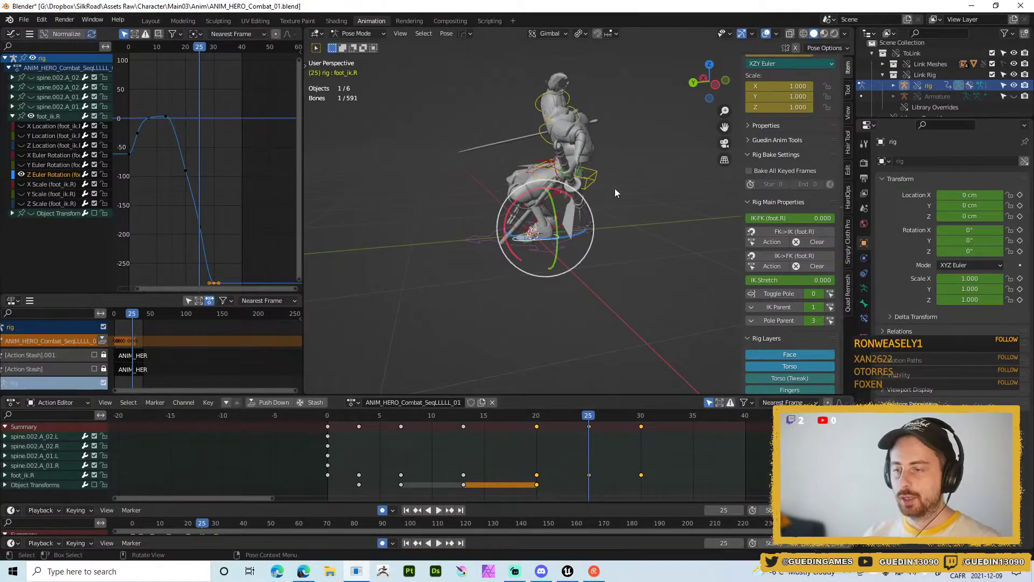
# - Select the left foot IK control, scrub its motion up to frame 25, and try rotating it
pyautogui.moveTo(580, 181); pyautogui.dragTo(631, 166, button='middle')
pyautogui.scroll(3, 697, 156)
pyautogui.moveTo(697, 157); pyautogui.dragTo(604, 393, button='middle')
pyautogui.click(425, 286)
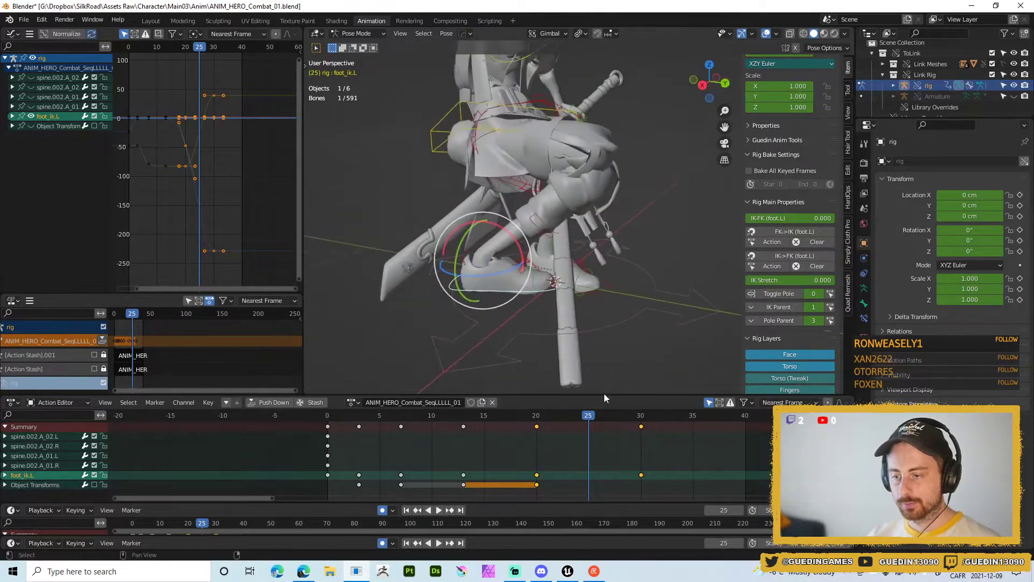
pyautogui.press('space')
pyautogui.moveTo(578, 421)
pyautogui.mouseDown()
pyautogui.moveTo(543, 421)
pyautogui.moveTo(585, 416)
pyautogui.moveTo(539, 418)
pyautogui.moveTo(619, 418)
pyautogui.moveTo(585, 418)
pyautogui.mouseUp()
pyautogui.press('r')
pyautogui.moveTo(549, 310); pyautogui.dragTo(535, 305, button='middle')
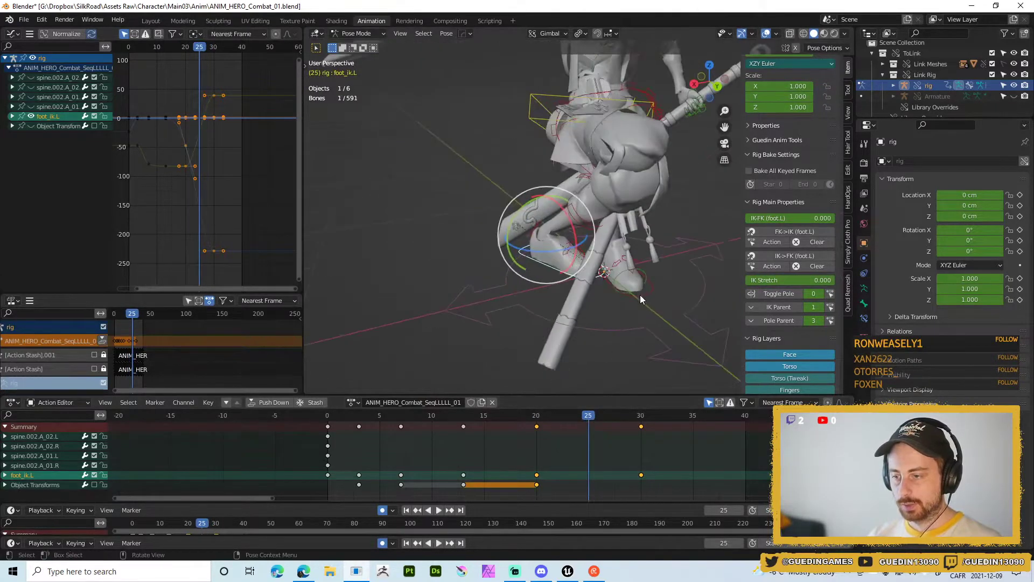
# - Lift and reposition the right foot IK control at frame 25, and adjust its rotation
pyautogui.click(638, 295)
pyautogui.moveTo(638, 294); pyautogui.dragTo(482, 224, button='middle')
pyautogui.press('g')
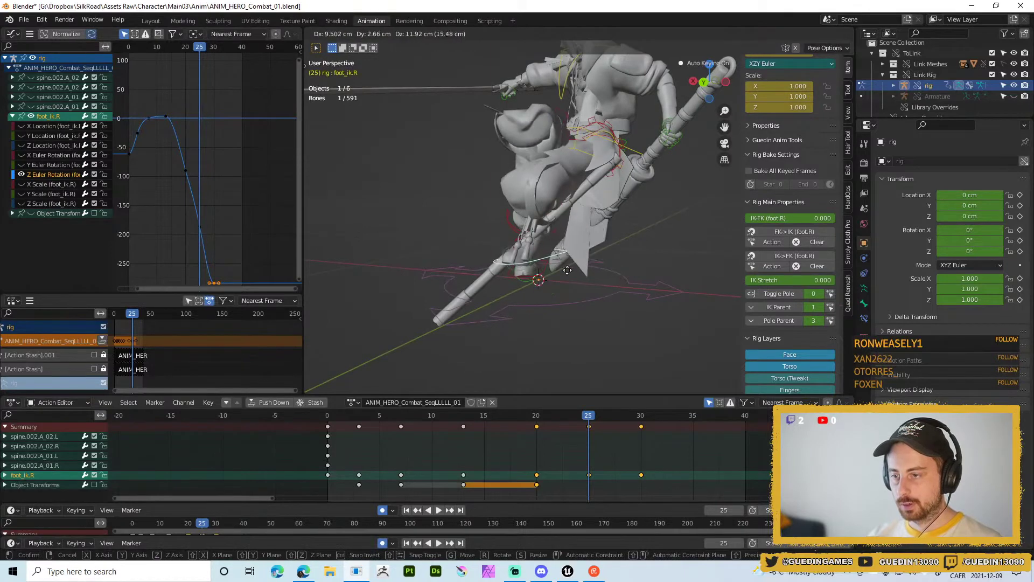
pyautogui.click(553, 270)
pyautogui.moveTo(553, 270); pyautogui.dragTo(572, 289, button='middle')
pyautogui.press('r')
pyautogui.click(626, 300)
# - Finish placing the right foot IK control and reposition the torso control at frame 25 from two viewing angles
pyautogui.click(450, 214)
pyautogui.press('g')
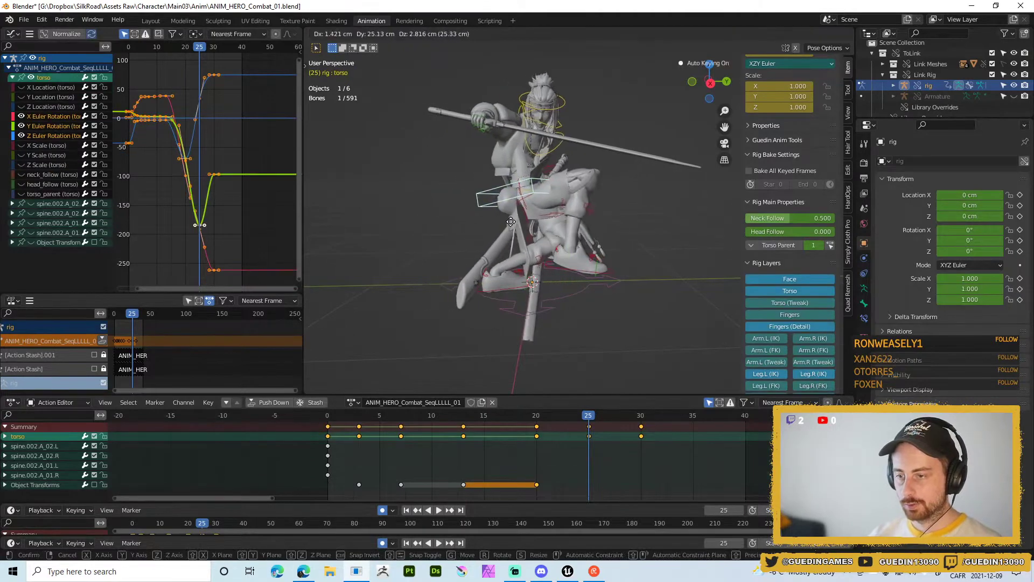
pyautogui.click(488, 224)
pyautogui.moveTo(488, 223); pyautogui.dragTo(629, 241, button='middle')
pyautogui.press('g')
pyautogui.click(625, 231)
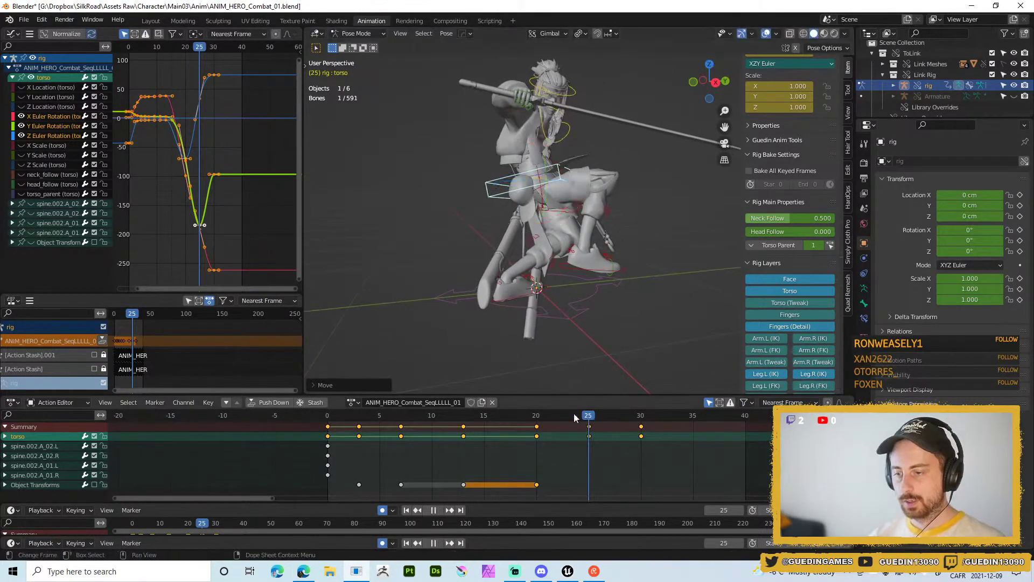
# - Compare the frame 20 and frame 30 poses and reposition the torso control at frame 30
pyautogui.moveTo(587, 415); pyautogui.dragTo(536, 418)
pyautogui.moveTo(474, 313); pyautogui.dragTo(503, 337, button='middle')
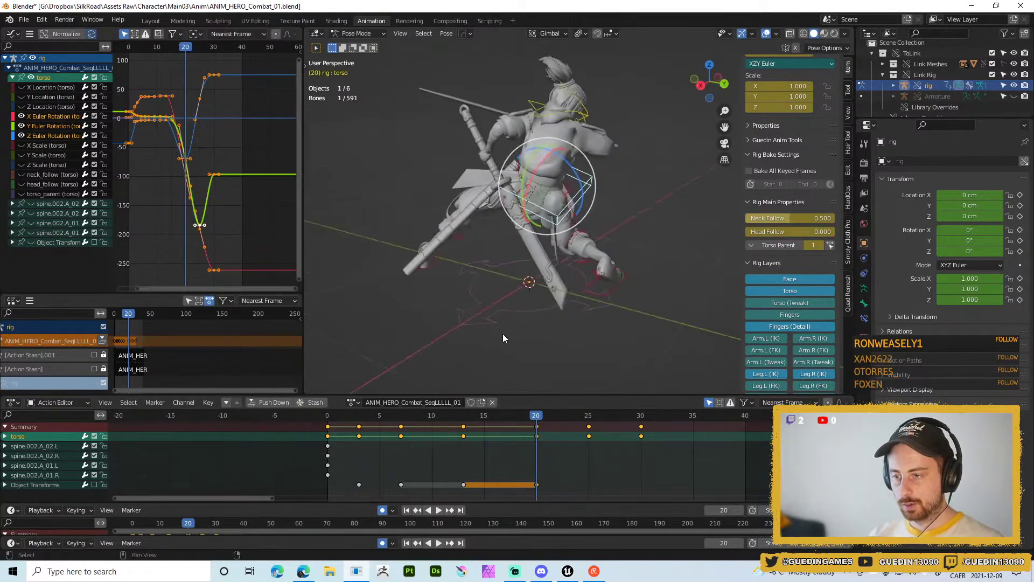
pyautogui.moveTo(537, 417); pyautogui.dragTo(640, 415)
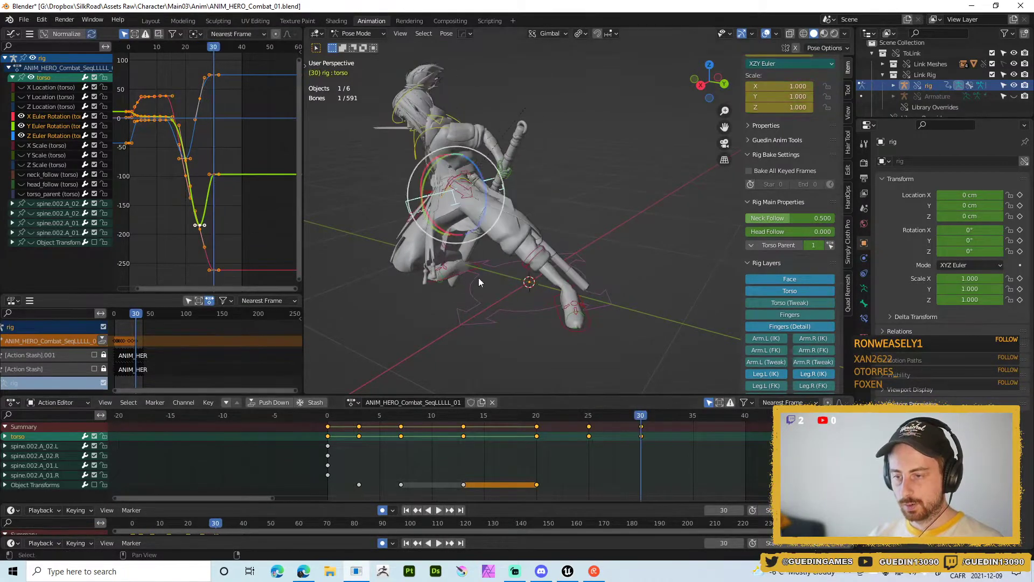
pyautogui.moveTo(479, 276); pyautogui.dragTo(558, 223, button='middle')
pyautogui.press('g')
pyautogui.click(633, 259)
# - Move the left foot IK control at frame 30, keeping the move in the XY plane
pyautogui.click(644, 320)
pyautogui.press('g')
pyautogui.hotkey('shift', 'z')
pyautogui.click(638, 305)
# - Play and scrub the action from several angles to check the turn, stopping at frame 20
pyautogui.press('space')
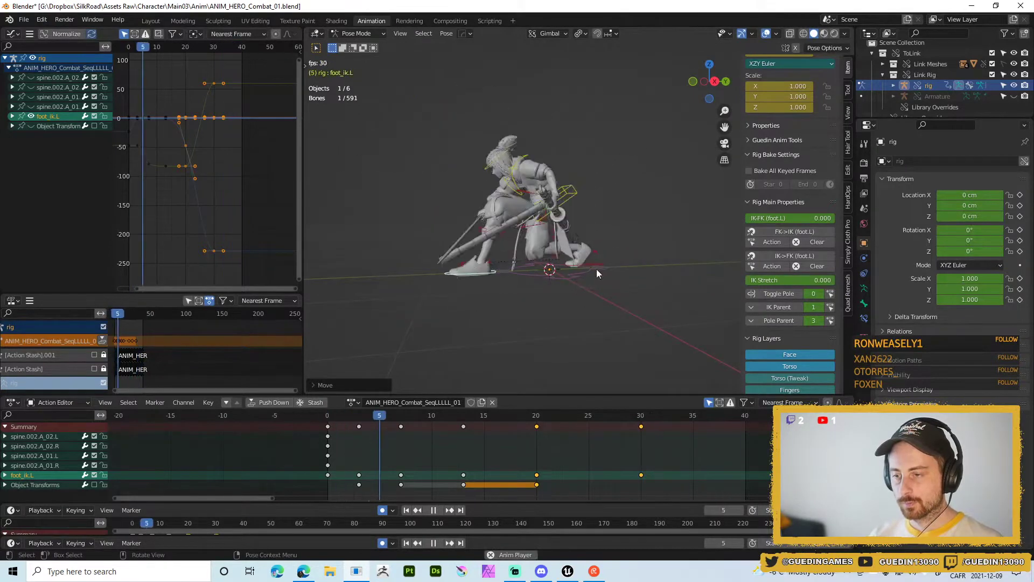
pyautogui.moveTo(623, 274); pyautogui.dragTo(427, 227, button='middle')
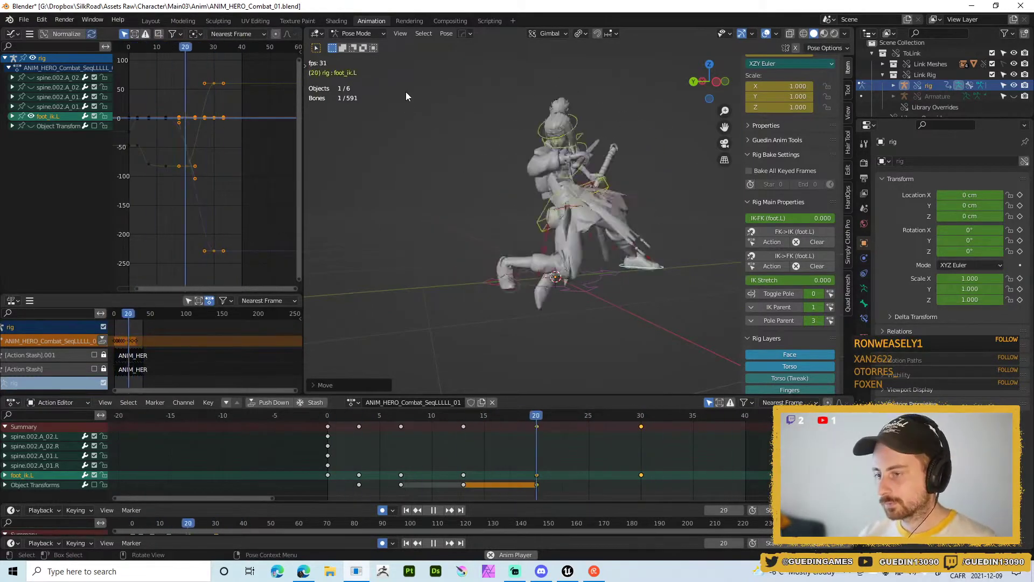
pyautogui.hotkey('shift', 'space')
pyautogui.click(513, 79)
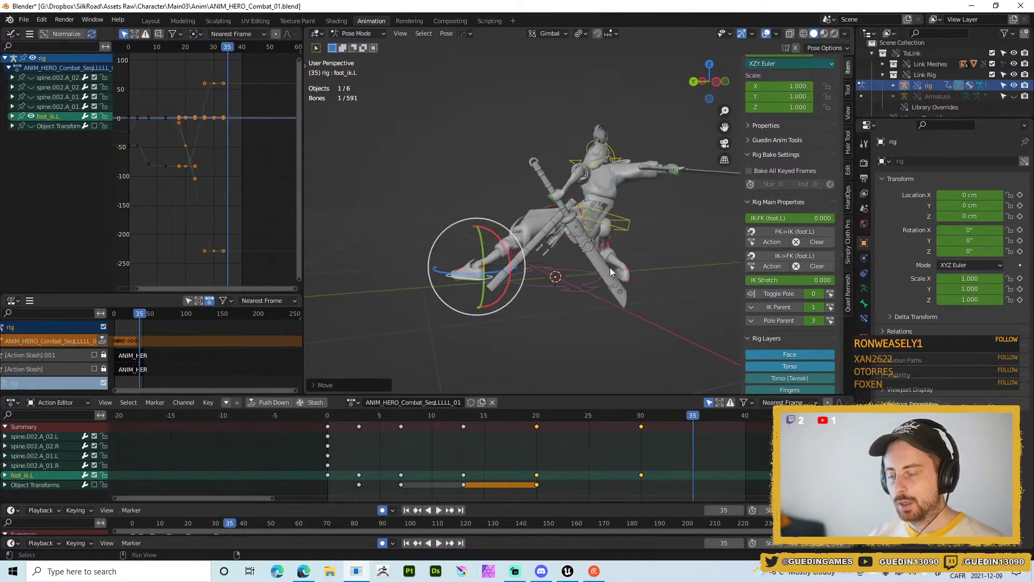
pyautogui.press('space')
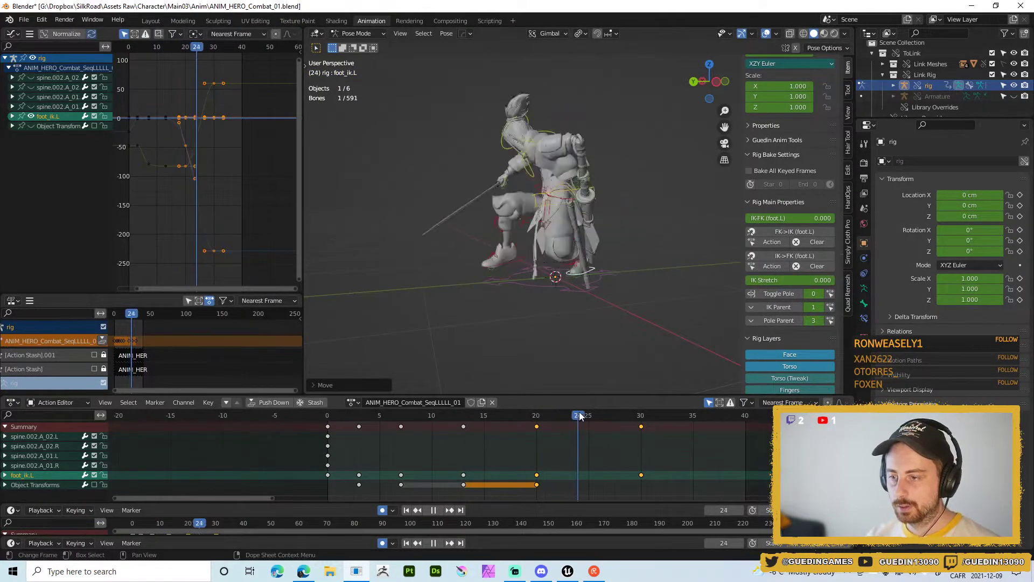
pyautogui.press('space')
pyautogui.click(536, 416)
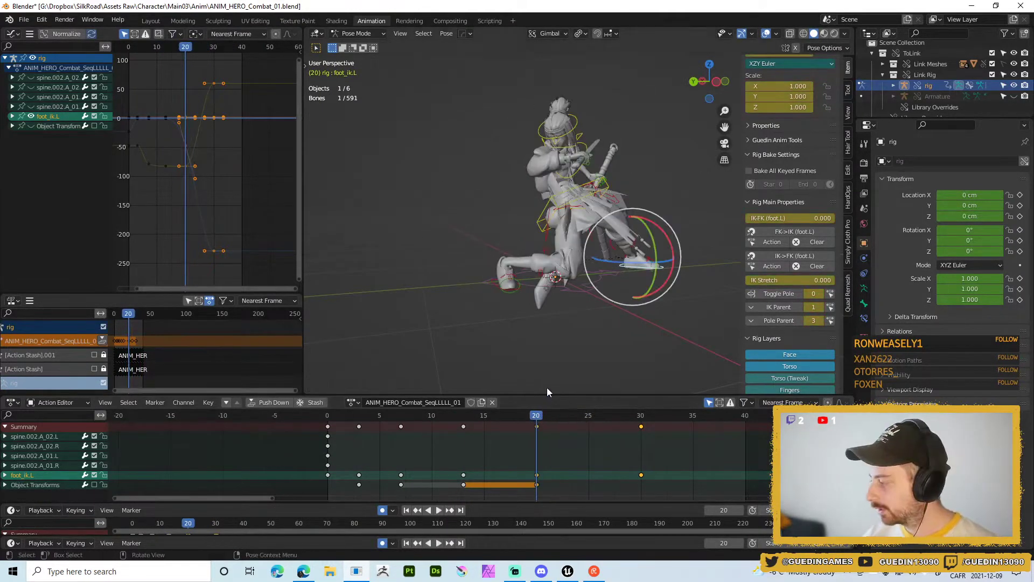
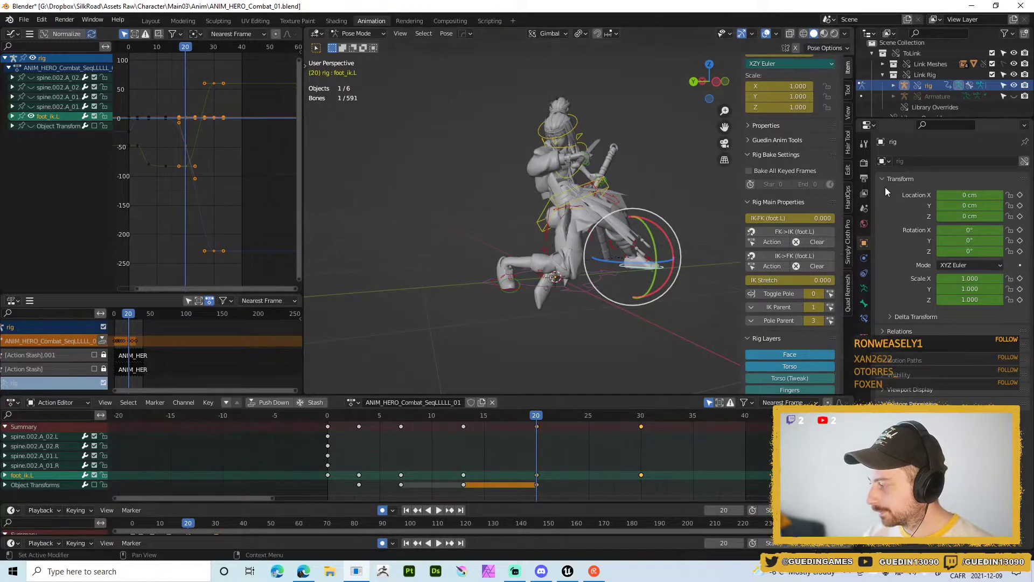
pyautogui.moveTo(674, 164); pyautogui.dragTo(559, 252, button='middle')
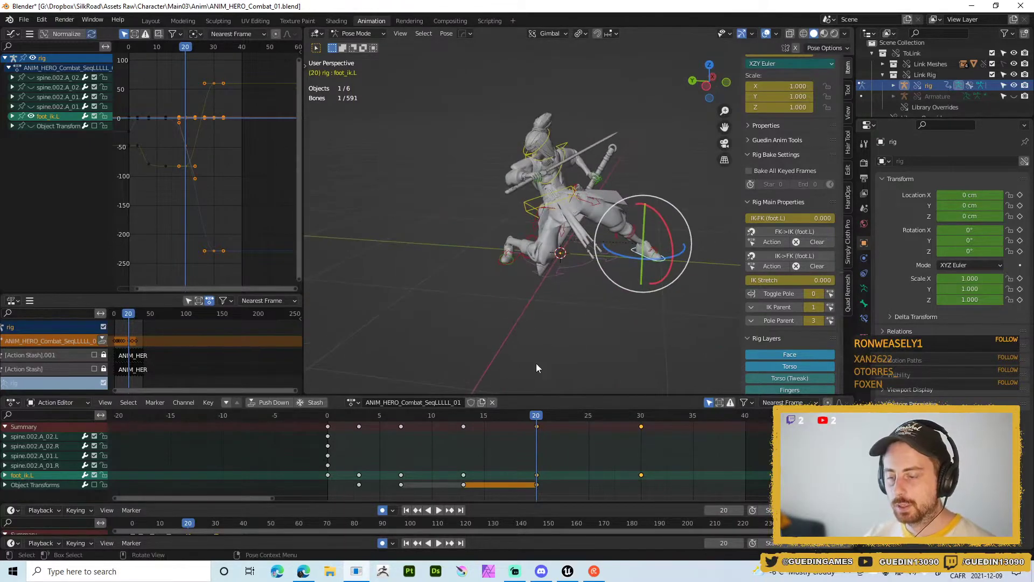
pyautogui.click(454, 418)
pyautogui.hotkey('shift', 'space')
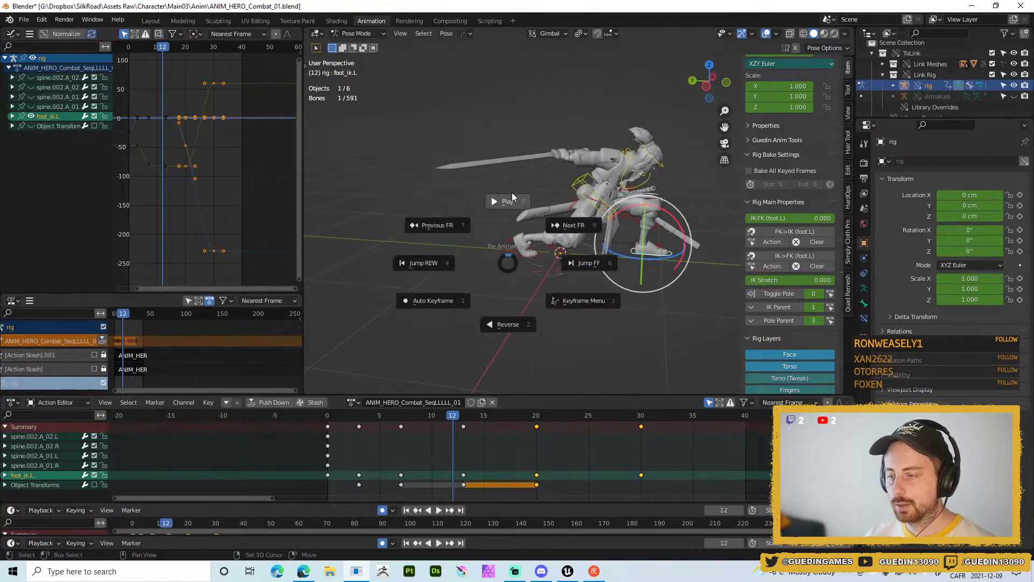
pyautogui.click(512, 193)
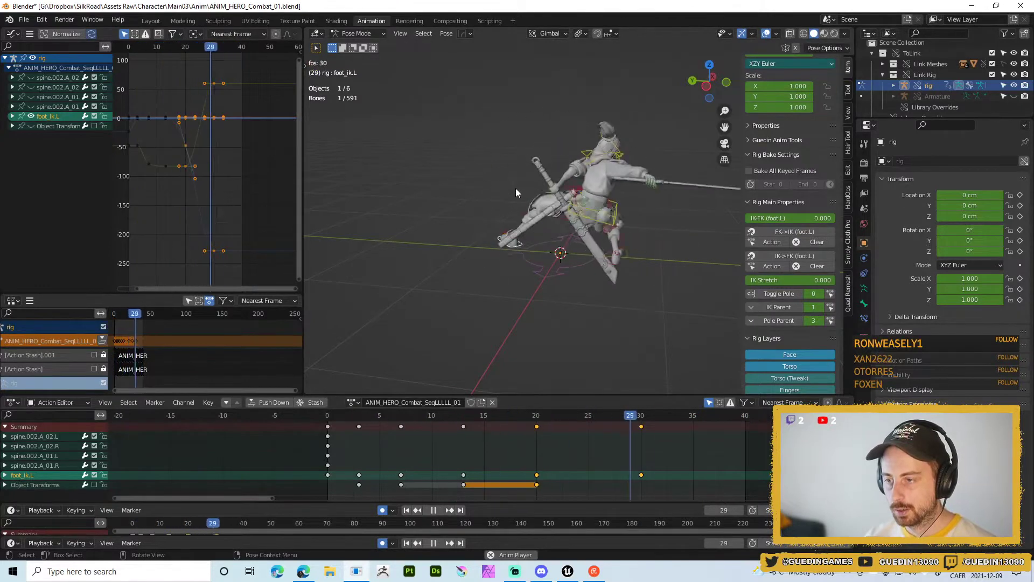
pyautogui.hotkey('shift', 'space')
pyautogui.click(509, 122)
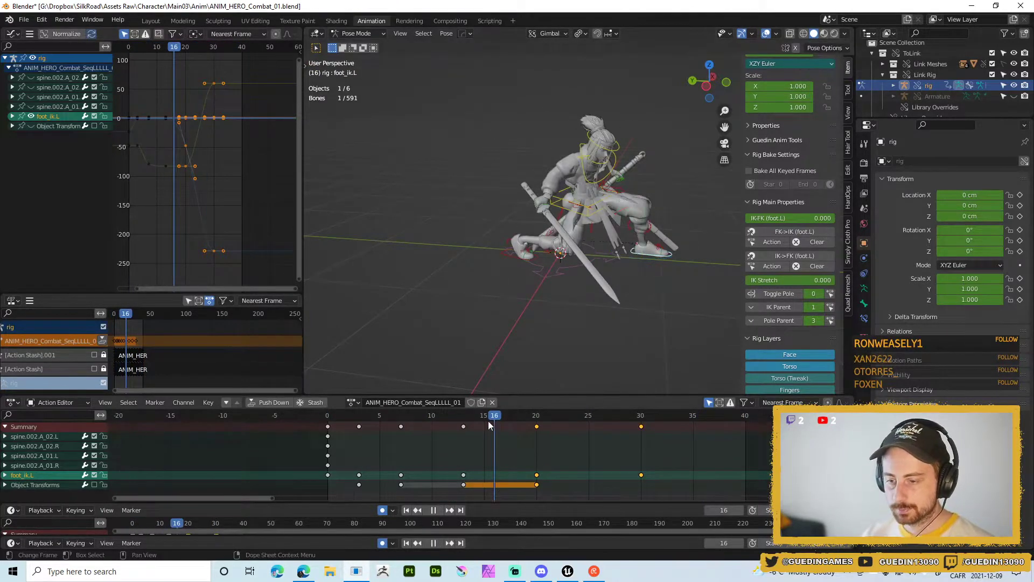
pyautogui.moveTo(489, 421); pyautogui.dragTo(536, 416)
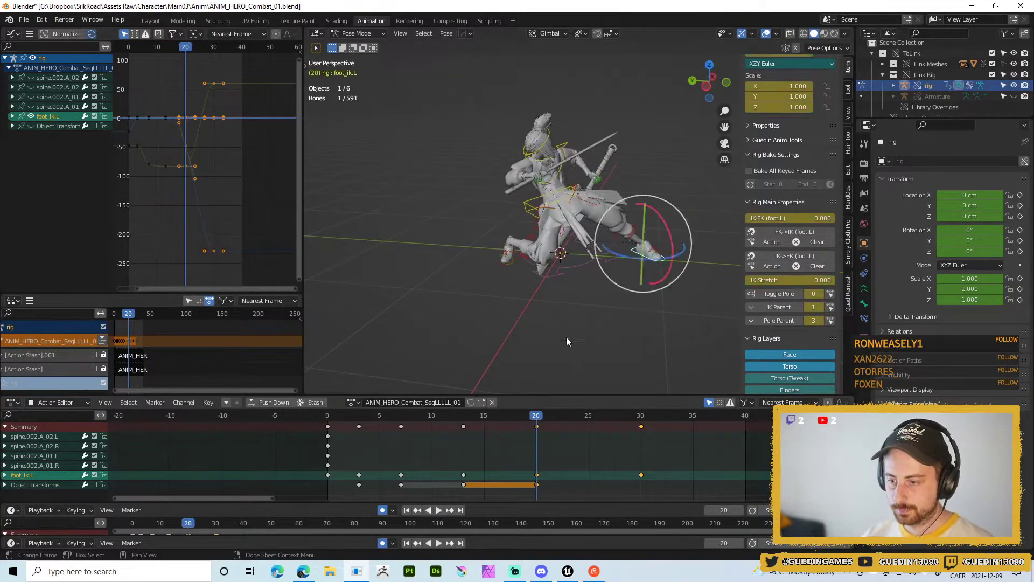
# - Rotate the torso control with free trackball rotation and shift it toward the extended left leg at frame 20
pyautogui.moveTo(604, 132); pyautogui.dragTo(612, 103, button='middle')
pyautogui.keyDown('shift'); pyautogui.moveTo(563, 152); pyautogui.dragTo(568, 166, button='middle'); pyautogui.keyUp('shift')
pyautogui.scroll(2, 579, 186)
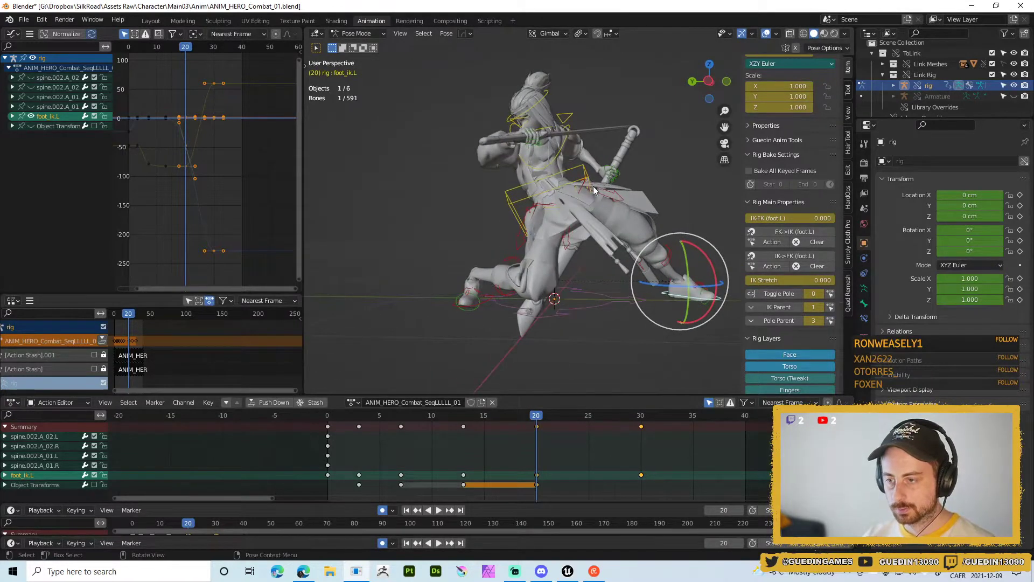
pyautogui.click(584, 195)
pyautogui.press('r')
pyautogui.press('r')
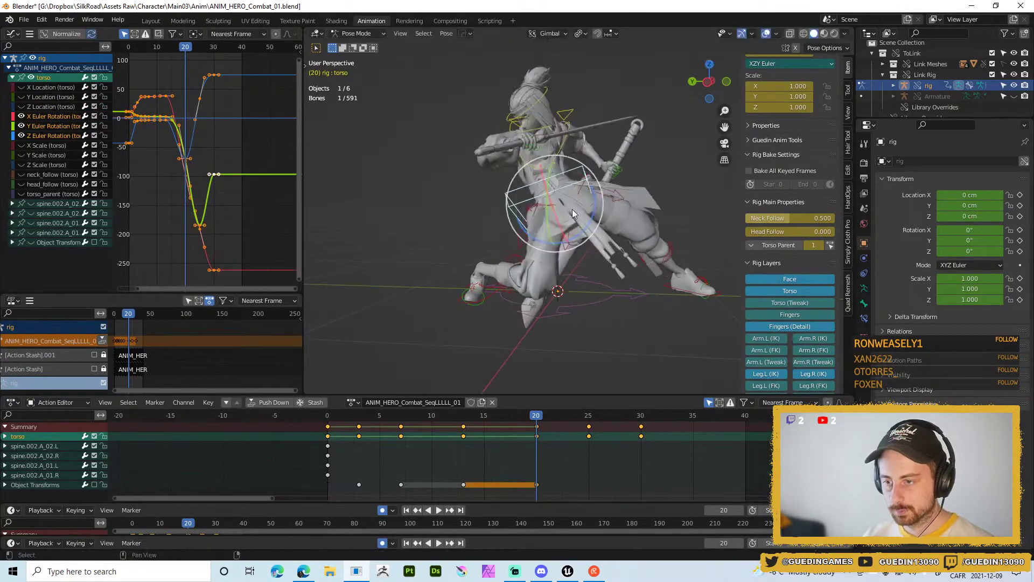
pyautogui.press('g')
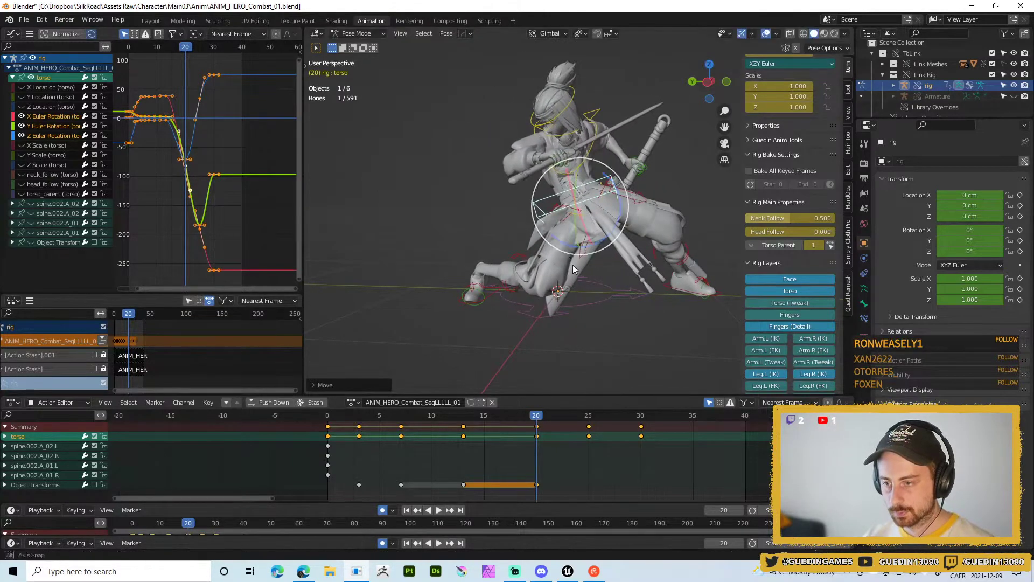
# - Inspect the frame 20 pose from other angles and fine-tune the torso control's position
pyautogui.moveTo(575, 269); pyautogui.dragTo(602, 277, button='middle')
pyautogui.scroll(-3, 602, 277)
pyautogui.moveTo(539, 418)
pyautogui.mouseDown()
pyautogui.moveTo(465, 418)
pyautogui.moveTo(539, 400)
pyautogui.mouseUp()
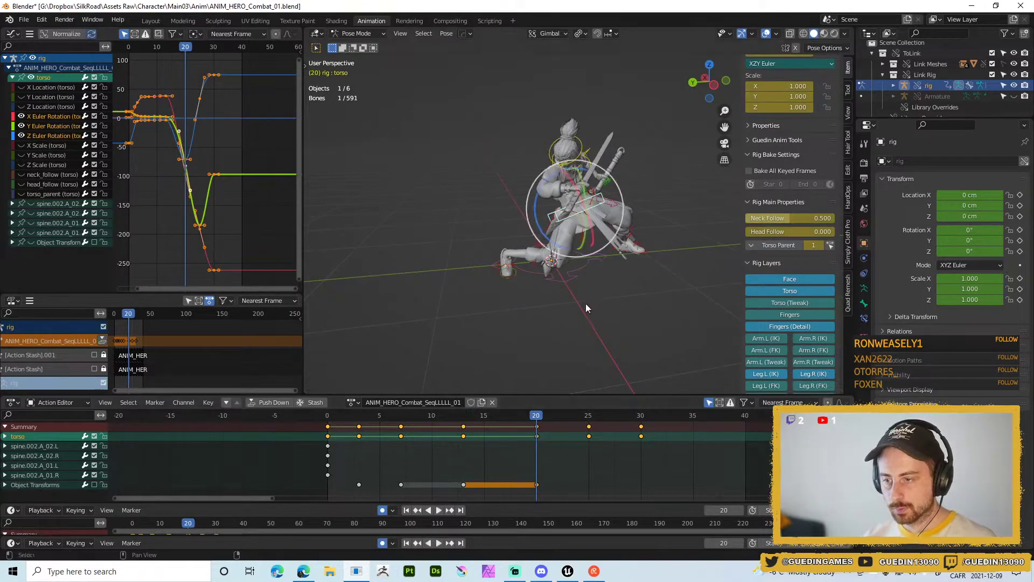
pyautogui.moveTo(586, 303); pyautogui.dragTo(666, 102, button='middle')
pyautogui.moveTo(621, 129); pyautogui.dragTo(628, 387, button='middle')
pyautogui.press('g')
pyautogui.click(624, 193)
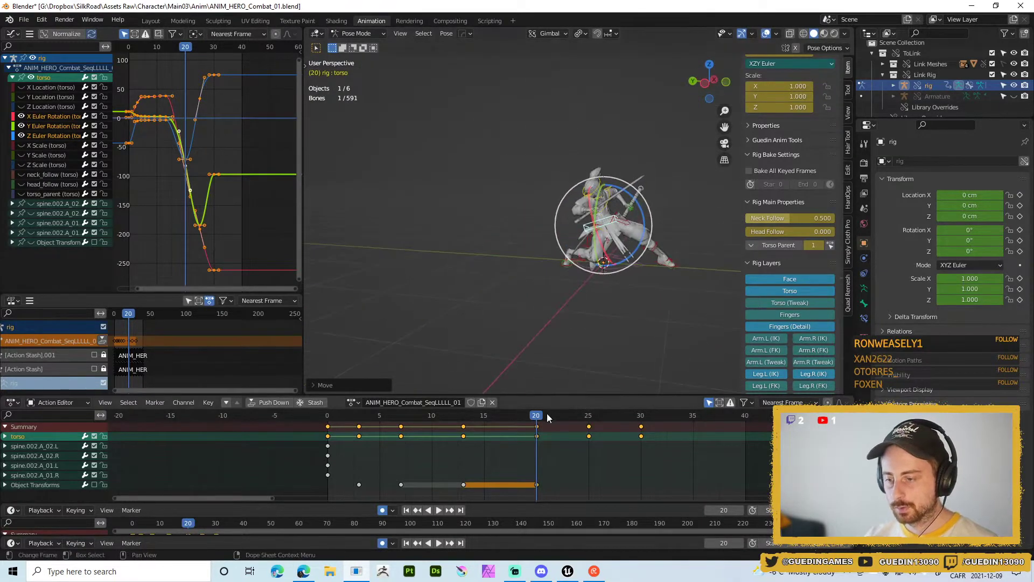
# - Select the chest control at frame 25 and twist it with free trackball rotation
pyautogui.moveTo(547, 413); pyautogui.dragTo(588, 415)
pyautogui.moveTo(619, 280); pyautogui.dragTo(635, 182, button='middle')
pyautogui.click(568, 225)
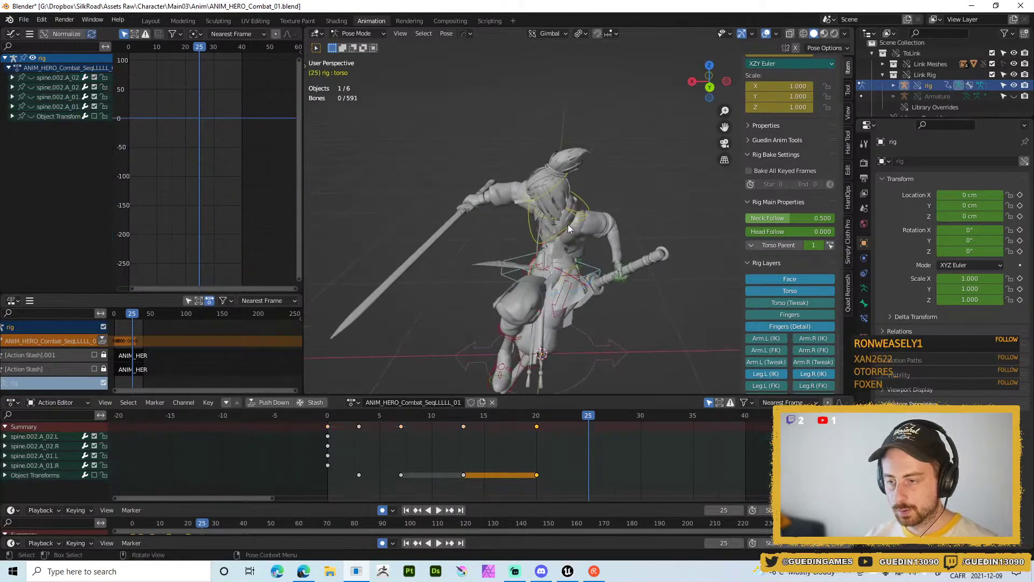
pyautogui.click(547, 238)
pyautogui.moveTo(554, 249); pyautogui.dragTo(665, 276, button='middle')
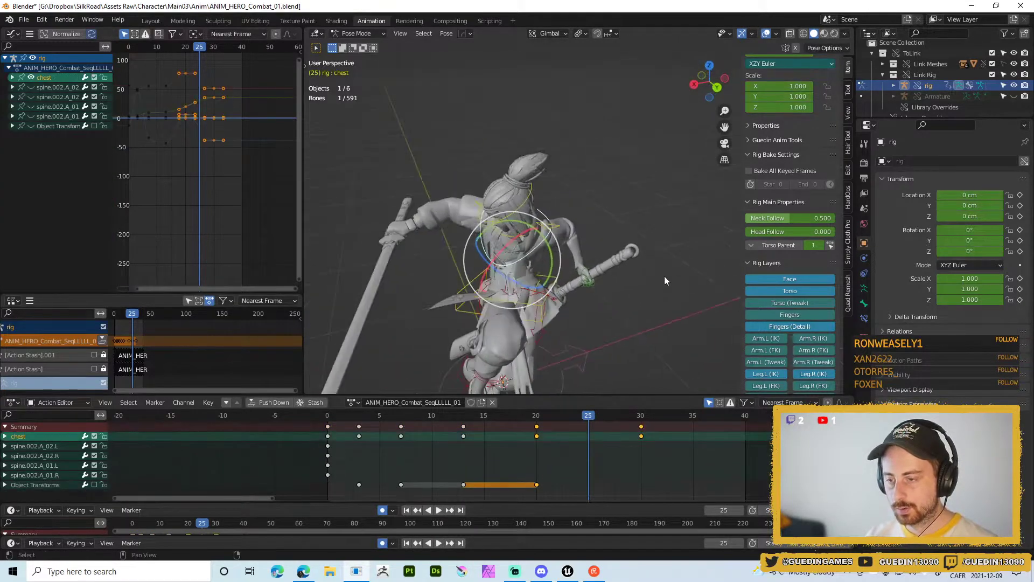
pyautogui.rightClick(579, 282)
pyautogui.moveTo(579, 282); pyautogui.dragTo(494, 263, button='middle')
pyautogui.press('r')
pyautogui.press('r')
pyautogui.click(484, 285)
pyautogui.moveTo(458, 206); pyautogui.dragTo(526, 295, button='middle')
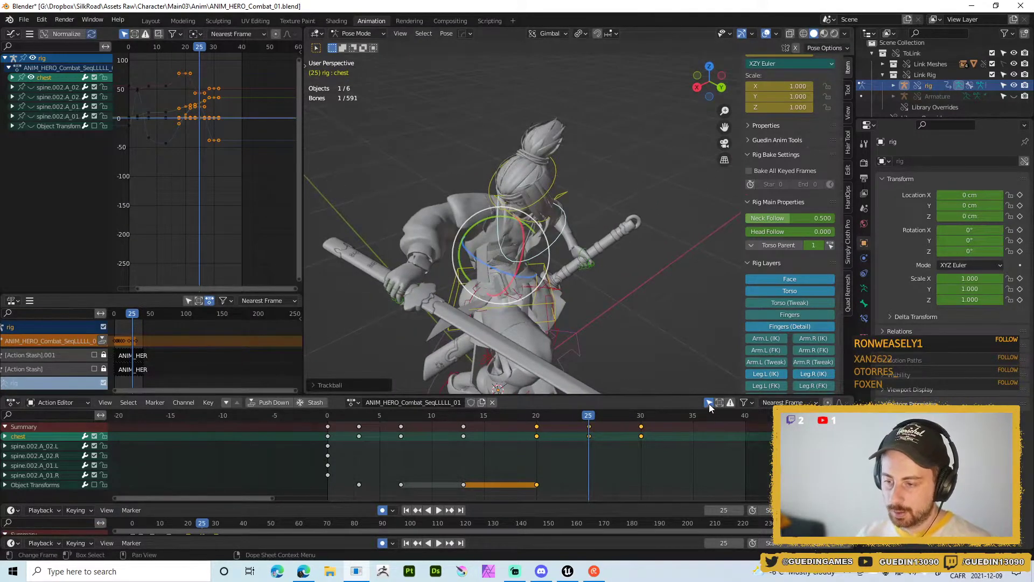
pyautogui.moveTo(491, 234); pyautogui.dragTo(729, 310, button='middle')
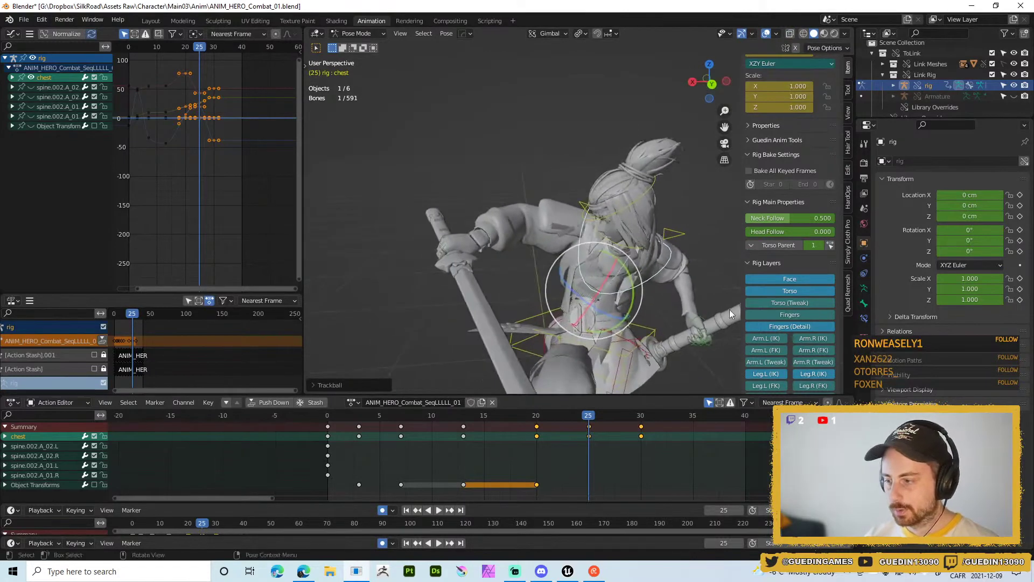
# - Show the right arm's FK controls and, with the gizmos hidden, select its forearm, upper arm and shoulder controls together
pyautogui.click(769, 351)
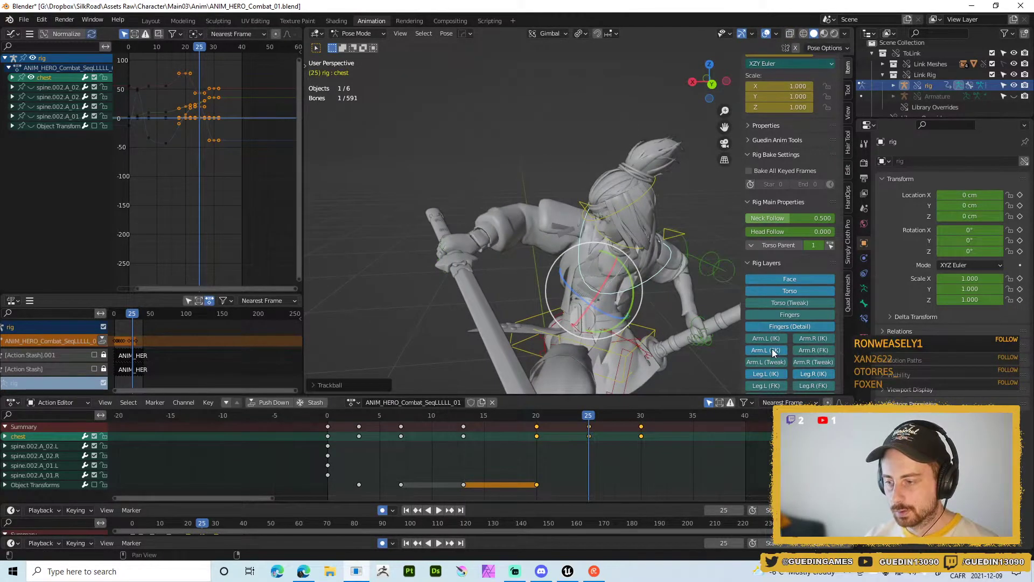
pyautogui.click(582, 208)
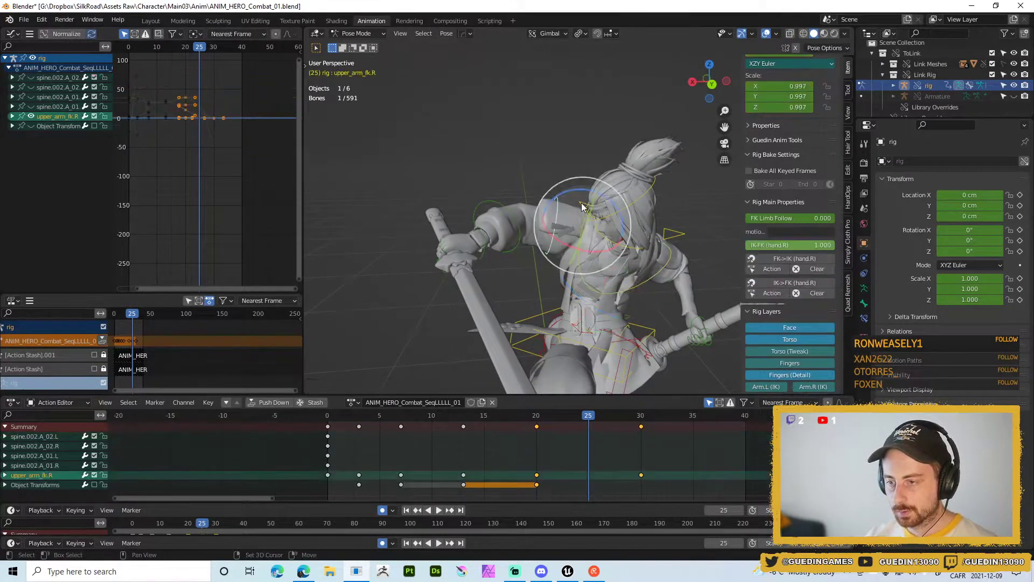
pyautogui.click(531, 221)
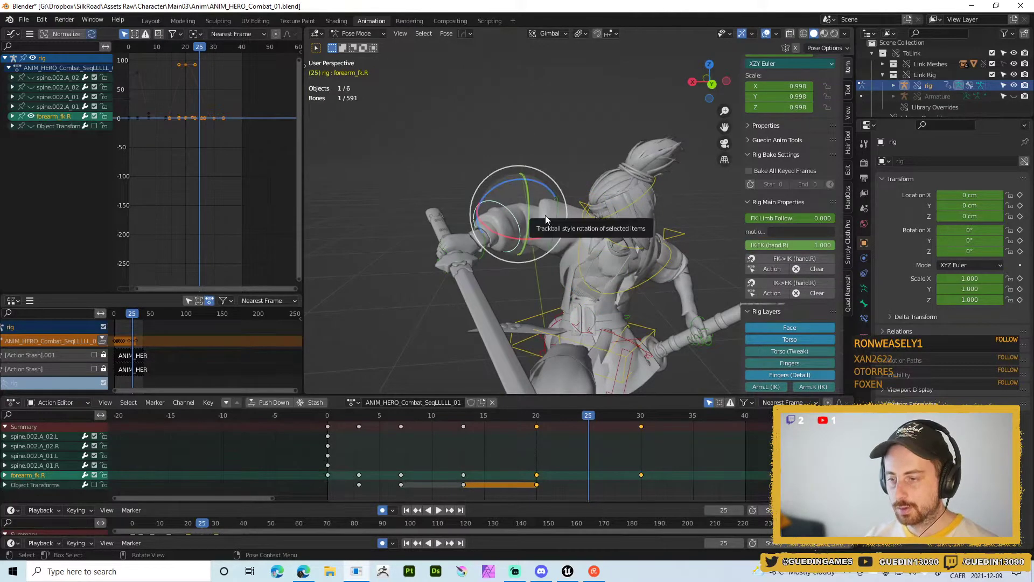
pyautogui.hotkey('ctrl', '`')
pyautogui.click(563, 224)
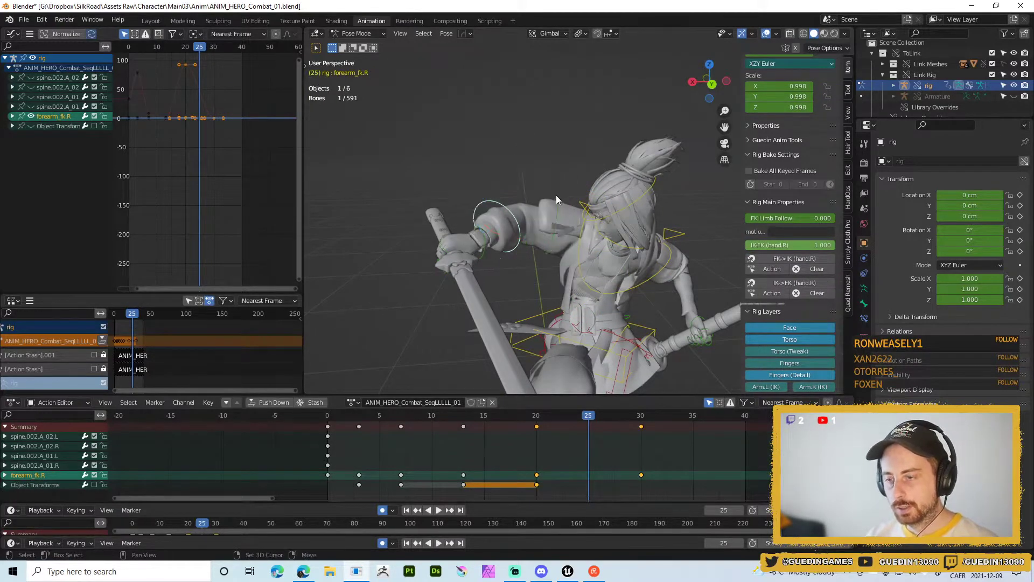
pyautogui.keyDown('shift'); pyautogui.click(557, 205); pyautogui.keyUp('shift')
pyautogui.moveTo(557, 205)
pyautogui.mouseDown(button='middle')
pyautogui.moveTo(591, 221)
pyautogui.moveTo(627, 215)
pyautogui.moveTo(593, 199)
pyautogui.moveTo(576, 205)
pyautogui.mouseUp(button='middle')
pyautogui.keyDown('shift'); pyautogui.click(592, 200); pyautogui.keyUp('shift')
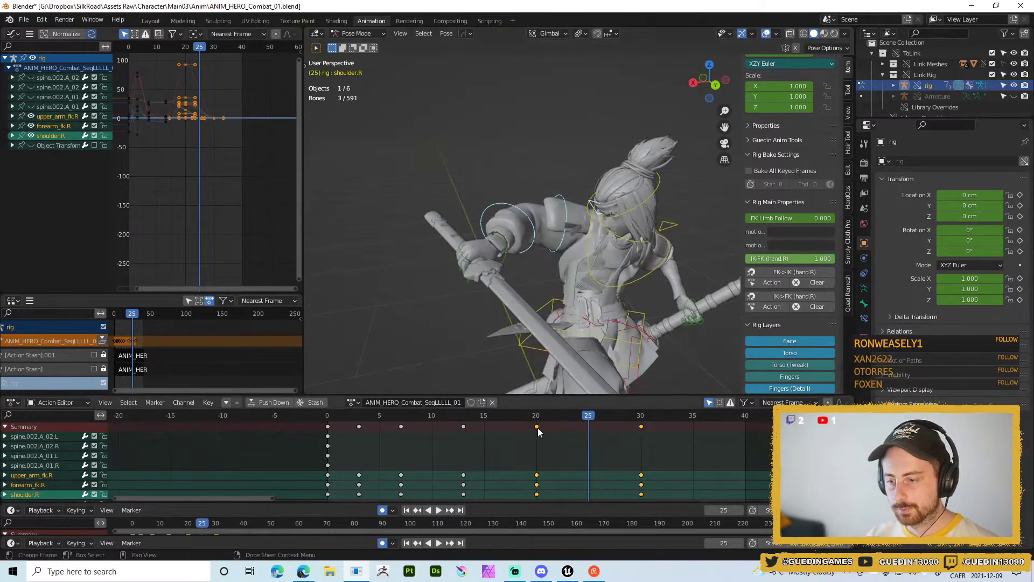
# - Try duplicating the right arm's frame 20 keys onto frame 30, preview the motion, and undo the copy
pyautogui.click(537, 427)
pyautogui.hotkey('shift', 'd')
pyautogui.click(648, 444)
pyautogui.press('space')
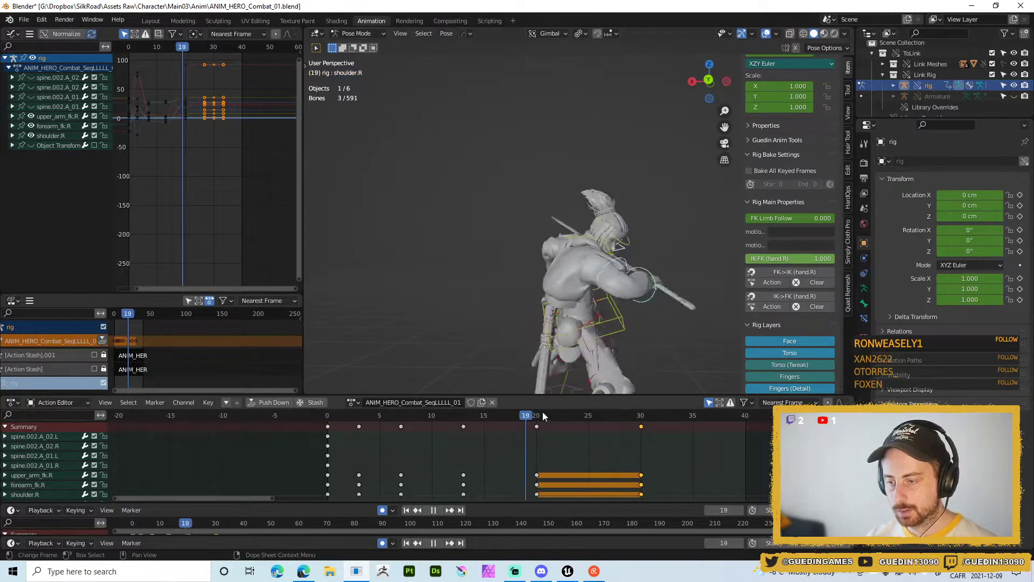
pyautogui.press('Escape')
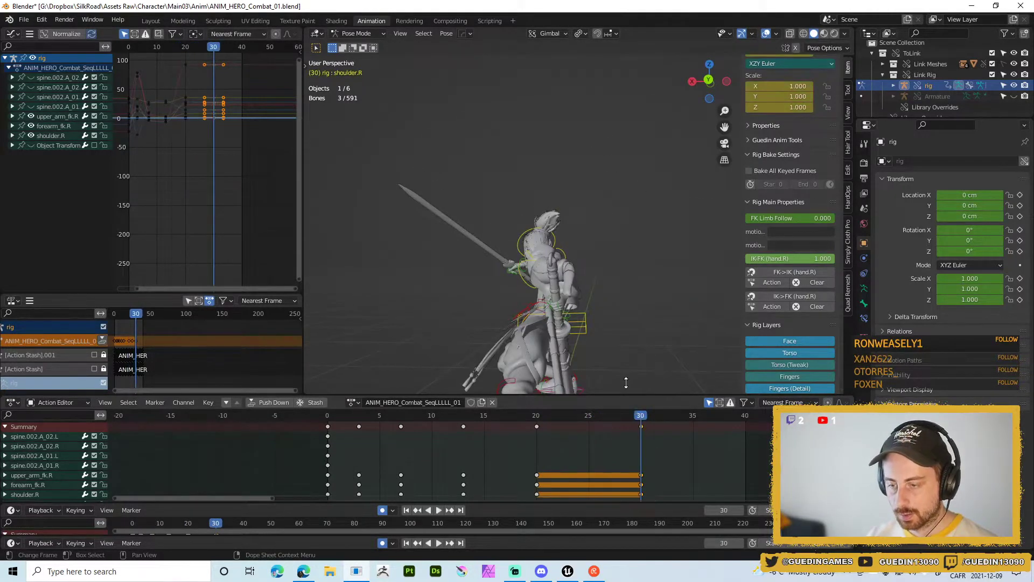
pyautogui.moveTo(544, 372); pyautogui.dragTo(468, 268, button='middle')
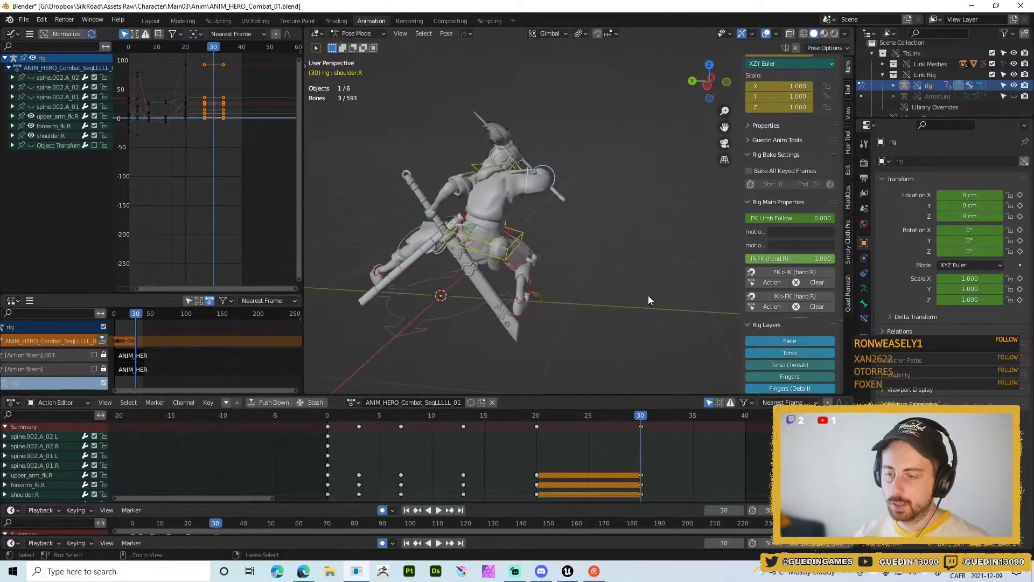
pyautogui.hotkey('ctrl', 'z')
pyautogui.moveTo(515, 332); pyautogui.dragTo(484, 259, button='middle')
pyautogui.hotkey('ctrl', 'z')
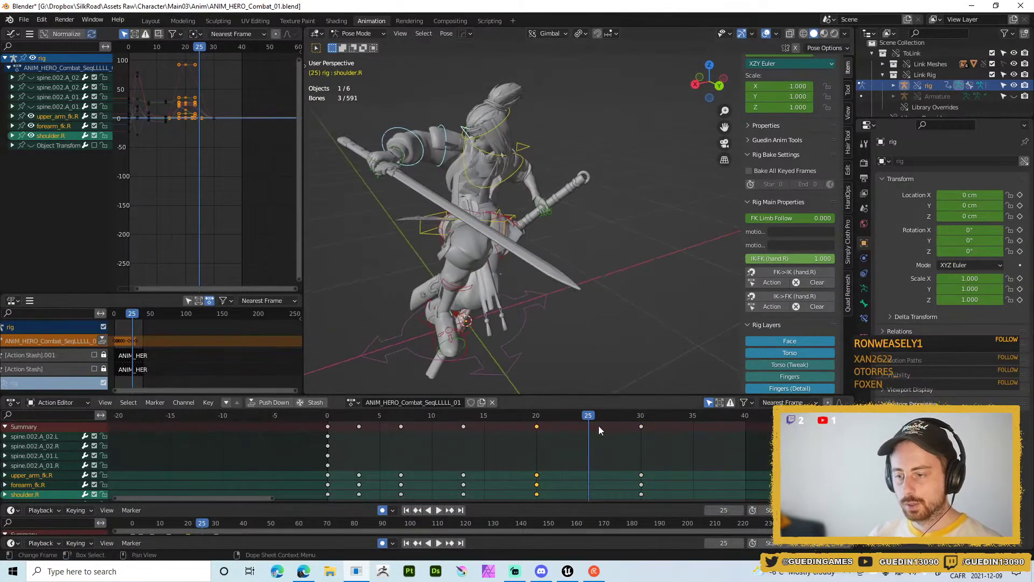
# - Duplicate the right forearm, upper arm and shoulder keys from frame 20 to frame 25 and play the motion from frame 20
pyautogui.hotkey('shift', 'd')
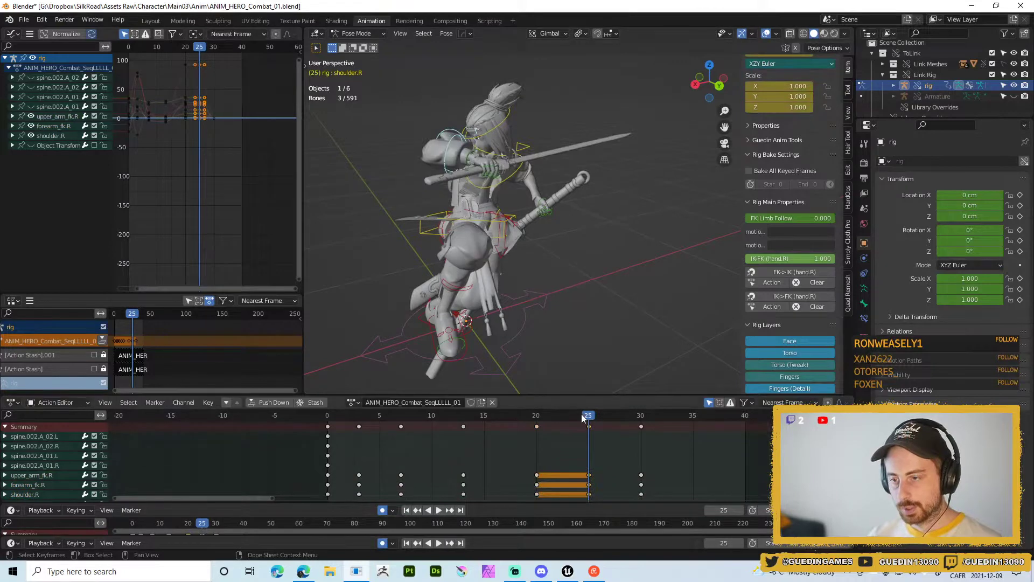
pyautogui.moveTo(590, 419); pyautogui.dragTo(536, 418)
pyautogui.press('space')
pyautogui.hotkey('shift', 'alt', 'z')
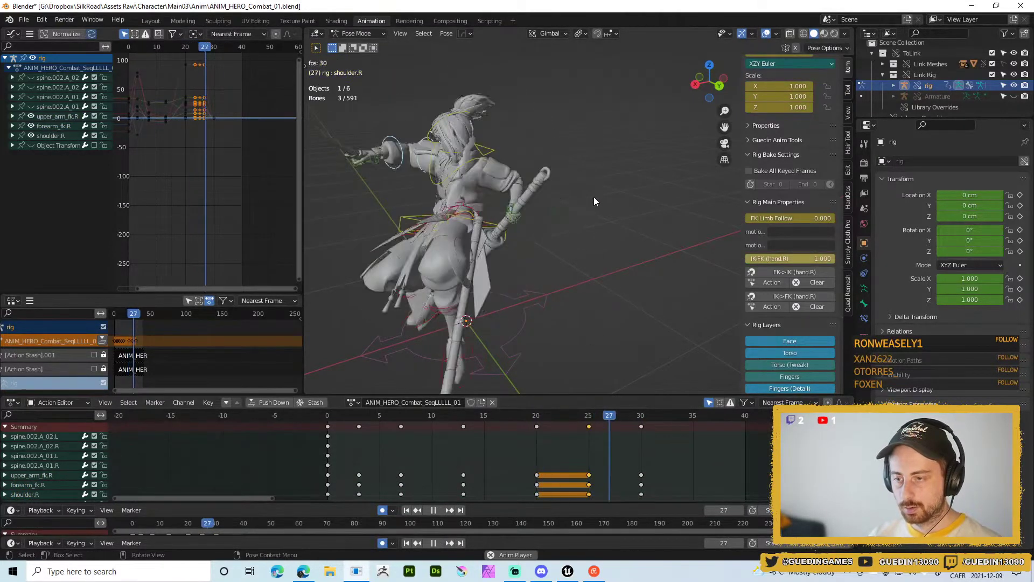
# - Watch the looping motion from other angles and stop the playback
pyautogui.scroll(-4, 462, 208)
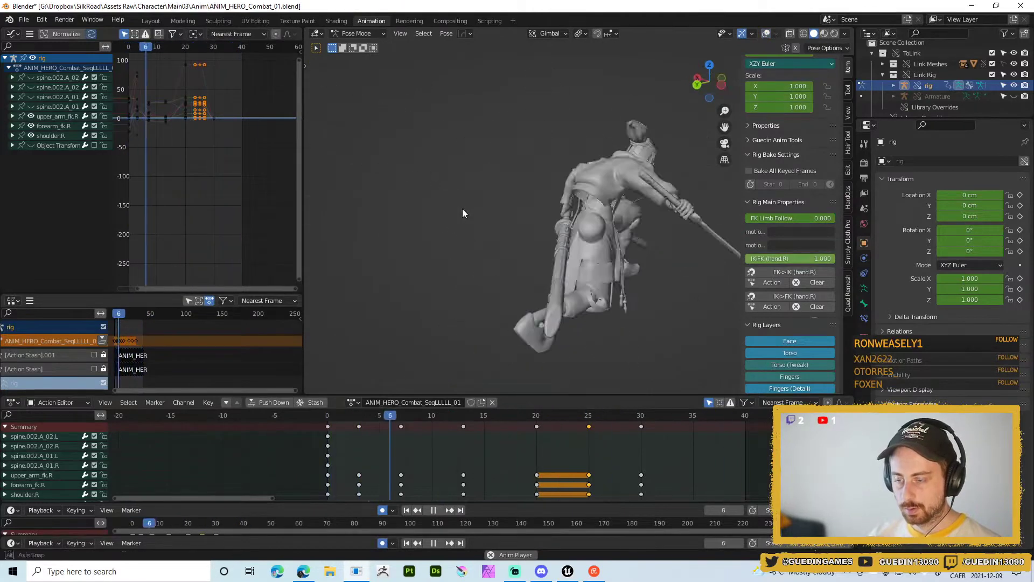
pyautogui.moveTo(456, 147); pyautogui.dragTo(509, 203, button='middle')
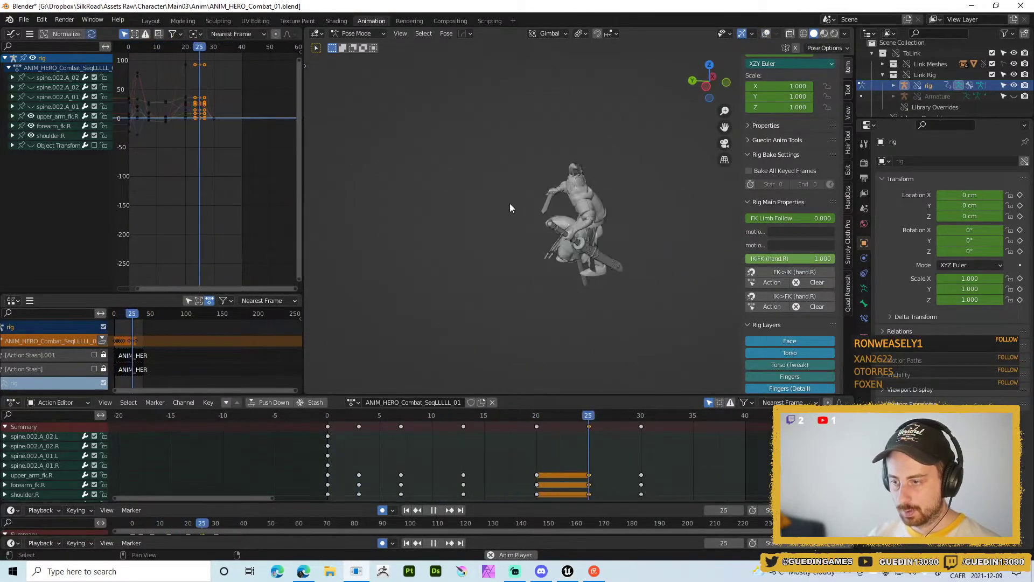
pyautogui.hotkey('shift', 'space')
pyautogui.click(511, 138)
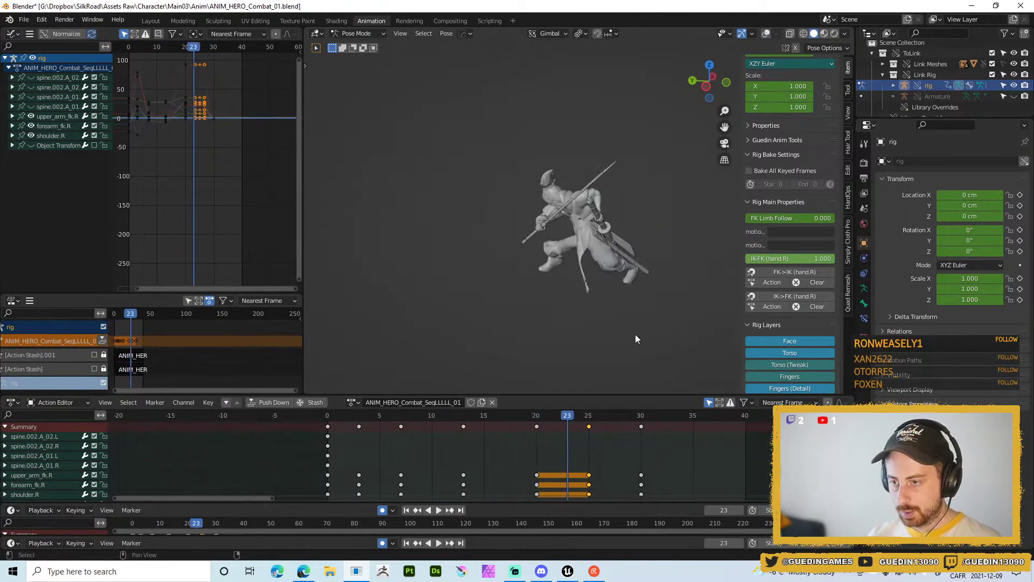
# - Go to frame 30, show the viewport overlays, and rotate the chest control
pyautogui.click(640, 419)
pyautogui.moveTo(614, 302); pyautogui.dragTo(531, 116, button='middle')
pyautogui.hotkey('shift', 'alt', 'z')
pyautogui.scroll(3, 558, 234)
pyautogui.click(522, 258)
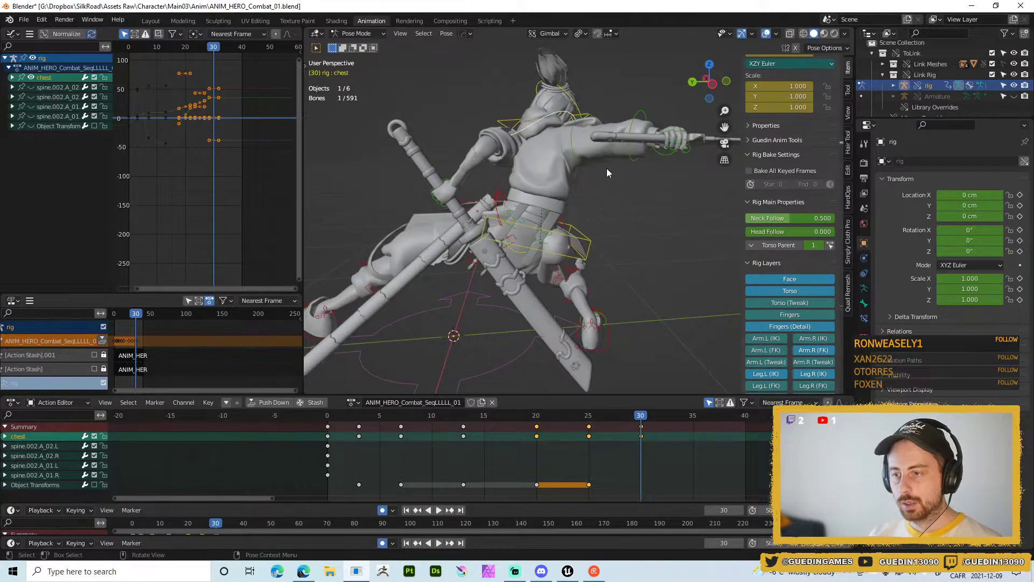
pyautogui.press('r')
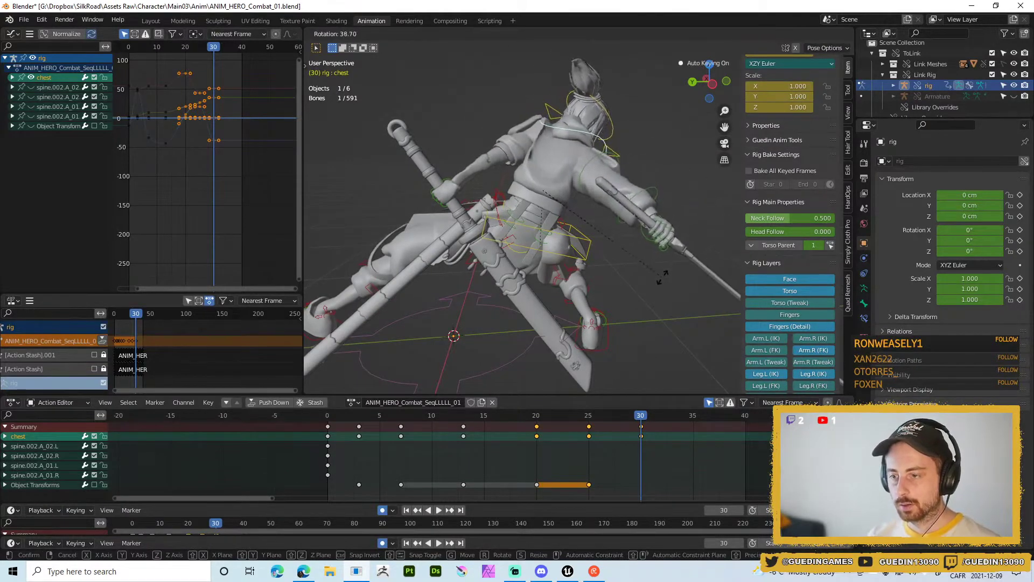
pyautogui.click(616, 169)
pyautogui.click(623, 176)
pyautogui.moveTo(623, 177); pyautogui.dragTo(630, 223, button='middle')
# - Select the right upper arm FK control at frame 30 and rotate it to re-aim the sword arm
pyautogui.click(571, 188)
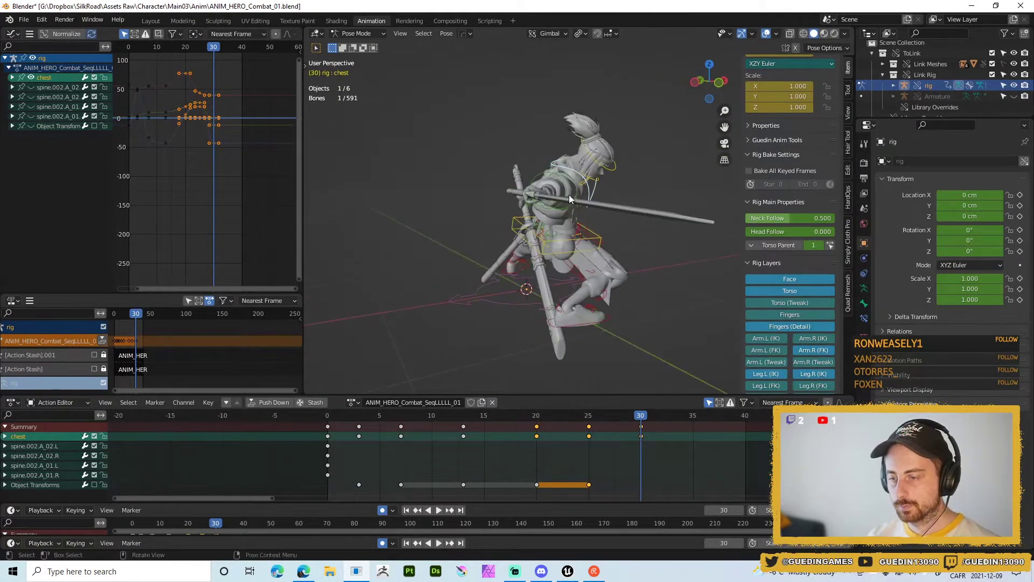
pyautogui.moveTo(569, 195)
pyautogui.mouseDown(button='middle')
pyautogui.moveTo(508, 179)
pyautogui.moveTo(571, 189)
pyautogui.moveTo(568, 209)
pyautogui.mouseUp(button='middle')
pyautogui.click(555, 179)
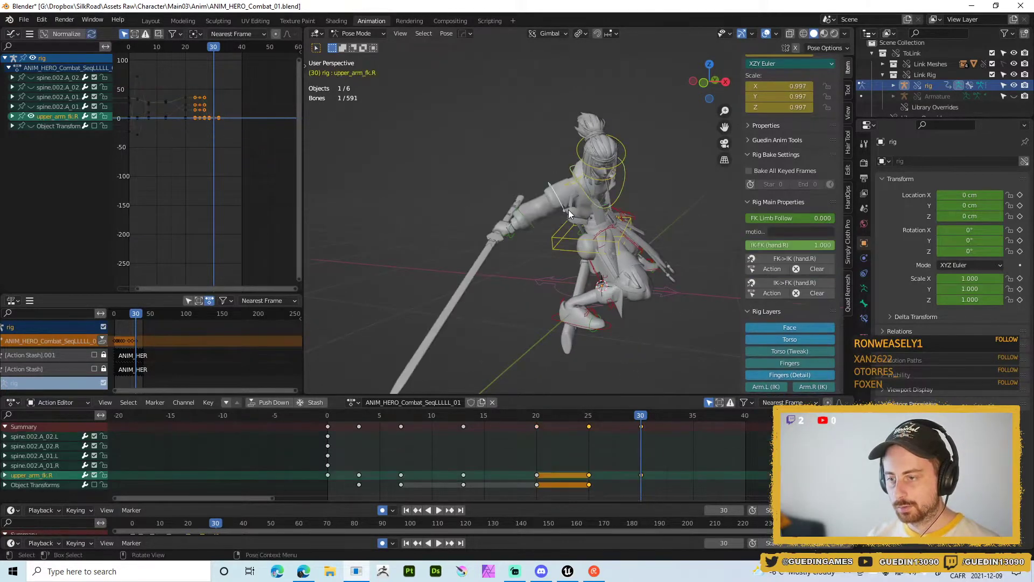
pyautogui.press('r')
pyautogui.click(651, 237)
pyautogui.press('r')
pyautogui.press('r')
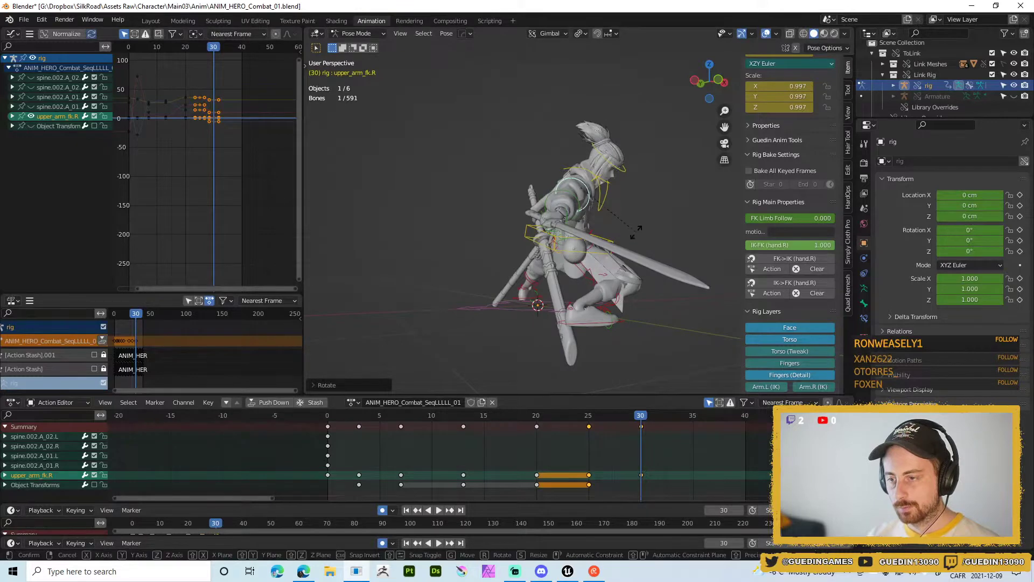
pyautogui.rightClick(637, 230)
# - Rotate the right shoulder control at frame 30, and readjust the right upper arm FK control with trackball rotation
pyautogui.click(596, 182)
pyautogui.press('r')
pyautogui.press('r')
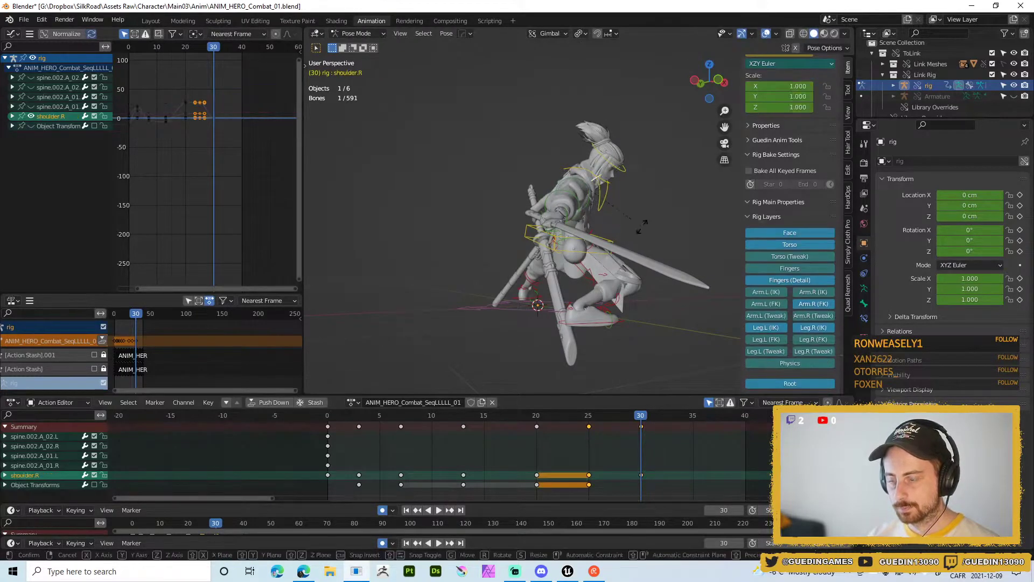
pyautogui.click(577, 180)
pyautogui.press('r')
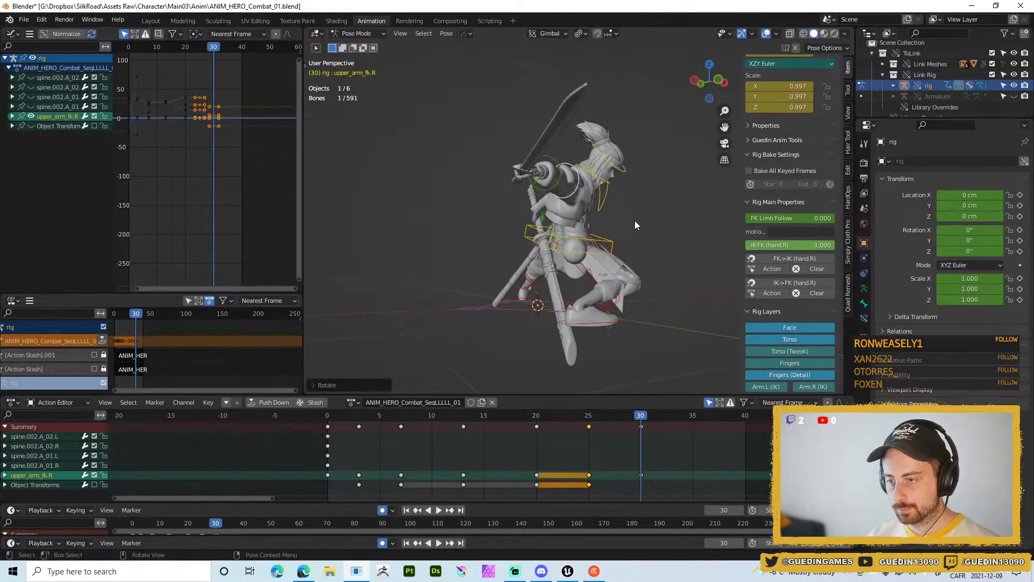
pyautogui.press('r')
pyautogui.press('r')
pyautogui.click(639, 225)
pyautogui.moveTo(639, 224); pyautogui.dragTo(674, 222, button='middle')
# - Rotate the neck control at frame 30 and turn the head control with trackball rotation
pyautogui.click(610, 175)
pyautogui.press('r')
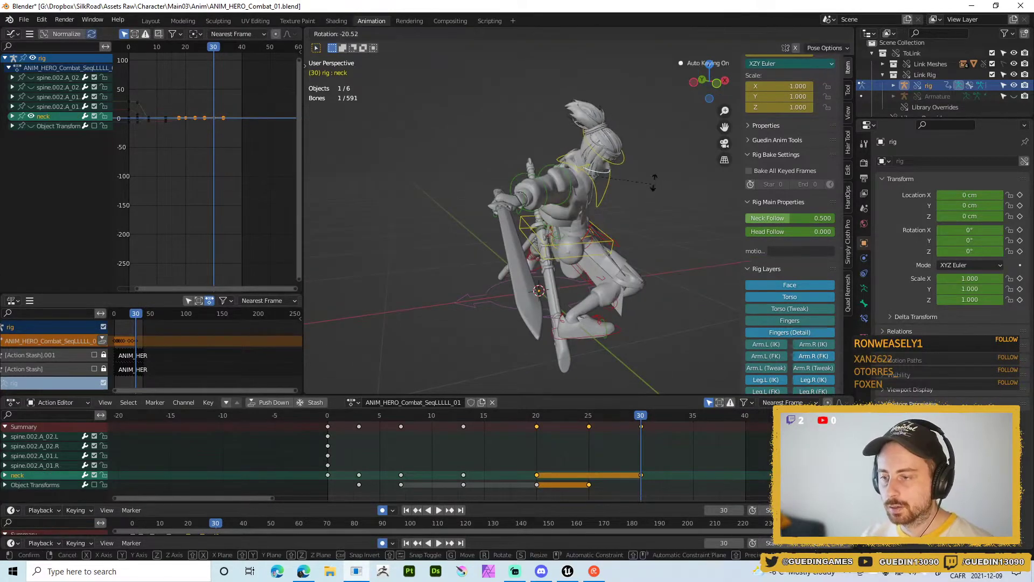
pyautogui.click(607, 164)
pyautogui.moveTo(640, 168); pyautogui.dragTo(644, 197, button='middle')
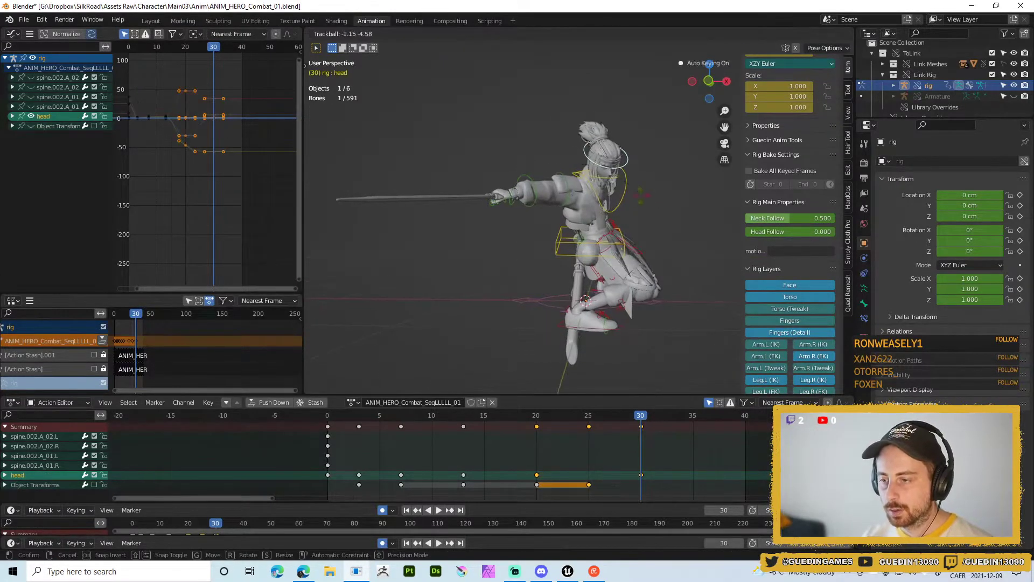
# - Select the chest control at frame 30 and adjust its rotation slightly
pyautogui.click(626, 201)
pyautogui.press('r')
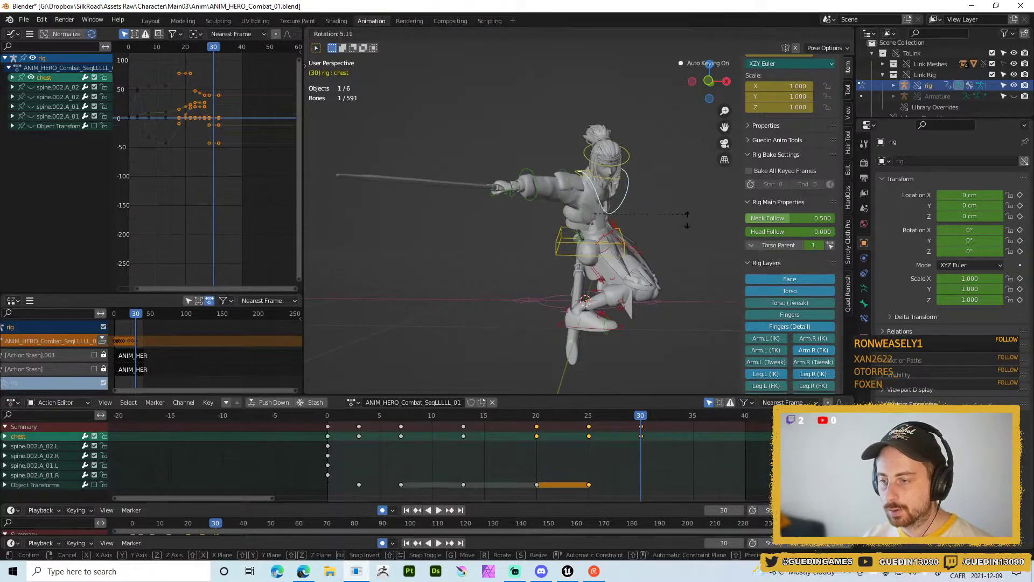
pyautogui.moveTo(586, 203); pyautogui.dragTo(615, 228, button='middle')
# - Select the right shoulder control at frame 30 and refine its angle with plain and trackball rotation
pyautogui.click(572, 168)
pyautogui.click(616, 172)
pyautogui.press('r')
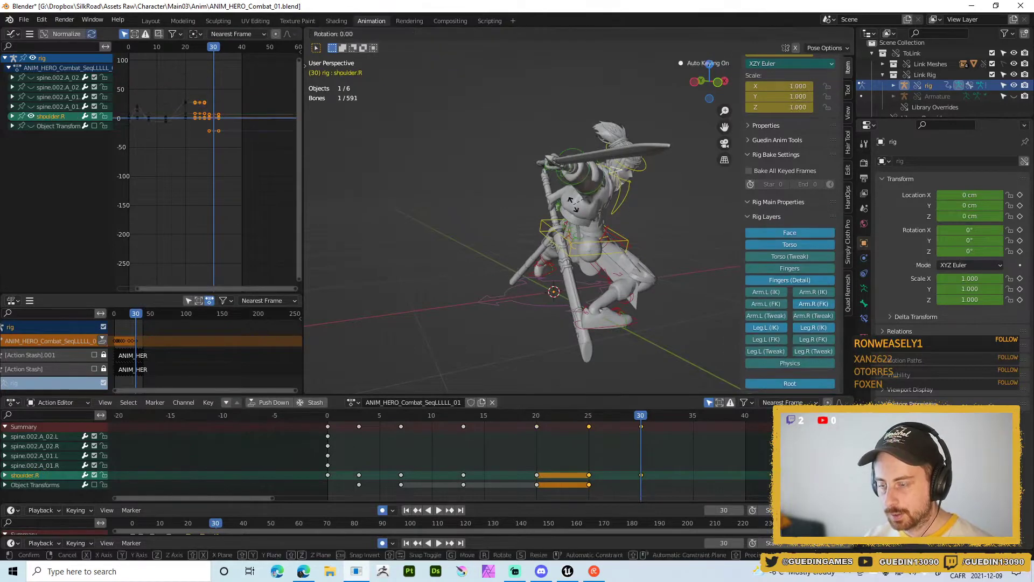
pyautogui.moveTo(596, 211); pyautogui.dragTo(580, 183, button='middle')
pyautogui.press('r')
pyautogui.press('r')
pyautogui.click(651, 226)
# - Select the chest control at frame 30 and twist it with free trackball rotation
pyautogui.click(581, 182)
pyautogui.press('r')
pyautogui.press('r')
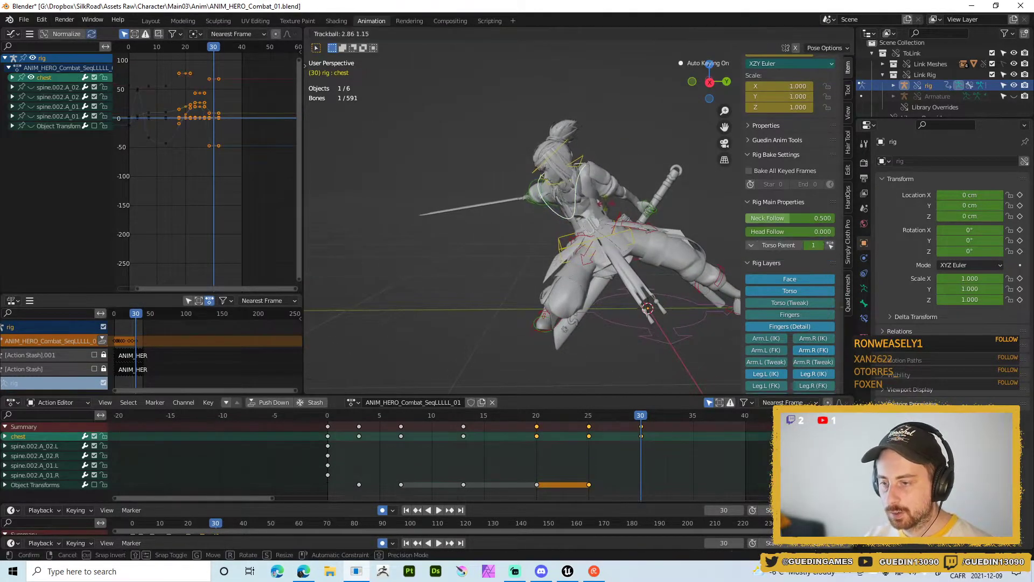
pyautogui.rightClick(605, 208)
# - Select the torso control at frame 30 and adjust the hip angle with plain and trackball rotation
pyautogui.moveTo(606, 208); pyautogui.dragTo(625, 186, button='middle')
pyautogui.scroll(6, 594, 258)
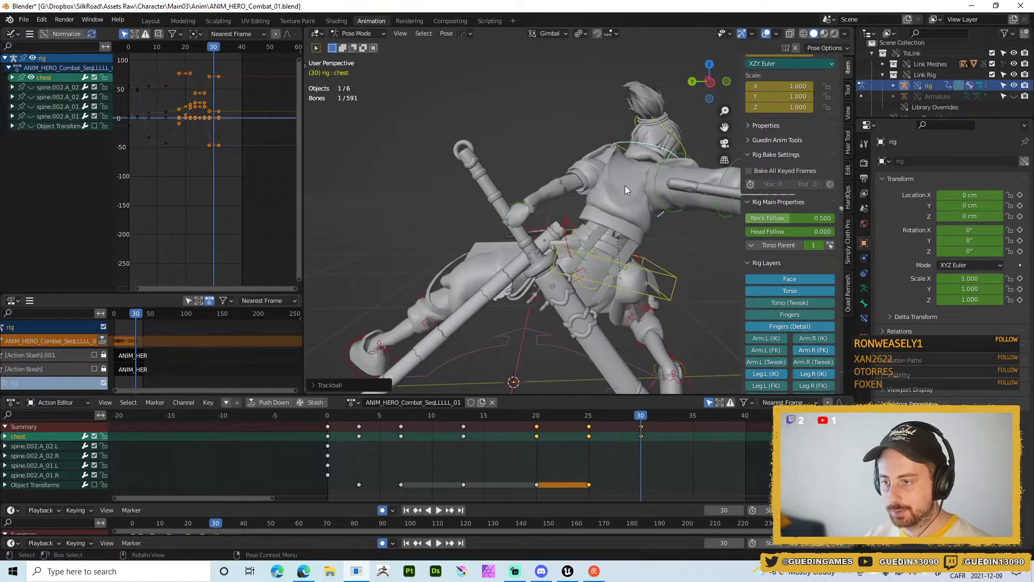
pyautogui.click(641, 305)
pyautogui.moveTo(642, 304); pyautogui.dragTo(667, 296, button='middle')
pyautogui.press('r')
pyautogui.click(612, 334)
pyautogui.moveTo(612, 334); pyautogui.dragTo(559, 189, button='middle')
pyautogui.press('r')
pyautogui.press('r')
pyautogui.click(597, 322)
# - Select the right foot IK control at frame 30 and shift its position
pyautogui.moveTo(588, 239); pyautogui.dragTo(546, 320, button='middle')
pyautogui.click(525, 357)
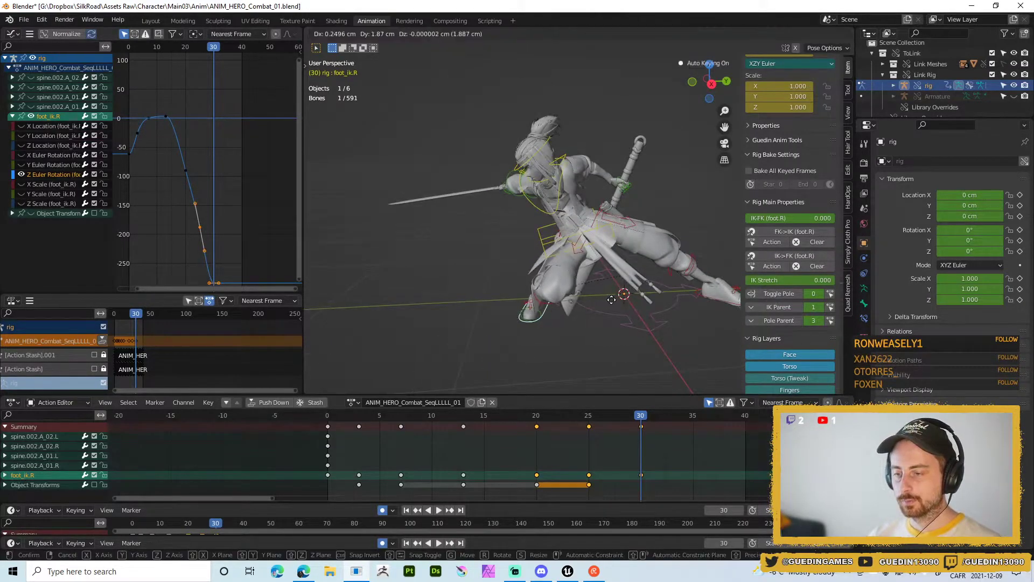
pyautogui.click(639, 303)
# - Reselect the chest control at frame 30 and readjust its twist with trackball rotation
pyautogui.moveTo(640, 302); pyautogui.dragTo(557, 289, button='middle')
pyautogui.click(566, 161)
pyautogui.click(565, 183)
pyautogui.press('r')
pyautogui.press('r')
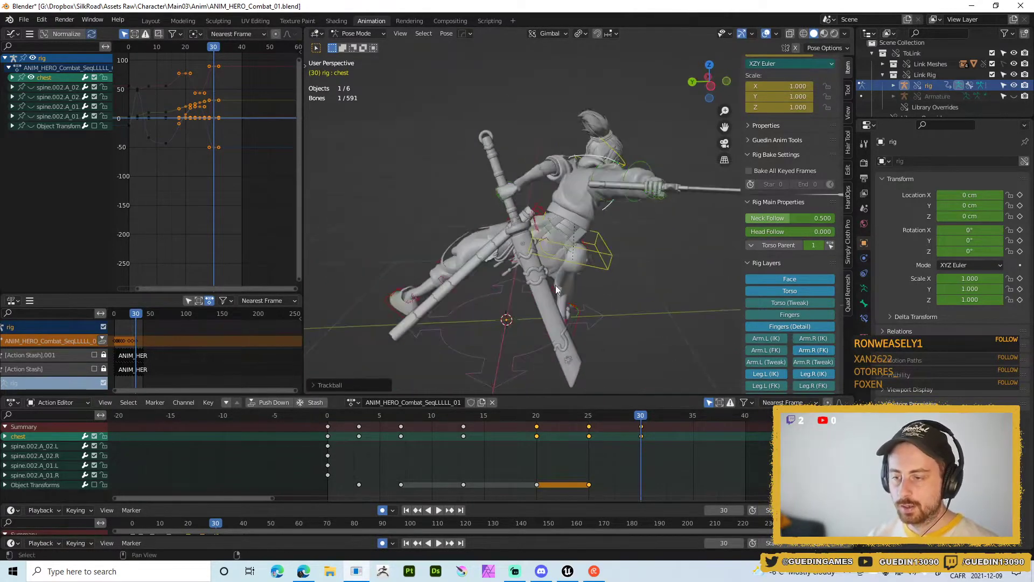
# - Show the Physics controls, rotate Sword_Holster_Back_01 by about -25° at frame 30, and refine it with trackball rotation
pyautogui.scroll(-2, 789, 361)
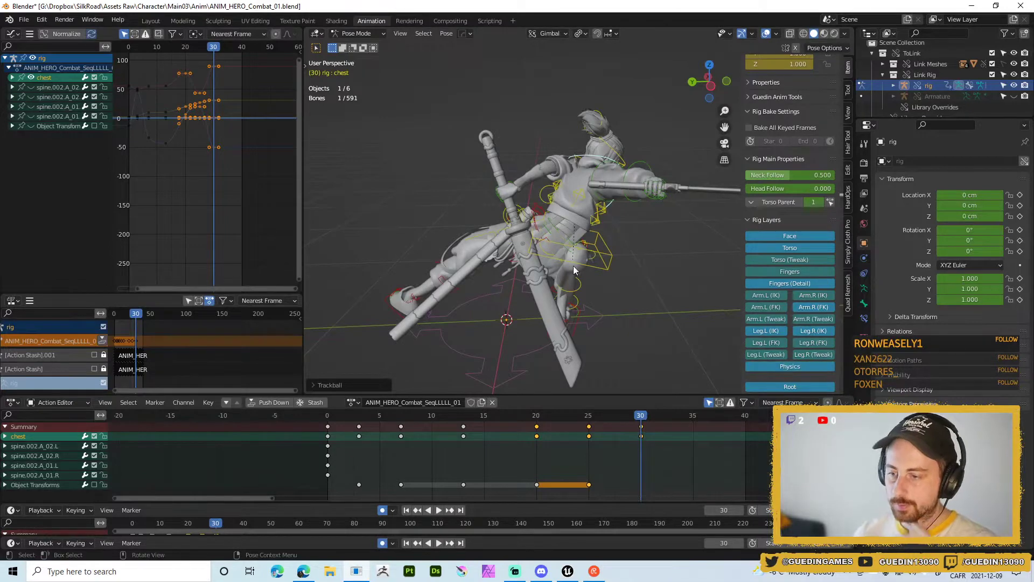
pyautogui.moveTo(474, 191); pyautogui.dragTo(499, 256, button='middle')
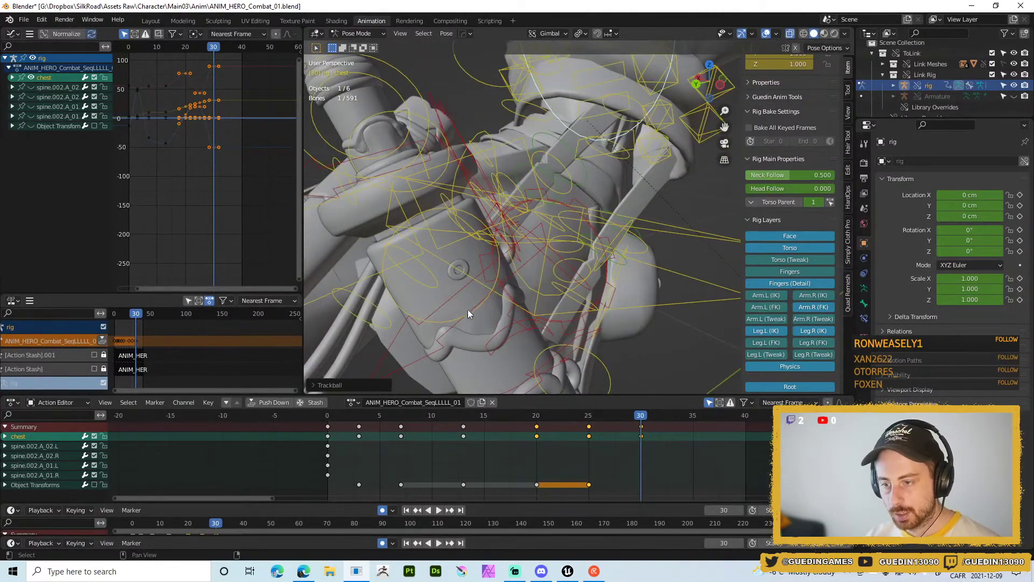
pyautogui.click(483, 306)
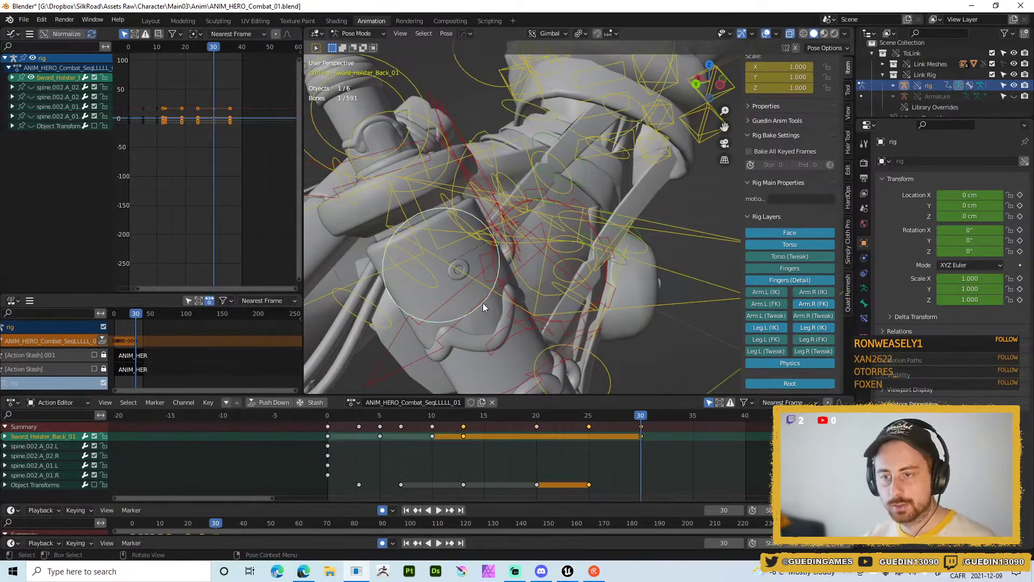
pyautogui.moveTo(483, 302); pyautogui.dragTo(582, 253, button='middle')
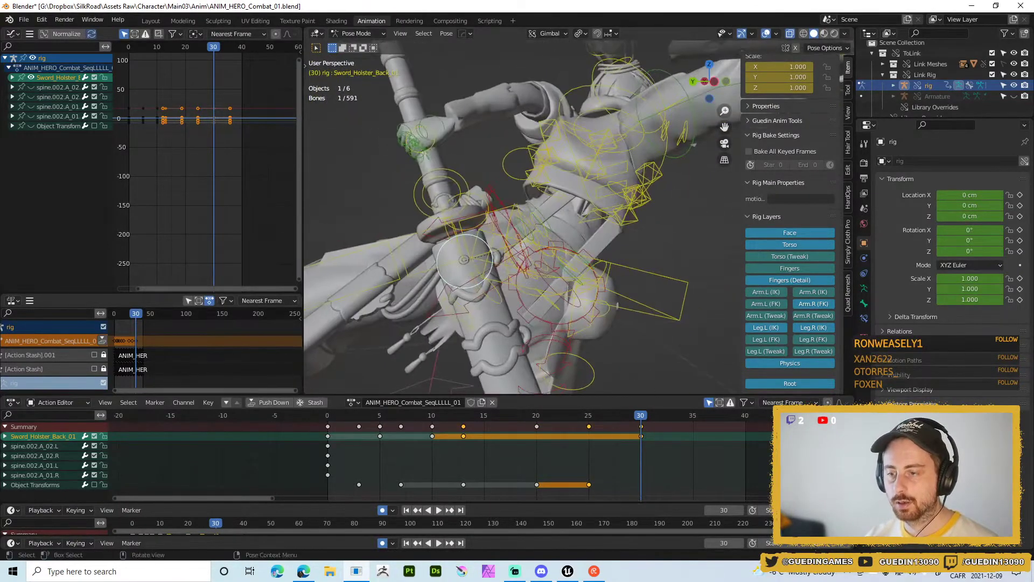
pyautogui.press('r')
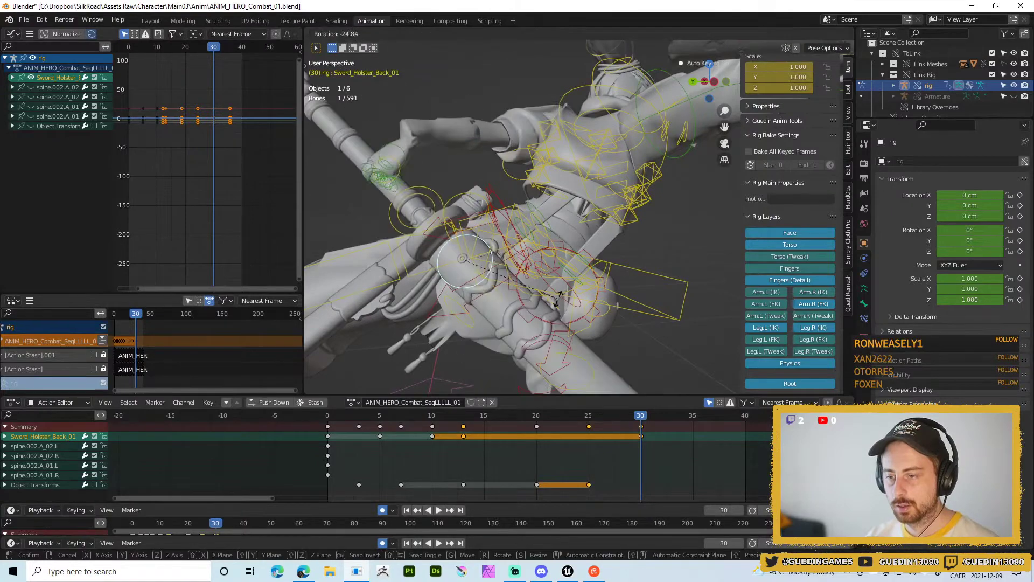
pyautogui.click(558, 300)
pyautogui.press('r')
pyautogui.press('r')
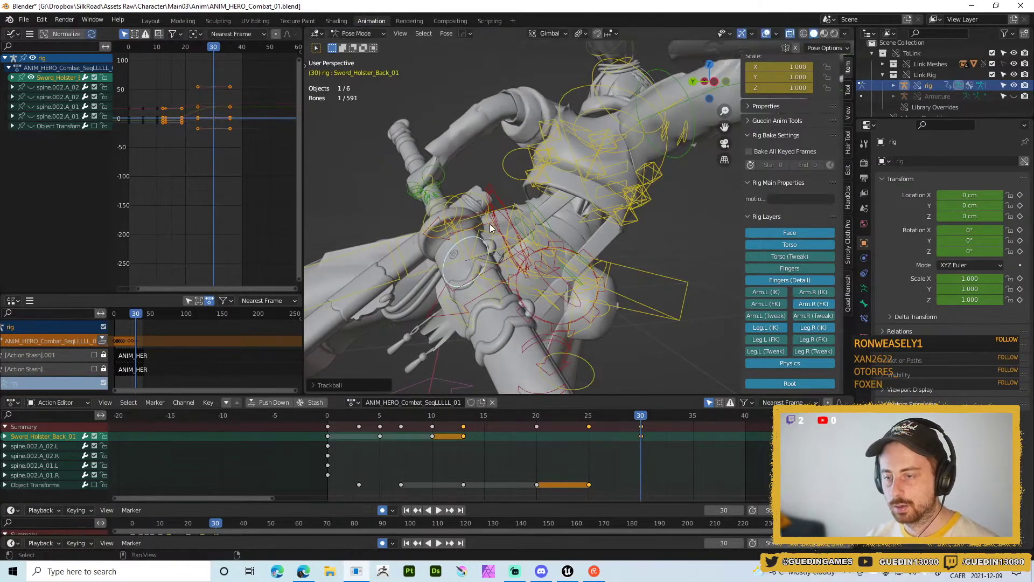
pyautogui.moveTo(491, 229); pyautogui.dragTo(470, 175, button='middle')
# - Hide the overlays and play the combat motion repeatedly, examining the poses up to frame 30 from several angles
pyautogui.hotkey('shift', 'alt', 'z')
pyautogui.click(566, 129)
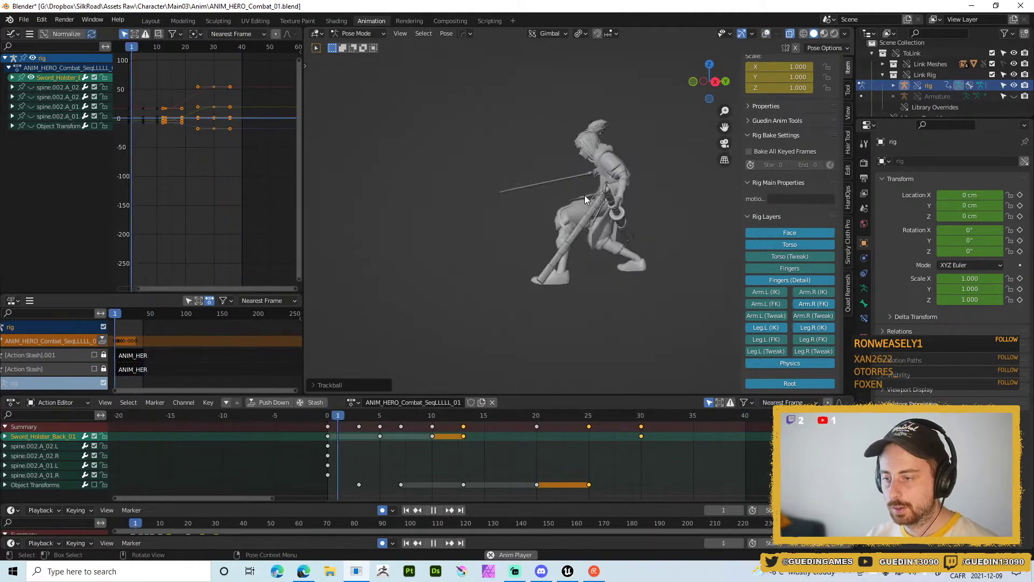
pyautogui.moveTo(585, 196); pyautogui.dragTo(490, 211, button='middle')
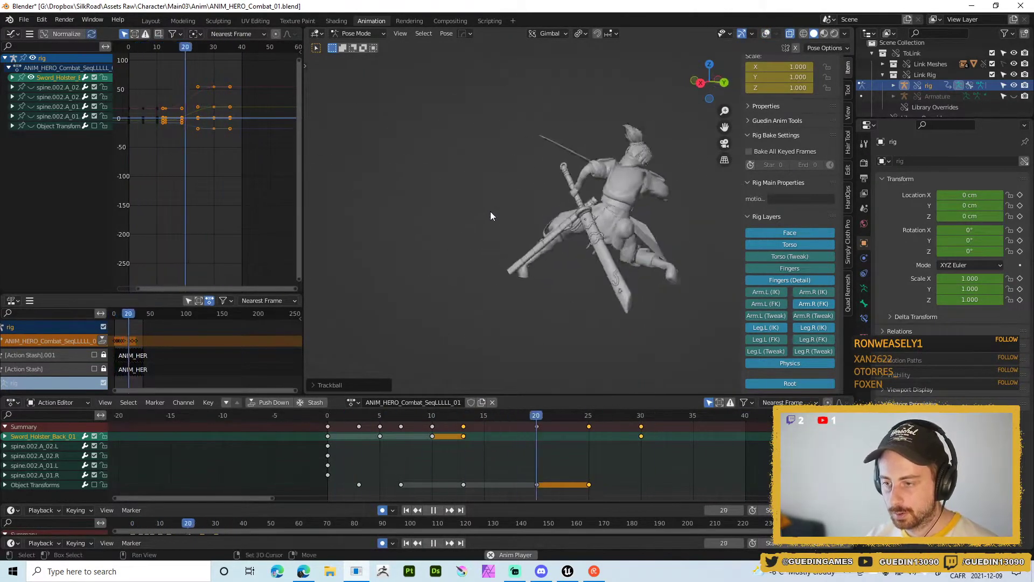
pyautogui.hotkey('shift', 'space')
pyautogui.click(491, 156)
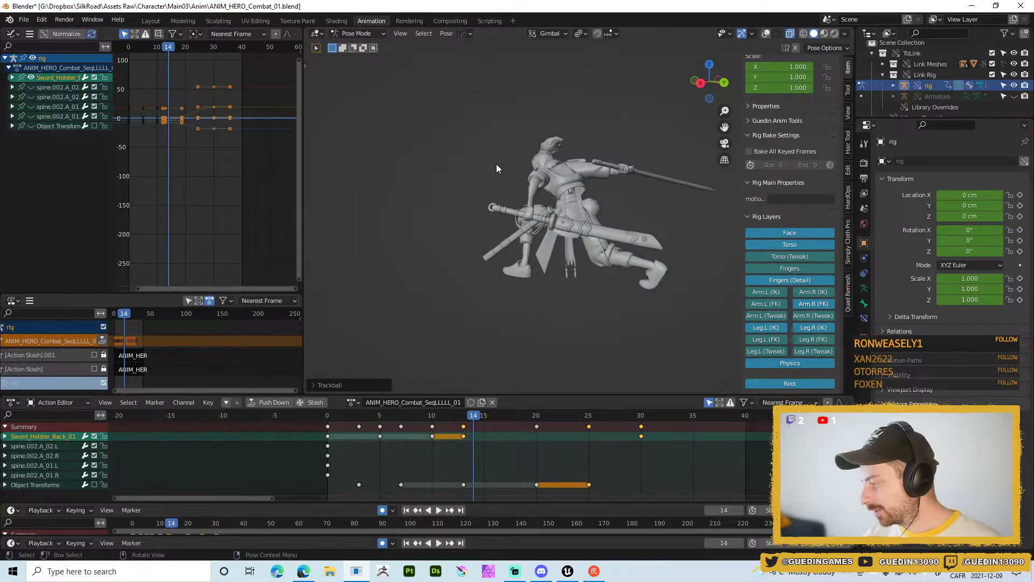
pyautogui.moveTo(558, 121); pyautogui.dragTo(515, 419, button='middle')
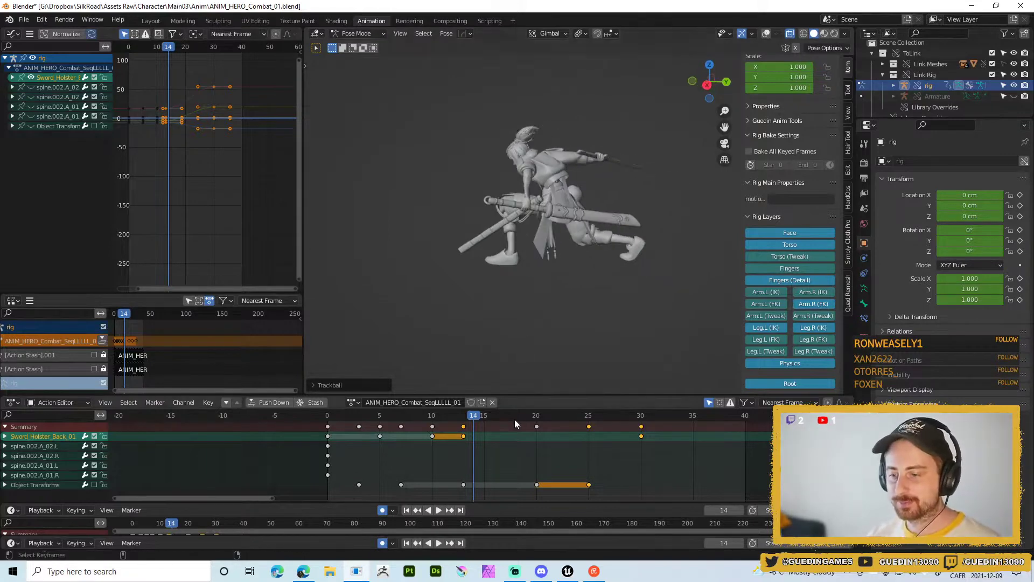
pyautogui.press('space')
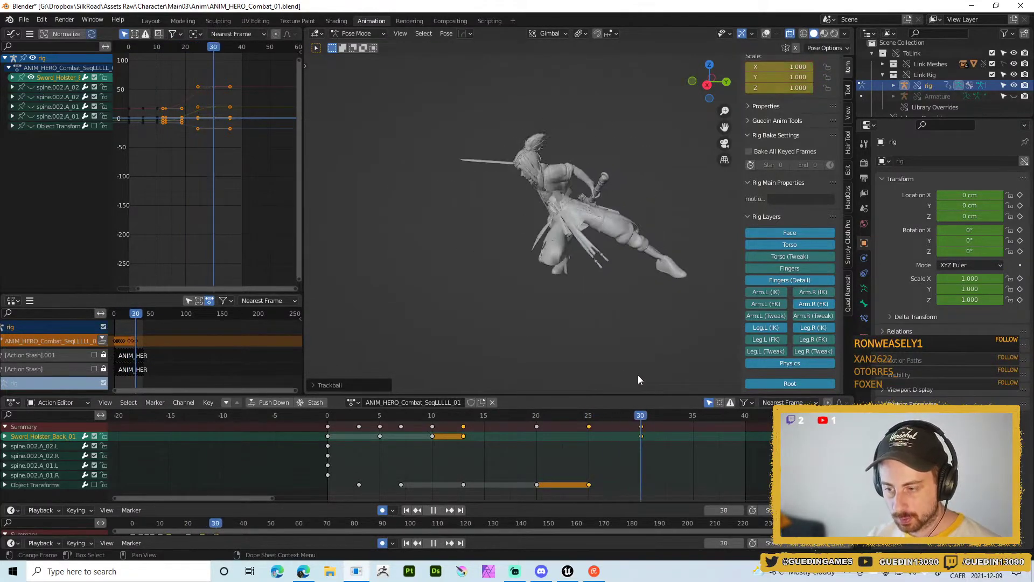
pyautogui.press('space')
pyautogui.moveTo(670, 251); pyautogui.dragTo(504, 223, button='middle')
pyautogui.press('space')
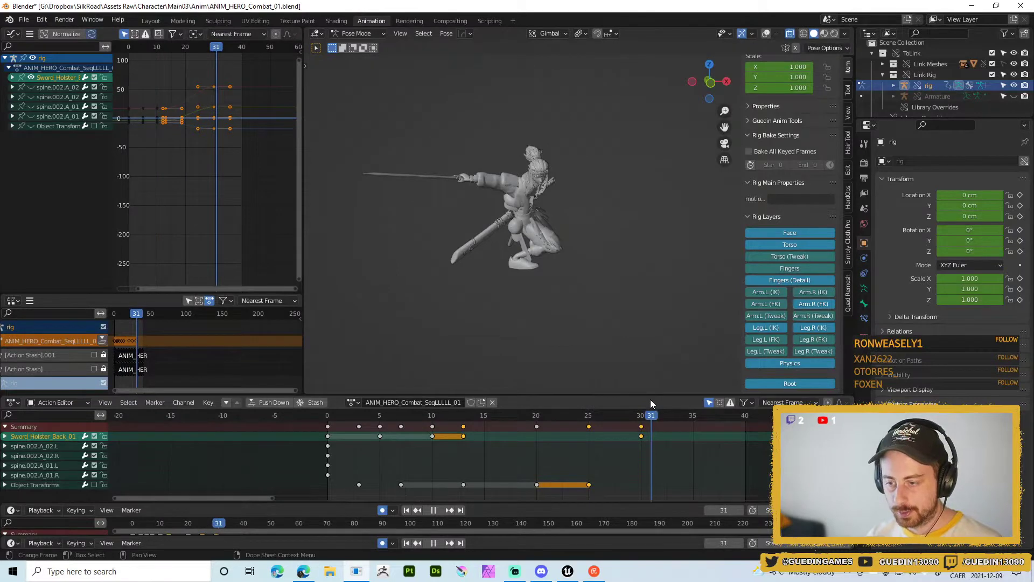
pyautogui.press('Escape')
# - Show the overlays with X-ray off, and move the torso control backward and down about 11 cm at frame 30 in the right orthographic view
pyautogui.moveTo(576, 351); pyautogui.dragTo(555, 262, button='middle')
pyautogui.scroll(3, 567, 208)
pyautogui.hotkey('shift', 'alt', 'z')
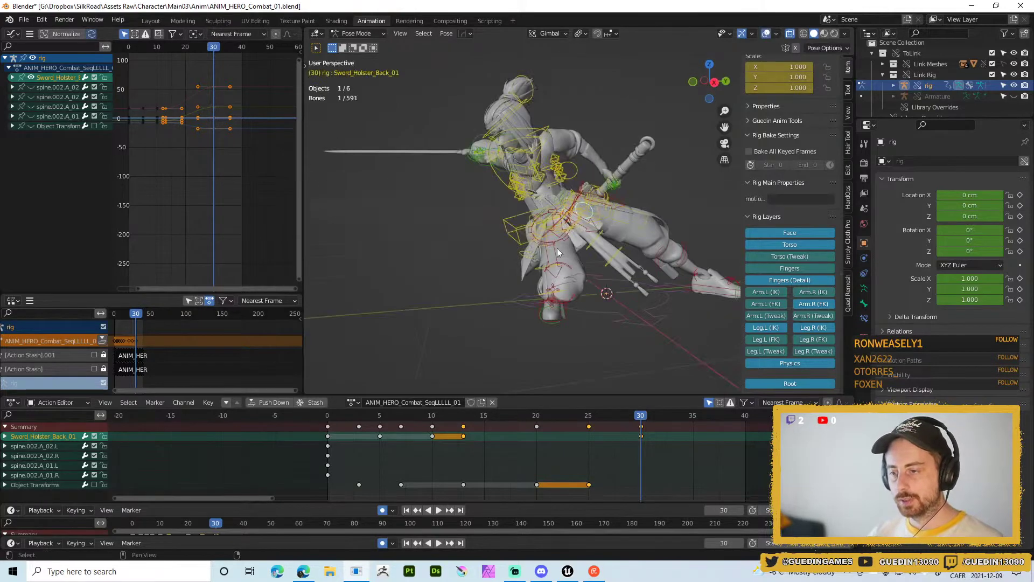
pyautogui.hotkey('alt', 'z')
pyautogui.click(512, 236)
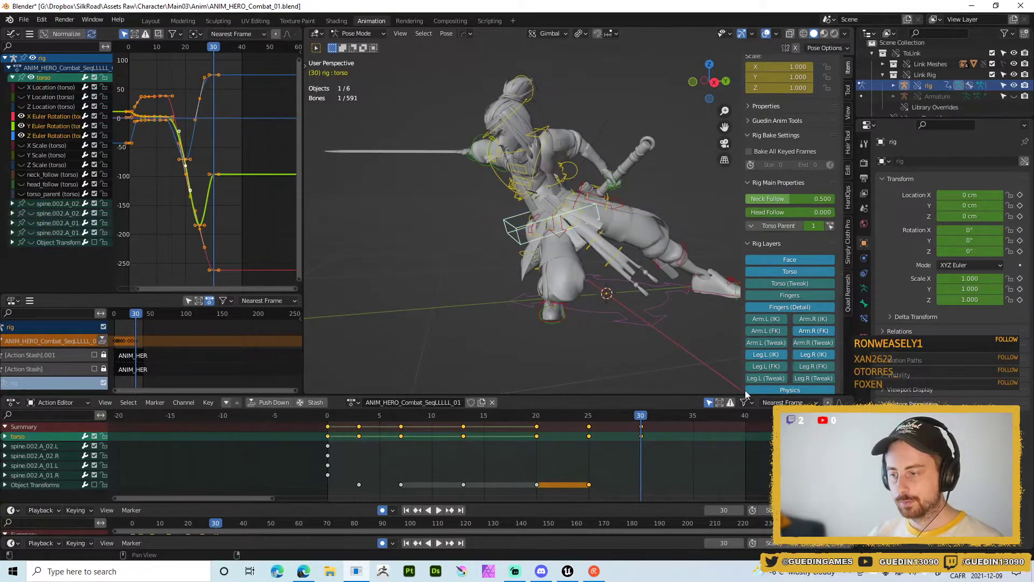
pyautogui.keyDown('alt'); pyautogui.moveTo(674, 355); pyautogui.dragTo(558, 252, button='middle'); pyautogui.keyUp('alt')
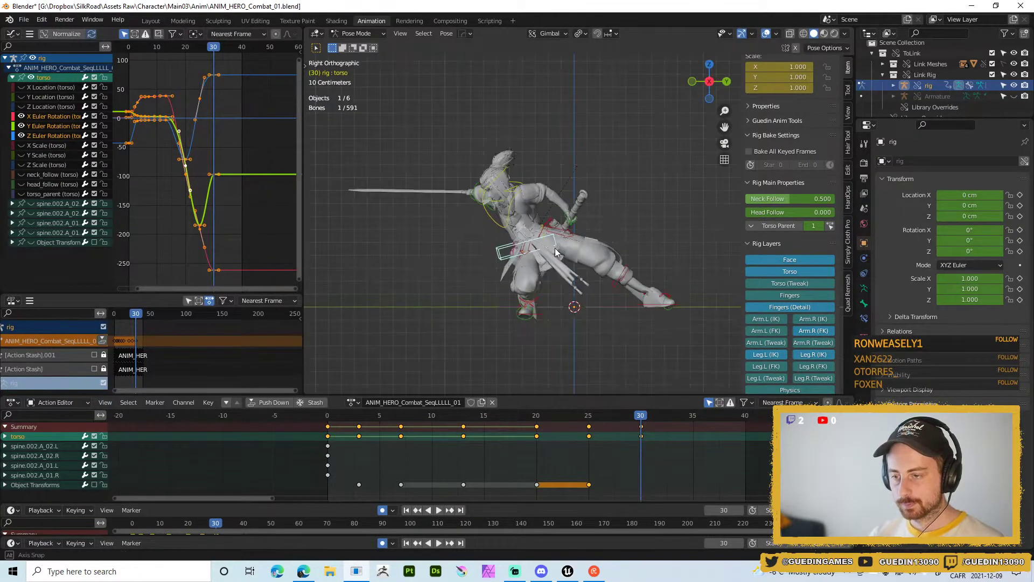
pyautogui.press('g')
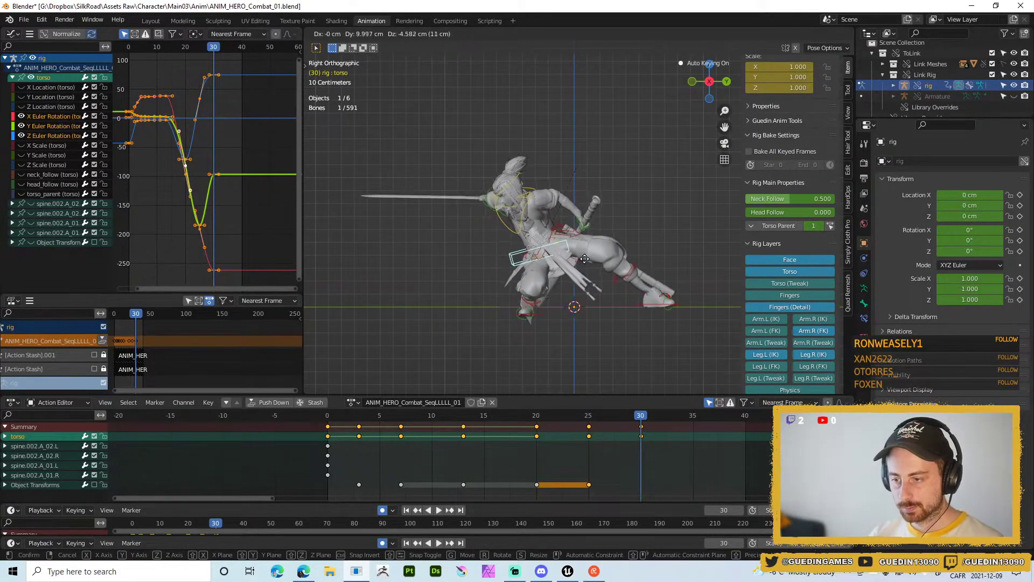
pyautogui.click(590, 258)
# - Move the left foot IK control horizontally by about 8 cm at frame 30, locking its vertical axis
pyautogui.moveTo(590, 259); pyautogui.dragTo(602, 317, button='middle')
pyautogui.click(602, 317)
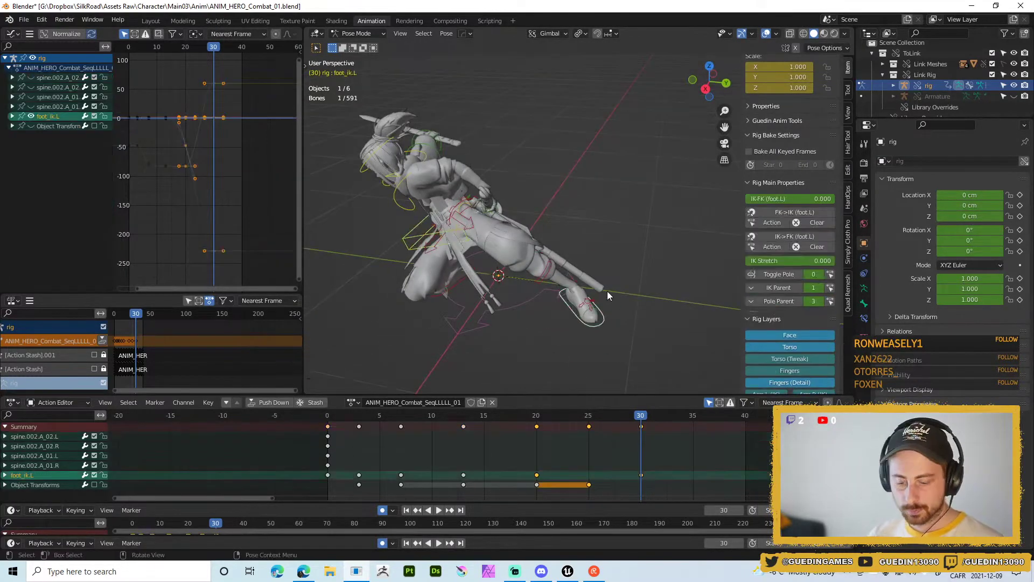
pyautogui.press('g')
pyautogui.hotkey('shift', 'z')
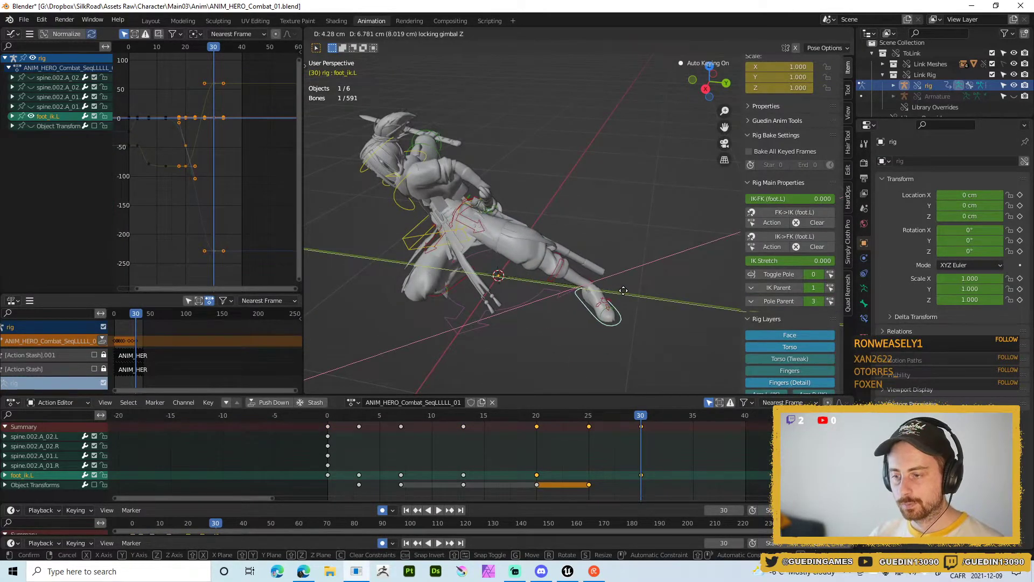
pyautogui.click(623, 294)
# - Adjust the left heel roll at frame 30, rotating foot_heel_ik.L by about 17° on the second pass
pyautogui.moveTo(623, 294); pyautogui.dragTo(607, 330, button='middle')
pyautogui.click(583, 302)
pyautogui.press('r')
pyautogui.click(581, 299)
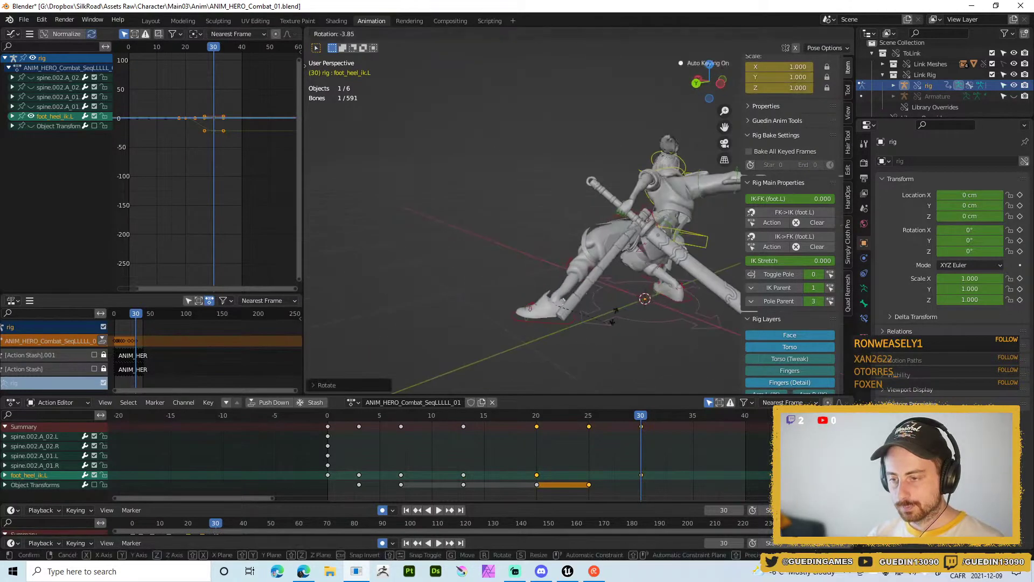
pyautogui.press('r')
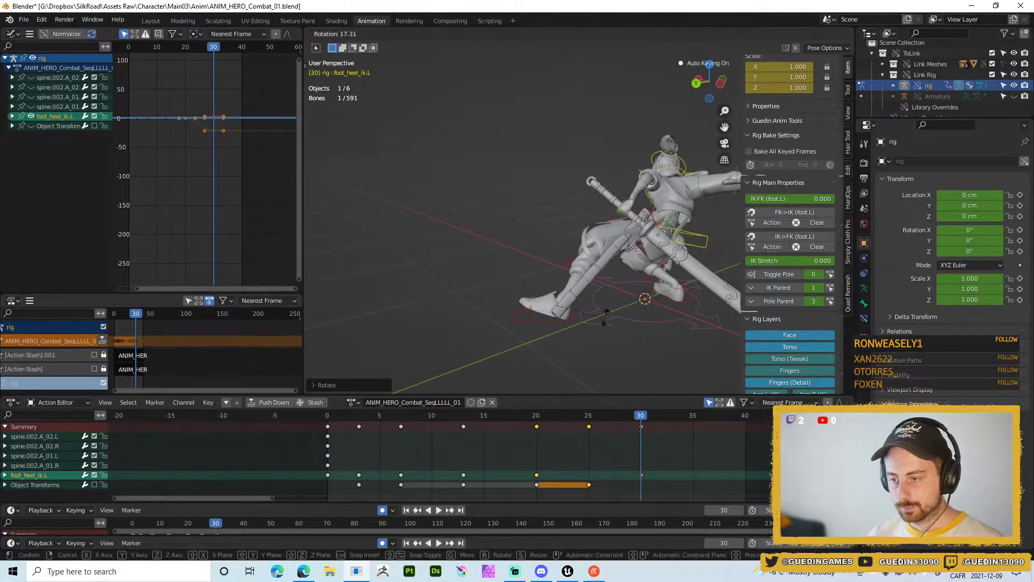
pyautogui.click(606, 318)
# - Rotate the chest control at frame 30 to readjust the upper body's lean
pyautogui.moveTo(605, 318); pyautogui.dragTo(535, 195, button='middle')
pyautogui.click(535, 195)
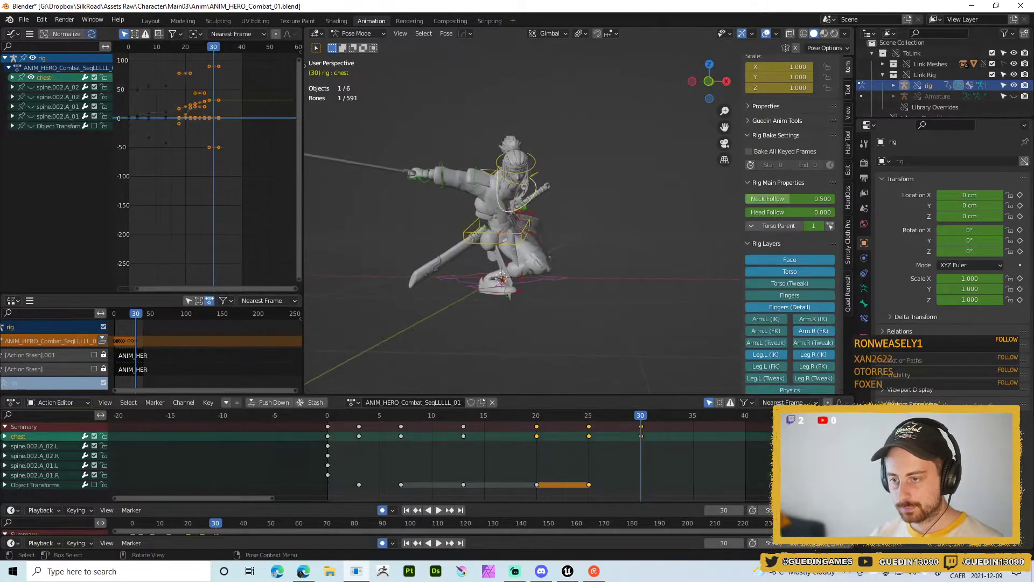
pyautogui.press('r')
pyautogui.click(617, 217)
pyautogui.moveTo(616, 218); pyautogui.dragTo(620, 248, button='middle')
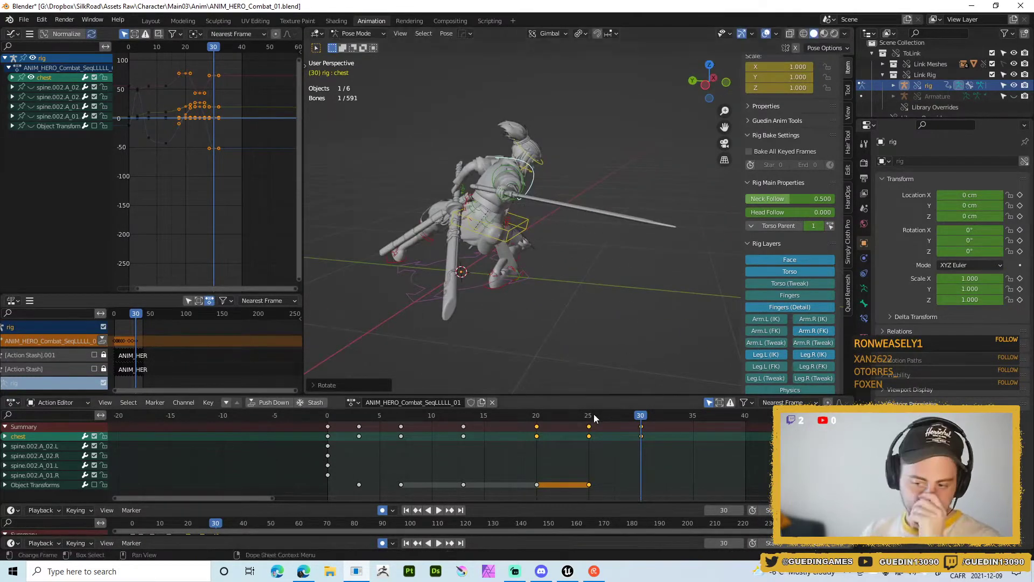
# - Go to frame 20 and rotate the chest control to adjust the crouched pose
pyautogui.press('space')
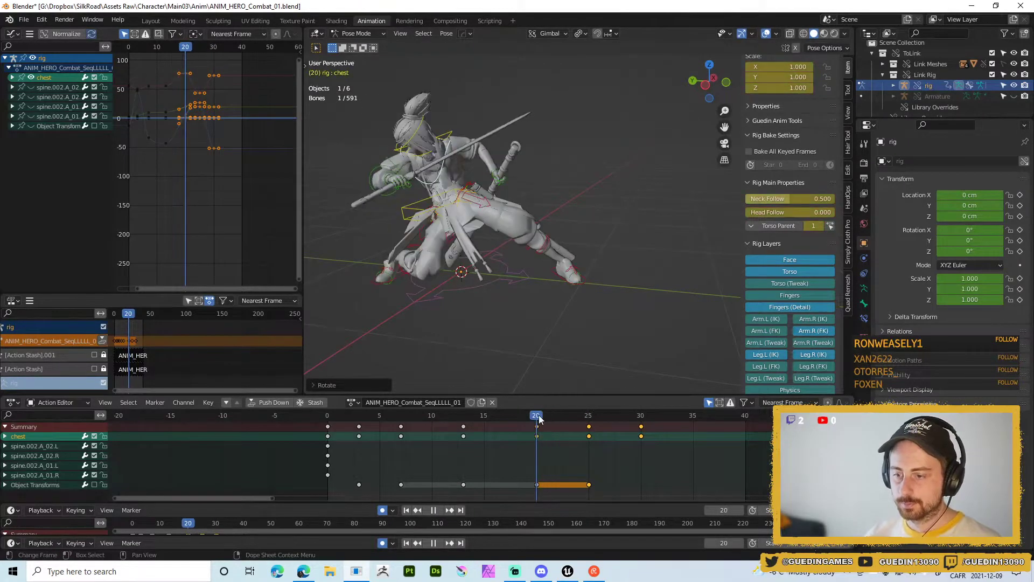
pyautogui.moveTo(459, 213); pyautogui.dragTo(587, 258, button='middle')
pyautogui.scroll(3, 545, 270)
pyautogui.press('r')
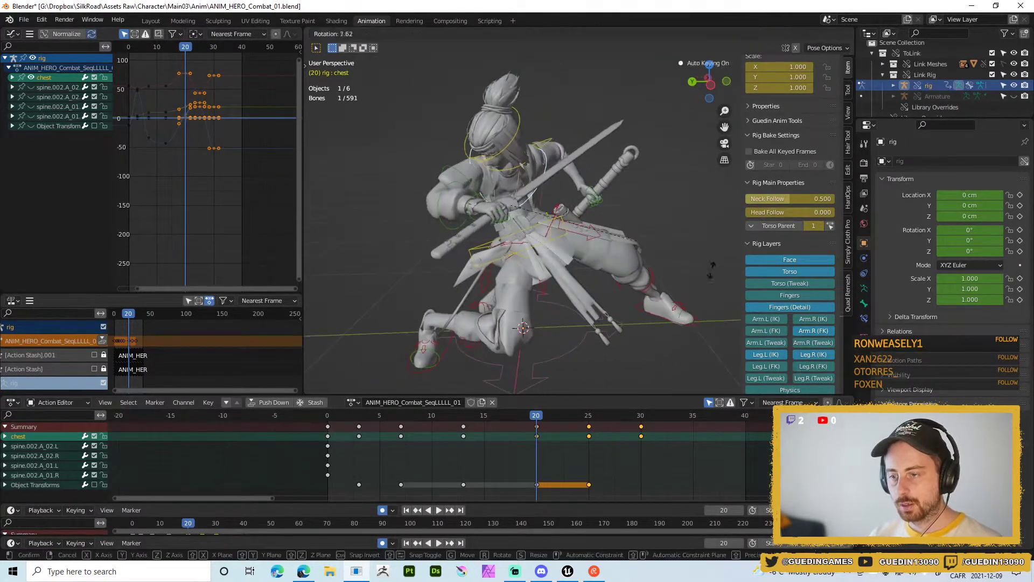
pyautogui.click(655, 292)
pyautogui.moveTo(655, 292); pyautogui.dragTo(570, 425, button='middle')
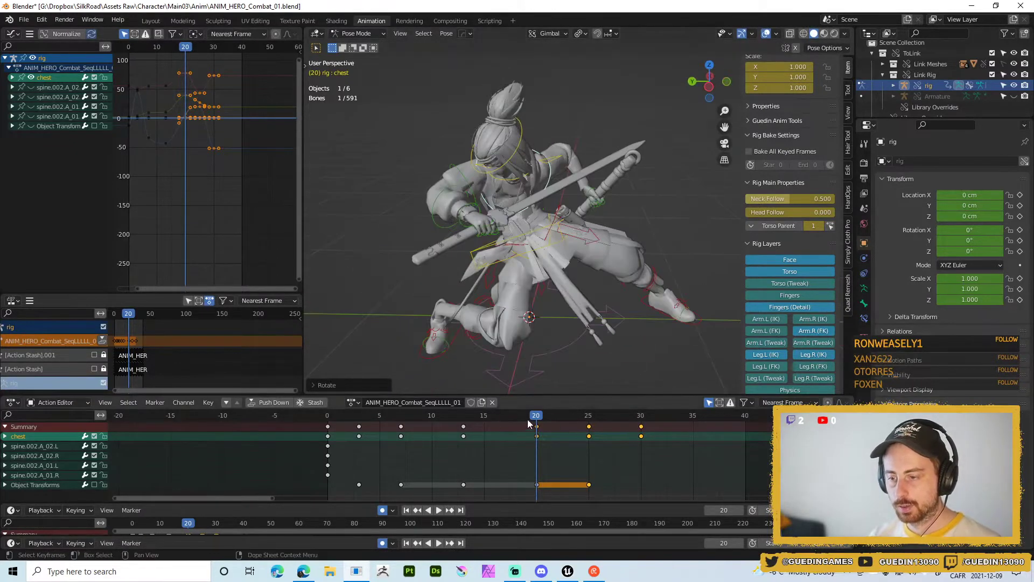
# - Advance to frame 25 and relax the chest pose to a breakdown at about 17%
pyautogui.press('Right')
pyautogui.press('Right')
pyautogui.press('Right')
pyautogui.press('Right')
pyautogui.press('Right')
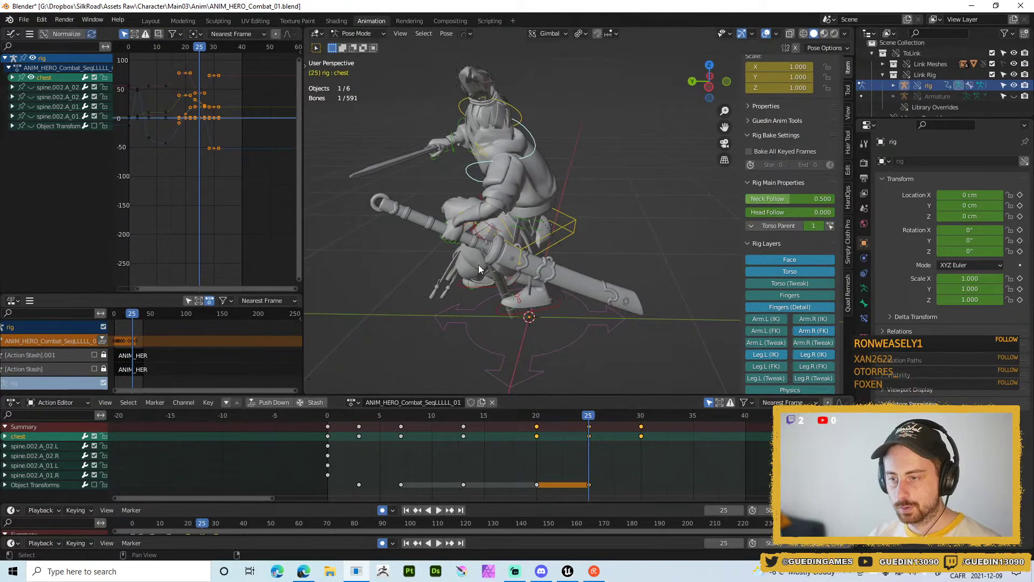
pyautogui.hotkey('alt', 'e')
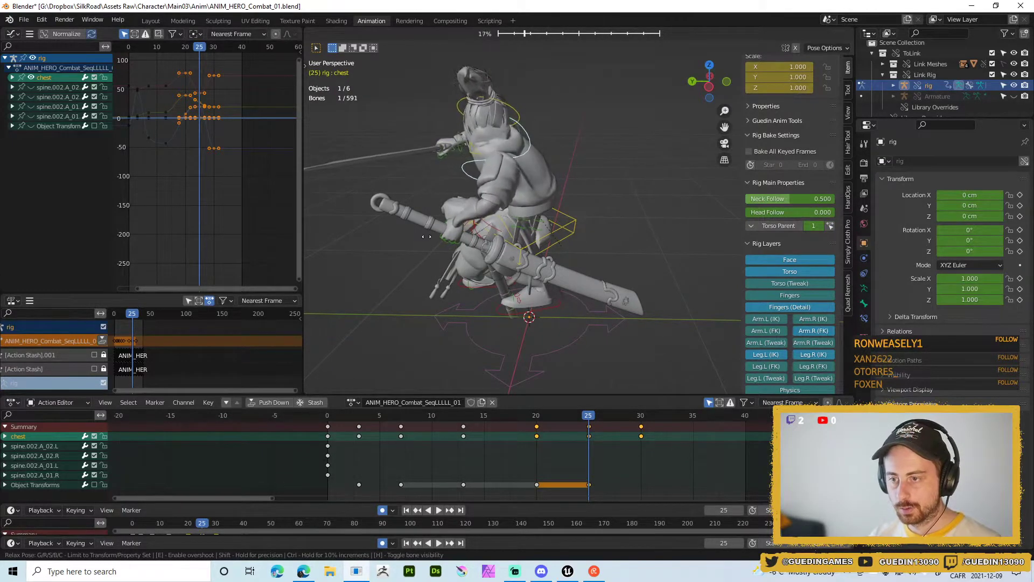
pyautogui.click(426, 236)
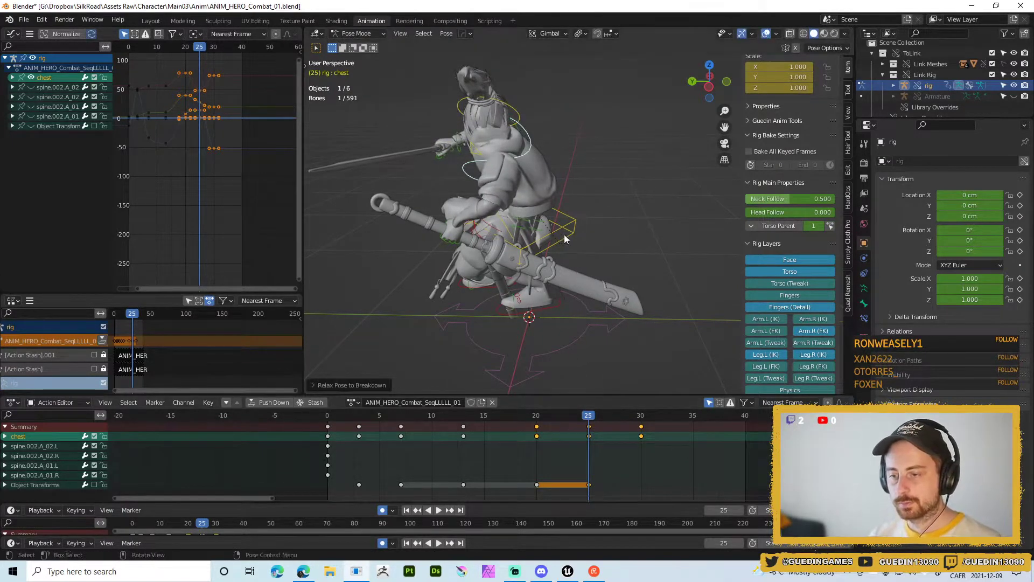
pyautogui.moveTo(565, 239); pyautogui.dragTo(494, 259, button='middle')
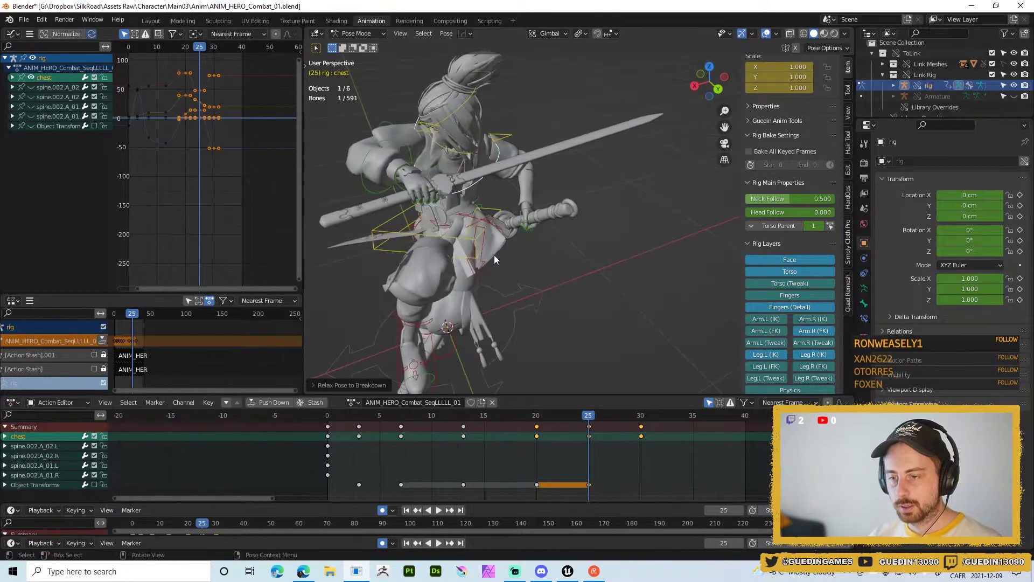
# - Relax the hips control to a breakdown between its neighbouring keyframes at frame 25
pyautogui.click(479, 213)
pyautogui.hotkey('alt', 'e')
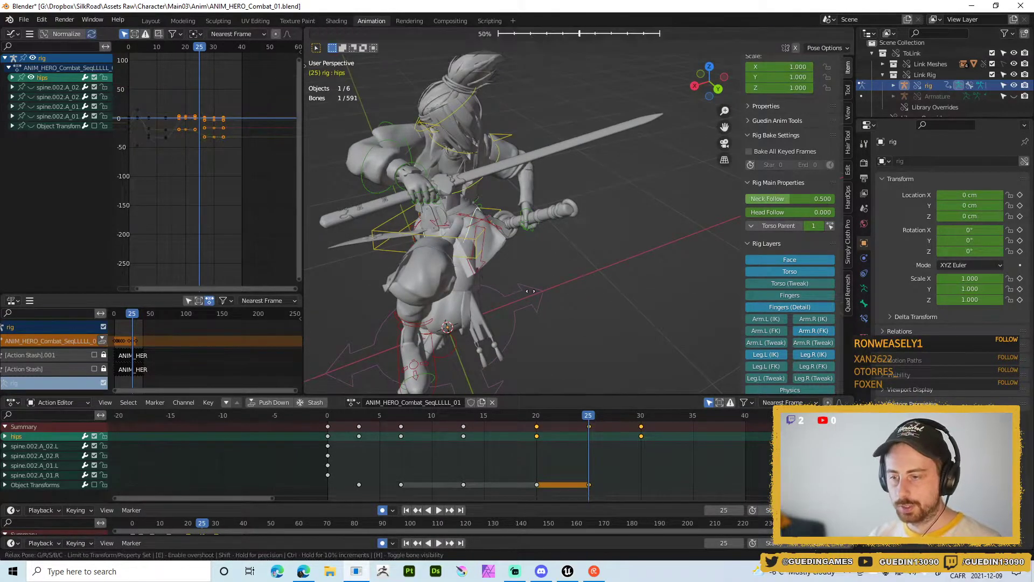
pyautogui.click(577, 285)
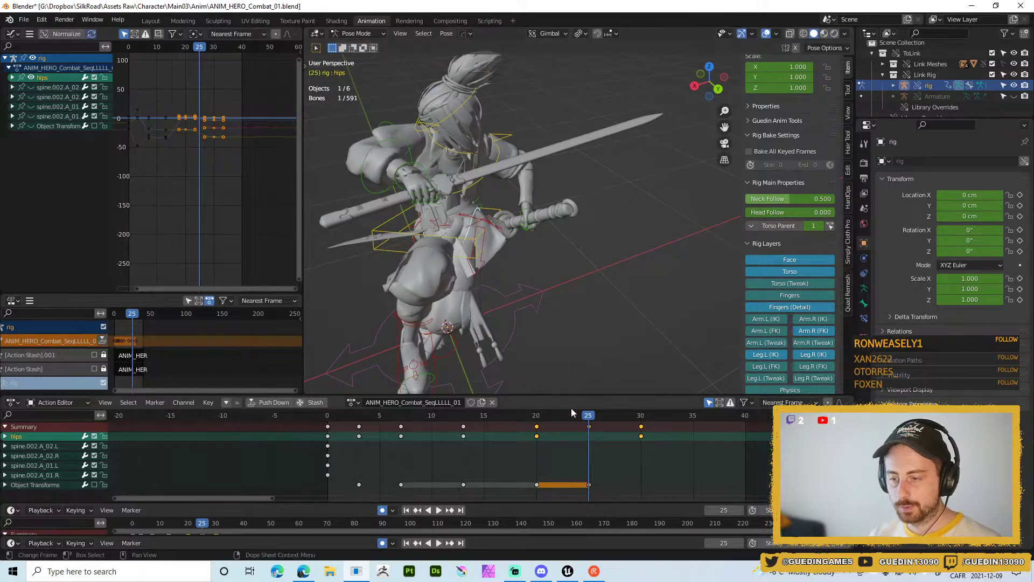
pyautogui.moveTo(488, 294); pyautogui.dragTo(457, 281, button='middle')
# - Select the right foot IK control and relax its pose to a breakdown at frame 25
pyautogui.click(411, 221)
pyautogui.moveTo(538, 287); pyautogui.dragTo(518, 189, button='middle')
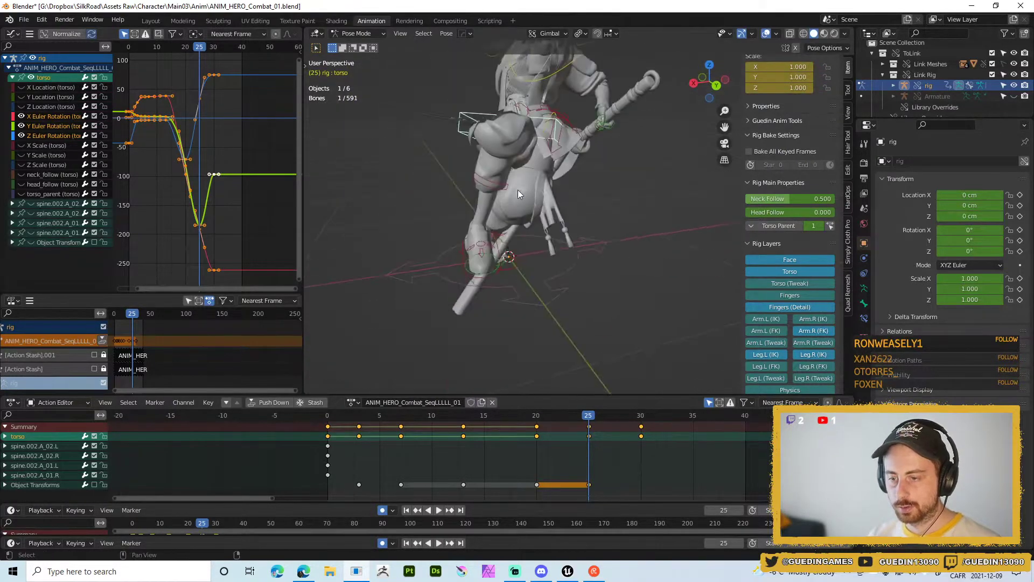
pyautogui.click(459, 265)
pyautogui.moveTo(505, 305); pyautogui.dragTo(464, 300, button='middle')
pyautogui.scroll(3, 464, 301)
pyautogui.hotkey('alt', 'e')
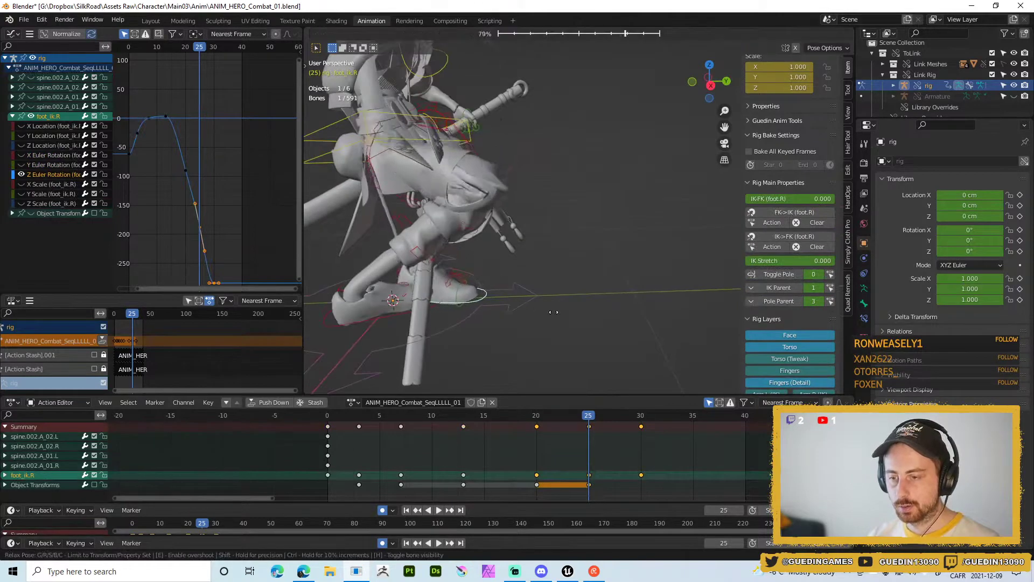
pyautogui.click(395, 309)
pyautogui.hotkey('ctrl', 'shift', 'm')
pyautogui.hotkey('alt', 'e')
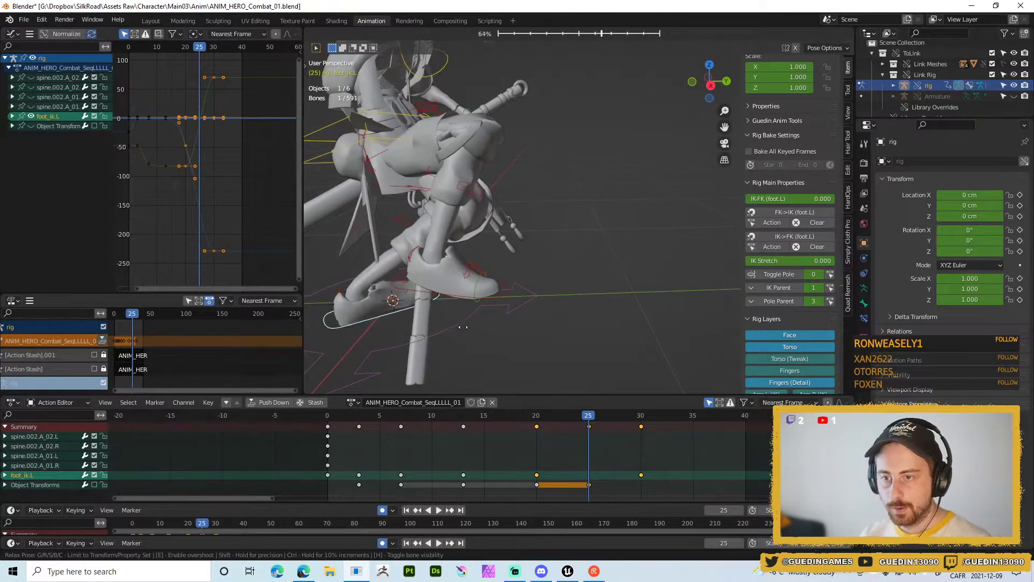
pyautogui.rightClick(435, 331)
pyautogui.keyDown('shift'); pyautogui.moveTo(561, 326); pyautogui.dragTo(664, 317, button='middle'); pyautogui.keyUp('shift')
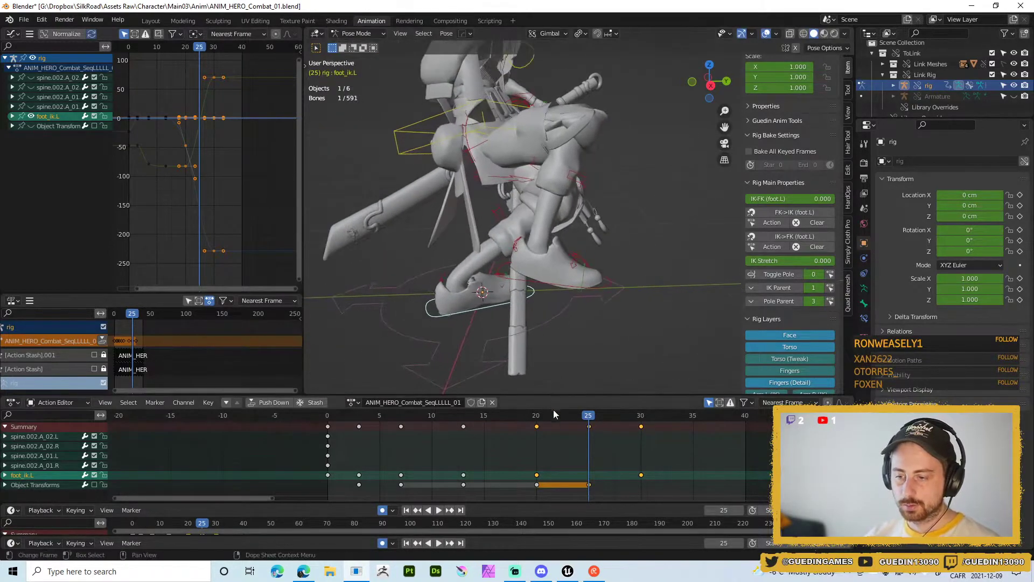
# - Show the channels of all bones in the Action Editor and insert Whole Character keyframes at frames 20 and 30
pyautogui.hotkey('shift', 'ctrl', 'space')
pyautogui.click(538, 418)
pyautogui.moveTo(549, 291); pyautogui.dragTo(663, 267, button='middle')
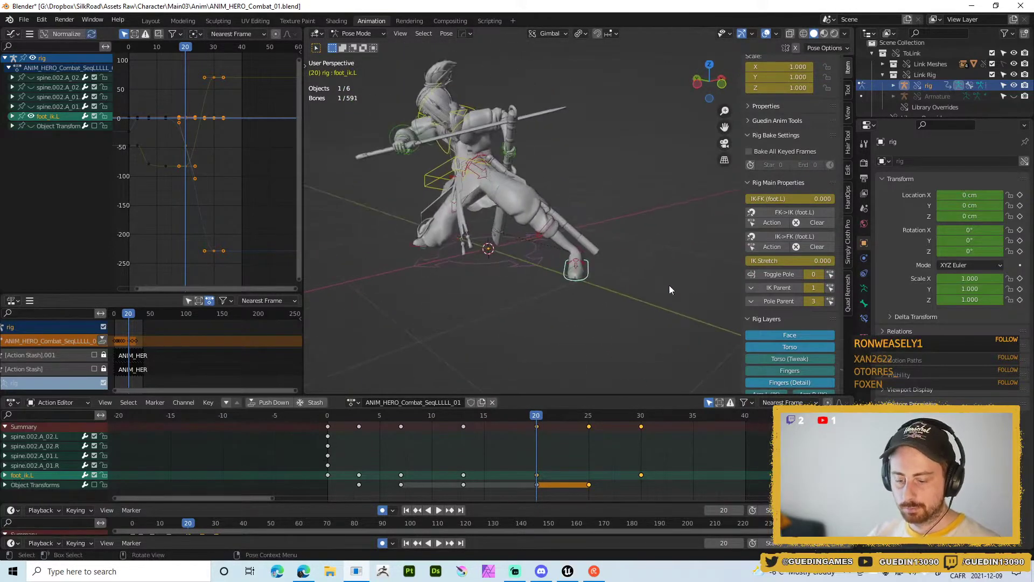
pyautogui.click(709, 402)
pyautogui.press('i')
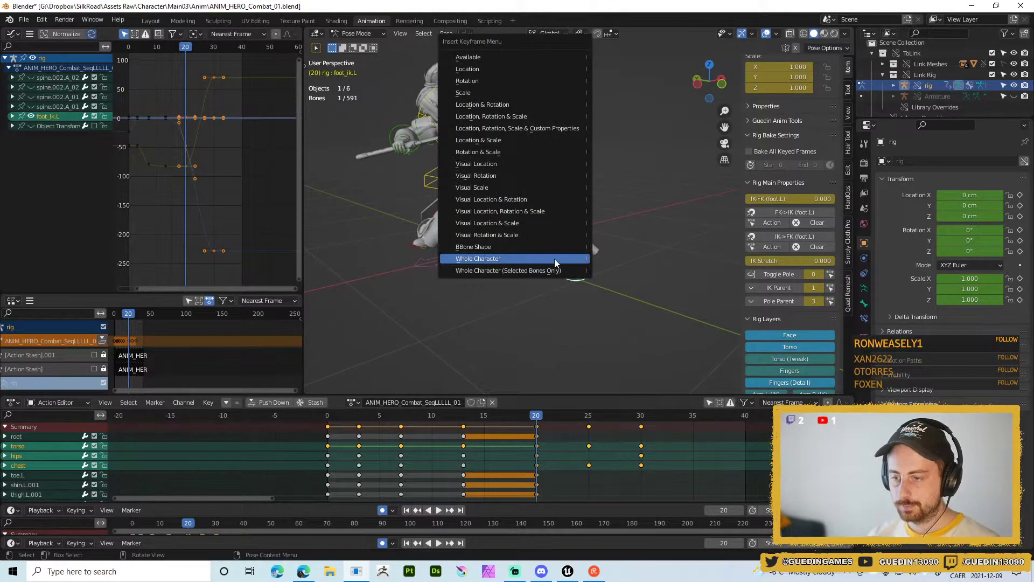
pyautogui.click(555, 259)
pyautogui.click(641, 415)
pyautogui.press('i')
pyautogui.click(641, 255)
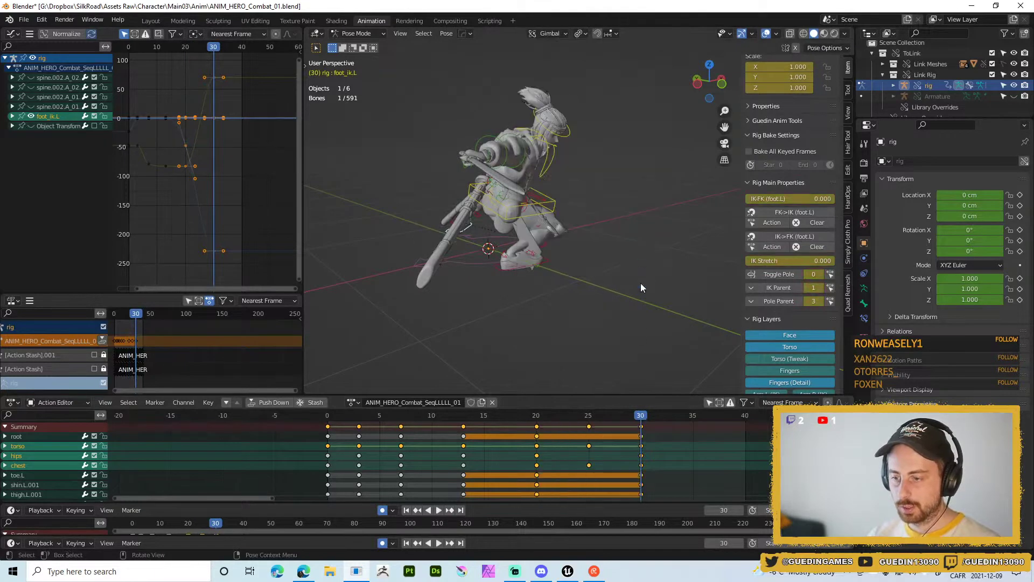
# - Scrub the motion between frames 25 and 28, ending on frame 25, and examine the leg and foot poses from behind
pyautogui.click(589, 415)
pyautogui.press('space')
pyautogui.moveTo(477, 180); pyautogui.dragTo(541, 252, button='middle')
pyautogui.hotkey('alt', 'e')
pyautogui.rightClick(547, 250)
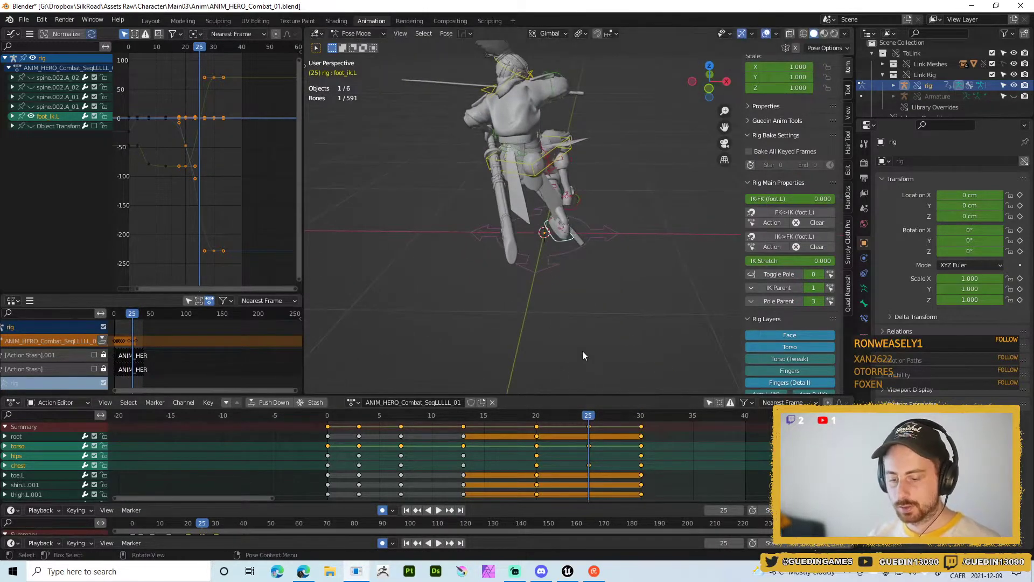
pyautogui.moveTo(544, 162); pyautogui.dragTo(516, 350, button='middle')
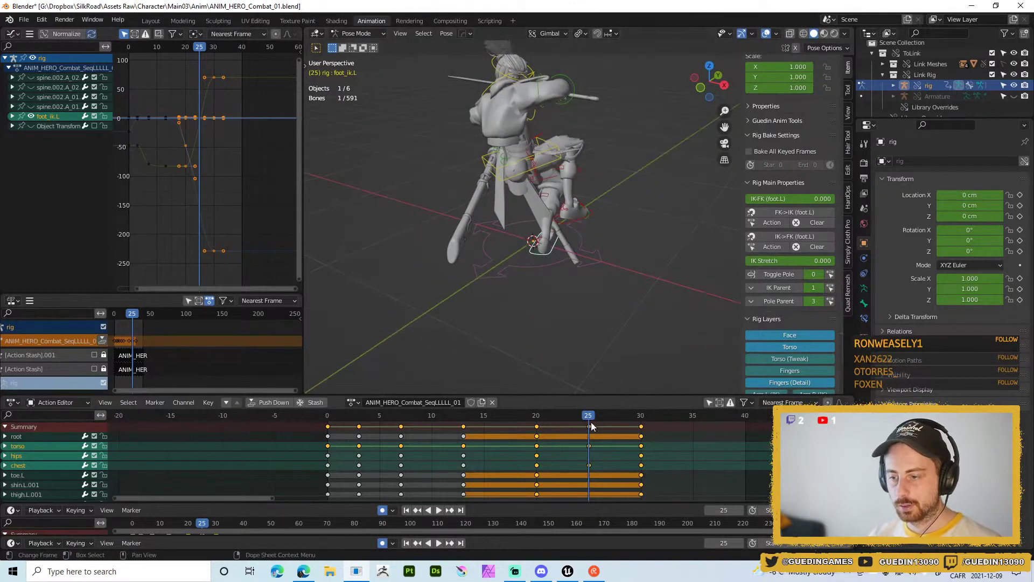
pyautogui.press('space')
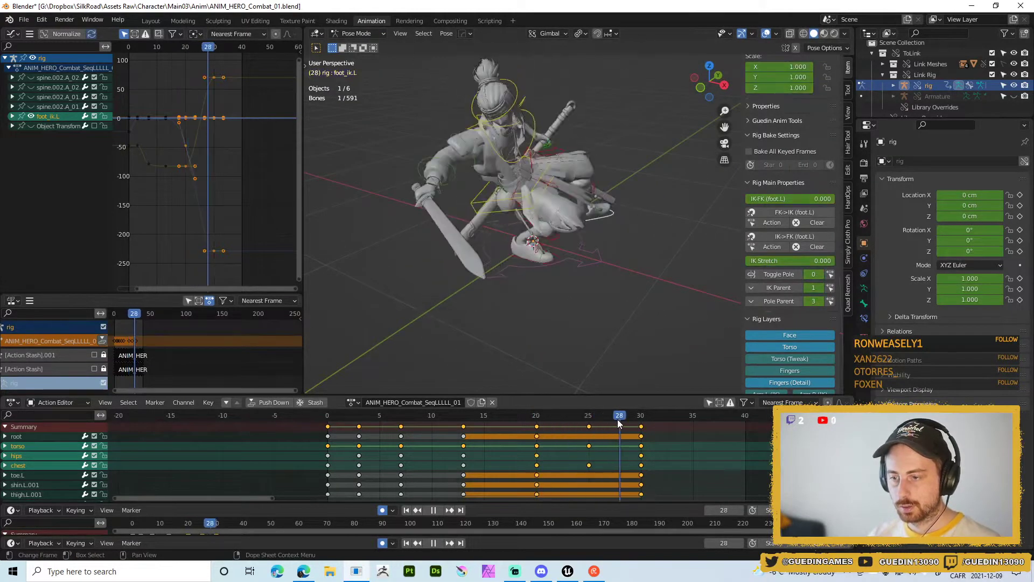
pyautogui.moveTo(618, 419); pyautogui.dragTo(587, 421)
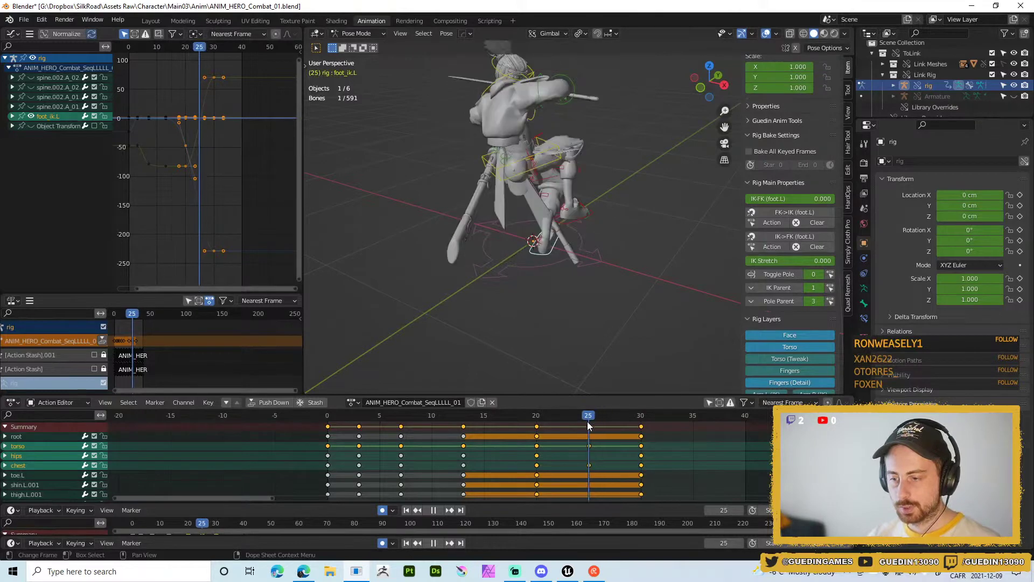
pyautogui.press('g')
pyautogui.click(540, 299)
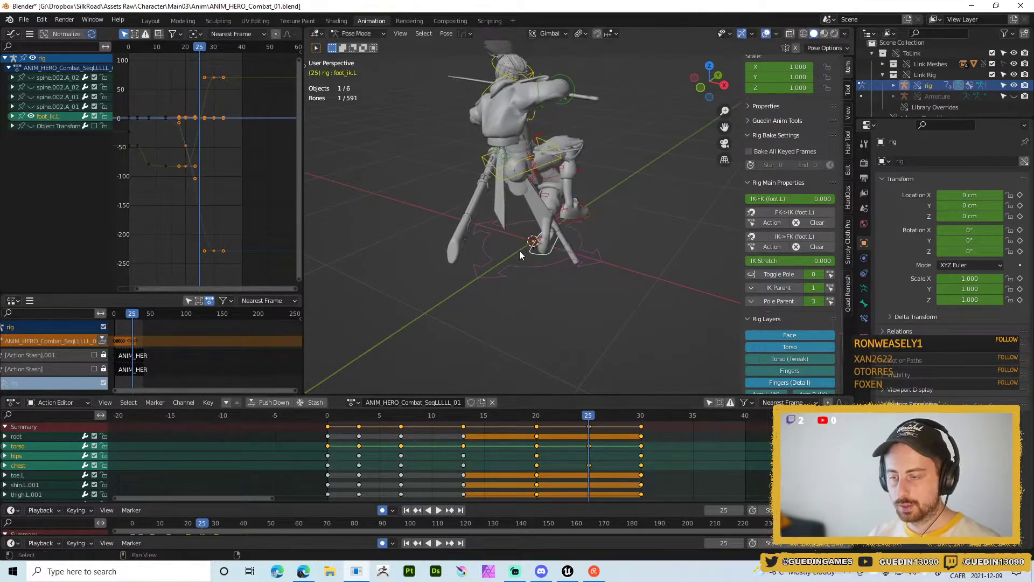
pyautogui.hotkey('ctrl', 'z')
# - Try relaxing the left foot to a breakdown at frame 25 with factor 0.693, check its channel and axis lock options, and undo it
pyautogui.hotkey('alt', 'e')
pyautogui.click(537, 284)
pyautogui.hotkey('alt', 'e')
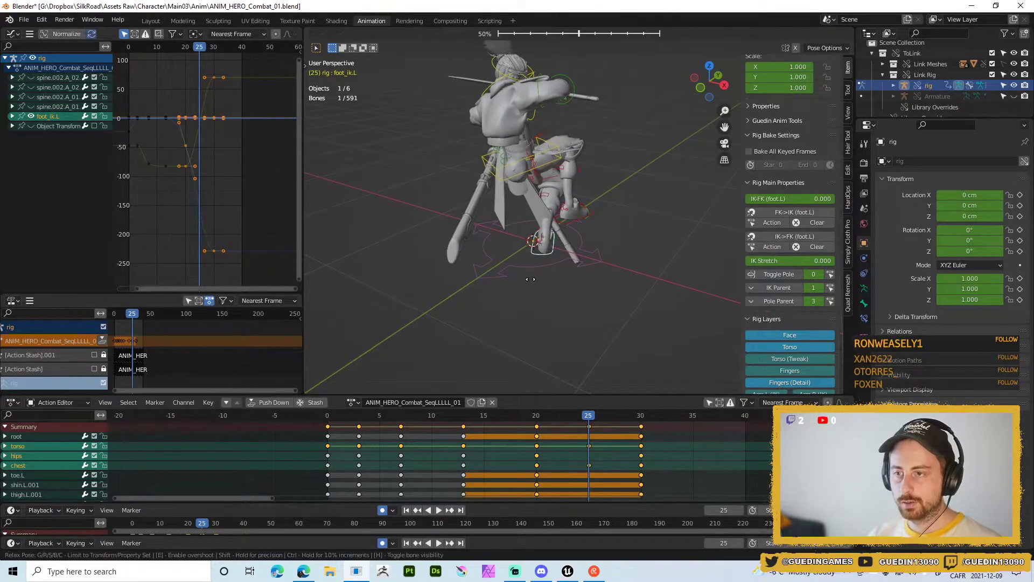
pyautogui.click(561, 277)
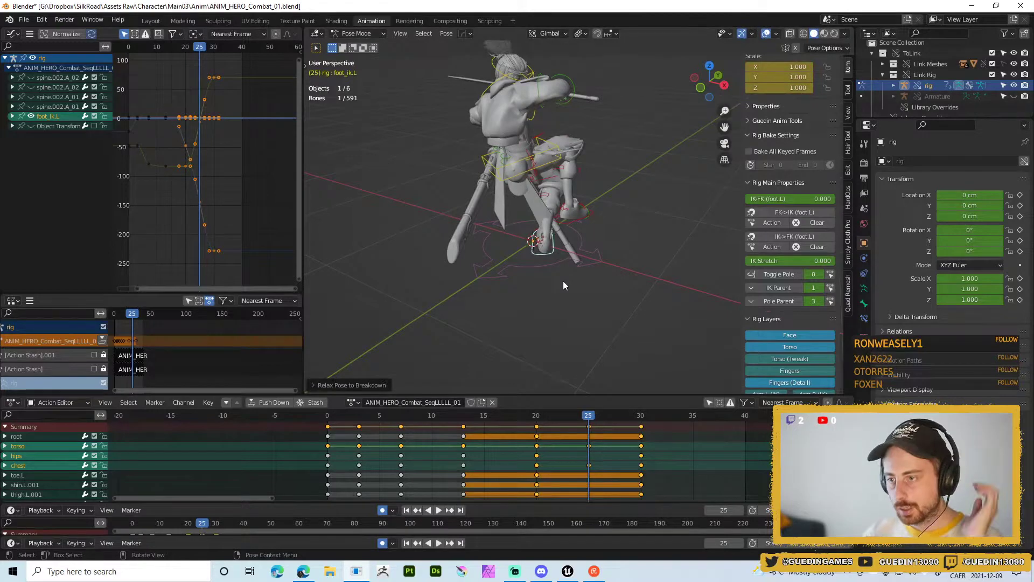
pyautogui.click(316, 386)
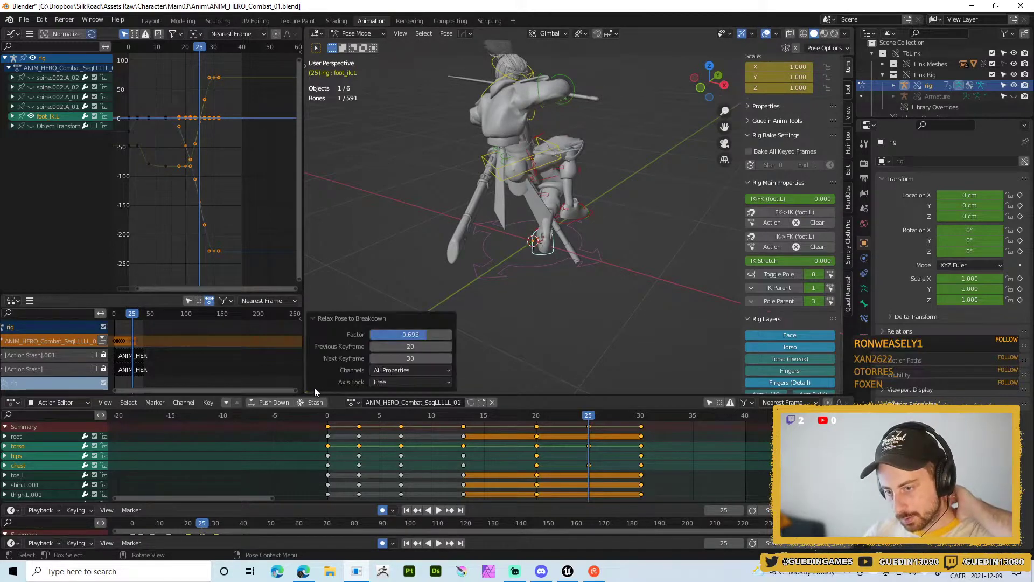
pyautogui.click(409, 371)
pyautogui.click(409, 371)
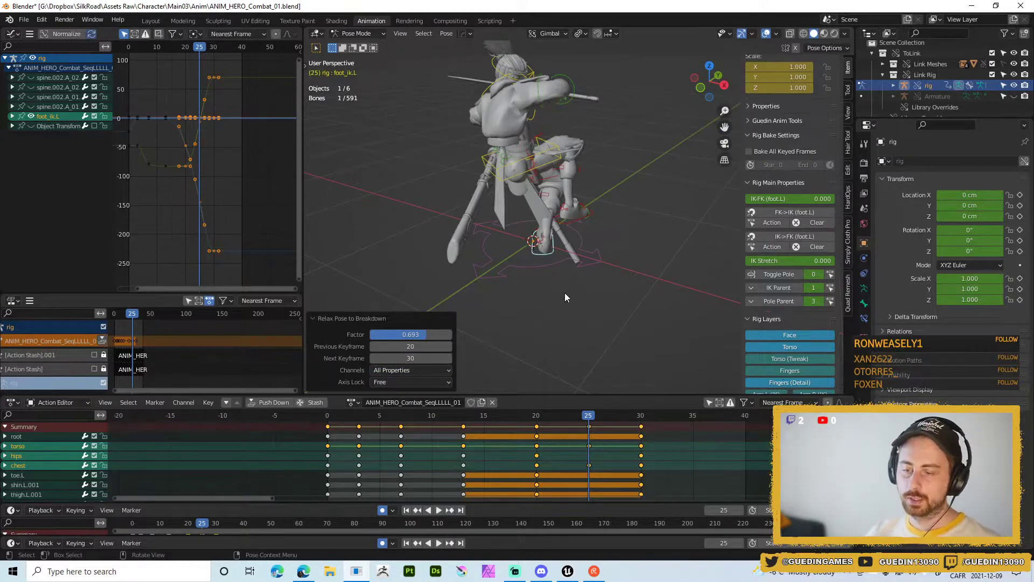
pyautogui.click(422, 380)
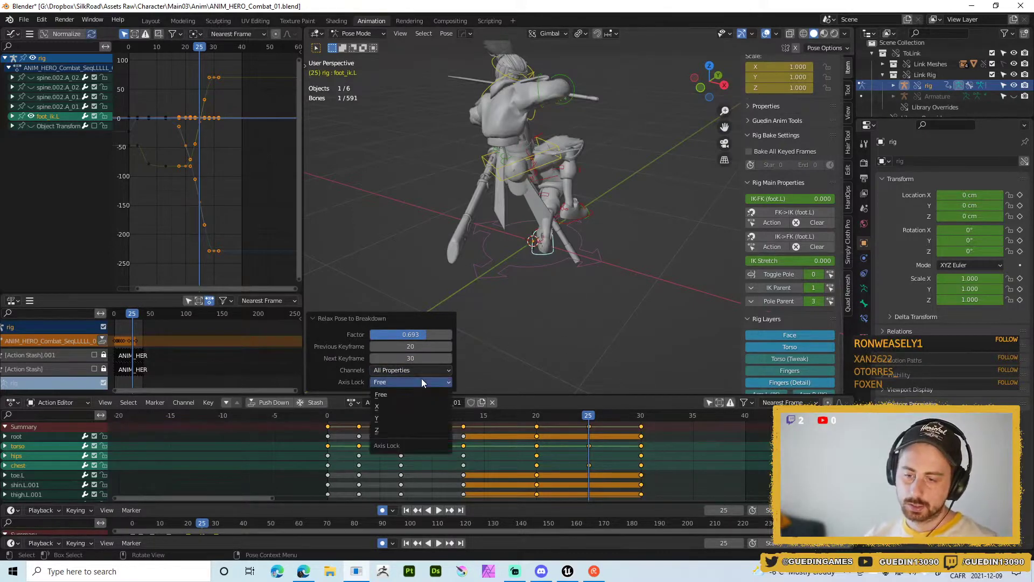
pyautogui.click(421, 381)
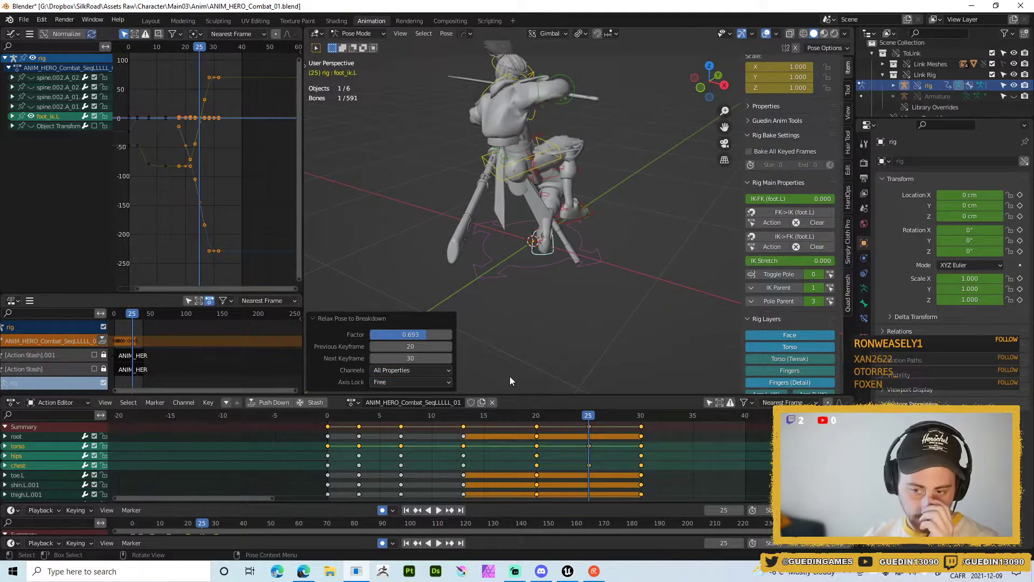
pyautogui.rightClick(631, 234)
pyautogui.press('Escape')
pyautogui.hotkey('ctrl', 'z')
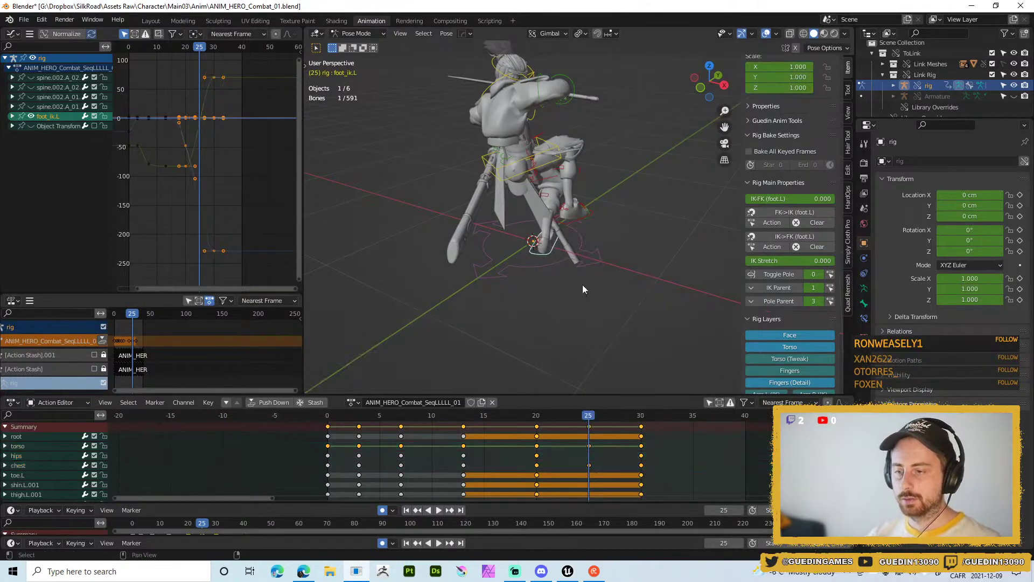
pyautogui.moveTo(583, 284); pyautogui.dragTo(525, 253, button='middle')
pyautogui.scroll(2, 558, 152)
pyautogui.click(506, 232)
pyautogui.press('r')
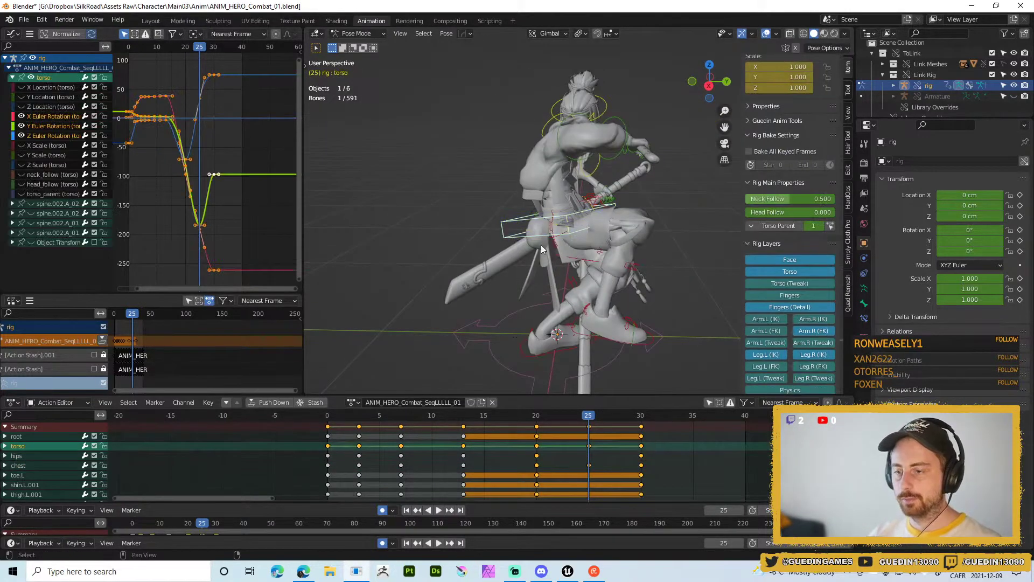
pyautogui.press('Escape')
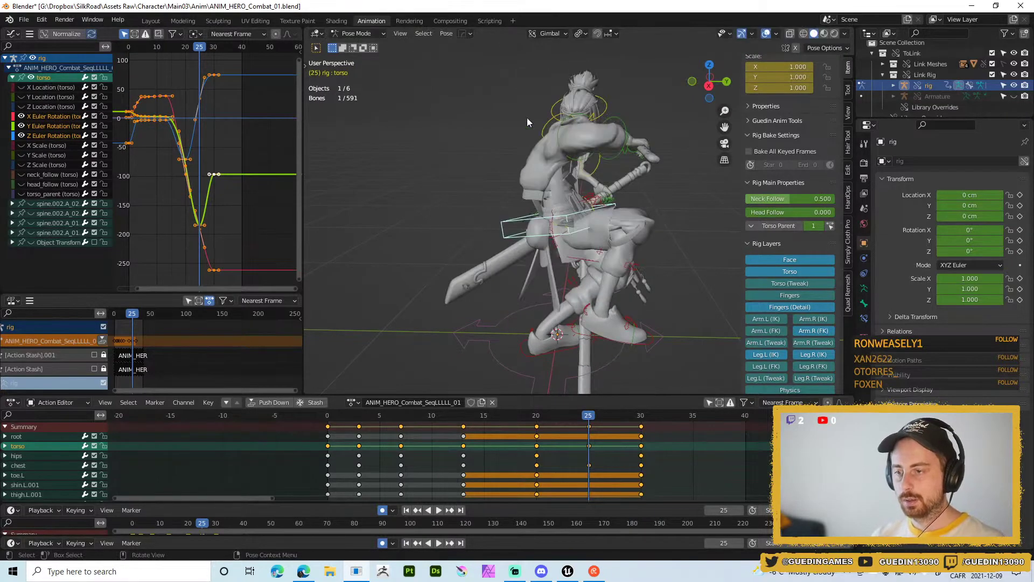
pyautogui.moveTo(527, 122); pyautogui.dragTo(616, 191, button='middle')
pyautogui.click(623, 183)
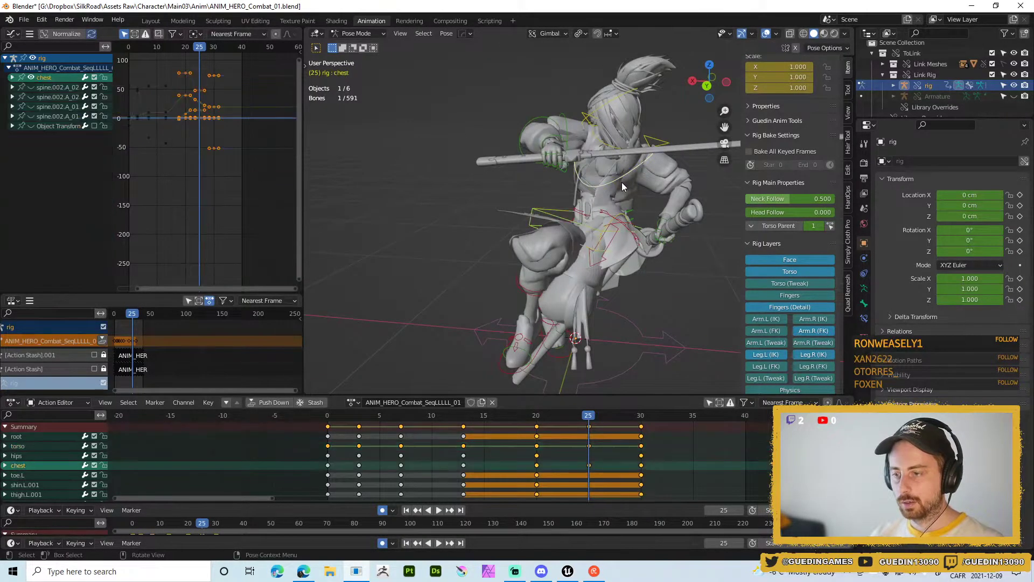
pyautogui.hotkey('alt', 'e')
pyautogui.press('Escape')
# - Relax the right shoulder and right upper arm FK controls to breakdowns at frame 25 with factors 0.647 and 0.847
pyautogui.moveTo(498, 211); pyautogui.dragTo(511, 156, button='middle')
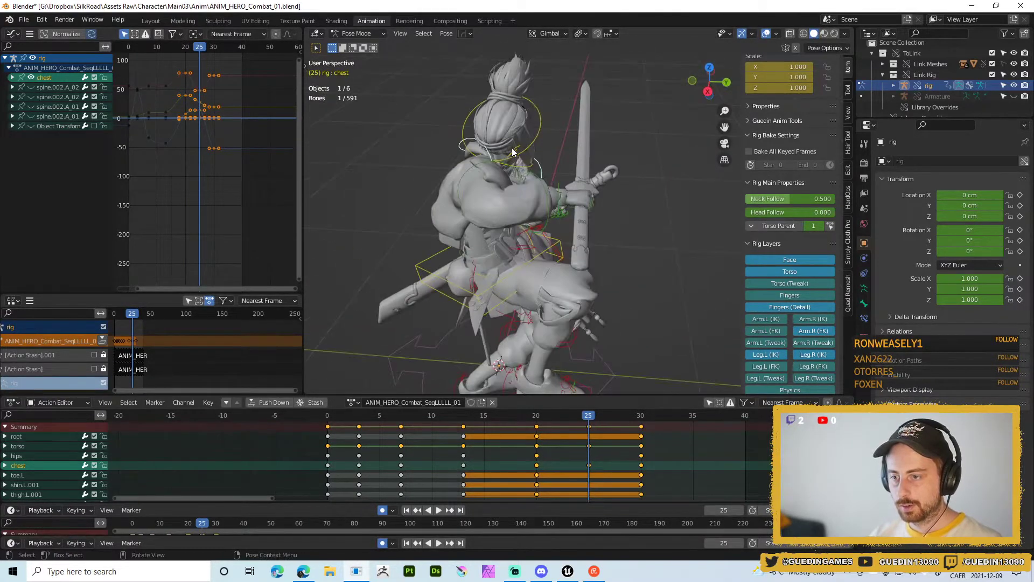
pyautogui.click(514, 156)
pyautogui.hotkey('alt', 'e')
pyautogui.click(520, 182)
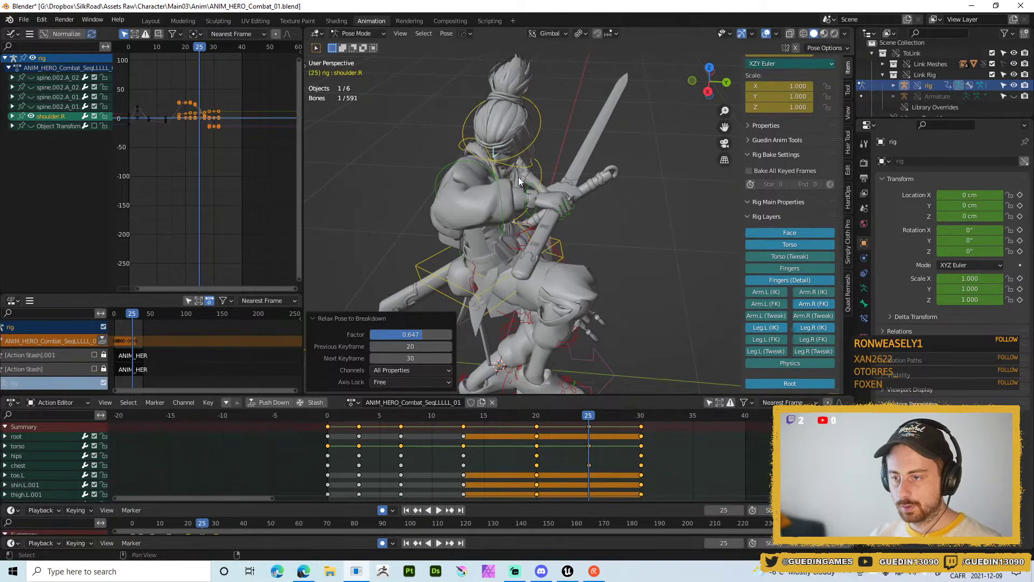
pyautogui.click(454, 159)
pyautogui.hotkey('alt', 'e')
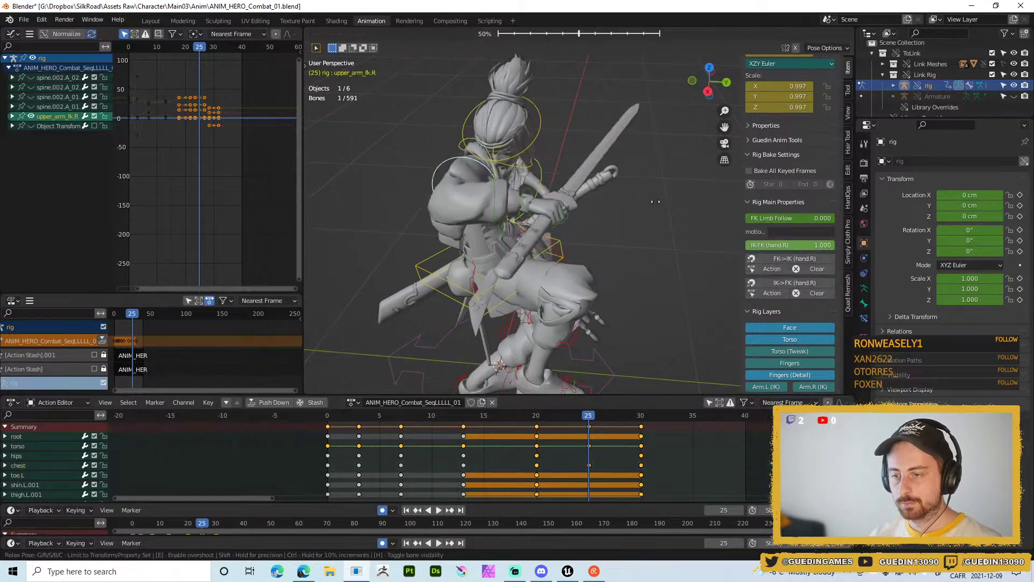
pyautogui.click(600, 202)
# - Hide the viewport overlays, play the combat animation while viewing the character from several angles, and stop on frame 20
pyautogui.moveTo(601, 201); pyautogui.dragTo(517, 243, button='middle')
pyautogui.press('space')
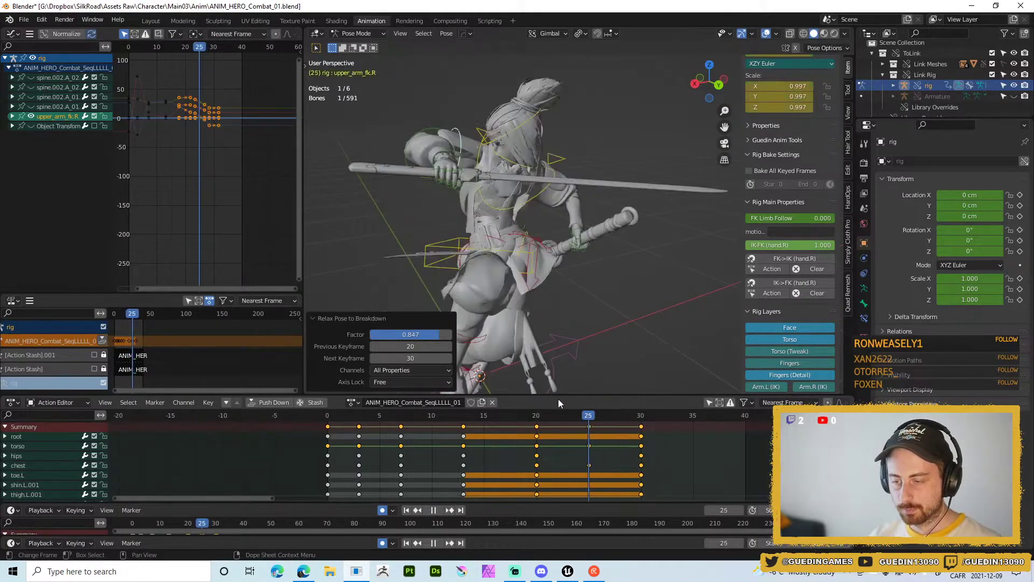
pyautogui.scroll(-4, 594, 251)
pyautogui.hotkey('shift', 'alt', 'z')
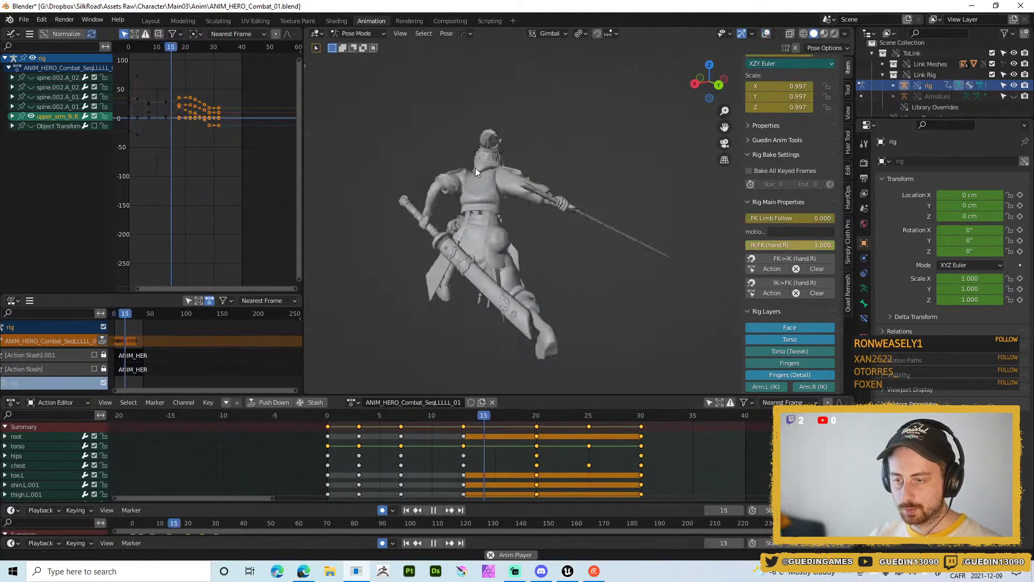
pyautogui.keyDown('alt'); pyautogui.moveTo(475, 167); pyautogui.dragTo(558, 173, button='middle'); pyautogui.keyUp('alt')
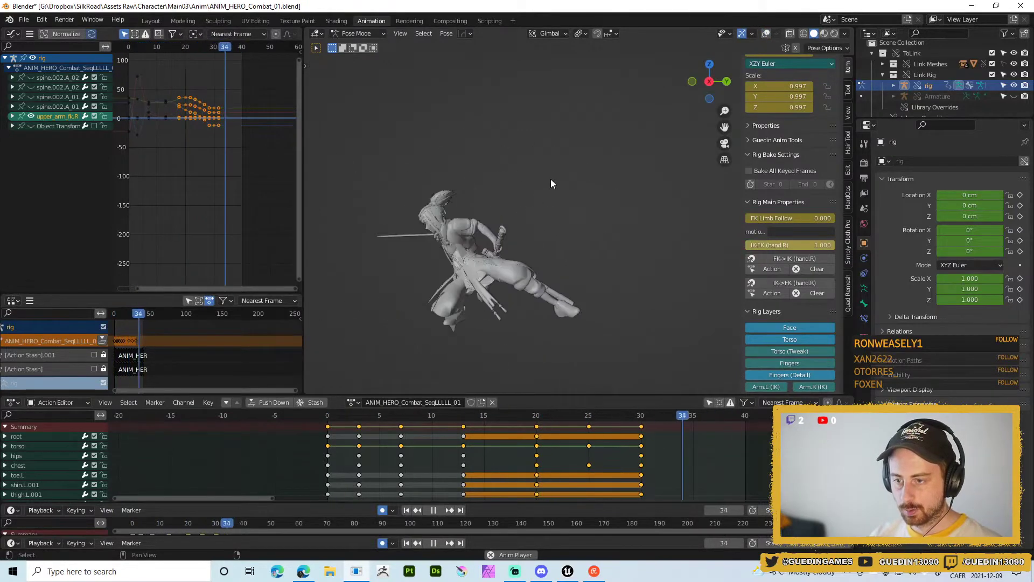
pyautogui.moveTo(467, 209); pyautogui.dragTo(512, 205, button='middle')
pyautogui.hotkey('shift', 'space')
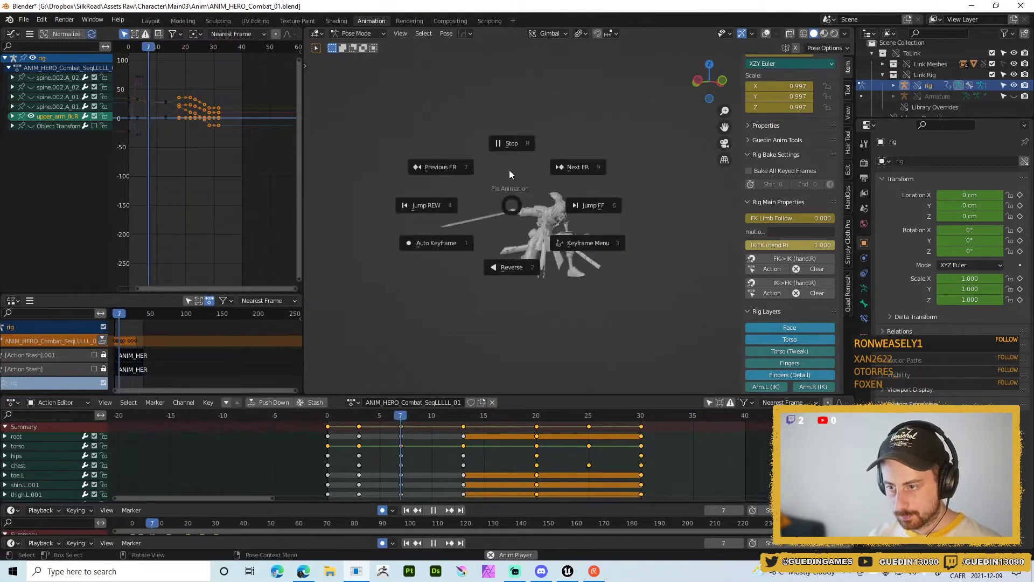
pyautogui.click(510, 168)
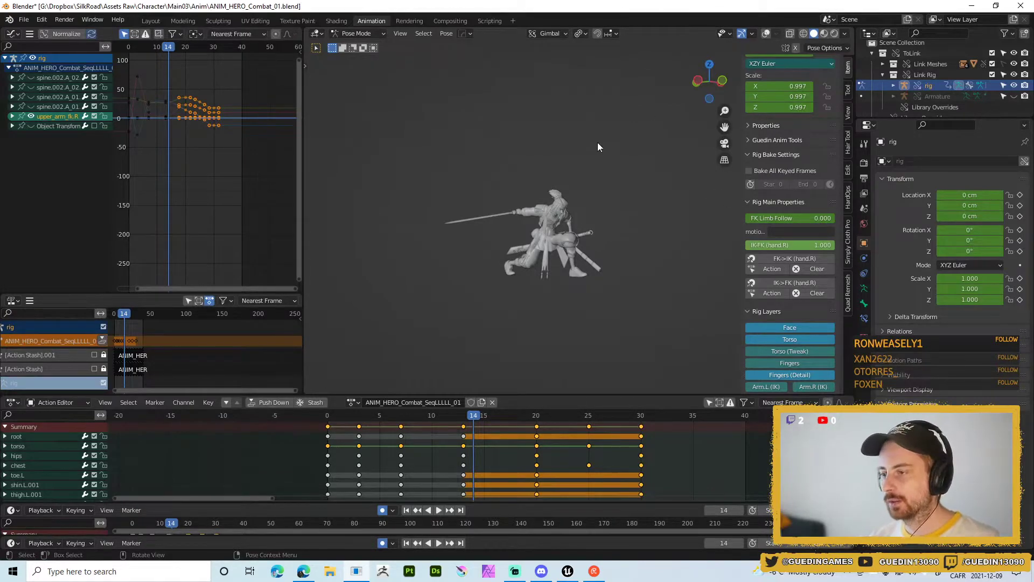
pyautogui.moveTo(665, 244); pyautogui.dragTo(538, 316, button='middle')
pyautogui.scroll(2, 538, 316)
pyautogui.press('space')
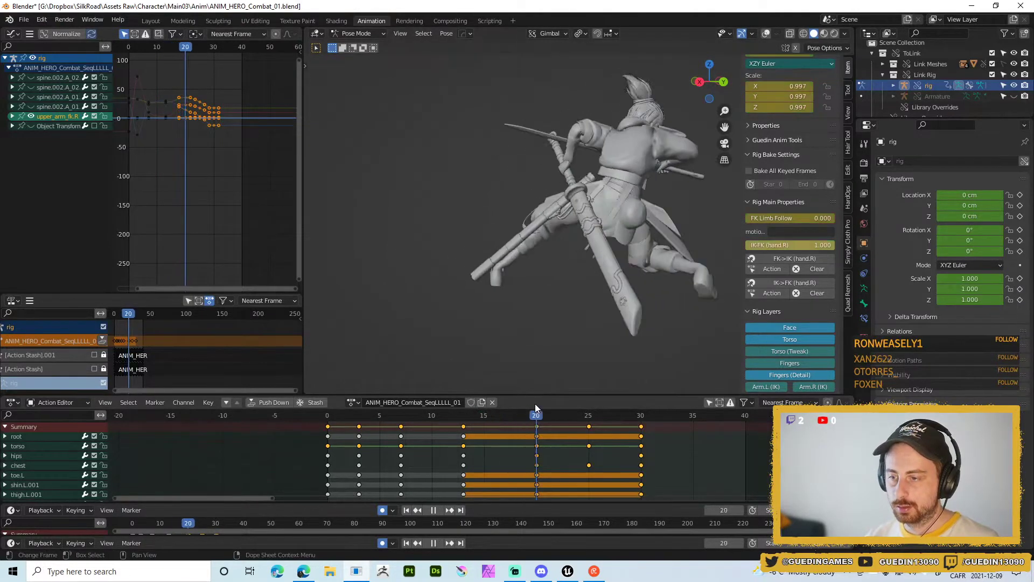
pyautogui.press('space')
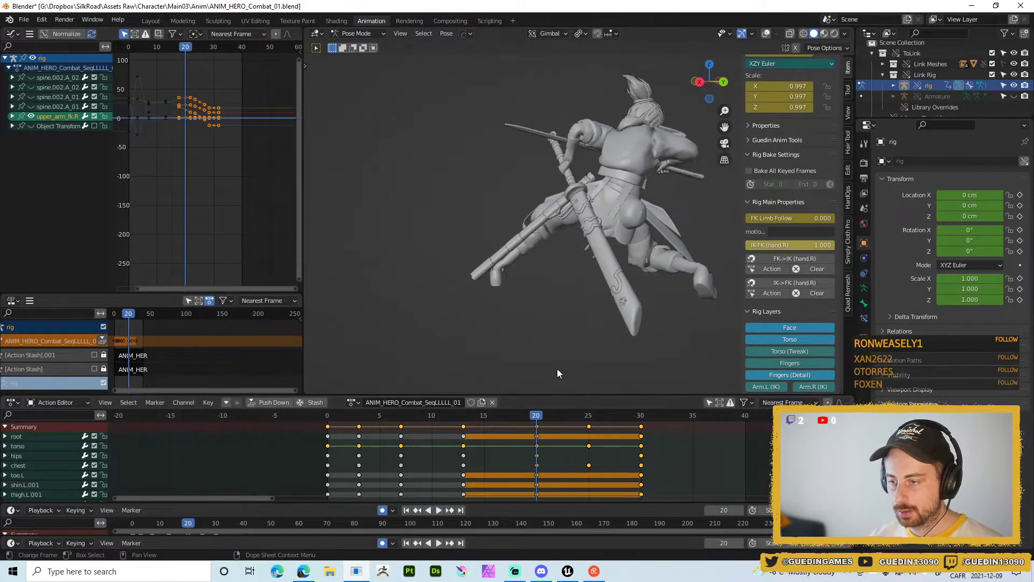
# - Show the viewport overlays again and relax the right thigh IK control to a breakdown at frame 20
pyautogui.moveTo(557, 369); pyautogui.dragTo(406, 199, button='middle')
pyautogui.hotkey('shift', 'alt', 'z')
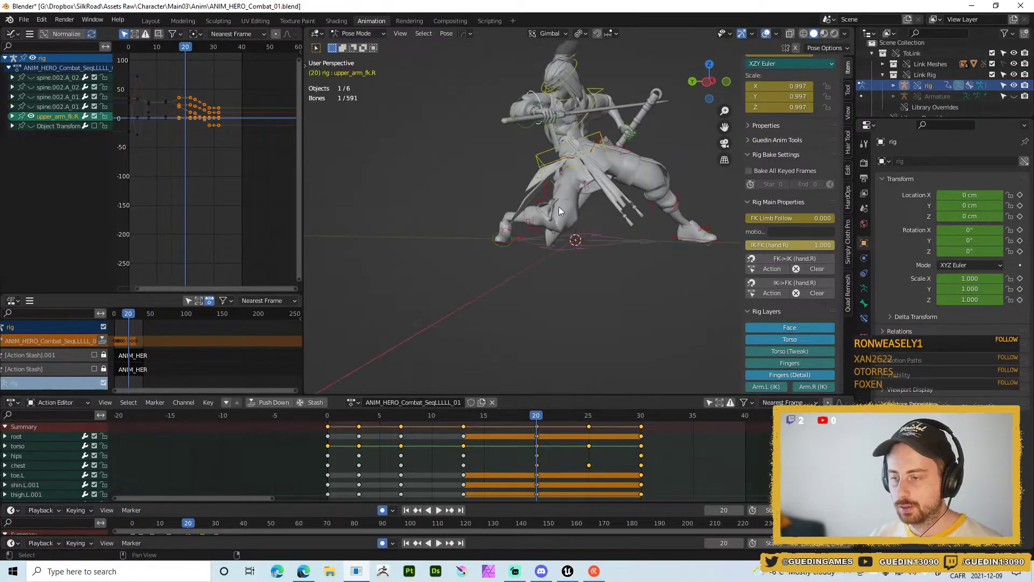
pyautogui.press('KP_Decimal')
pyautogui.click(593, 160)
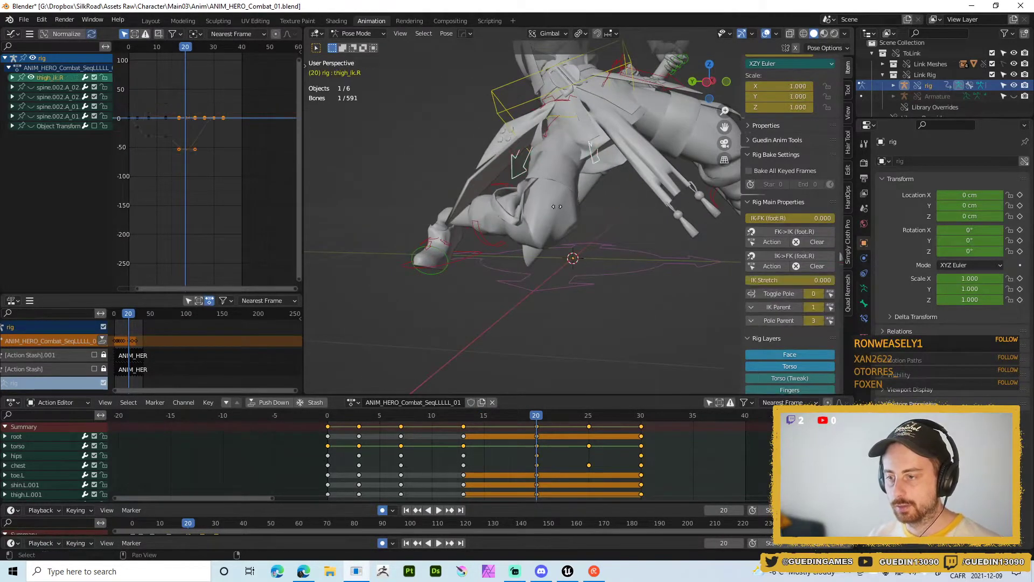
pyautogui.hotkey('alt', 'e')
pyautogui.click(540, 210)
pyautogui.moveTo(596, 164); pyautogui.dragTo(441, 336, button='middle')
pyautogui.press('Left')
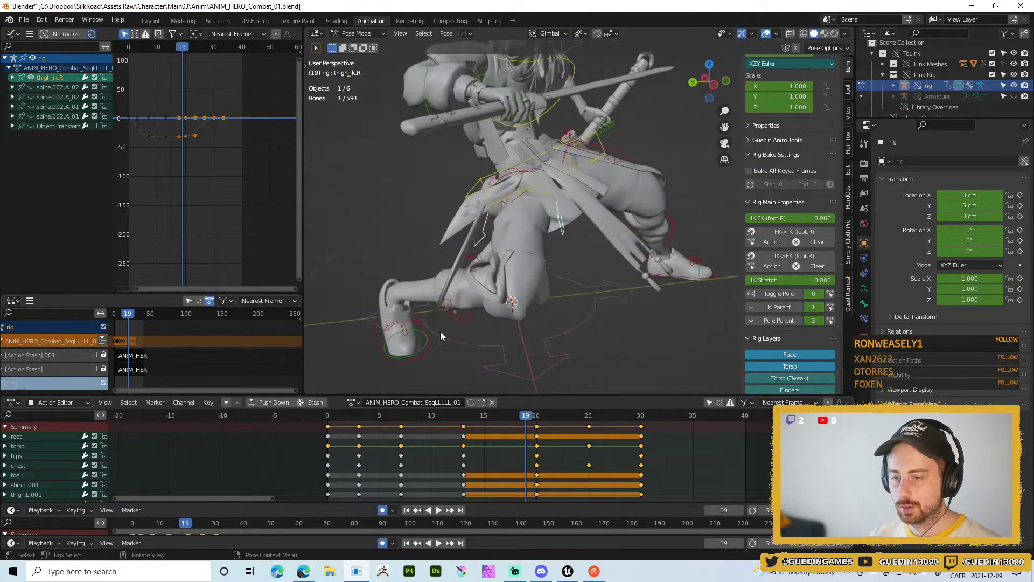
pyautogui.click(399, 356)
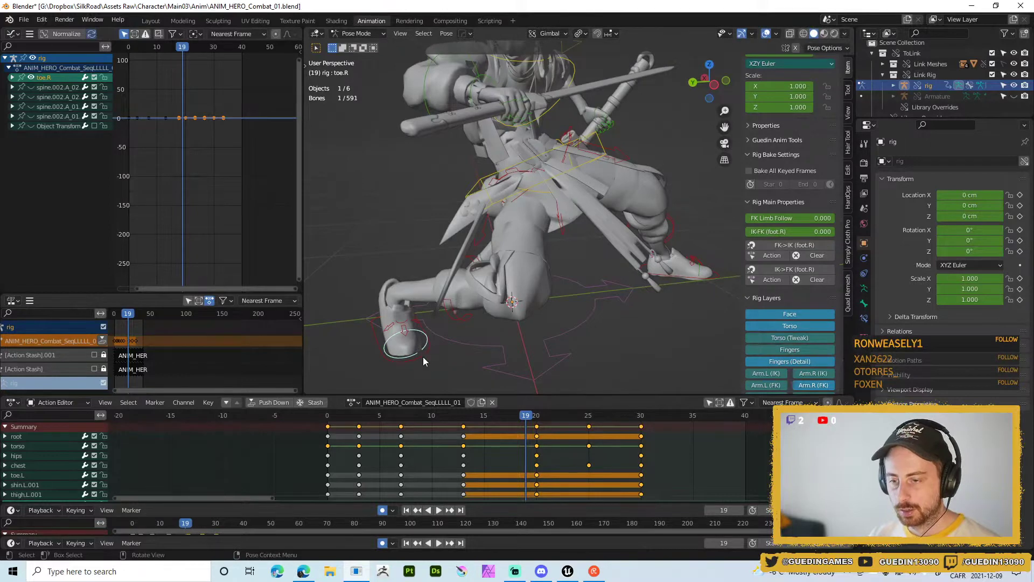
pyautogui.click(424, 360)
pyautogui.hotkey('ctrl', 'z')
pyautogui.hotkey('ctrl', 'z')
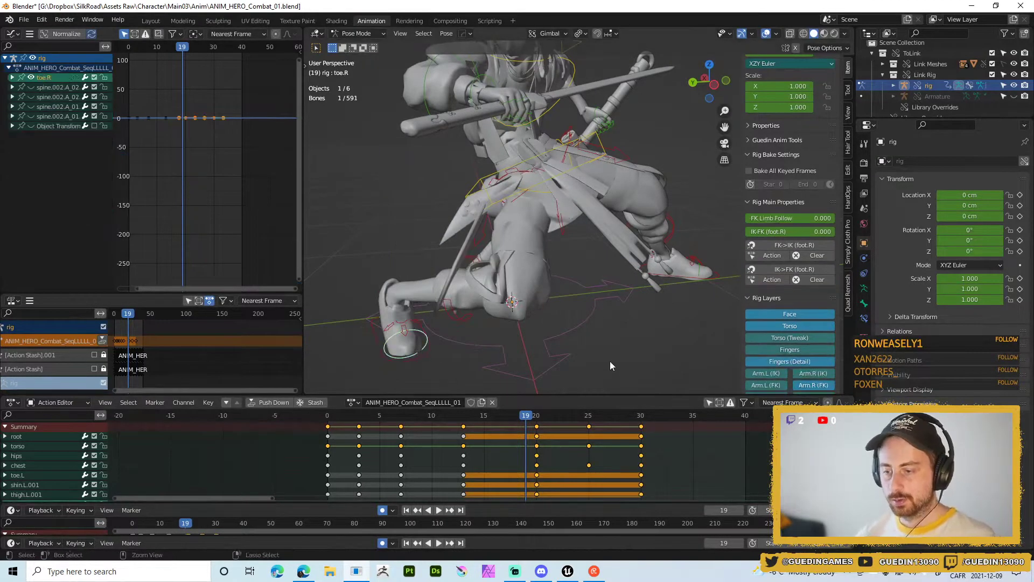
# - Relax the right thigh IK control fully at frame 20 with factor 1.000 between keyframes 13 and 30
pyautogui.press('Right')
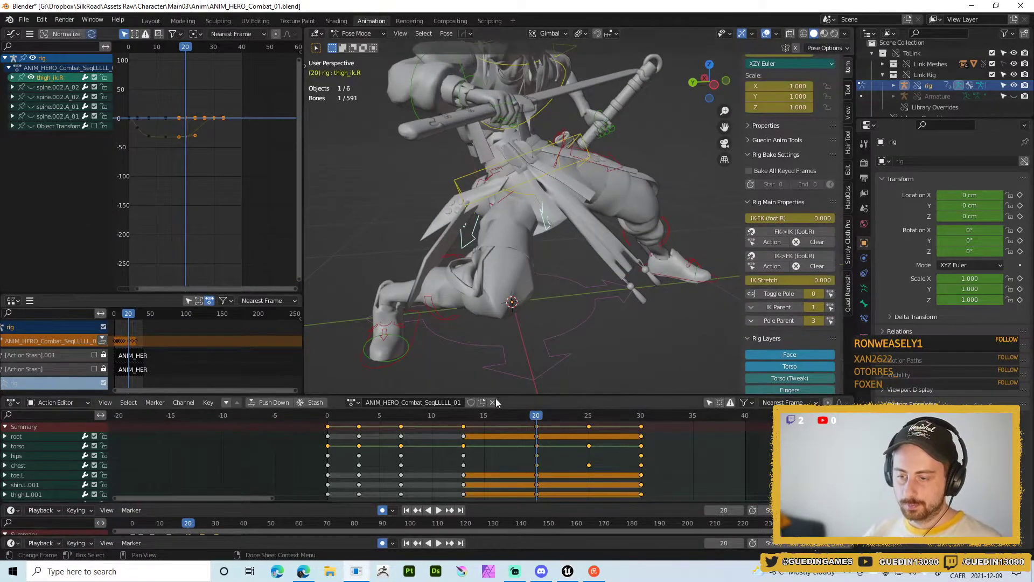
pyautogui.hotkey('alt', 'e')
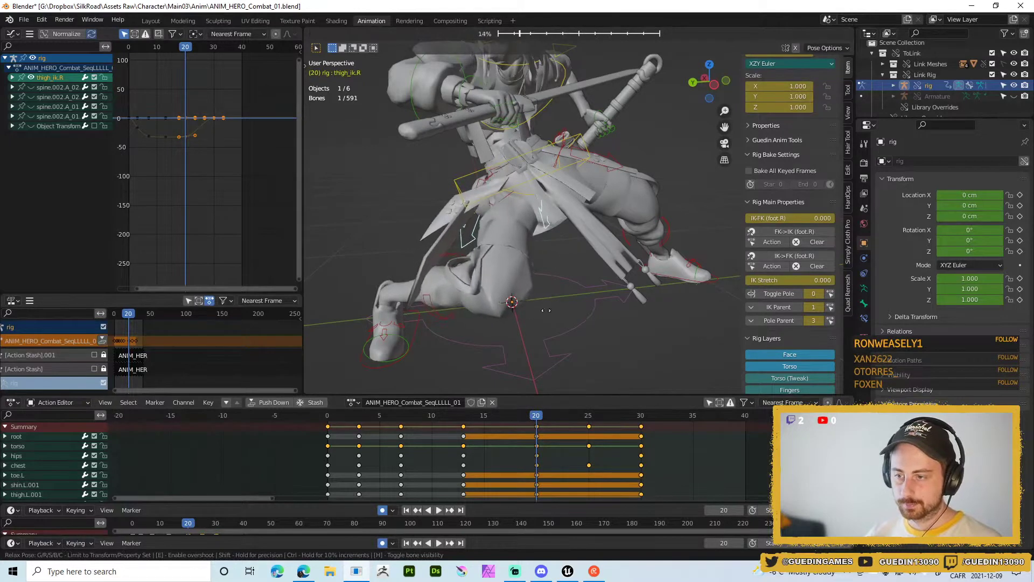
pyautogui.click(388, 357)
pyautogui.moveTo(518, 277); pyautogui.dragTo(461, 317, button='middle')
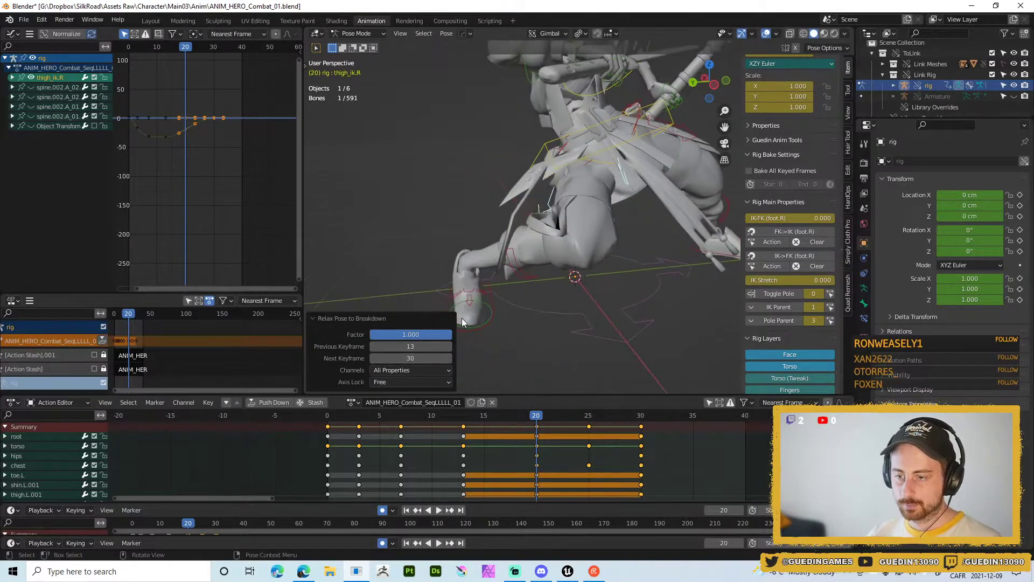
# - Rotate the right foot IK control about its gimbal Z axis at frame 20
pyautogui.click(489, 308)
pyautogui.press('r')
pyautogui.press('z')
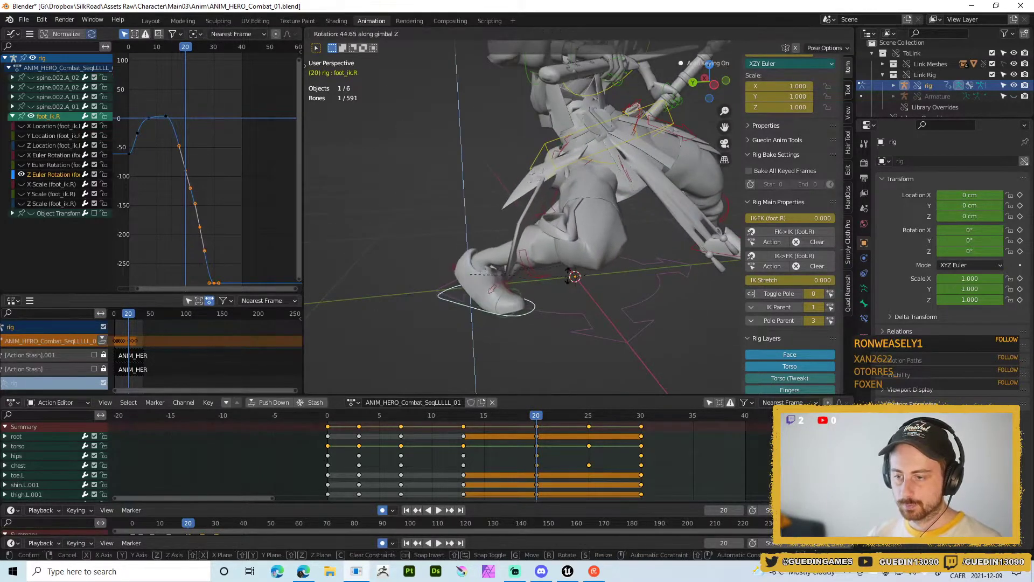
pyautogui.click(554, 252)
# - Try rotating the right thigh IK control (thigh_ik.R) at frame 20 to redirect the bent knee
pyautogui.moveTo(553, 248); pyautogui.dragTo(497, 220, button='middle')
pyautogui.press('r')
pyautogui.click(606, 193)
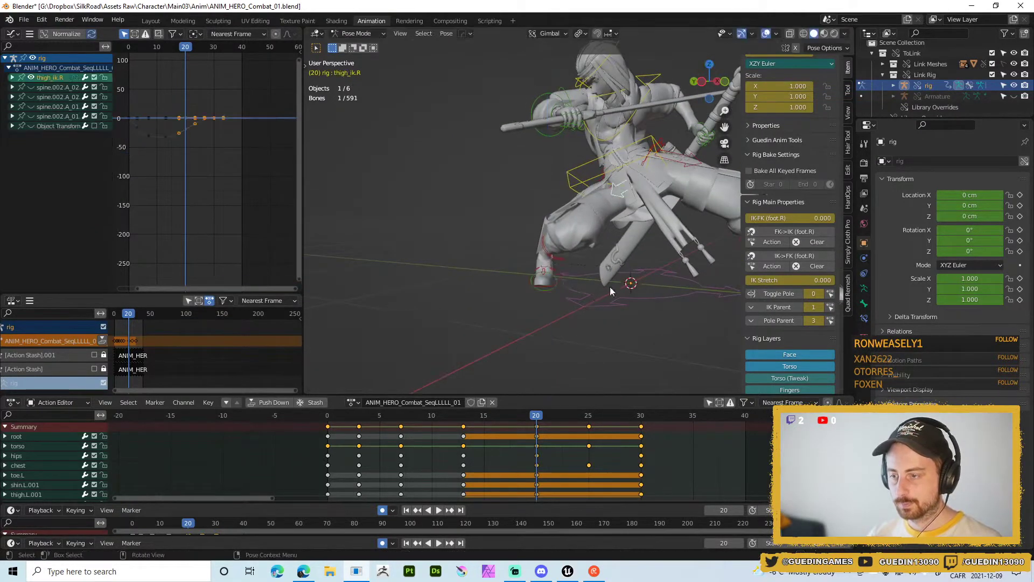
pyautogui.press('r')
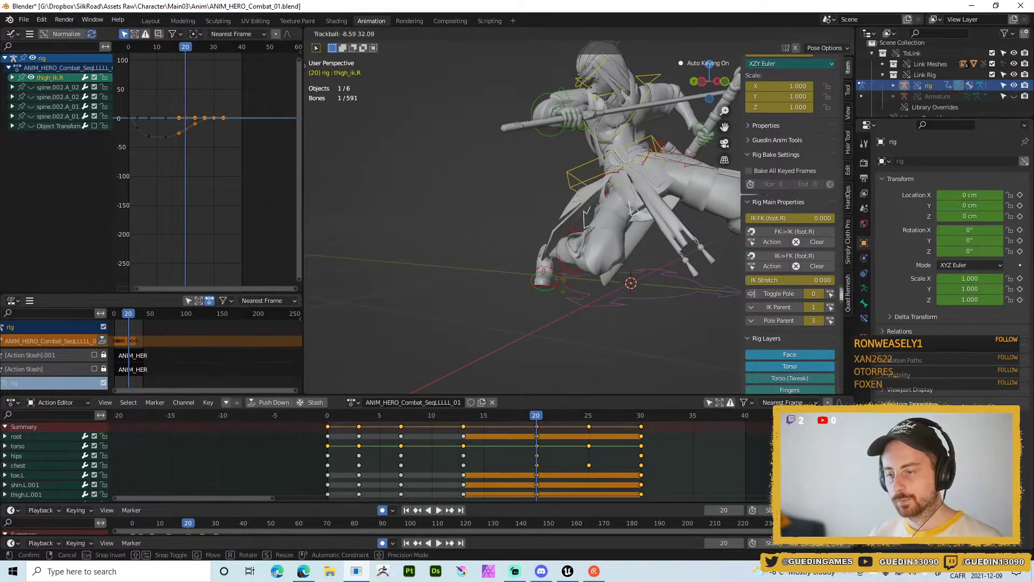
pyautogui.click(619, 281)
pyautogui.moveTo(620, 281); pyautogui.dragTo(510, 395, button='middle')
pyautogui.press('space')
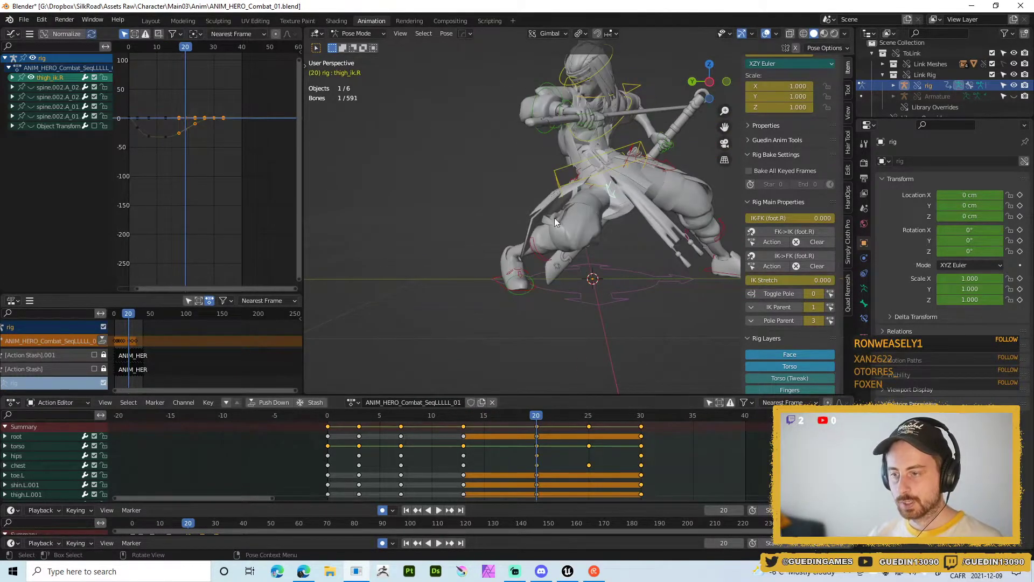
# - Move the torso control about 20 cm, mostly along Y, at frame 20
pyautogui.click(560, 180)
pyautogui.press('g')
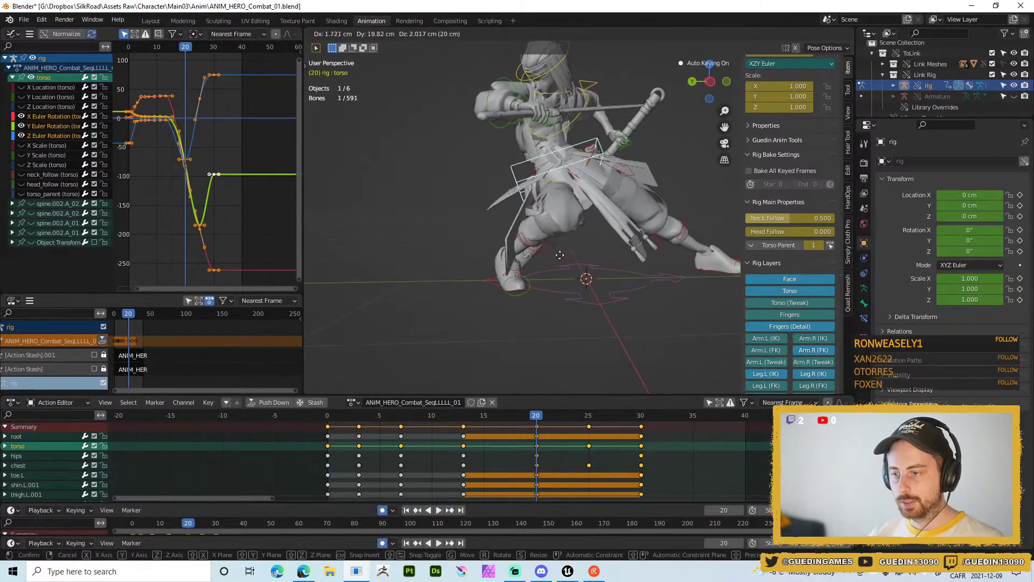
pyautogui.click(560, 255)
pyautogui.moveTo(559, 255); pyautogui.dragTo(591, 216, button='middle')
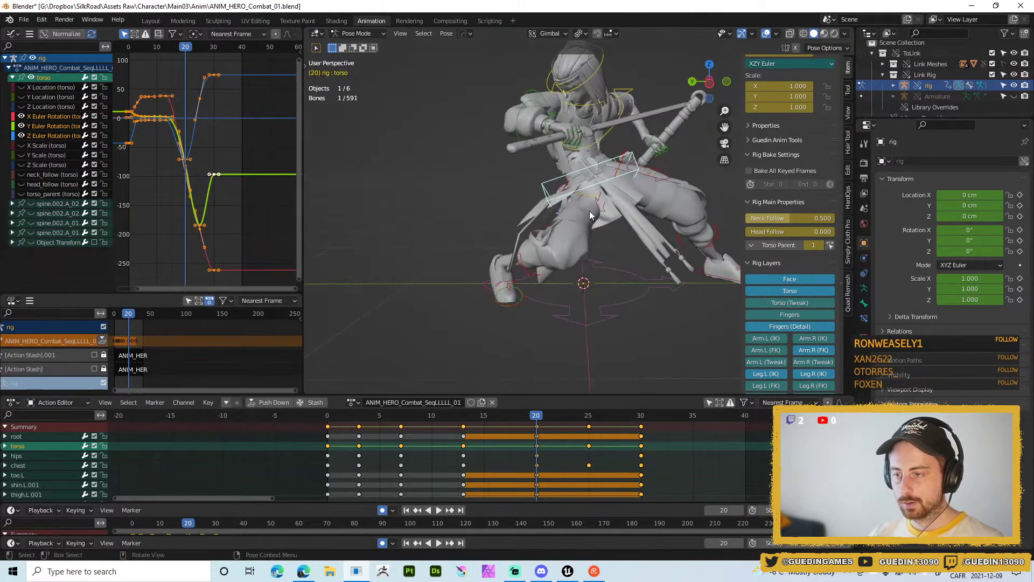
# - Clear the right thigh IK control's transform and rotate the right foot IK control -30.8° about its gimbal Z axis at frame 20
pyautogui.click(622, 255)
pyautogui.hotkey('alt', 'g')
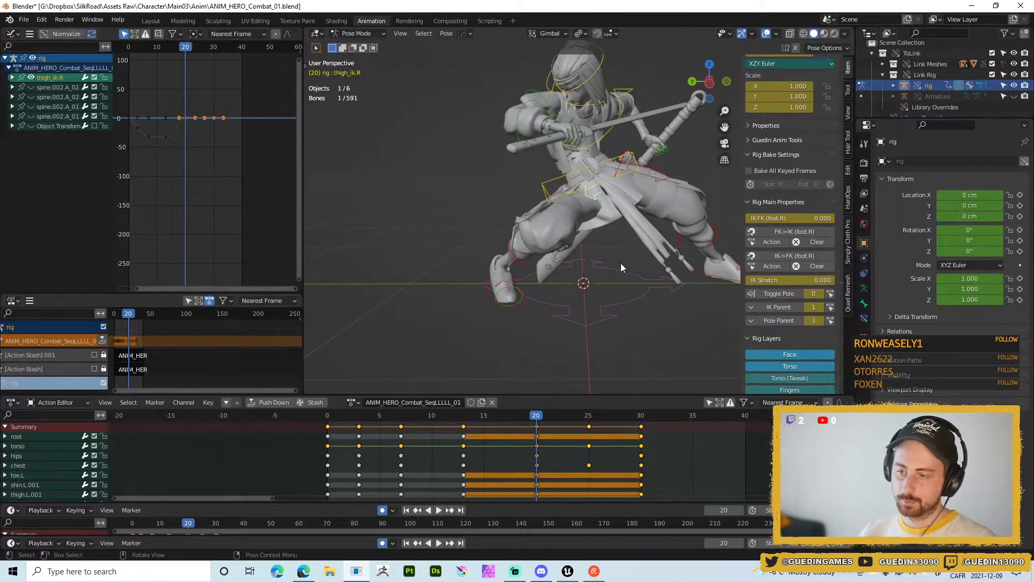
pyautogui.click(486, 296)
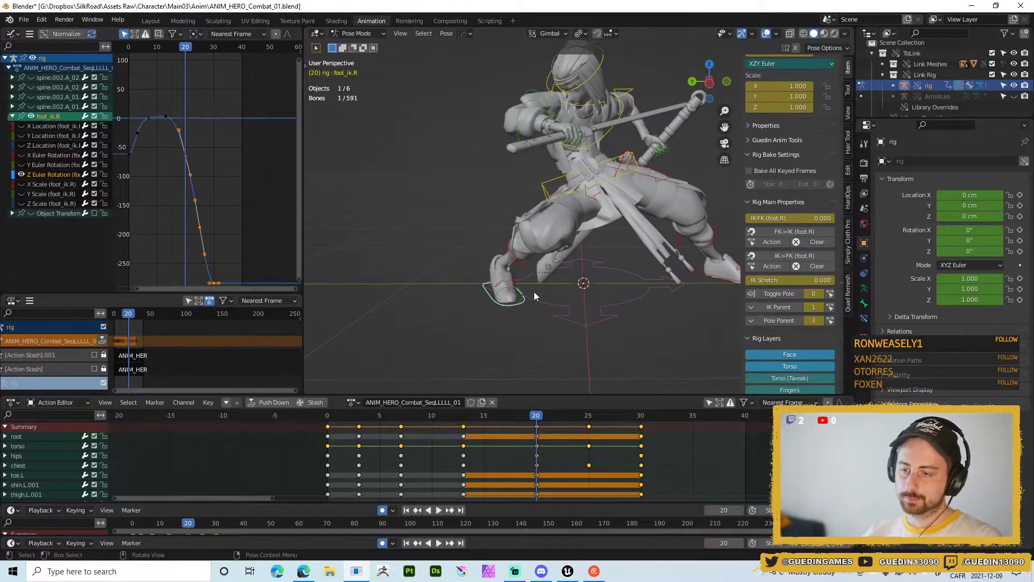
pyautogui.press('r')
pyautogui.press('z')
pyautogui.click(531, 306)
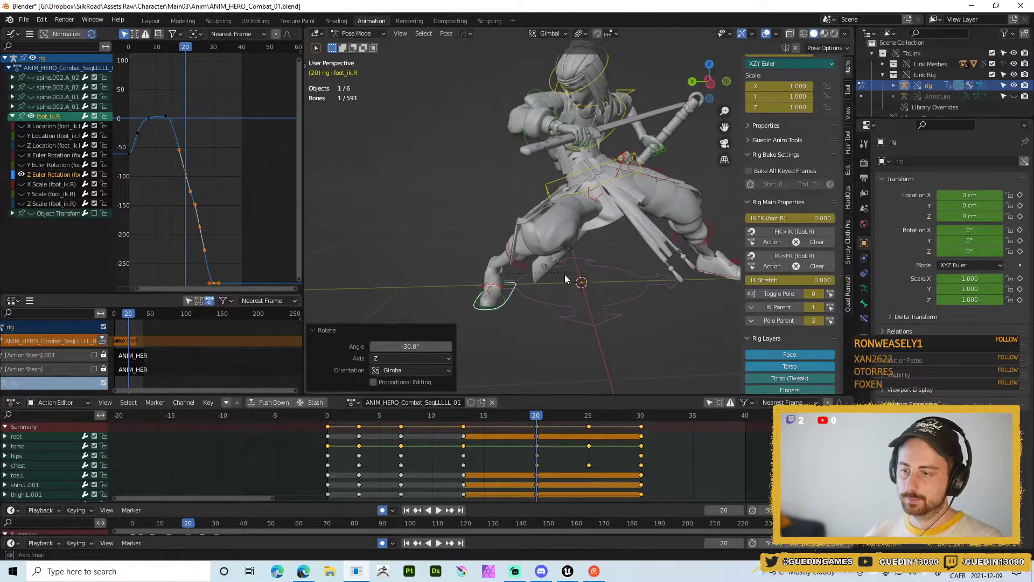
pyautogui.moveTo(538, 275); pyautogui.dragTo(593, 275, button='middle')
pyautogui.click(519, 280)
# - Reorient the left upper arm IK control (upper_arm_ik.L) at frame 20 with trackball rotation and a 3.48° view-axis turn
pyautogui.scroll(3, 596, 218)
pyautogui.scroll(-5, 787, 348)
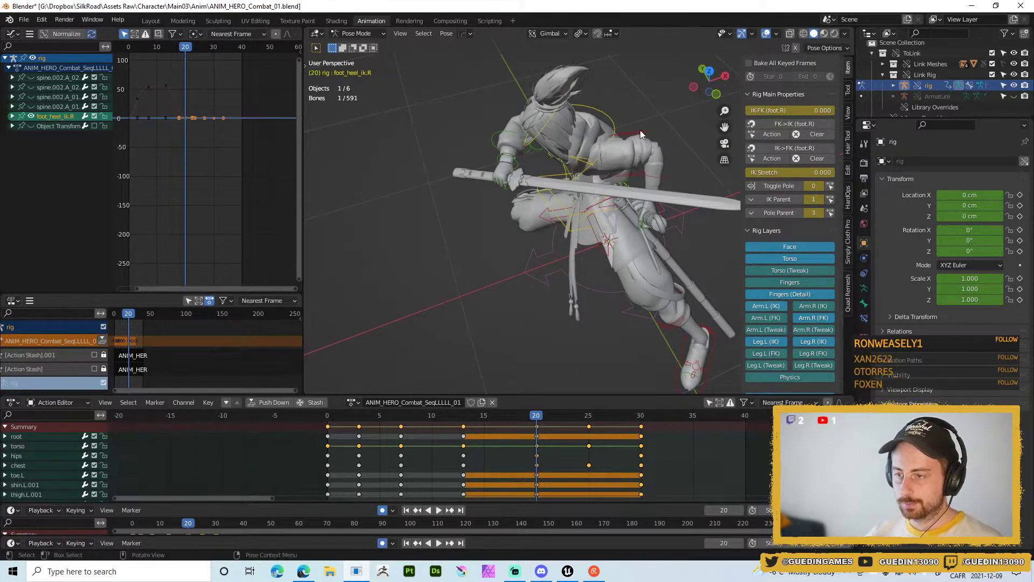
pyautogui.moveTo(655, 210); pyautogui.dragTo(559, 132, button='middle')
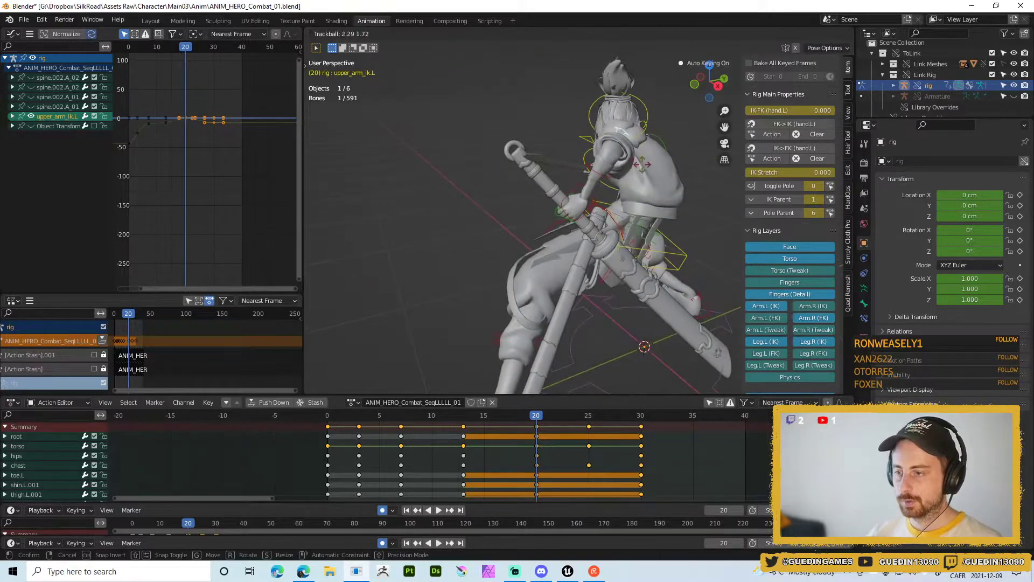
pyautogui.click(627, 227)
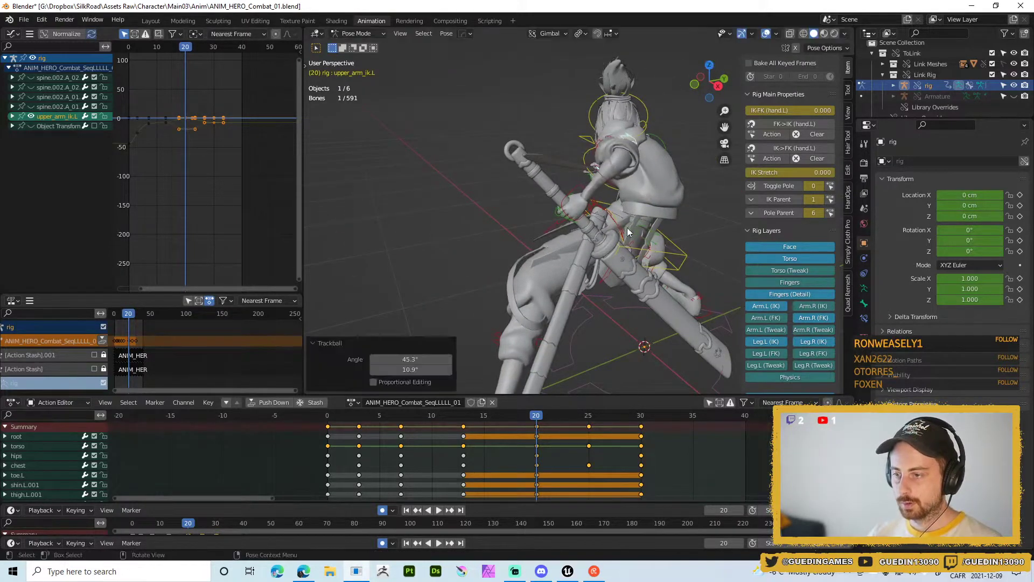
pyautogui.press('r')
pyautogui.click(648, 253)
pyautogui.click(666, 240)
pyautogui.moveTo(667, 240); pyautogui.dragTo(539, 381, button='middle')
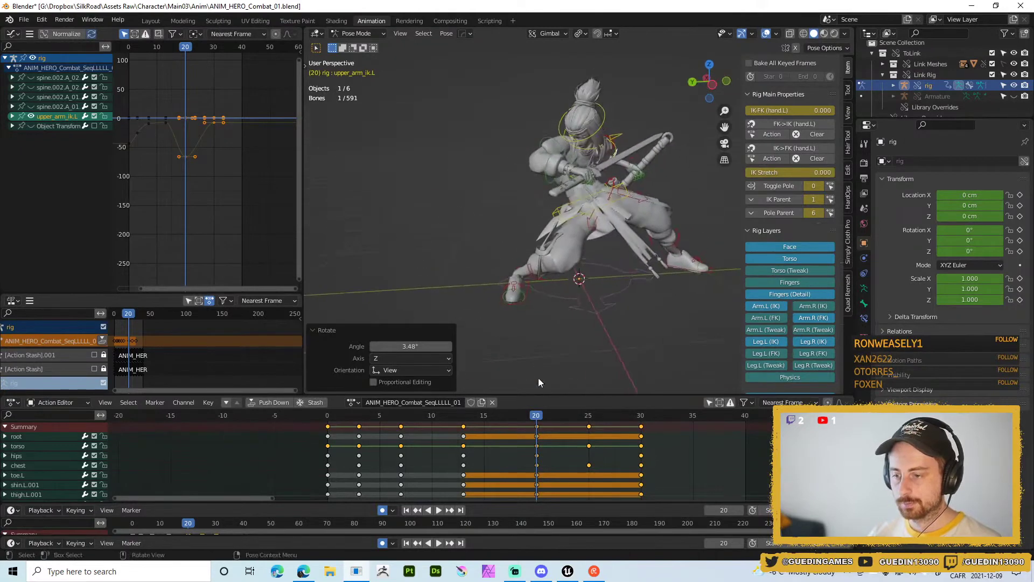
# - Go to frame 25 and move the right foot IK control to reposition the leg
pyautogui.moveTo(540, 417); pyautogui.dragTo(588, 418)
pyautogui.moveTo(646, 259); pyautogui.dragTo(577, 317, button='middle')
pyautogui.click(496, 326)
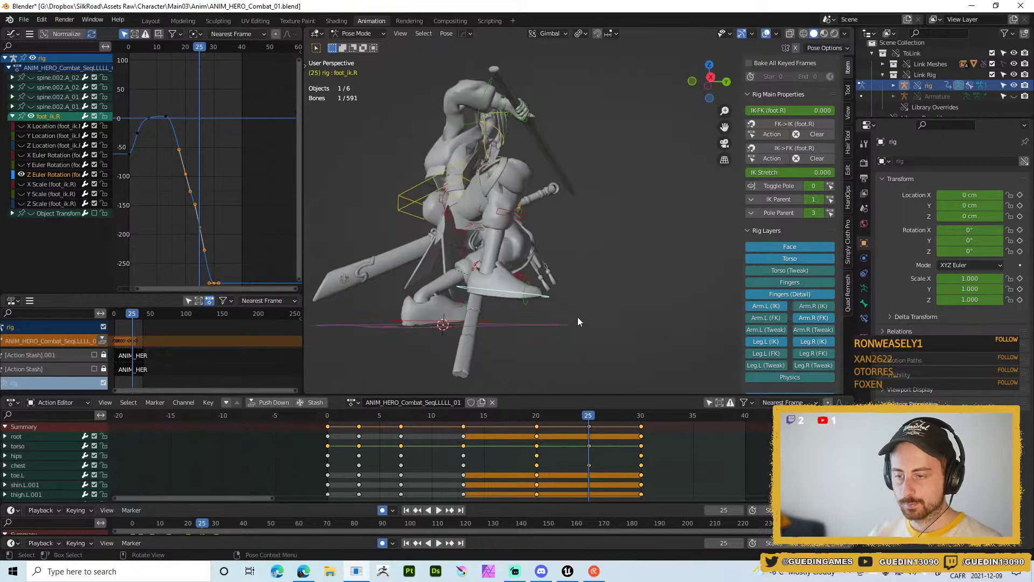
pyautogui.click(540, 343)
pyautogui.press('g')
pyautogui.click(505, 294)
pyautogui.moveTo(506, 294); pyautogui.dragTo(679, 289, button='middle')
# - Rotate the right foot IK control -47.8° about the view axis at frame 25
pyautogui.click(618, 282)
pyautogui.click(680, 339)
pyautogui.moveTo(680, 340); pyautogui.dragTo(557, 280, button='middle')
pyautogui.click(609, 177)
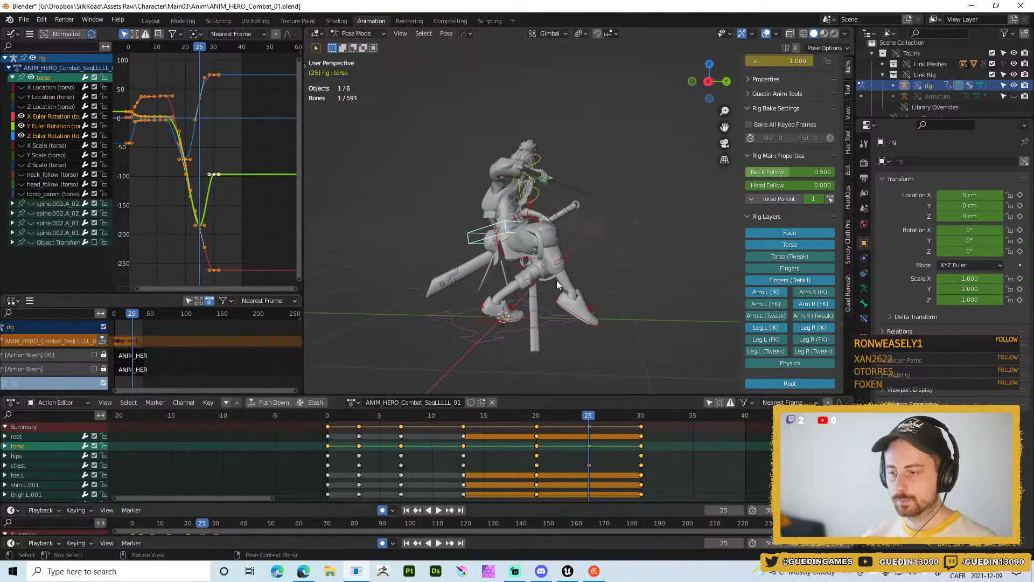
pyautogui.click(596, 323)
pyautogui.press('r')
pyautogui.click(631, 286)
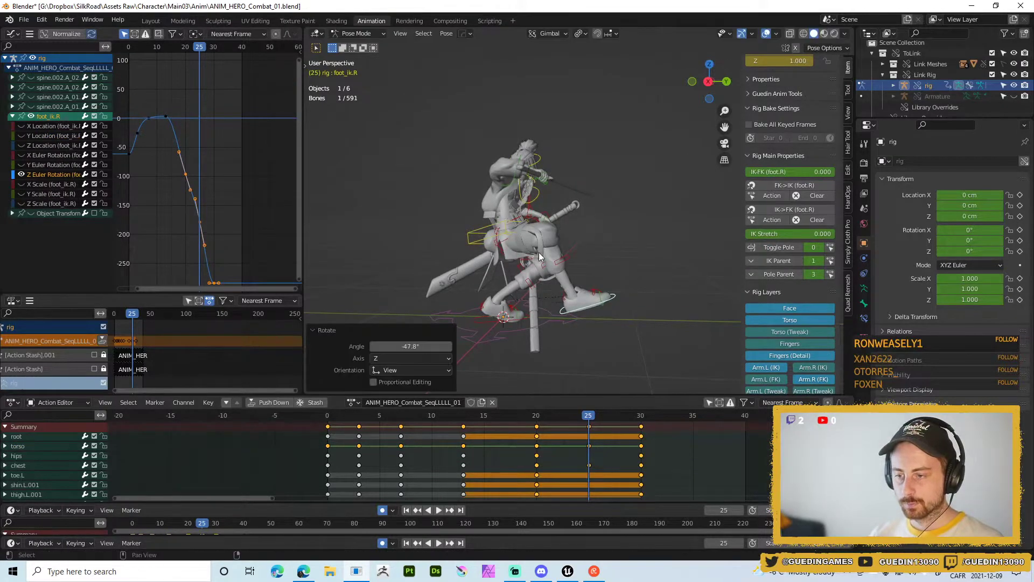
# - Move the torso control at frame 25 by 1.8159 cm in X, 7.5695 cm in Y and 8.2063 cm in Z
pyautogui.moveTo(539, 252); pyautogui.dragTo(553, 297, button='middle')
pyautogui.click(535, 224)
pyautogui.press('KP_1')
pyautogui.press('g')
pyautogui.click(538, 253)
pyautogui.press('g')
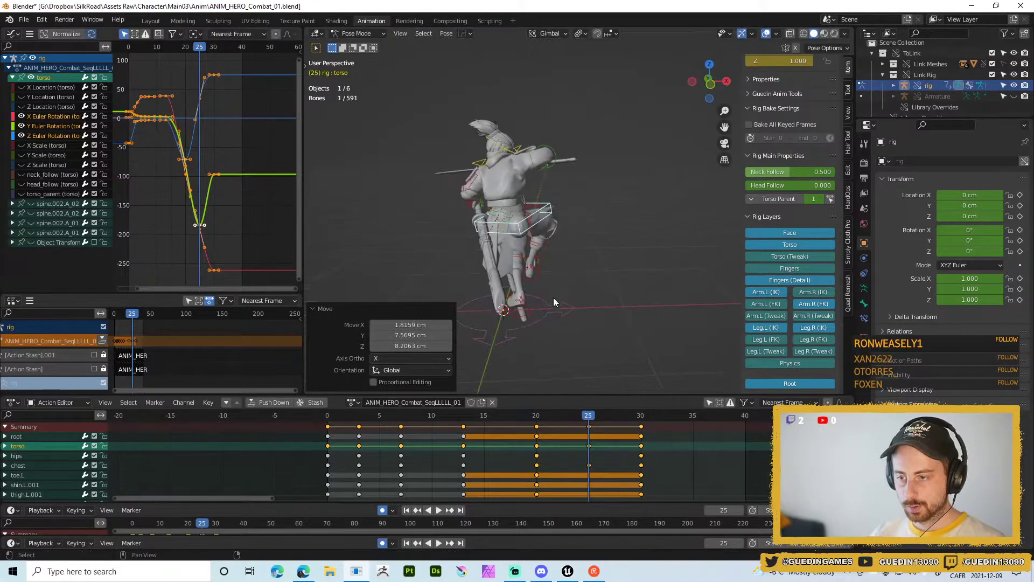
# - Rotate the right shoulder control 13.6° about the view axis at frame 25
pyautogui.click(534, 154)
pyautogui.press('r')
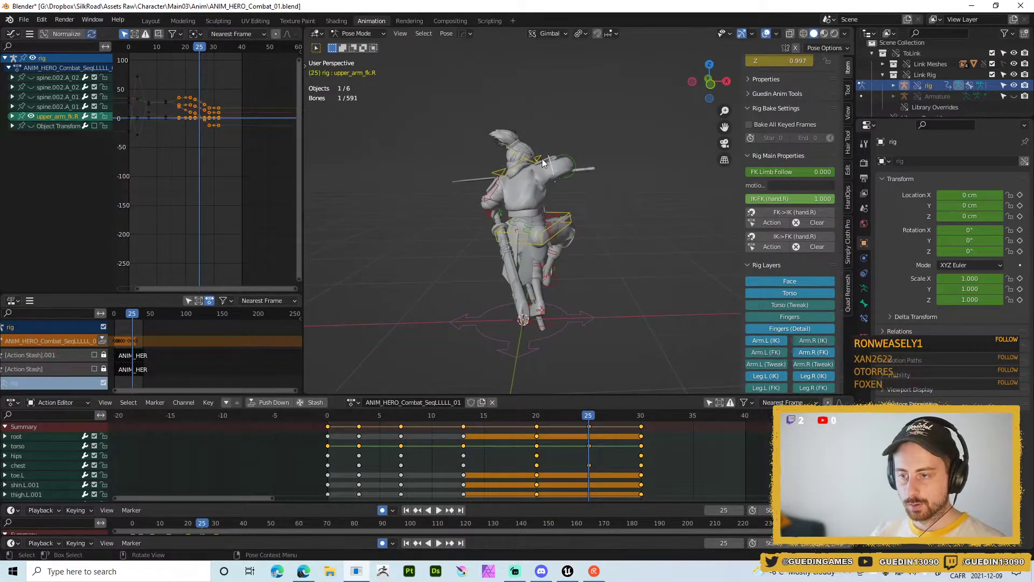
pyautogui.click(567, 164)
pyautogui.scroll(5, 567, 163)
pyautogui.moveTo(606, 279); pyautogui.dragTo(629, 180, button='middle')
pyautogui.press('r')
pyautogui.click(673, 228)
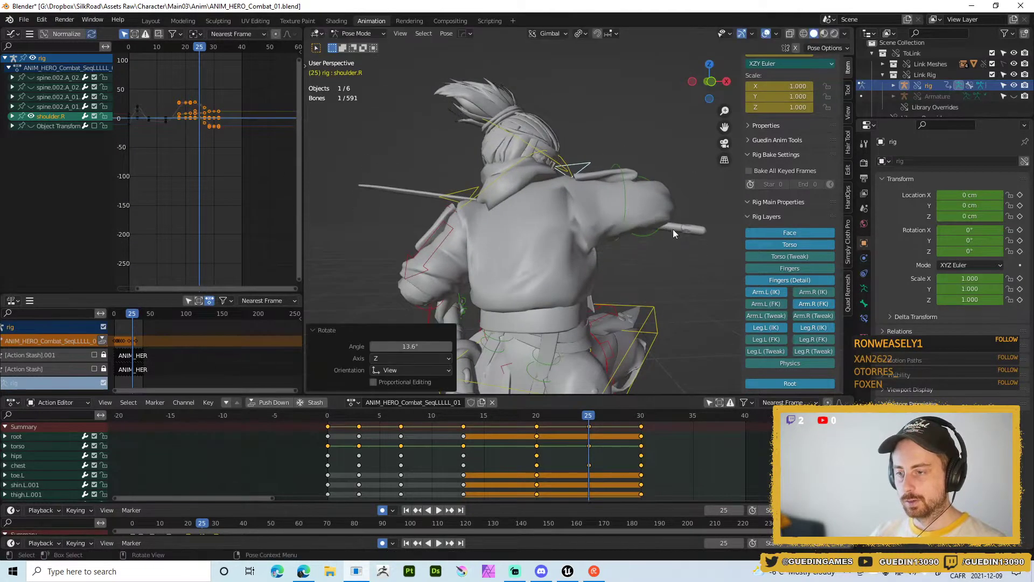
# - Rotate the right hand FK control (hand_fk.R) -17.7° about the view axis at frame 25
pyautogui.moveTo(673, 229); pyautogui.dragTo(682, 305, button='middle')
pyautogui.click(496, 213)
pyautogui.click(561, 270)
pyautogui.press('r')
pyautogui.click(622, 261)
pyautogui.moveTo(623, 265); pyautogui.dragTo(563, 156, button='middle')
# - Check the pose at frame 30, play back the animation, and save the Blender file
pyautogui.moveTo(587, 419); pyautogui.dragTo(641, 416)
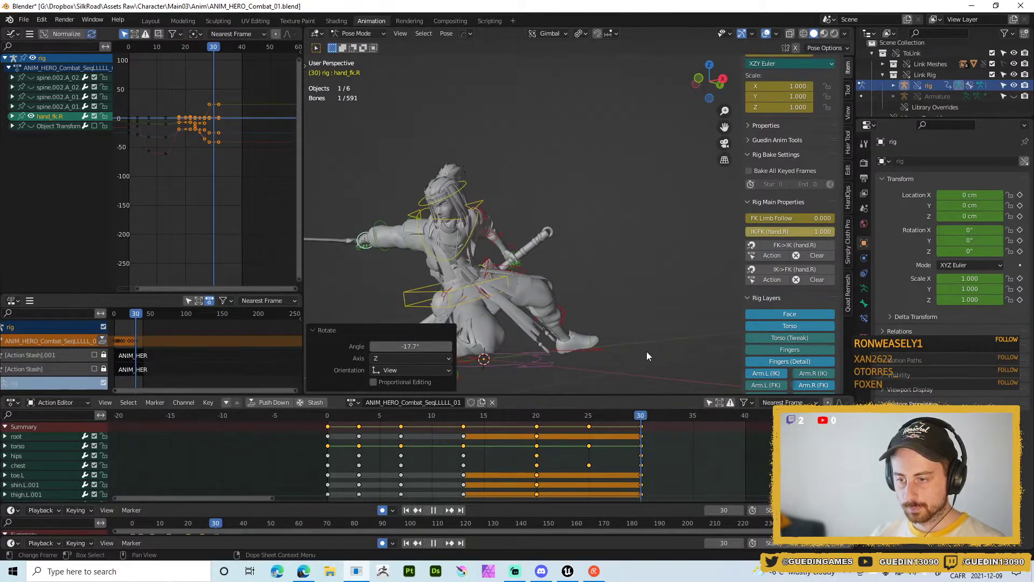
pyautogui.moveTo(646, 351); pyautogui.dragTo(496, 250, button='middle')
pyautogui.press('space')
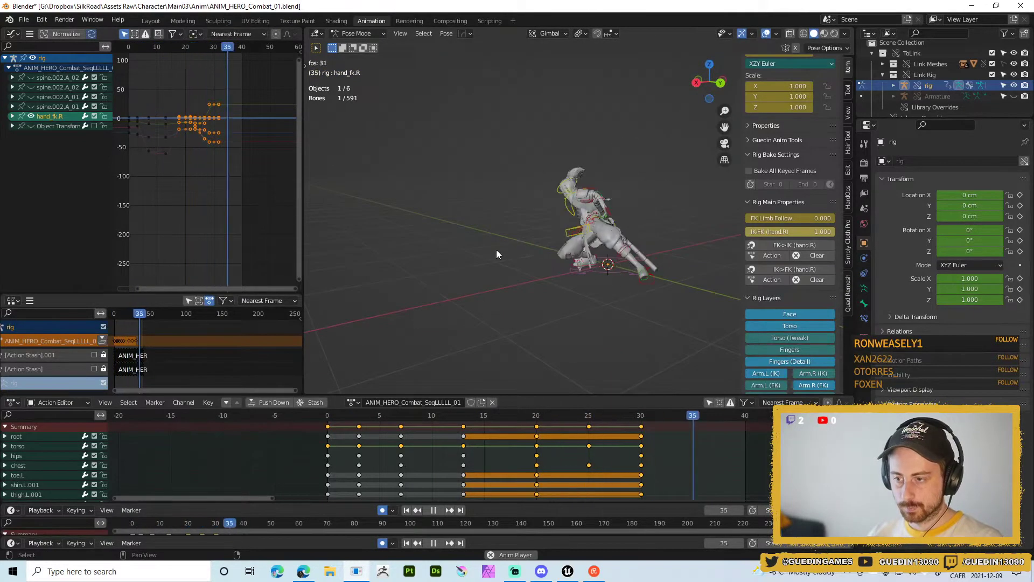
pyautogui.hotkey('alt', 'a')
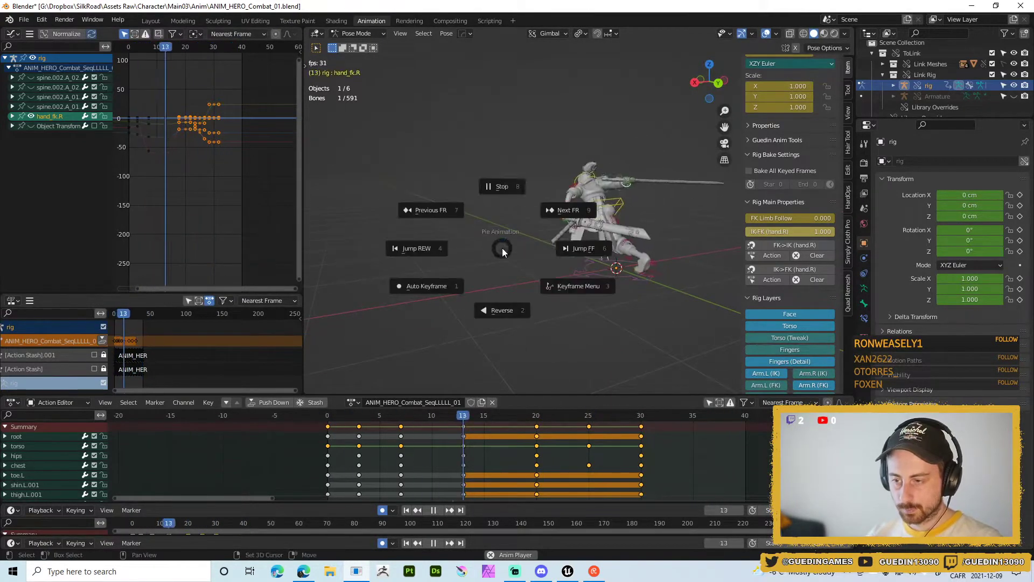
pyautogui.click(501, 189)
pyautogui.hotkey('ctrl', 's')
pyautogui.click(488, 112)
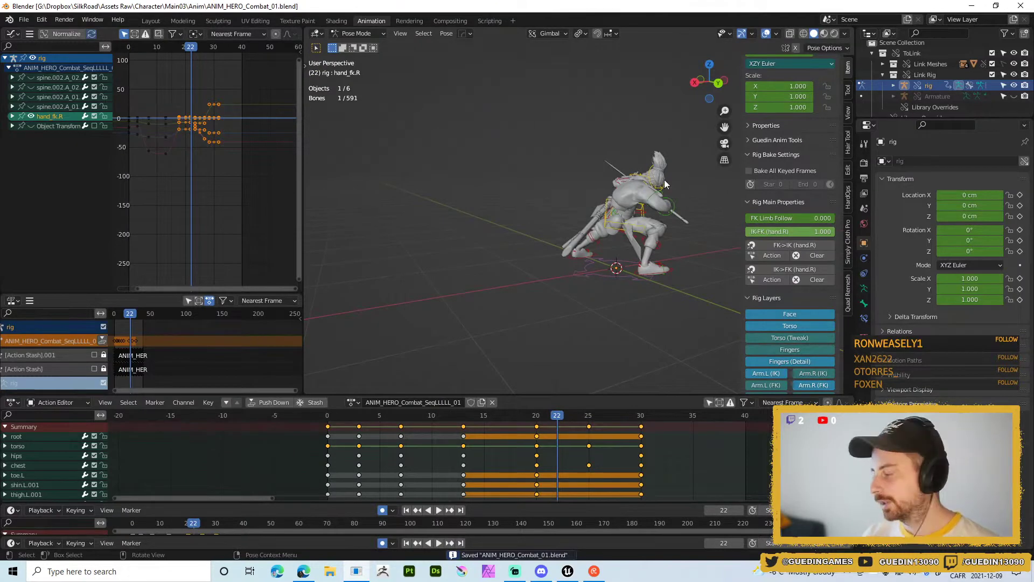
# - Play the animation and scrub through its opening frames to examine the attack's early poses
pyautogui.moveTo(691, 295); pyautogui.dragTo(449, 265, button='middle')
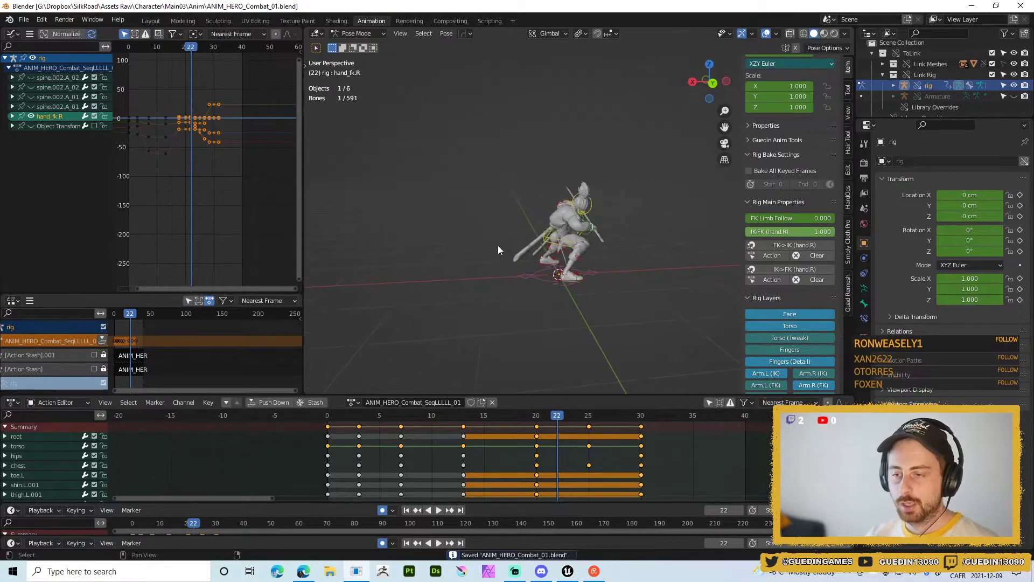
pyautogui.press('space')
pyautogui.moveTo(494, 238); pyautogui.dragTo(552, 218, button='middle')
pyautogui.press('space')
pyautogui.press('space')
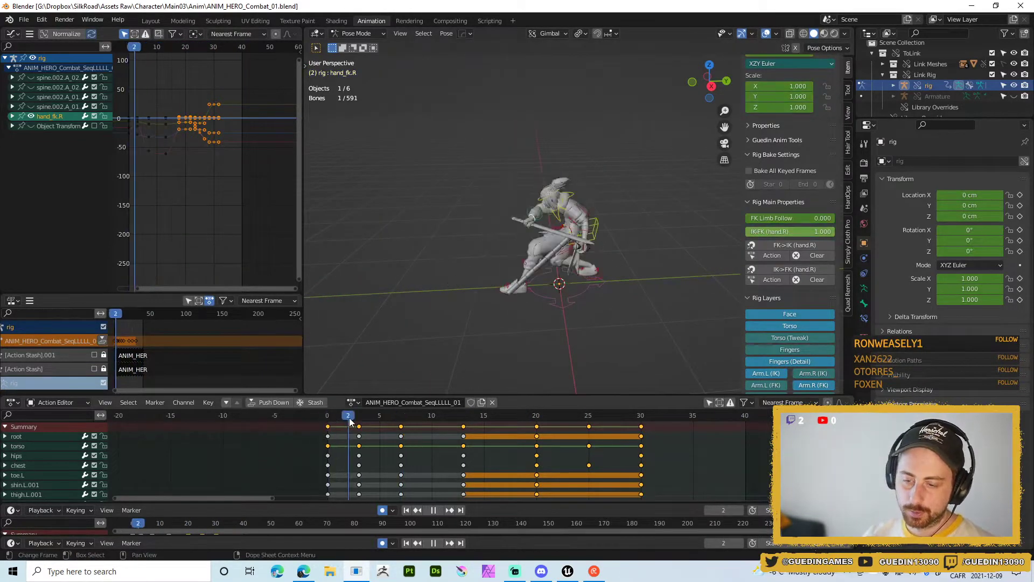
pyautogui.click(421, 415)
pyautogui.moveTo(422, 415); pyautogui.dragTo(366, 407)
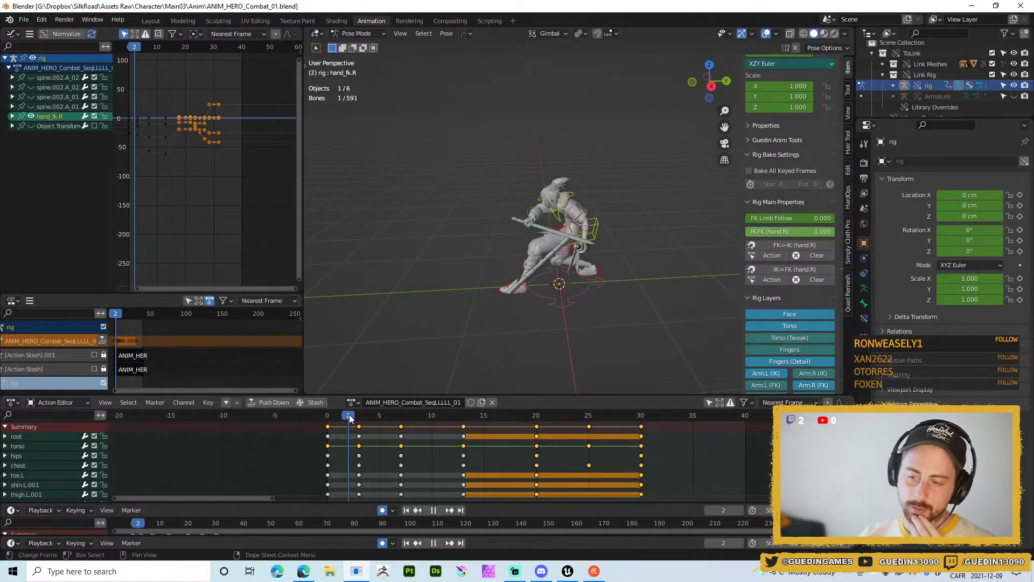
pyautogui.press('space')
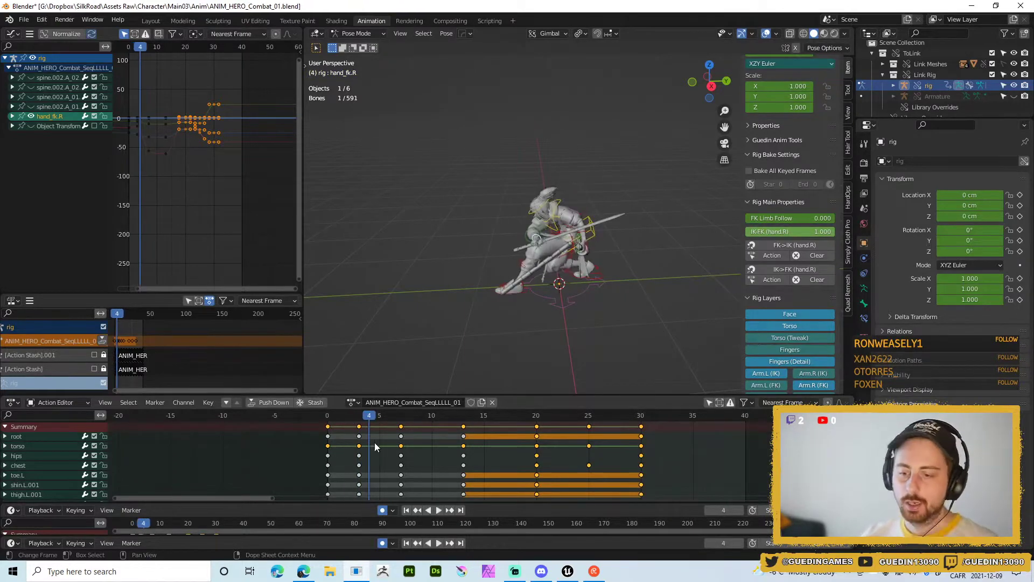
# - Switch to Unreal Editor and play-test the hero's movement and sword attacks full screen, ending the session when done
pyautogui.click(567, 571)
pyautogui.click(664, 41)
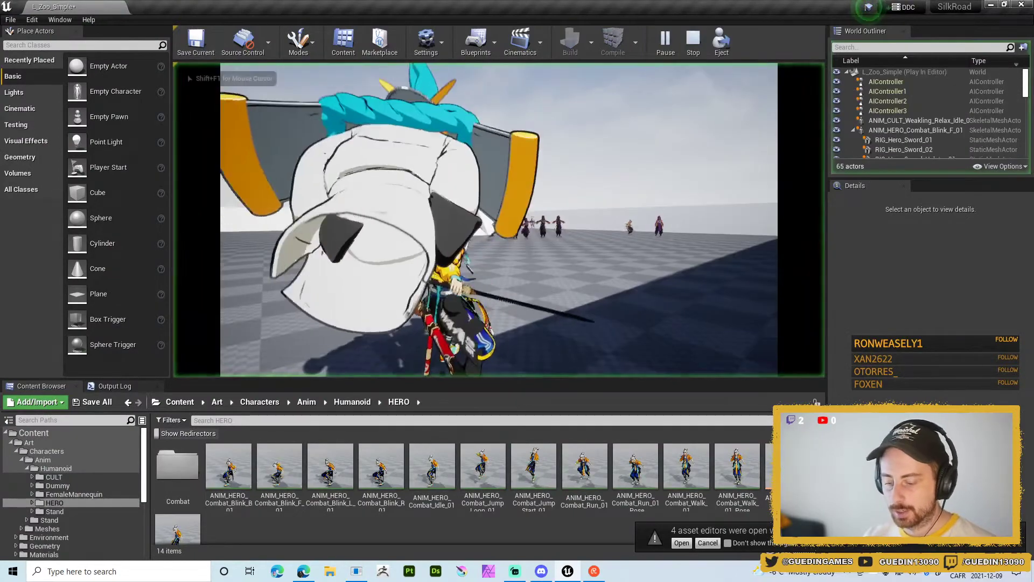
pyautogui.press('F11')
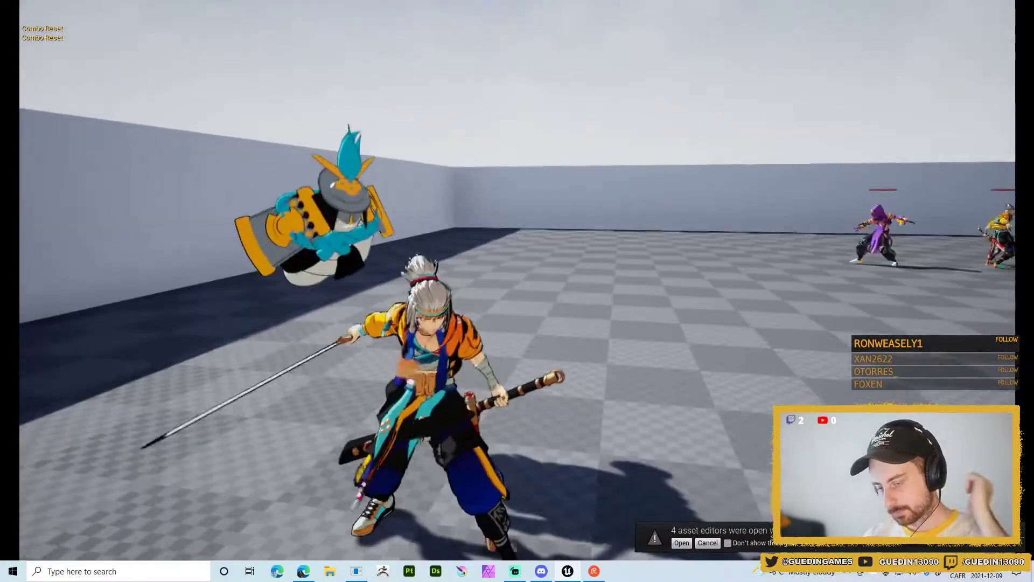
pyautogui.press('w')
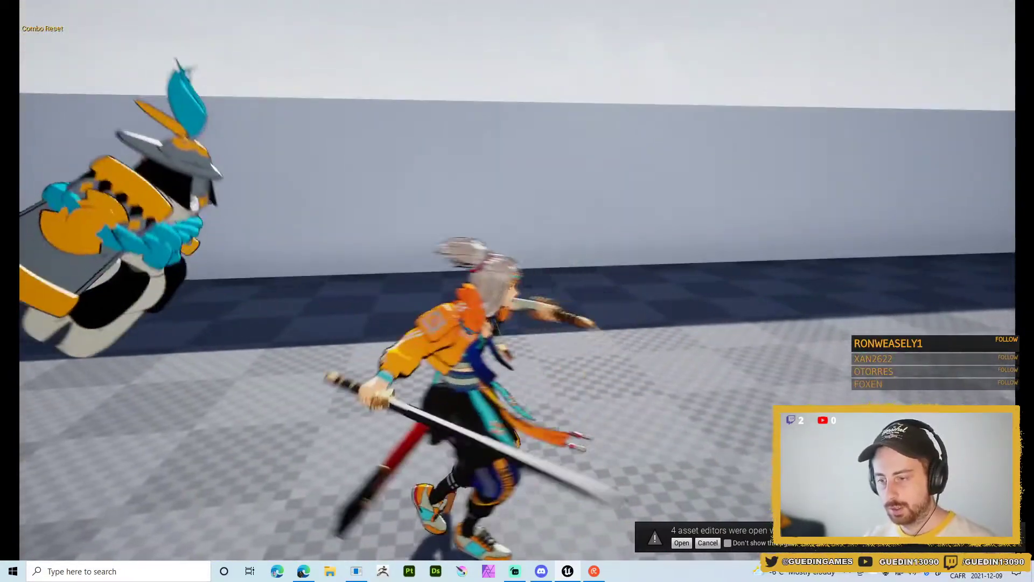
pyautogui.press('Escape')
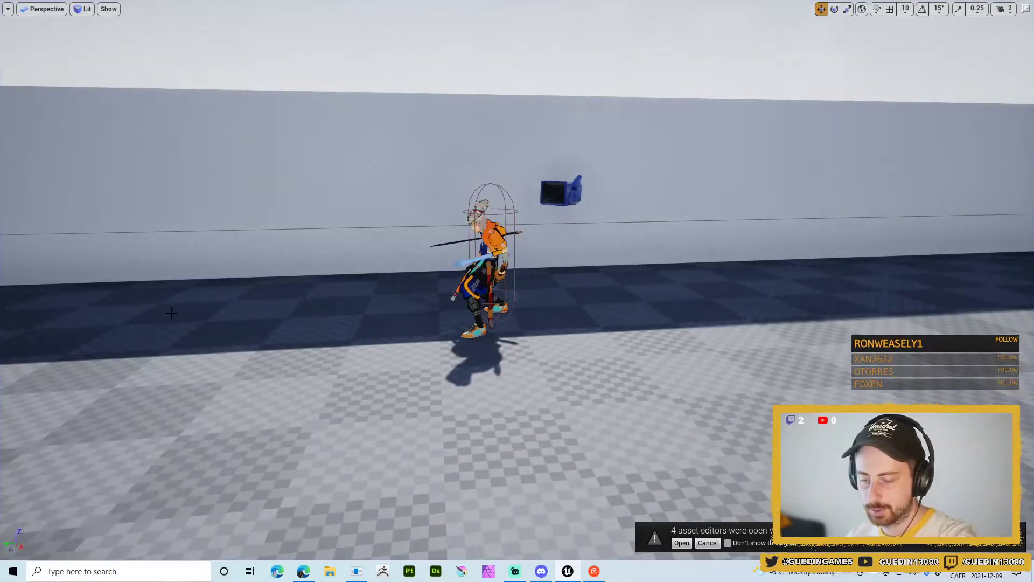
pyautogui.press('F11')
# - Open the MNTG_HERO_Combat_LightAttack_01 montage from the HERO Combat folder in a docked editor and set its Blend In time to 0.05
pyautogui.doubleClick(178, 466)
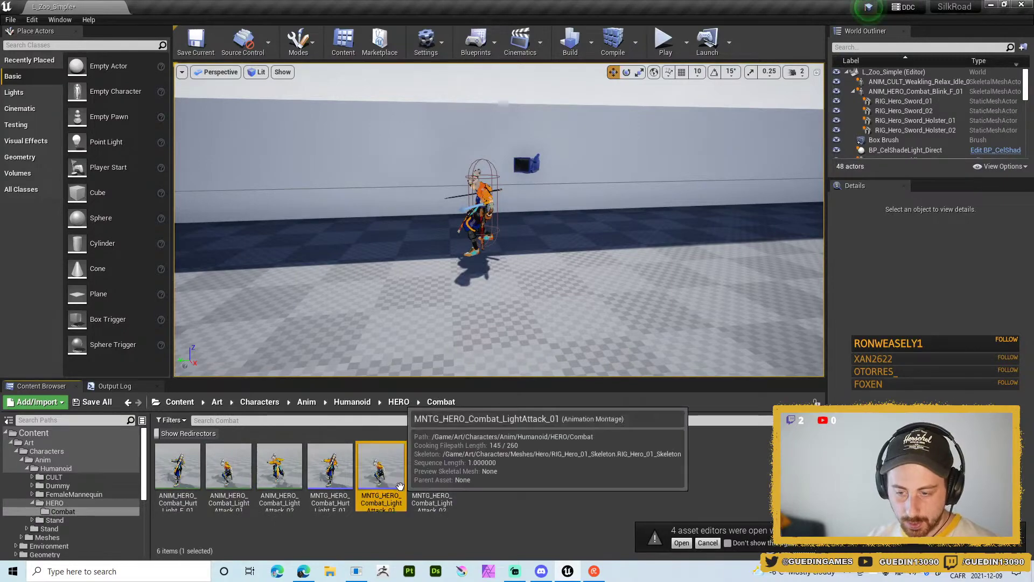
pyautogui.doubleClick(381, 467)
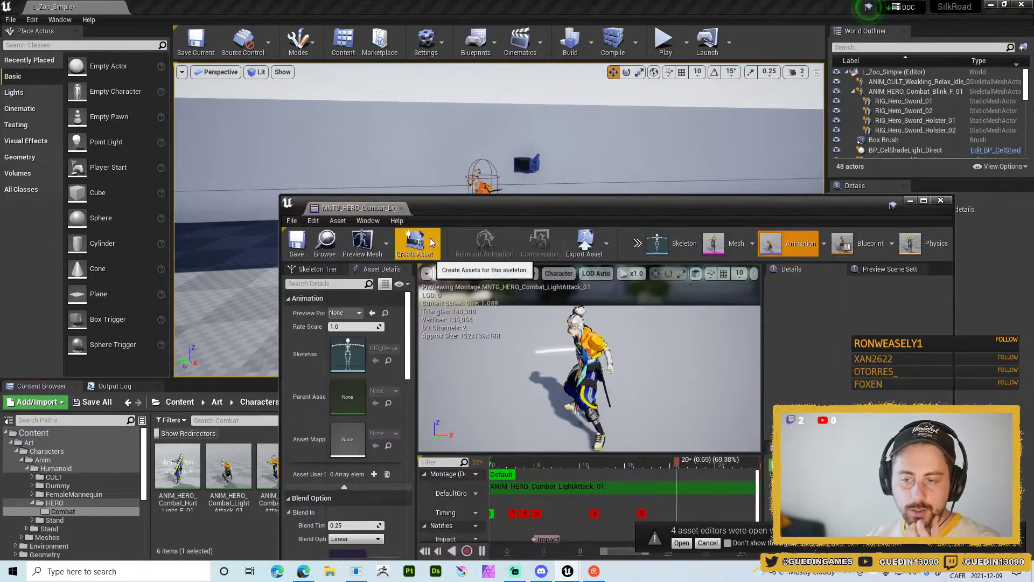
pyautogui.moveTo(349, 208); pyautogui.dragTo(215, 9)
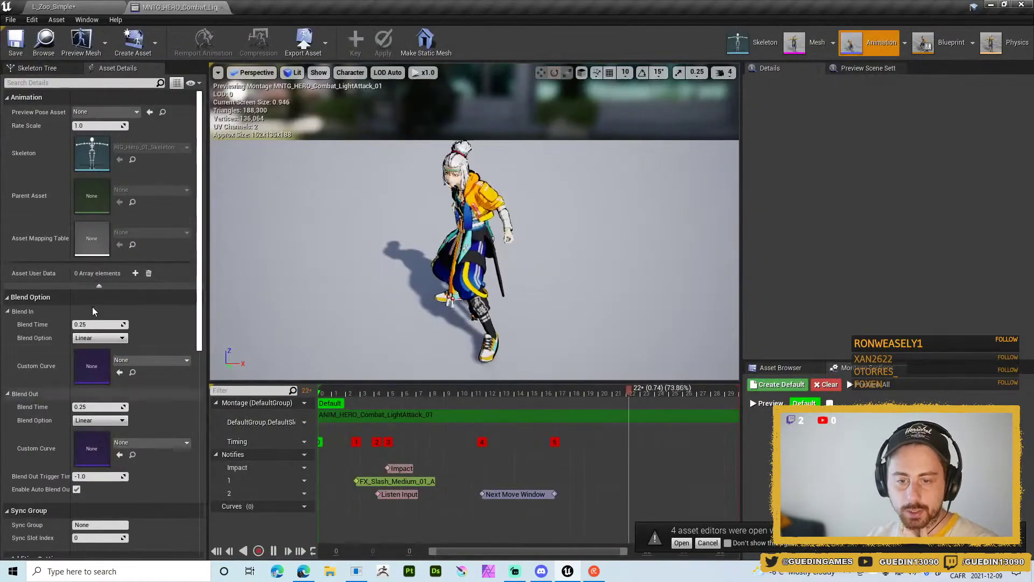
pyautogui.click(94, 324)
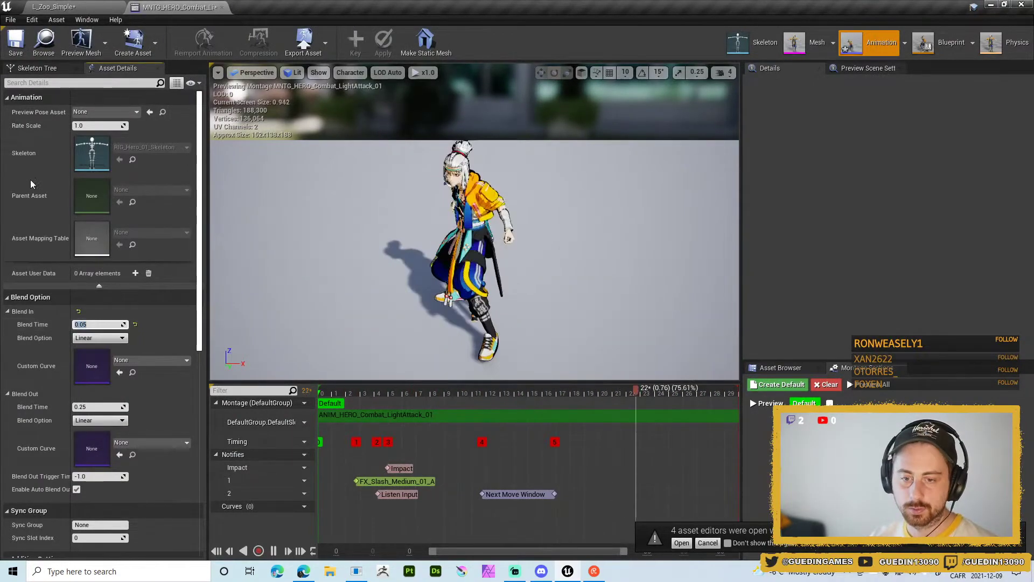
# - Play-test the hero's light attack in the L_Zoo_Simple level full screen and end the session when done
pyautogui.click(68, 6)
pyautogui.click(664, 53)
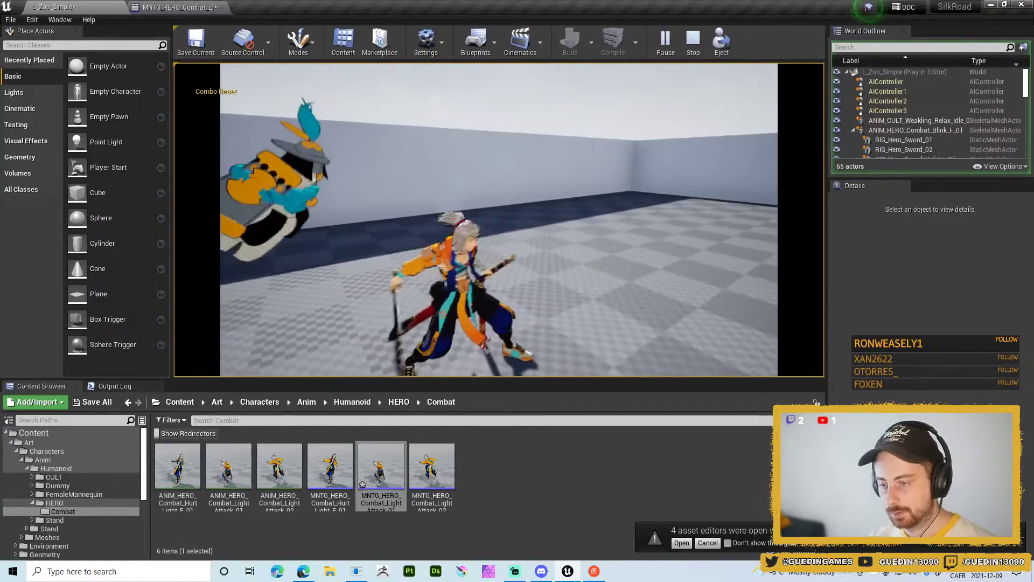
pyautogui.press('F11')
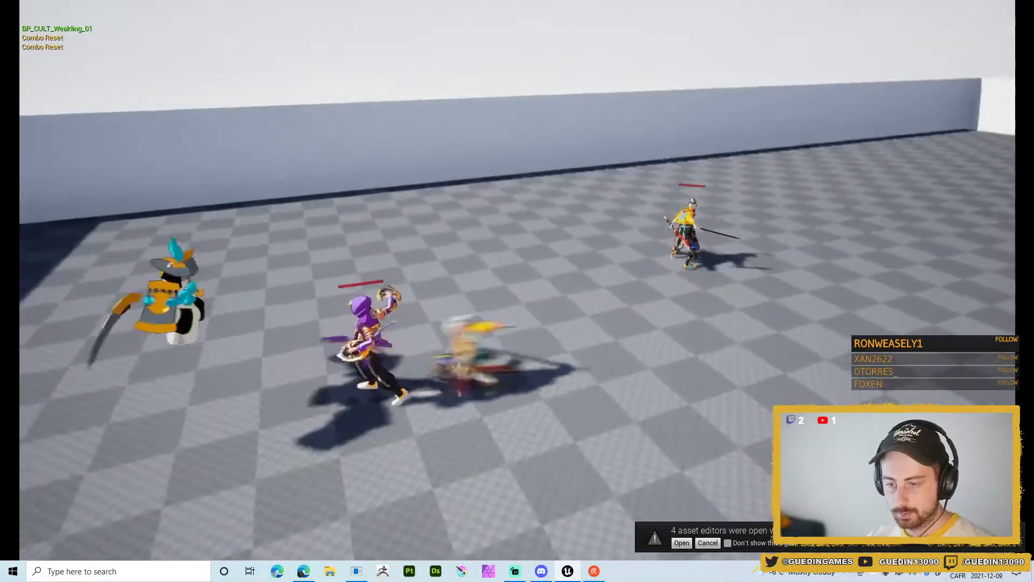
pyautogui.press('Escape')
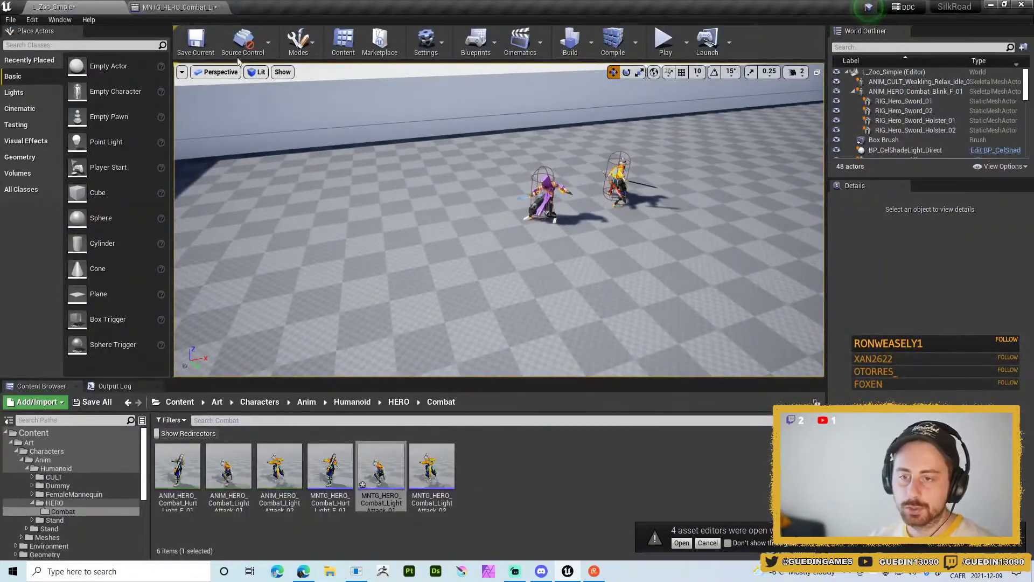
# - Set the Rate Scale of the MNTG_HERO_Combat_LightAttack_01 montage to 1.5
pyautogui.click(211, 7)
pyautogui.click(88, 125)
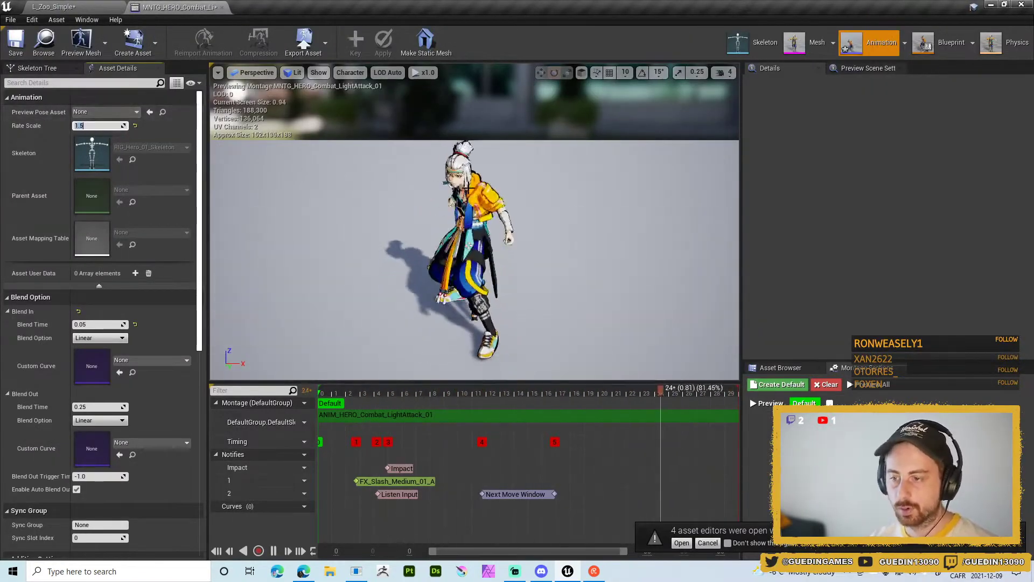
pyautogui.press('Return')
# - Play-test the faster light attack in the L_Zoo_Simple level and stop the session
pyautogui.click(76, 7)
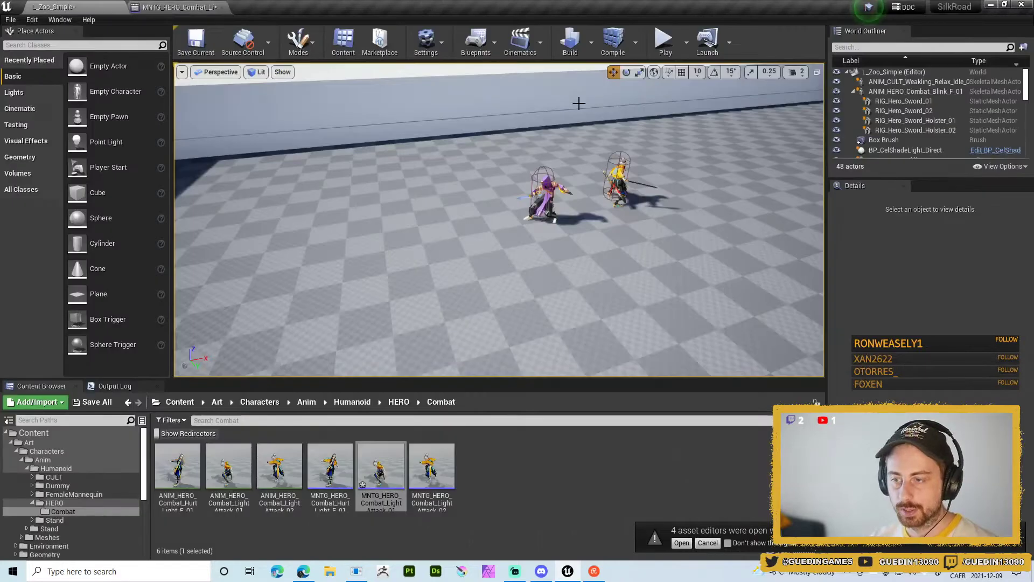
pyautogui.click(667, 45)
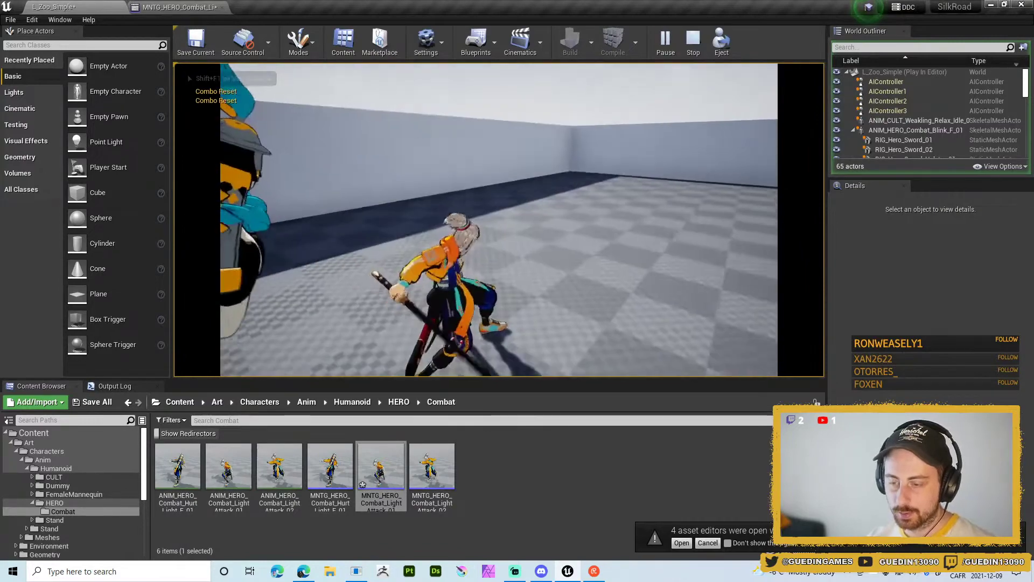
pyautogui.press('Escape')
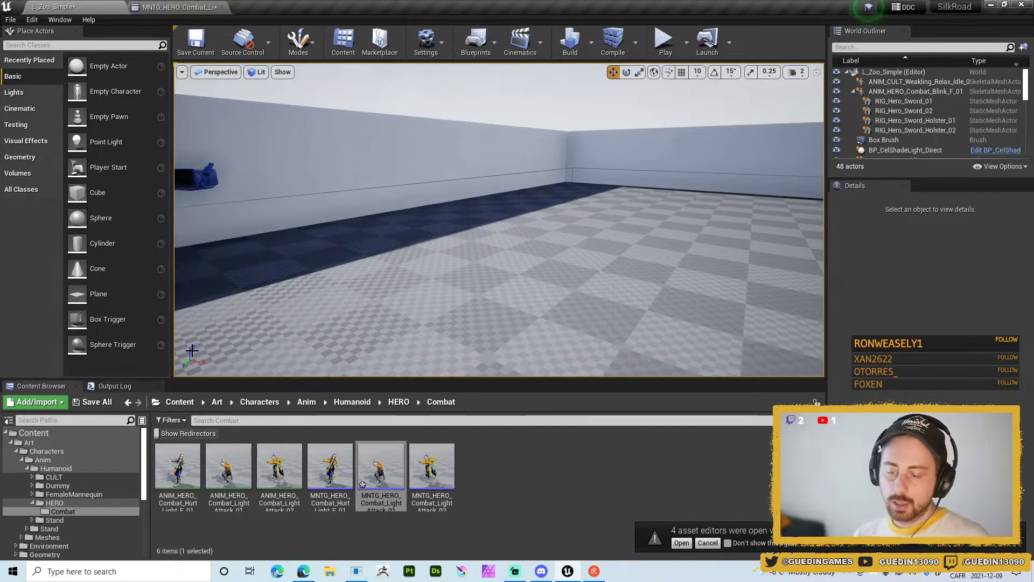
pyautogui.click(564, 490)
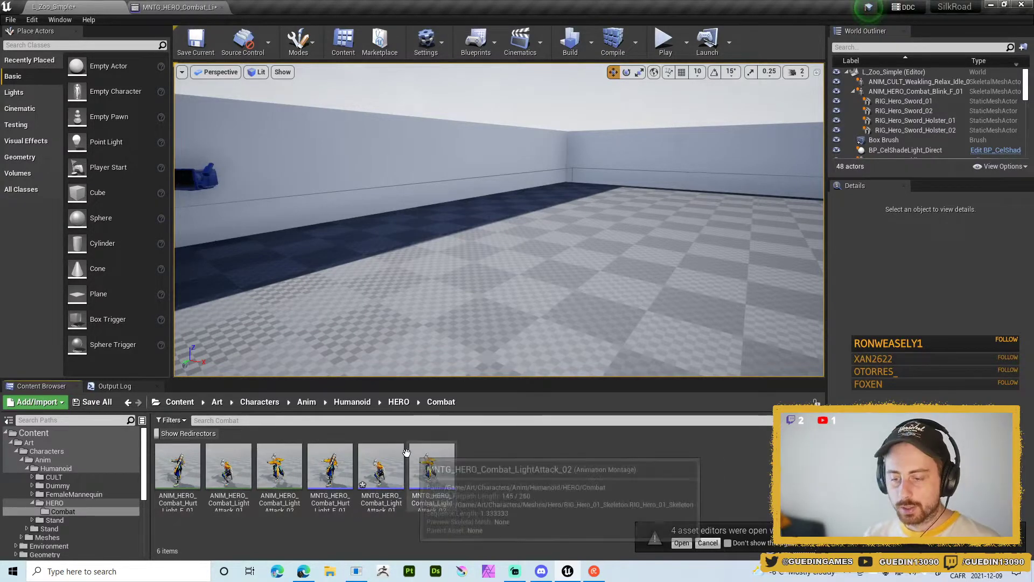
pyautogui.click(387, 466)
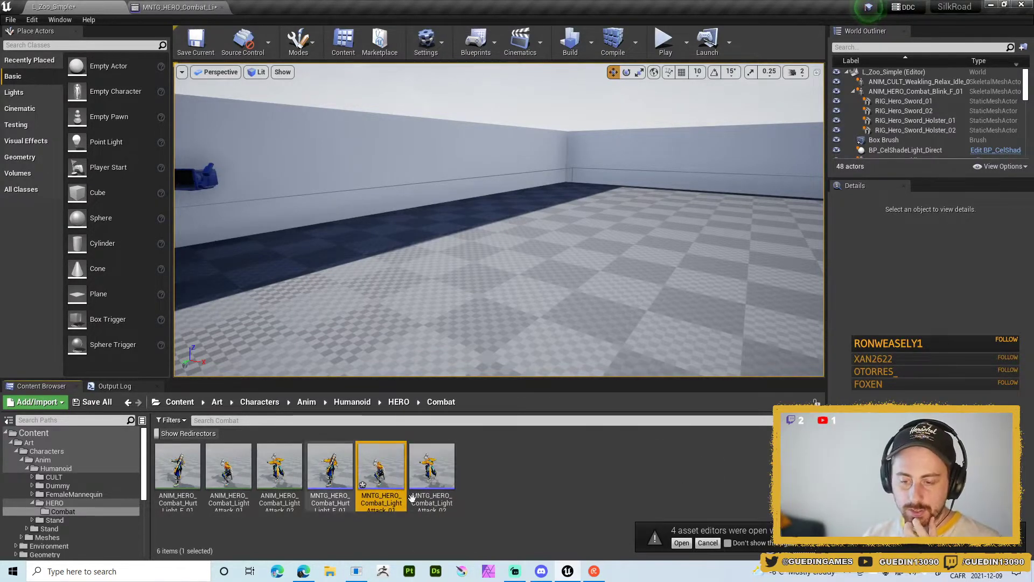
pyautogui.rightClick(481, 466)
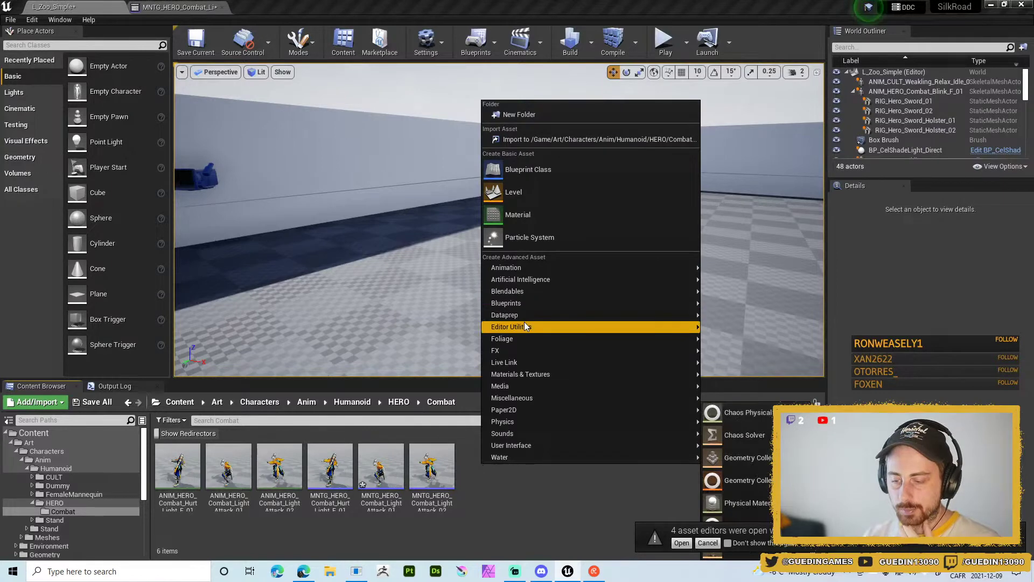
pyautogui.click(503, 497)
pyautogui.click(380, 468)
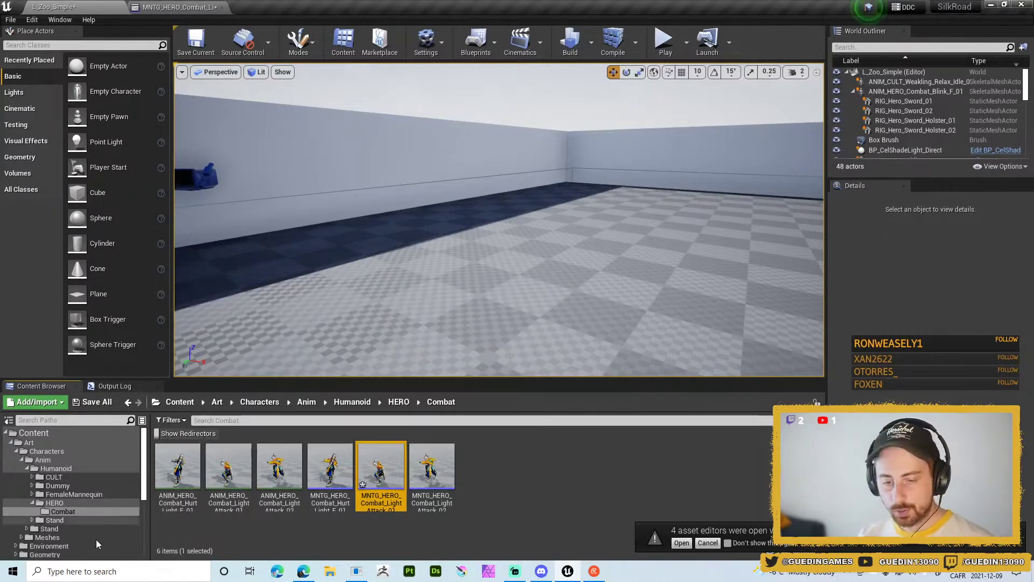
pyautogui.scroll(-3, 70, 539)
pyautogui.scroll(3, 57, 518)
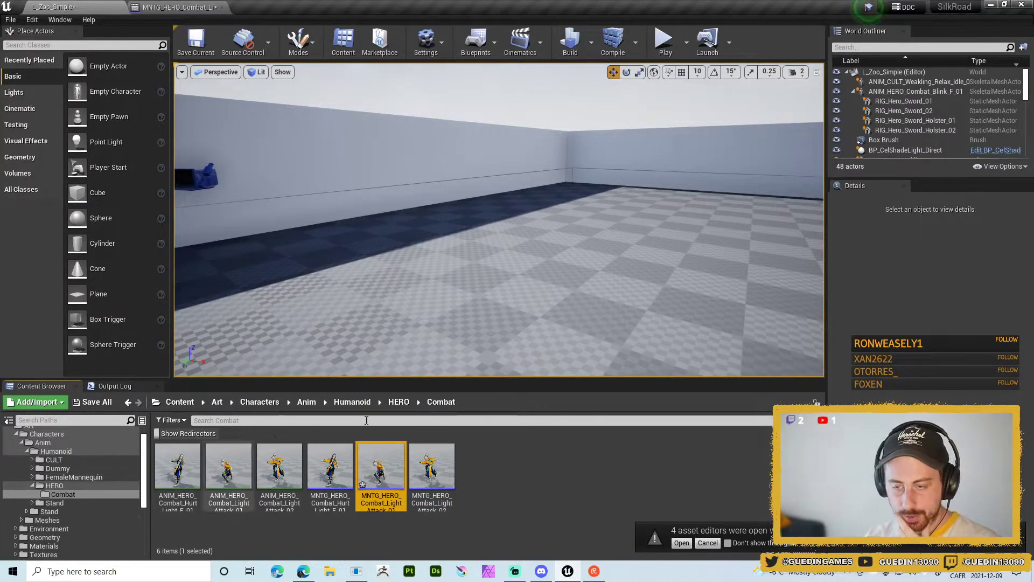
pyautogui.scroll(1, 63, 506)
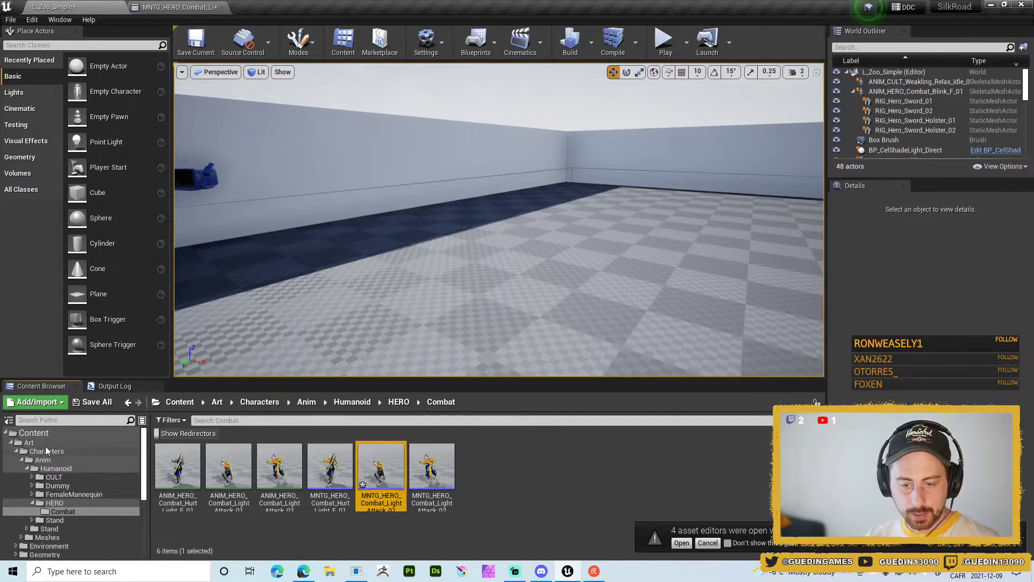
# - Browse from the Content root to the Blueprint > Characters > Hero > Moves folder, checking the hero's Curves folder on the way
pyautogui.click(40, 432)
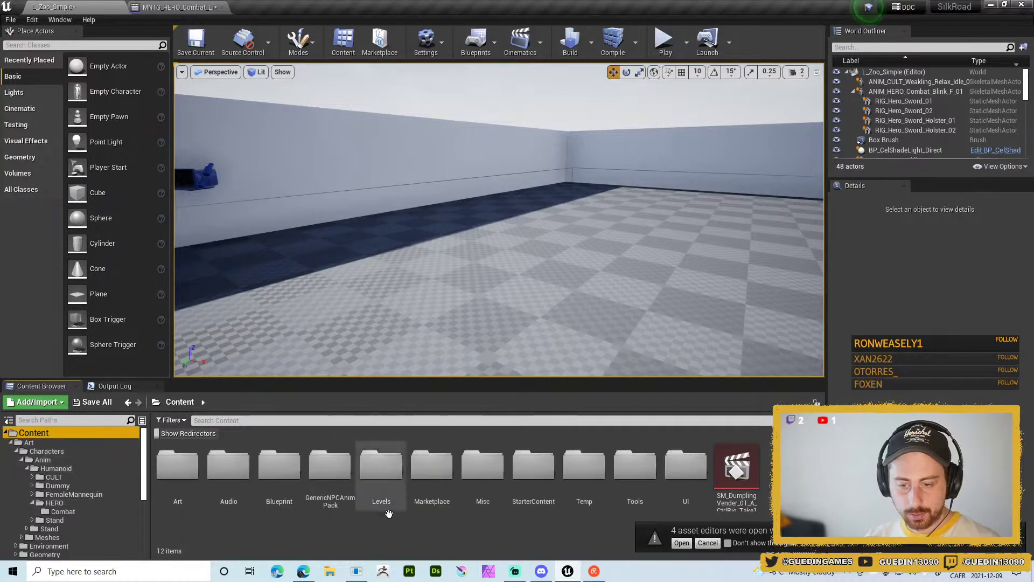
pyautogui.doubleClick(278, 464)
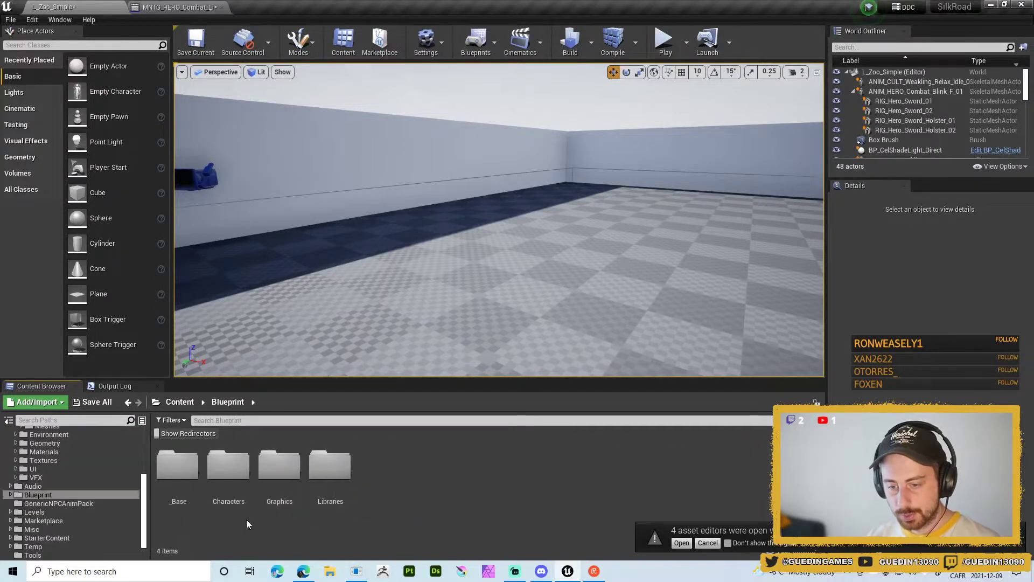
pyautogui.doubleClick(229, 466)
pyautogui.doubleClick(228, 467)
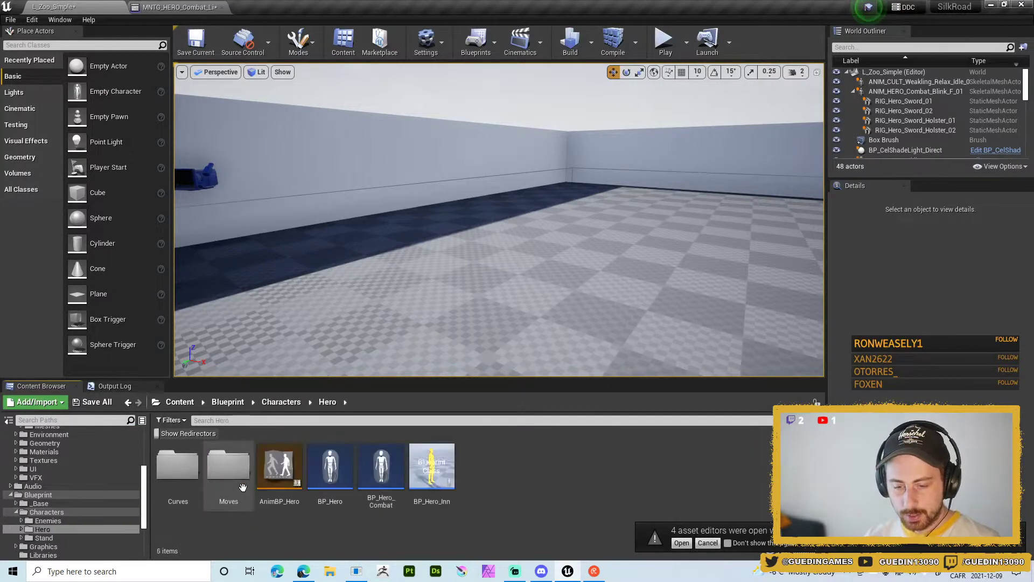
pyautogui.doubleClick(178, 465)
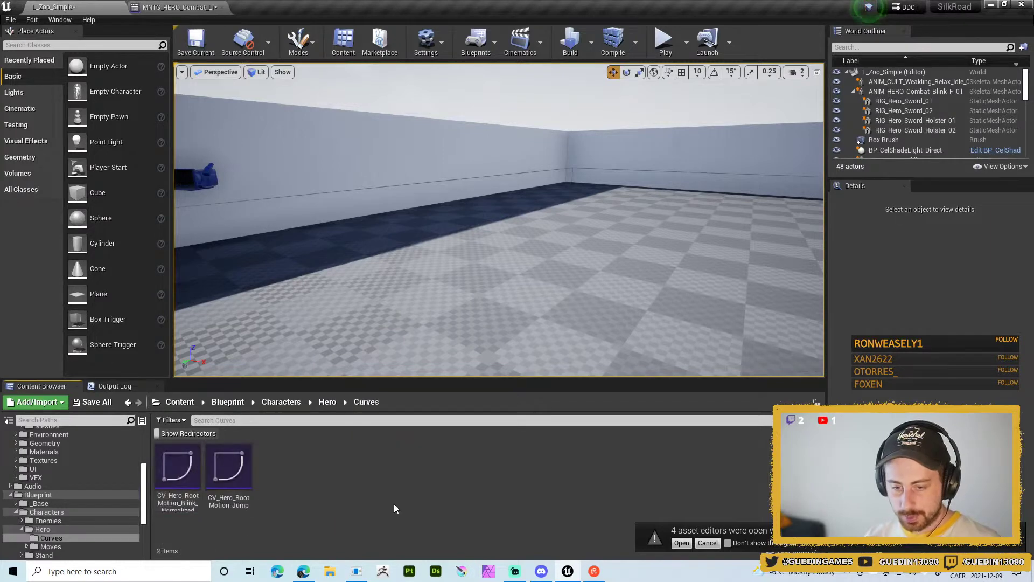
pyautogui.hotkey('alt', 'Left')
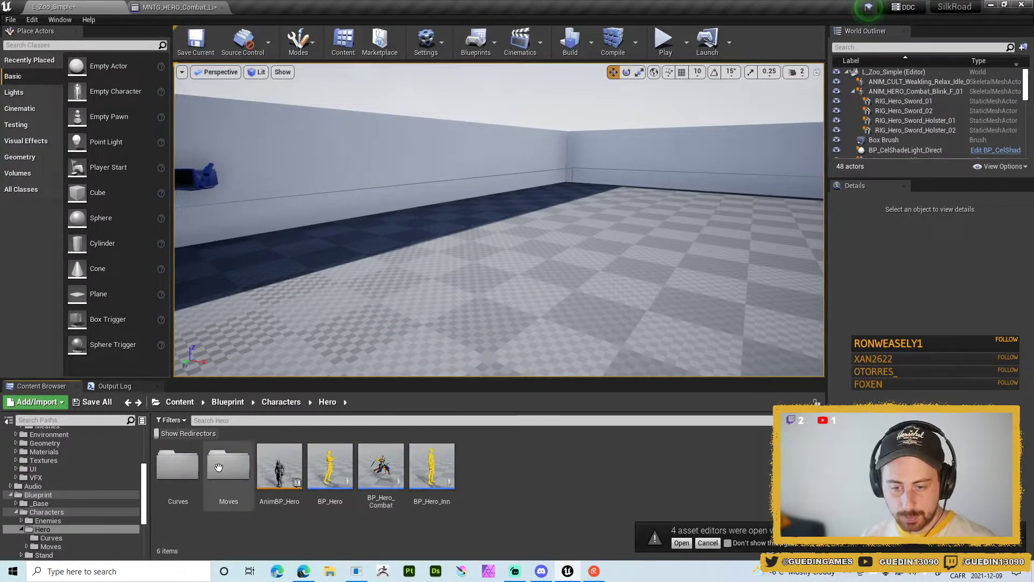
pyautogui.doubleClick(229, 467)
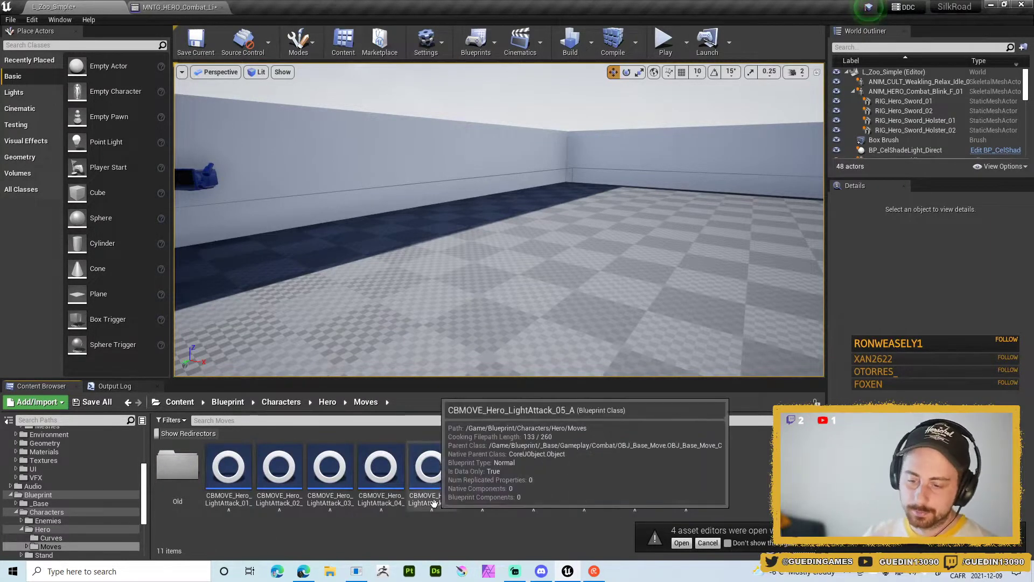
# - Check the Old moves folder with its Curves subfolder and open the CBMOVE_Hero_LightAttack_S01_01_A blueprint to review its defaults
pyautogui.doubleClick(183, 467)
pyautogui.doubleClick(188, 472)
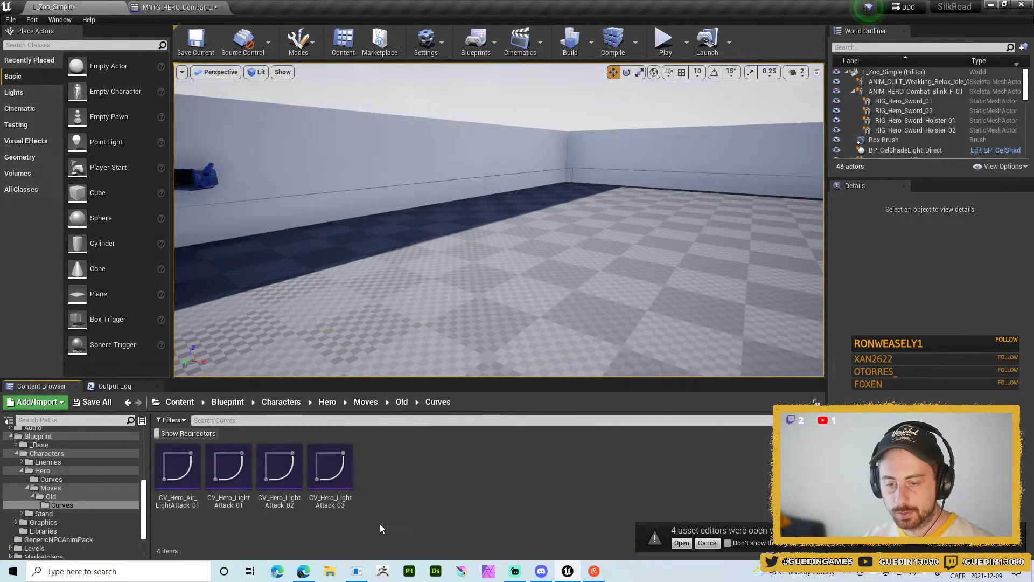
pyautogui.hotkey('alt', 'Left')
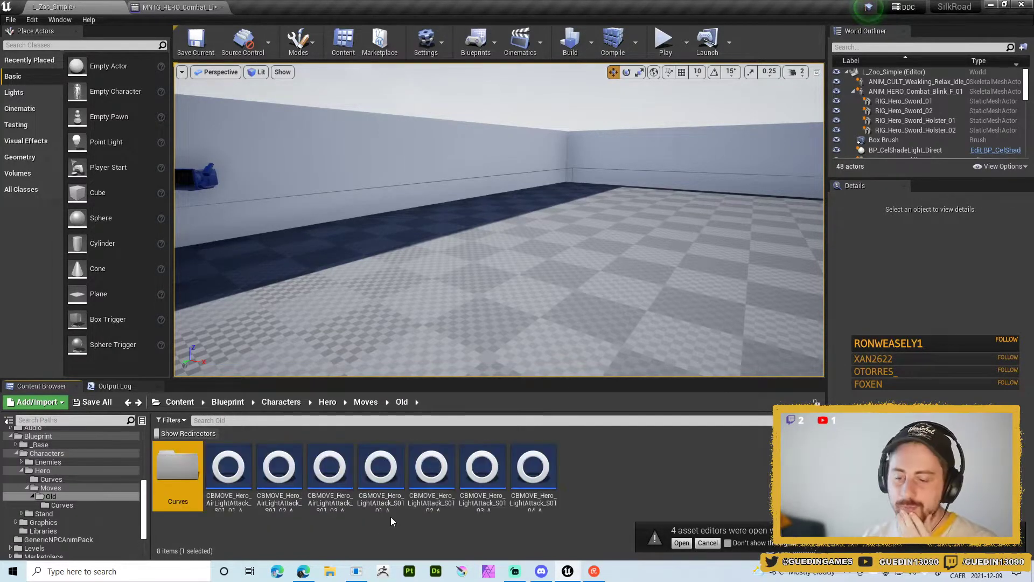
pyautogui.click(404, 538)
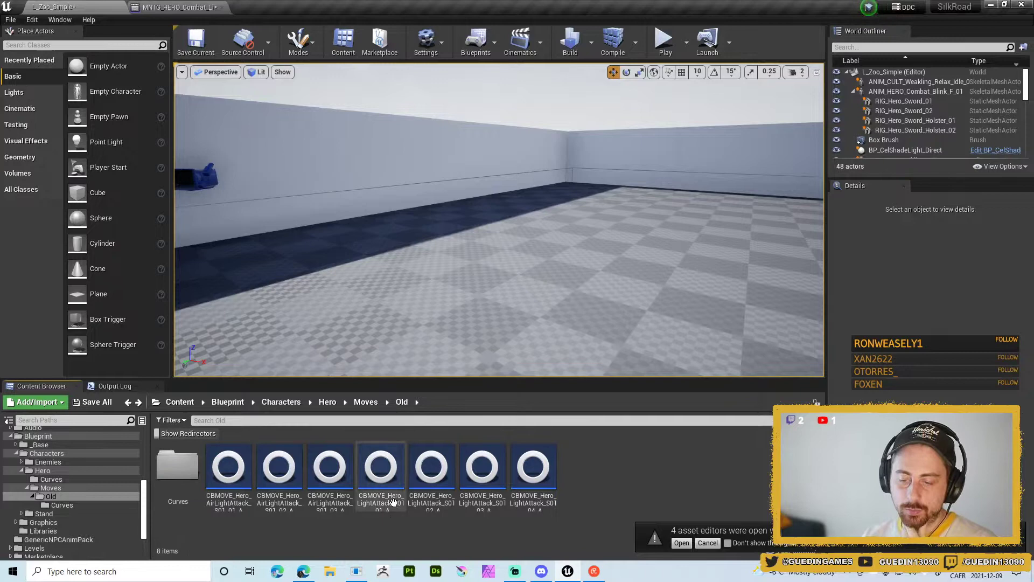
pyautogui.doubleClick(388, 466)
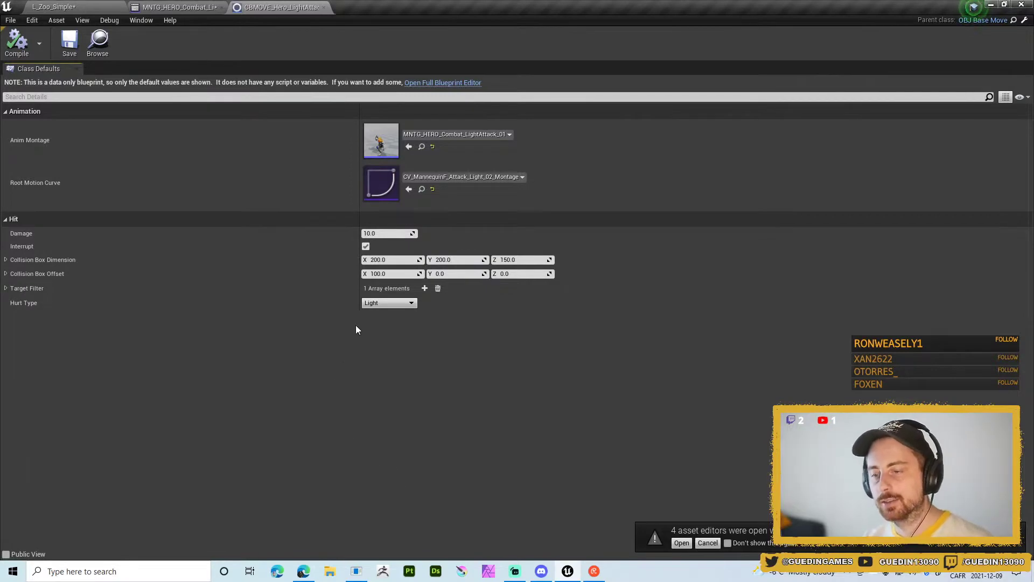
# - Review the light attack montage, return to the level editor, and look through the Curves folder inside Old
pyautogui.click(178, 7)
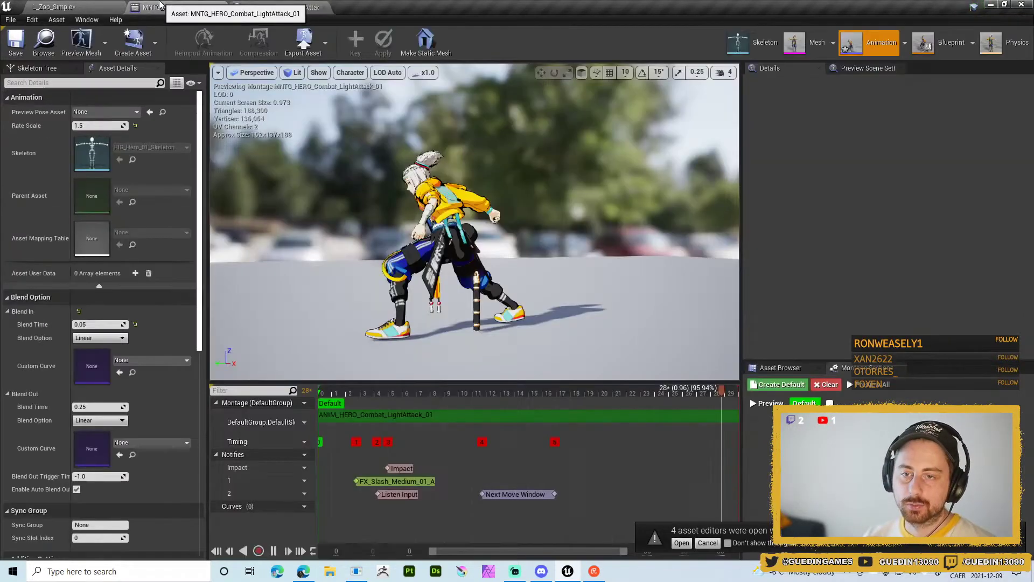
pyautogui.click(53, 6)
pyautogui.doubleClick(177, 468)
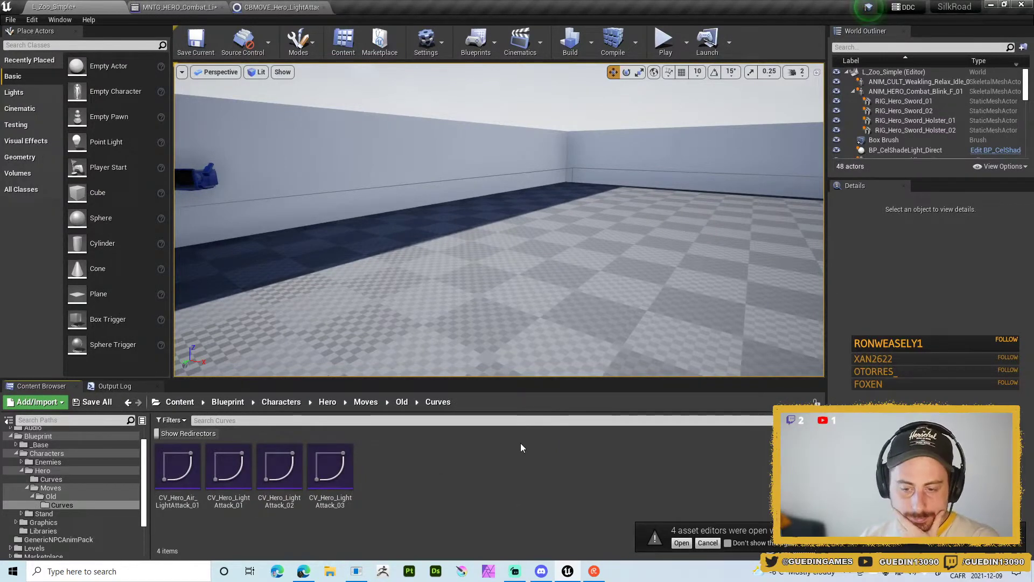
pyautogui.hotkey('alt', 'Left')
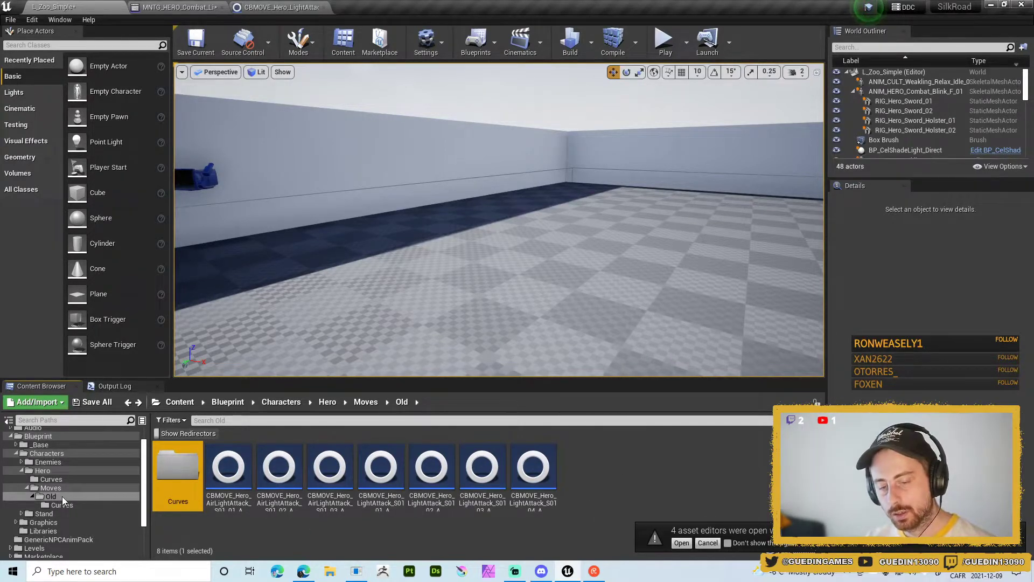
pyautogui.click(63, 496)
pyautogui.press('Down')
pyautogui.press('F2')
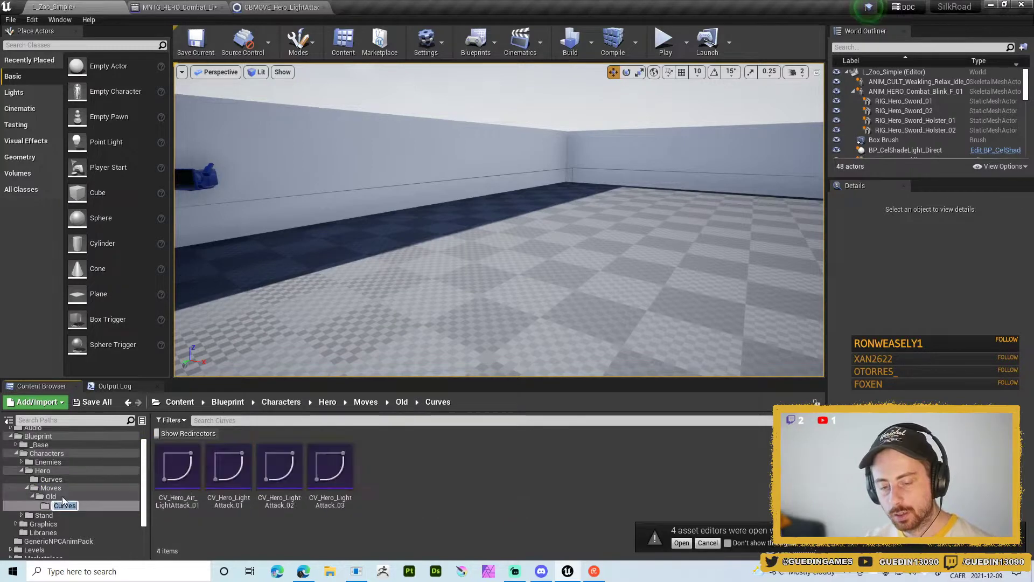
# - Rename the Old folder inside the hero's Moves folder to Old2
pyautogui.click(61, 489)
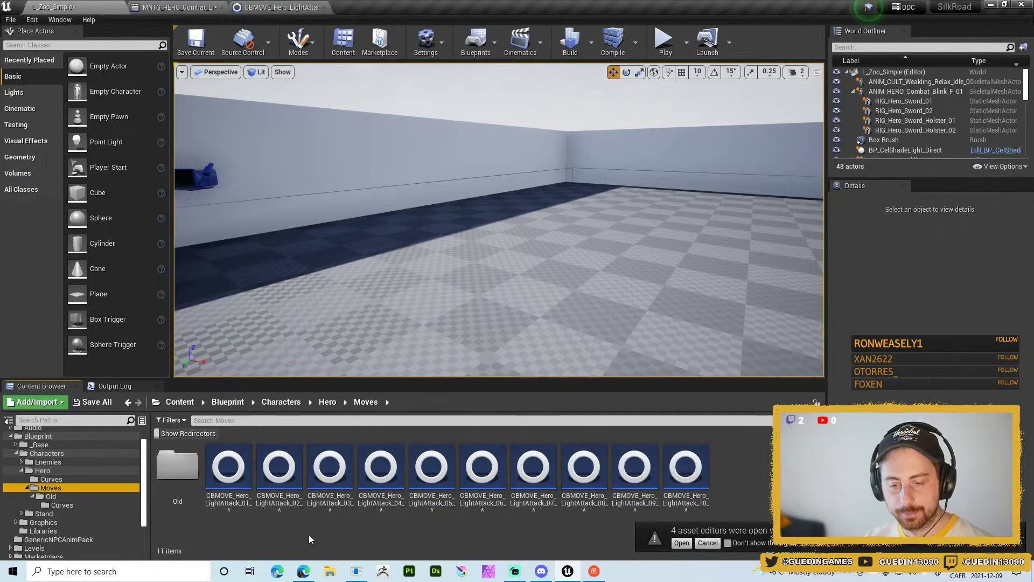
pyautogui.click(178, 473)
pyautogui.press('F2')
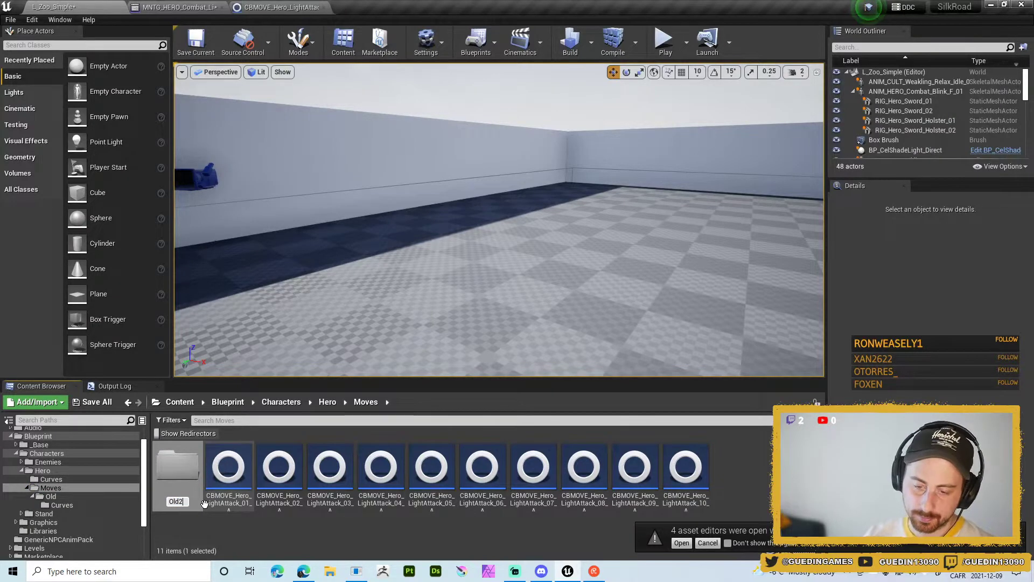
pyautogui.write('2')
pyautogui.press('Return')
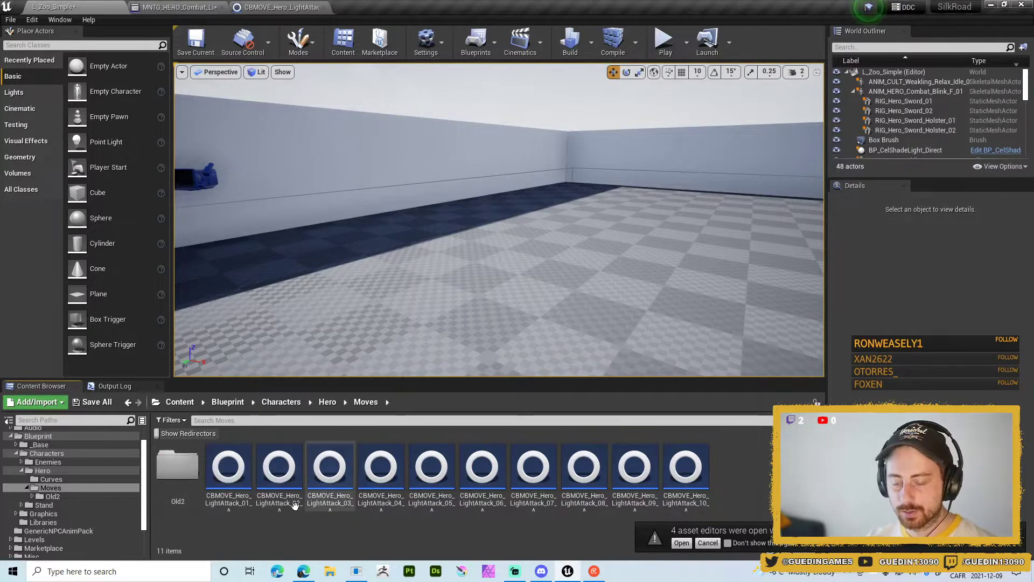
# - Create a new folder named Old inside the hero's Moves folder
pyautogui.rightClick(769, 488)
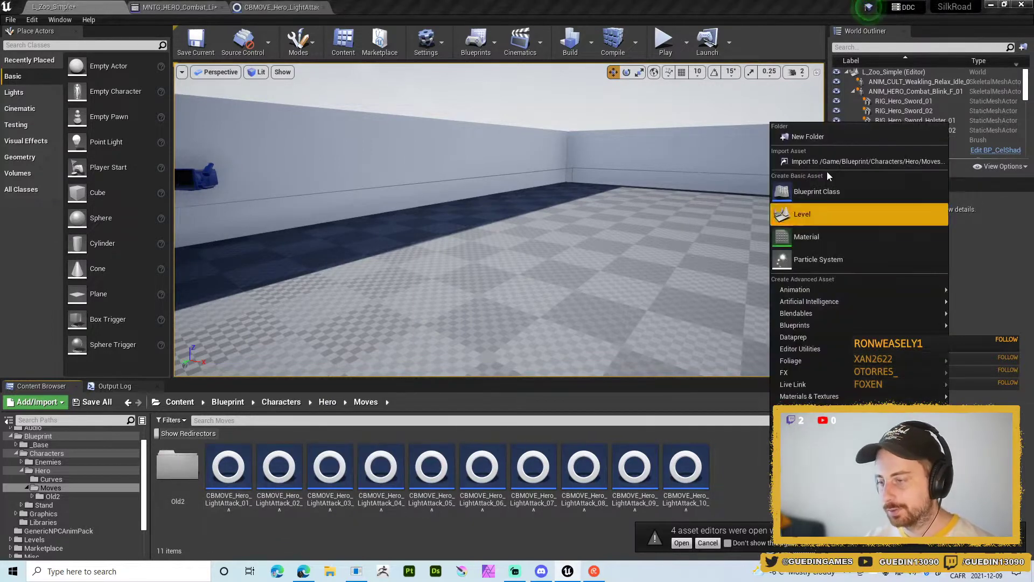
pyautogui.click(816, 135)
pyautogui.write('Ol')
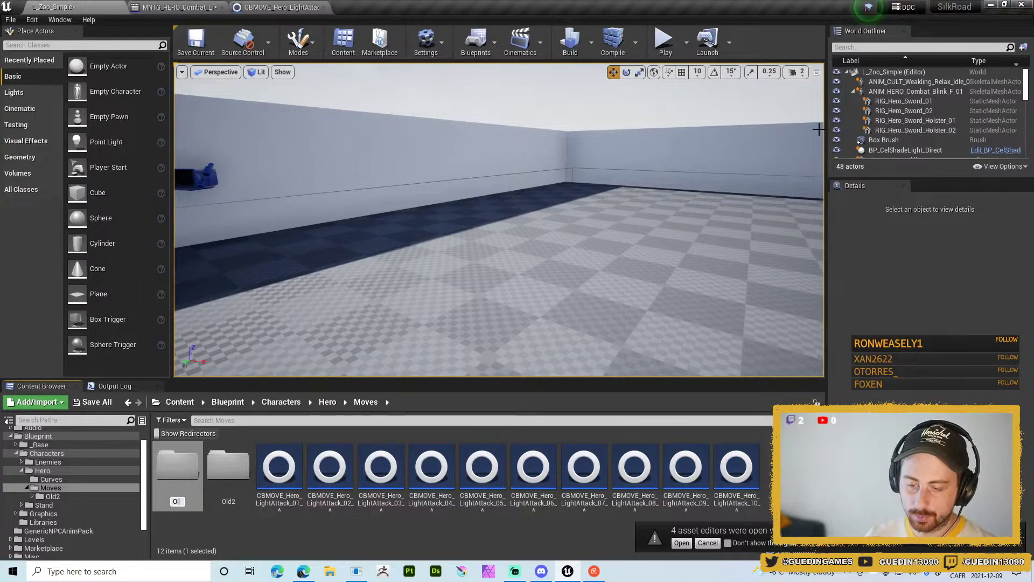
pyautogui.write('d')
pyautogui.press('Return')
# - Move all ten numbered CBMOVE_Hero_LightAttack blueprints, 01 through 10, from the Moves folder into its Old folder
pyautogui.click(279, 467)
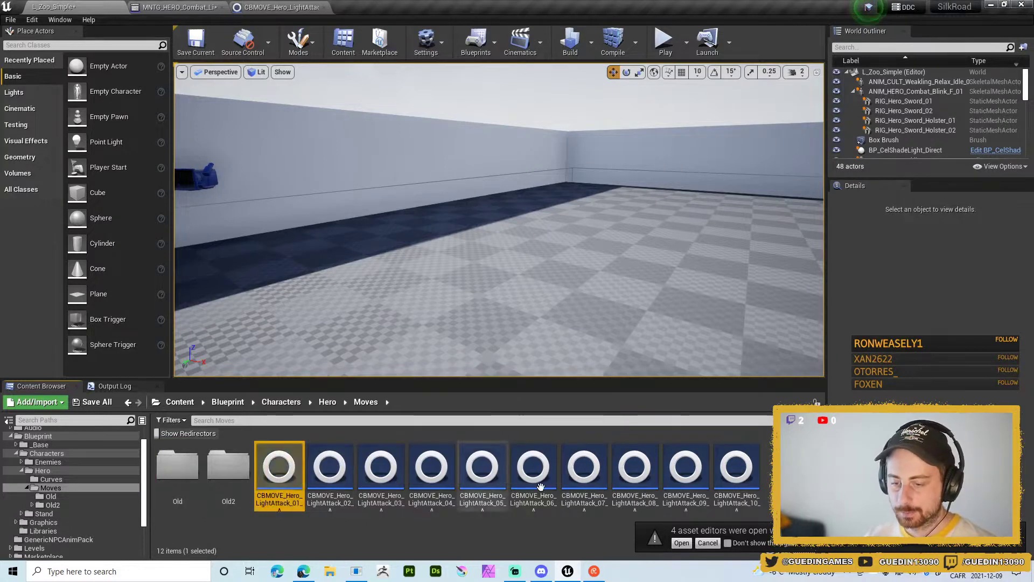
pyautogui.keyDown('shift'); pyautogui.click(752, 476); pyautogui.keyUp('shift')
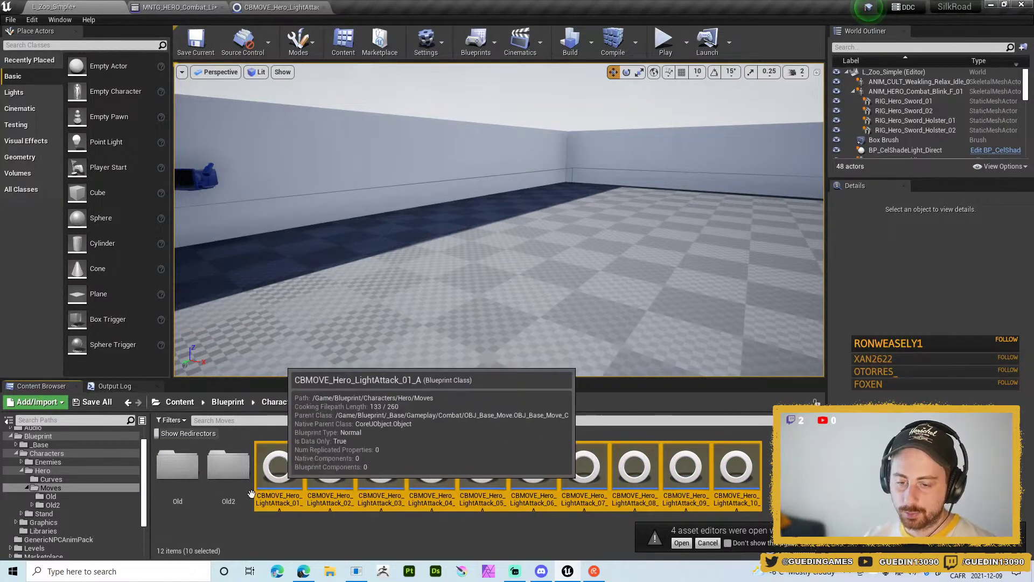
pyautogui.moveTo(286, 472); pyautogui.dragTo(174, 474)
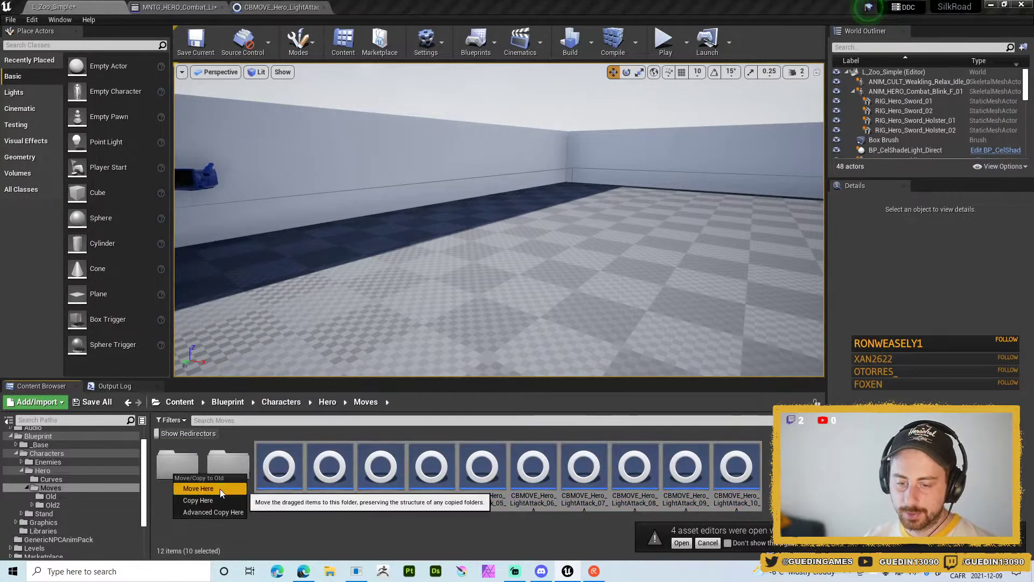
pyautogui.click(219, 489)
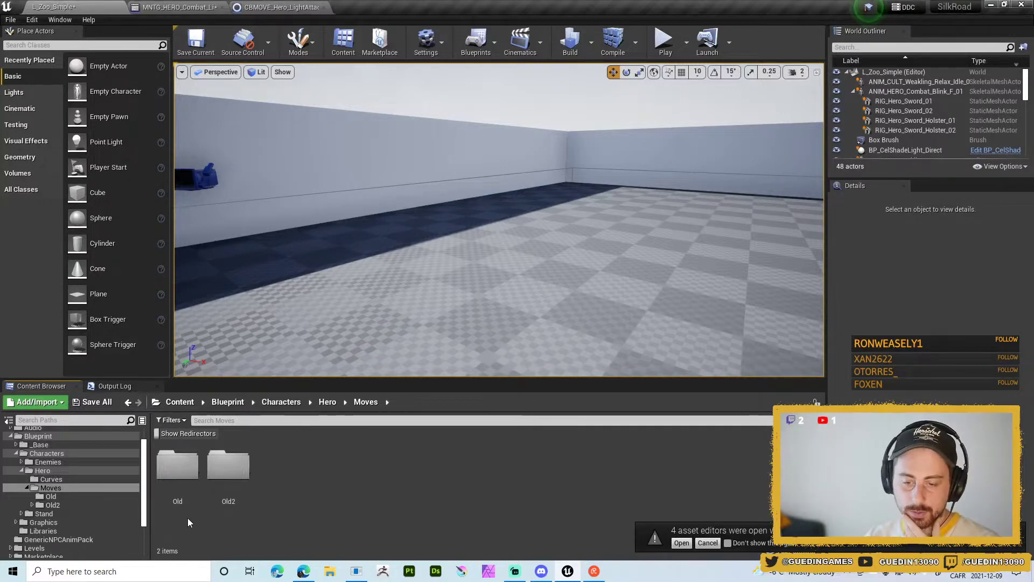
# - Move CBMOVE_Hero_LightAttack_S01_01_A and CBMOVE_Hero_LightAttack_S01_02_A from Old2 into the hero's Moves folder
pyautogui.doubleClick(222, 477)
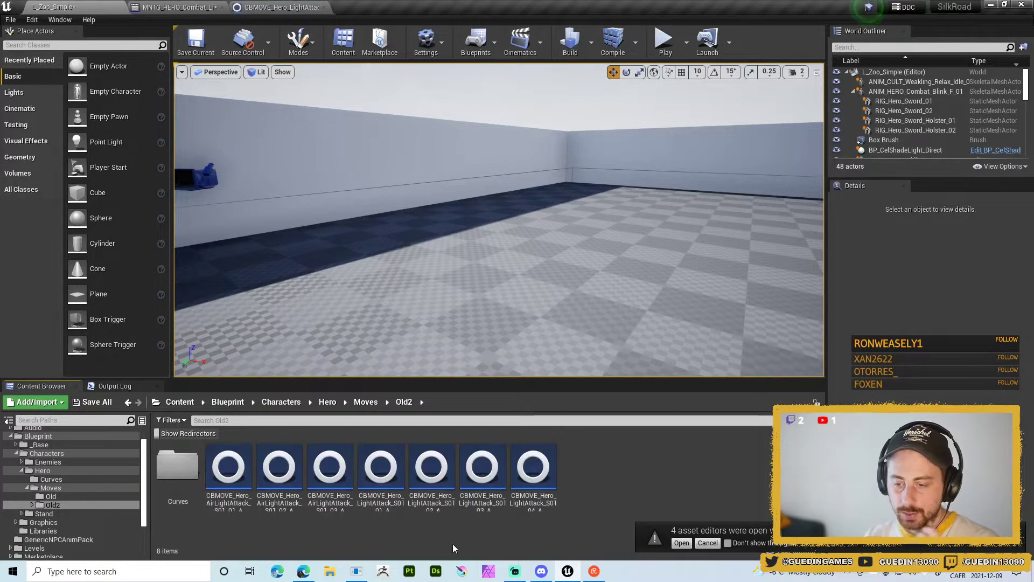
pyautogui.click(380, 469)
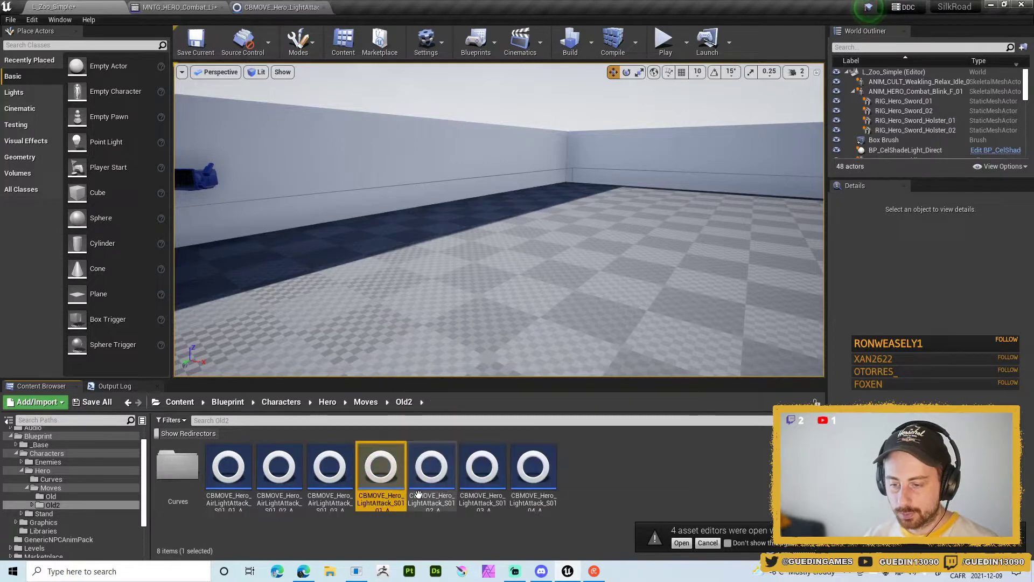
pyautogui.keyDown('shift'); pyautogui.click(432, 469); pyautogui.keyUp('shift')
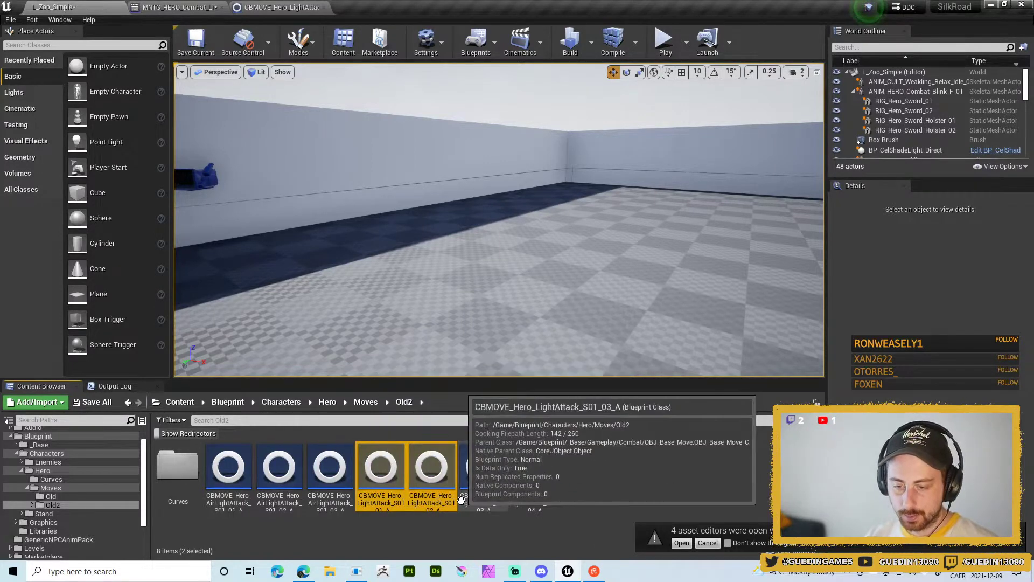
pyautogui.moveTo(432, 466); pyautogui.dragTo(69, 495)
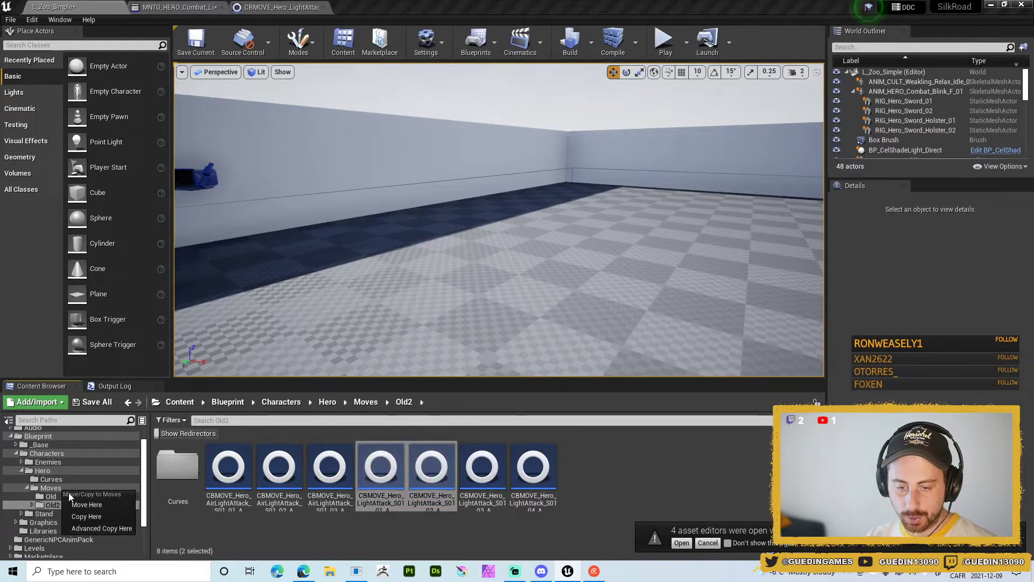
pyautogui.click(97, 505)
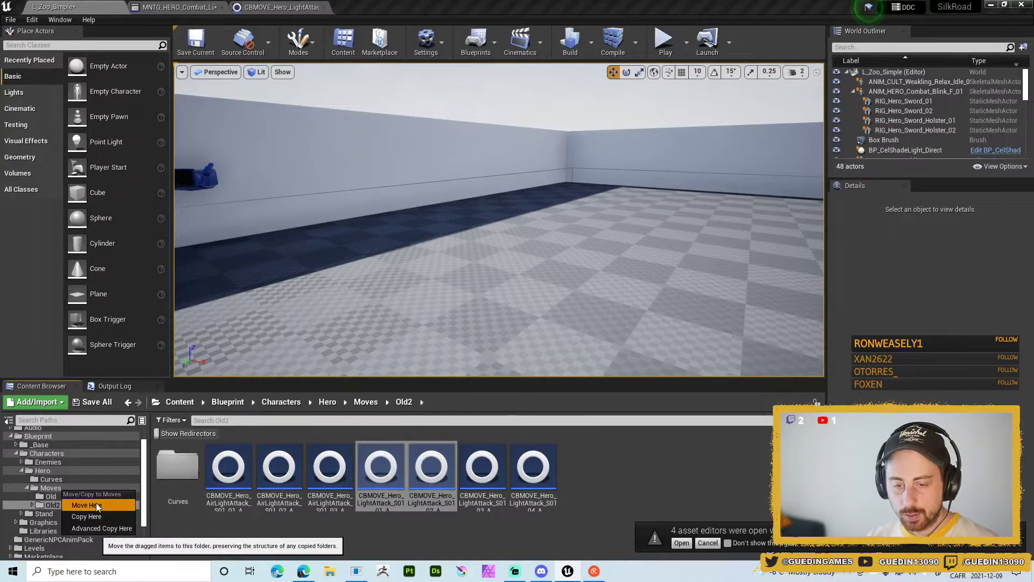
# - Create a new folder named Curves inside the hero's Moves folder
pyautogui.click(53, 488)
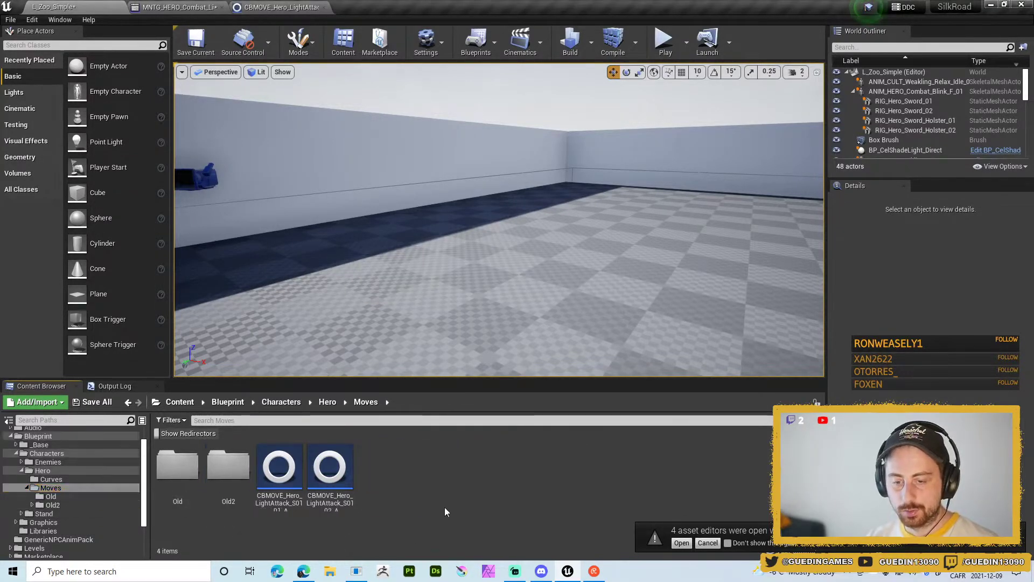
pyautogui.rightClick(477, 491)
pyautogui.click(501, 141)
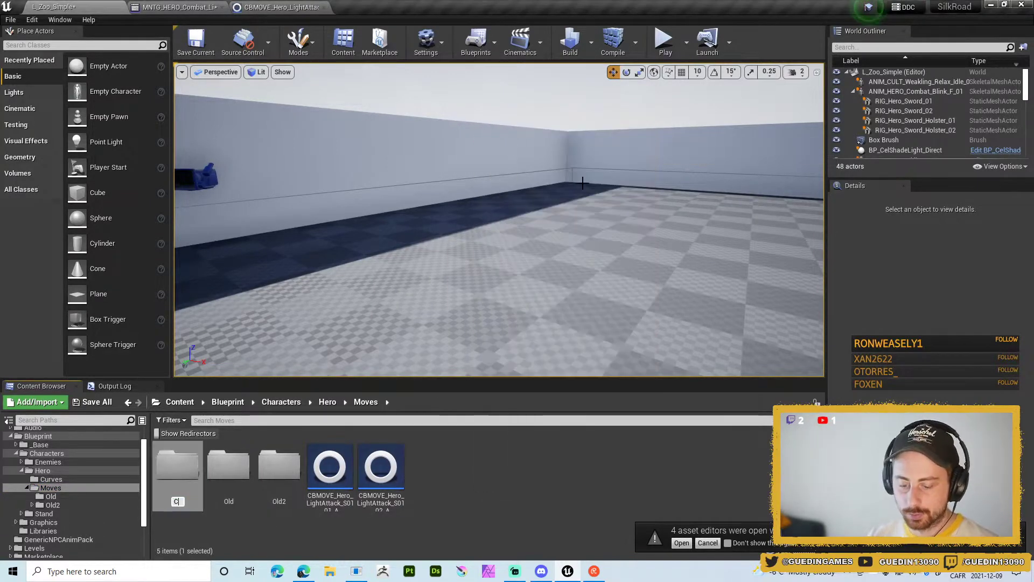
pyautogui.write('Curves')
pyautogui.press('Return')
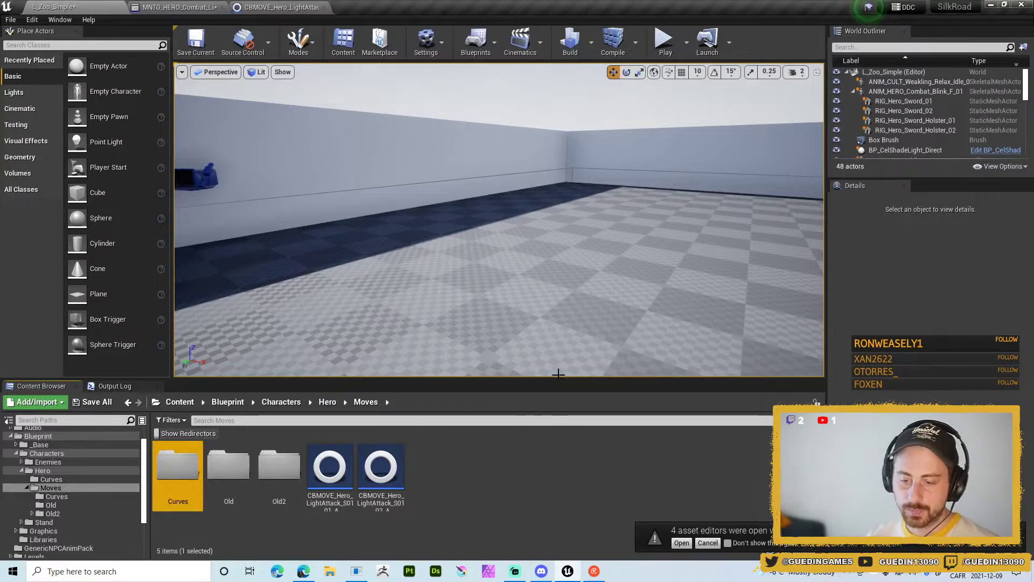
# - Examine the CV_Hero_LightAttack_02 curve in the Curves folder of Old2, close it and return to the level editor
pyautogui.doubleClick(279, 464)
pyautogui.doubleClick(178, 466)
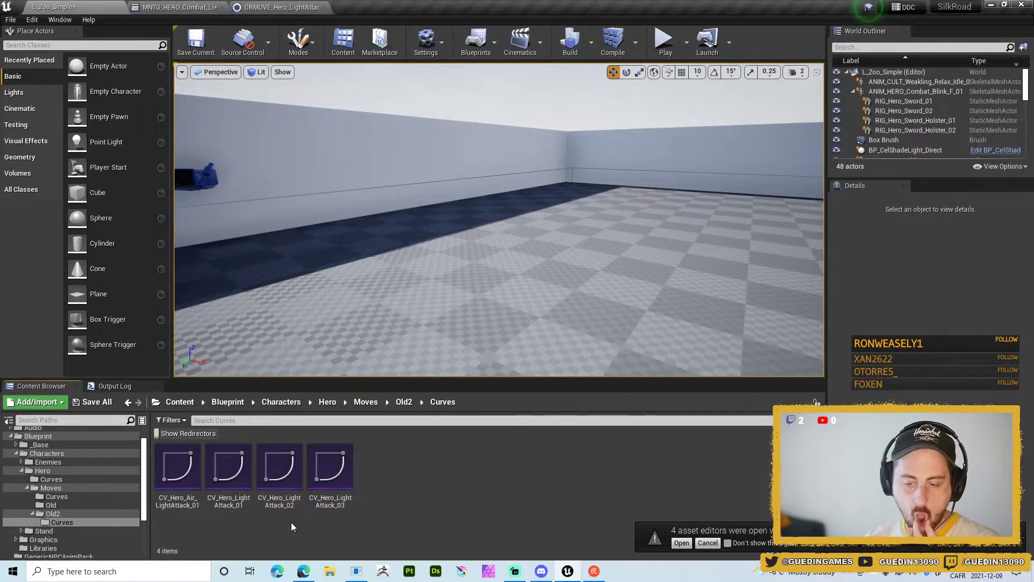
pyautogui.click(287, 481)
pyautogui.doubleClick(293, 472)
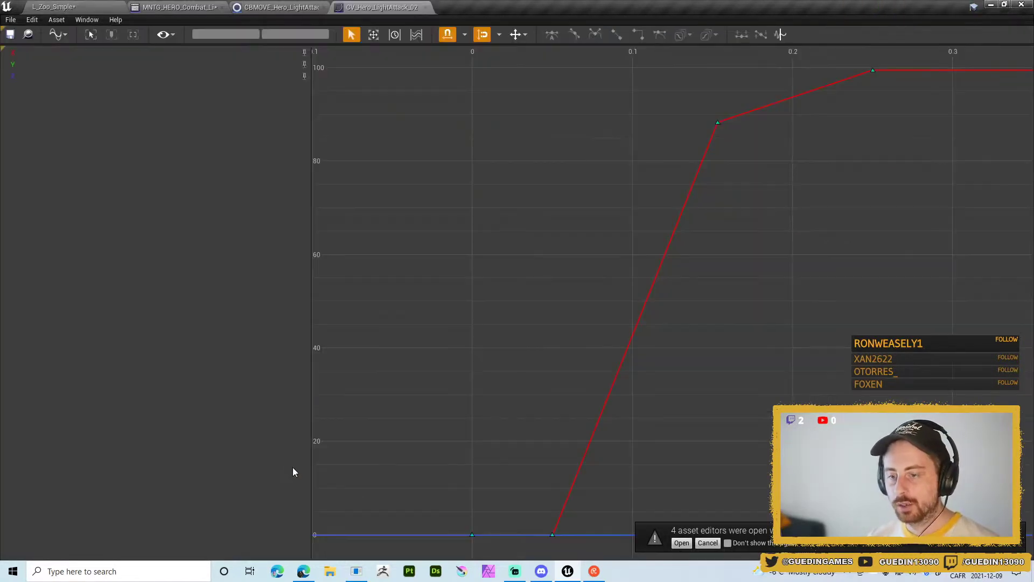
pyautogui.click(425, 7)
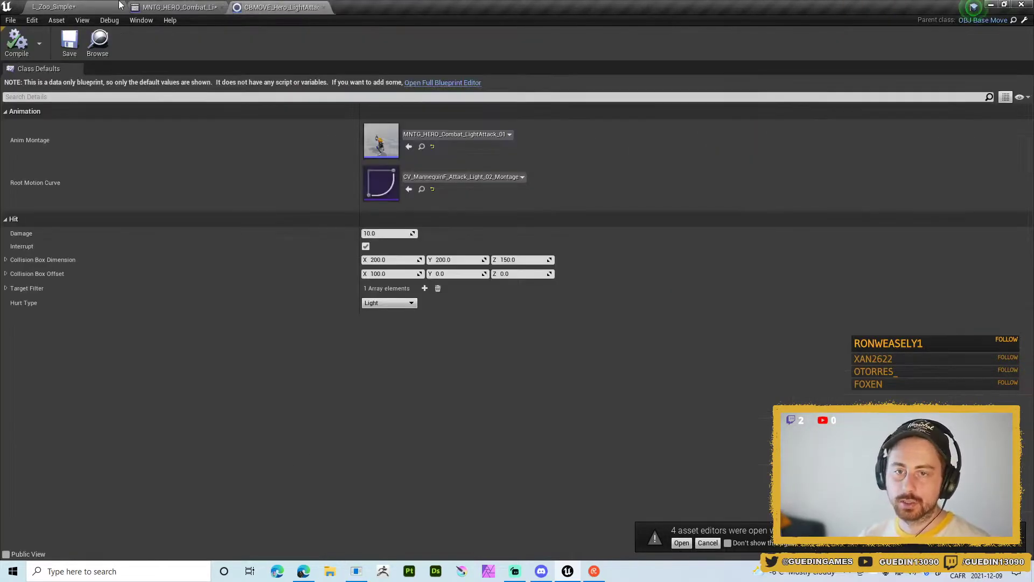
pyautogui.click(446, 531)
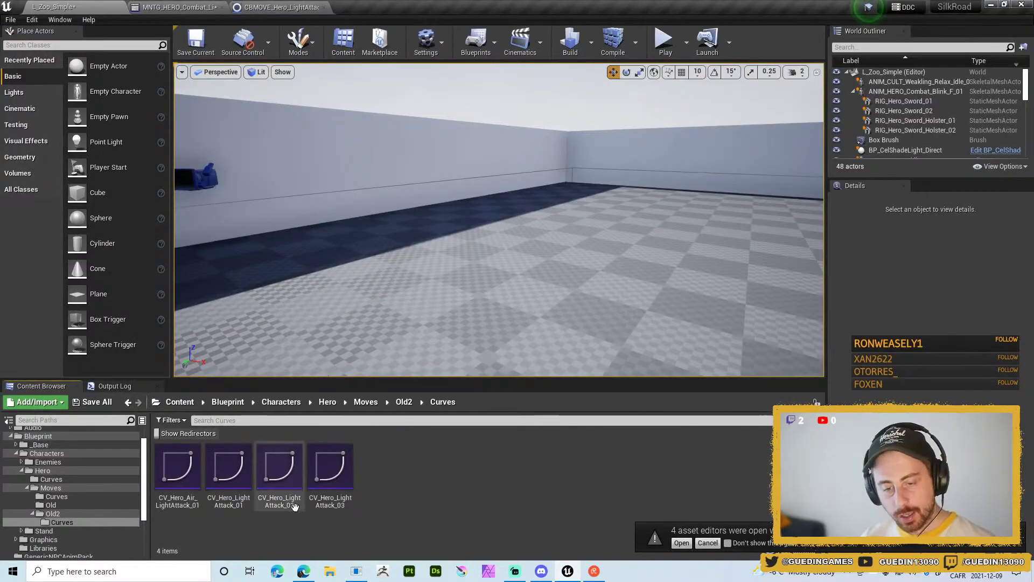
# - Copy CV_Hero_LightAttack_02 into the Curves folder under Moves and rename the copy CV_Hero_LightAttack_01
pyautogui.moveTo(295, 506); pyautogui.dragTo(66, 501)
pyautogui.click(94, 511)
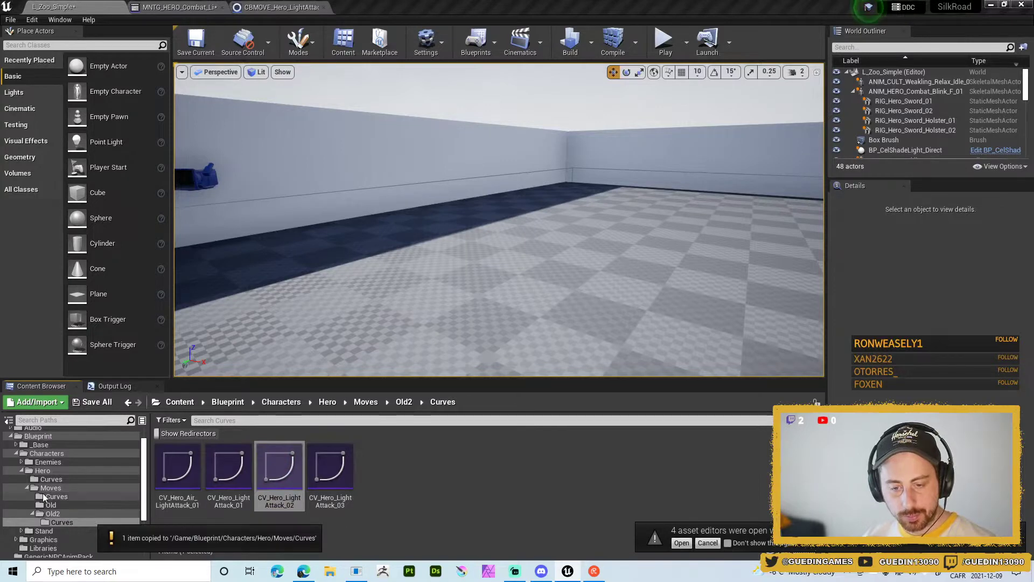
pyautogui.click(53, 496)
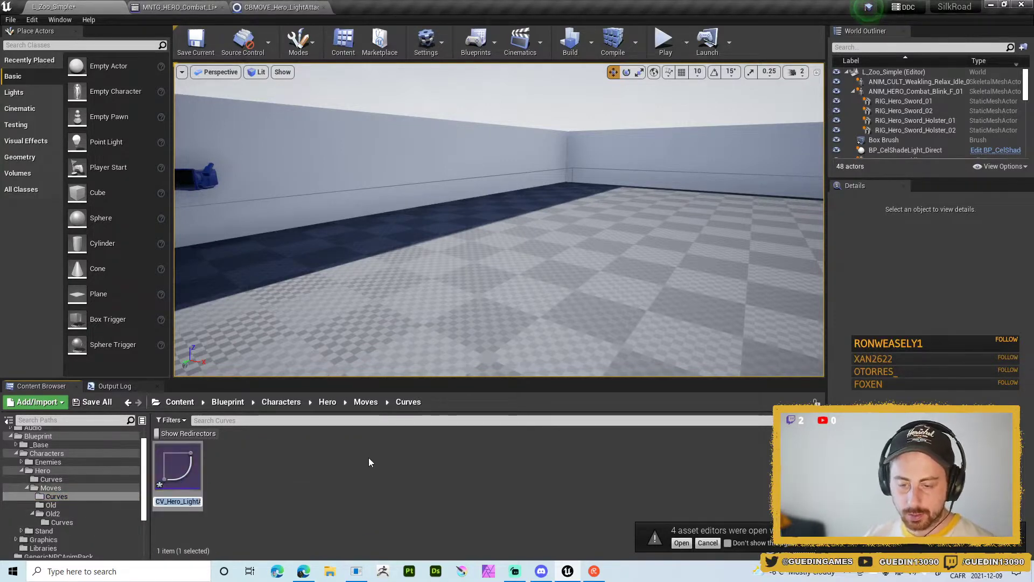
pyautogui.press('End')
pyautogui.press('BackSpace')
pyautogui.write('1')
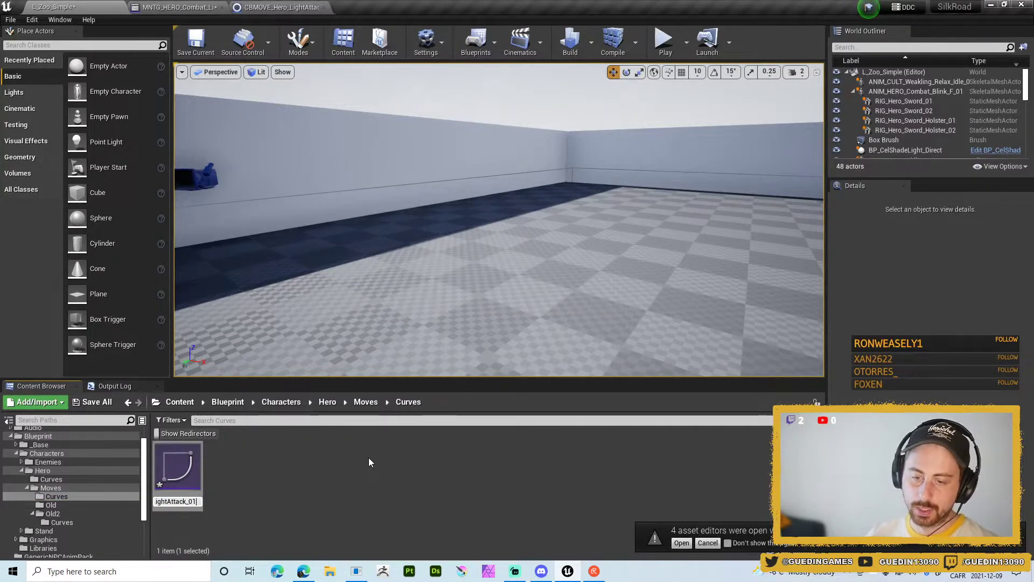
pyautogui.press('Return')
pyautogui.click(264, 470)
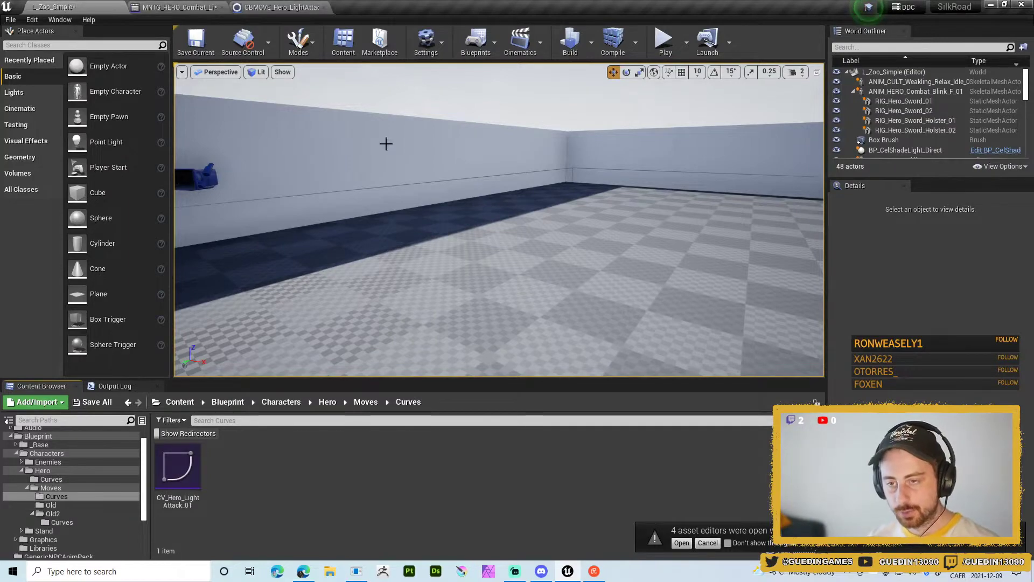
# - Open the montage assigned in the light attack move blueprint, pause its playback and scrub to about 0.13 seconds
pyautogui.click(281, 7)
pyautogui.doubleClick(371, 140)
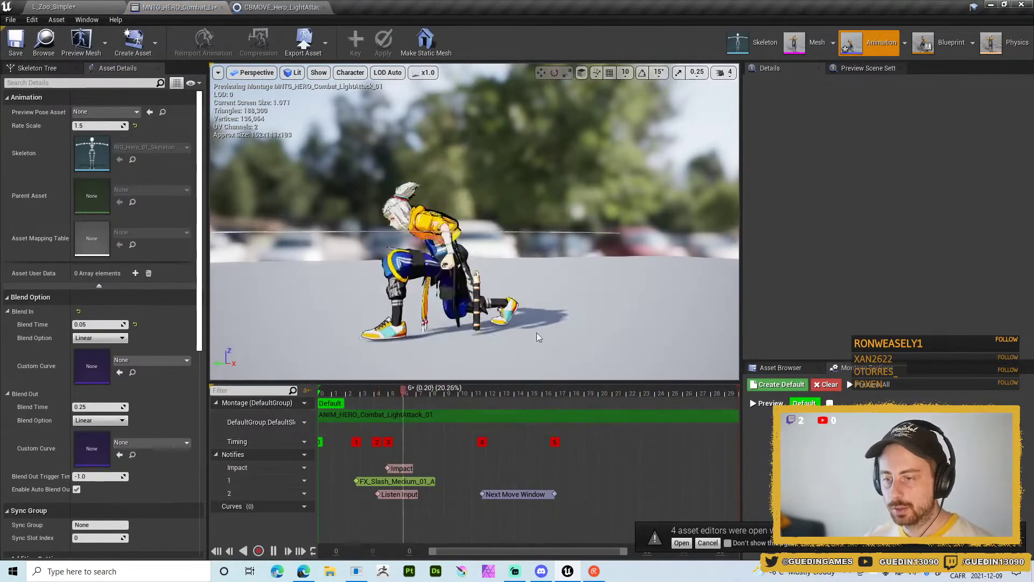
pyautogui.moveTo(537, 337); pyautogui.dragTo(474, 355)
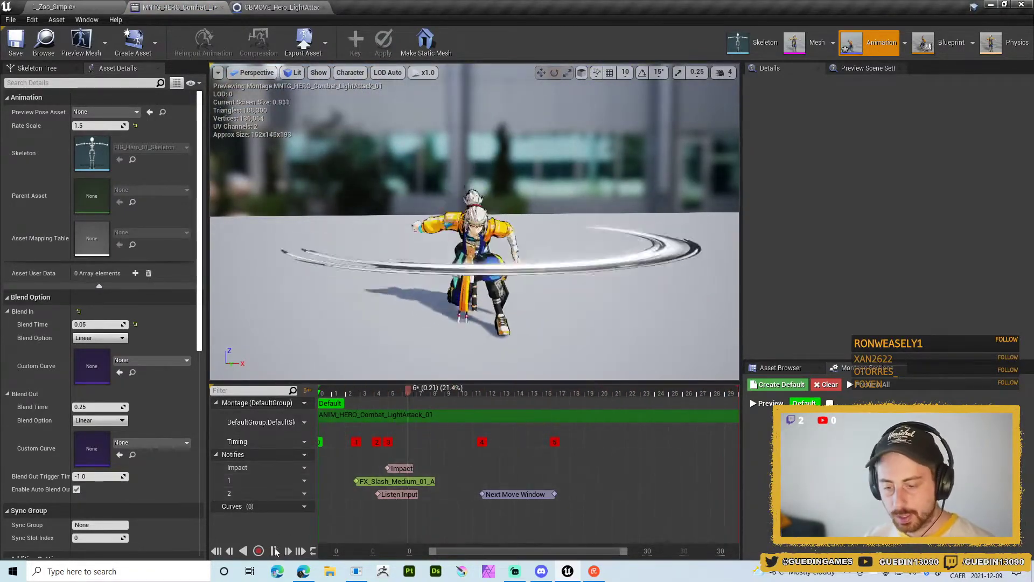
pyautogui.click(275, 551)
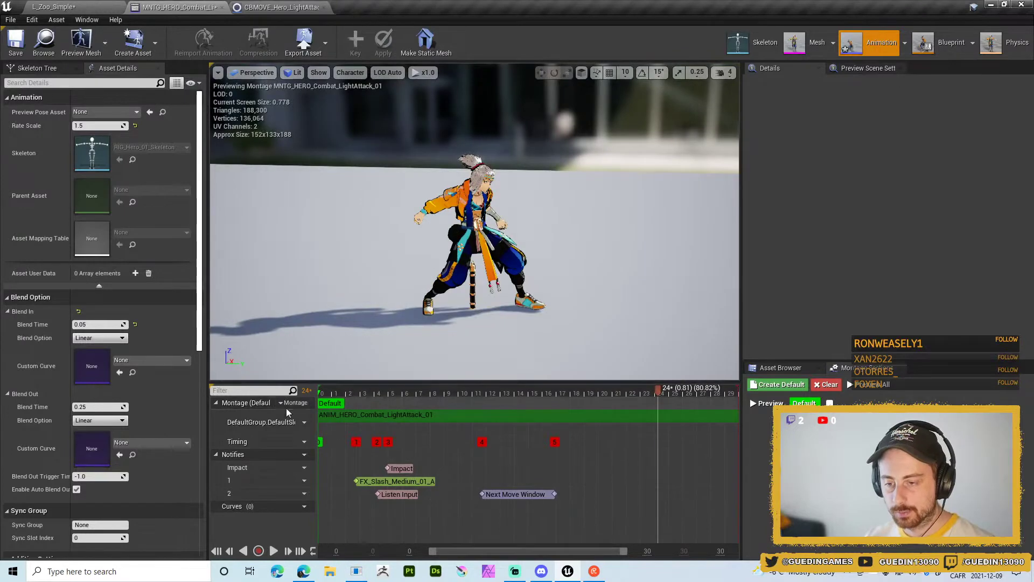
pyautogui.moveTo(329, 395); pyautogui.dragTo(372, 400)
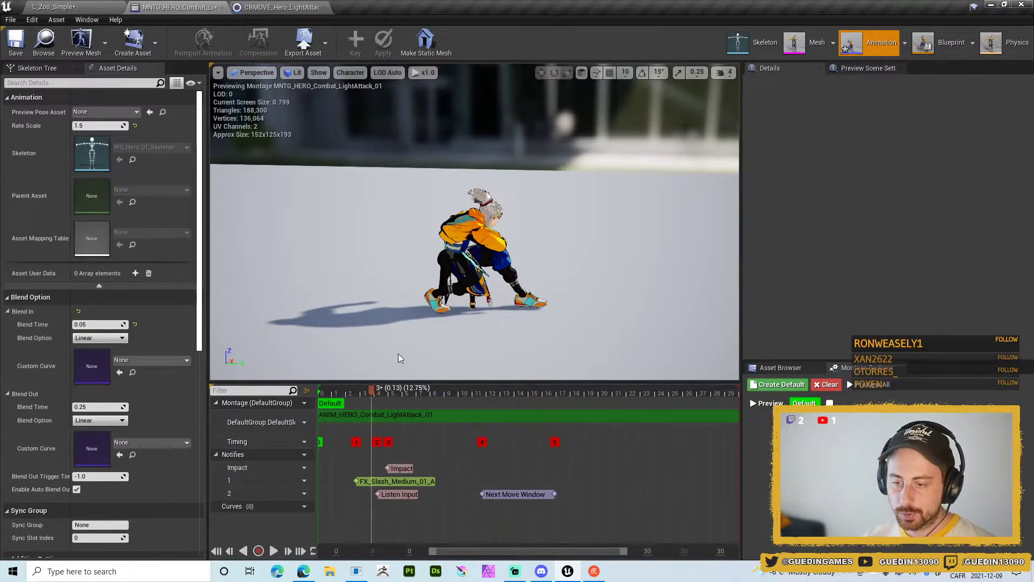
pyautogui.click(290, 9)
pyautogui.click(184, 6)
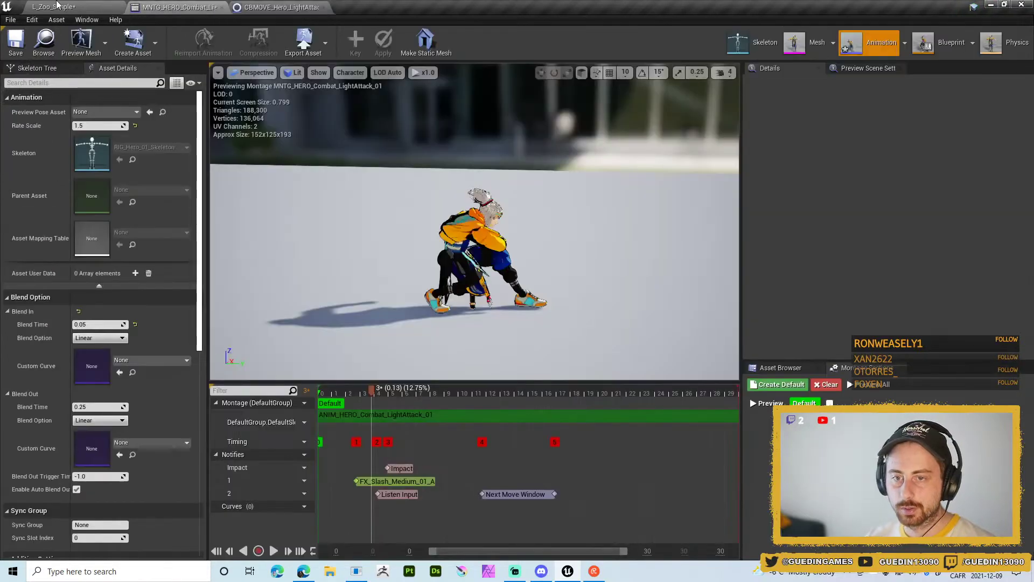
# - Open CV_Hero_LightAttack_01 from the Curves folder under Moves and select the key where its X curve starts rising
pyautogui.click(57, 7)
pyautogui.doubleClick(180, 474)
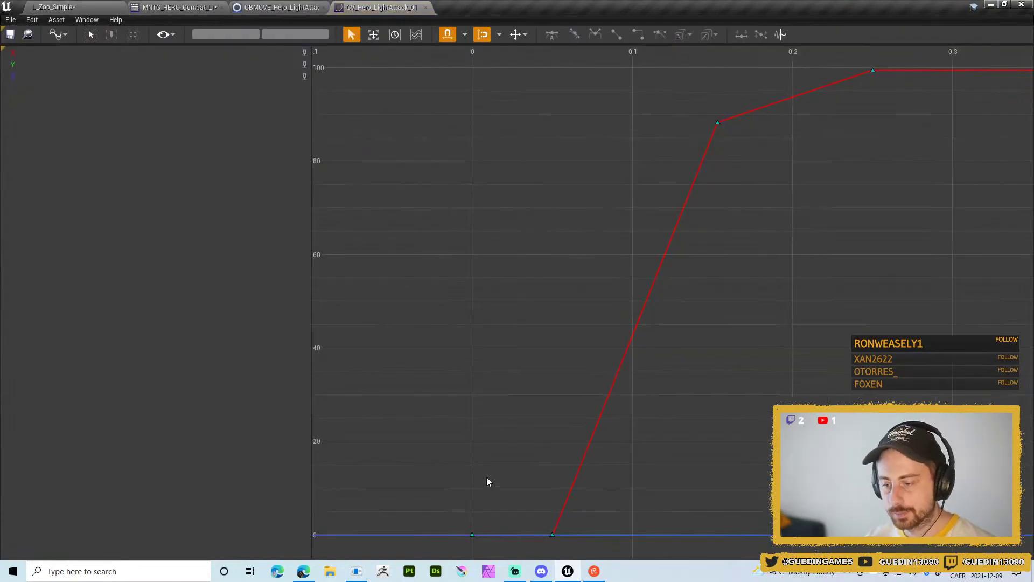
pyautogui.click(553, 535)
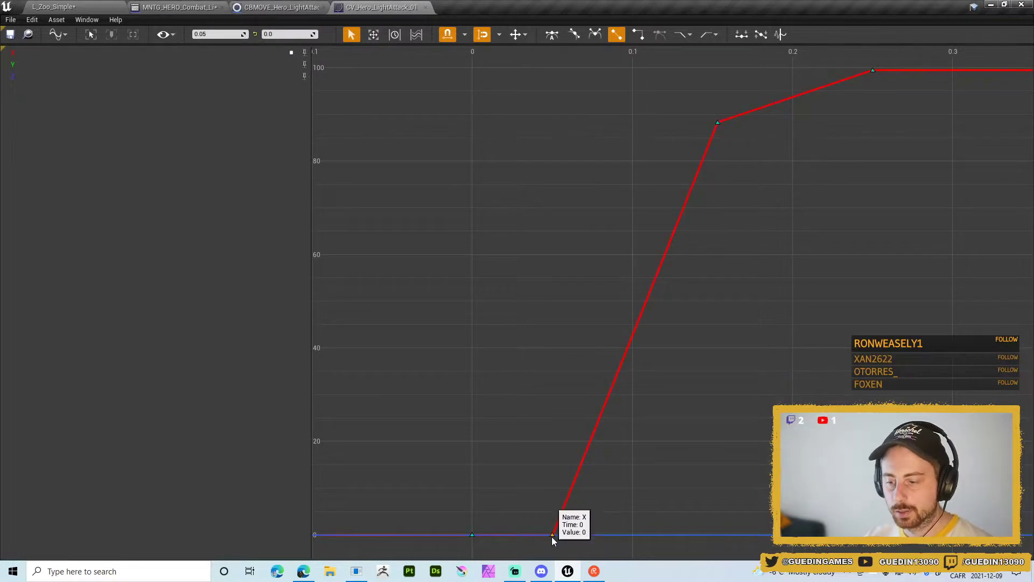
# - Turn off snapping in the curve editor and set the selected X key's time to 0.13
pyautogui.moveTo(552, 536); pyautogui.dragTo(473, 534)
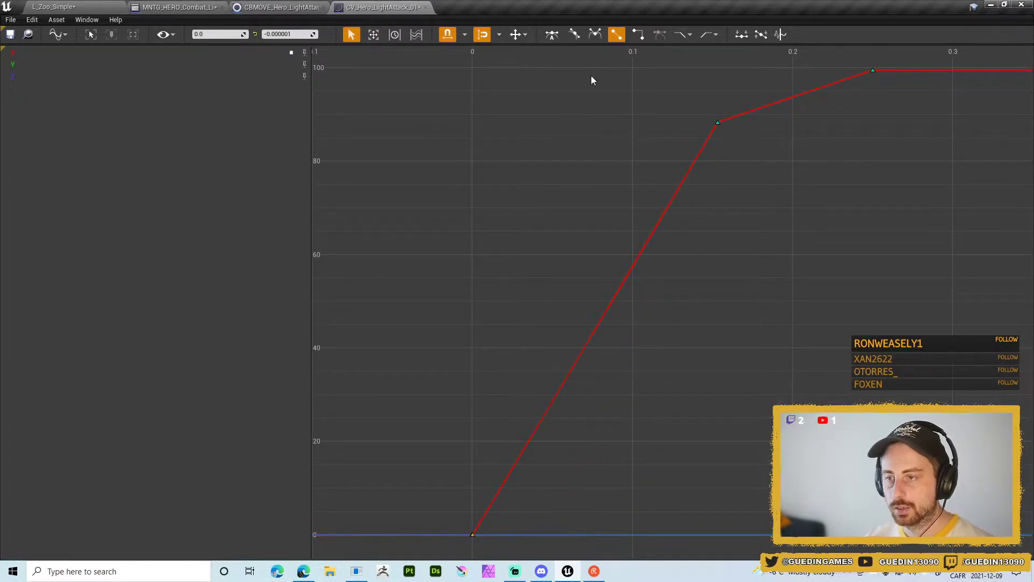
pyautogui.hotkey('ctrl', 'z')
pyautogui.click(447, 35)
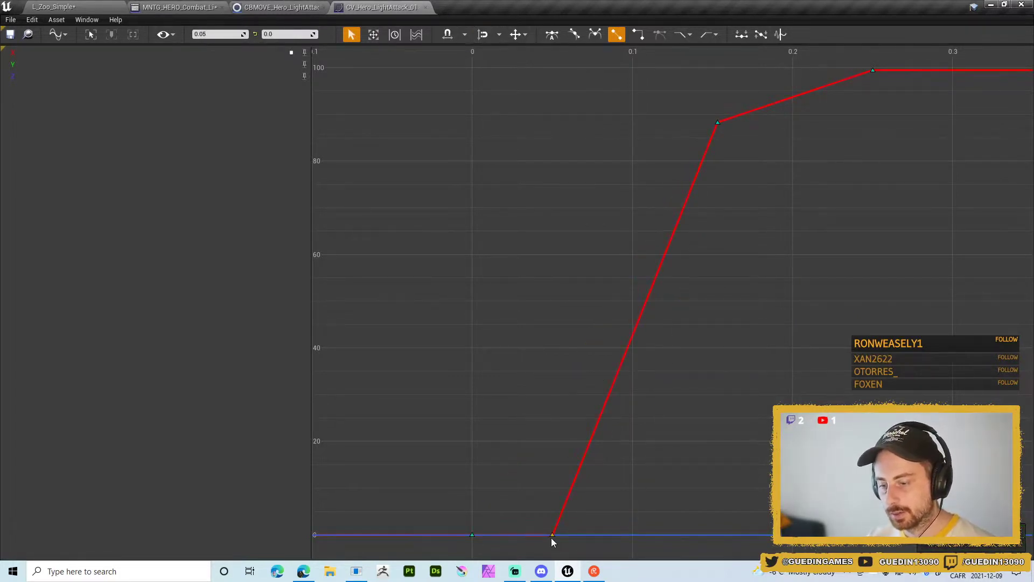
pyautogui.moveTo(552, 536); pyautogui.dragTo(518, 539)
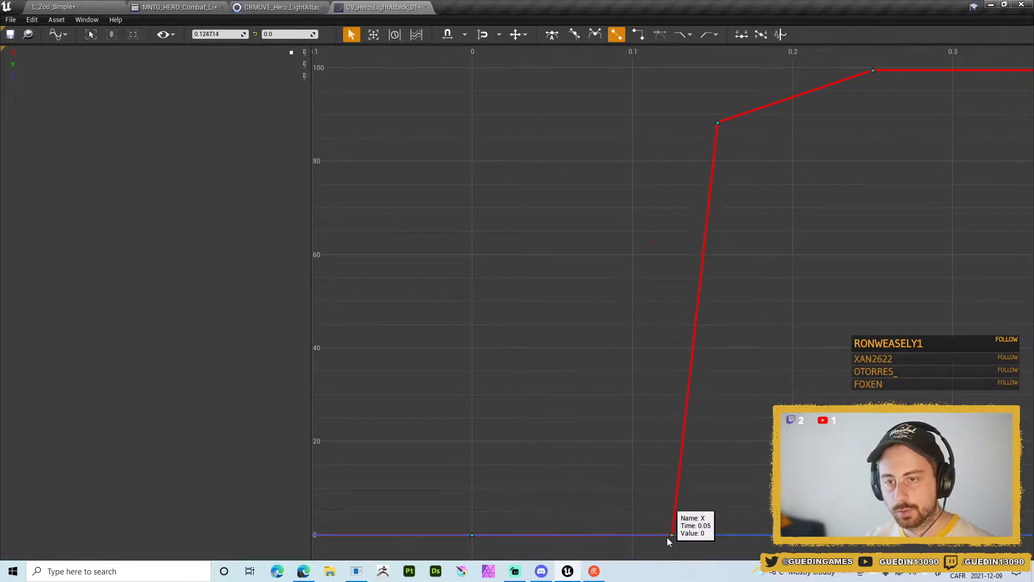
pyautogui.moveTo(667, 538); pyautogui.dragTo(683, 520)
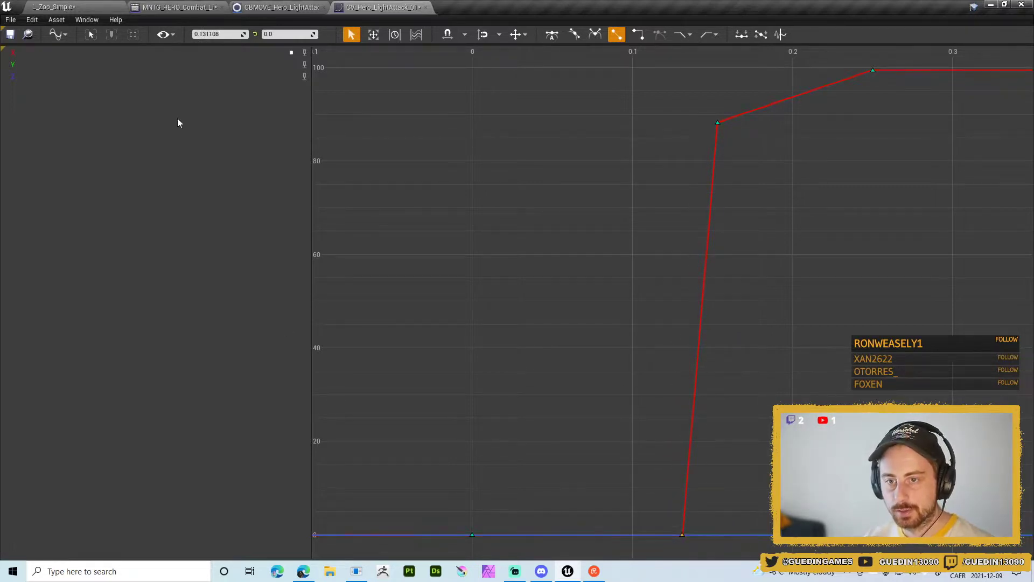
pyautogui.click(215, 34)
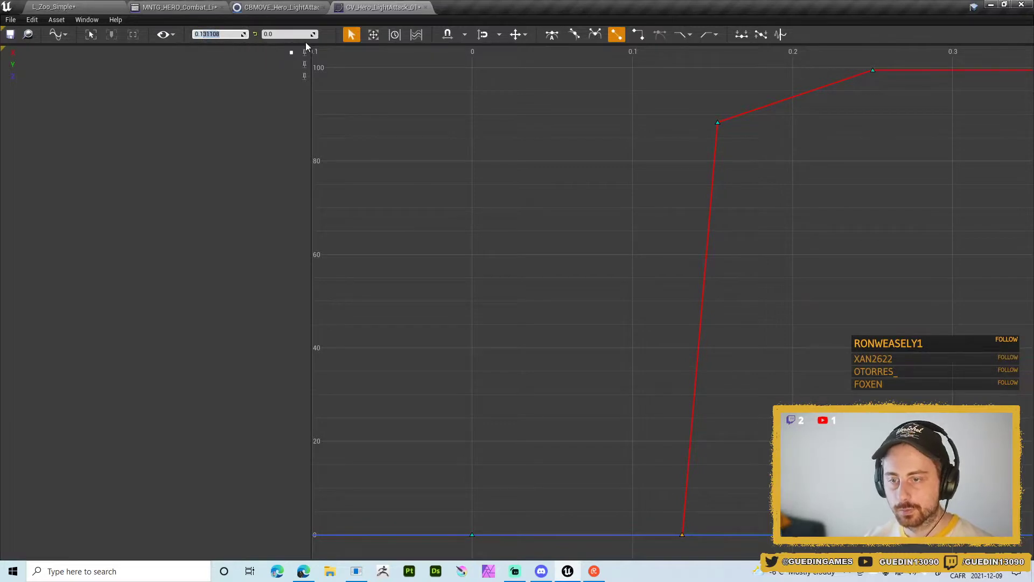
pyautogui.write('0.13')
pyautogui.press('Return')
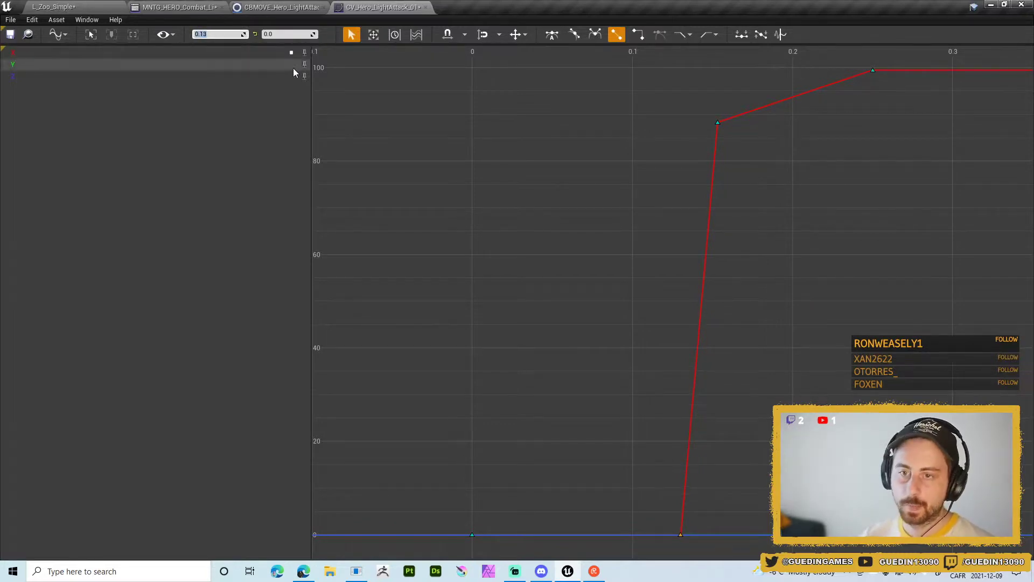
# - Return to the light attack montage, pause its playback and scrub to about 0.41 seconds
pyautogui.click(294, 7)
pyautogui.click(202, 7)
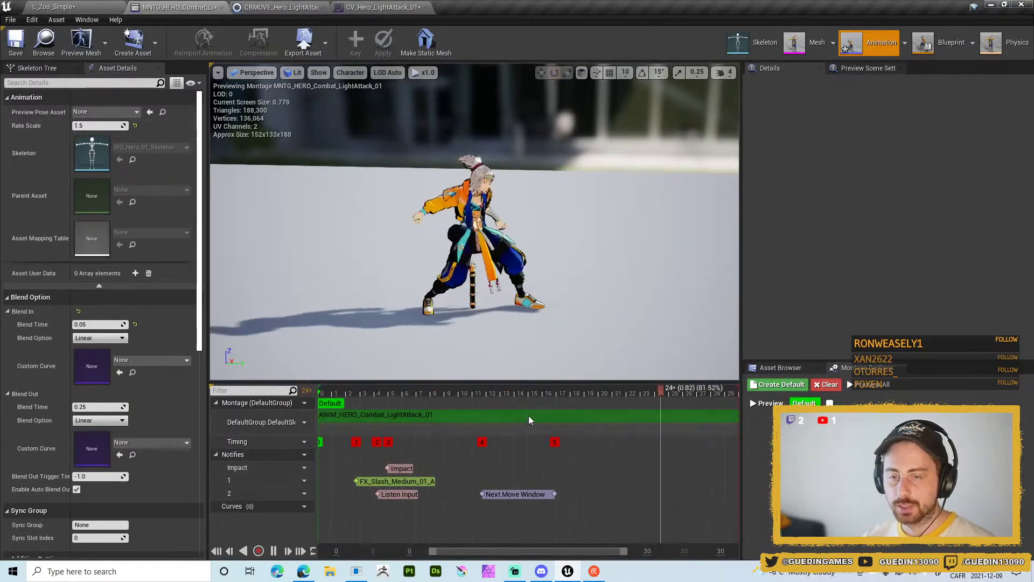
pyautogui.press('space')
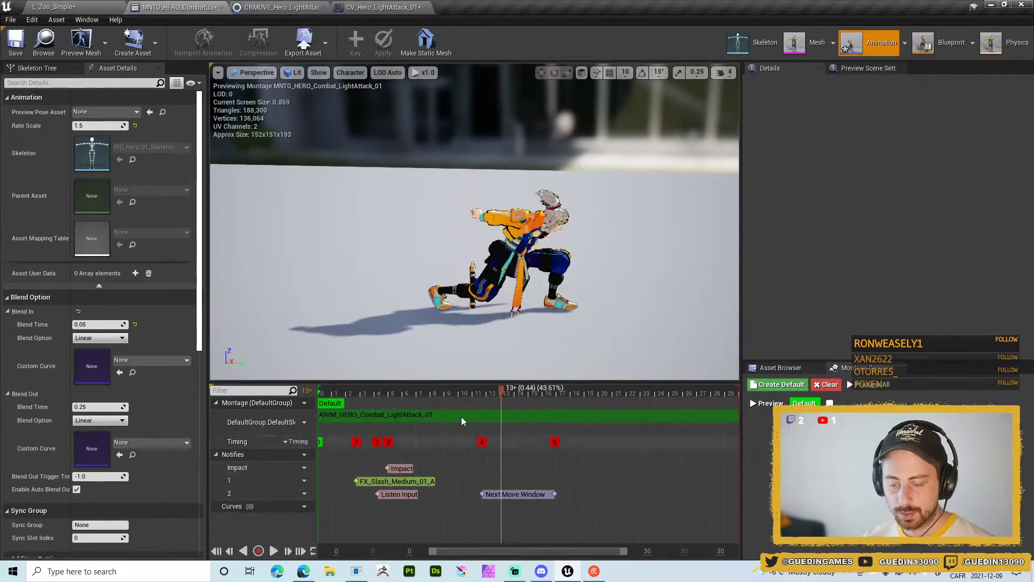
pyautogui.moveTo(501, 393); pyautogui.dragTo(489, 425)
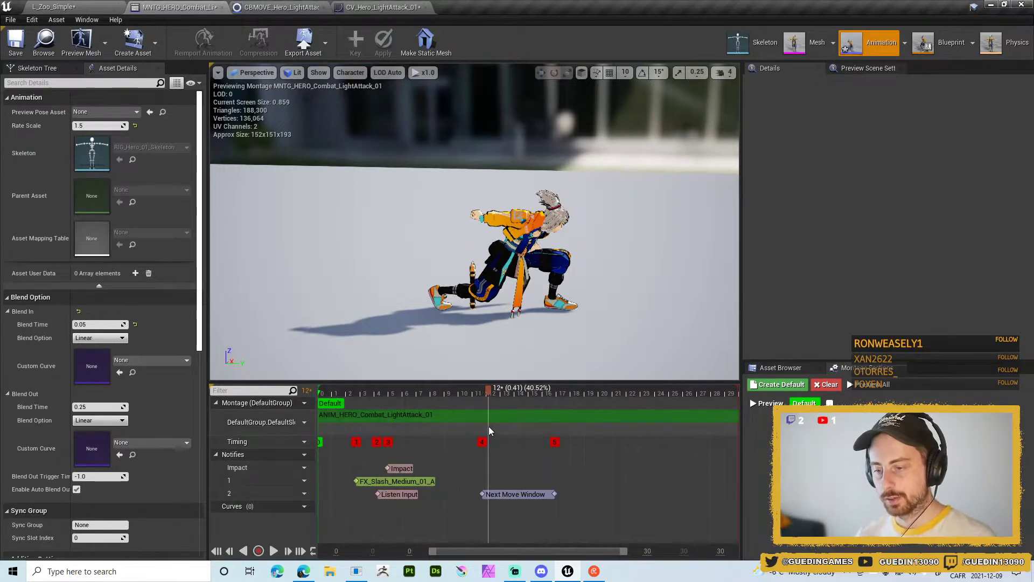
# - In CV_Hero_LightAttack_01, set the last X key's time to 0.4 and move the middle key to about time 0.25, value 91
pyautogui.click(375, 6)
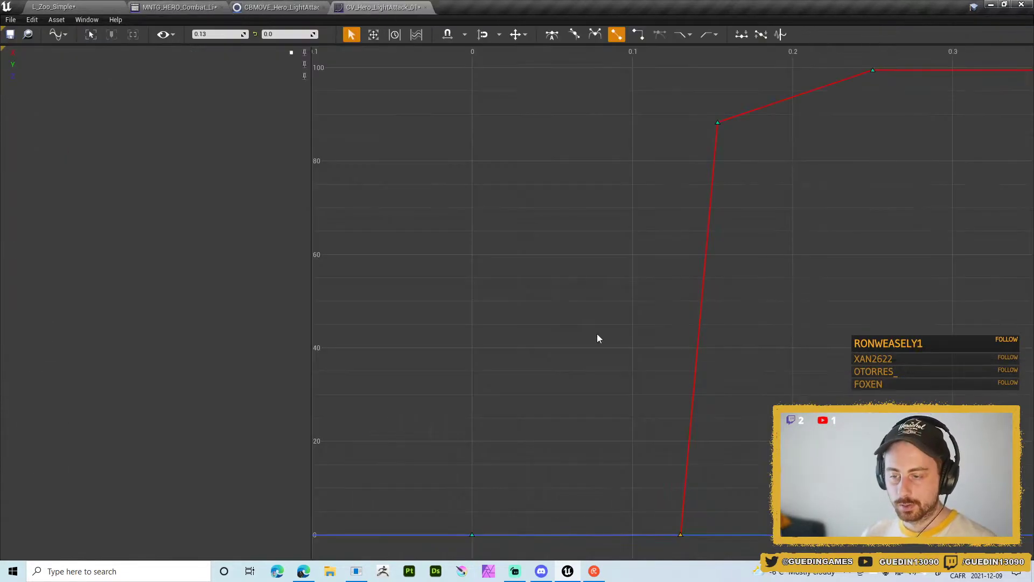
pyautogui.scroll(-1, 847, 188)
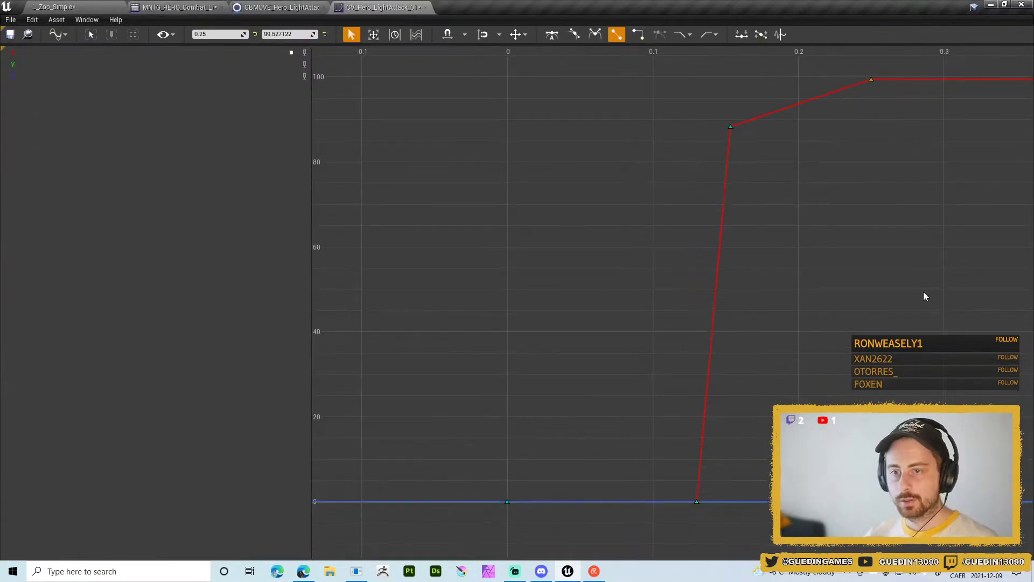
pyautogui.moveTo(924, 295); pyautogui.dragTo(698, 306, button='right')
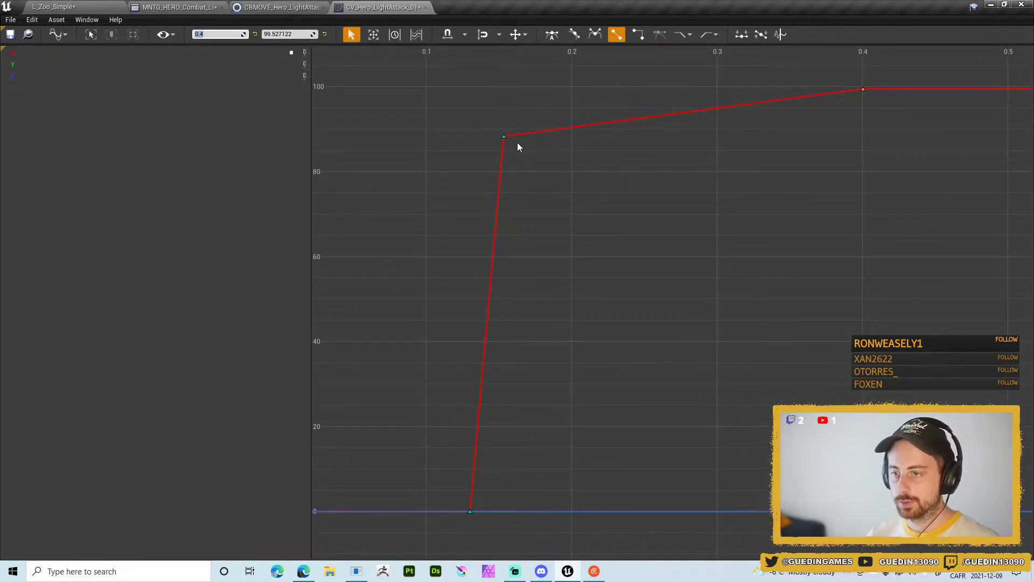
pyautogui.click(504, 135)
pyautogui.moveTo(506, 138); pyautogui.dragTo(648, 121)
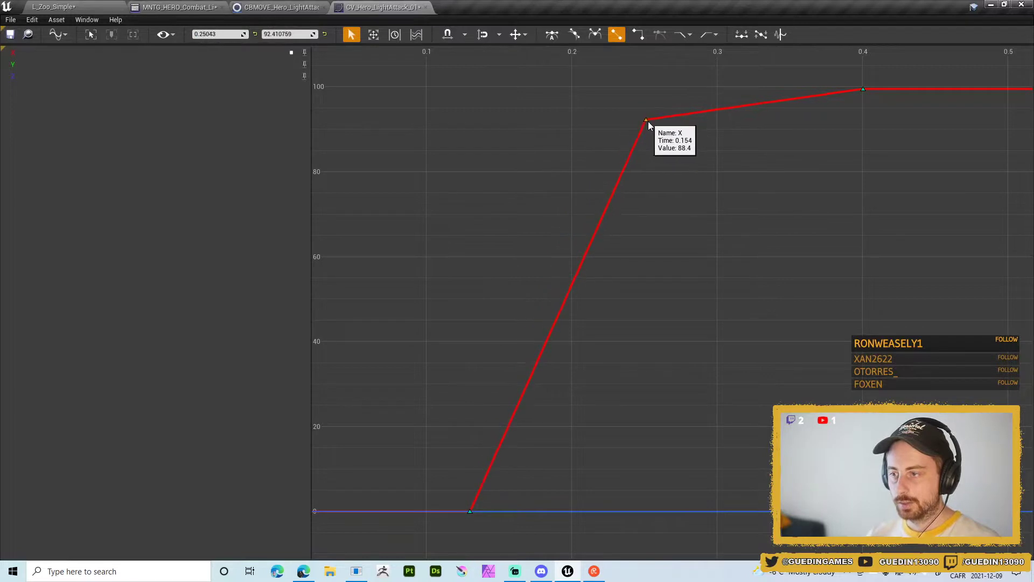
# - Set the value of the X key at 0.4 to 300 and raise the middle key to about 262 at time 0.23
pyautogui.moveTo(787, 167); pyautogui.dragTo(872, 255, button='right')
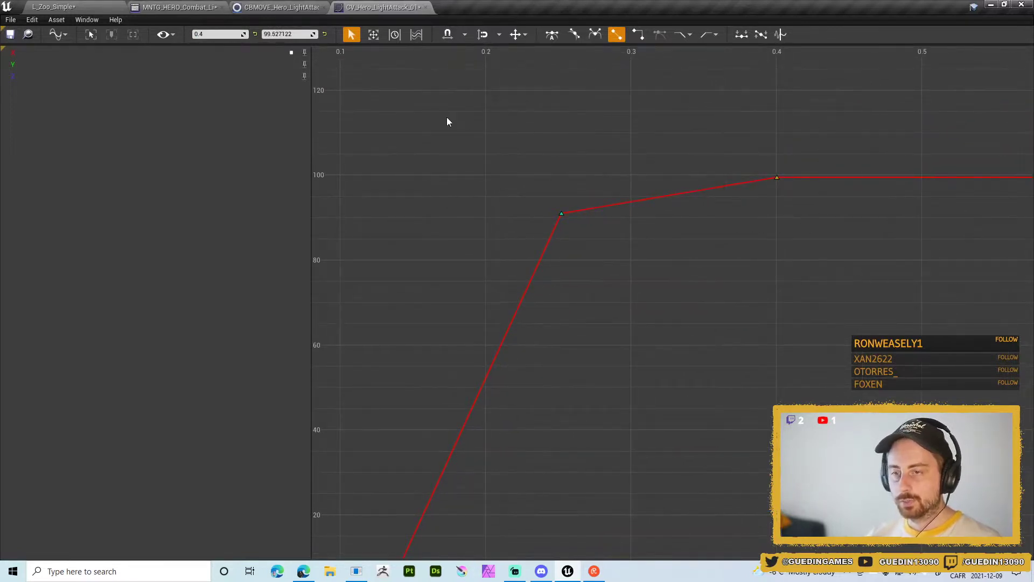
pyautogui.click(279, 35)
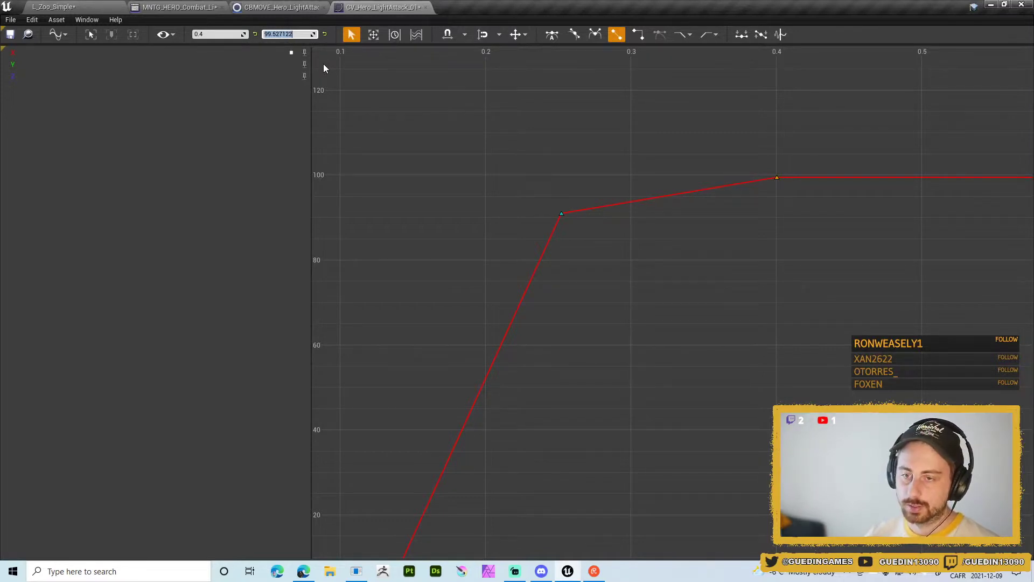
pyautogui.write('30')
pyautogui.press('Return')
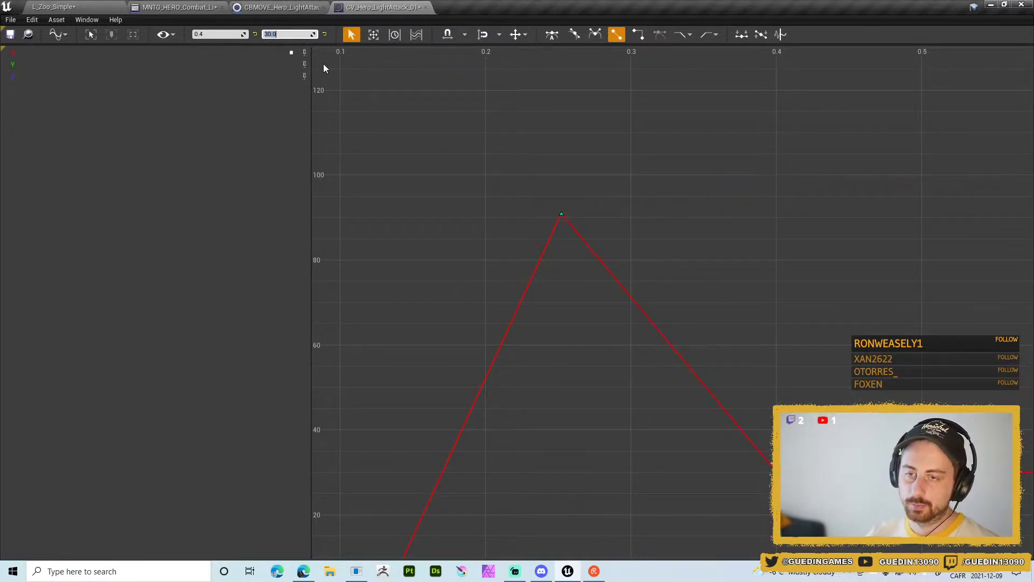
pyautogui.write('300')
pyautogui.press('Return')
pyautogui.scroll(-6, 655, 198)
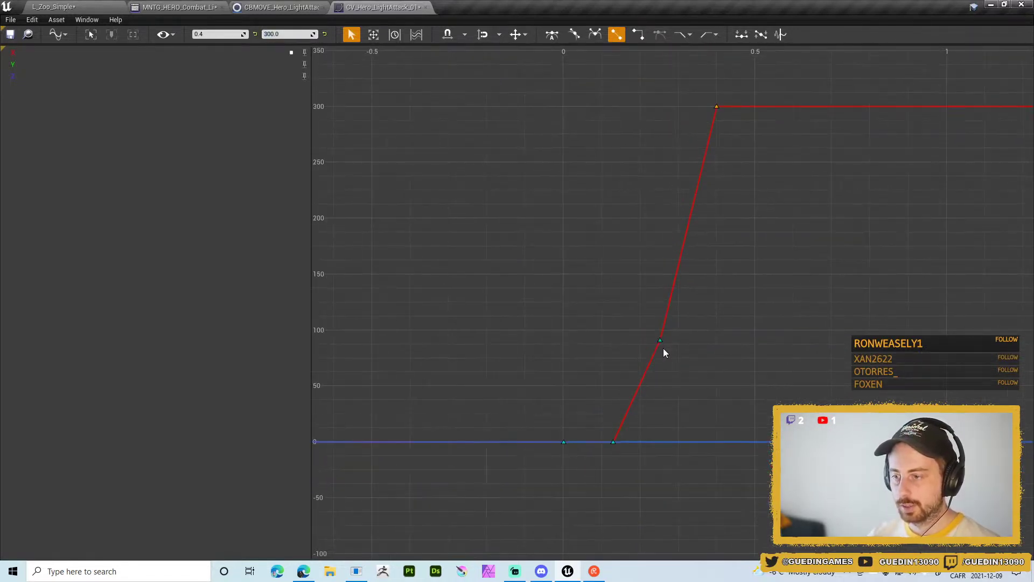
pyautogui.moveTo(660, 339); pyautogui.dragTo(652, 161)
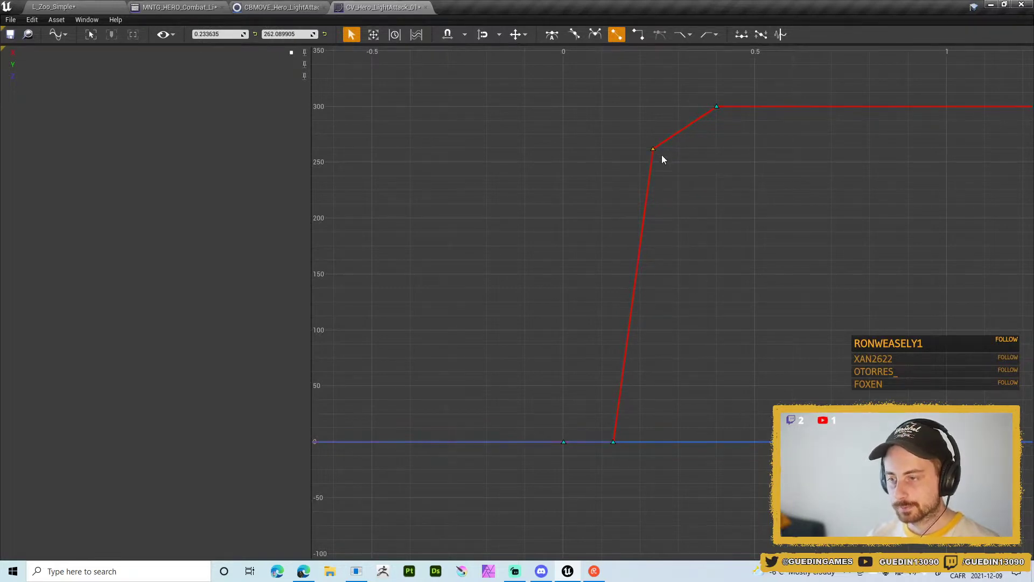
pyautogui.click(716, 345)
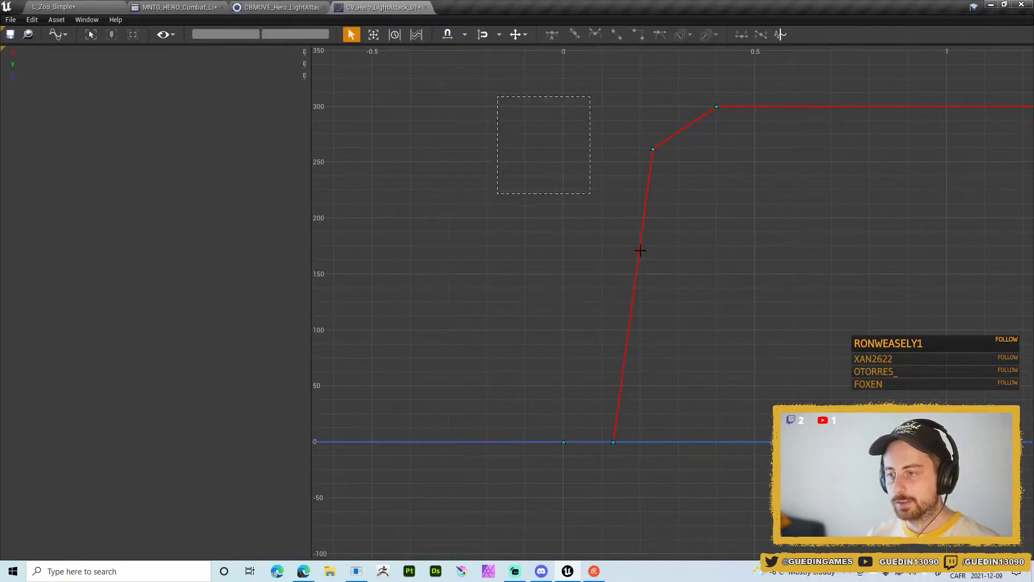
# - Select all keys of the X curve, frame them and activate the Transform tool
pyautogui.hotkey('ctrl', 'a')
pyautogui.press('f')
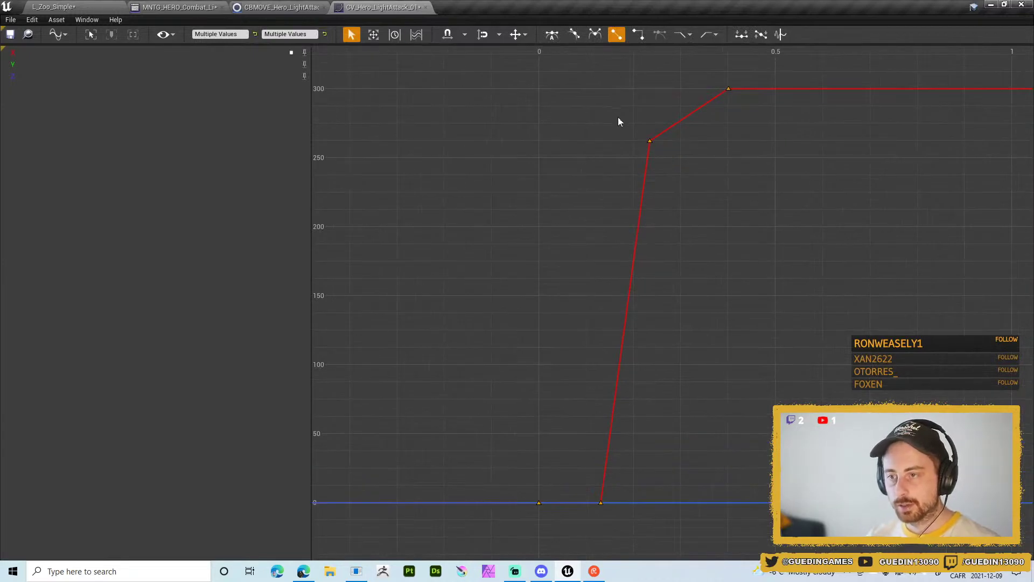
pyautogui.click(92, 35)
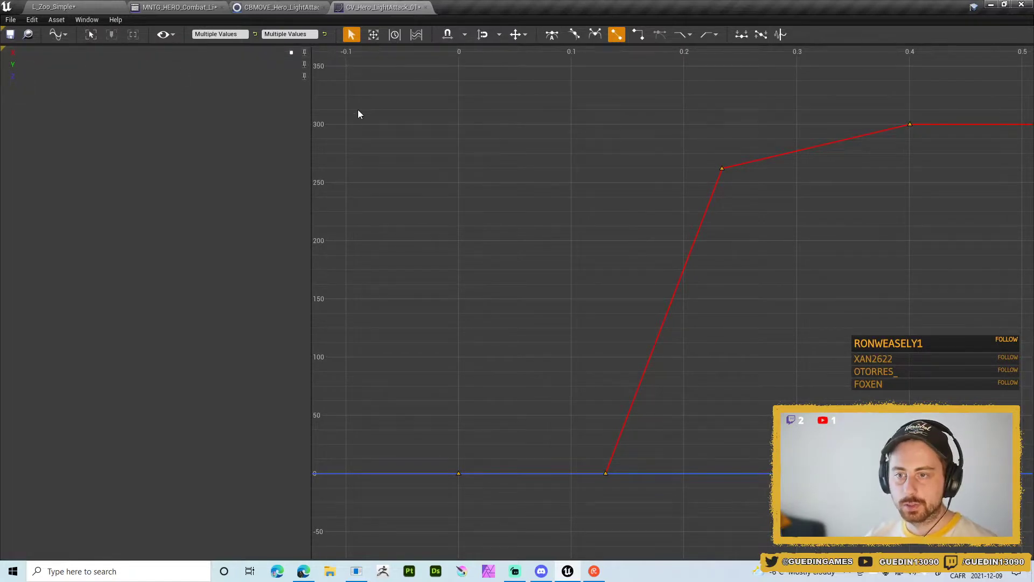
pyautogui.click(372, 34)
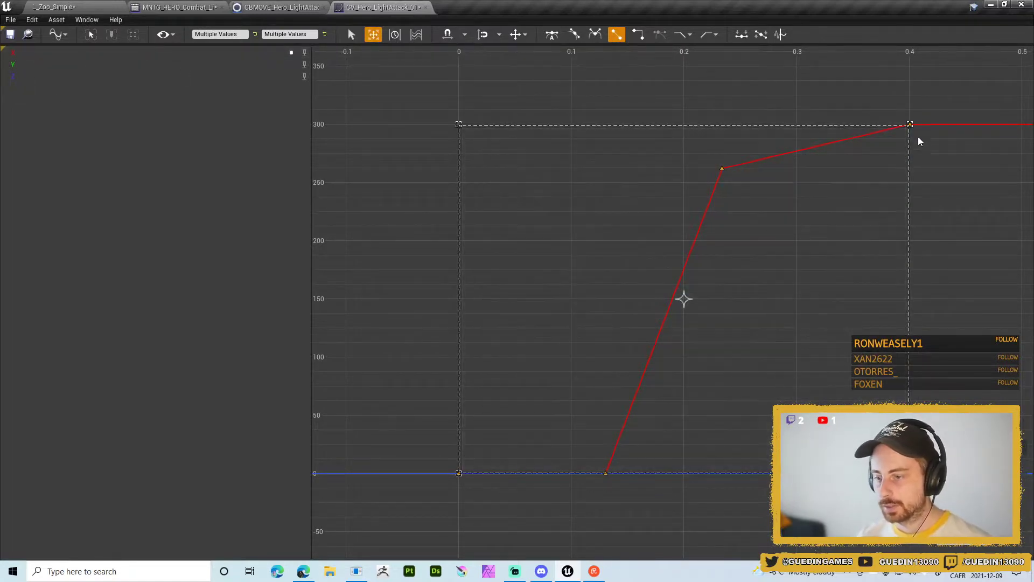
# - Try scaling the selected keys in time with the Transform tool and move its pivot to time 0
pyautogui.moveTo(909, 125); pyautogui.dragTo(860, 129)
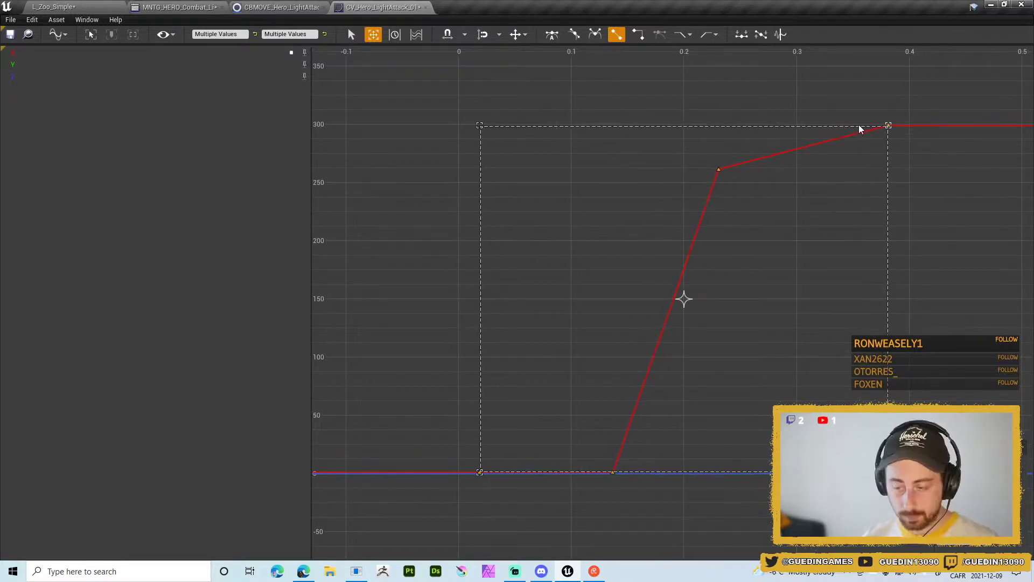
pyautogui.hotkey('ctrl', 'z')
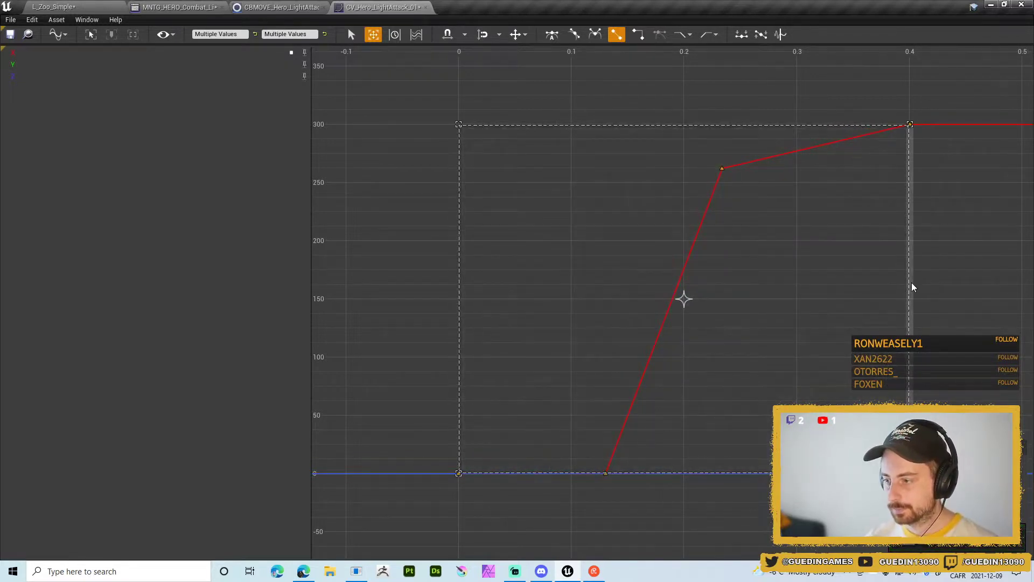
pyautogui.moveTo(912, 285); pyautogui.dragTo(814, 295)
pyautogui.hotkey('ctrl', 'z')
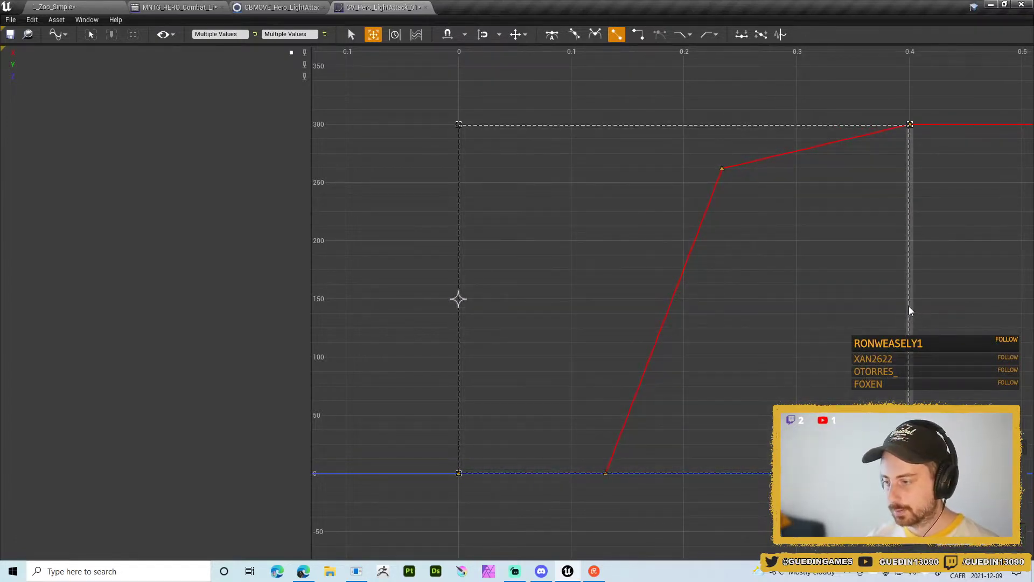
pyautogui.moveTo(910, 312); pyautogui.dragTo(703, 316)
pyautogui.hotkey('ctrl', 'z')
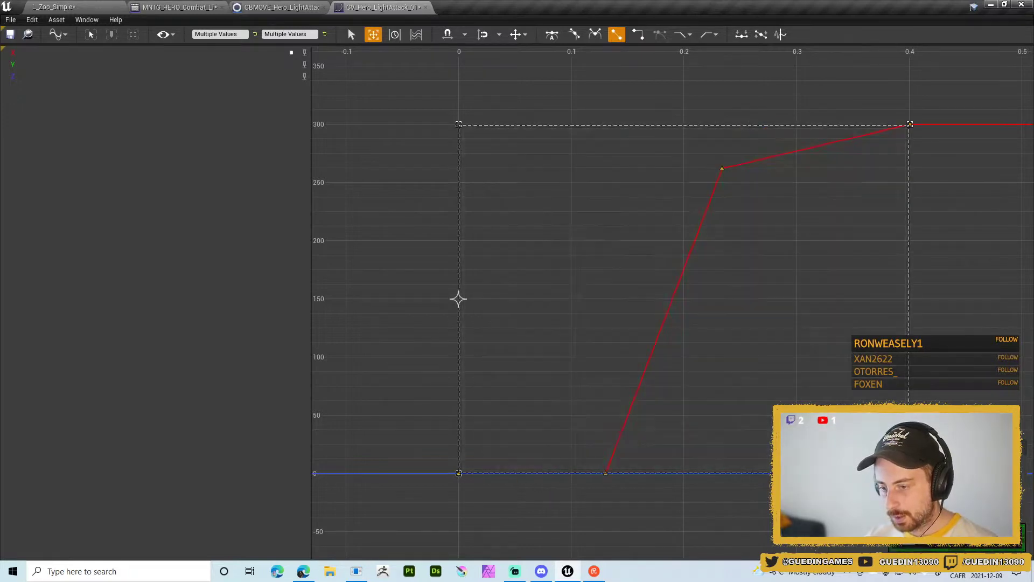
# - Open the Windows Calculator app
pyautogui.click(64, 572)
pyautogui.write('calc')
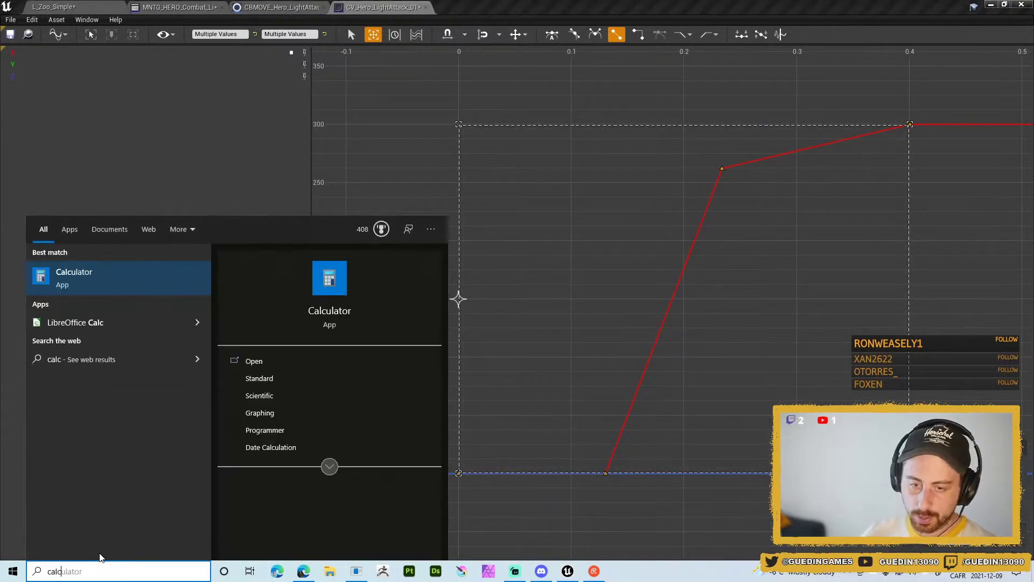
pyautogui.press('Return')
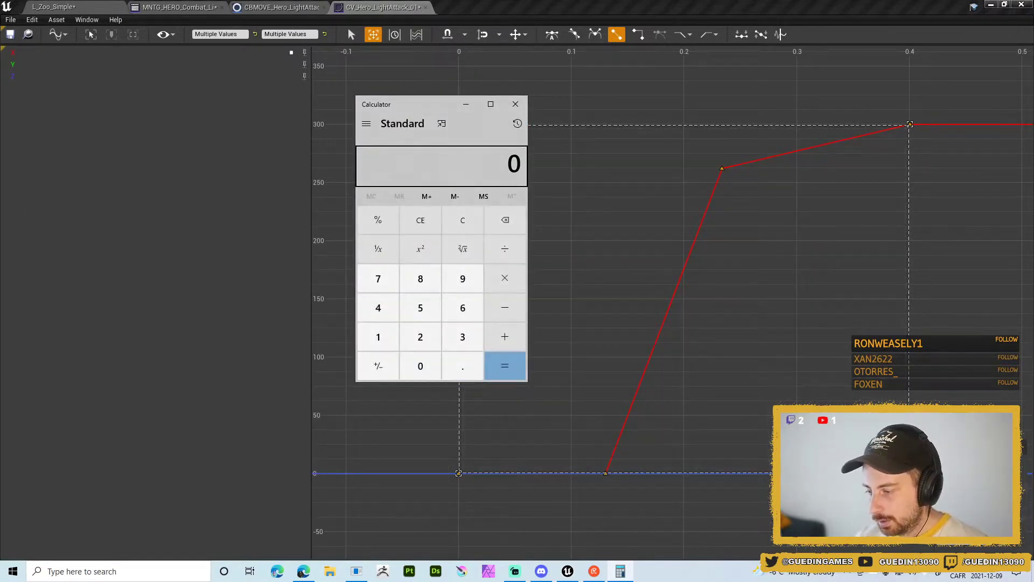
pyautogui.click(910, 276)
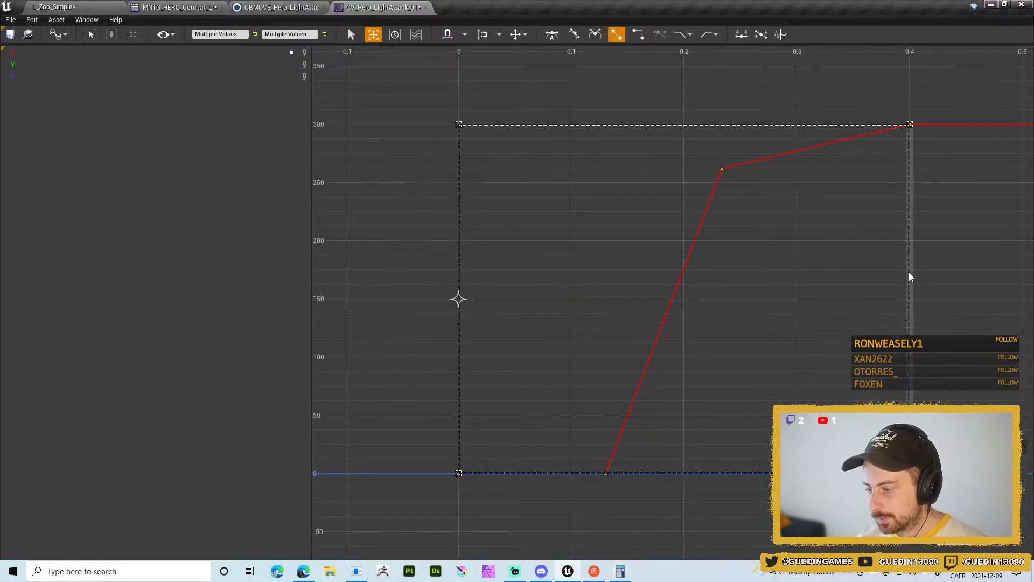
pyautogui.moveTo(910, 275); pyautogui.dragTo(909, 279)
pyautogui.hotkey('ctrl', 'z')
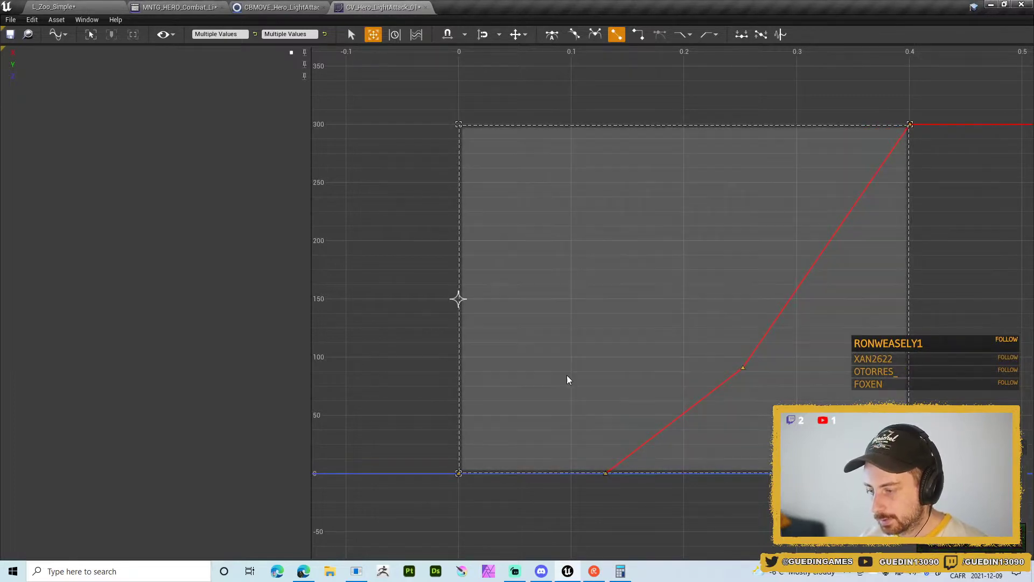
# - Divide 0.4 by 1.5 in Calculator to get the key time adjusted for the montage's rate scale
pyautogui.hotkey('alt', 'Tab')
pyautogui.moveTo(418, 99); pyautogui.dragTo(426, 100)
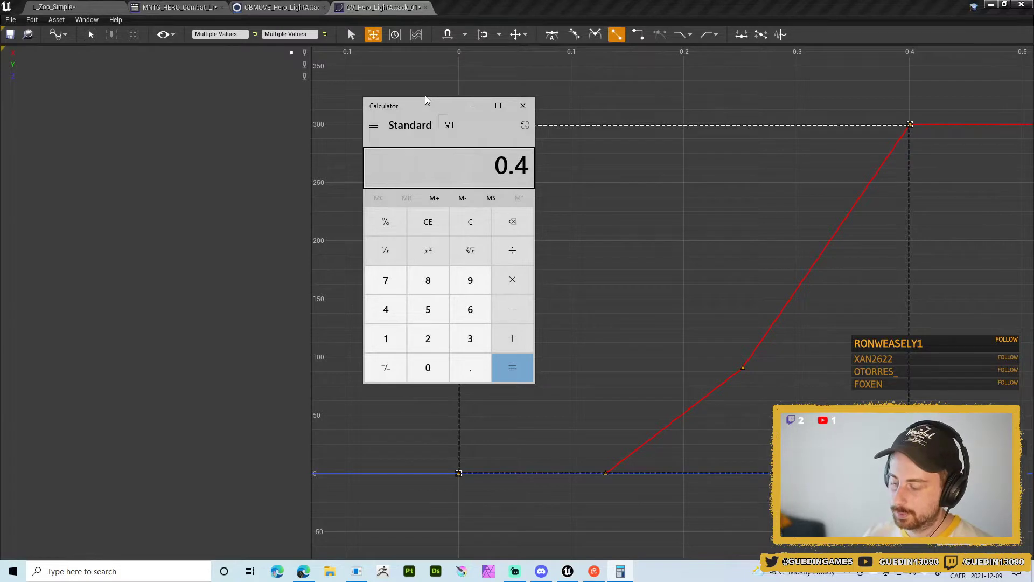
pyautogui.write('.5')
pyautogui.press('Return')
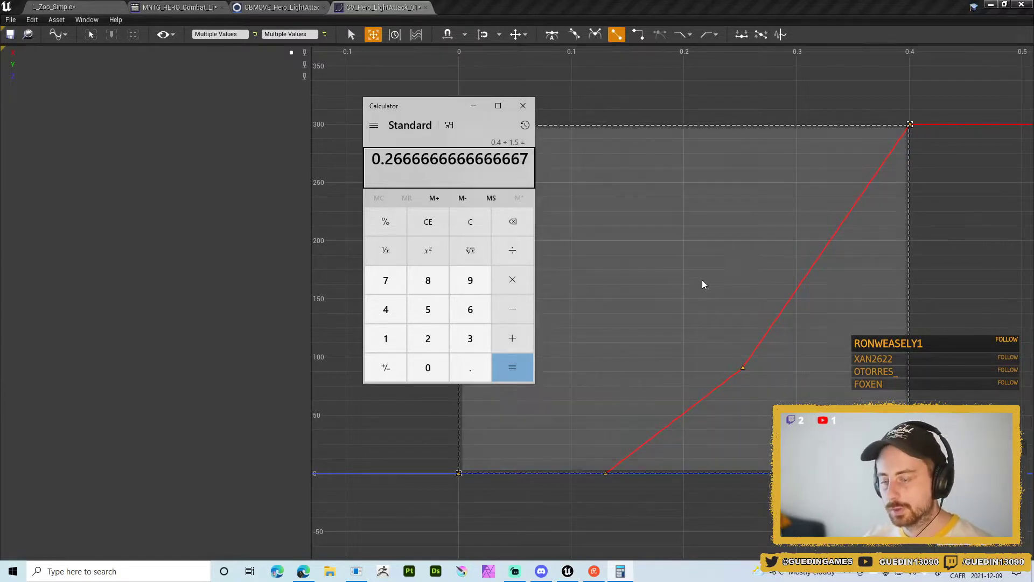
# - Back in the curve editor, scale all X keys in time from the pivot at 0 so the last key lands at about 0.27
pyautogui.hotkey('alt', 'Tab')
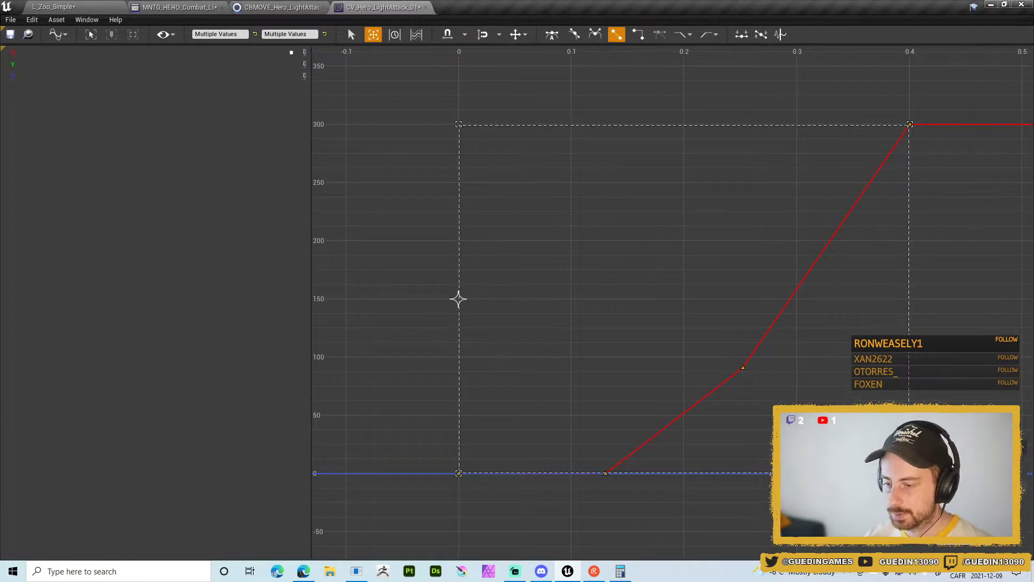
pyautogui.moveTo(649, 368)
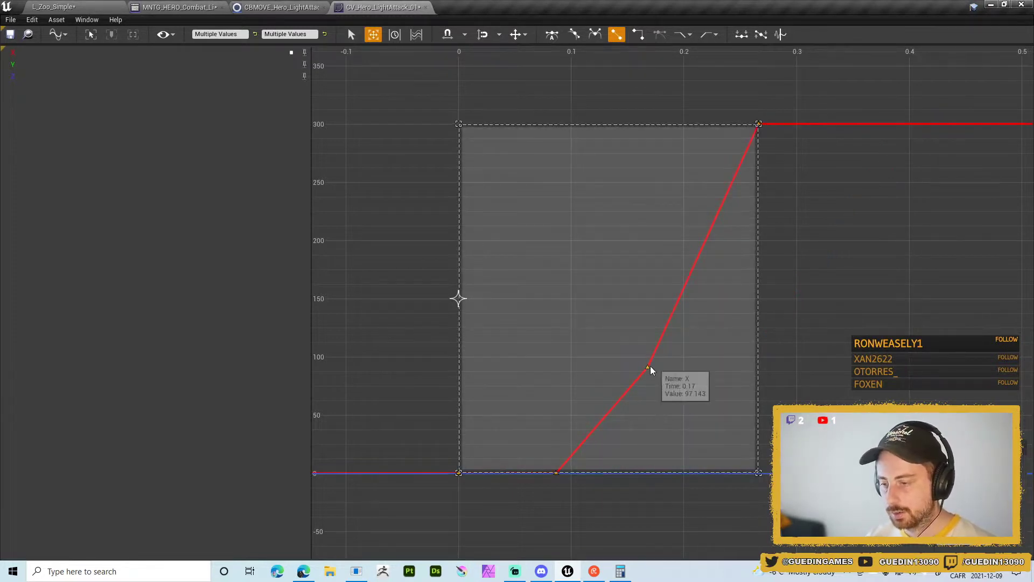
pyautogui.moveTo(648, 373); pyautogui.dragTo(647, 341)
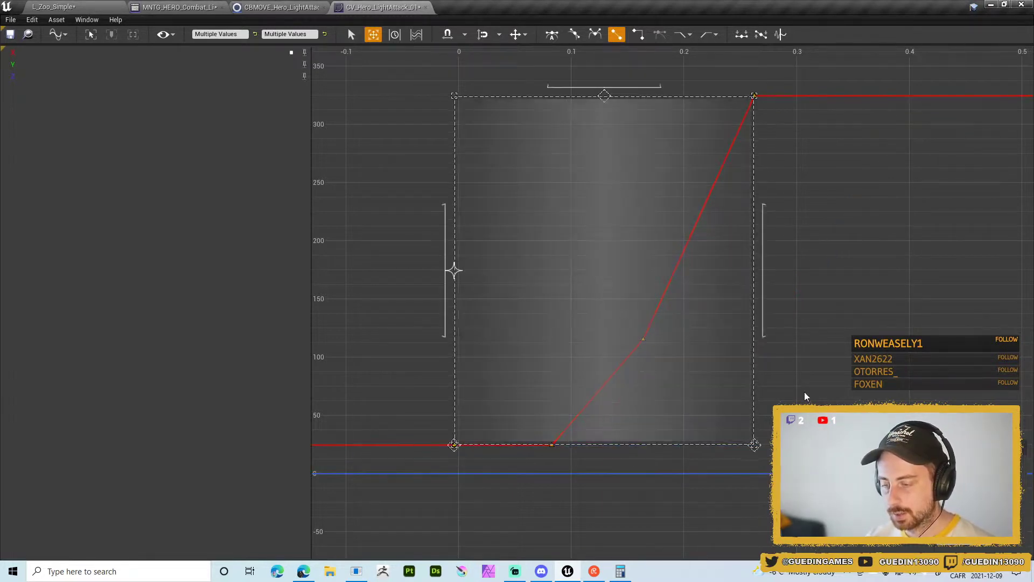
pyautogui.hotkey('ctrl', 'z')
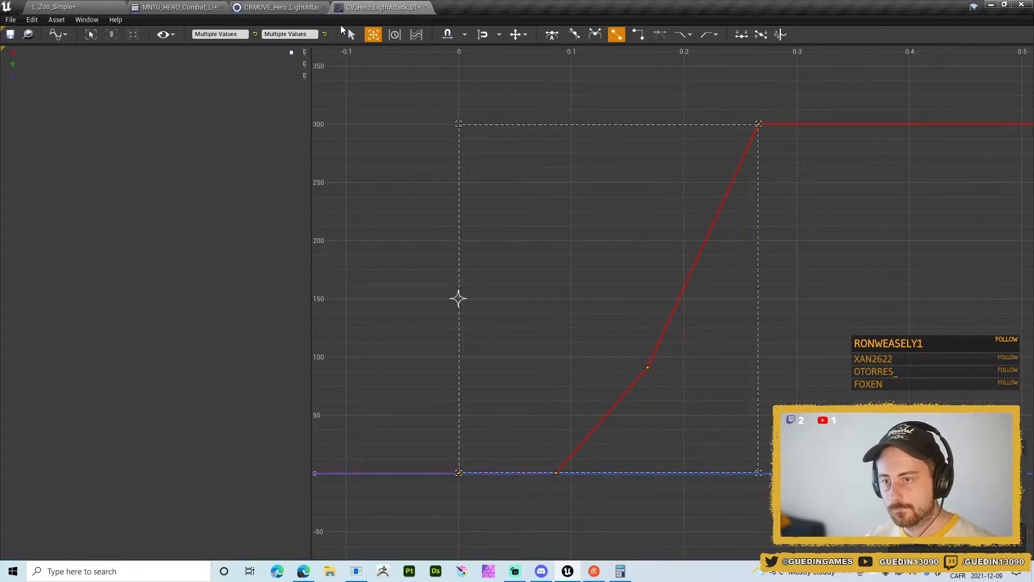
# - Leave the Transform tool and raise only the middle X key to about 259 at time 0.17
pyautogui.press('q')
pyautogui.moveTo(647, 367); pyautogui.dragTo(649, 273)
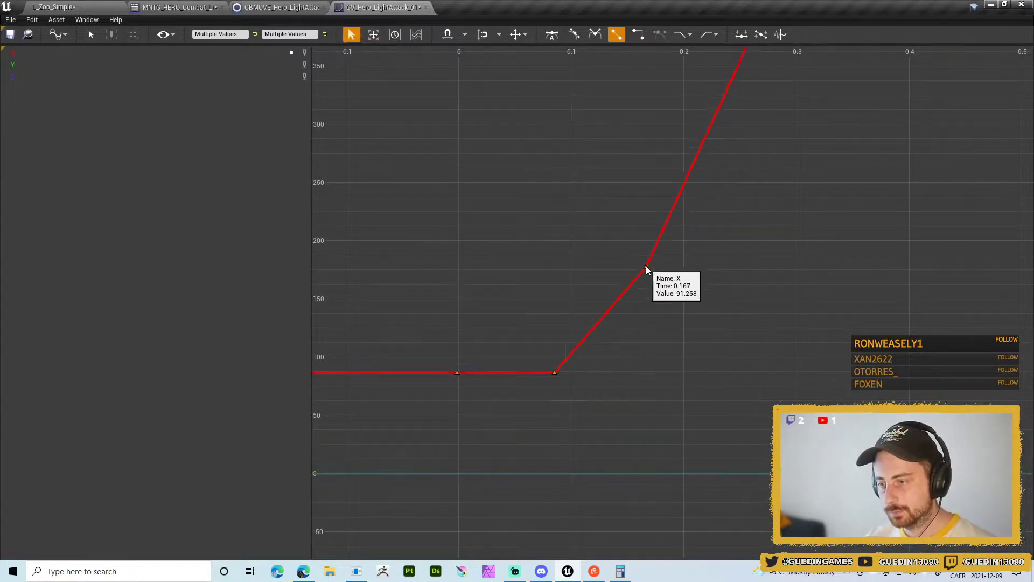
pyautogui.hotkey('ctrl', 'z')
pyautogui.moveTo(648, 367); pyautogui.dragTo(651, 172)
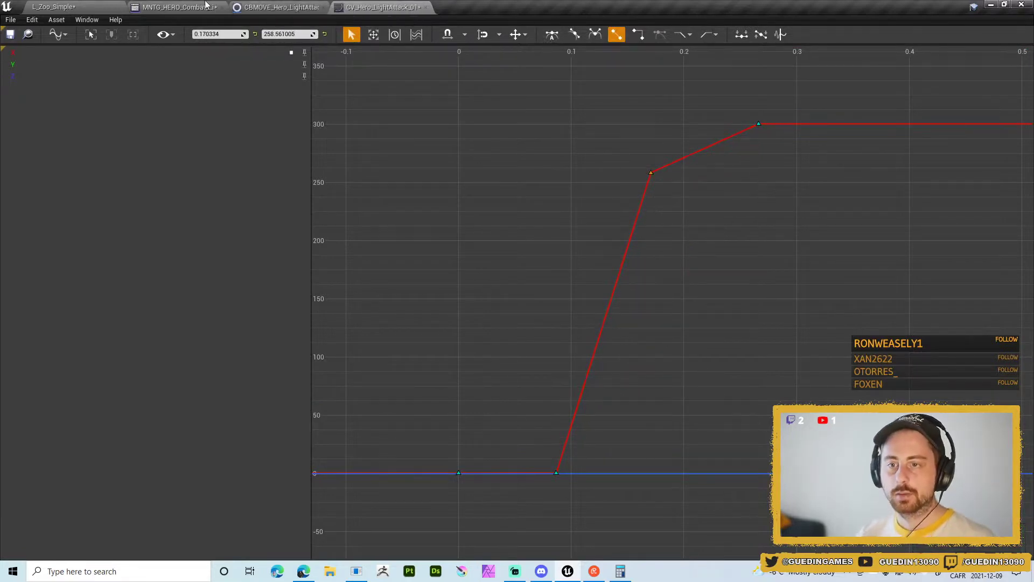
# - Assign CV_Hero_LightAttack_01 from the Curves folder as the Root Motion Curve of the light attack move blueprint
pyautogui.click(281, 7)
pyautogui.click(67, 7)
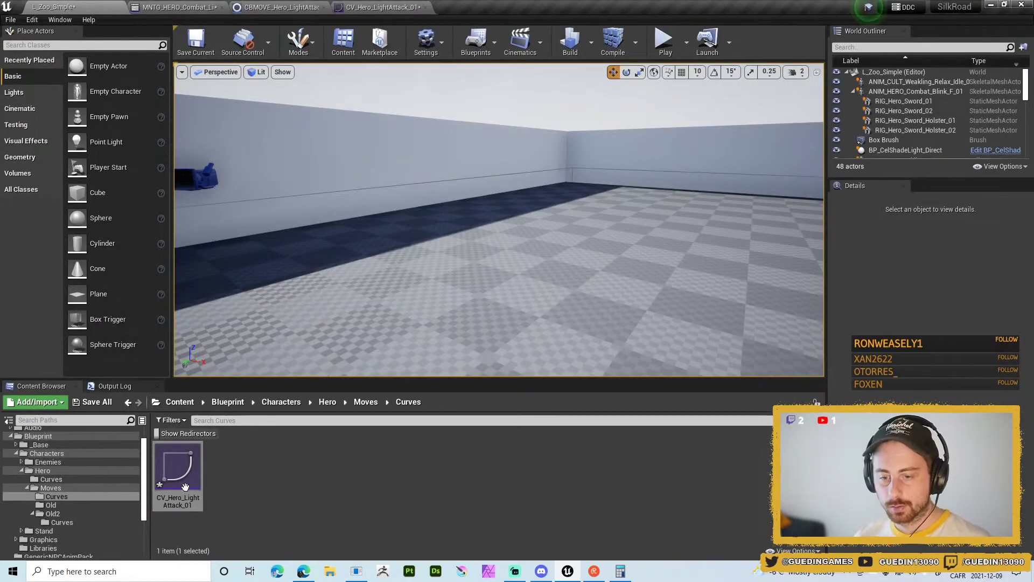
pyautogui.click(179, 467)
pyautogui.click(282, 7)
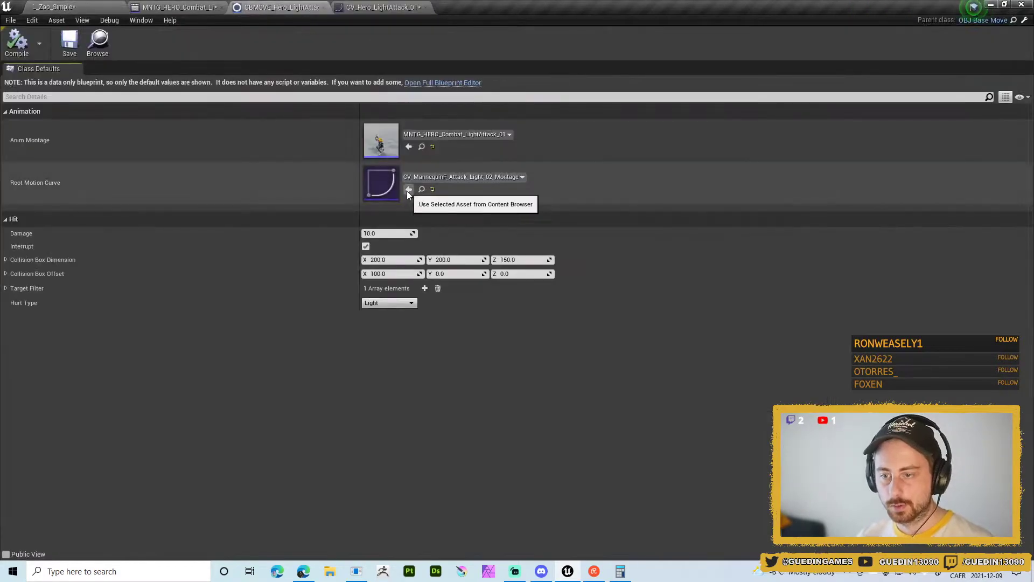
pyautogui.click(409, 189)
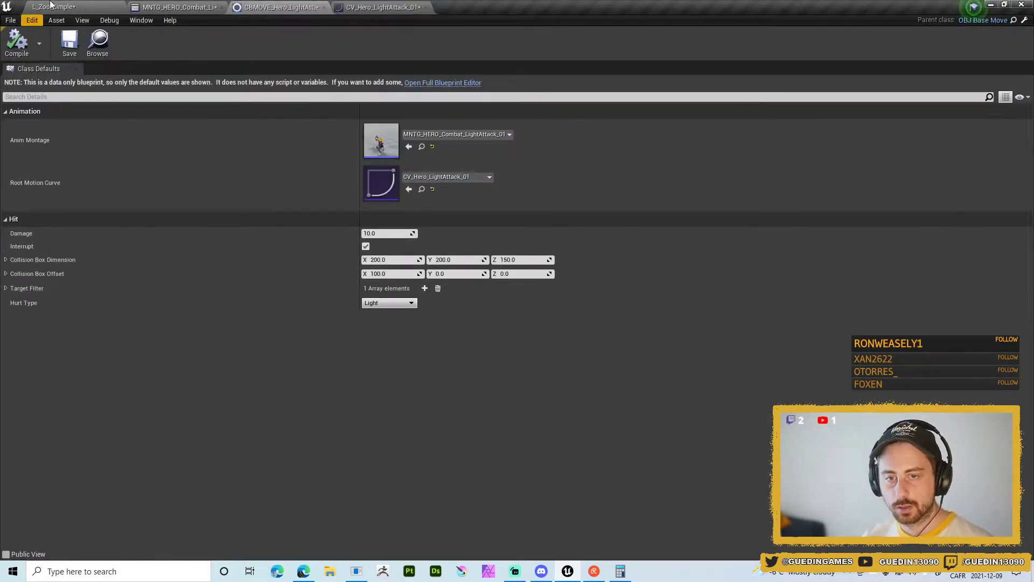
# - Play-test the light attack full screen in the L_Zoo_Simple level, stop the session and restore the normal editor layout
pyautogui.click(50, 6)
pyautogui.click(665, 42)
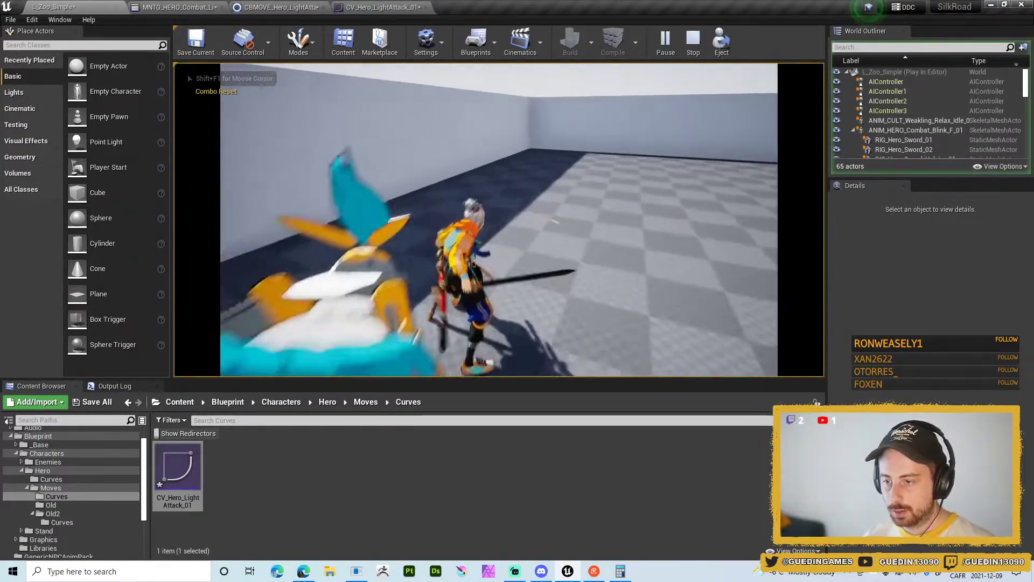
pyautogui.press('F11')
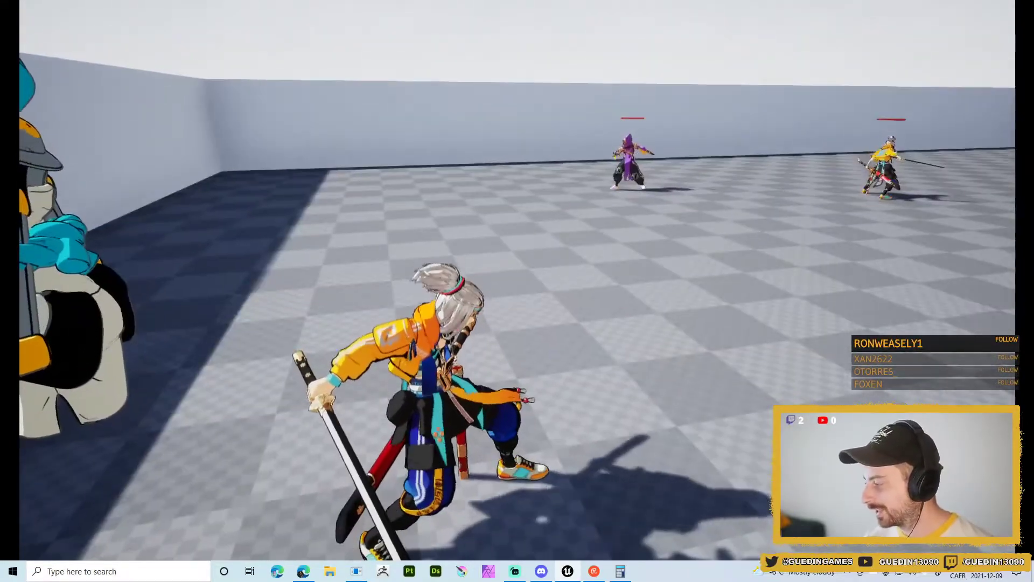
pyautogui.press('w')
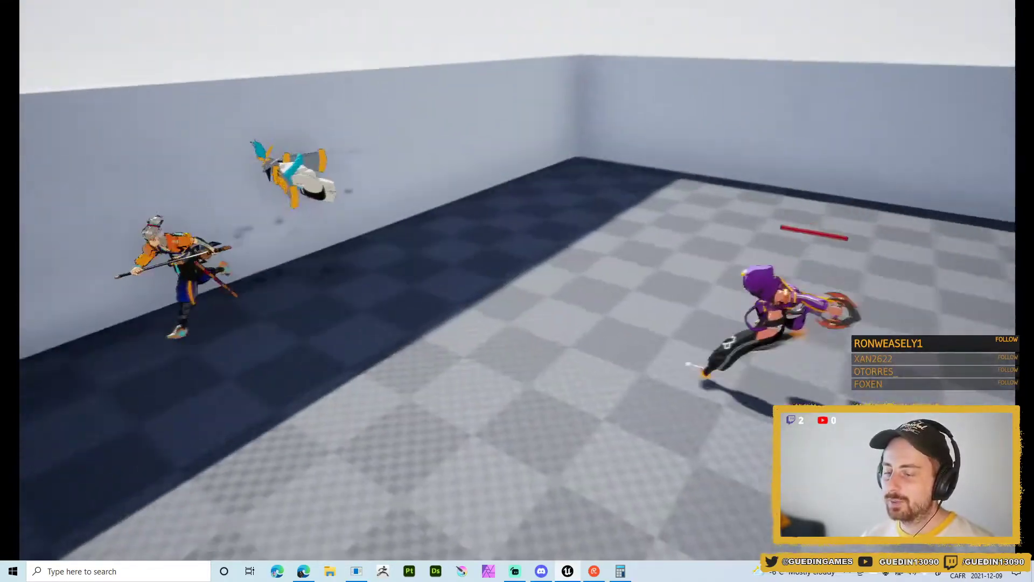
pyautogui.press('s')
pyautogui.press('space')
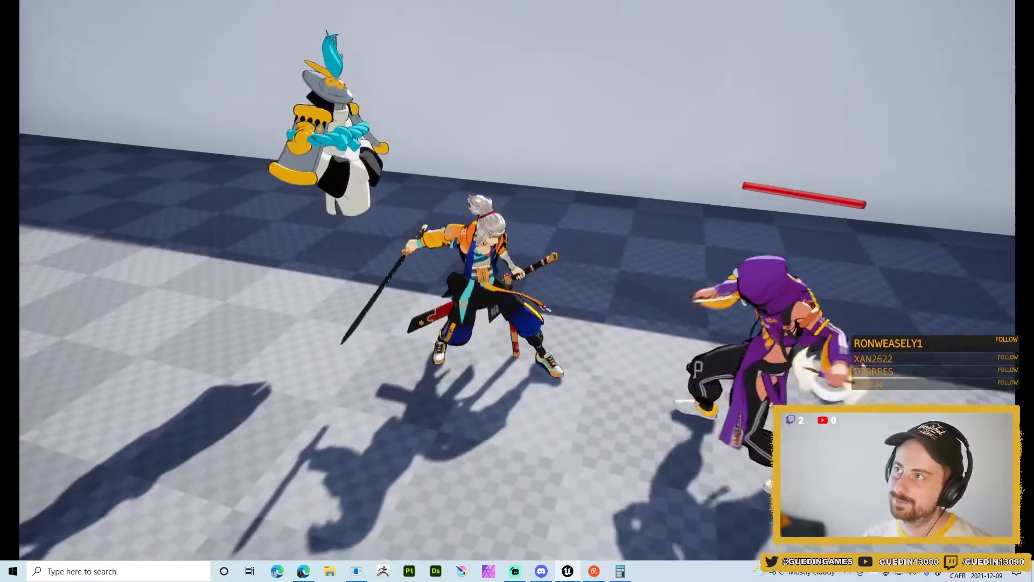
pyautogui.press('space')
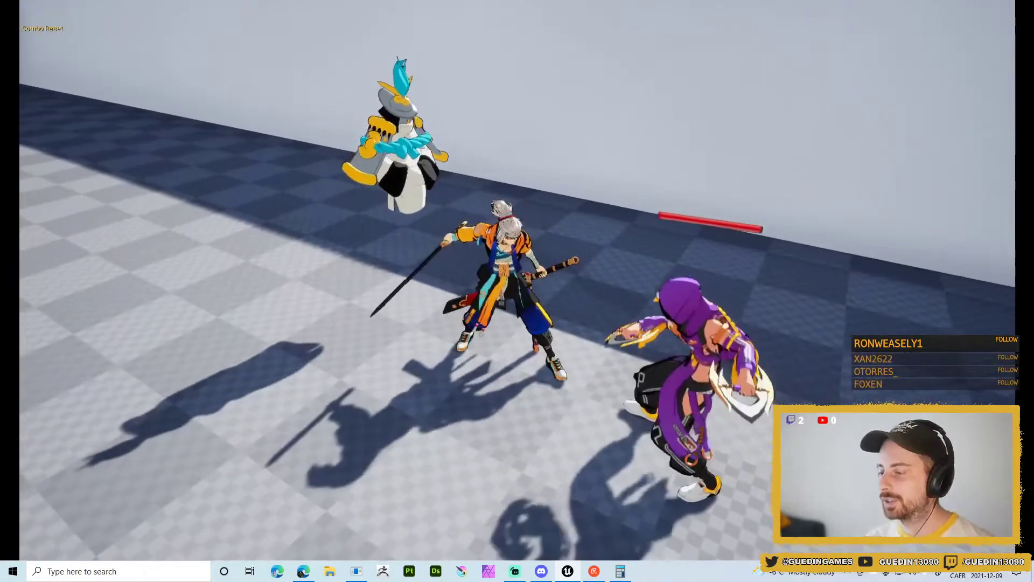
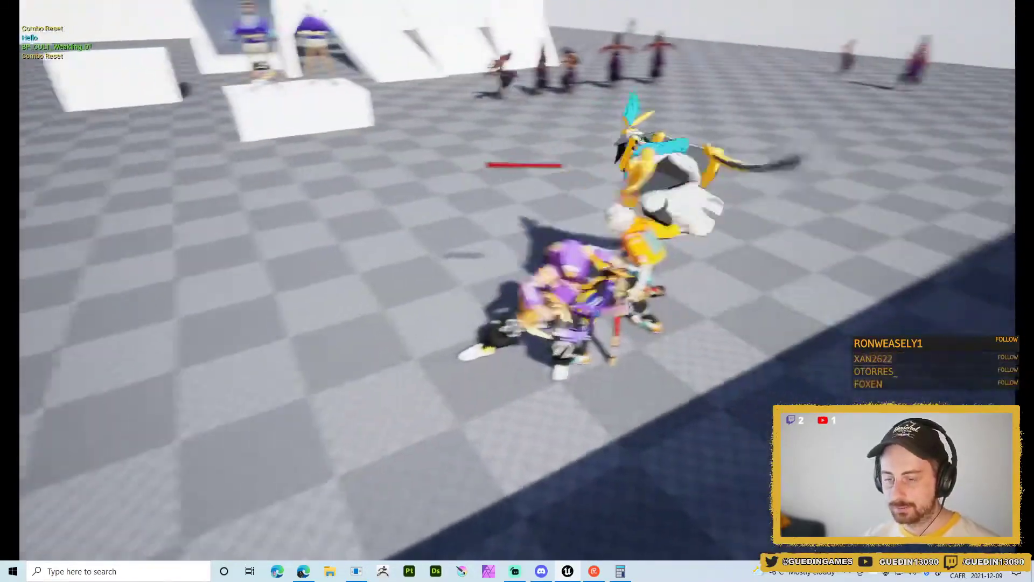
pyautogui.press('Escape')
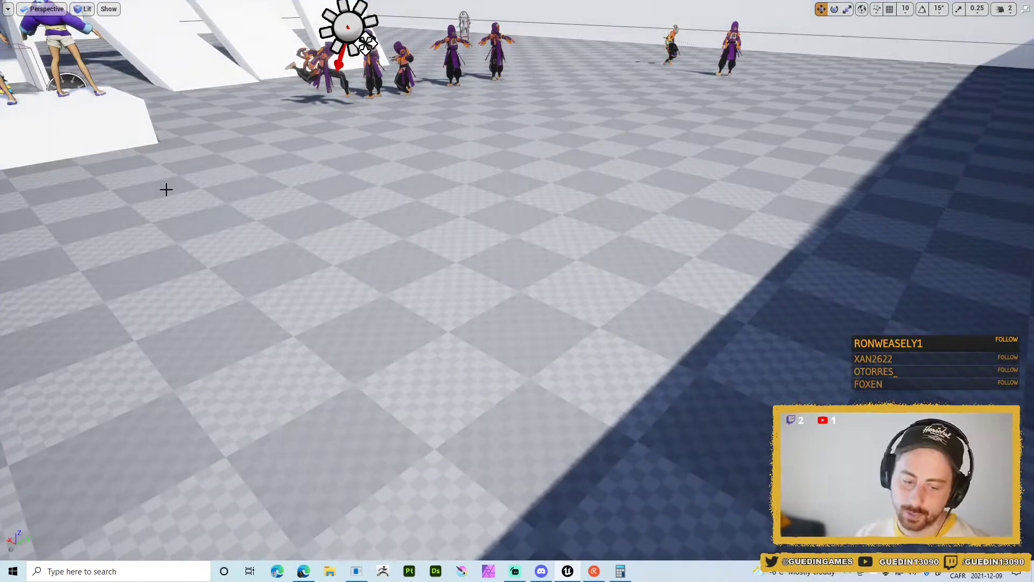
pyautogui.press('F11')
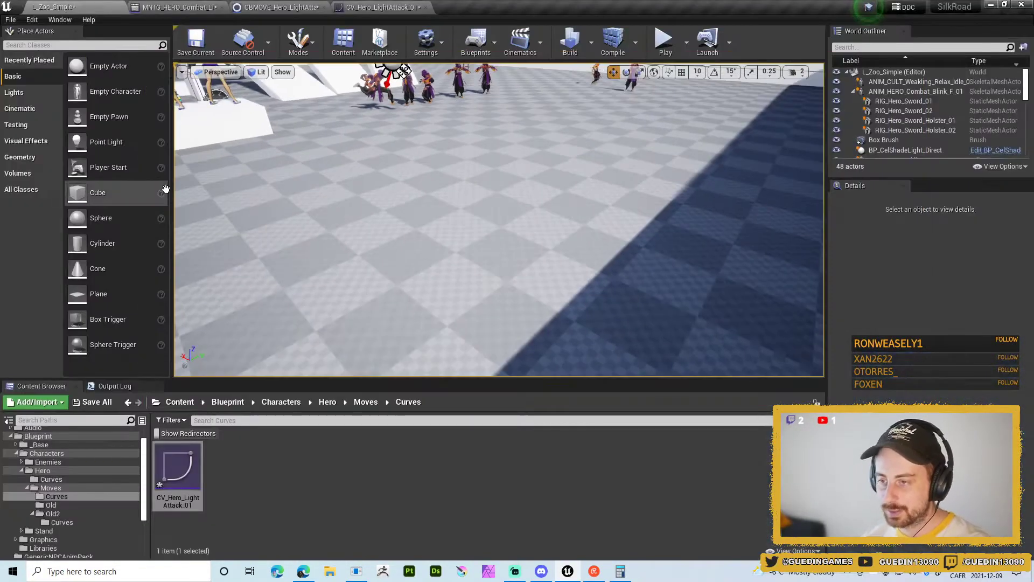
pyautogui.click(381, 486)
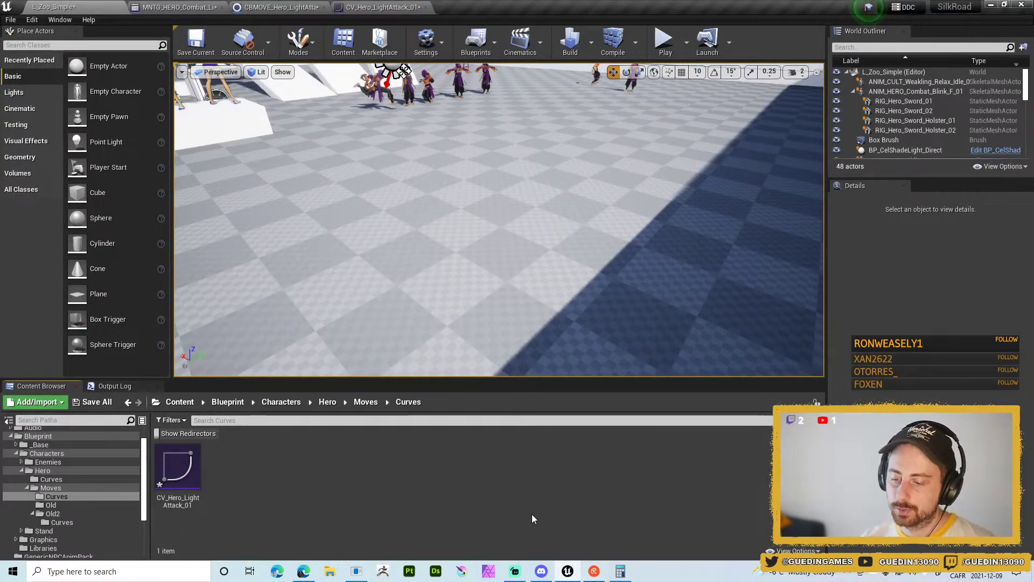
# - Switch to Blender and preview the opening frames of the ANIM_HERO_Combat_SeqLLLLL_01 action
pyautogui.click(360, 574)
pyautogui.click(425, 428)
pyautogui.press('space')
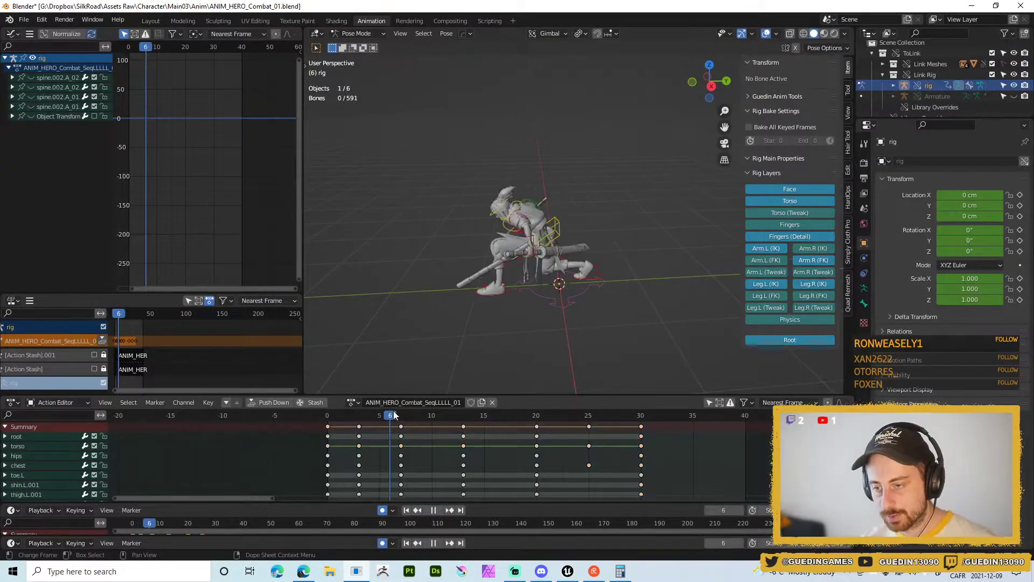
pyautogui.press('space')
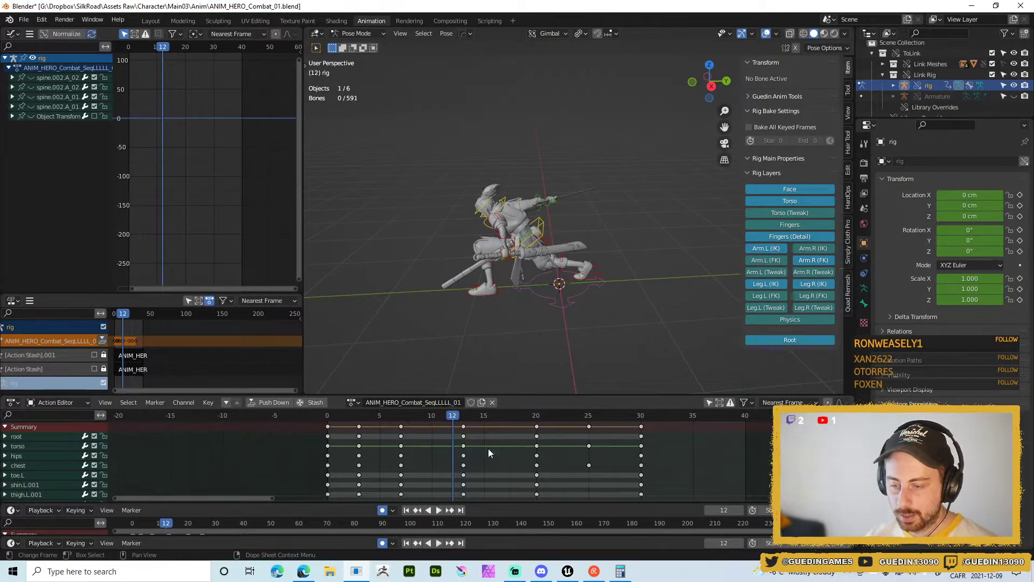
# - Select the action's keys up to frame 13 and try scaling them in time from frame 0
pyautogui.moveTo(494, 458); pyautogui.dragTo(294, 419)
pyautogui.hotkey('shift', 'Left')
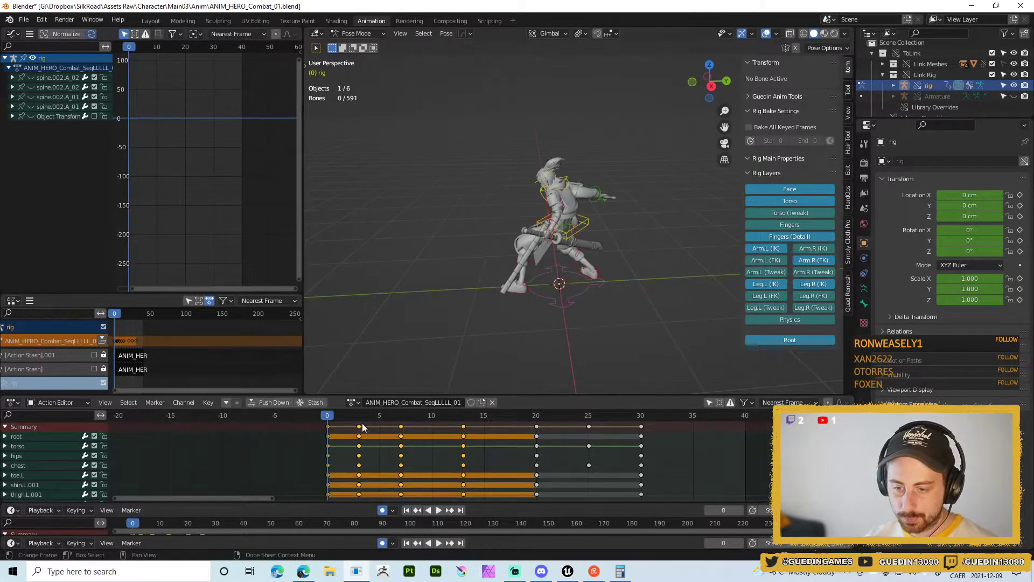
pyautogui.press('s')
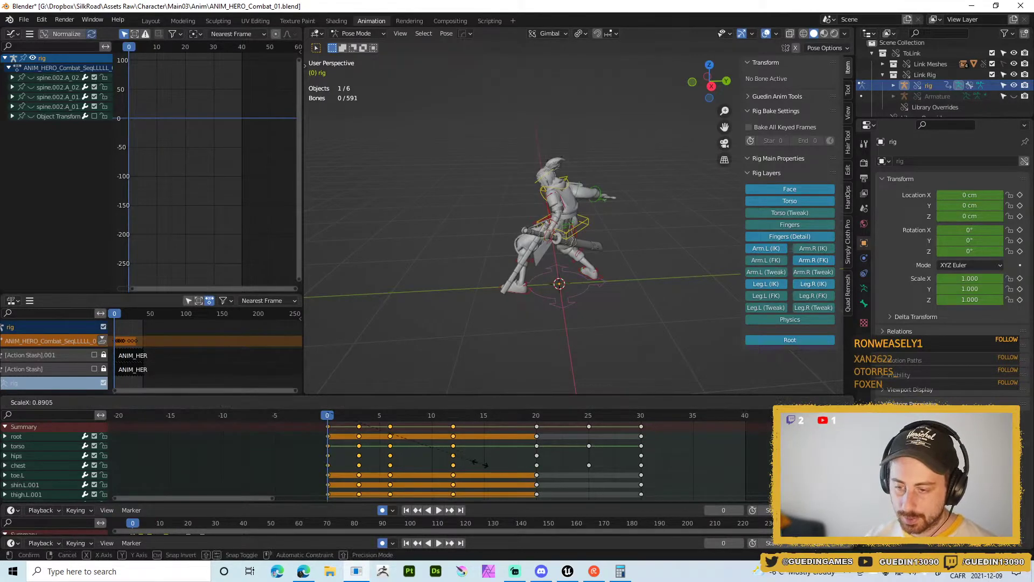
pyautogui.rightClick(480, 463)
# - Divide 1 by 1.5 in Calculator to get the time scale factor for the keys
pyautogui.click(620, 571)
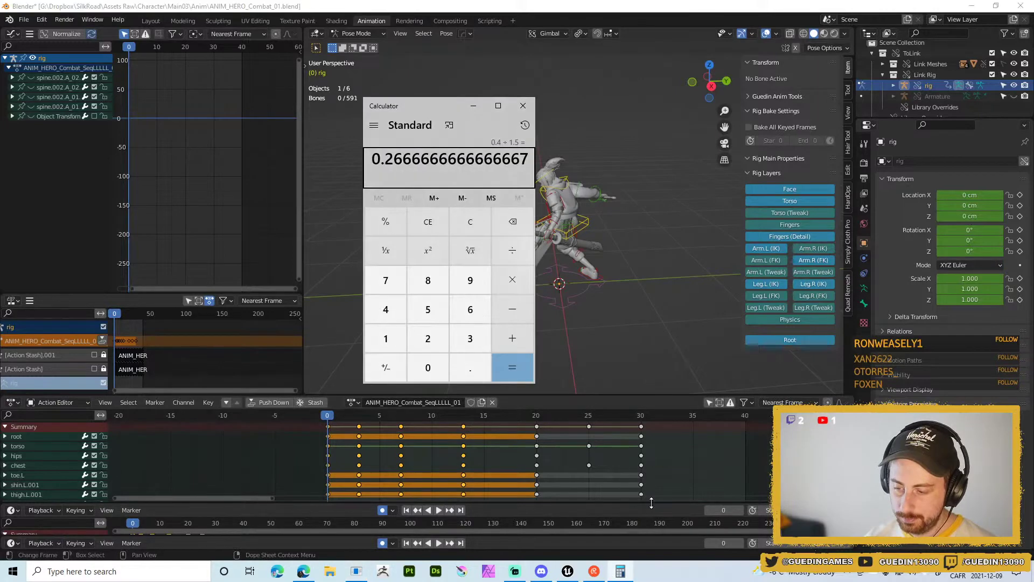
pyautogui.write('1')
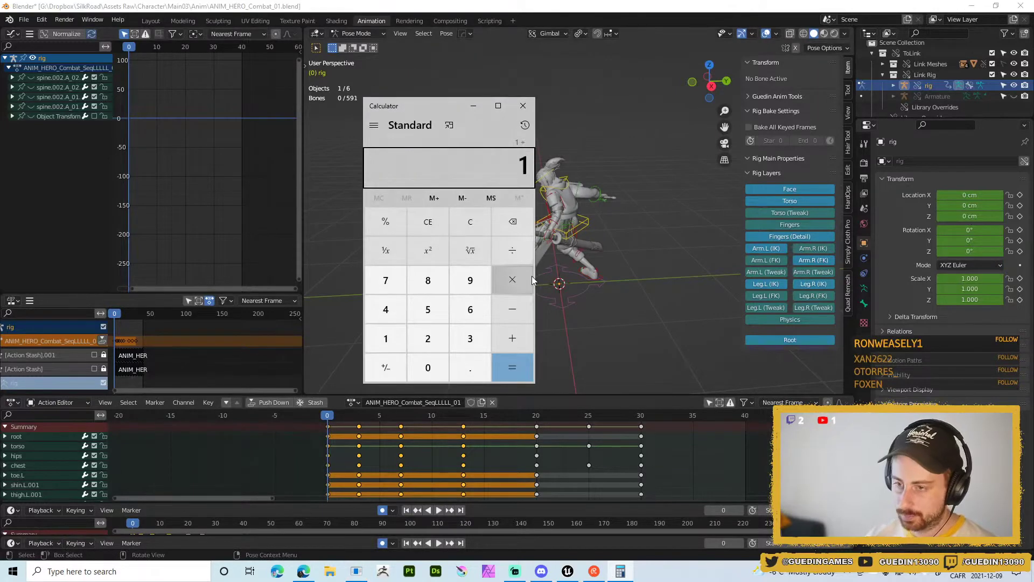
pyautogui.write('.5')
pyautogui.press('Return')
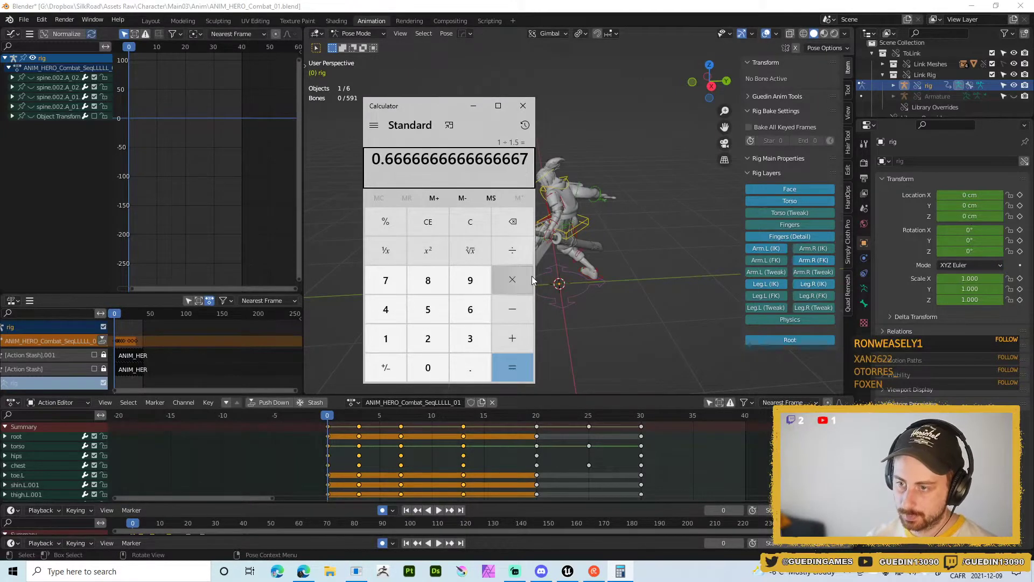
# - Back in Blender, scale the selected keys in time by 0.666 from frame 0 and save the file
pyautogui.click(403, 469)
pyautogui.write('s')
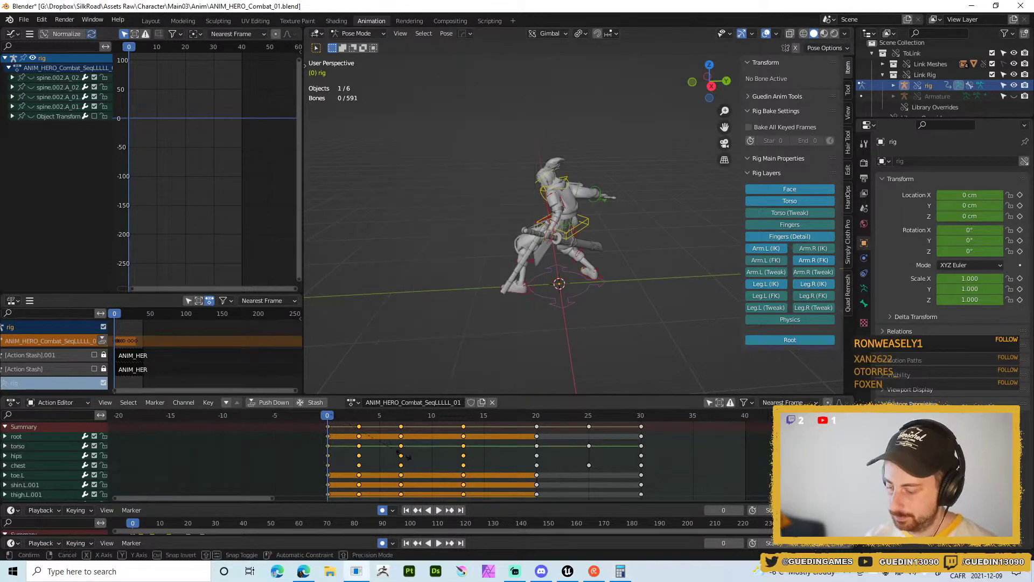
pyautogui.write('.666')
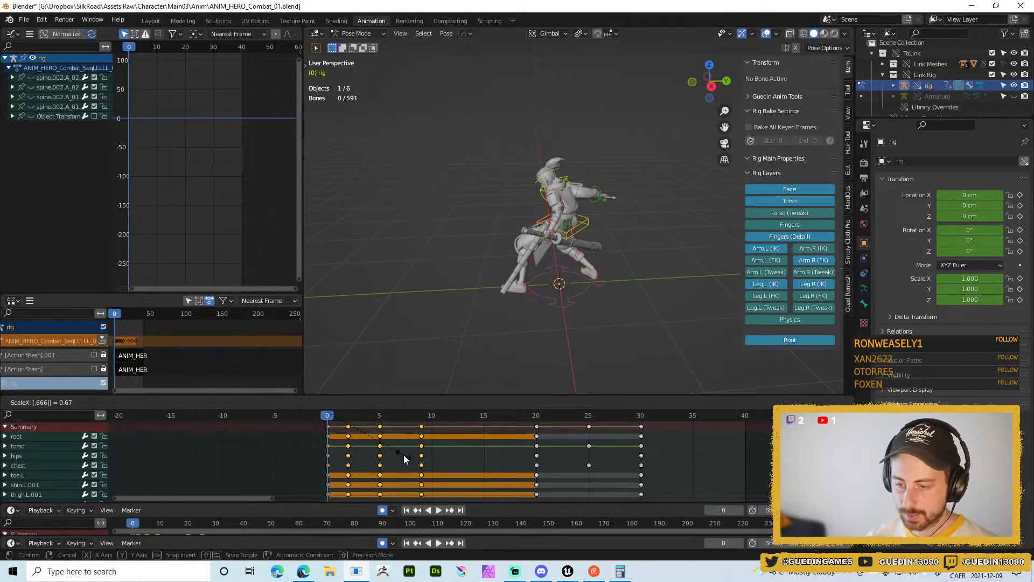
pyautogui.press('Return')
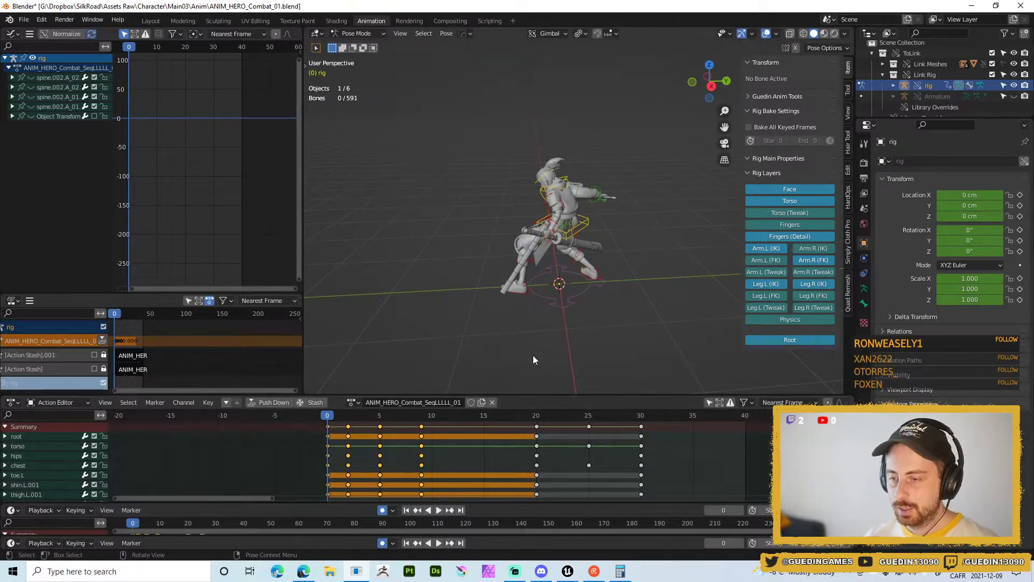
pyautogui.hotkey('ctrl', 'Tab')
pyautogui.hotkey('ctrl', 'Tab')
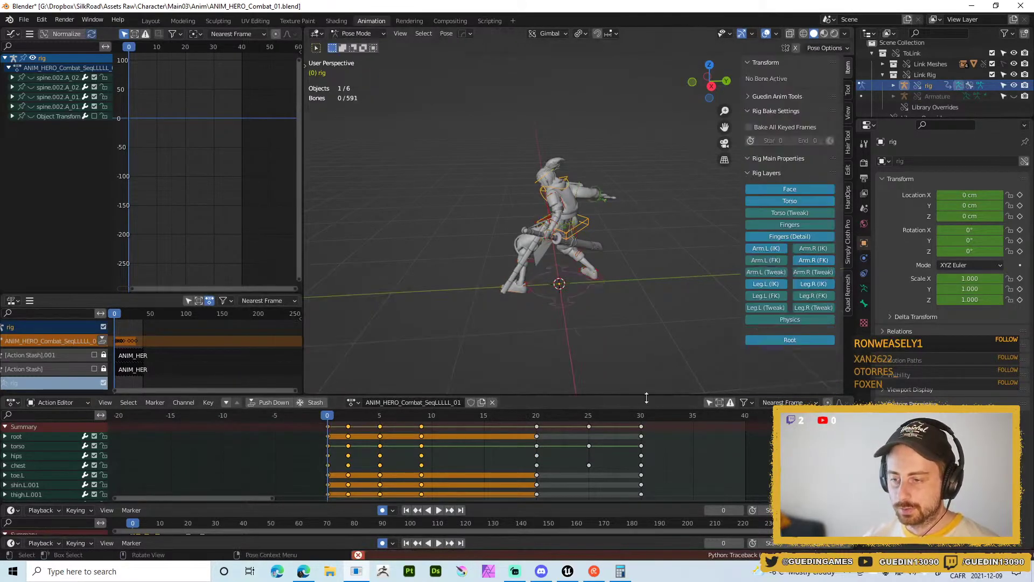
pyautogui.hotkey('ctrl', 's')
# - Preview the action, then move all keys from frame 20 onward earlier so they begin at frame 14
pyautogui.press('space')
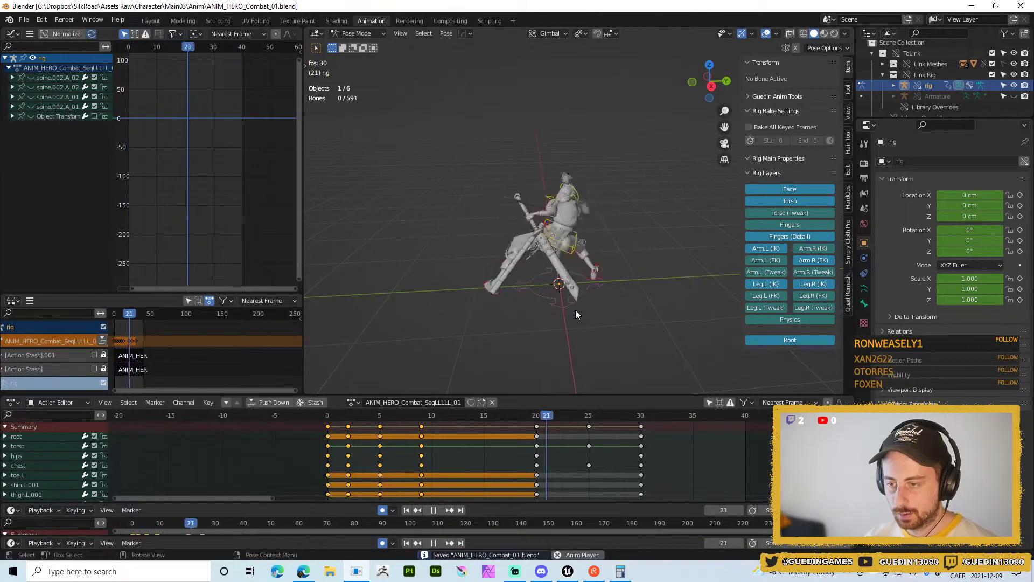
pyautogui.hotkey('shift', 'space')
pyautogui.click(582, 254)
pyautogui.moveTo(731, 464); pyautogui.dragTo(483, 414)
pyautogui.press('g')
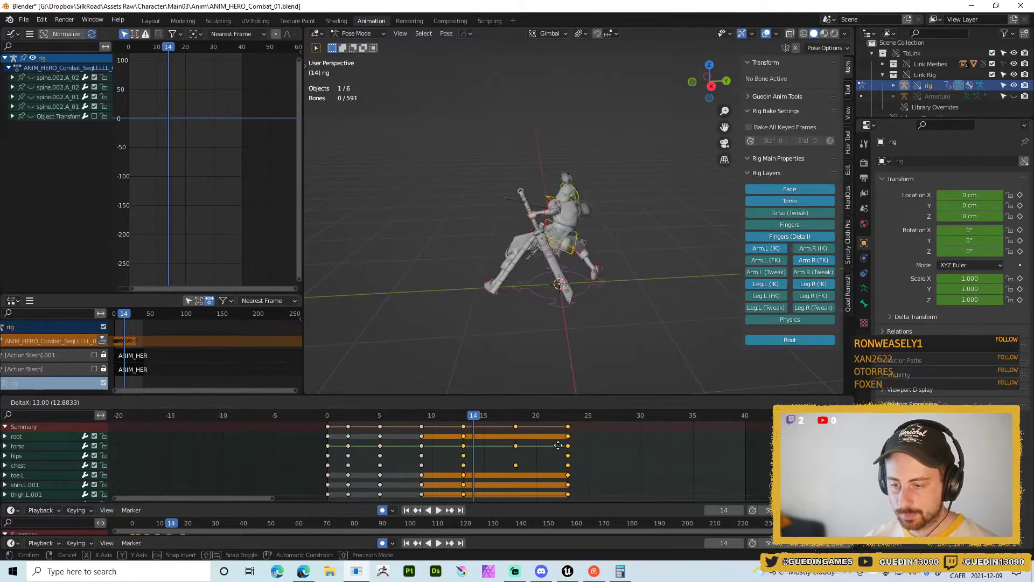
pyautogui.click(537, 446)
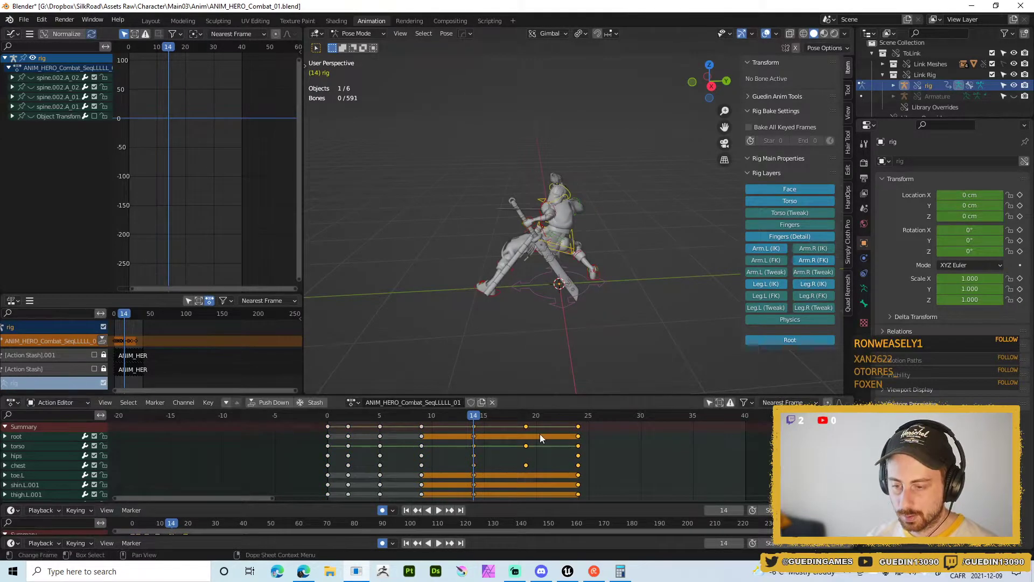
# - Play and scrub the retimed action up to frame 30 and show the Physics rig layer to inspect the character's poses
pyautogui.press('space')
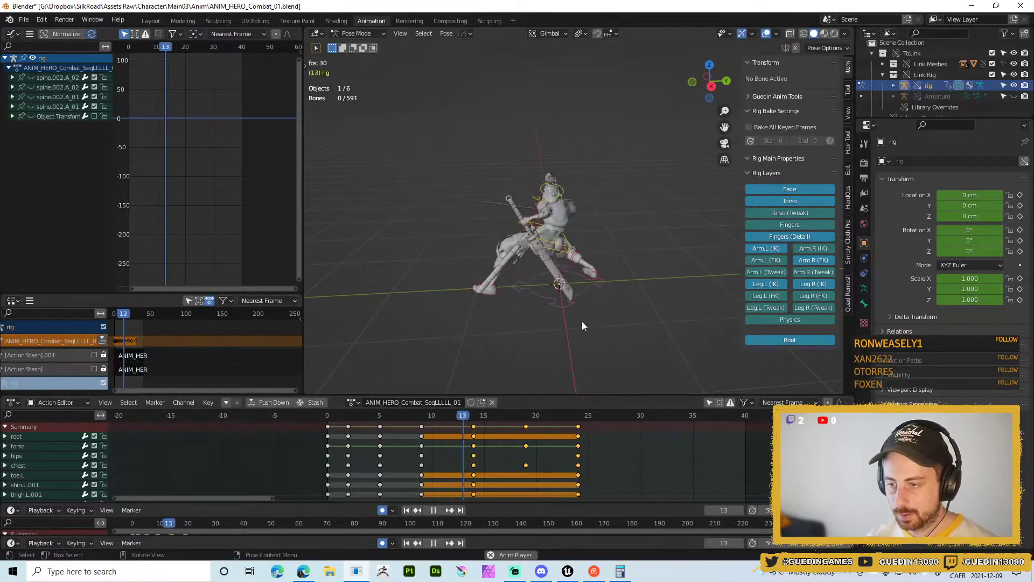
pyautogui.hotkey('shift', 'space')
pyautogui.click(582, 262)
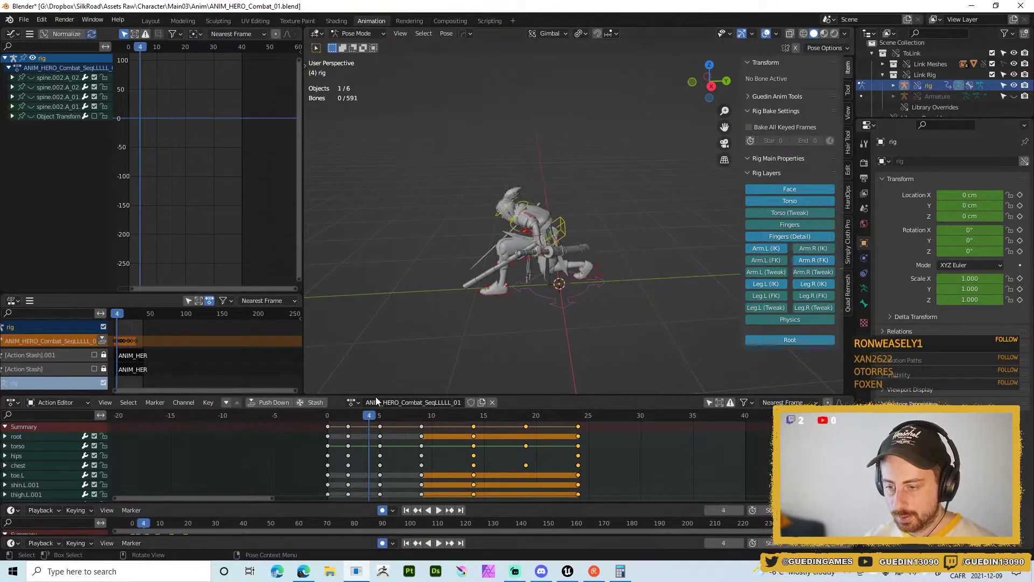
pyautogui.moveTo(380, 416); pyautogui.dragTo(644, 429)
pyautogui.press('space')
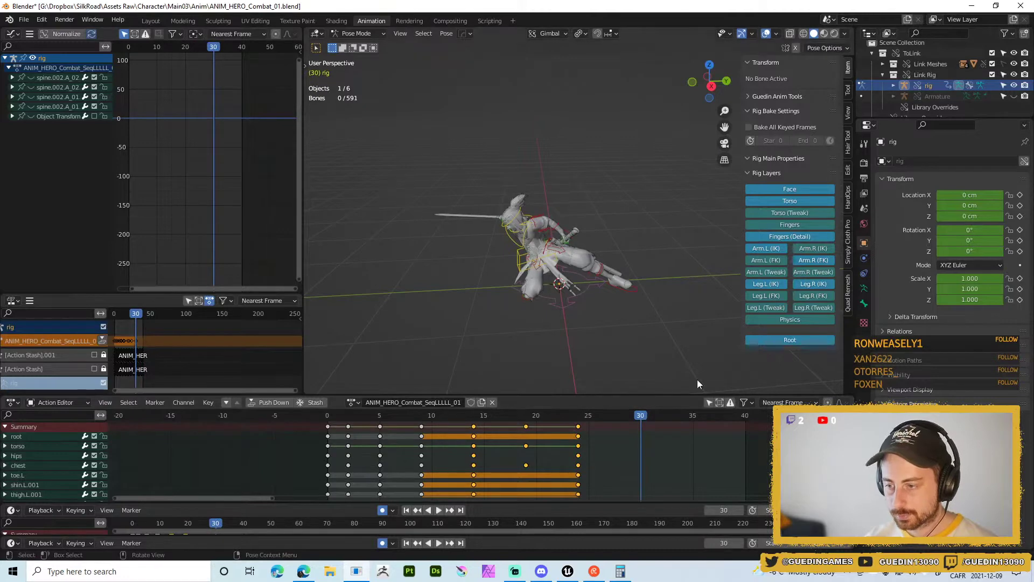
pyautogui.scroll(3, 598, 313)
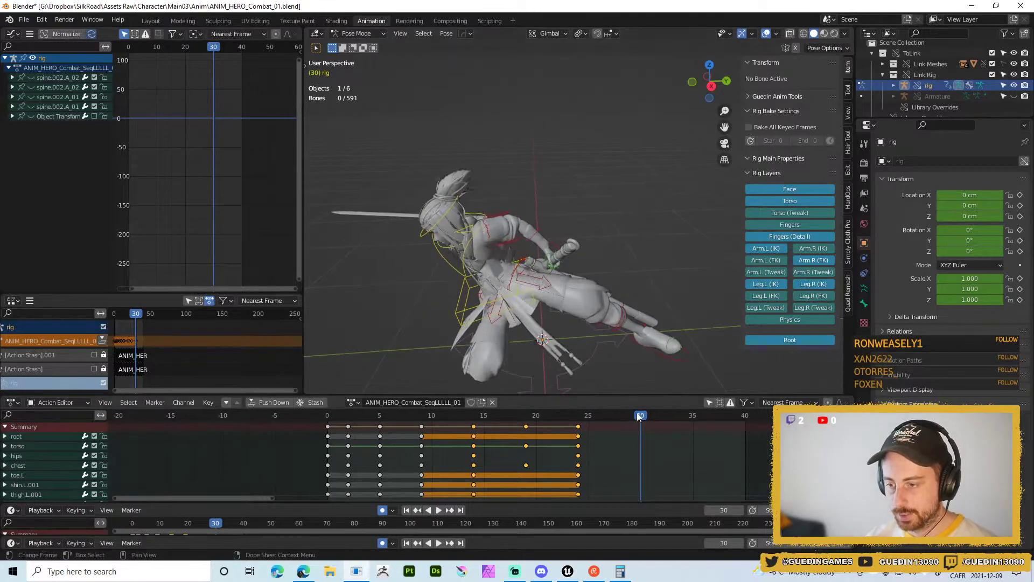
pyautogui.press('space')
pyautogui.moveTo(650, 414); pyautogui.dragTo(580, 412)
pyautogui.click(798, 320)
pyautogui.moveTo(614, 272)
pyautogui.mouseDown(button='middle')
pyautogui.moveTo(583, 278)
pyautogui.moveTo(595, 274)
pyautogui.mouseUp(button='middle')
# - Undo the move of the later keys and the 0.666 scaling of the first keys
pyautogui.hotkey('ctrl', 'z')
pyautogui.hotkey('ctrl', 'z')
pyautogui.hotkey('ctrl', 'z')
pyautogui.hotkey('ctrl', 'z')
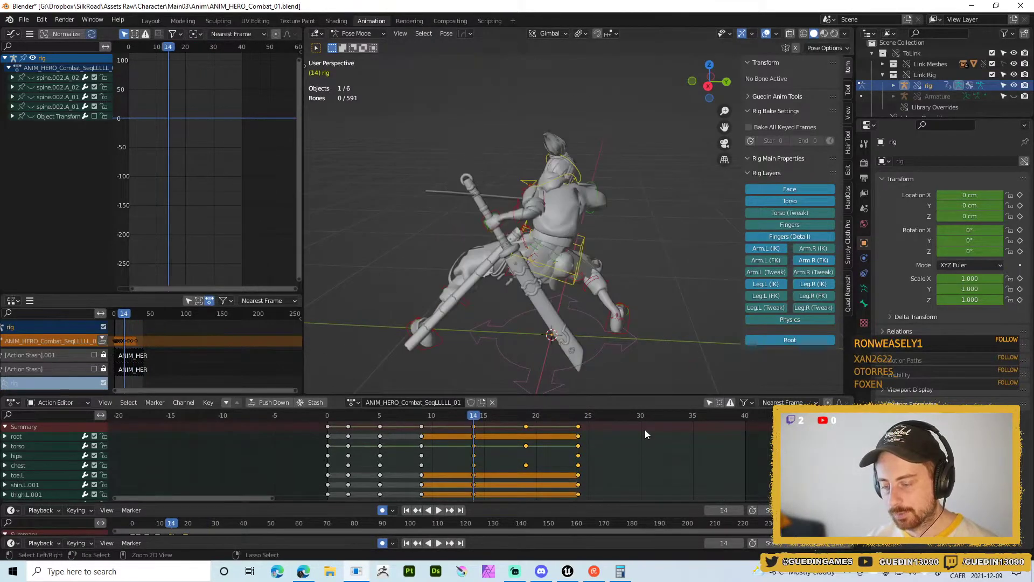
pyautogui.hotkey('ctrl', 'z')
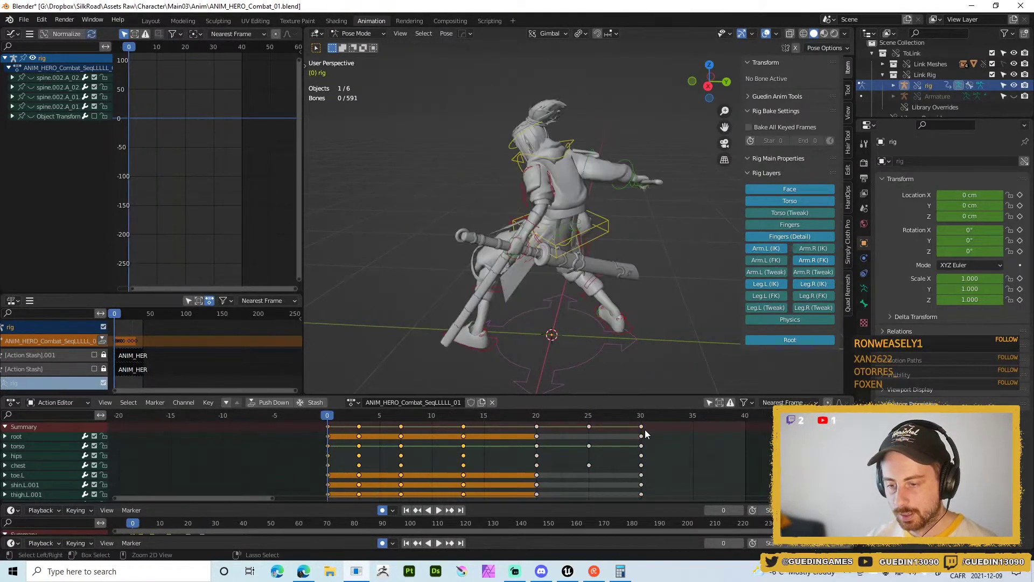
# - Turn on Show Hidden in the Action Editor so it includes the channels of bones on hidden rig layers
pyautogui.click(792, 320)
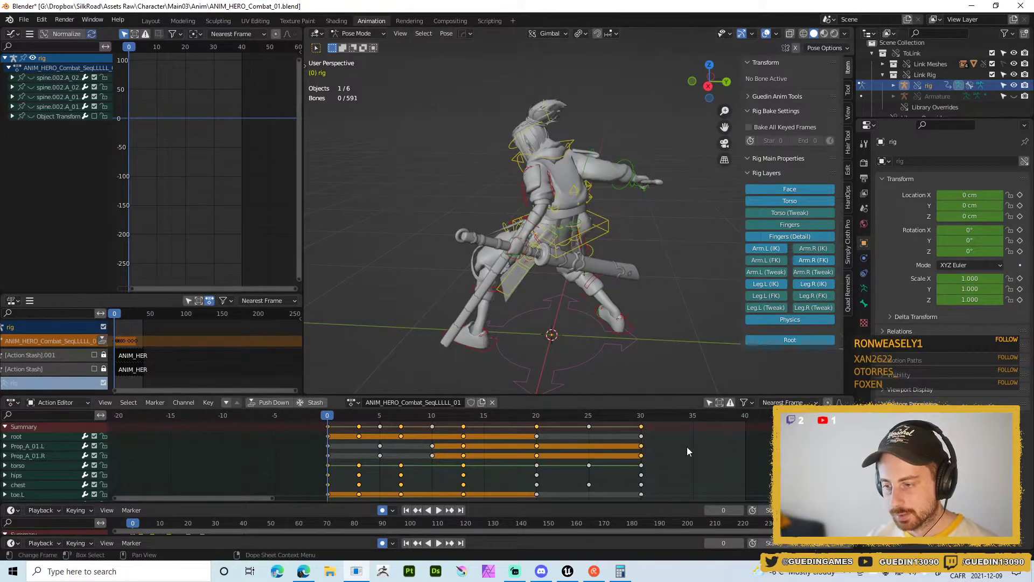
pyautogui.scroll(1, 687, 458)
pyautogui.moveTo(686, 481); pyautogui.dragTo(686, 475, button='middle')
pyautogui.click(722, 403)
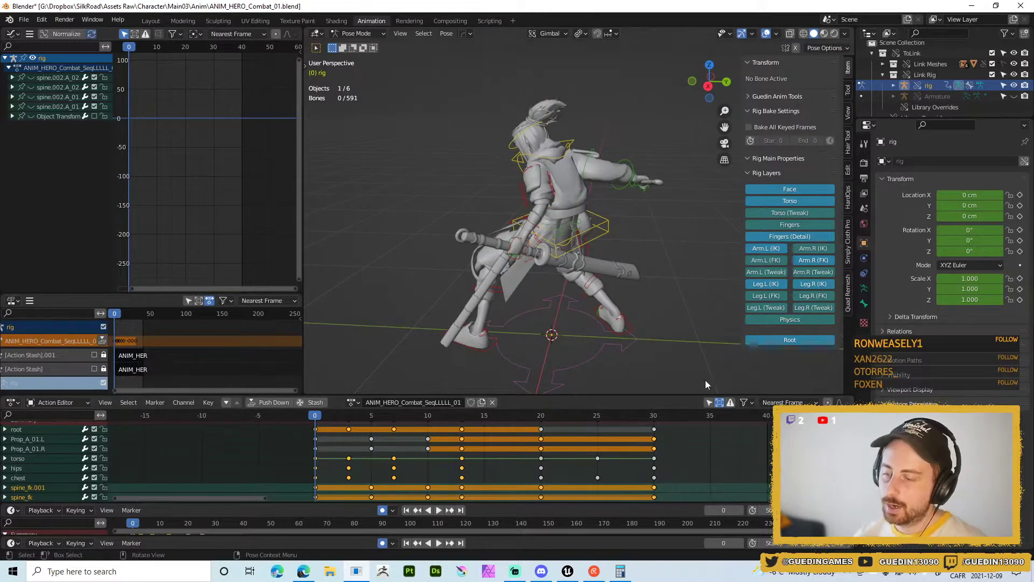
pyautogui.scroll(1, 545, 469)
pyautogui.moveTo(545, 469); pyautogui.dragTo(560, 439, button='middle')
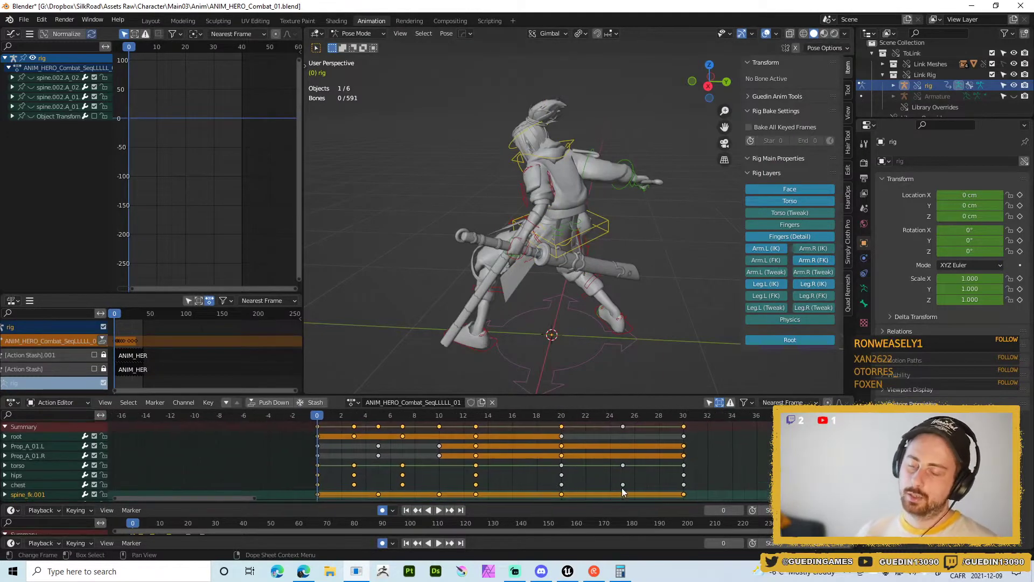
# - Scale all keys from frame 0 to 13 toward frame 0 so the last of them lands on frame 9
pyautogui.click(553, 444)
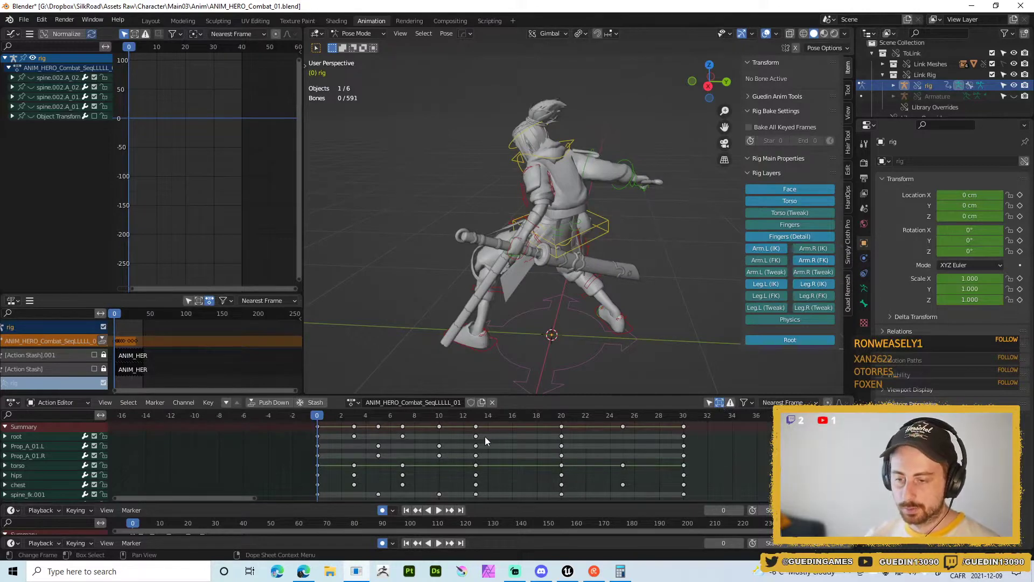
pyautogui.press('space')
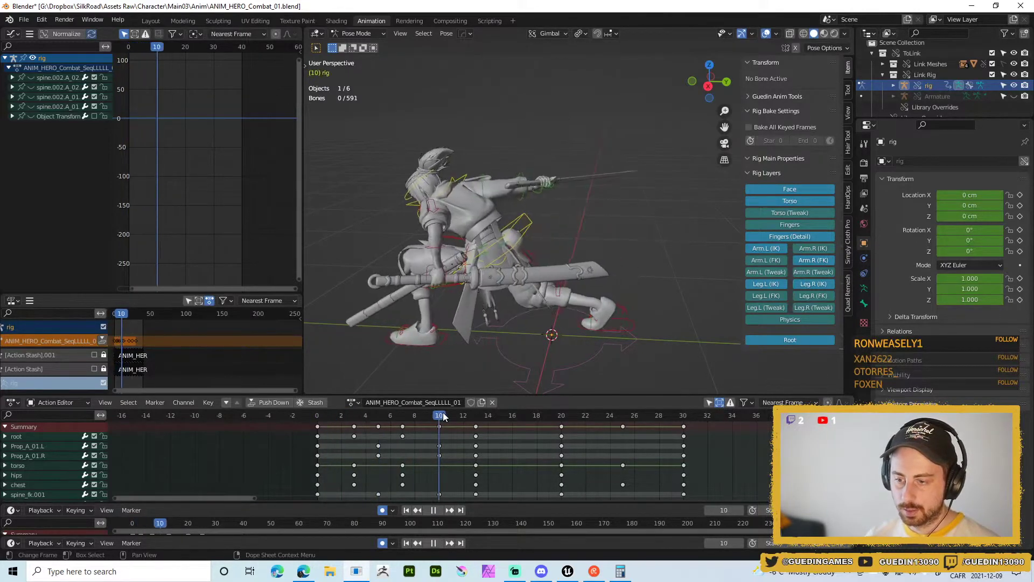
pyautogui.moveTo(443, 417); pyautogui.dragTo(477, 423)
pyautogui.moveTo(509, 432); pyautogui.dragTo(303, 418)
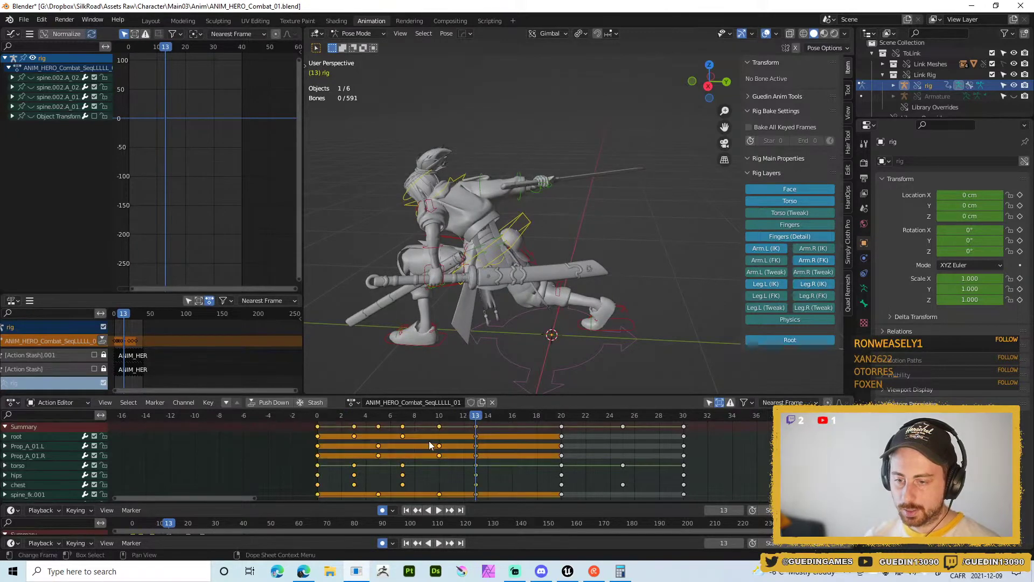
pyautogui.click(318, 415)
pyautogui.press('s')
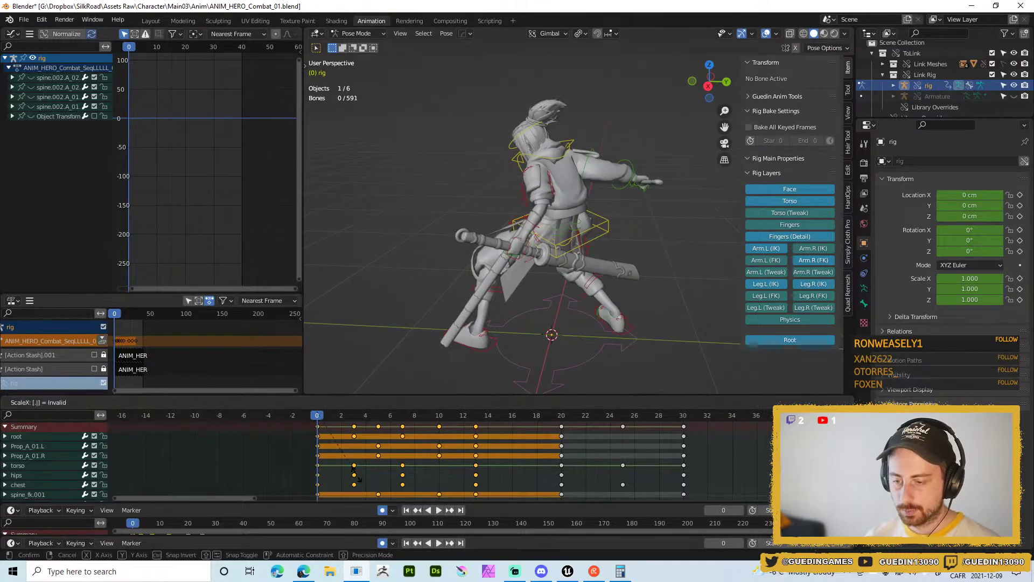
pyautogui.press('Return')
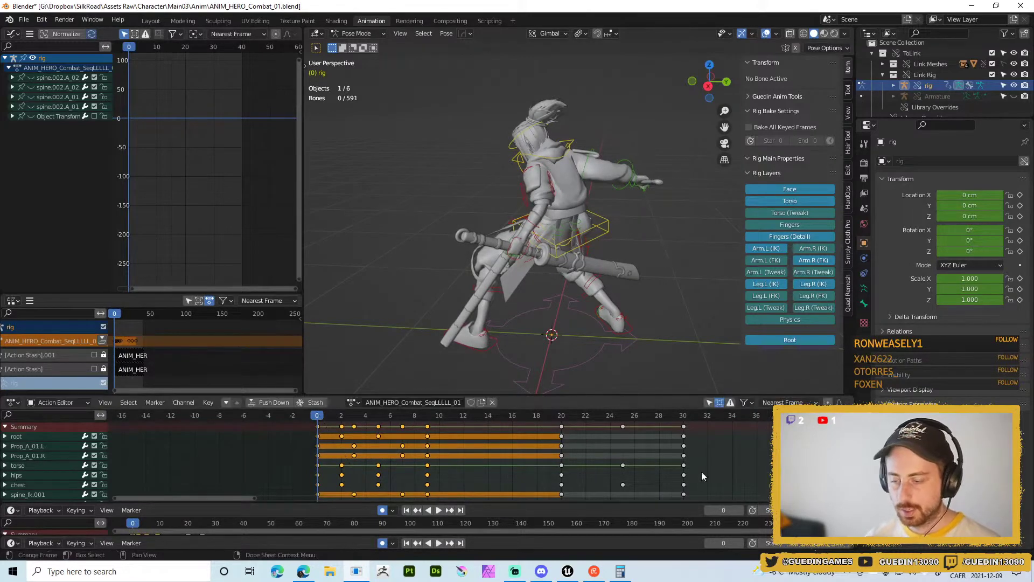
# - Move all keys from frame 20 onward earlier so they begin at frame 12, and play the action back
pyautogui.moveTo(745, 457); pyautogui.dragTo(529, 414)
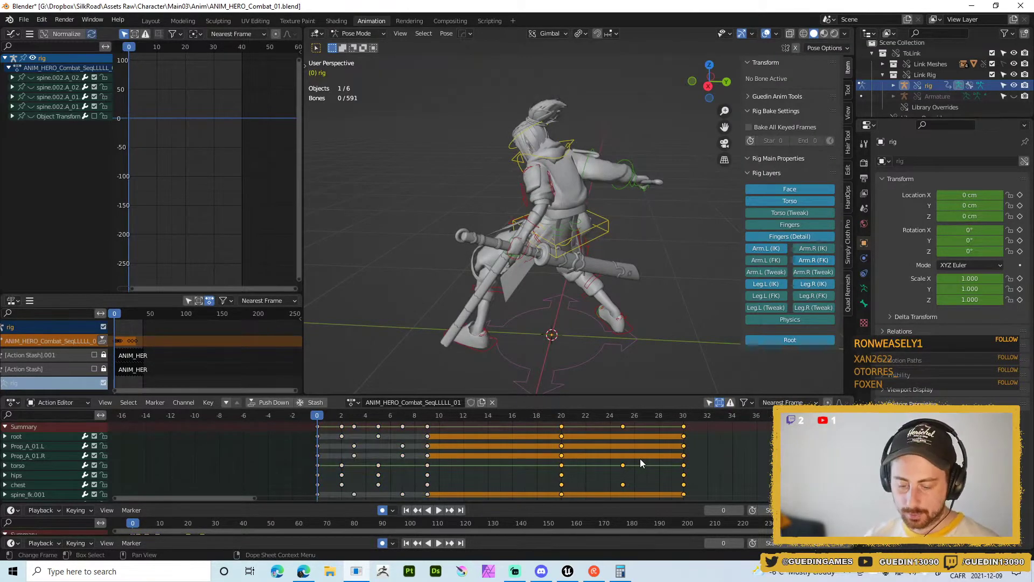
pyautogui.press('g')
pyautogui.click(546, 464)
pyautogui.press('space')
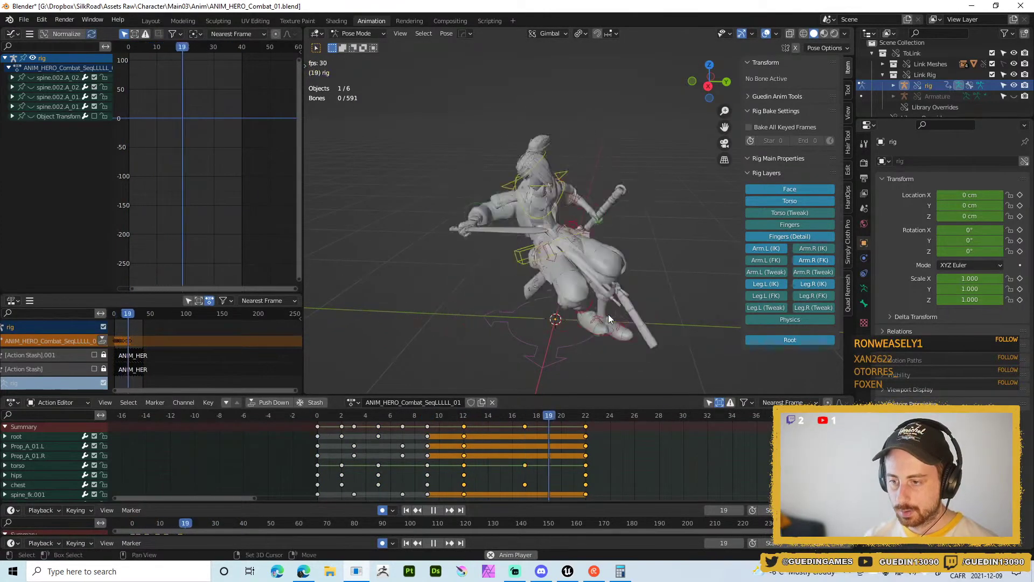
pyautogui.hotkey('shift', 'space')
pyautogui.click(606, 210)
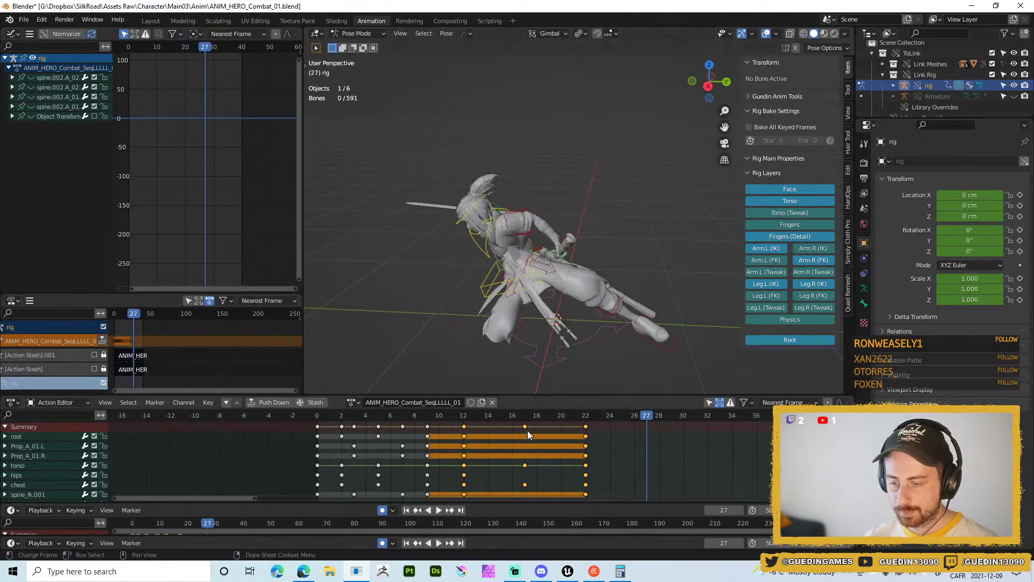
# - Check the pose at frame 12, then move the frame 17 keys to frame 15 and the final keys to frame 17
pyautogui.click(464, 415)
pyautogui.click(529, 428)
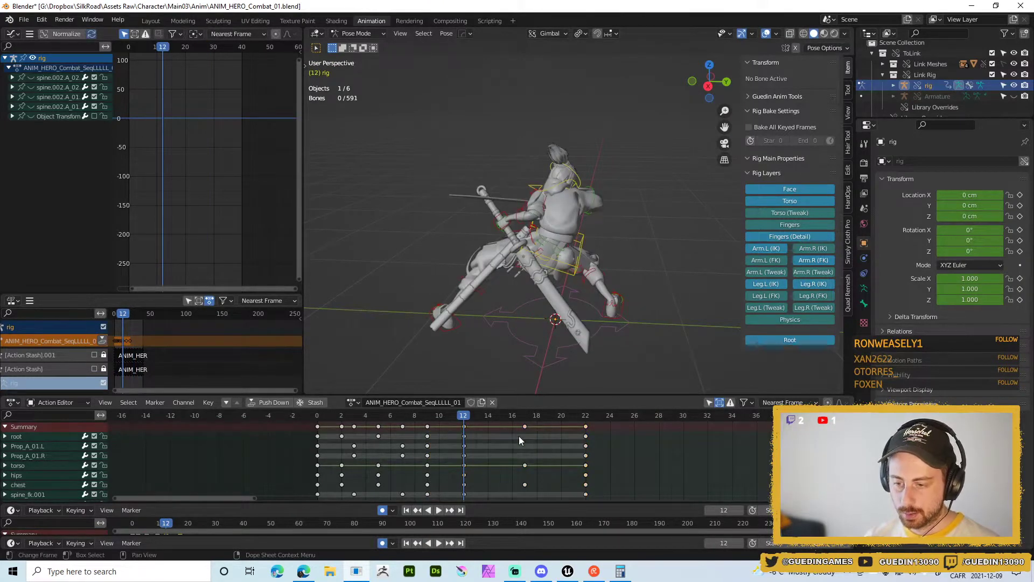
pyautogui.press('space')
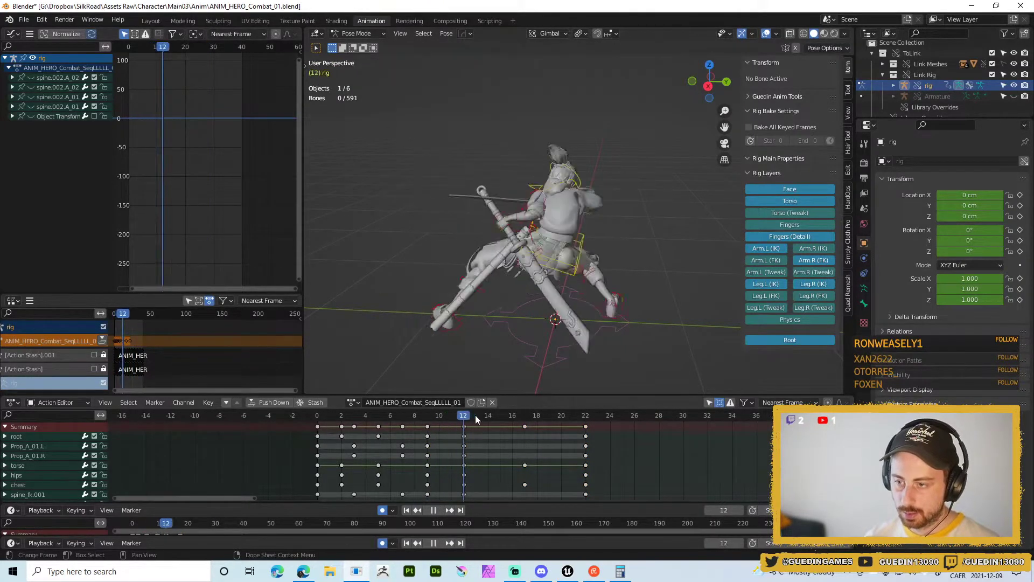
pyautogui.press('space')
pyautogui.moveTo(526, 429)
pyautogui.mouseDown()
pyautogui.moveTo(491, 434)
pyautogui.moveTo(516, 433)
pyautogui.moveTo(466, 415)
pyautogui.moveTo(518, 425)
pyautogui.mouseUp()
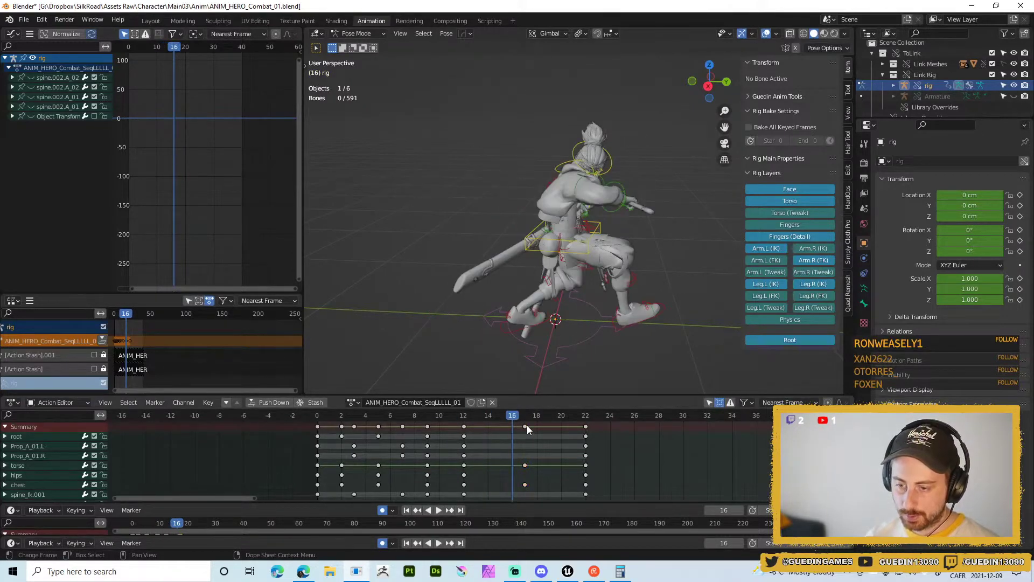
pyautogui.moveTo(526, 428); pyautogui.dragTo(503, 432)
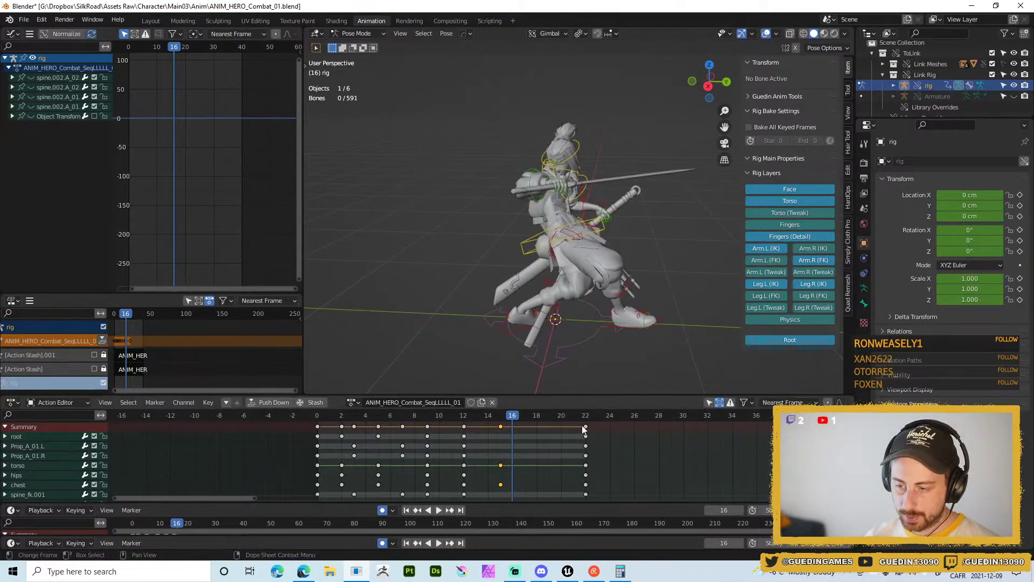
pyautogui.moveTo(584, 427); pyautogui.dragTo(520, 436)
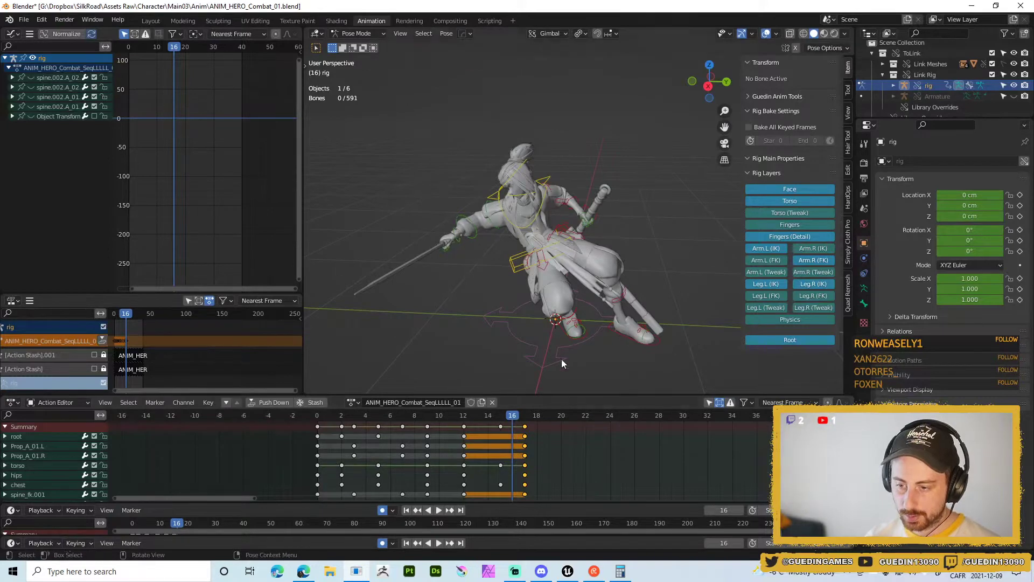
# - Play the shortened action and inspect the character's motion from another angle
pyautogui.press('space')
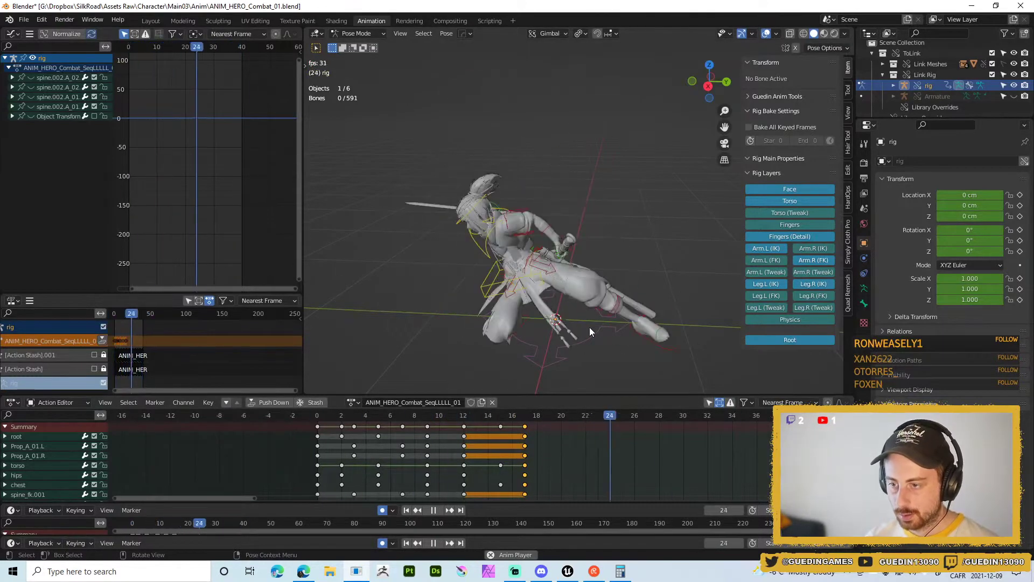
pyautogui.moveTo(590, 325); pyautogui.dragTo(593, 257, button='middle')
pyautogui.hotkey('shift', 'space')
pyautogui.click(598, 220)
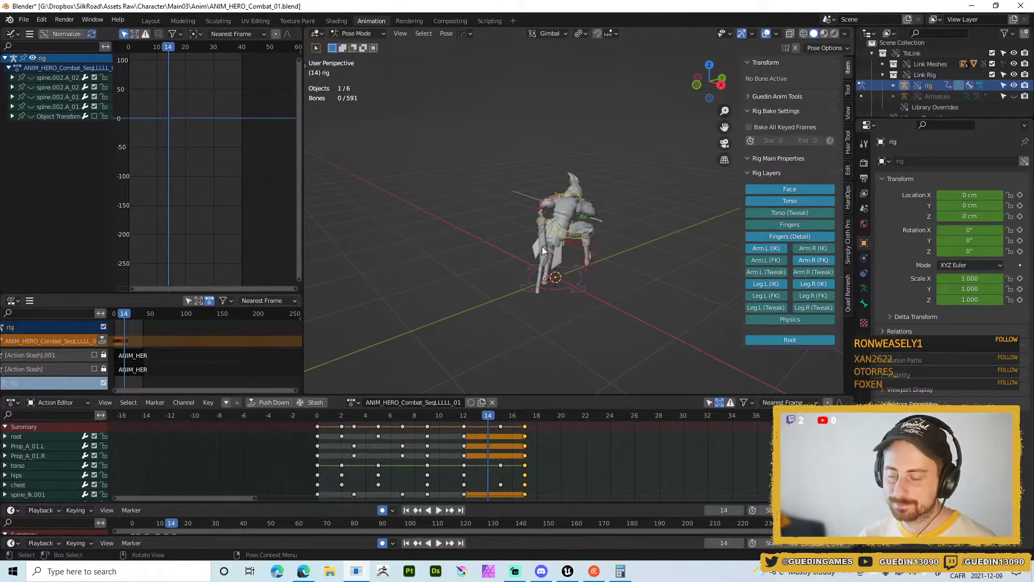
# - Switch to Unreal Editor and play the L_Zoo_Simple level in full screen
pyautogui.hotkey('alt', 'Tab')
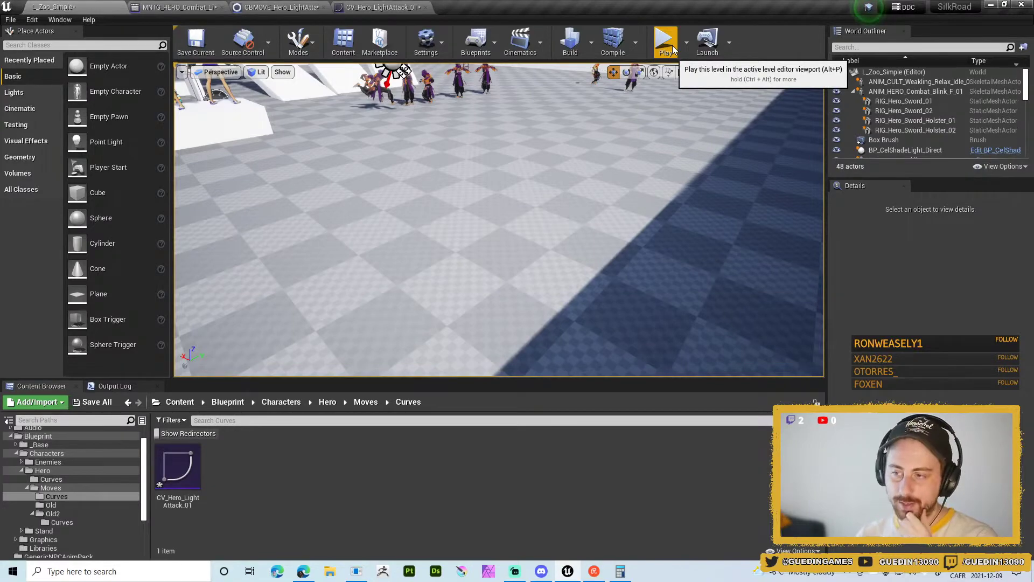
pyautogui.hotkey('alt', 'p')
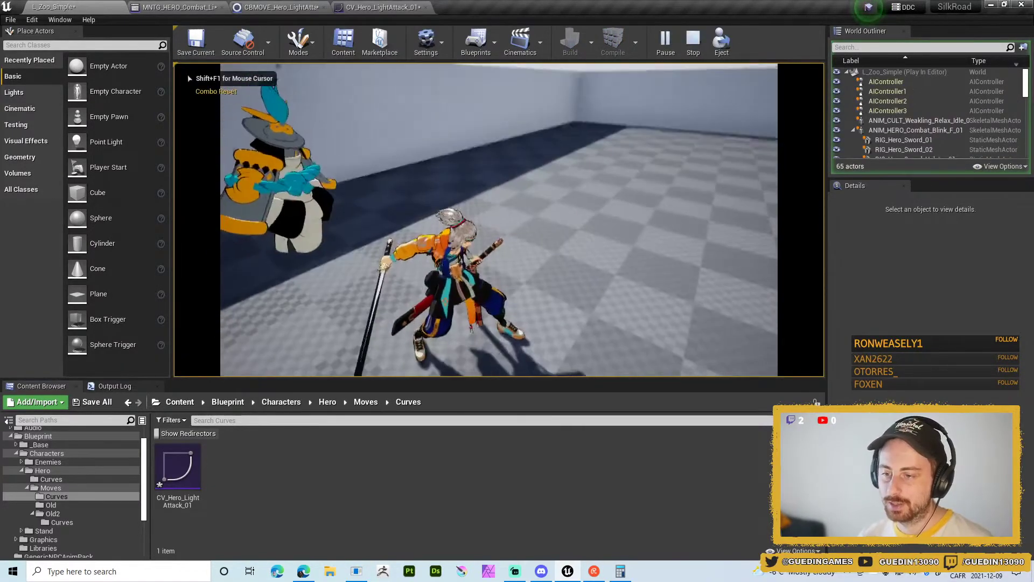
pyautogui.press('F11')
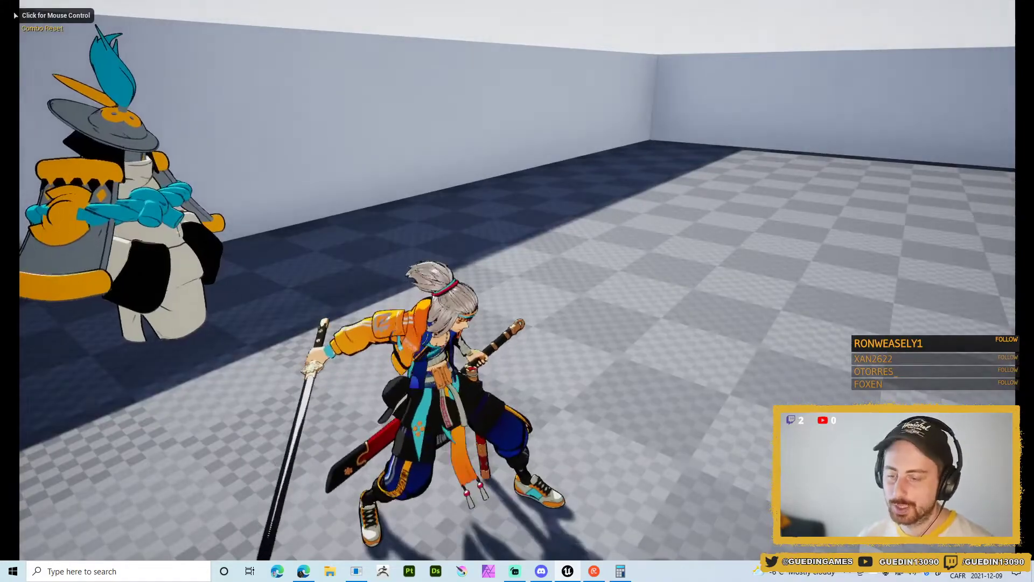
# - Run the hero around the purple cultist enemy and test the light attack while moving
pyautogui.press('w')
pyautogui.click(517, 290)
pyautogui.press('w')
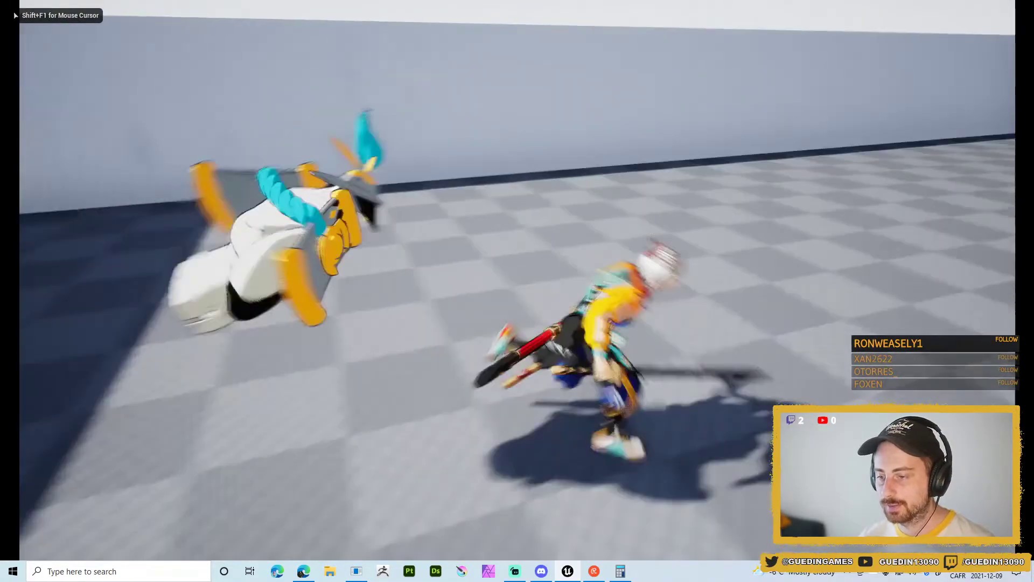
pyautogui.press('w')
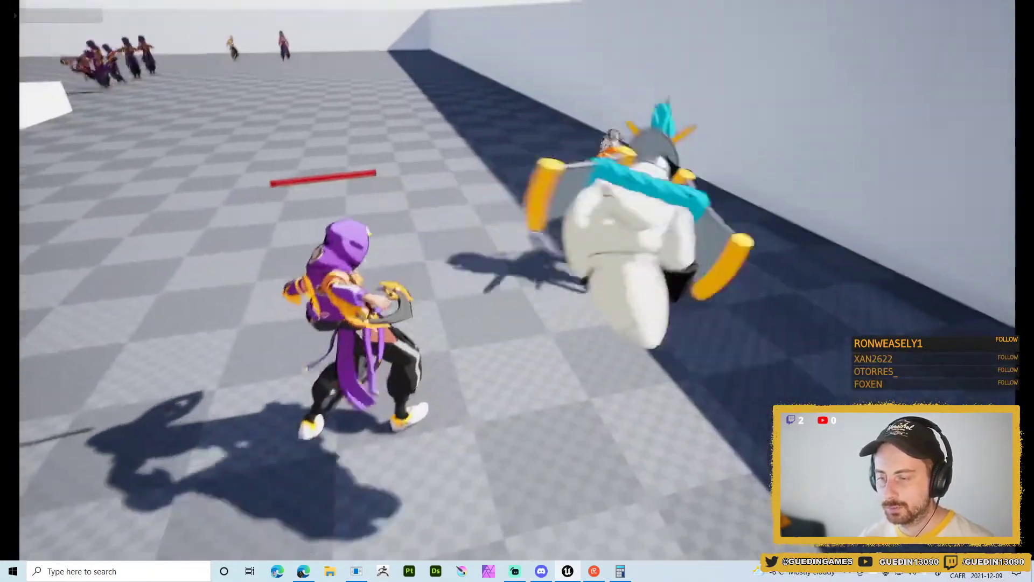
pyautogui.press('w')
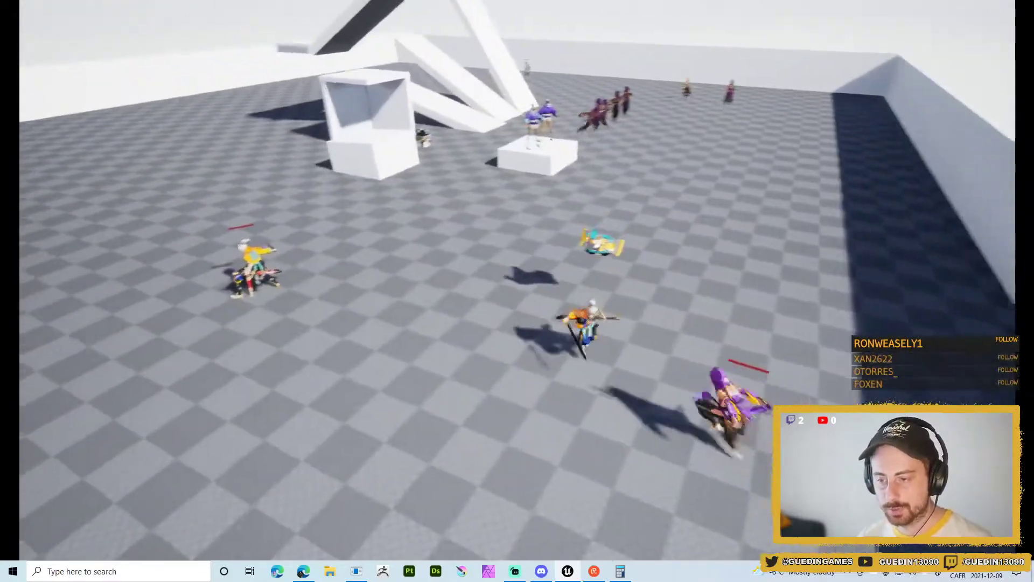
pyautogui.click(517, 291)
pyautogui.press('w')
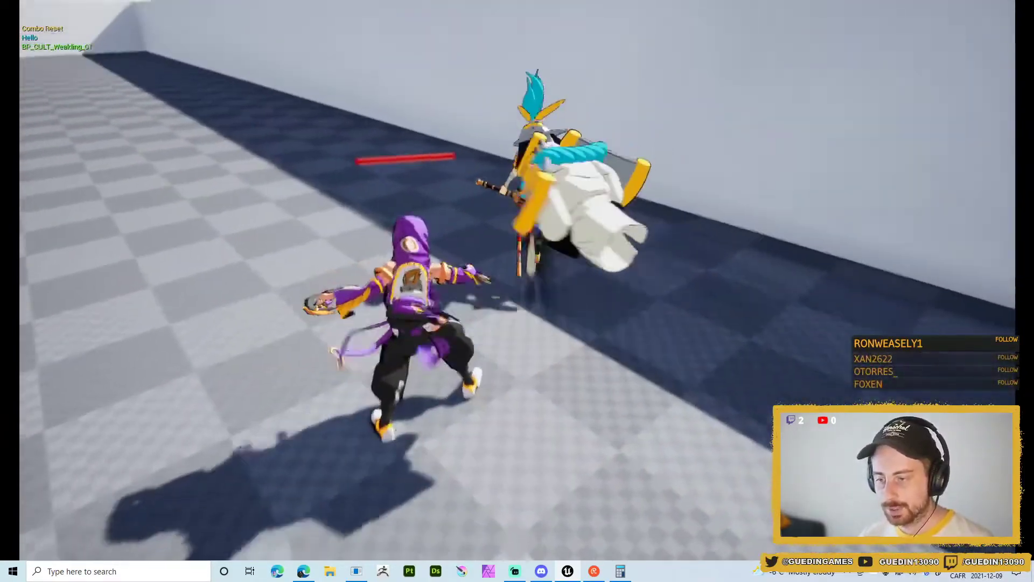
pyautogui.press('w')
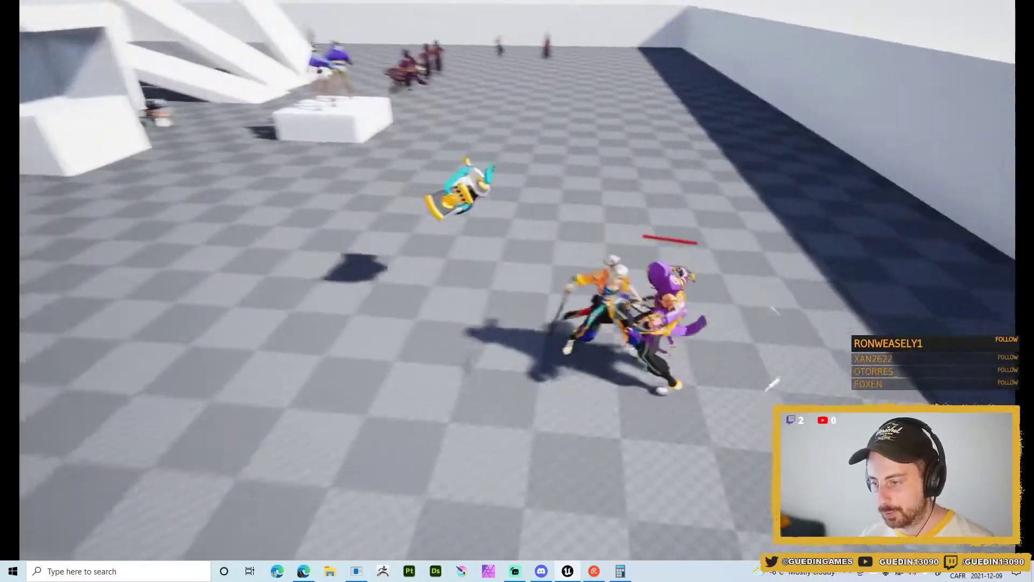
pyautogui.click(517, 291)
pyautogui.press('w')
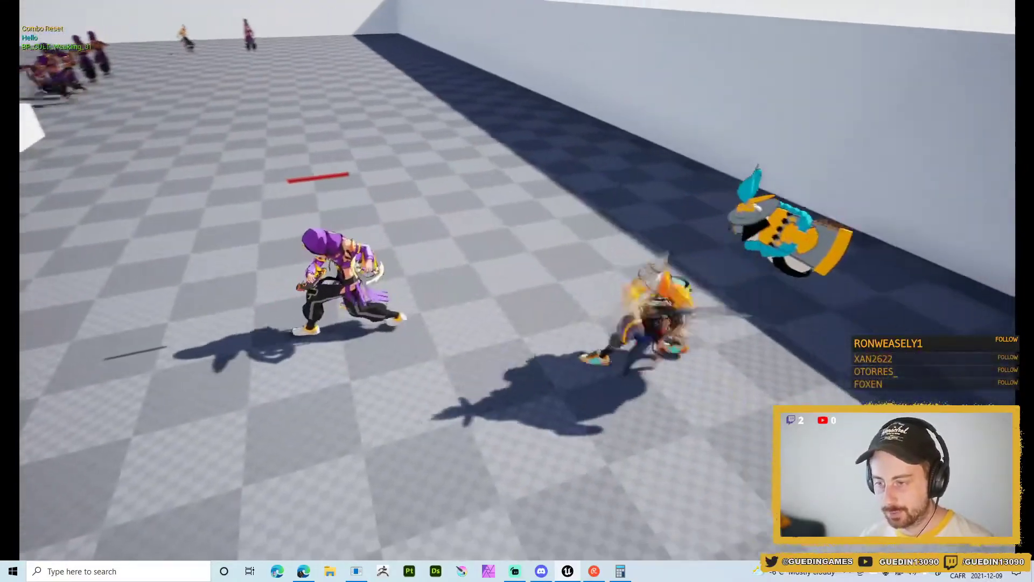
pyautogui.click(517, 291)
pyautogui.press('w')
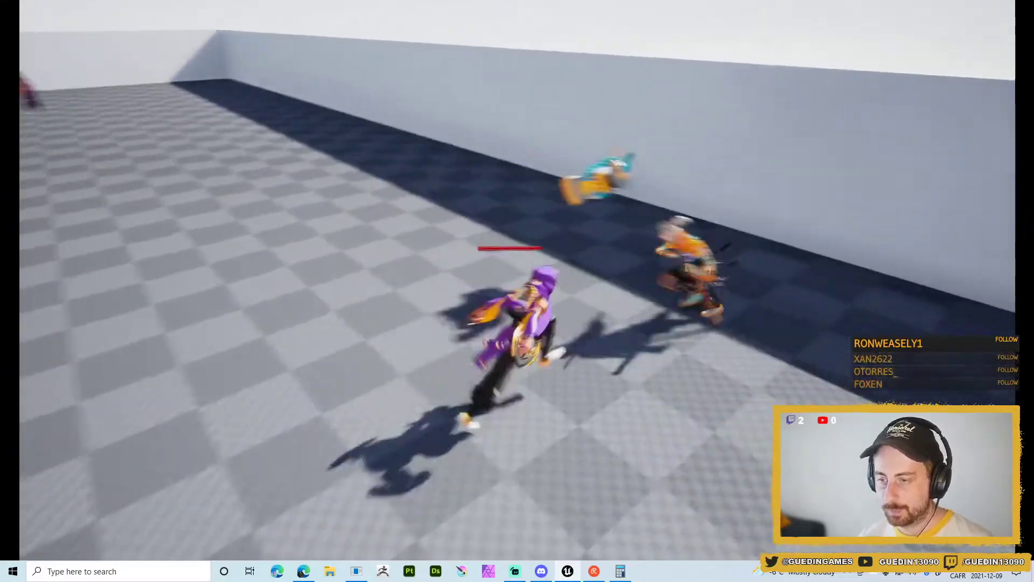
pyautogui.click(518, 291)
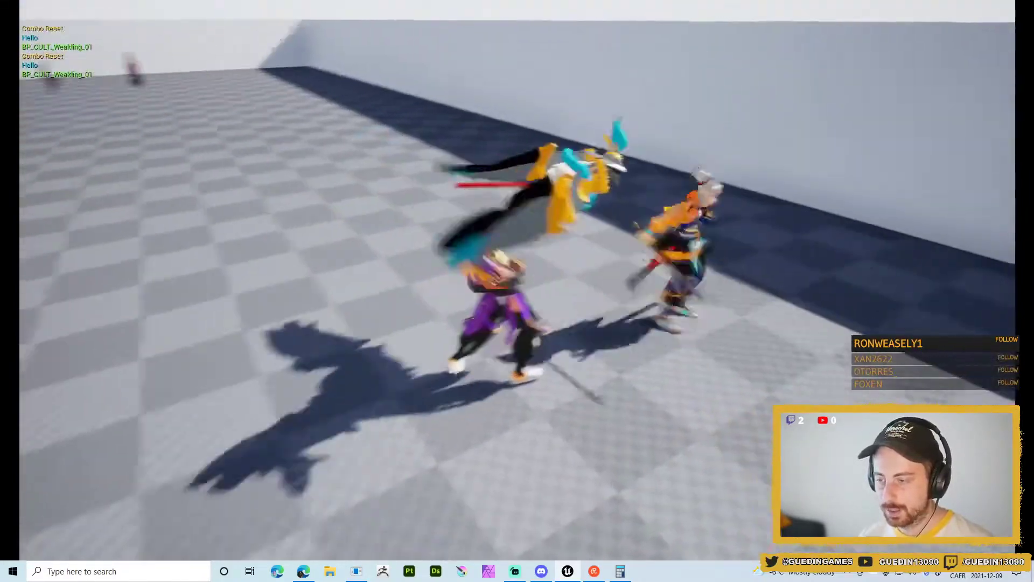
# - Repeat the light attack in open space and against the cultist to judge its timing, then end the play session
pyautogui.click(517, 291)
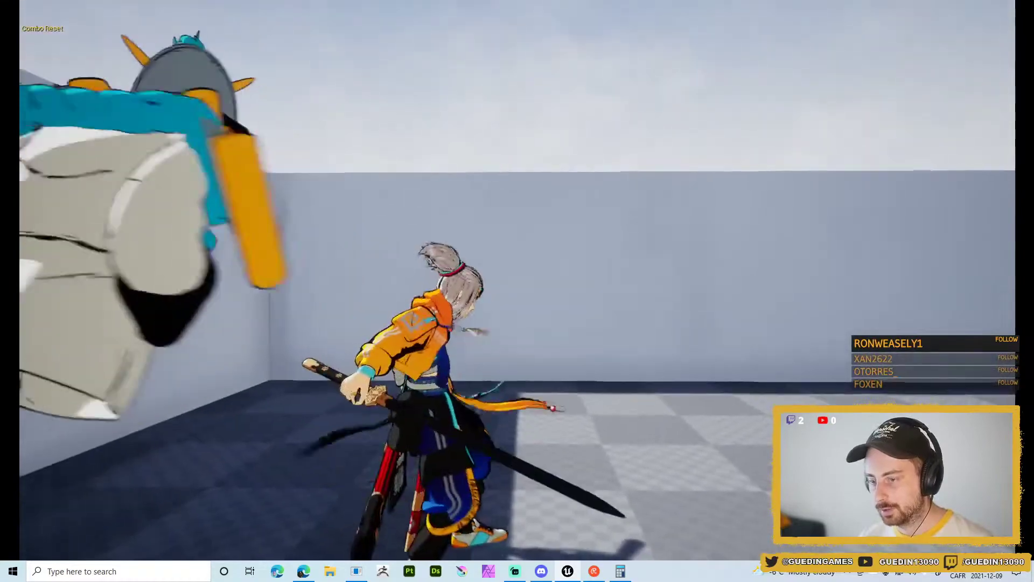
pyautogui.click(517, 291)
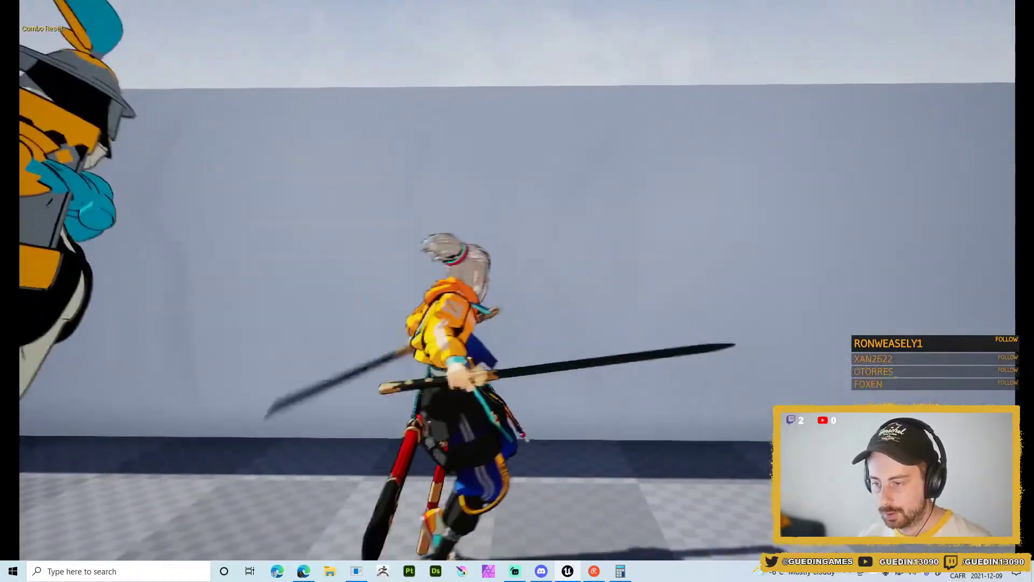
pyautogui.click(517, 291)
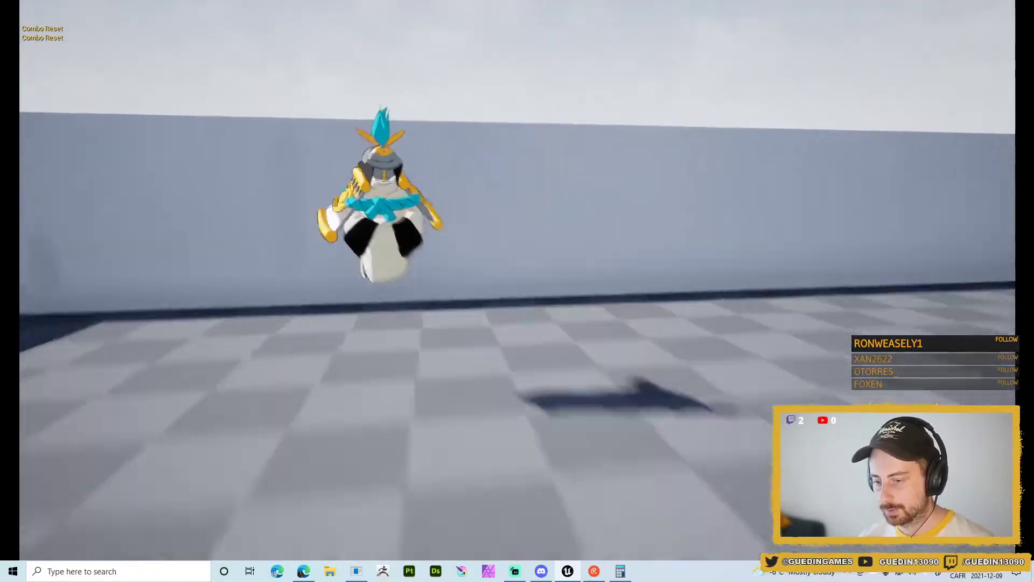
pyautogui.click(517, 291)
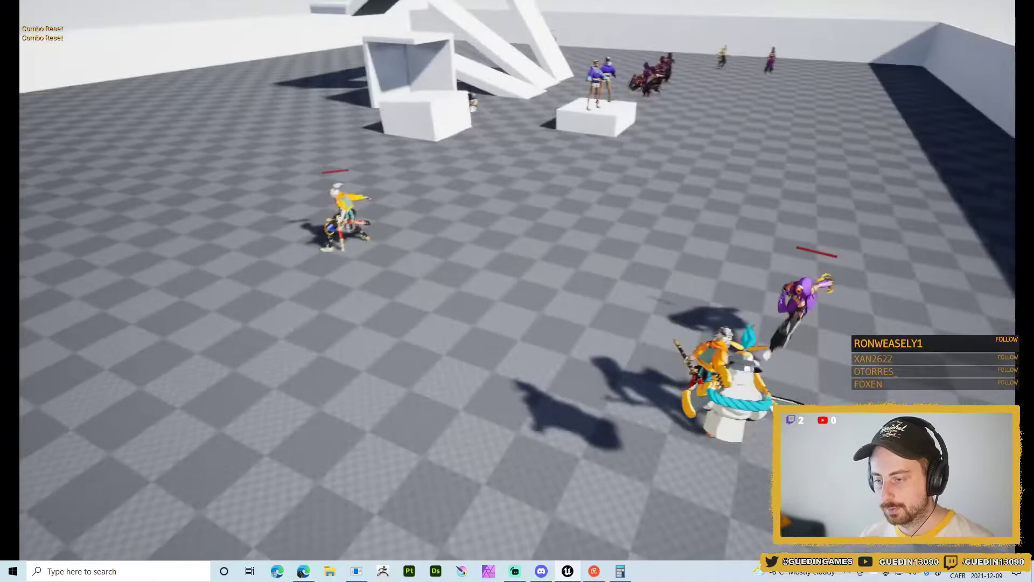
pyautogui.click(517, 291)
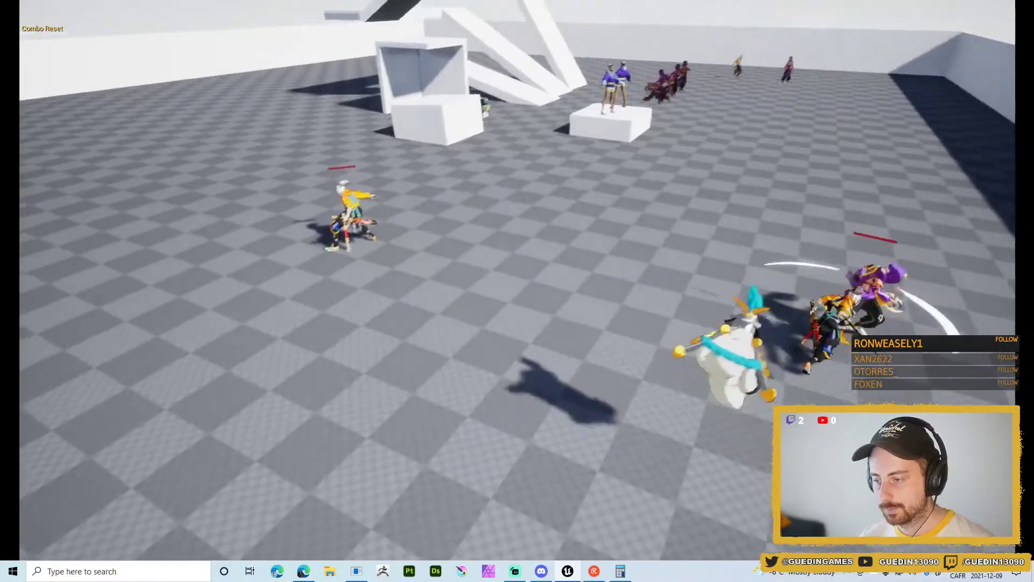
pyautogui.click(517, 291)
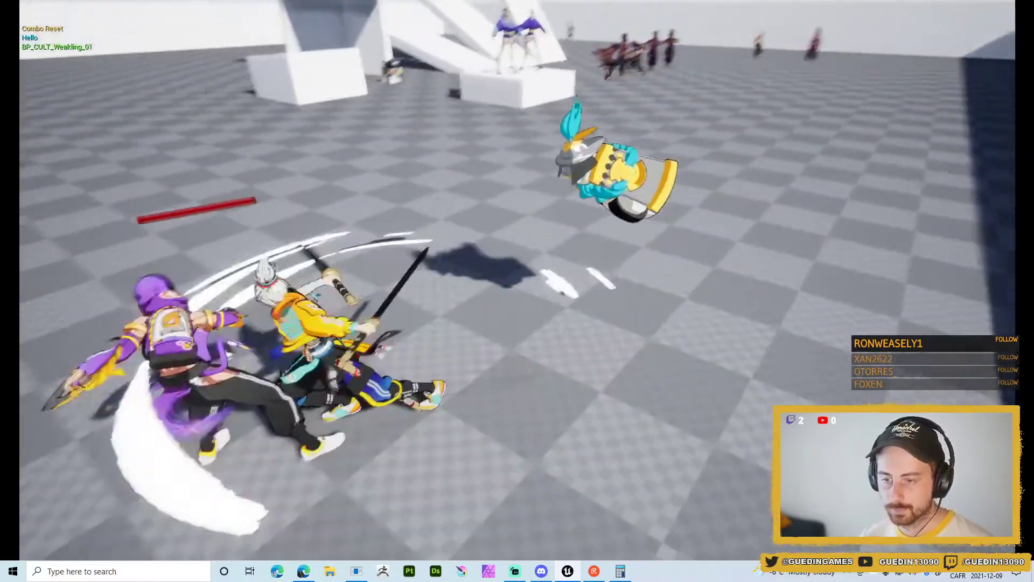
pyautogui.click(517, 291)
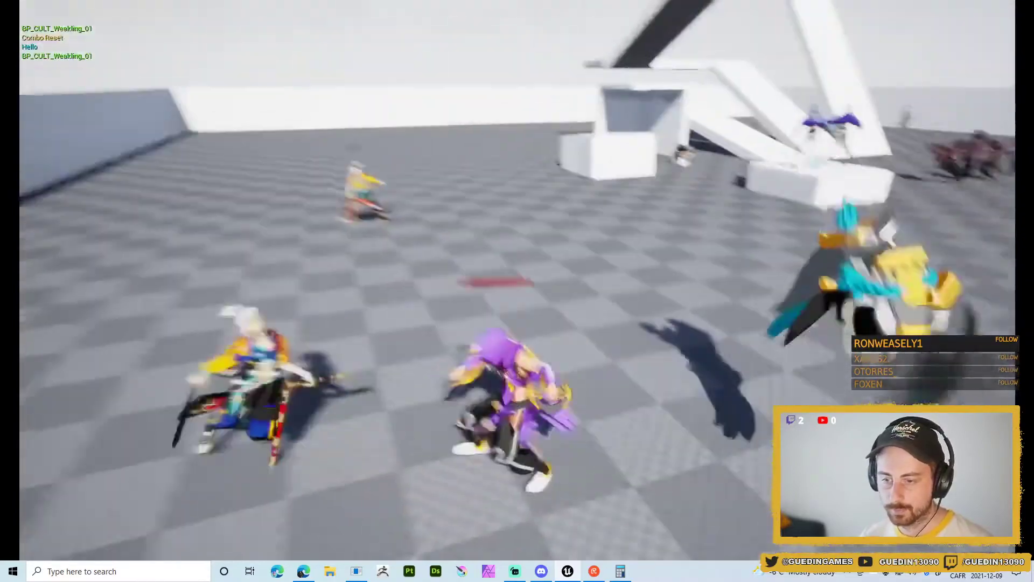
pyautogui.press('Escape')
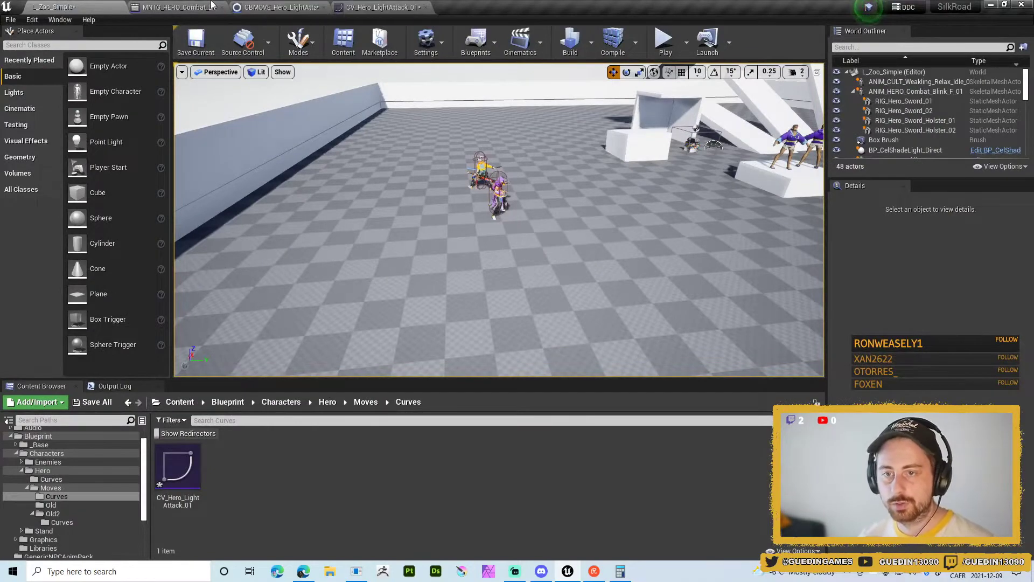
# - Open the MNTG_HERO_Combat_LightAttack_02 montage and set its blend-in time to 0.05
pyautogui.click(212, 6)
pyautogui.click(778, 371)
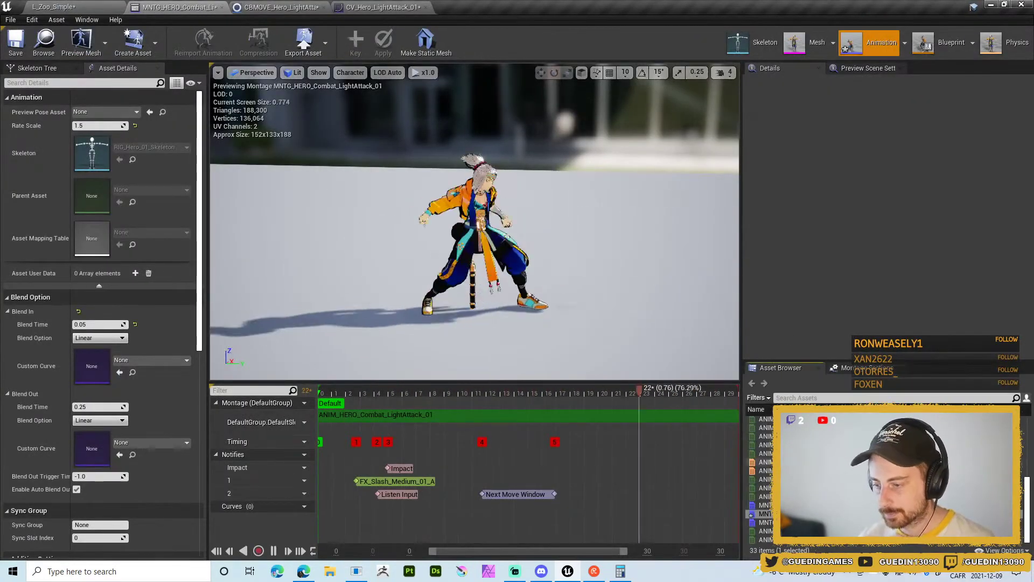
pyautogui.doubleClick(760, 512)
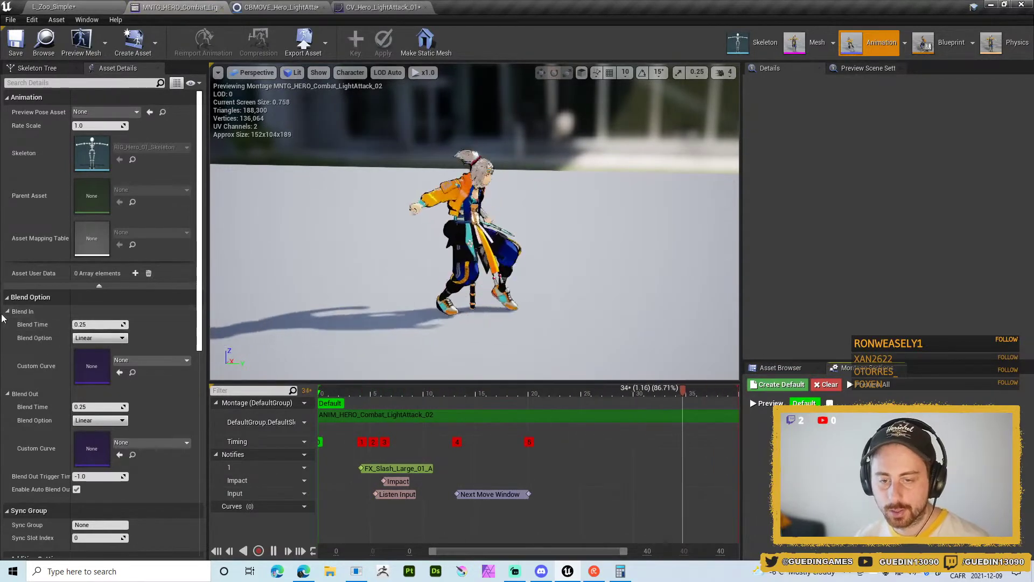
pyautogui.click(91, 324)
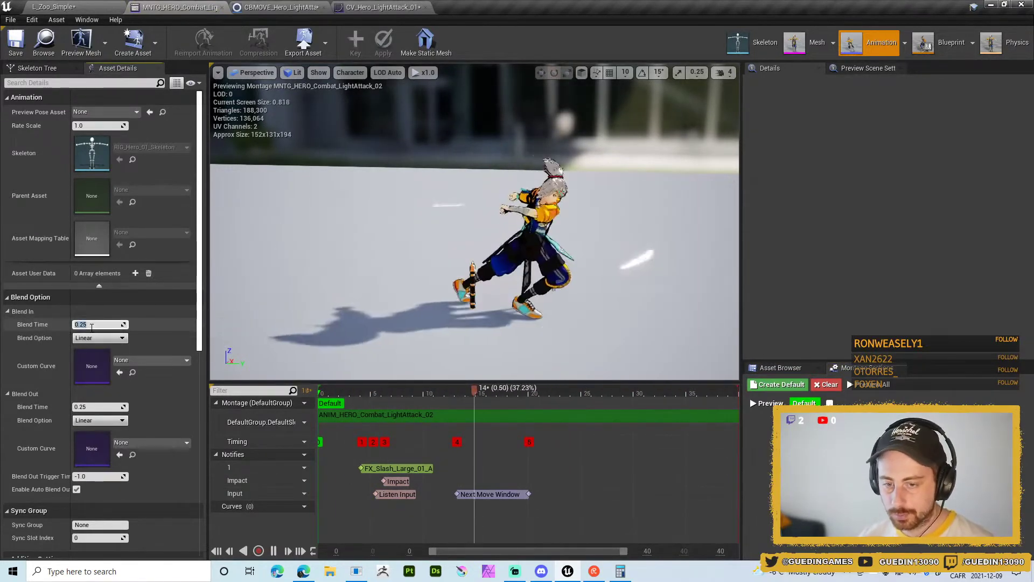
pyautogui.write('0.05')
pyautogui.press('Return')
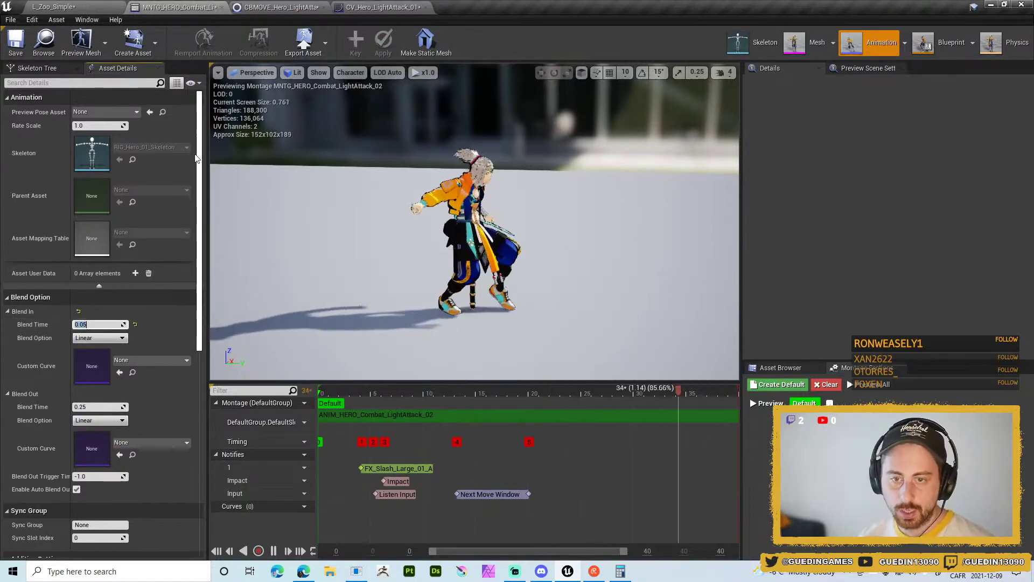
# - Return to the L_Zoo_Simple level and play it to test the light attacks
pyautogui.click(78, 7)
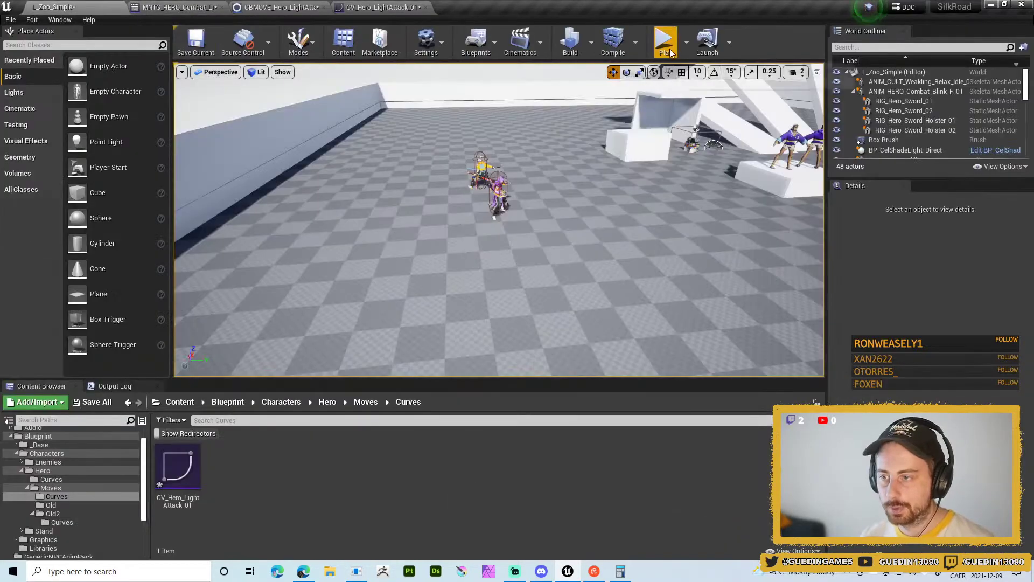
pyautogui.click(663, 41)
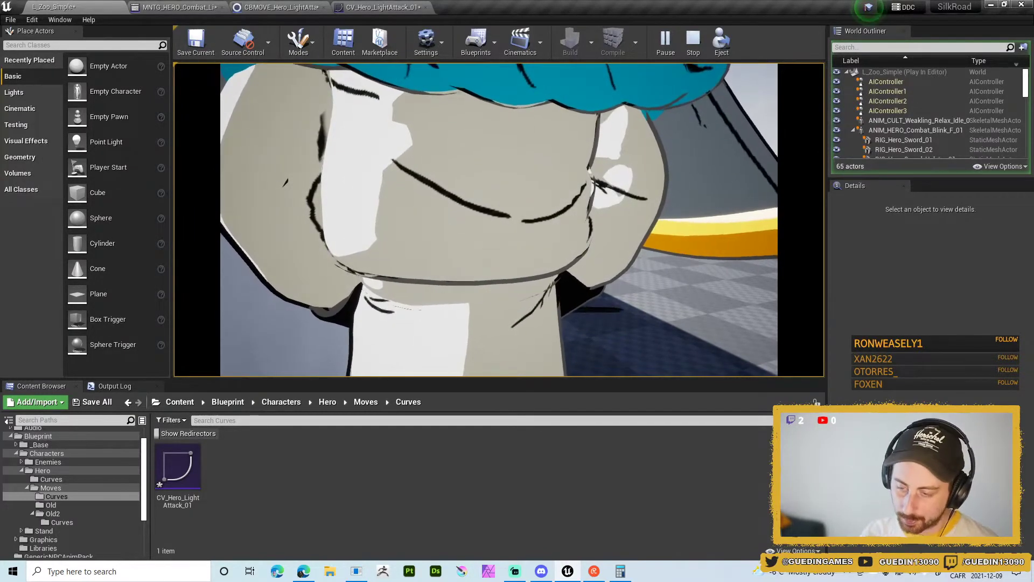
# - Switch to Blender, play the ANIM_HERO_Combat_SeqLLLLL_01 action while viewing the hero from another angle, and stop playback
pyautogui.hotkey('alt', 'Tab')
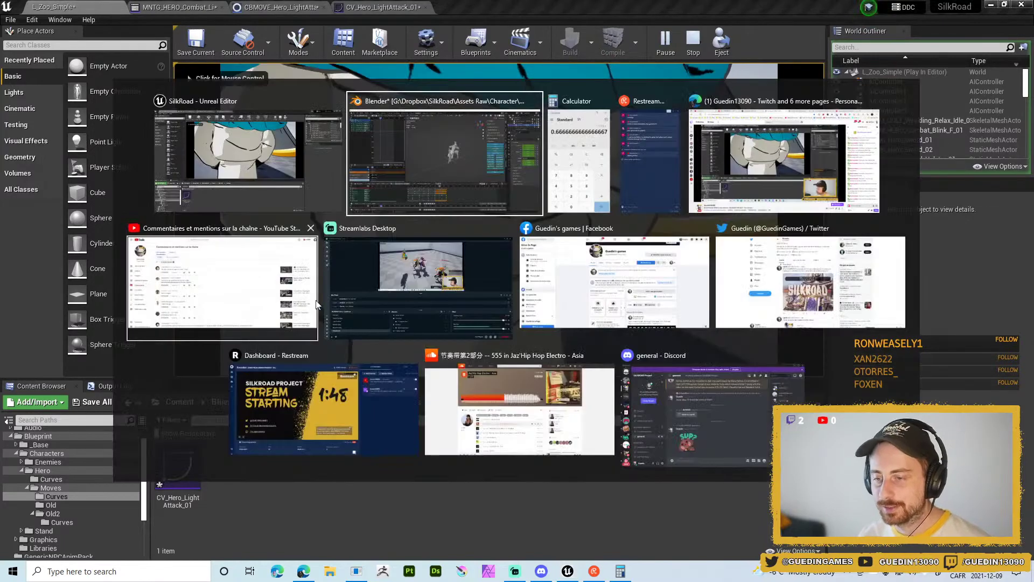
pyautogui.click(455, 157)
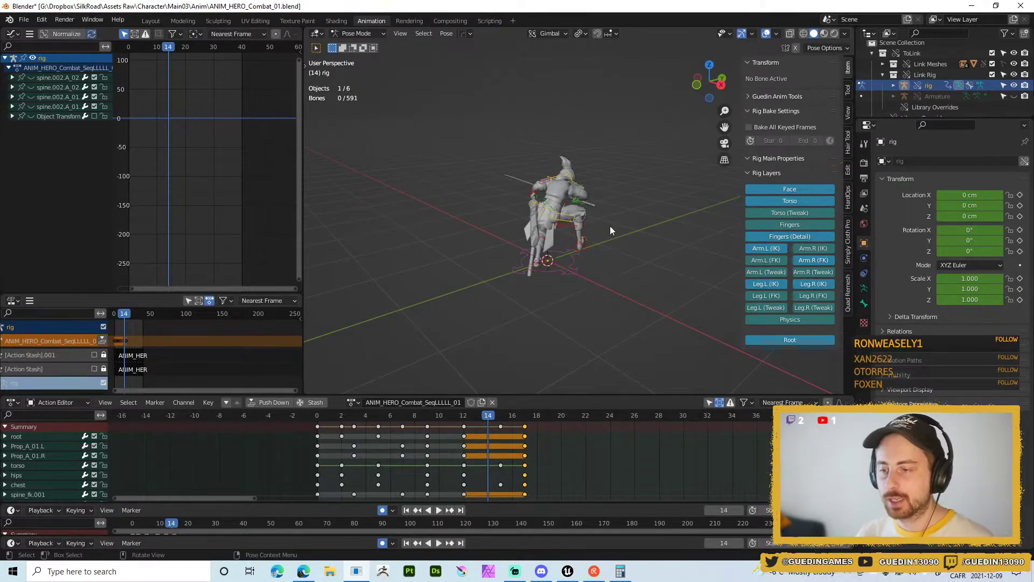
pyautogui.press('space')
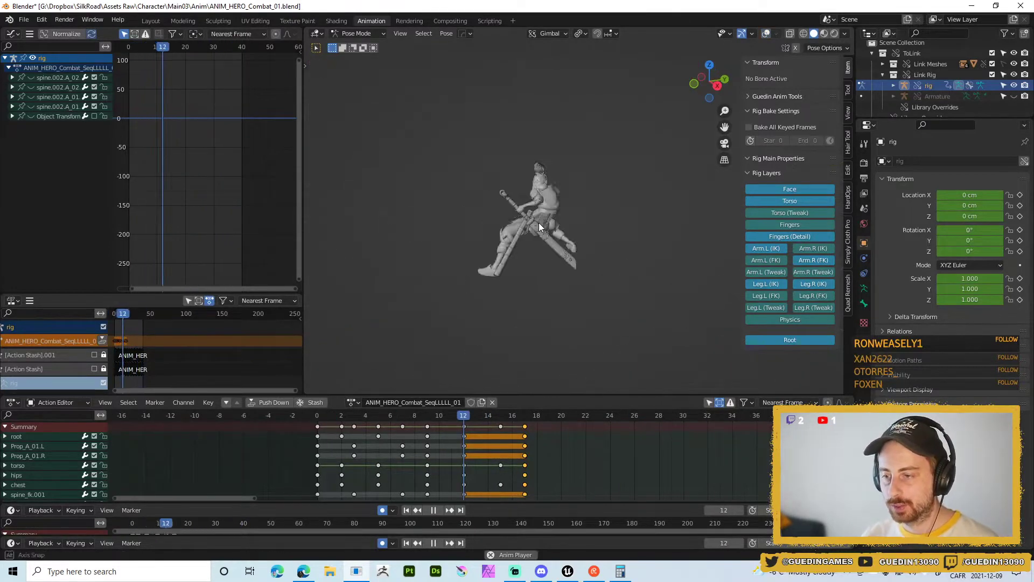
pyautogui.moveTo(527, 219); pyautogui.dragTo(421, 220, button='middle')
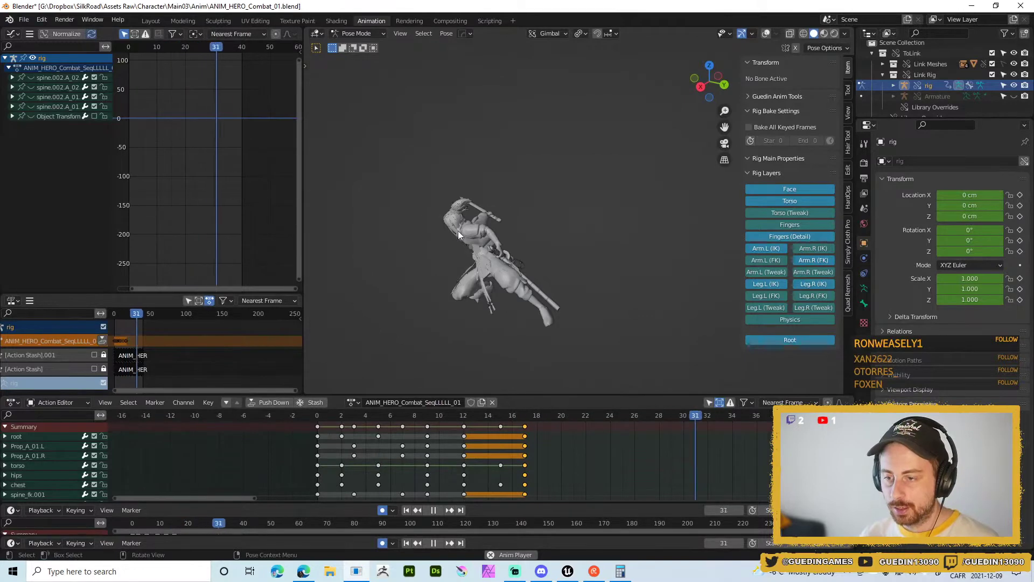
pyautogui.hotkey('shift', 'space')
pyautogui.click(527, 161)
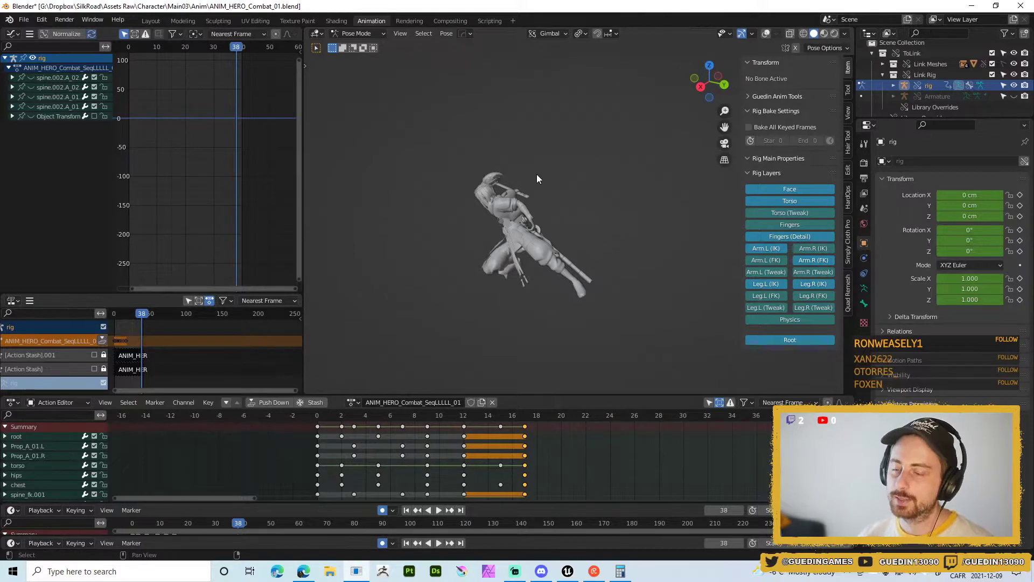
# - Examine the hero's pose and both swords at frame 38 up close and from behind
pyautogui.moveTo(537, 174); pyautogui.dragTo(383, 176, button='middle')
pyautogui.scroll(5, 518, 225)
pyautogui.keyDown('shift'); pyautogui.moveTo(518, 225); pyautogui.dragTo(554, 256, button='middle'); pyautogui.keyUp('shift')
pyautogui.scroll(2, 502, 301)
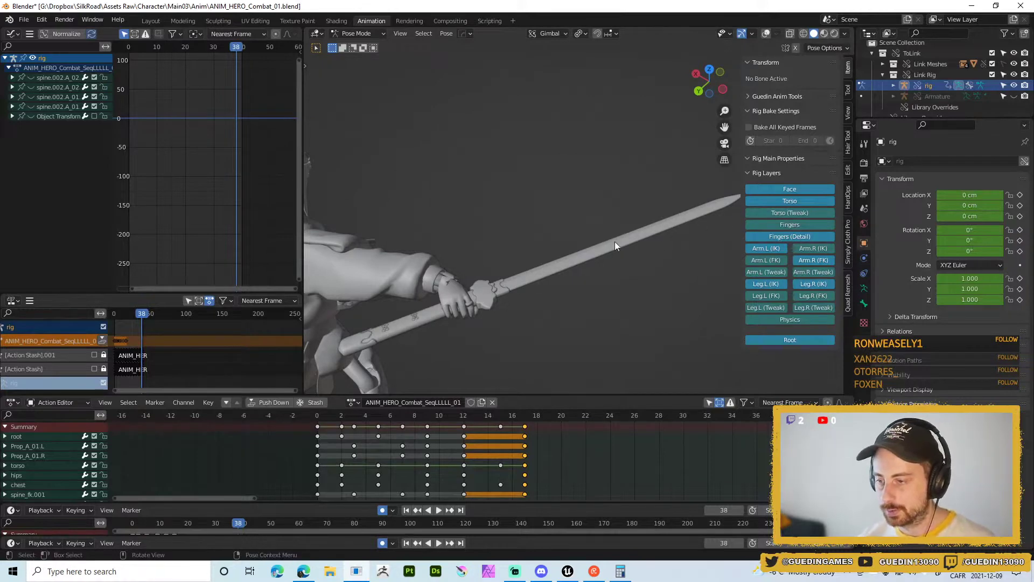
pyautogui.scroll(-4, 431, 302)
pyautogui.moveTo(464, 214); pyautogui.dragTo(399, 206, button='middle')
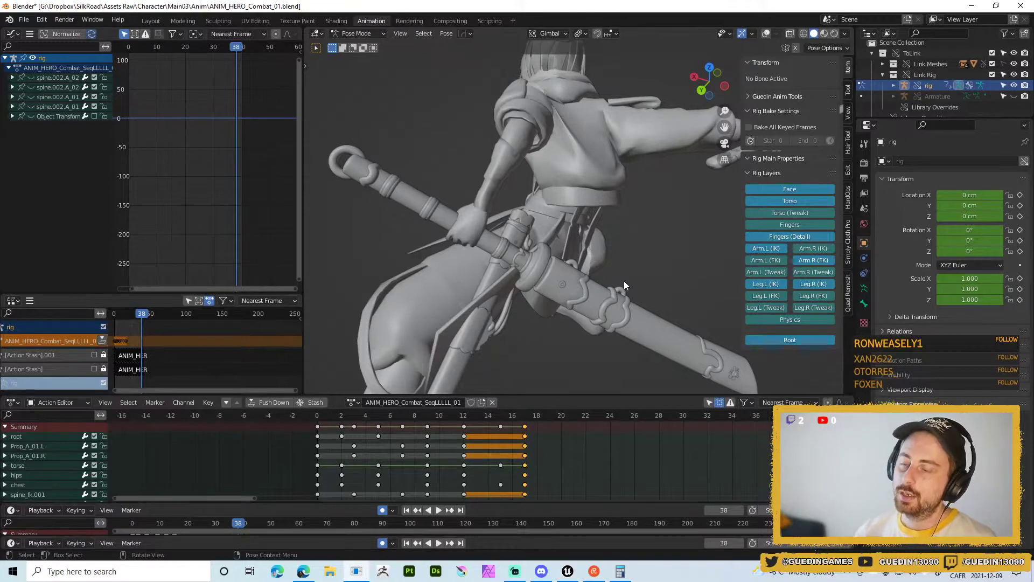
pyautogui.moveTo(624, 190); pyautogui.dragTo(584, 194, button='middle')
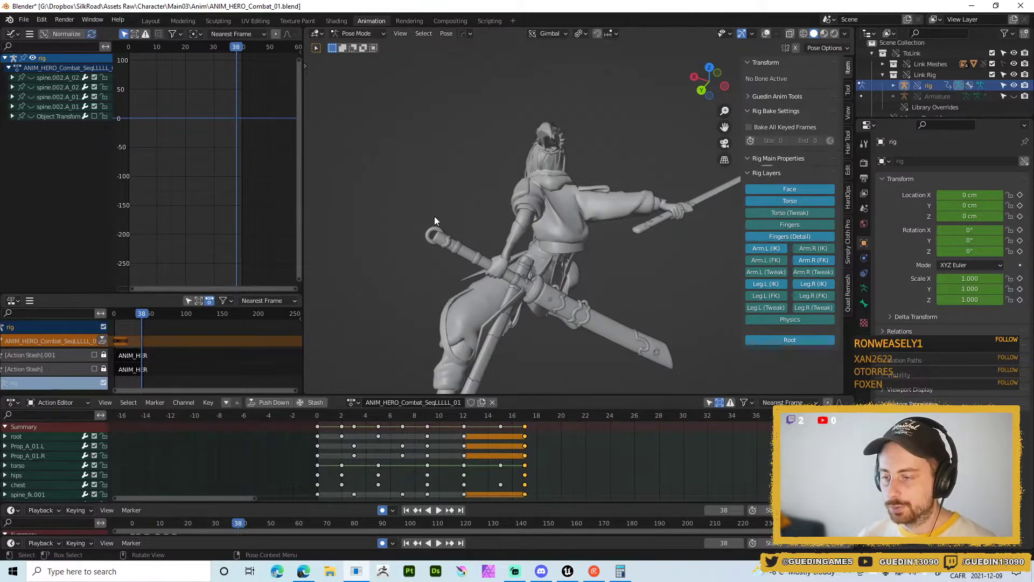
pyautogui.keyDown('shift'); pyautogui.moveTo(644, 244); pyautogui.dragTo(613, 237, button='middle'); pyautogui.keyUp('shift')
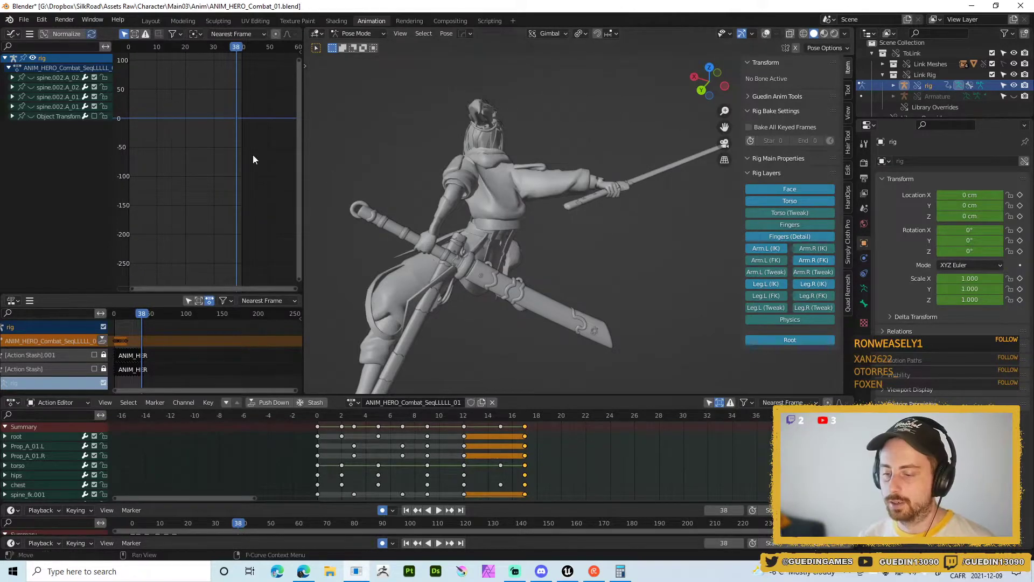
# - Switch to Unreal Editor and run the hero across the level in the ongoing play session
pyautogui.click(568, 571)
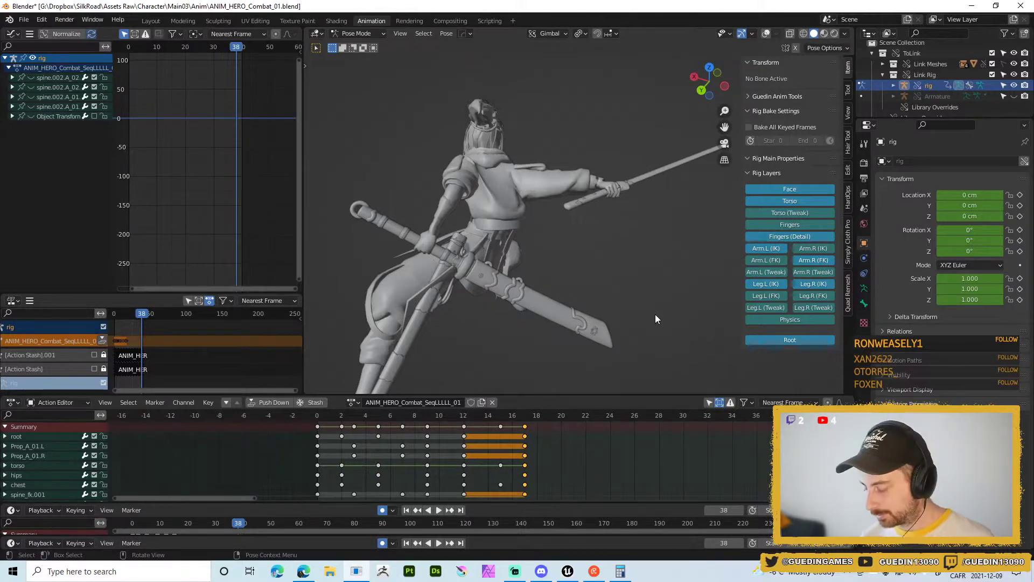
pyautogui.moveTo(570, 572)
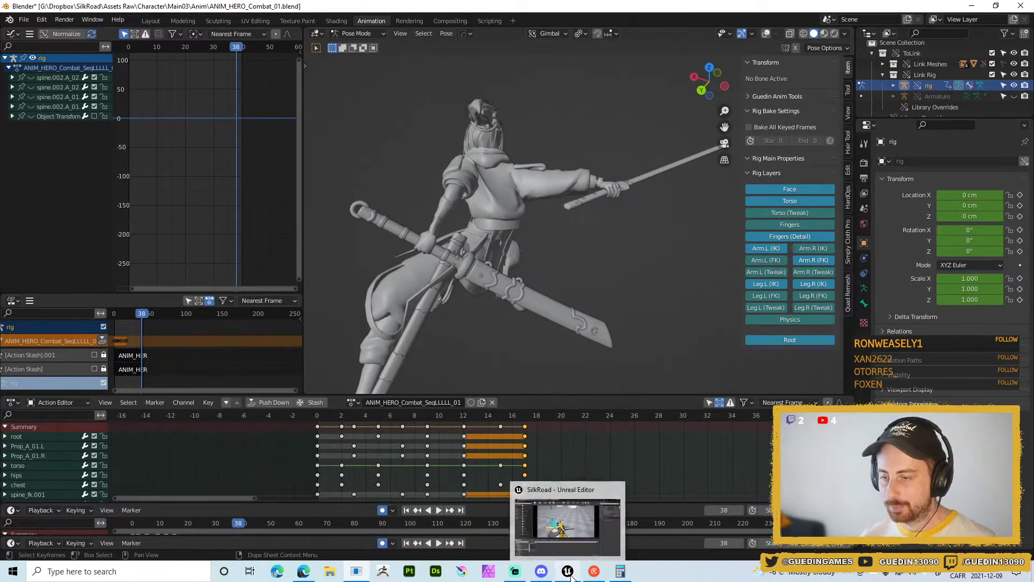
pyautogui.click(589, 550)
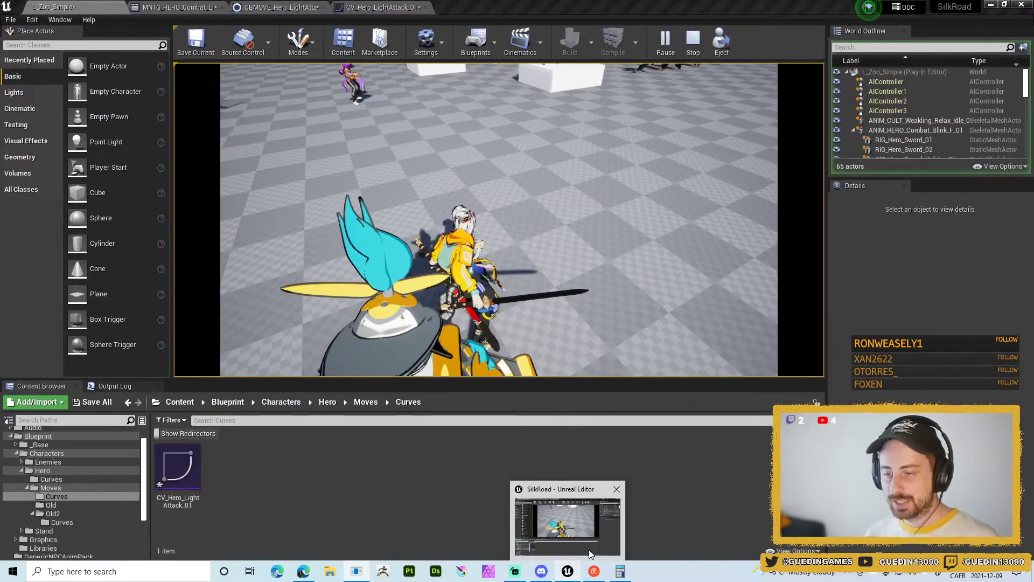
pyautogui.click(589, 549)
pyautogui.click(525, 303)
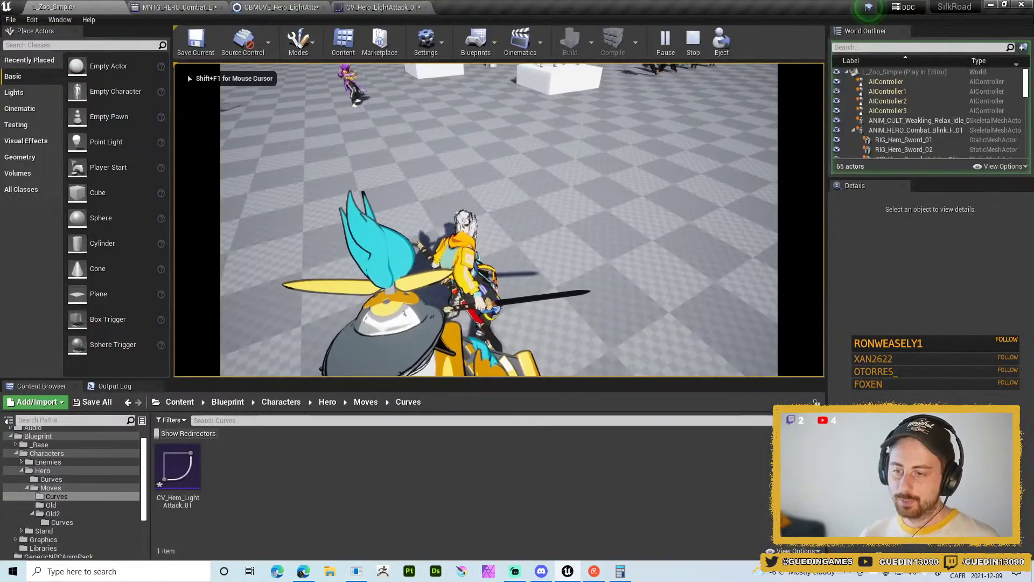
pyautogui.press('w')
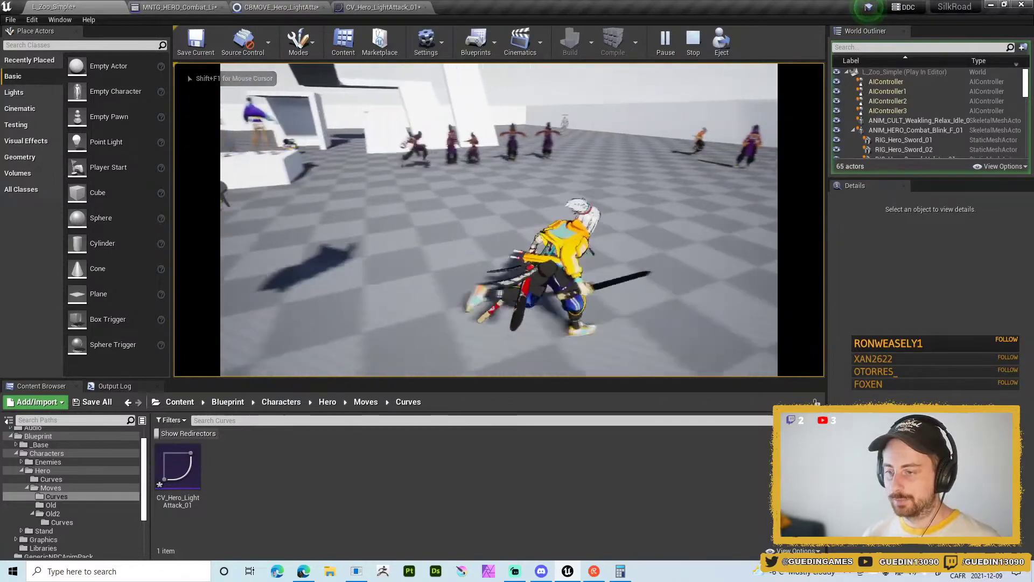
pyautogui.press('w')
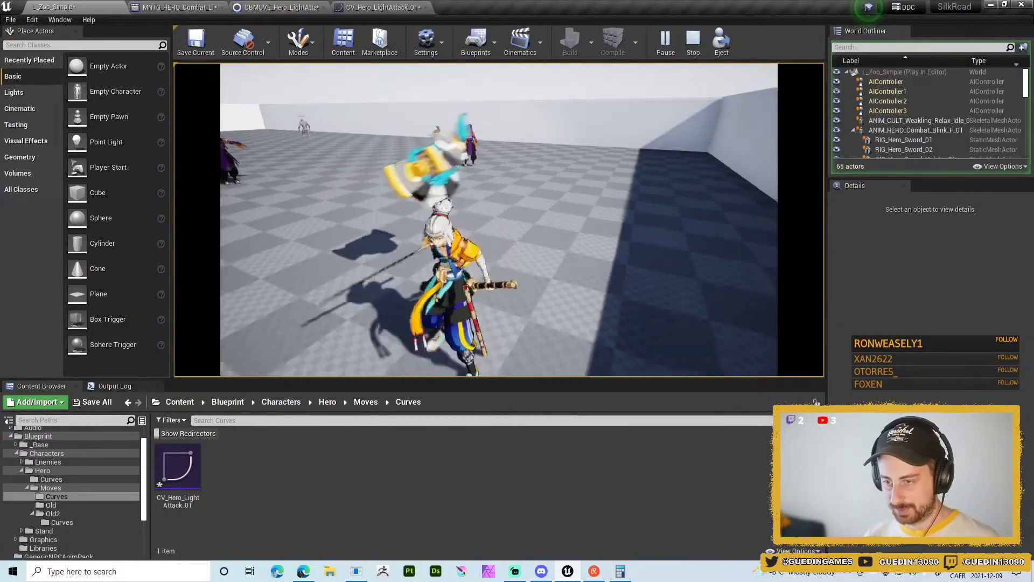
# - Test the hero against the purple cultist in full screen, end the play session and restore the editor layout
pyautogui.hotkey('shift', 'F1')
pyautogui.press('F11')
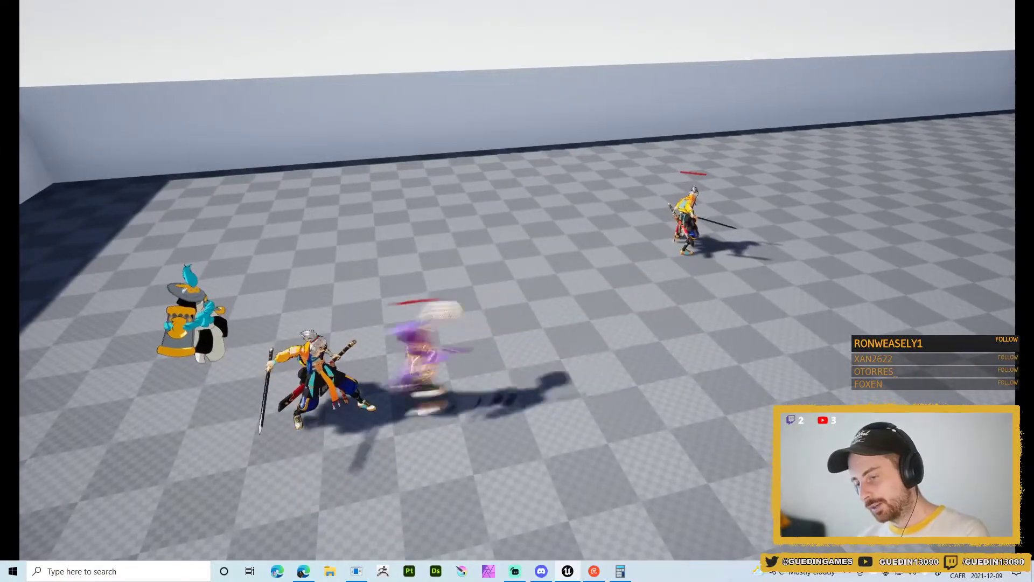
pyautogui.press('Escape')
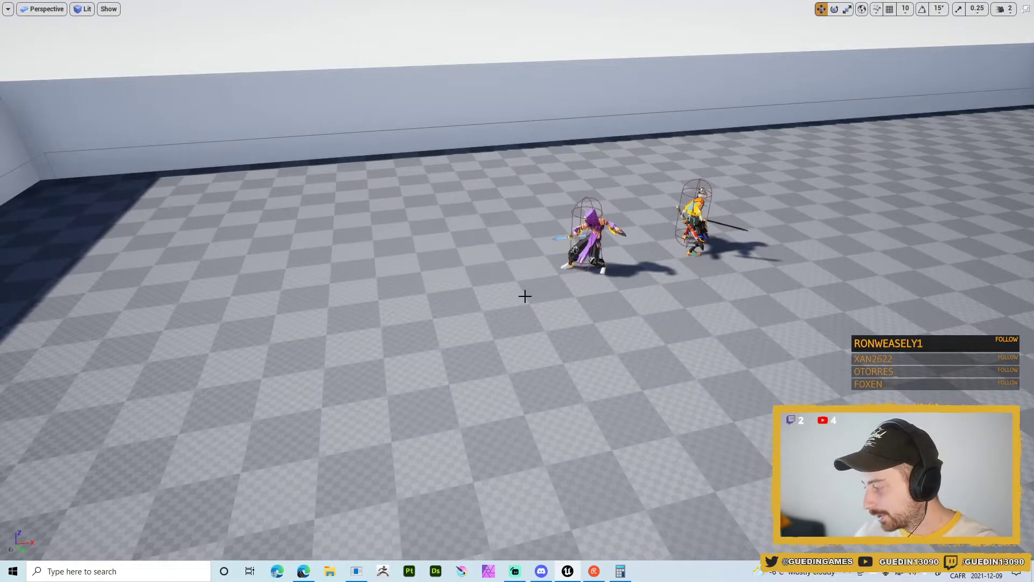
pyautogui.press('F11')
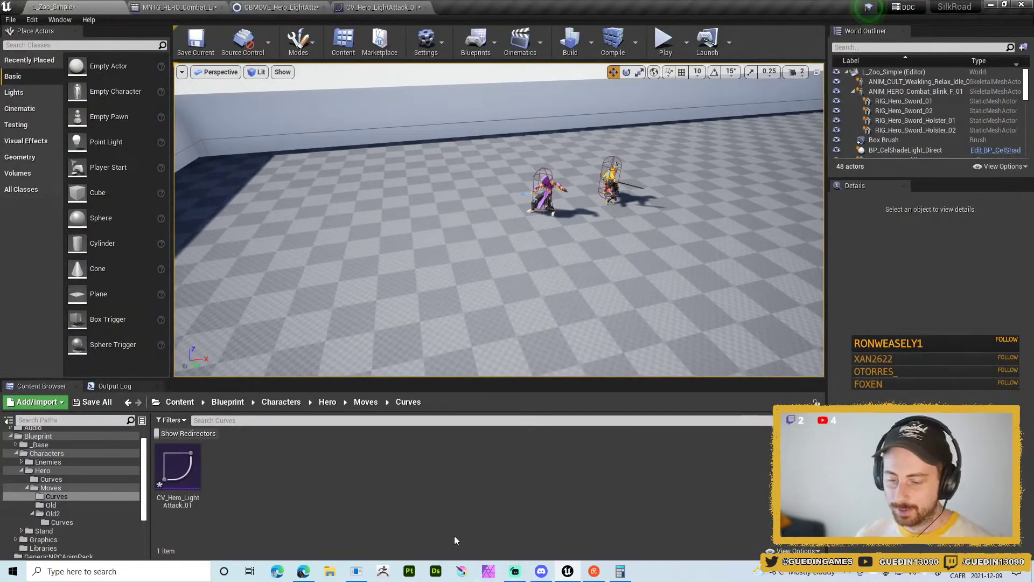
# - Switch to Blender, play the attack action with the viewport overlays shown, check its motion from several angles and stop playback
pyautogui.click(356, 571)
pyautogui.moveTo(535, 305); pyautogui.dragTo(555, 153, button='middle')
pyautogui.press('space')
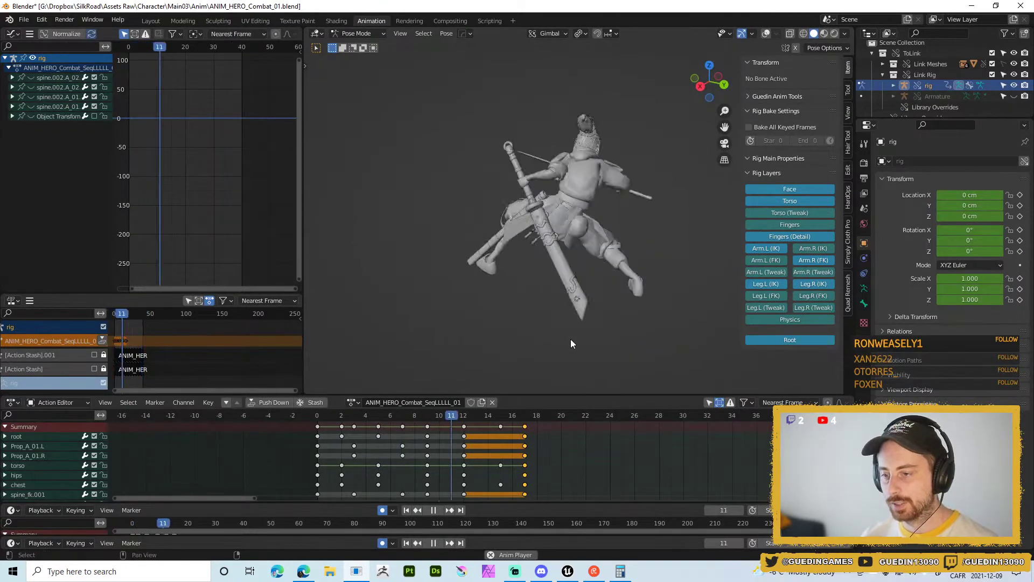
pyautogui.hotkey('shift', 'alt', 'z')
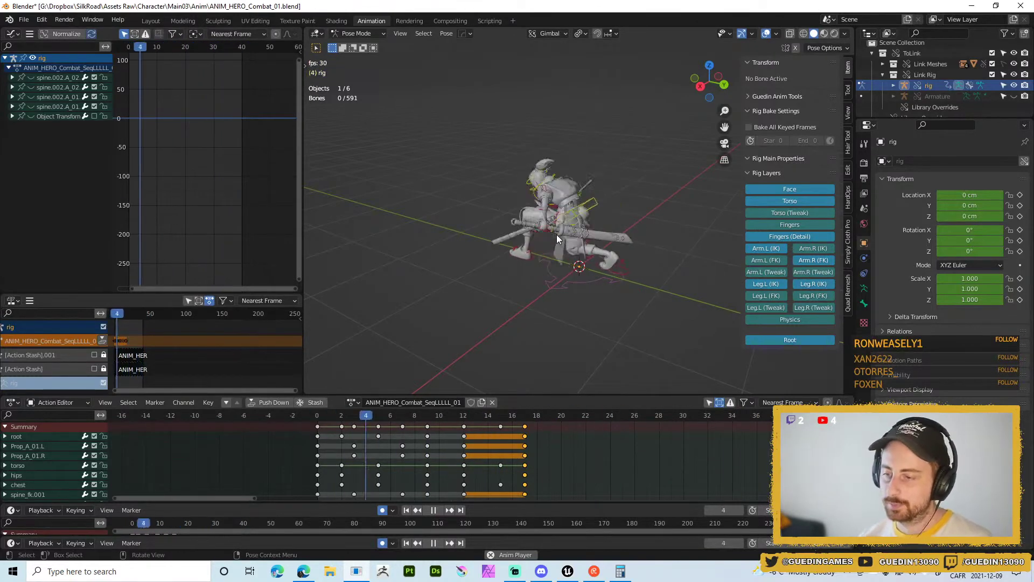
pyautogui.moveTo(477, 247); pyautogui.dragTo(600, 251, button='middle')
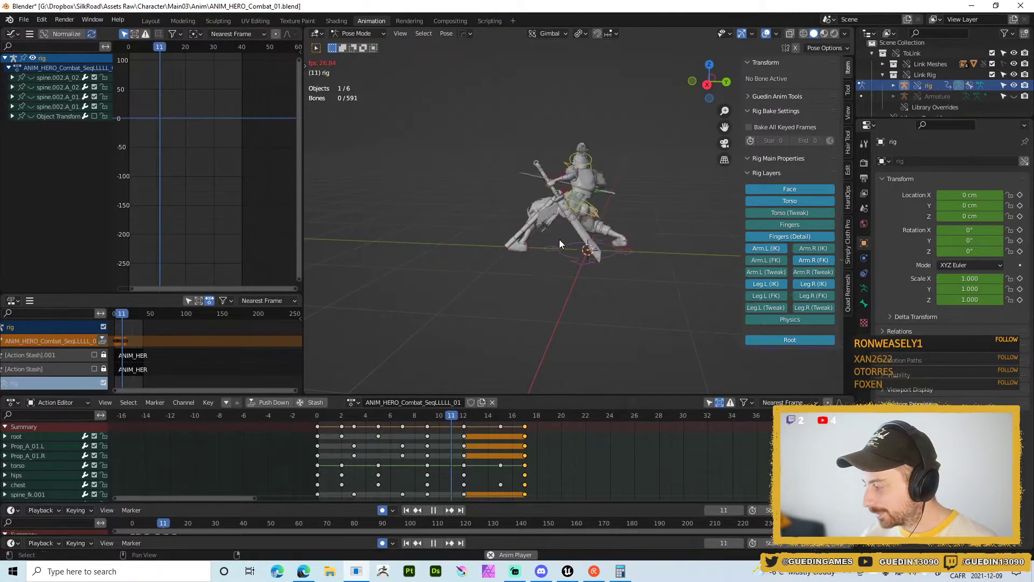
pyautogui.moveTo(558, 239); pyautogui.dragTo(579, 218, button='middle')
pyautogui.hotkey('shift', 'space')
pyautogui.click(574, 140)
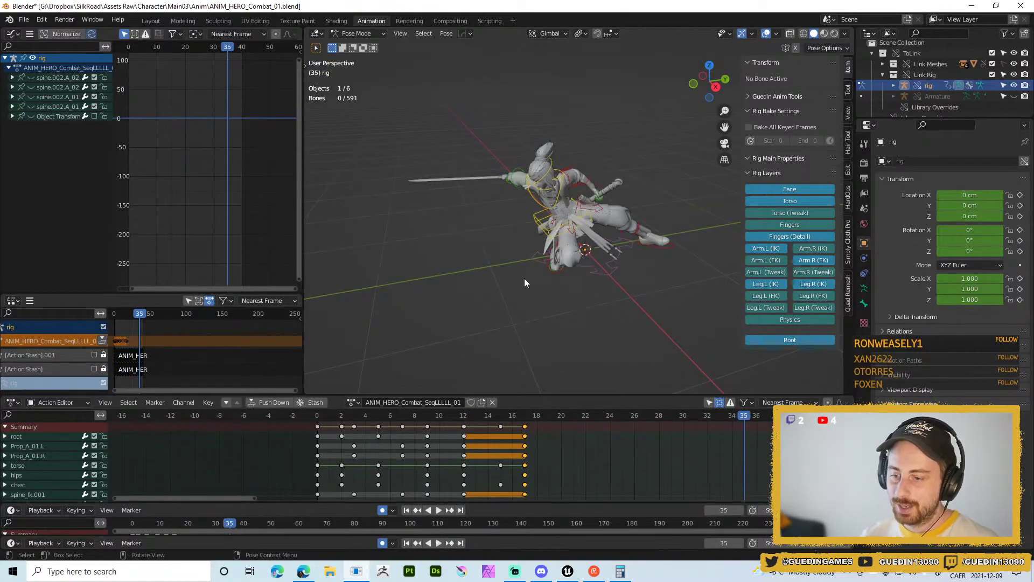
# - At frame 20, rotate the torso control and move it about 16 cm in Y and 9 cm in Z
pyautogui.moveTo(435, 425); pyautogui.dragTo(558, 412)
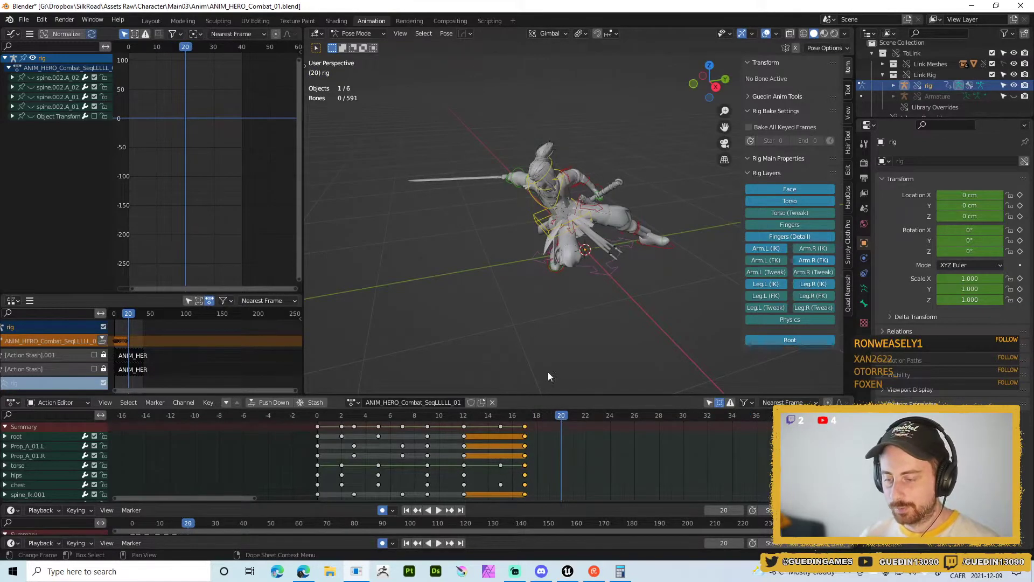
pyautogui.moveTo(548, 372); pyautogui.dragTo(619, 215, button='middle')
pyautogui.click(531, 235)
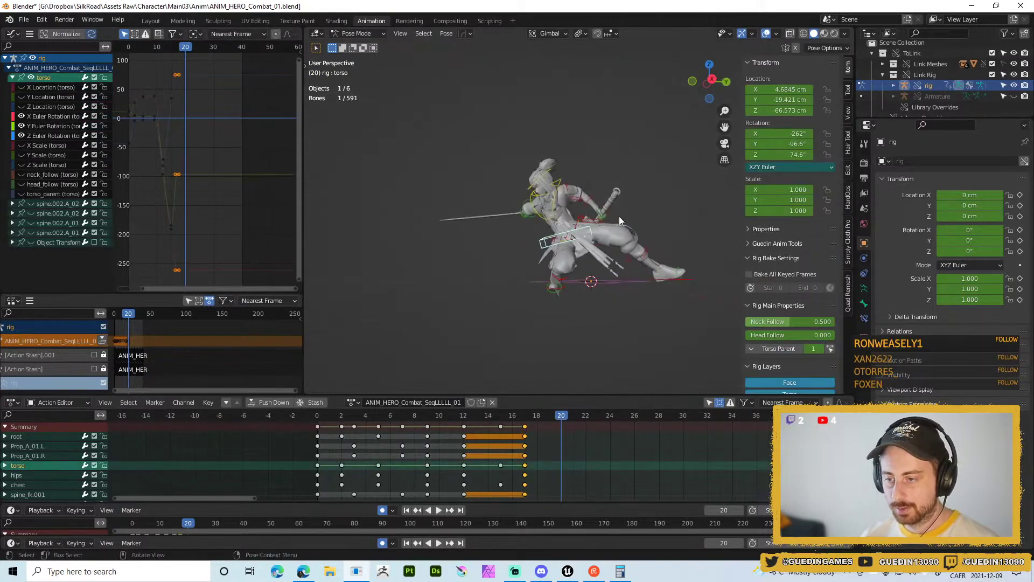
pyautogui.press('r')
pyautogui.click(609, 232)
pyautogui.press('g')
pyautogui.click(684, 257)
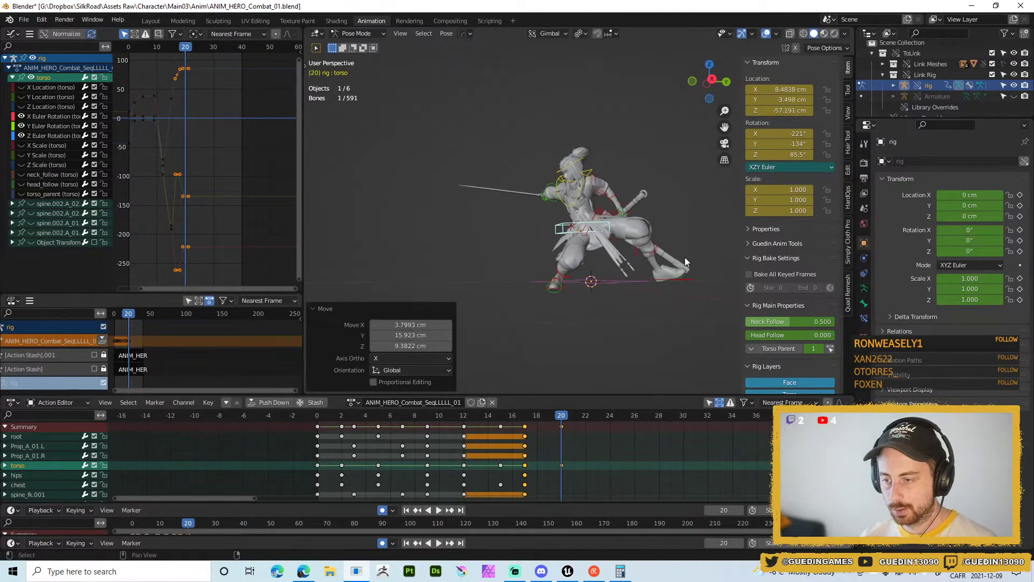
# - Adjust the hero's upper-body pose at frame 20 by rotating its rig controls
pyautogui.moveTo(684, 257); pyautogui.dragTo(623, 166, button='middle')
pyautogui.click(665, 230)
pyautogui.click(541, 124)
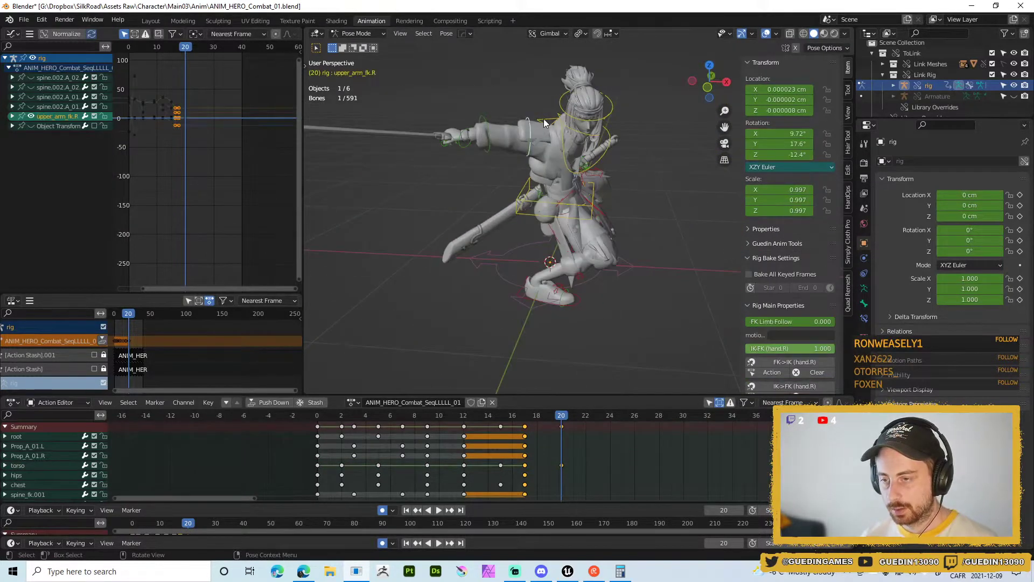
pyautogui.click(567, 150)
pyautogui.moveTo(557, 178); pyautogui.dragTo(640, 247, button='middle')
pyautogui.press('r')
pyautogui.press('r')
pyautogui.click(539, 178)
pyautogui.click(487, 324)
pyautogui.press('r')
pyautogui.click(580, 199)
# - Refine the frame 20 pose with further rotations of the hero's body controls, checking it up close
pyautogui.click(576, 194)
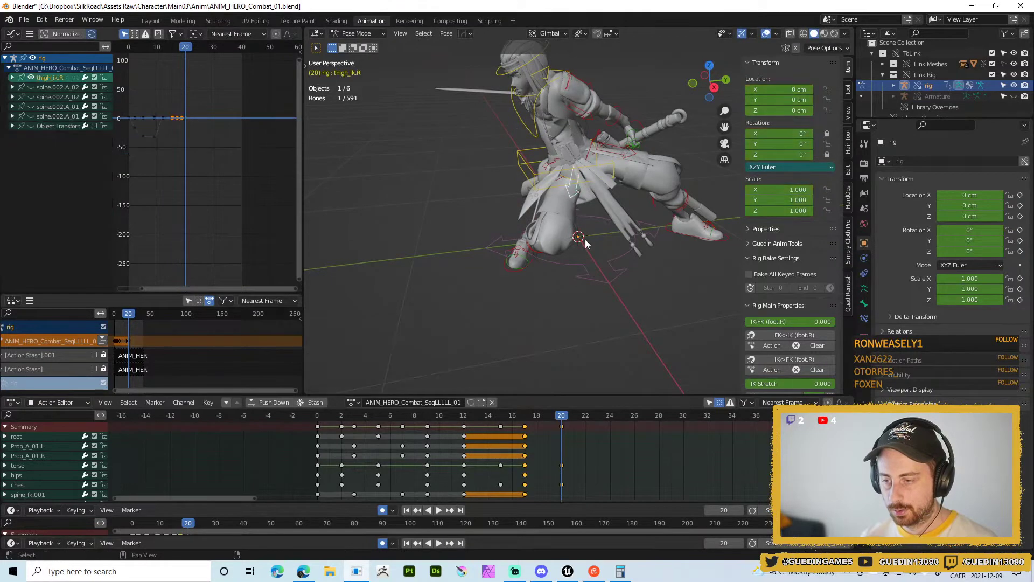
pyautogui.moveTo(576, 194); pyautogui.dragTo(606, 205, button='middle')
pyautogui.click(548, 277)
pyautogui.scroll(5, 592, 180)
pyautogui.click(535, 155)
pyautogui.press('r')
pyautogui.click(598, 202)
pyautogui.scroll(-4, 602, 200)
pyautogui.press('r')
pyautogui.press('r')
pyautogui.click(571, 211)
# - Move the torso control at frame 20 about 6 cm in Y and 9 cm in Z
pyautogui.click(552, 172)
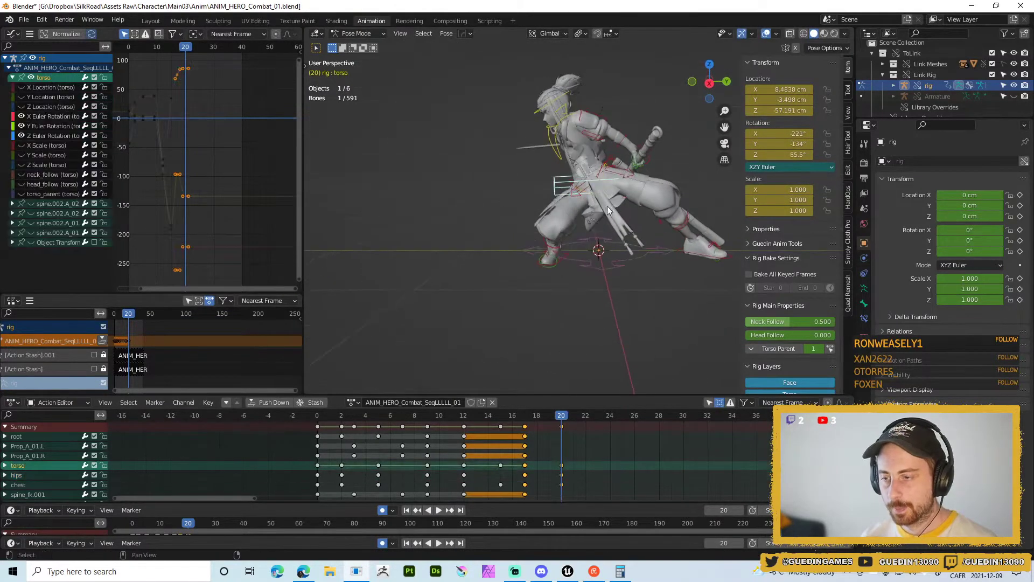
pyautogui.press('g')
pyautogui.click(583, 333)
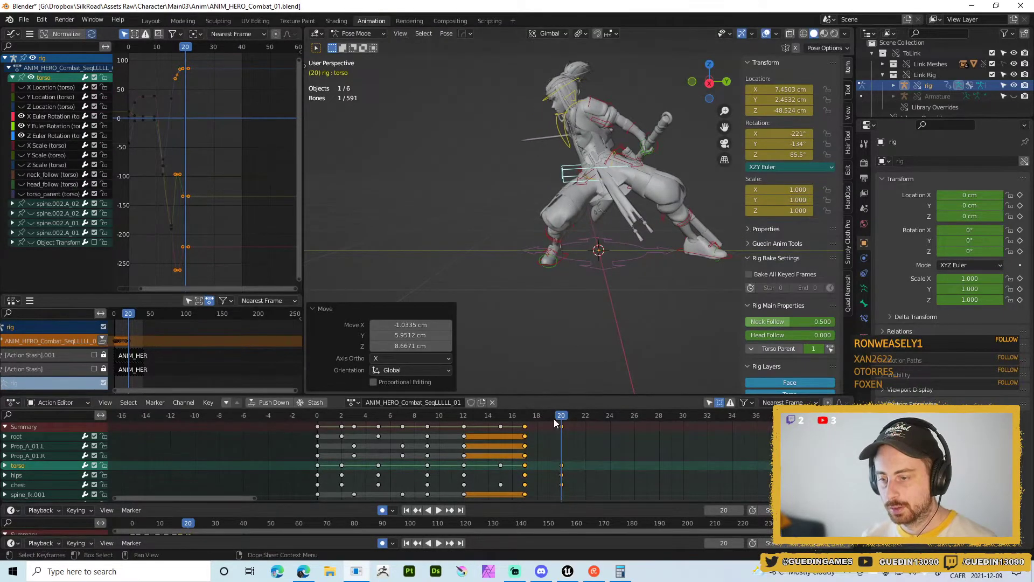
# - Move the torso control at frame 20 about -9 cm in Y and -6 cm in Z
pyautogui.press('space')
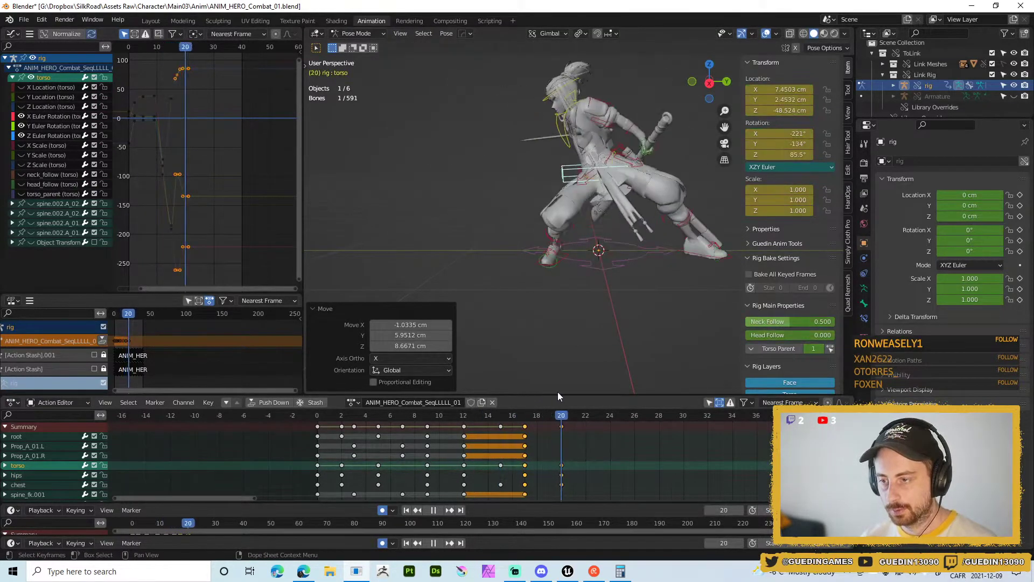
pyautogui.press('space')
pyautogui.press('g')
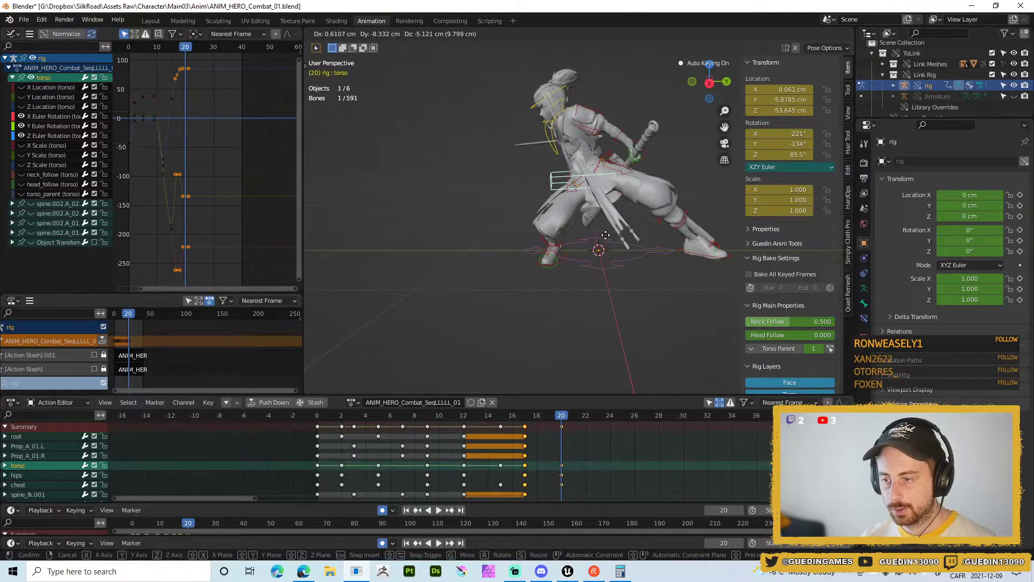
pyautogui.click(596, 217)
pyautogui.moveTo(596, 217); pyautogui.dragTo(534, 176, button='middle')
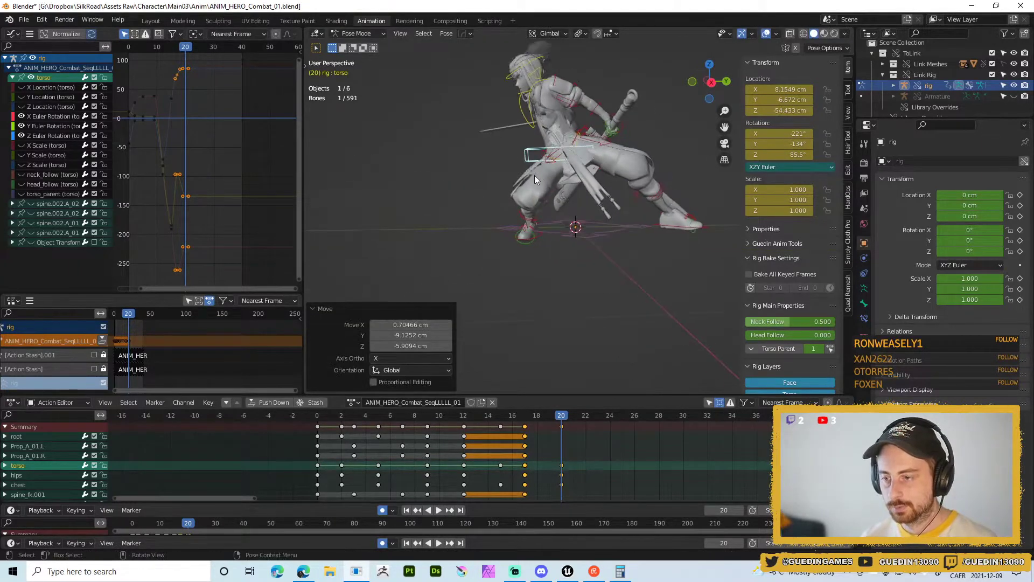
# - Rotate the right thigh IK control freely at frame 20 to redirect the bent front knee
pyautogui.click(552, 158)
pyautogui.press('r')
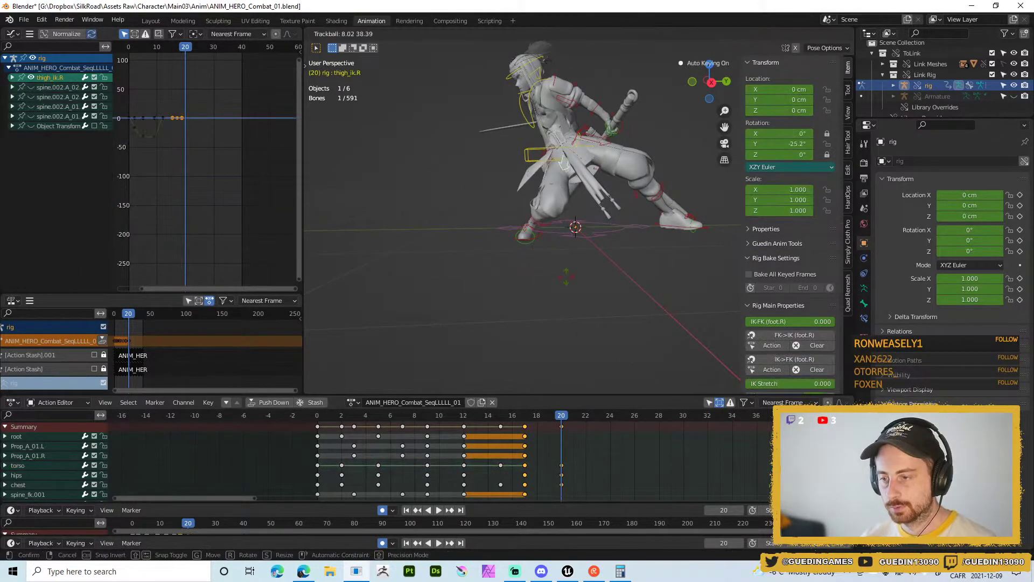
pyautogui.click(596, 234)
pyautogui.moveTo(596, 234); pyautogui.dragTo(548, 115, button='middle')
# - Rotate the chest control at frame 20 by about 14° in the side view
pyautogui.click(524, 143)
pyautogui.press('r')
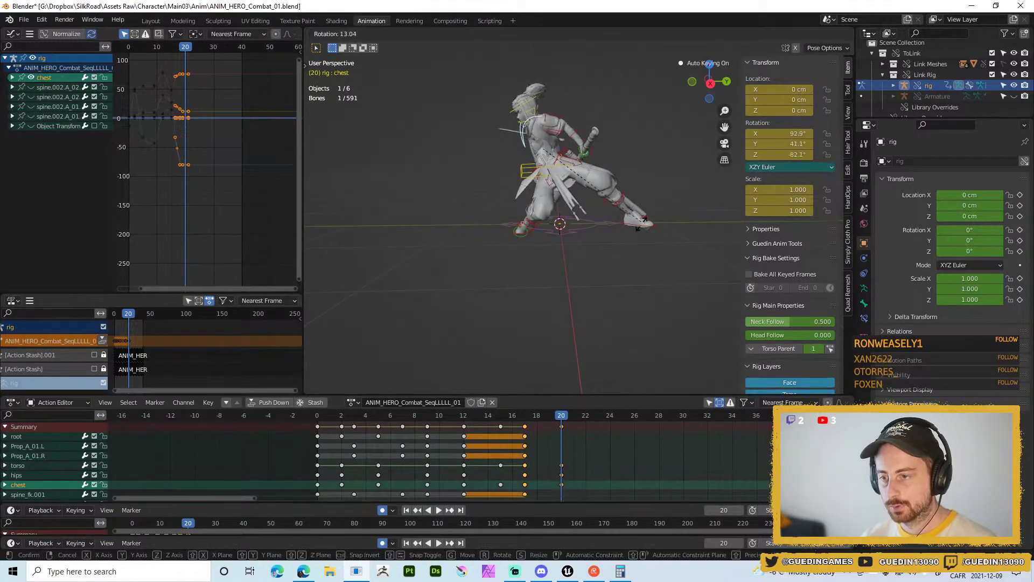
pyautogui.click(577, 189)
pyautogui.moveTo(577, 189); pyautogui.dragTo(517, 168, button='middle')
pyautogui.moveTo(579, 153); pyautogui.dragTo(540, 124, button='middle')
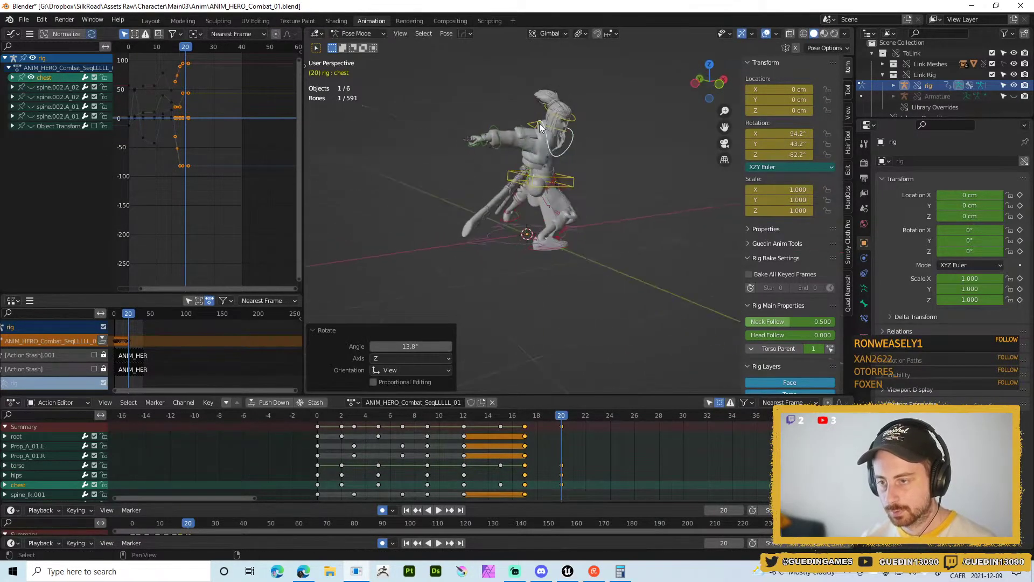
# - Rotate the right shoulder and right upper arm FK controls together at frame 20 with view and Trackball rotations
pyautogui.click(529, 124)
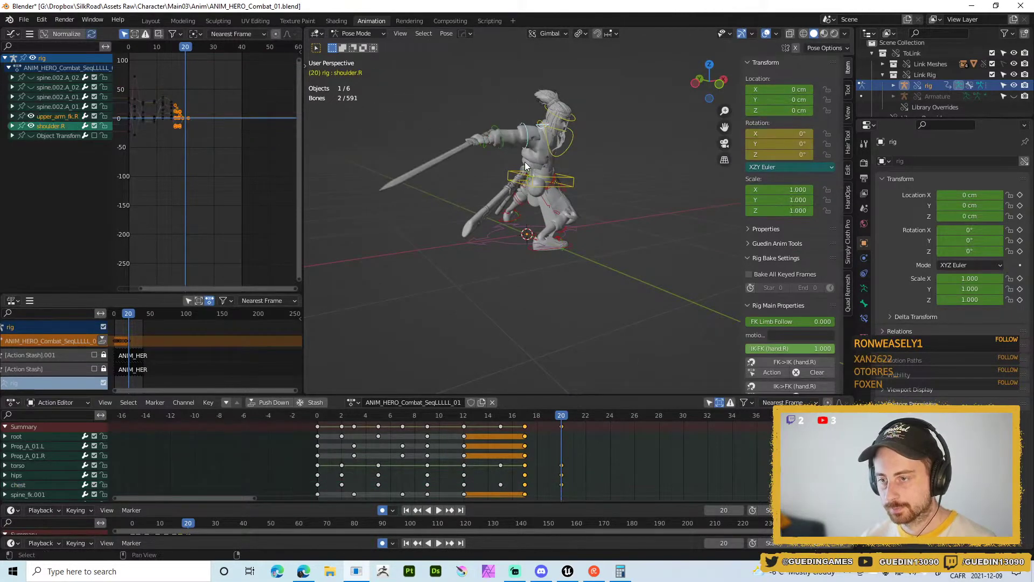
pyautogui.moveTo(532, 155); pyautogui.dragTo(593, 165, button='middle')
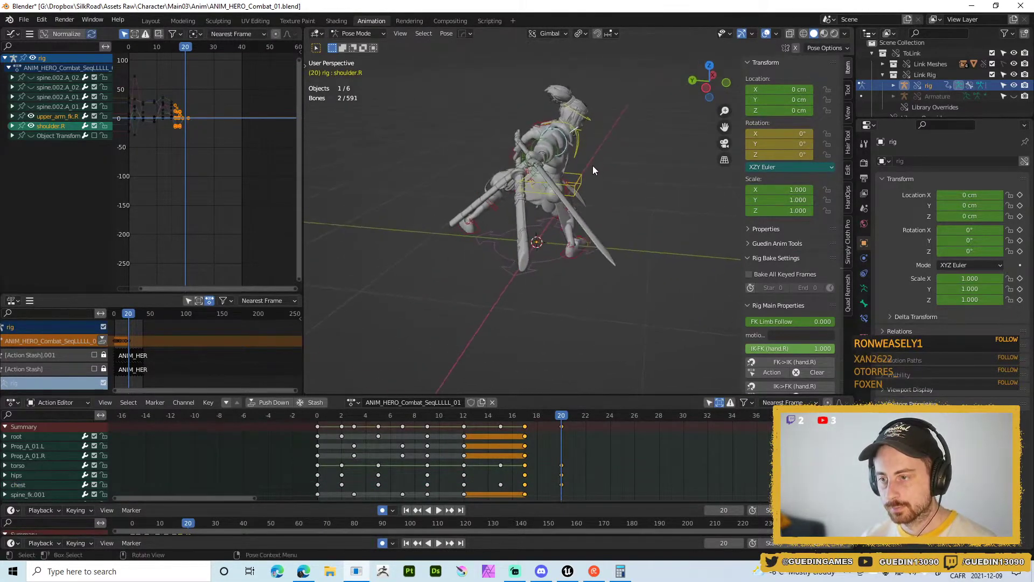
pyautogui.press('r')
pyautogui.press('r')
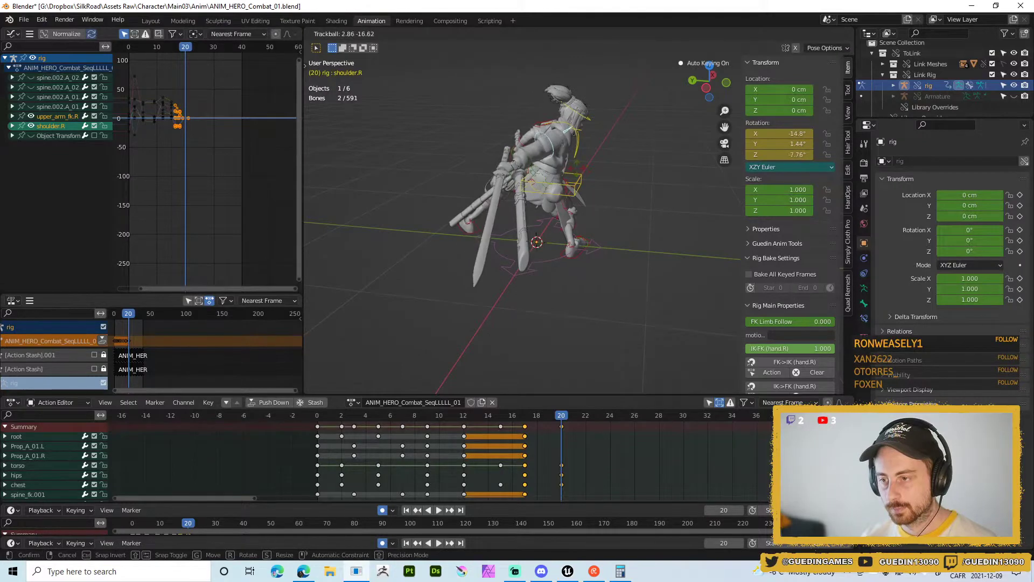
pyautogui.click(639, 214)
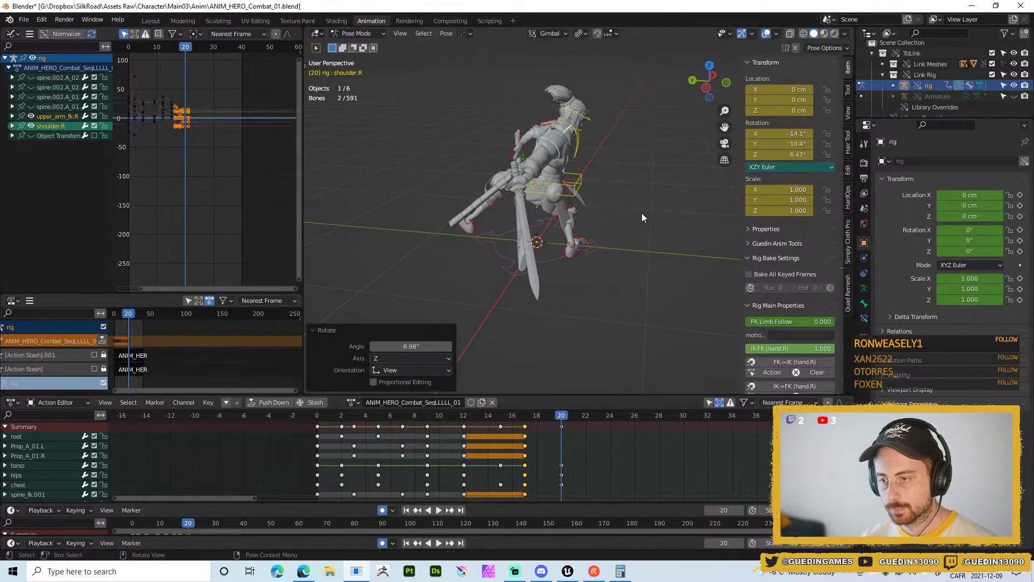
pyautogui.press('r')
pyautogui.press('r')
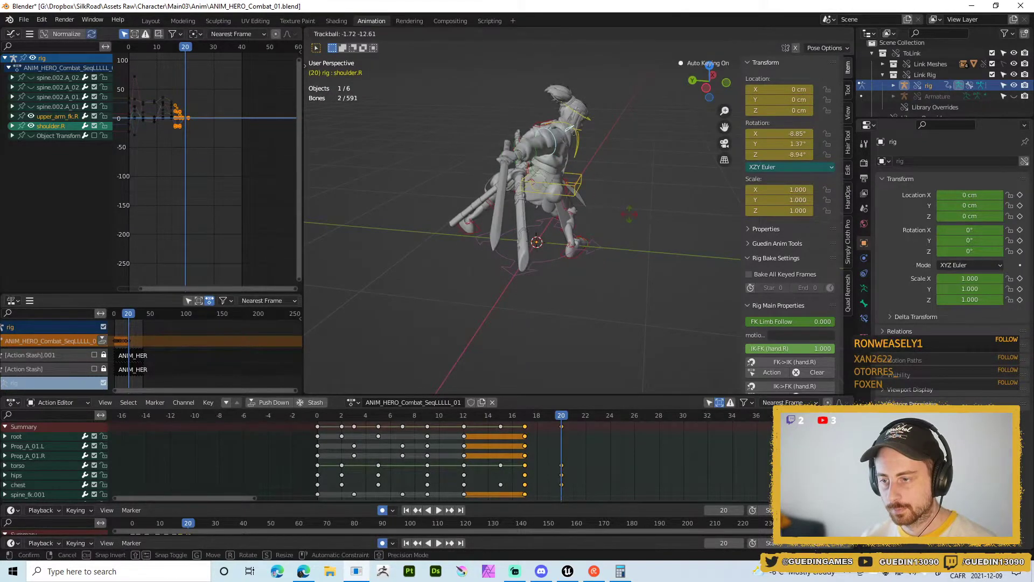
pyautogui.click(522, 154)
# - Clear the right hand FK control's rotation at frame 20 and re-aim the sword, finishing with a view rotation of about -22°
pyautogui.click(519, 156)
pyautogui.hotkey('alt', 'r')
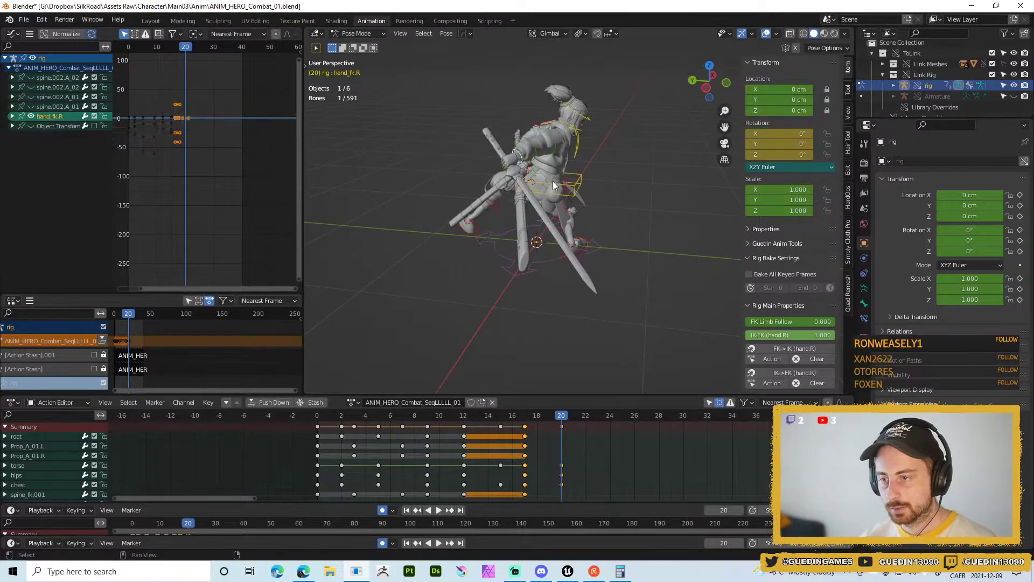
pyautogui.press('r')
pyautogui.moveTo(551, 191); pyautogui.dragTo(559, 256, button='middle')
pyautogui.click(581, 218)
# - Play back the animation to check the attack, and stop with the current frame at 39
pyautogui.moveTo(560, 415); pyautogui.dragTo(501, 408)
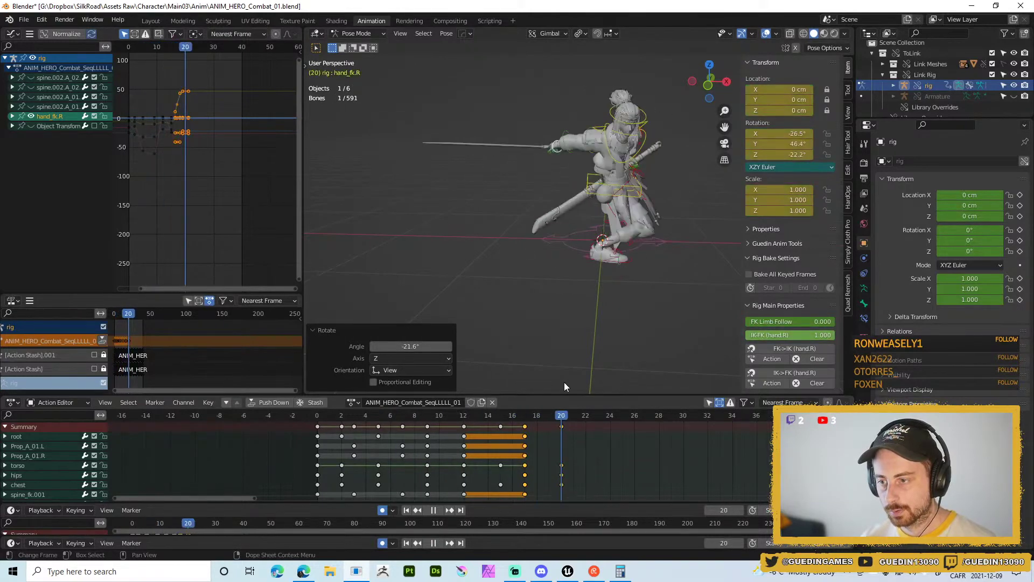
pyautogui.press('space')
pyautogui.moveTo(579, 380); pyautogui.dragTo(605, 289, button='middle')
pyautogui.moveTo(625, 202); pyautogui.dragTo(472, 263, button='middle')
pyautogui.hotkey('shift', 'space')
pyautogui.click(544, 145)
pyautogui.scroll(2, 541, 260)
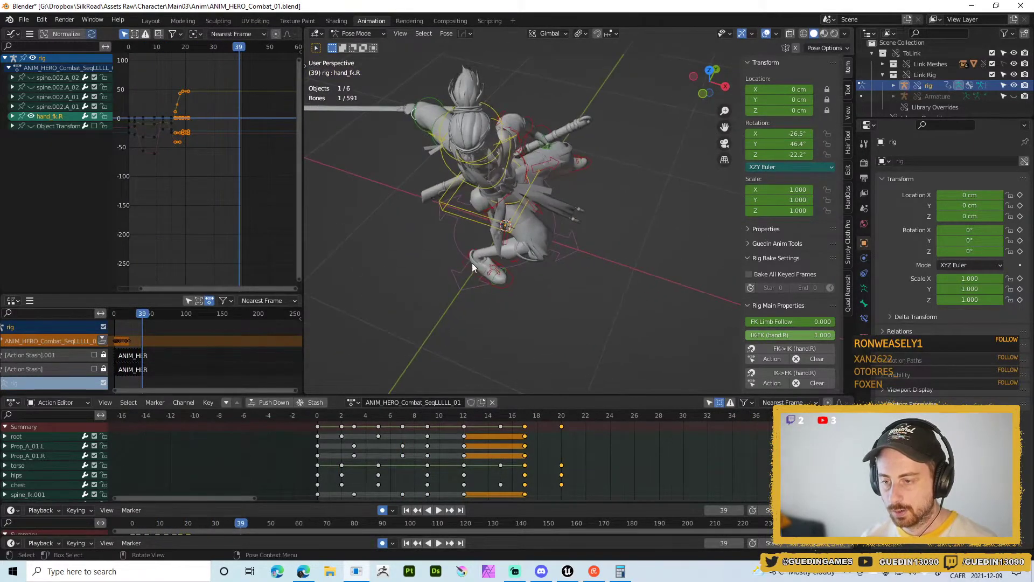
# - Rotate the torso control at frame 39 by about 31° in the top view
pyautogui.click(534, 182)
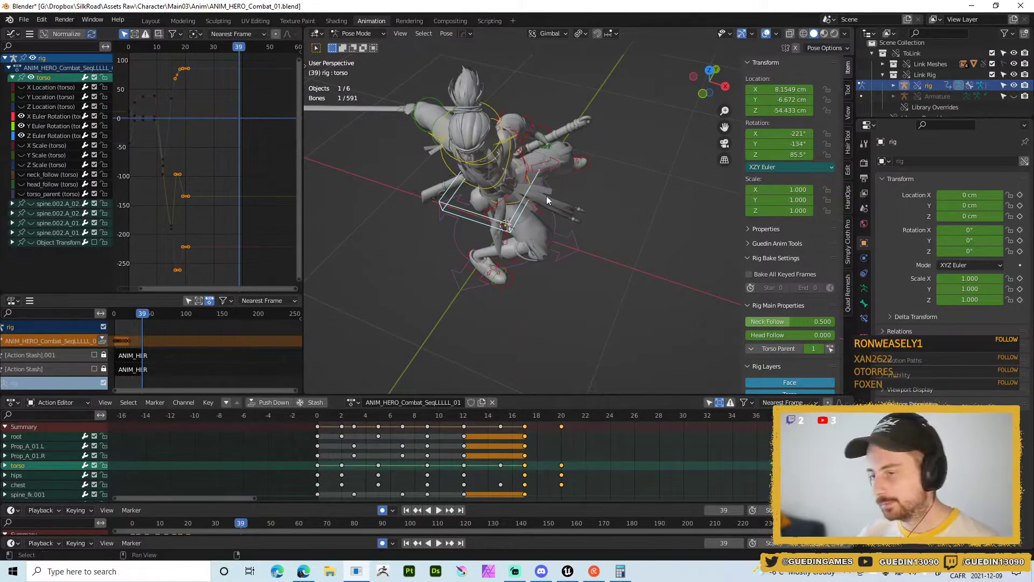
pyautogui.moveTo(546, 195); pyautogui.dragTo(622, 238, button='middle')
pyautogui.press('r')
pyautogui.click(552, 164)
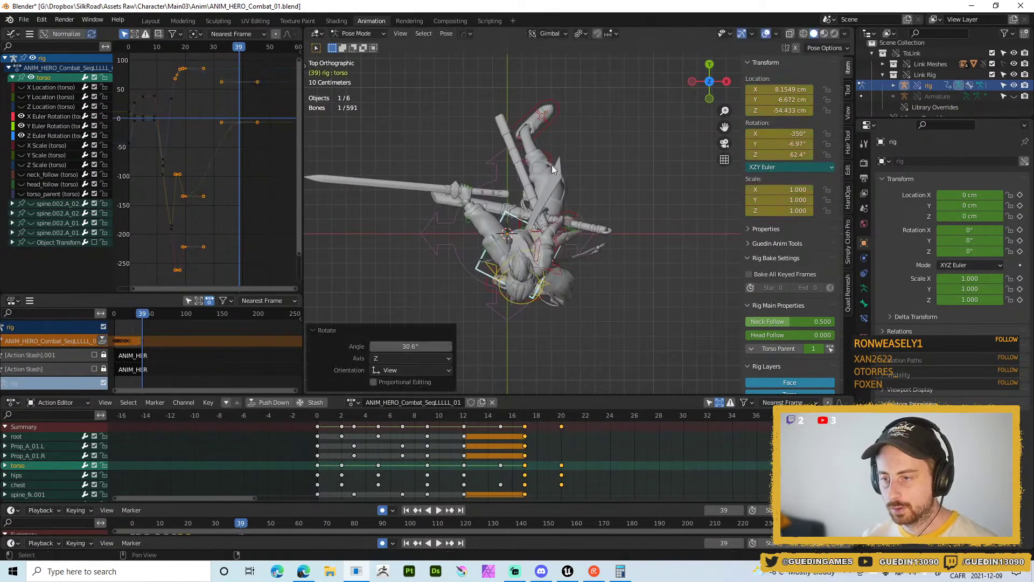
pyautogui.moveTo(586, 141); pyautogui.dragTo(495, 66, button='middle')
# - Rotate the right thigh IK control at frame 39 with a Trackball rotation to turn the front knee
pyautogui.click(494, 66)
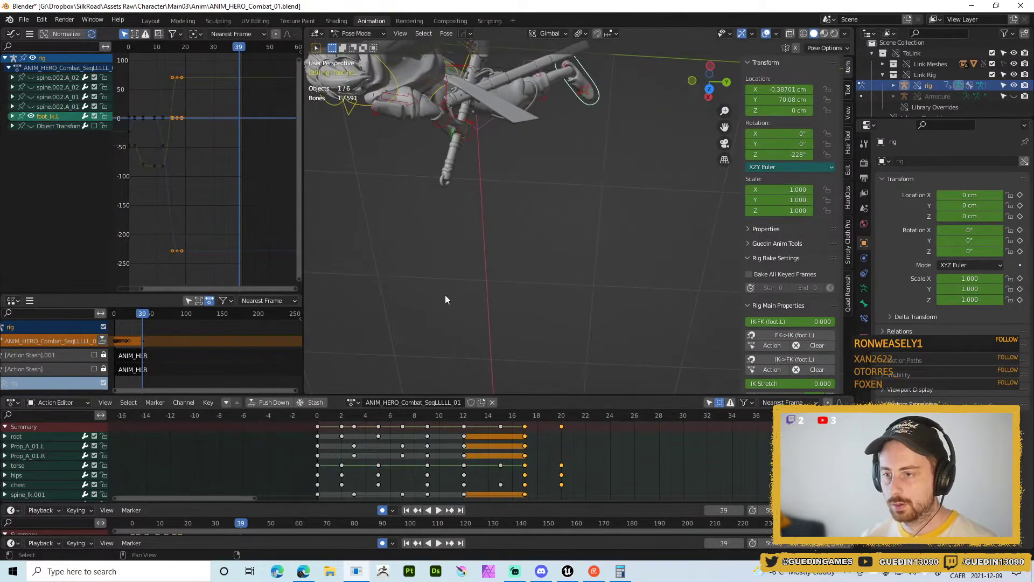
pyautogui.moveTo(445, 296); pyautogui.dragTo(615, 201, button='middle')
pyautogui.click(616, 199)
pyautogui.press('r')
pyautogui.press('r')
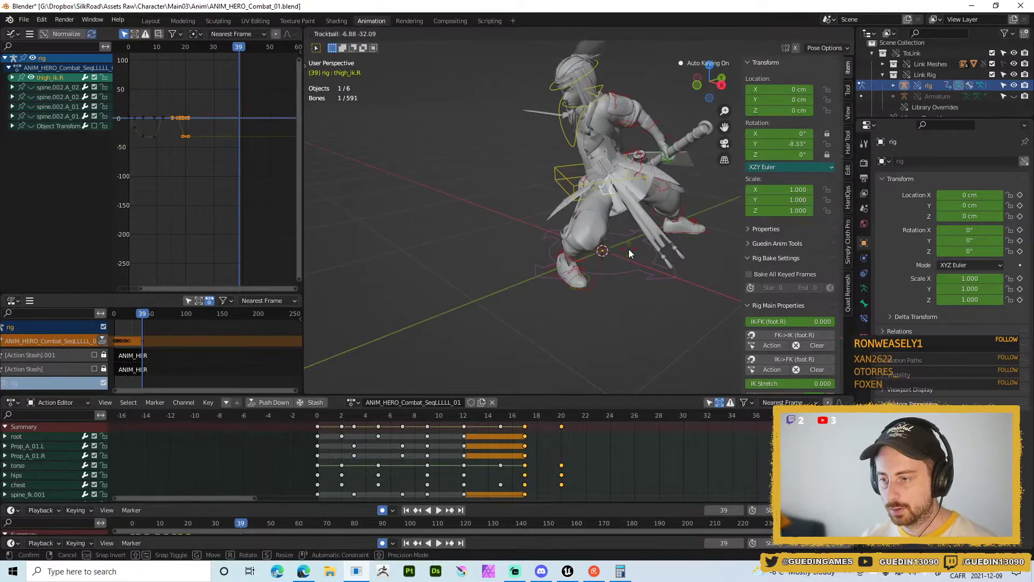
pyautogui.click(628, 249)
pyautogui.moveTo(629, 248); pyautogui.dragTo(613, 289, button='middle')
# - Rotate the right foot IK control at frame 39 by about -46.5° around its gimbal Z axis
pyautogui.click(600, 286)
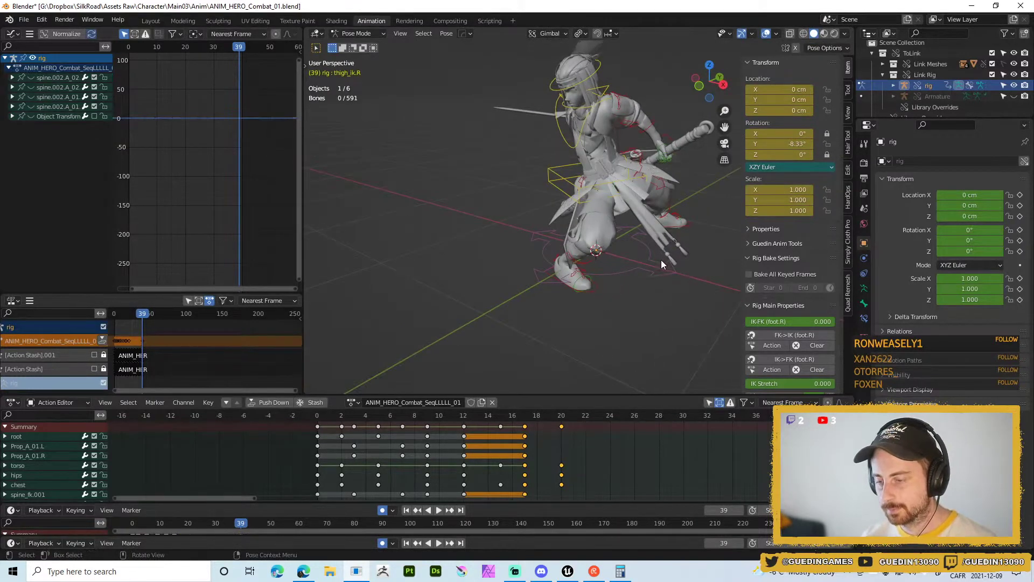
pyautogui.click(580, 273)
pyautogui.press('r')
pyautogui.click(577, 333)
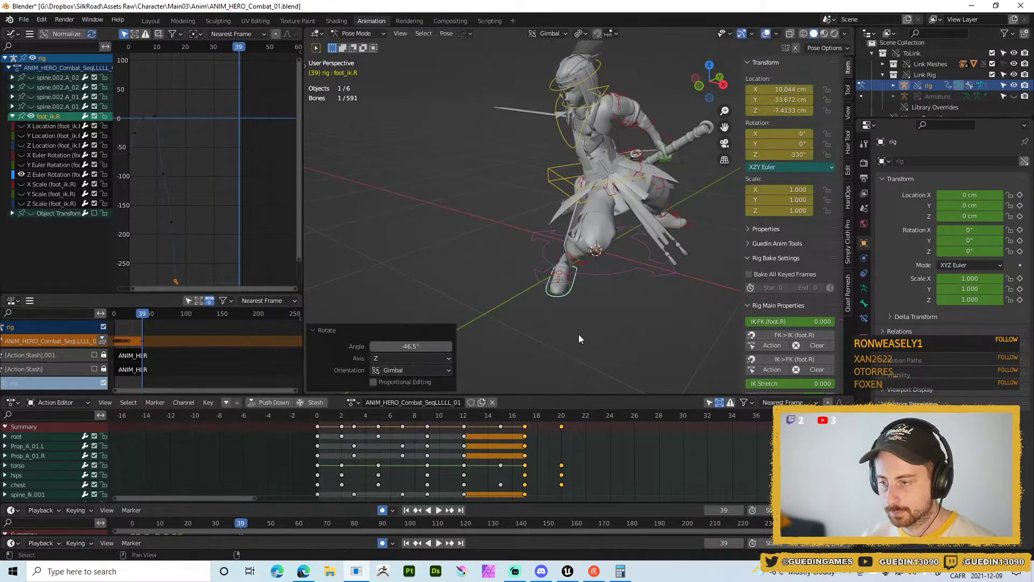
pyautogui.moveTo(578, 334); pyautogui.dragTo(609, 199, button='middle')
# - Clear the torso control's rotation at frame 39 and adjust the pose with a further rotation of the rig
pyautogui.scroll(5, 597, 235)
pyautogui.click(612, 235)
pyautogui.scroll(-4, 612, 235)
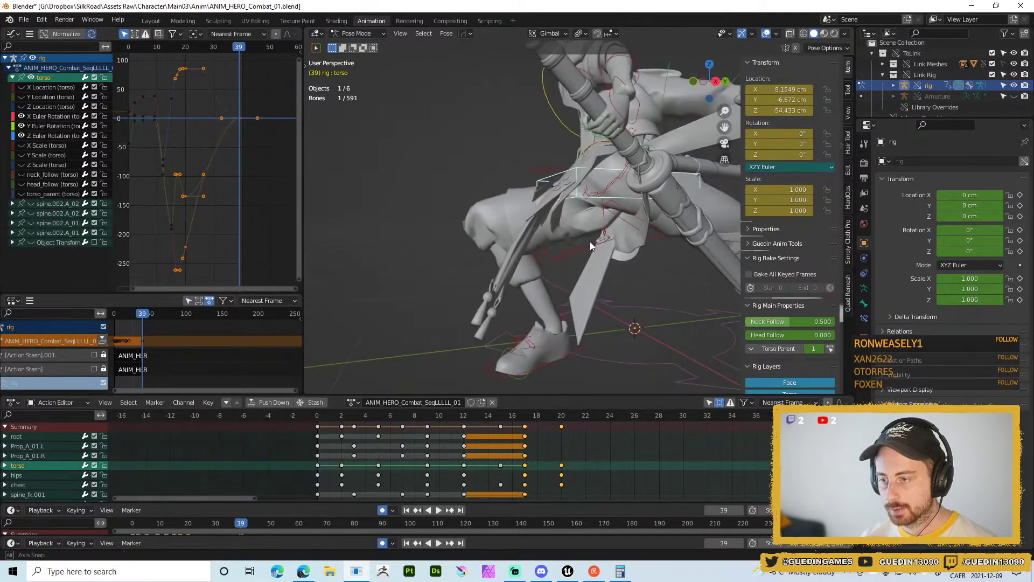
pyautogui.hotkey('alt', 'r')
pyautogui.moveTo(590, 242); pyautogui.dragTo(711, 236, button='middle')
pyautogui.moveTo(630, 235); pyautogui.dragTo(668, 275, button='middle')
pyautogui.click(573, 282)
pyautogui.click(522, 246)
pyautogui.press('r')
pyautogui.click(549, 263)
# - Move the left foot IK control at frame 39 about 31 cm in X and -62 cm in Y, keeping its height
pyautogui.click(700, 304)
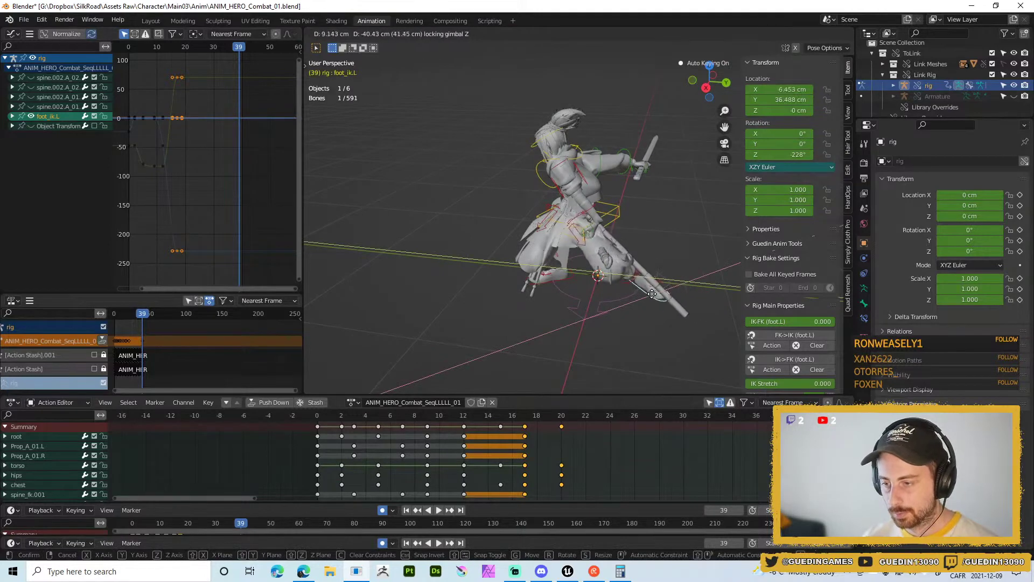
pyautogui.click(650, 287)
pyautogui.moveTo(649, 287); pyautogui.dragTo(575, 282, button='middle')
# - Show the Physics rig layer and rotate the back sword holster control about 28° in the view, refining it with Trackball
pyautogui.scroll(4, 550, 259)
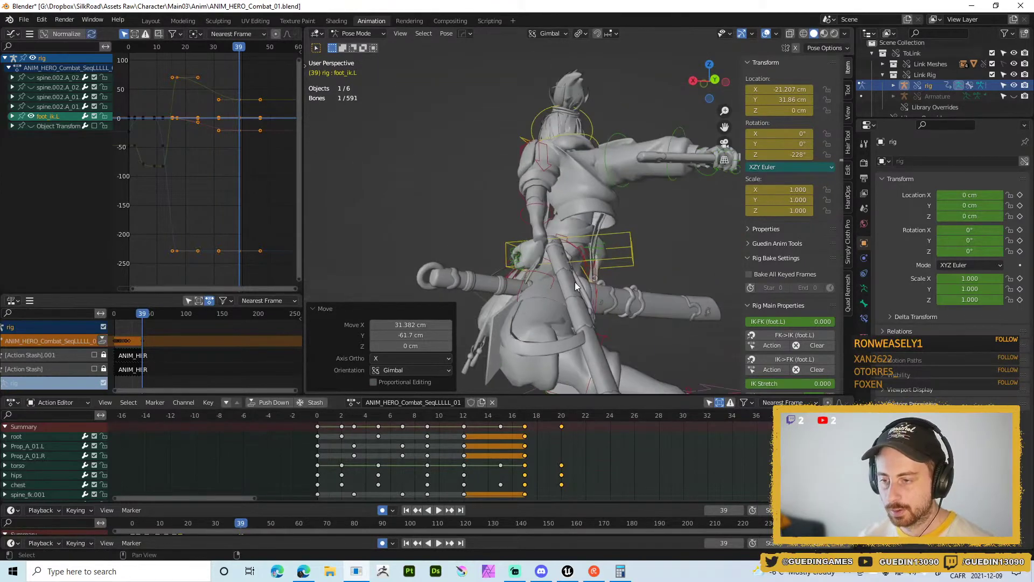
pyautogui.scroll(-8, 774, 346)
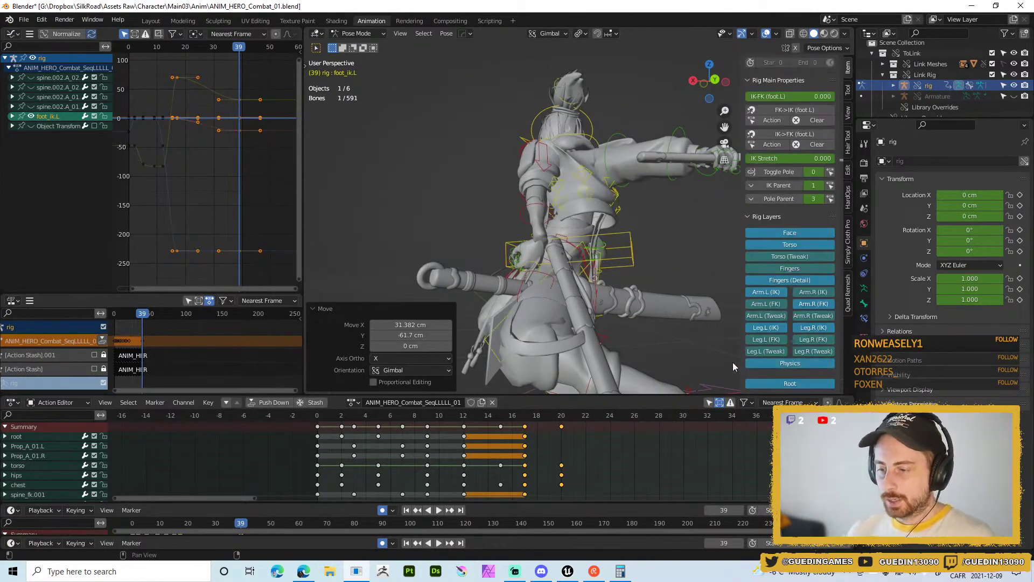
pyautogui.scroll(2, 634, 238)
pyautogui.moveTo(634, 233); pyautogui.dragTo(696, 289, button='middle')
pyautogui.click(620, 280)
pyautogui.click(697, 320)
pyautogui.press('r')
pyautogui.click(689, 312)
pyautogui.press('r')
pyautogui.press('r')
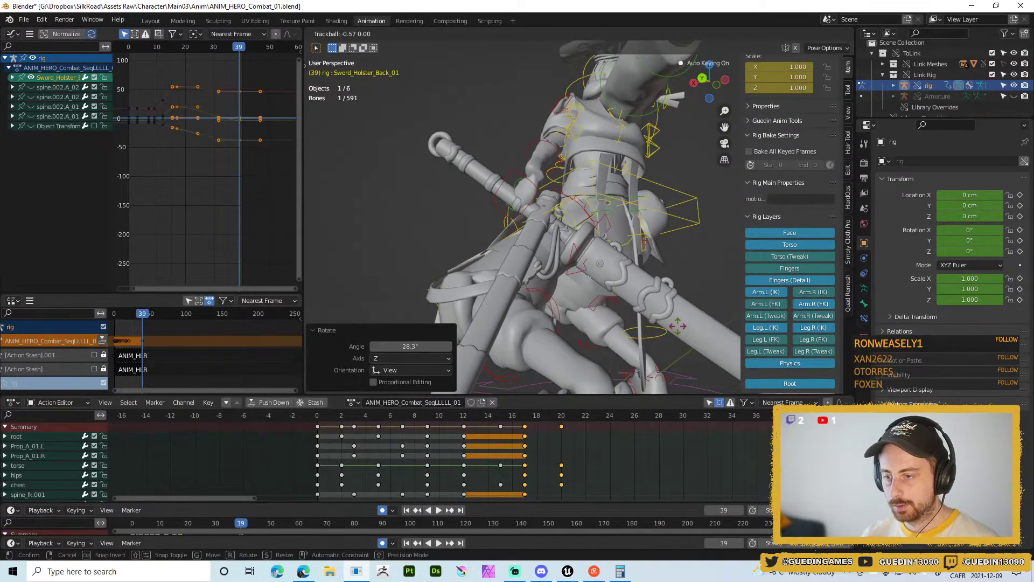
pyautogui.click(687, 318)
# - Rotate the hips control at frame 39 to adjust the pelvis orientation
pyautogui.moveTo(686, 319); pyautogui.dragTo(624, 242, button='middle')
pyautogui.click(625, 242)
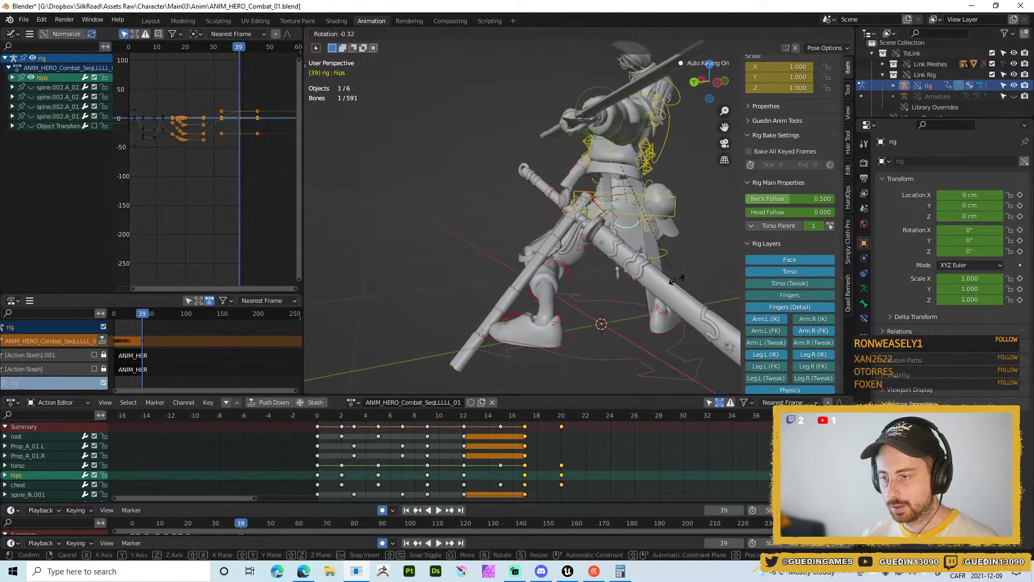
pyautogui.press('r')
pyautogui.click(650, 305)
pyautogui.moveTo(651, 305); pyautogui.dragTo(667, 173, button='middle')
# - Reset the left shoulder control and rotate it about -3° and 50° with Trackball at frame 39, and hide the physics controls
pyautogui.click(544, 186)
pyautogui.click(573, 103)
pyautogui.moveTo(573, 102); pyautogui.dragTo(608, 179, button='middle')
pyautogui.hotkey('alt', 'r')
pyautogui.press('r')
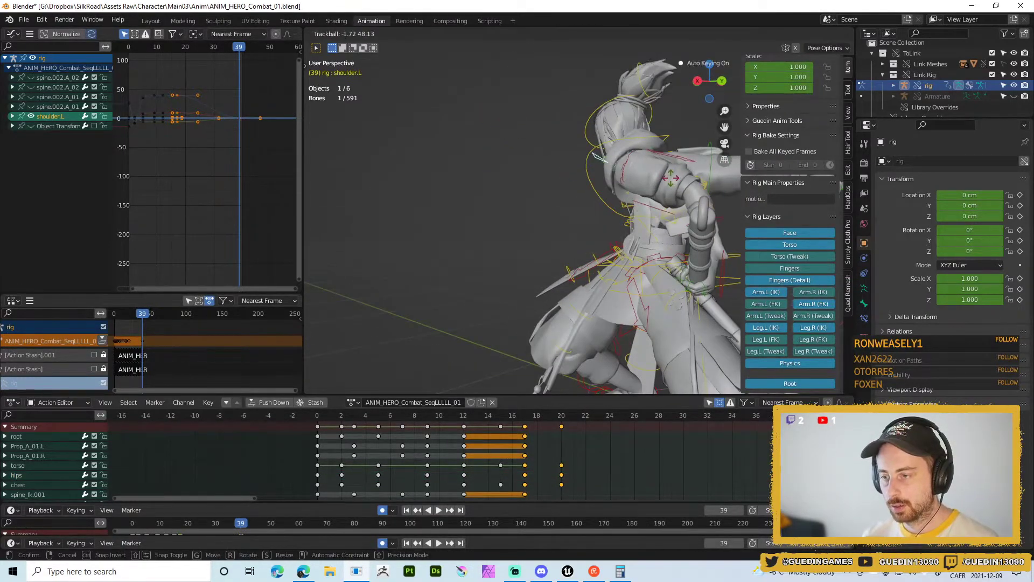
pyautogui.click(670, 178)
pyautogui.moveTo(671, 177); pyautogui.dragTo(528, 215, button='middle')
pyautogui.hotkey('shift', 'alt', 'z')
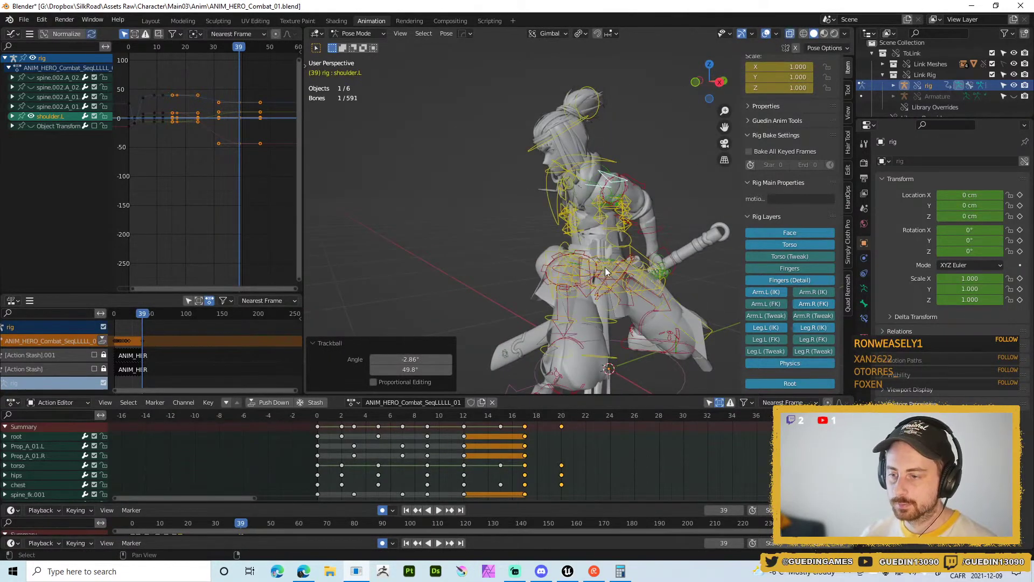
pyautogui.moveTo(635, 178); pyautogui.dragTo(619, 183, button='middle')
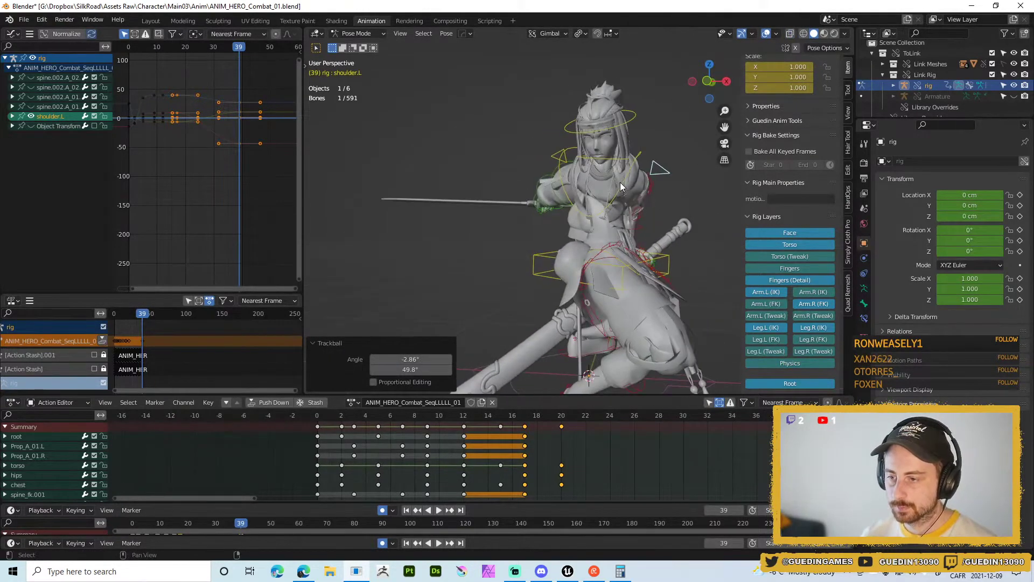
# - Reset the chest control at frame 39 and rotate it about 40° in the view, 26° and -53° with Trackball, and 8° in the view
pyautogui.click(625, 202)
pyautogui.press('r')
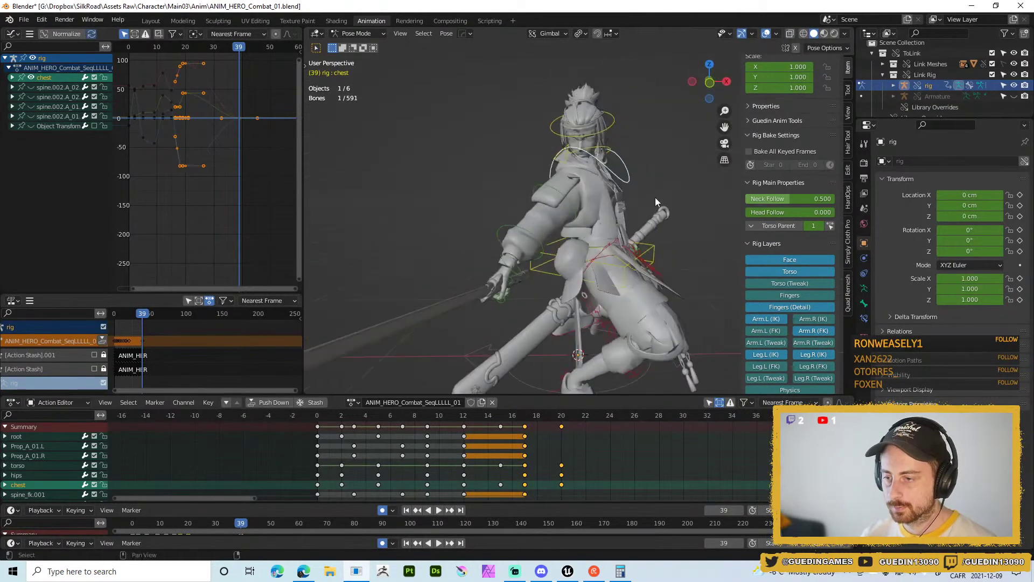
pyautogui.click(695, 271)
pyautogui.press('r')
pyautogui.press('r')
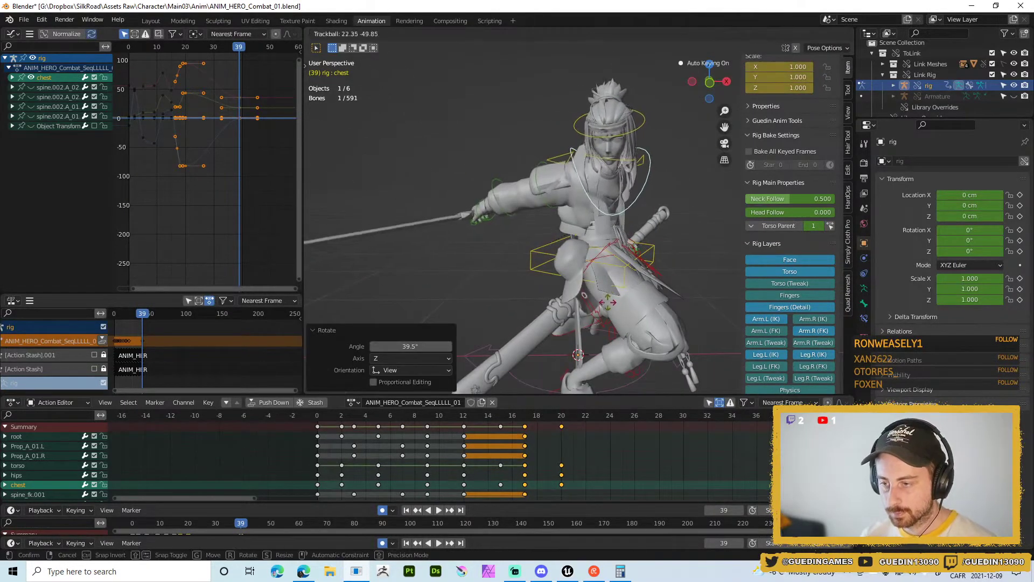
pyautogui.click(616, 302)
pyautogui.moveTo(615, 302); pyautogui.dragTo(536, 245, button='middle')
pyautogui.moveTo(583, 261); pyautogui.dragTo(696, 247, button='middle')
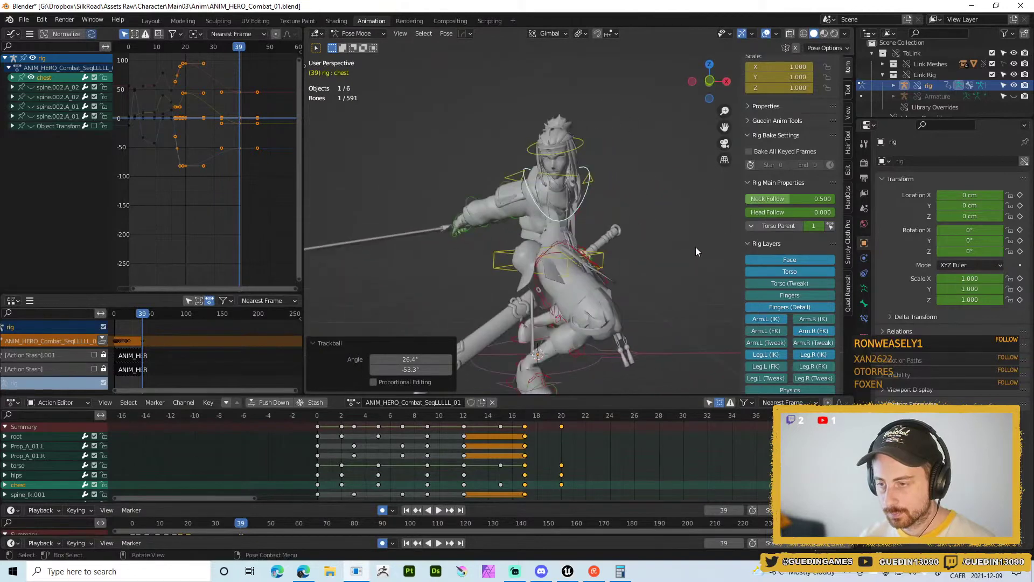
pyautogui.press('r')
pyautogui.click(697, 285)
pyautogui.moveTo(592, 226); pyautogui.dragTo(628, 400, button='middle')
# - Duplicate the frame 0 keyframes to frame 20 and play back the animation
pyautogui.scroll(-2, 520, 265)
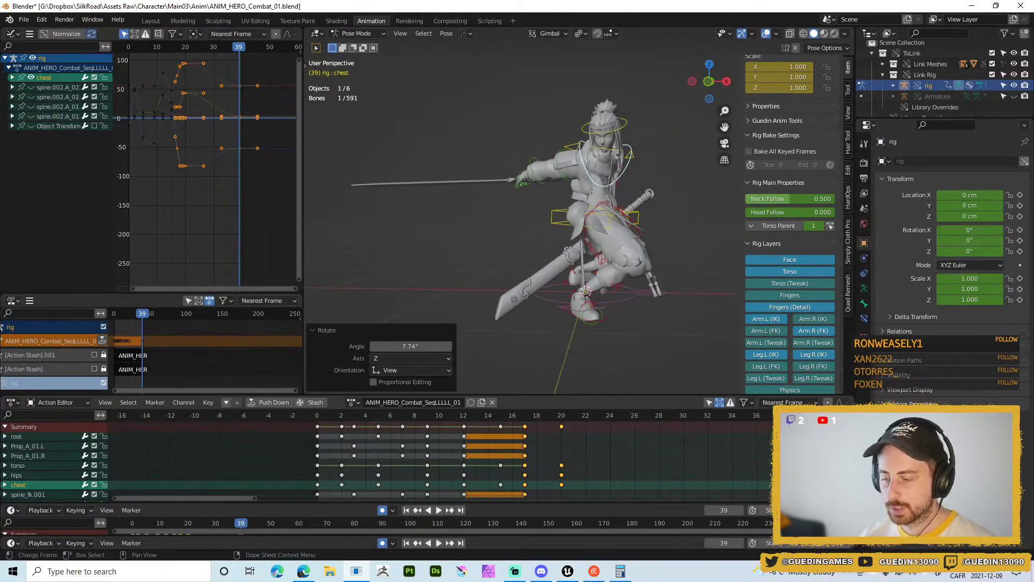
pyautogui.moveTo(335, 421); pyautogui.dragTo(291, 431)
pyautogui.hotkey('shift', 'd')
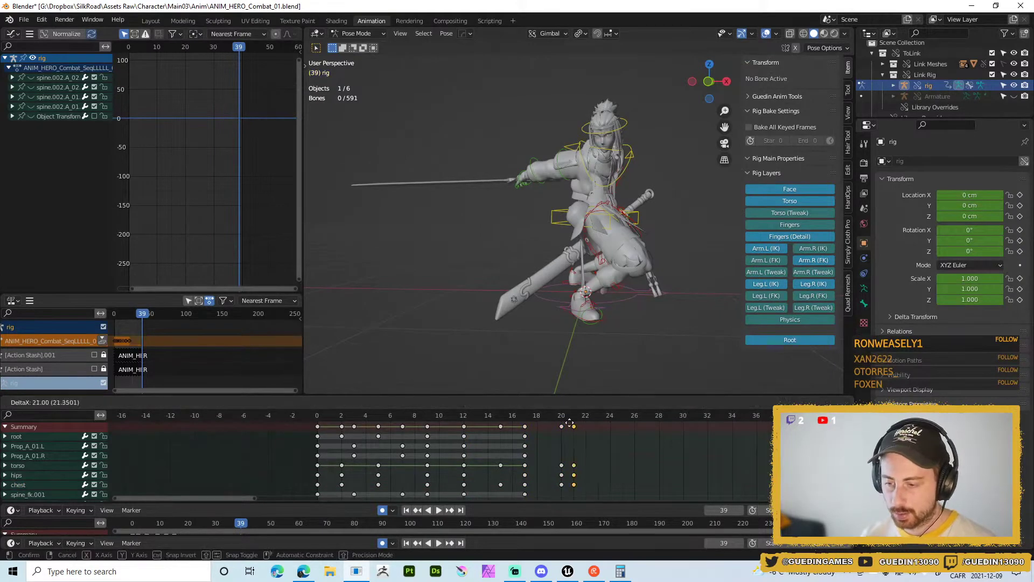
pyautogui.click(564, 428)
pyautogui.press('space')
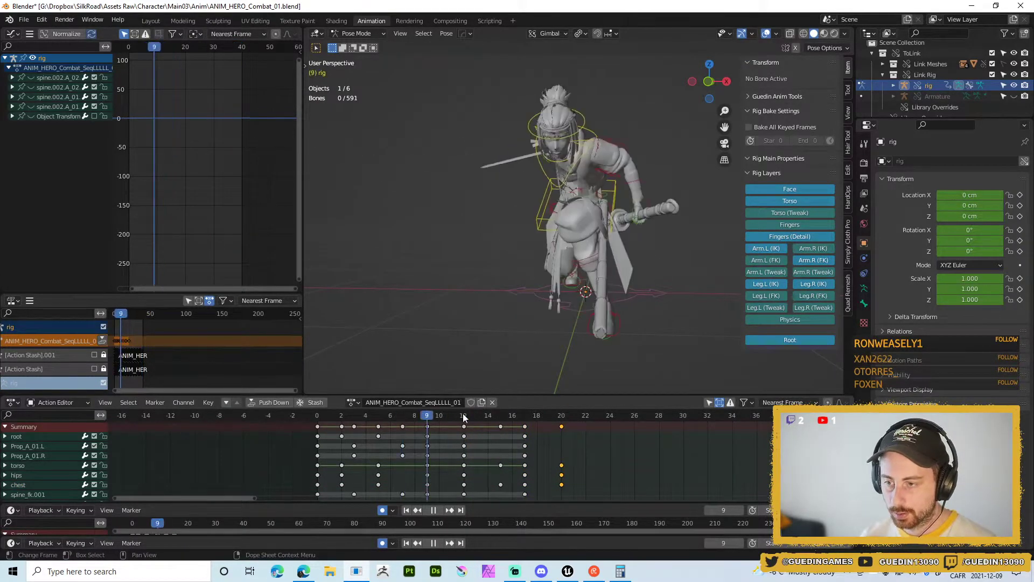
# - Play back the animation with the viewport overlays hidden and inspect the recovery pose from the side
pyautogui.moveTo(537, 415)
pyautogui.mouseDown()
pyautogui.moveTo(567, 414)
pyautogui.moveTo(554, 416)
pyautogui.mouseUp()
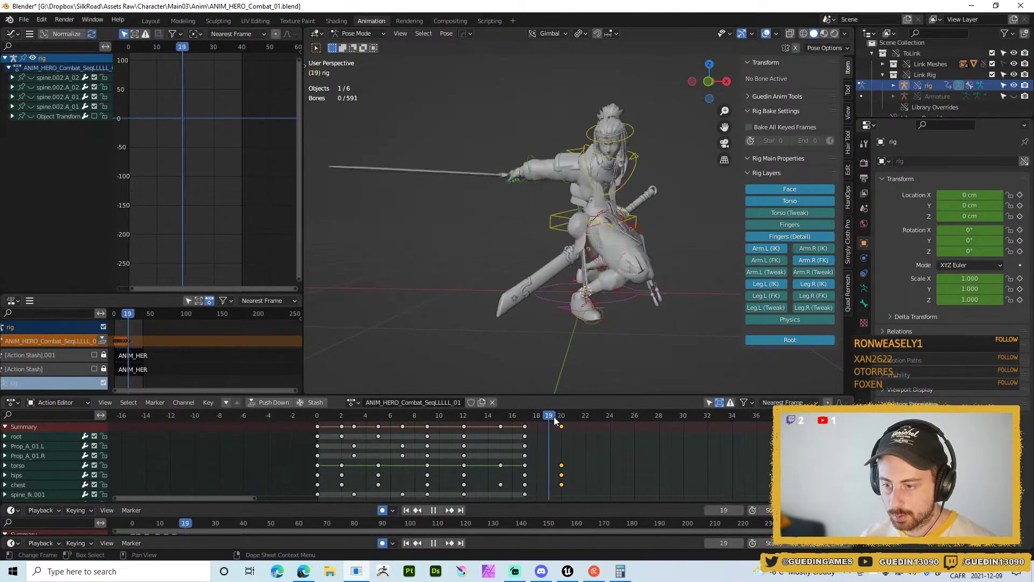
pyautogui.hotkey('shift', 'space')
pyautogui.click(675, 177)
pyautogui.hotkey('shift', 'alt', 'z')
pyautogui.moveTo(648, 256); pyautogui.dragTo(477, 248, button='middle')
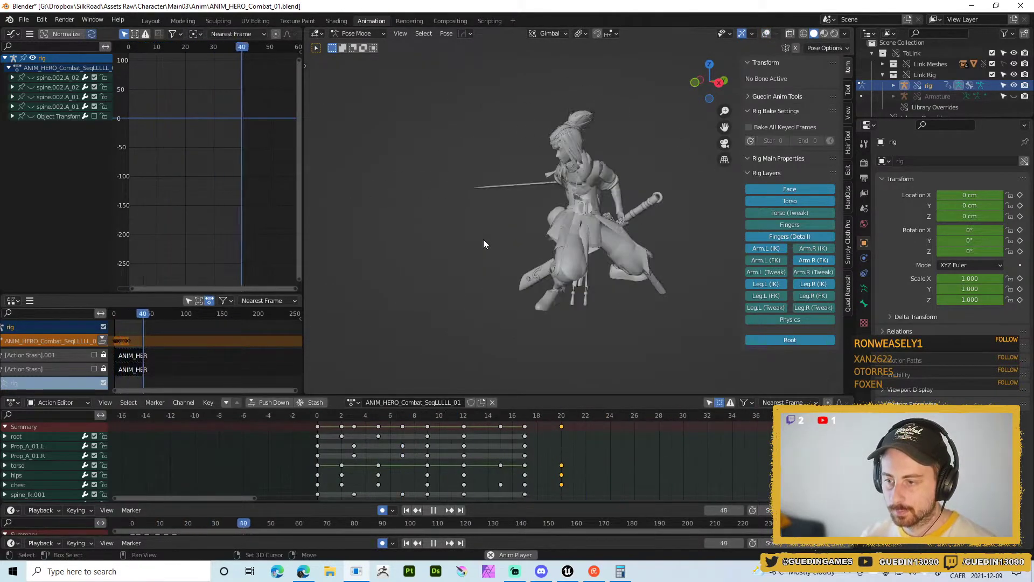
pyautogui.press('space')
pyautogui.press('space')
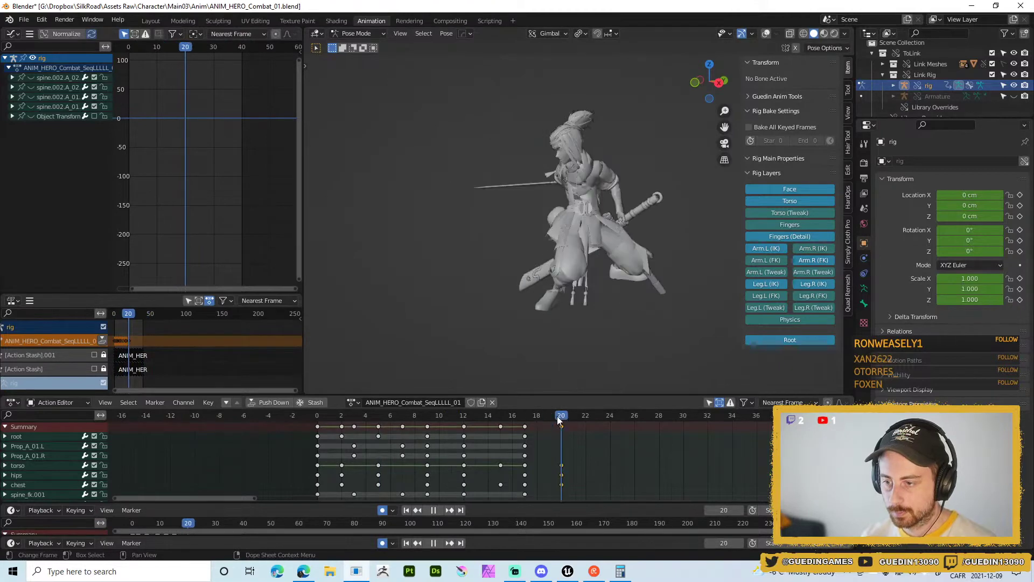
# - Move the frame 20 keyframes to frame 24 and play back the animation
pyautogui.click(562, 426)
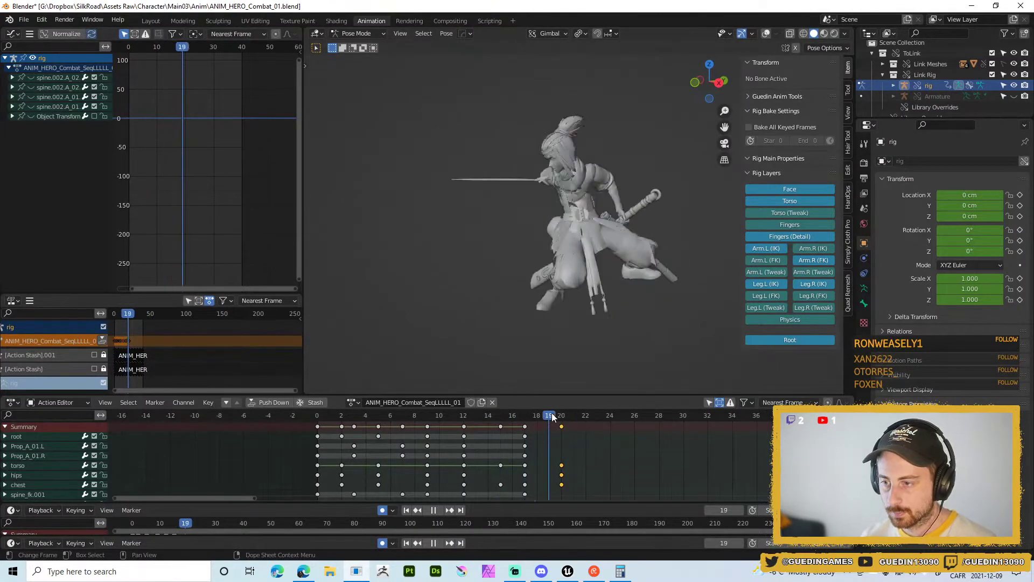
pyautogui.press('space')
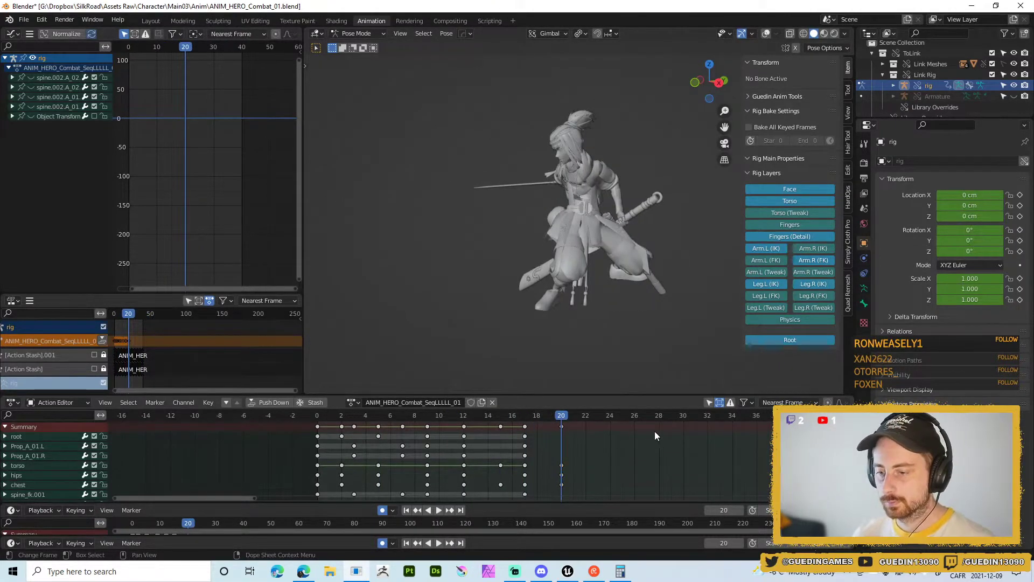
pyautogui.moveTo(556, 434); pyautogui.dragTo(607, 309)
pyautogui.press('space')
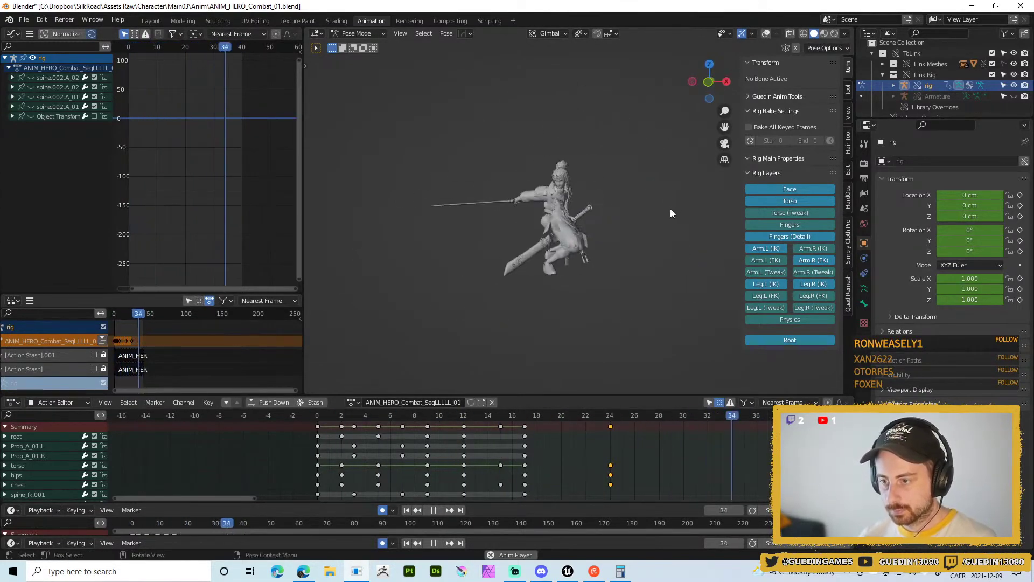
pyautogui.press('`')
pyautogui.press('space')
pyautogui.moveTo(481, 243); pyautogui.dragTo(500, 351, button='middle')
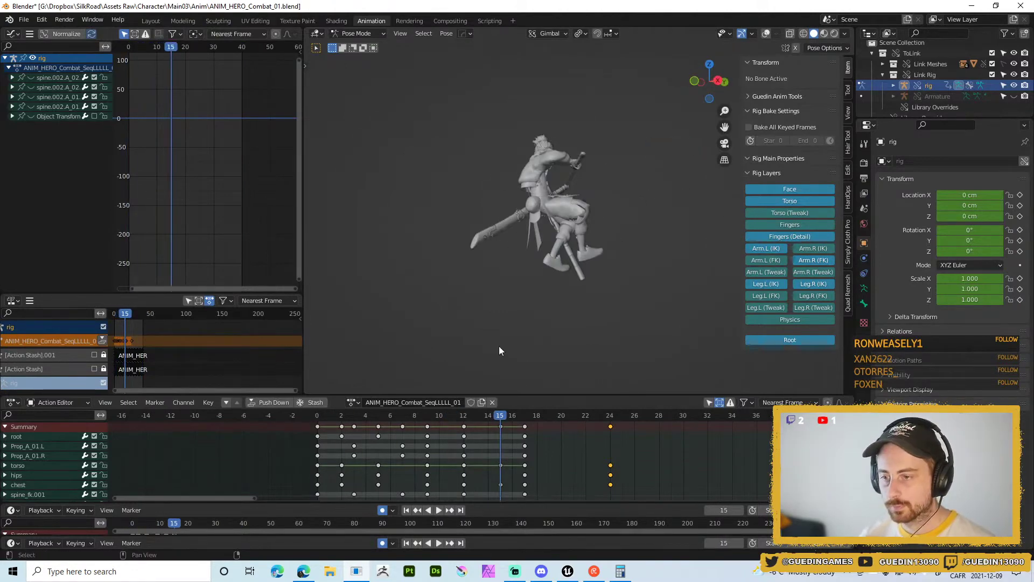
pyautogui.press('space')
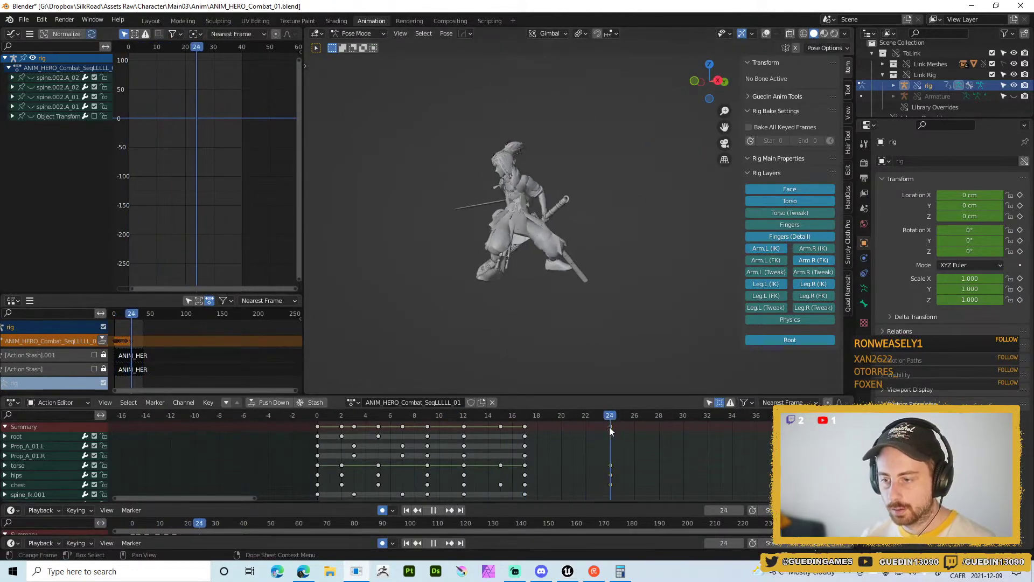
# - Rotate the hips control about -20° in the view at frame 24 and scrub through the transition
pyautogui.press('space')
pyautogui.scroll(6, 510, 308)
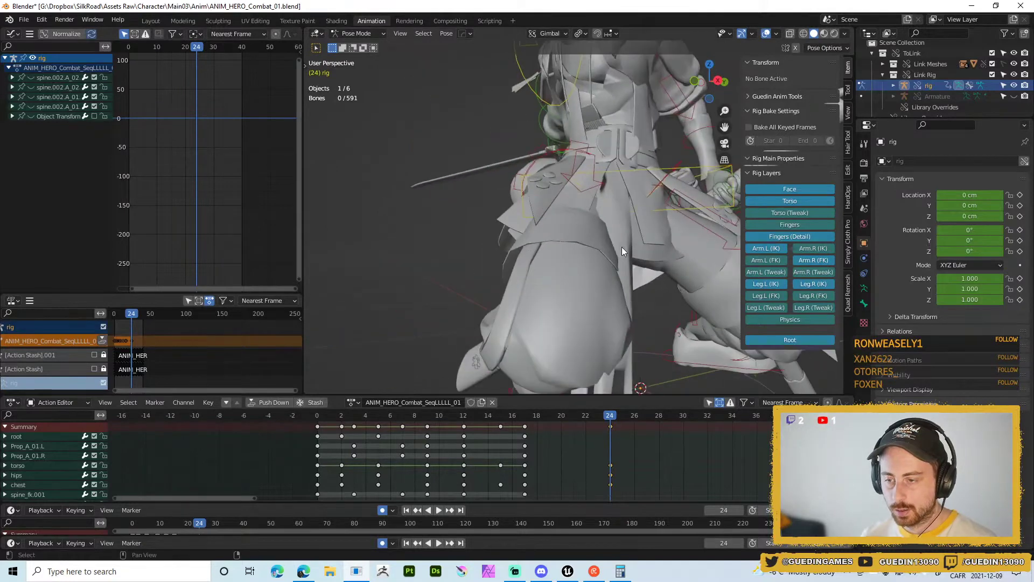
pyautogui.moveTo(650, 214); pyautogui.dragTo(661, 188, button='middle')
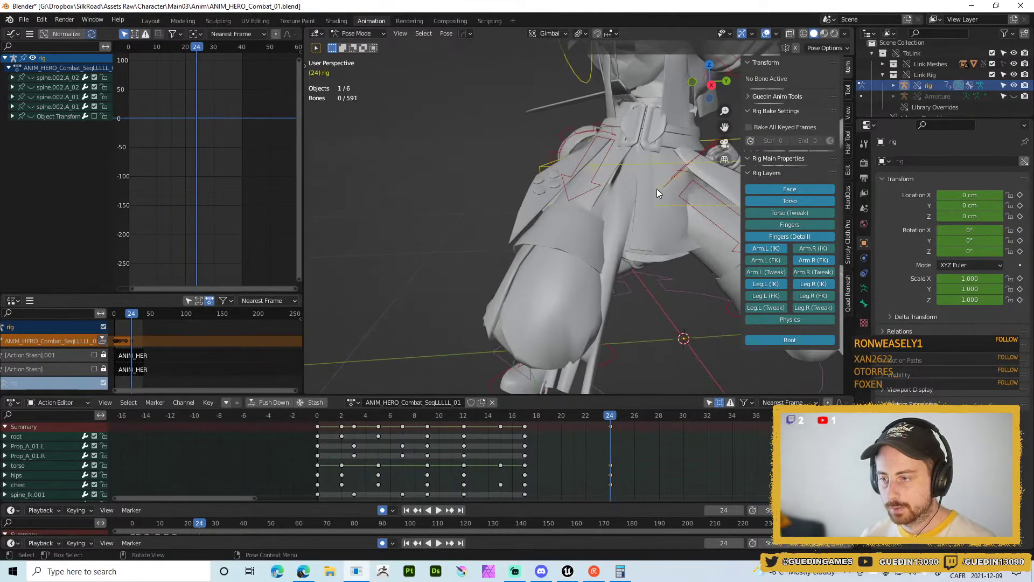
pyautogui.click(658, 193)
pyautogui.scroll(-4, 641, 226)
pyautogui.press('r')
pyautogui.click(653, 232)
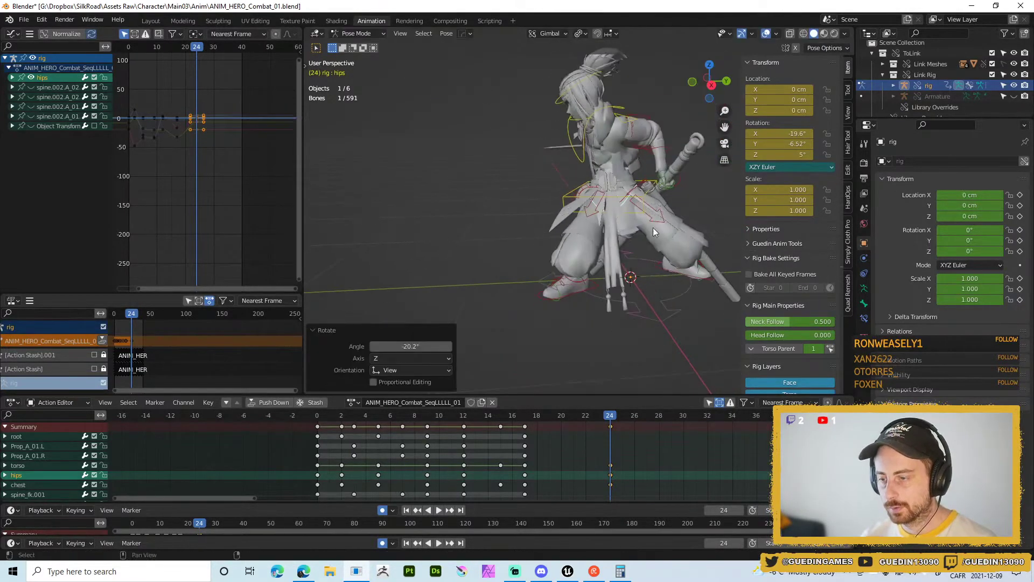
pyautogui.press('space')
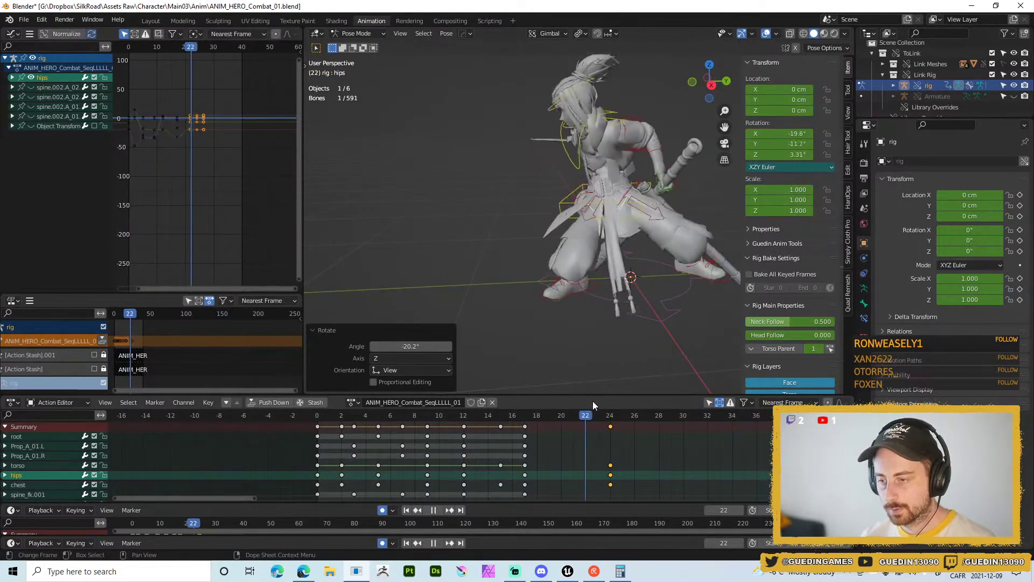
pyautogui.press('Escape')
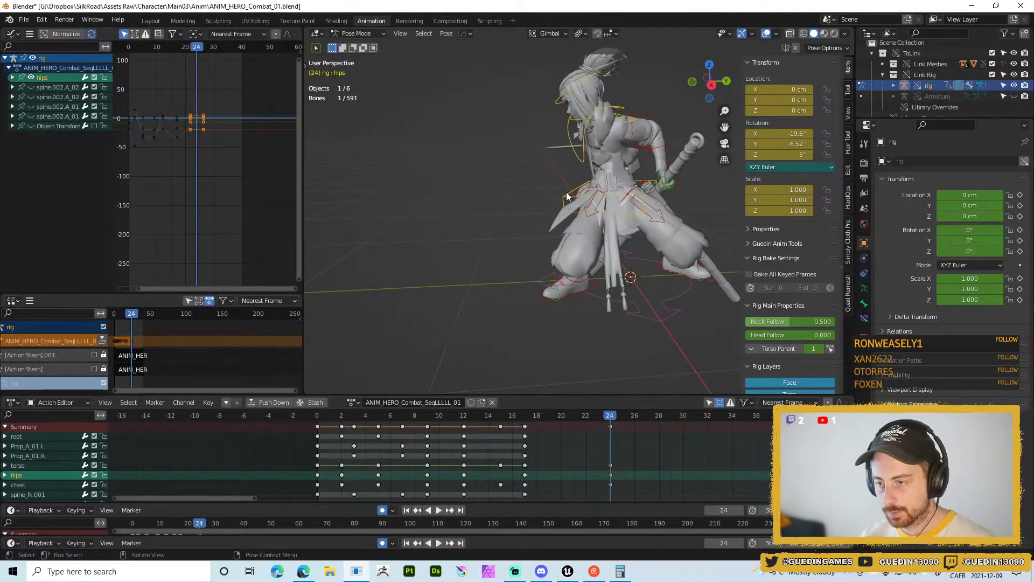
# - Move the torso control about 14.3 cm in Y and 2.3 cm in Z at frame 24, and show only the selected bones' channels
pyautogui.click(567, 192)
pyautogui.keyDown('alt'); pyautogui.moveTo(567, 192); pyautogui.dragTo(590, 240, button='middle'); pyautogui.keyUp('alt')
pyautogui.press('g')
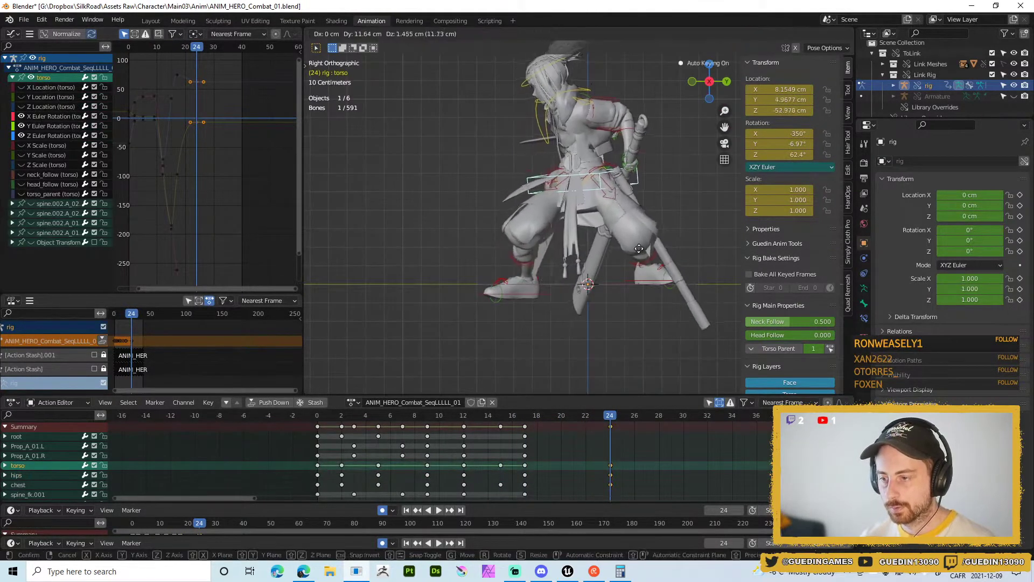
pyautogui.click(644, 258)
pyautogui.moveTo(645, 257); pyautogui.dragTo(652, 290, button='middle')
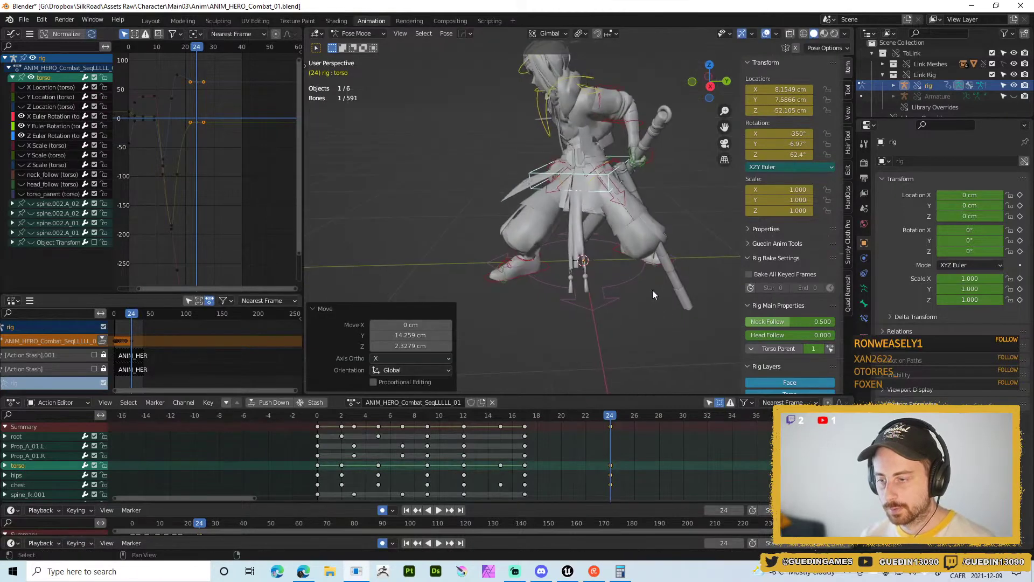
pyautogui.click(708, 402)
# - Try to copy the torso control's frame 17 keyframes to frame 24
pyautogui.click(526, 427)
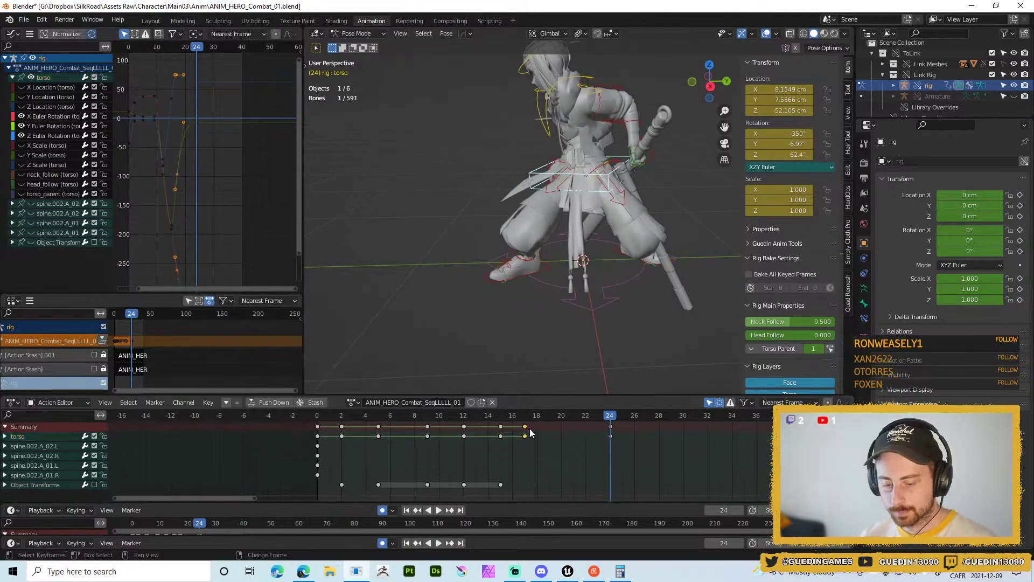
pyautogui.moveTo(530, 432); pyautogui.dragTo(604, 429)
pyautogui.click(618, 433)
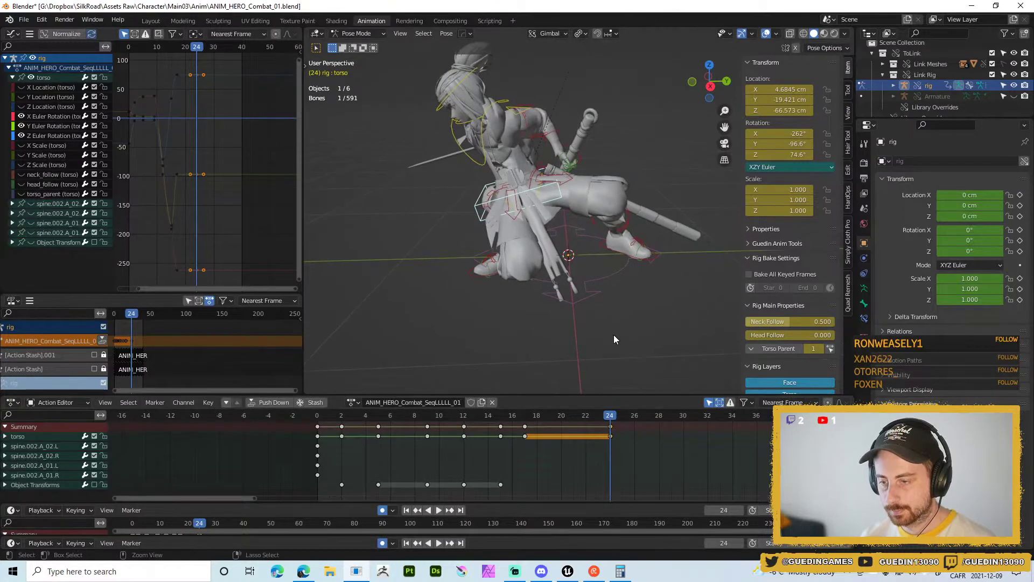
# - Duplicate the left foot IK control's frame 17 keyframes to frame 24
pyautogui.click(606, 252)
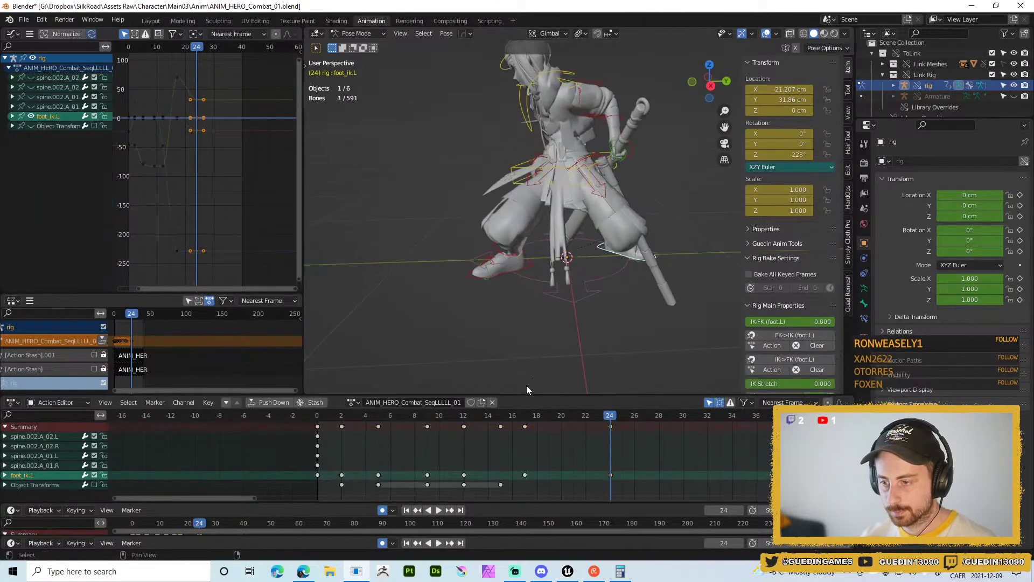
pyautogui.click(527, 428)
pyautogui.hotkey('shift', 'd')
pyautogui.click(627, 430)
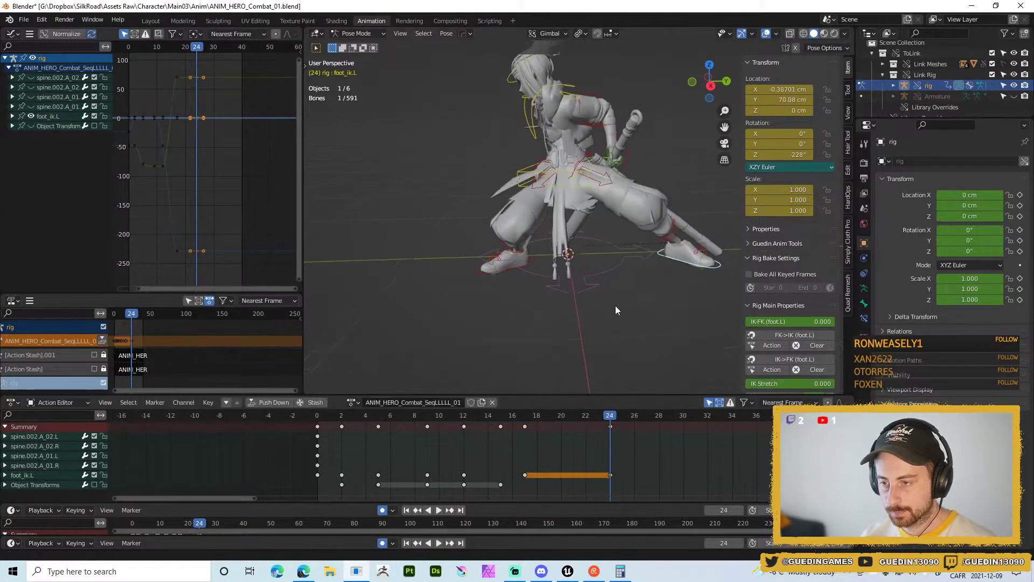
# - Play back the attack animation from several angles and examine the spin and the recovery into the final stance
pyautogui.hotkey('shift', 'space')
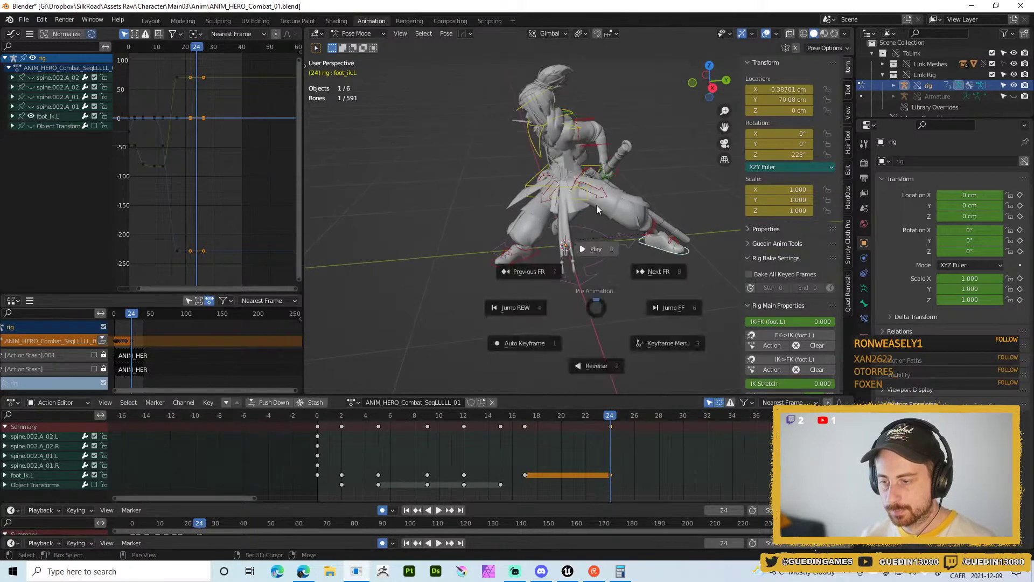
pyautogui.click(596, 206)
pyautogui.moveTo(626, 230); pyautogui.dragTo(597, 280, button='middle')
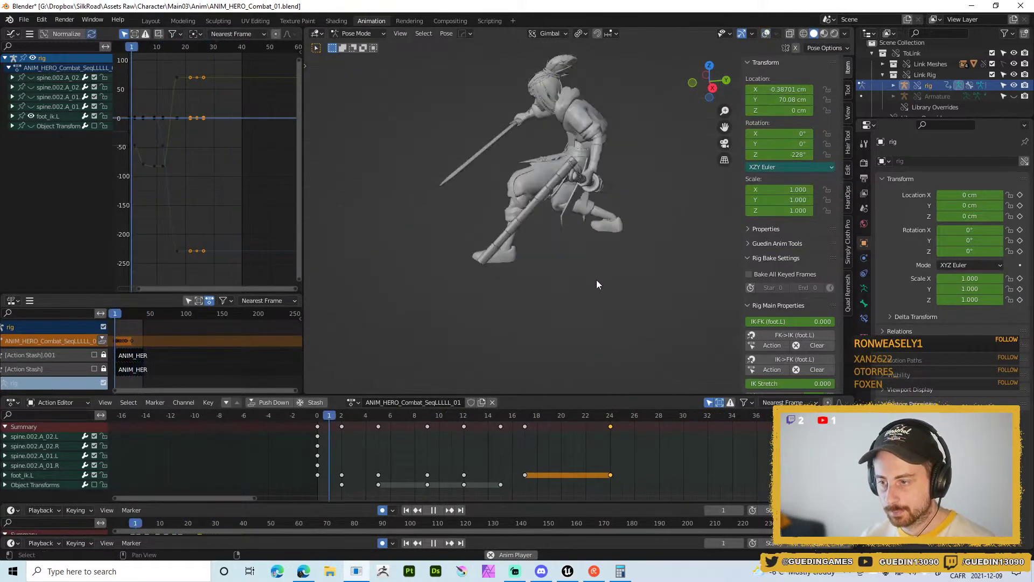
pyautogui.scroll(-4, 596, 280)
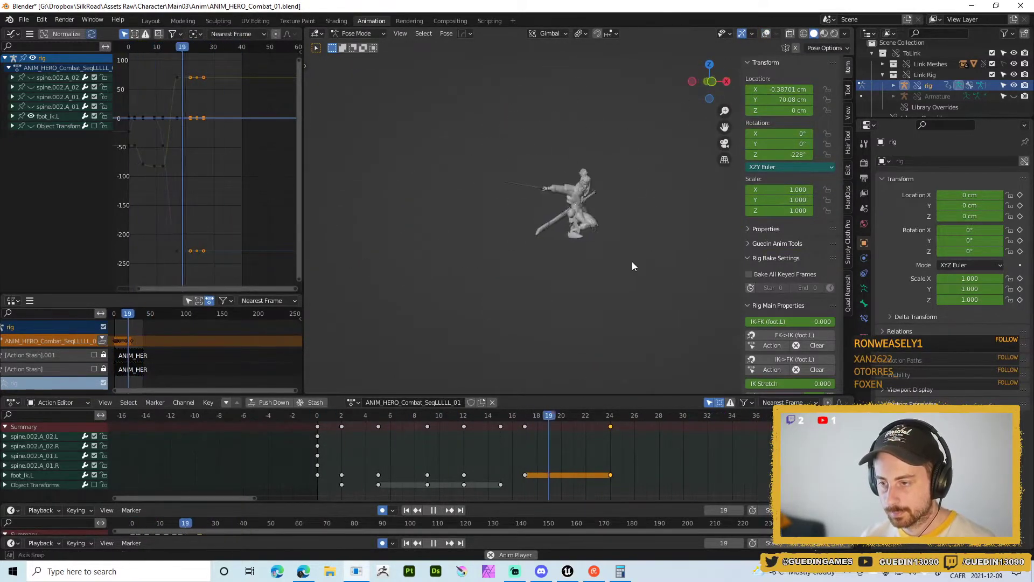
pyautogui.hotkey('shift', 'space')
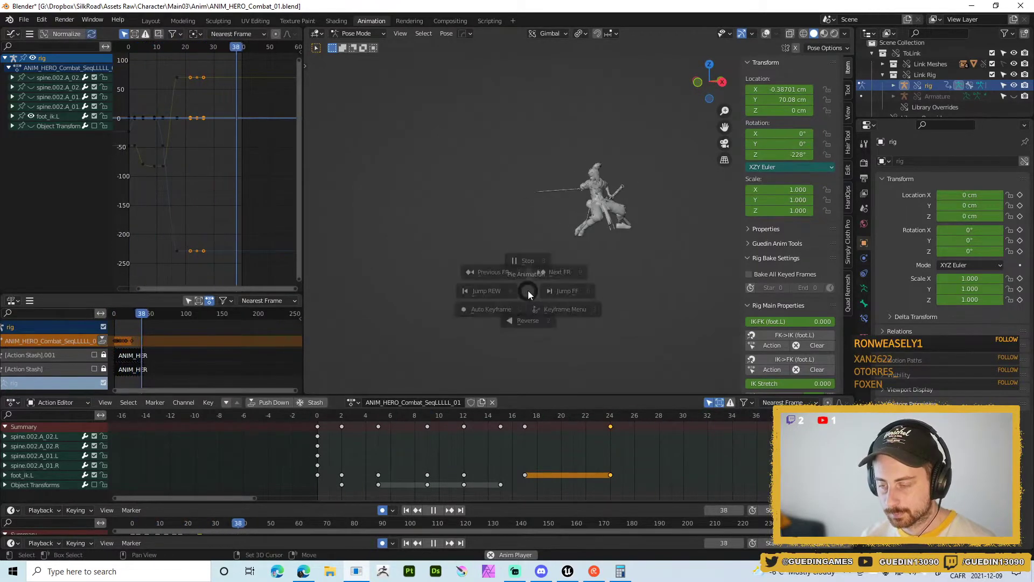
pyautogui.click(576, 261)
pyautogui.hotkey('shift', 'space')
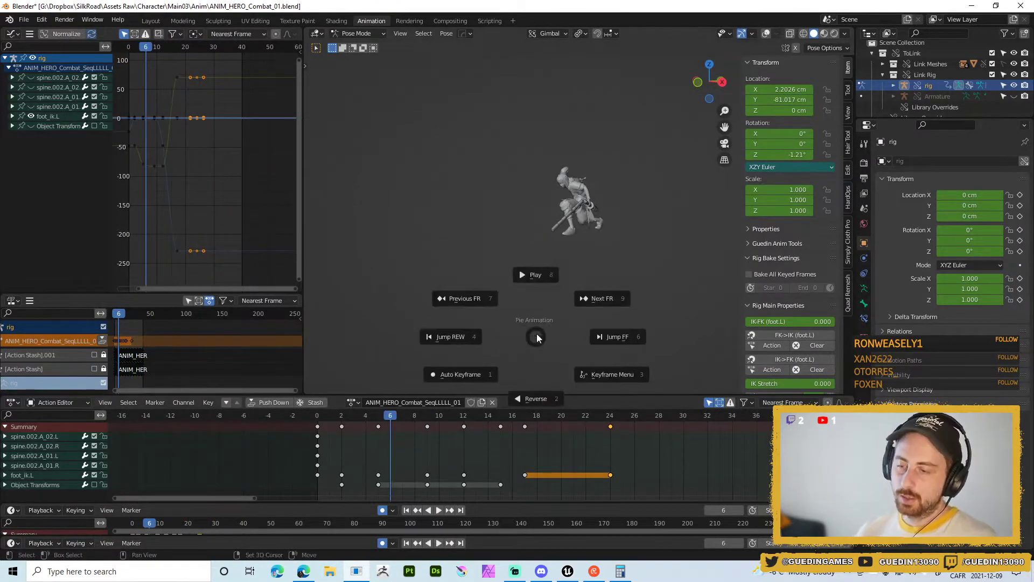
pyautogui.click(536, 288)
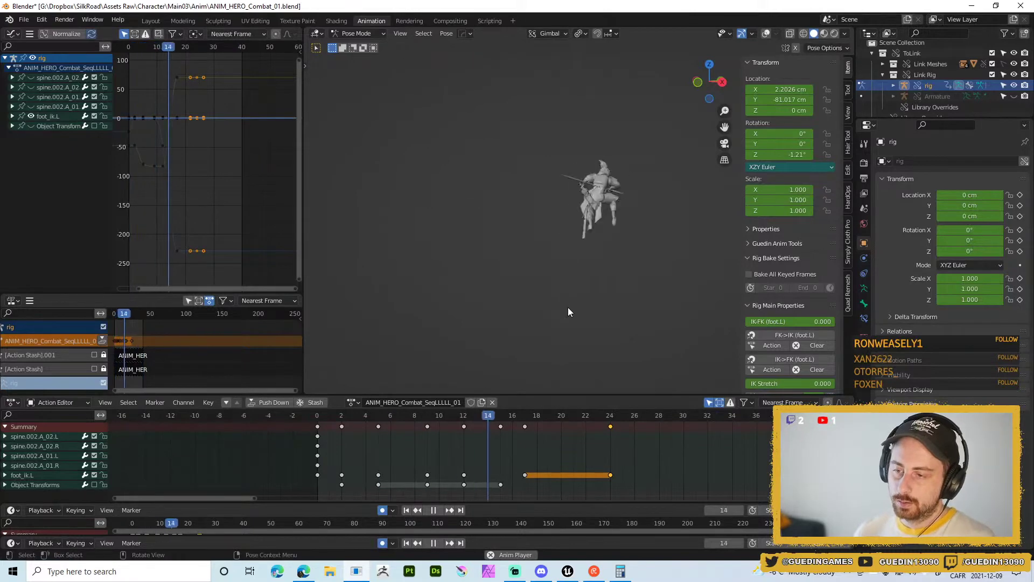
pyautogui.moveTo(613, 299); pyautogui.dragTo(505, 289, button='middle')
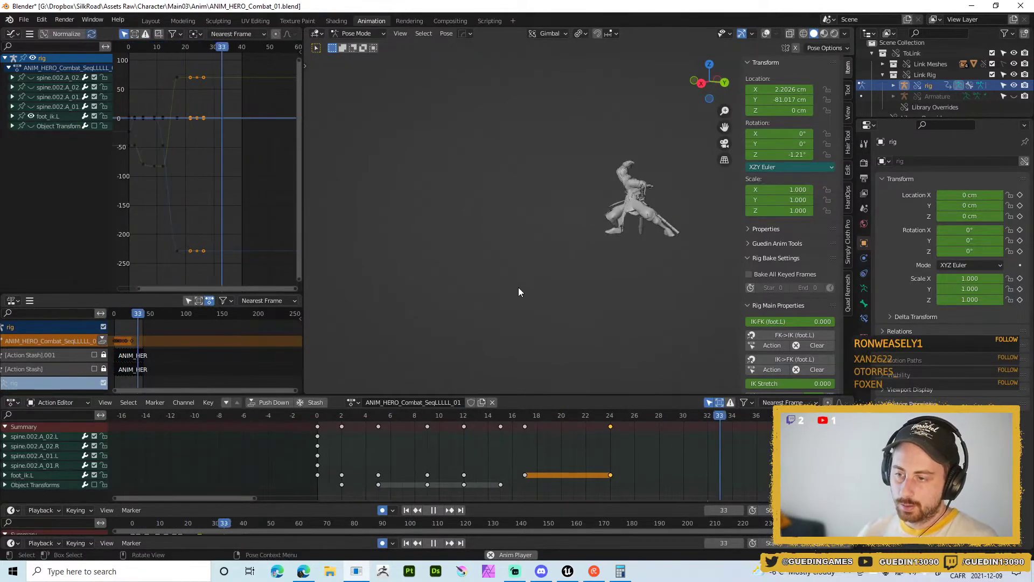
pyautogui.hotkey('shift', 'space')
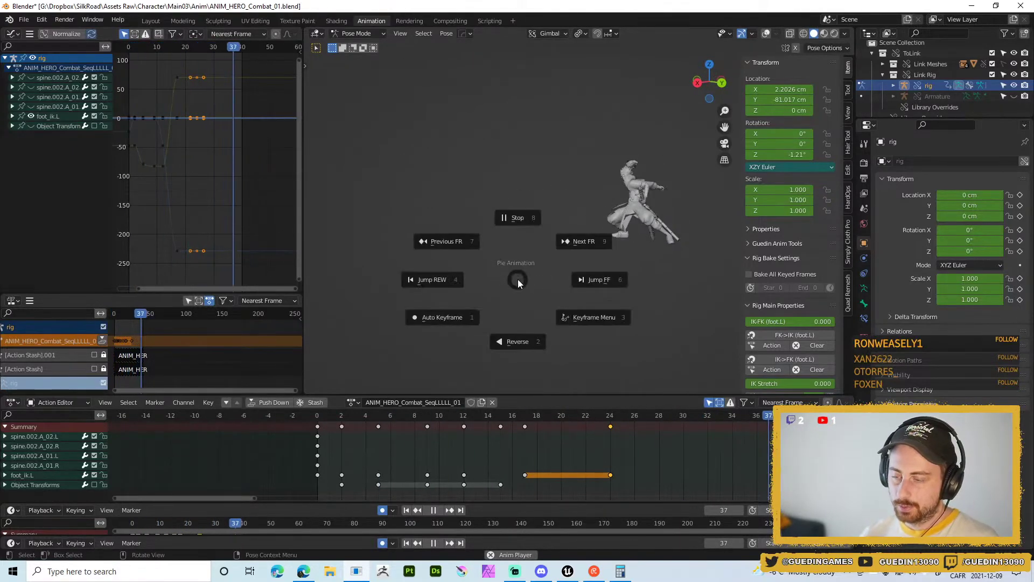
pyautogui.click(533, 220)
pyautogui.moveTo(611, 256); pyautogui.dragTo(588, 292, button='middle')
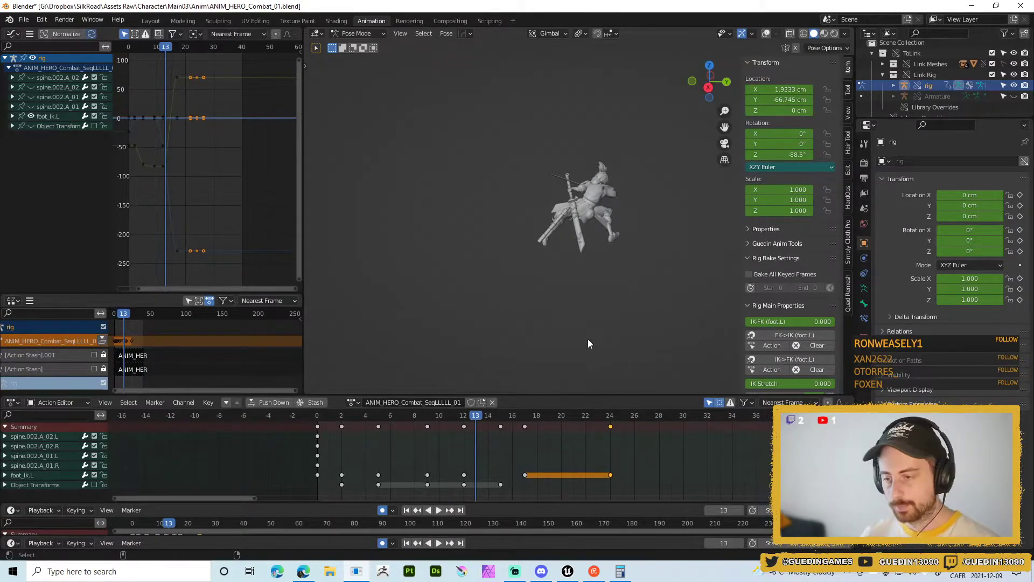
# - Show the viewport overlays again and save the file
pyautogui.hotkey('alt', 'shift', 'z')
pyautogui.scroll(2, 589, 285)
pyautogui.hotkey('ctrl', 's')
# - Rotate the right thigh IK control with Trackball at frame 12 to adjust the knee direction
pyautogui.click(595, 224)
pyautogui.scroll(2, 608, 295)
pyautogui.moveTo(608, 295); pyautogui.dragTo(439, 333, button='middle')
pyautogui.click(464, 422)
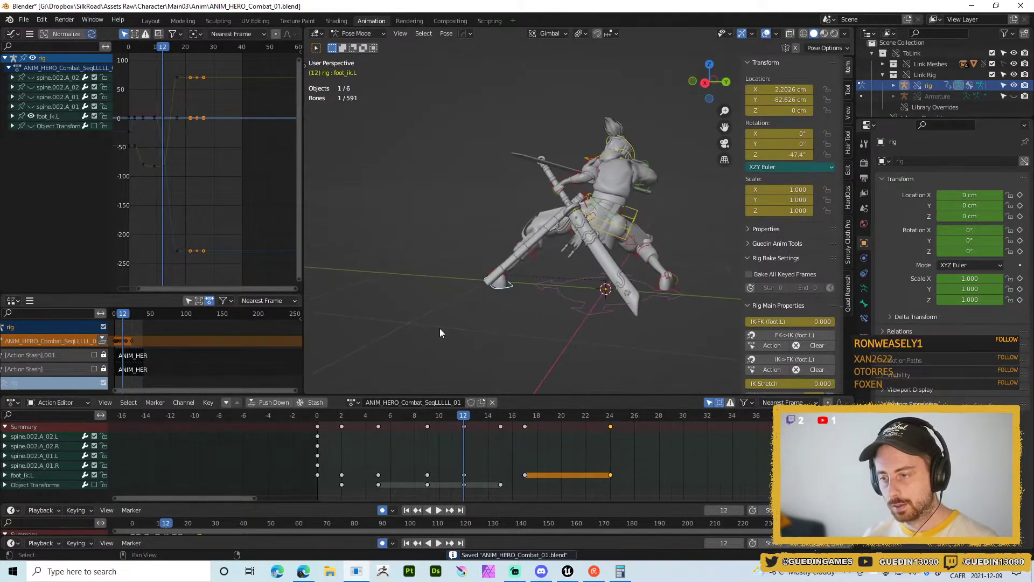
pyautogui.click(679, 341)
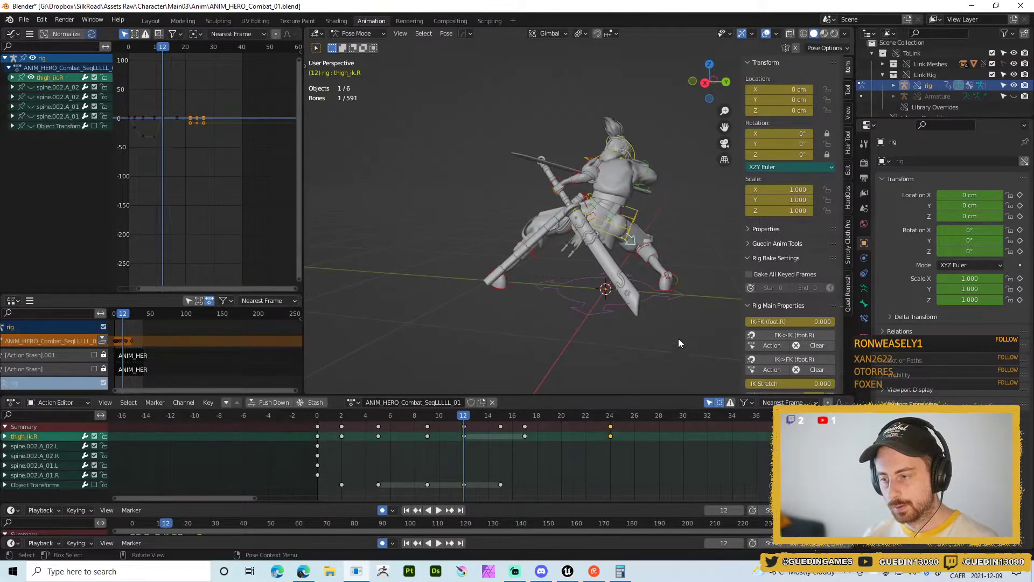
pyautogui.press('r')
pyautogui.press('r')
pyautogui.moveTo(630, 240)
pyautogui.mouseDown(button='middle')
pyautogui.moveTo(501, 252)
pyautogui.moveTo(536, 300)
pyautogui.moveTo(649, 243)
pyautogui.mouseUp(button='middle')
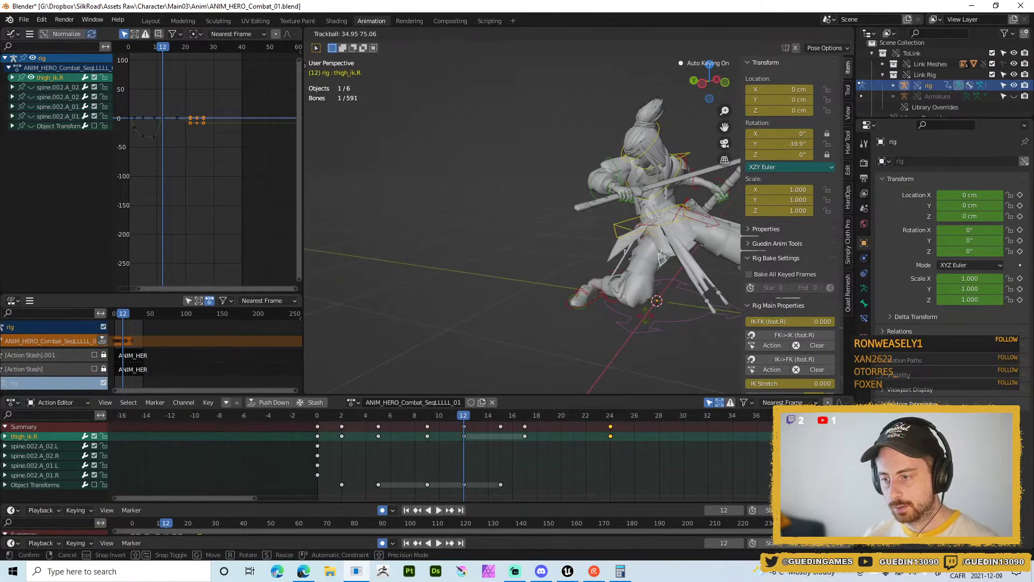
pyautogui.click(629, 299)
# - Move the object transforms keyframe from frame 15 to frame 17 and scrub through the motion
pyautogui.moveTo(629, 299); pyautogui.dragTo(515, 390, button='middle')
pyautogui.moveTo(499, 419); pyautogui.dragTo(538, 432)
pyautogui.press('space')
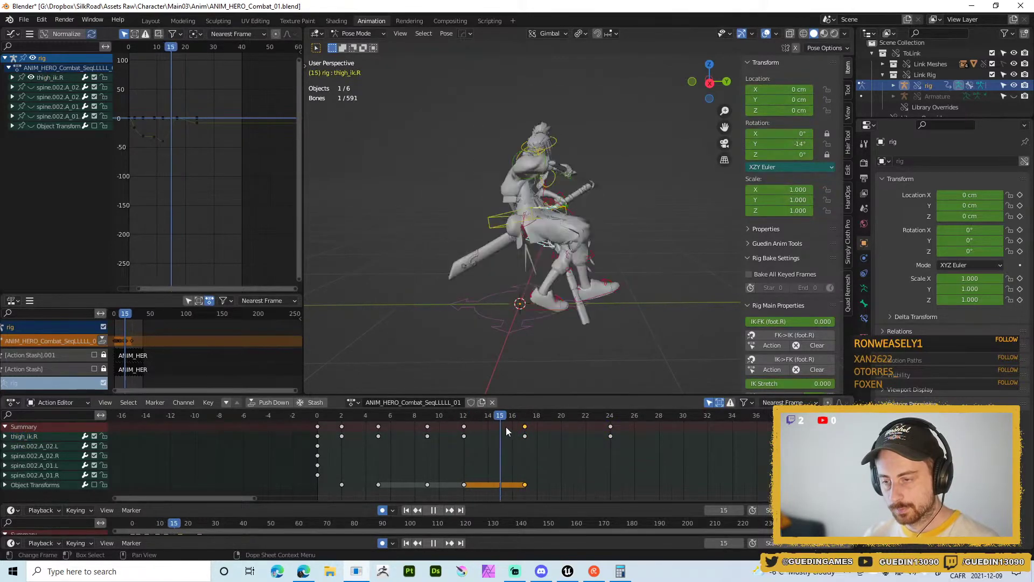
pyautogui.press('space')
# - Rotate the right thigh IK control at frame 17 with two Trackball rotations, the second about 12.6° and -25.2°, and scrub through the motion
pyautogui.moveTo(573, 426); pyautogui.dragTo(525, 434)
pyautogui.moveTo(515, 319); pyautogui.dragTo(587, 323, button='middle')
pyautogui.press('r')
pyautogui.press('r')
pyautogui.click(464, 302)
pyautogui.press('r')
pyautogui.press('r')
pyautogui.click(579, 311)
pyautogui.press('space')
pyautogui.press('space')
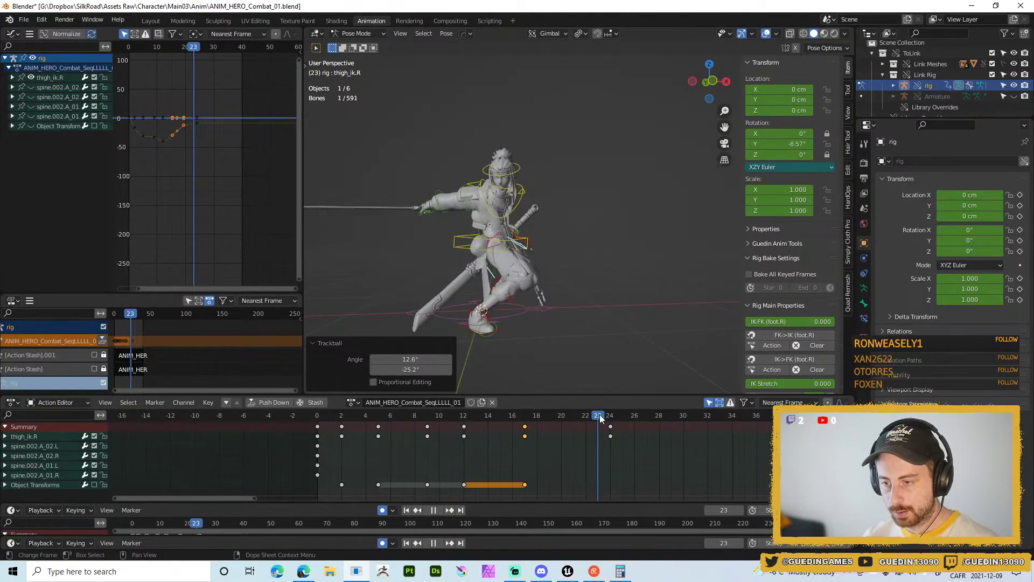
# - Rotate the right thigh IK control about 16° and 12.6° with Trackball at frame 24
pyautogui.moveTo(484, 302); pyautogui.dragTo(458, 297, button='middle')
pyautogui.press('r')
pyautogui.press('r')
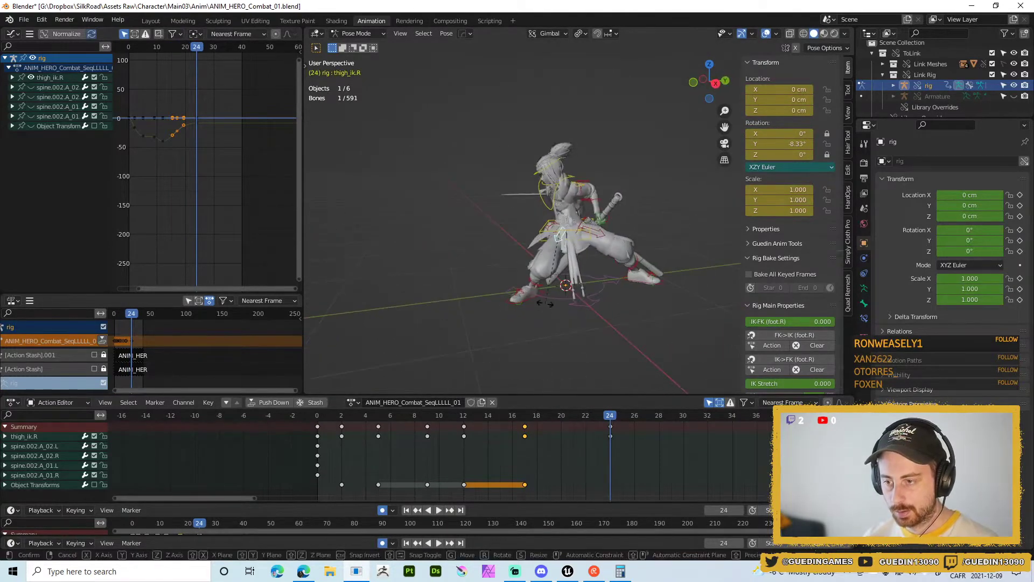
pyautogui.click(557, 318)
pyautogui.moveTo(557, 318); pyautogui.dragTo(576, 293, button='middle')
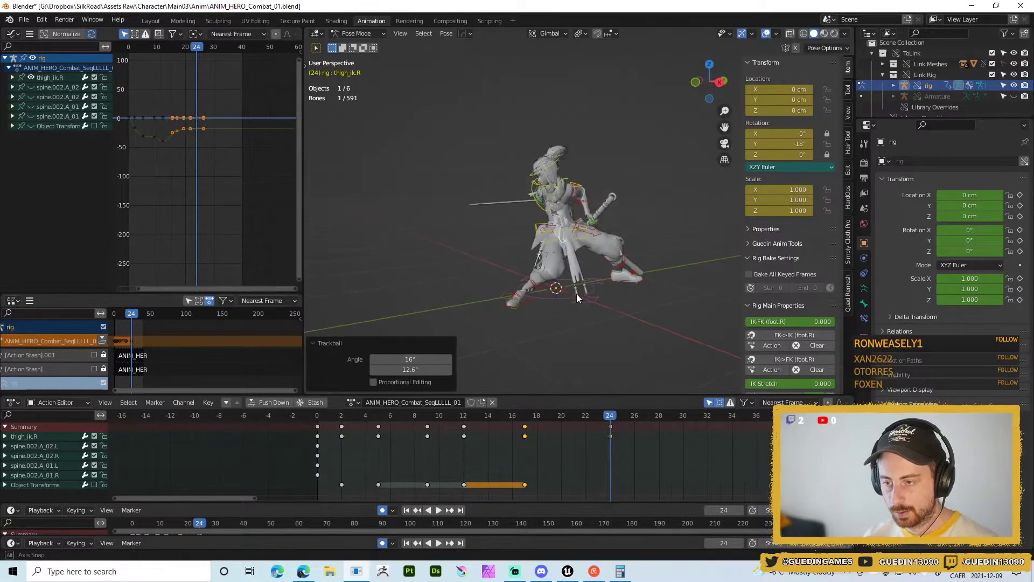
# - Play back the attack animation with the overlays hidden and examine the leg motion from another angle
pyautogui.press('space')
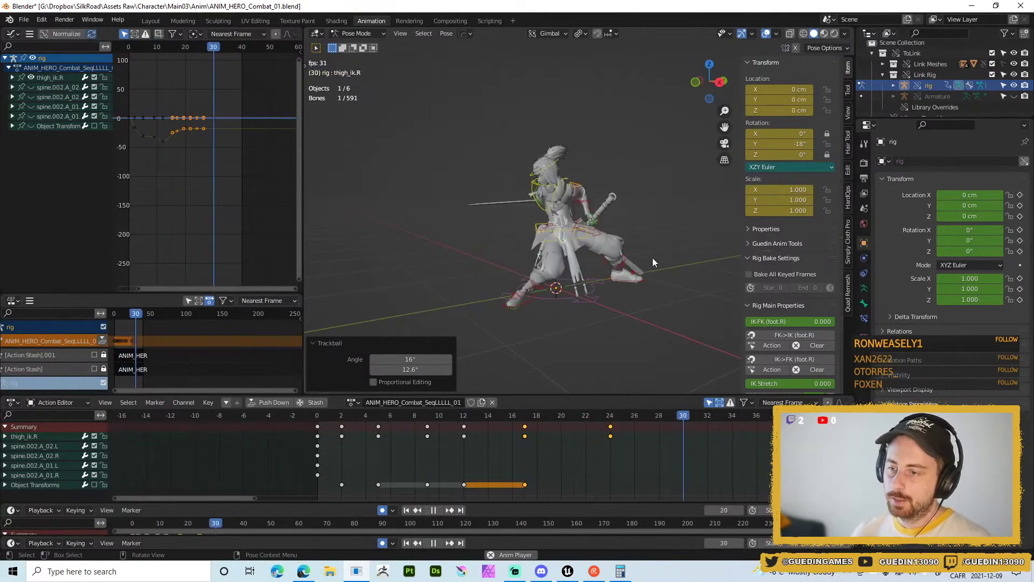
pyautogui.moveTo(652, 258); pyautogui.dragTo(674, 250, button='middle')
pyautogui.hotkey('alt', 'shift', 'z')
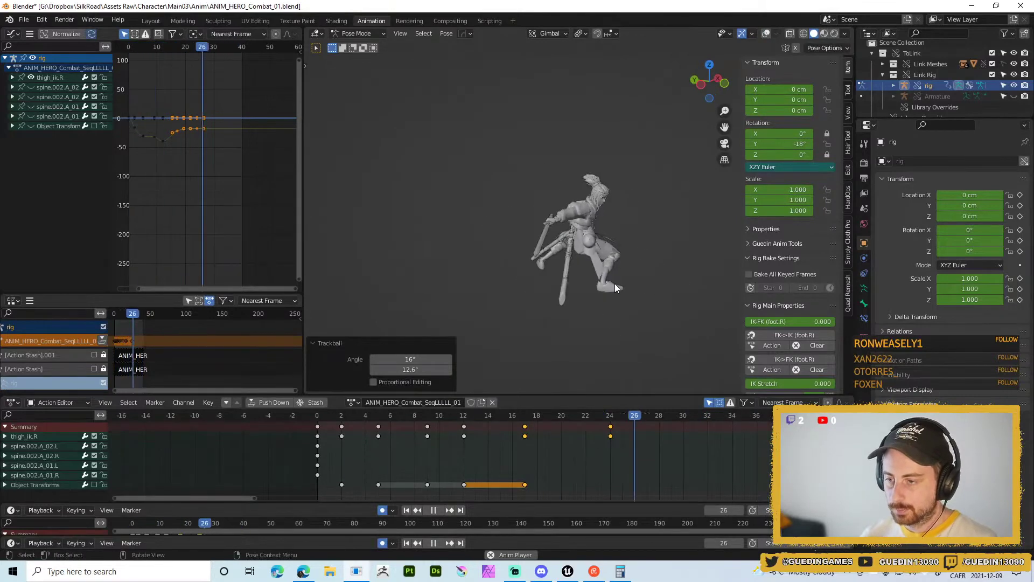
pyautogui.hotkey('shift', 'space')
pyautogui.click(616, 223)
pyautogui.press('space')
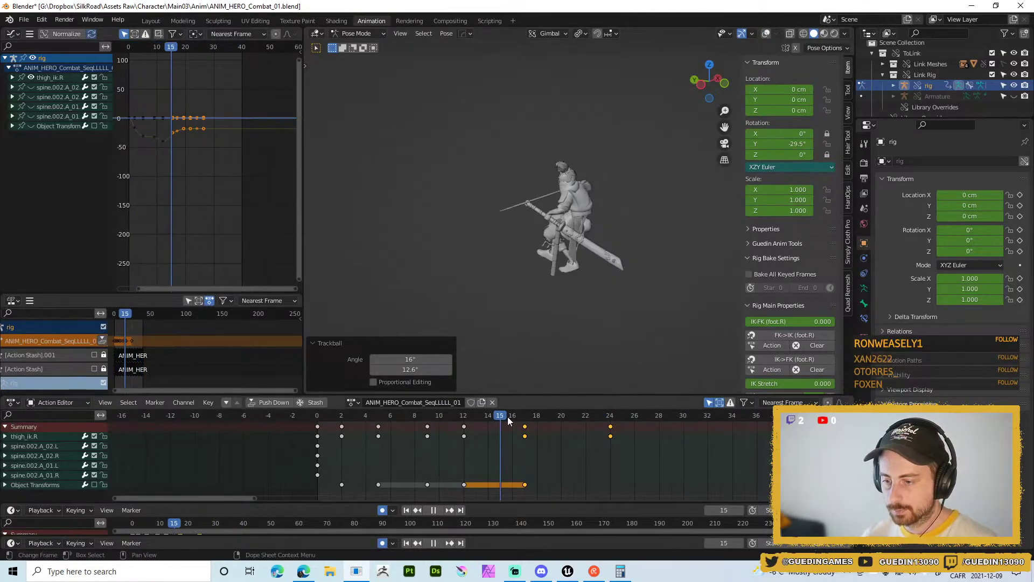
pyautogui.hotkey('alt', 'shift', 'z')
pyautogui.scroll(3, 649, 222)
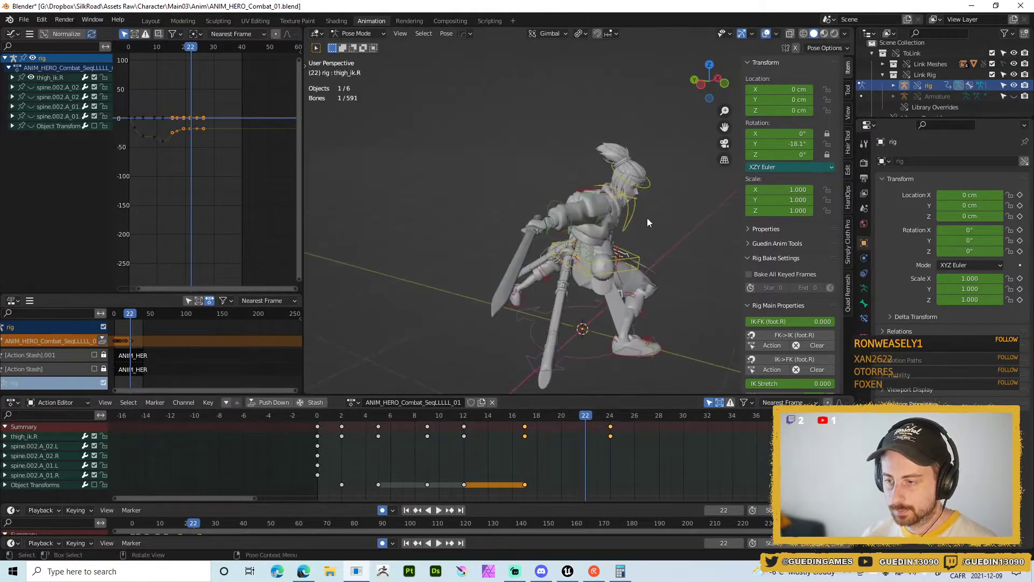
# - Adjust the chest control at frame 17 with Relax Pose to Breakdown at 0.473 and Pose Breakdowner at 0.660, and review the playback
pyautogui.click(640, 241)
pyautogui.moveTo(639, 241); pyautogui.dragTo(561, 284, button='middle')
pyautogui.moveTo(593, 415); pyautogui.dragTo(525, 415)
pyautogui.hotkey('alt', 'e')
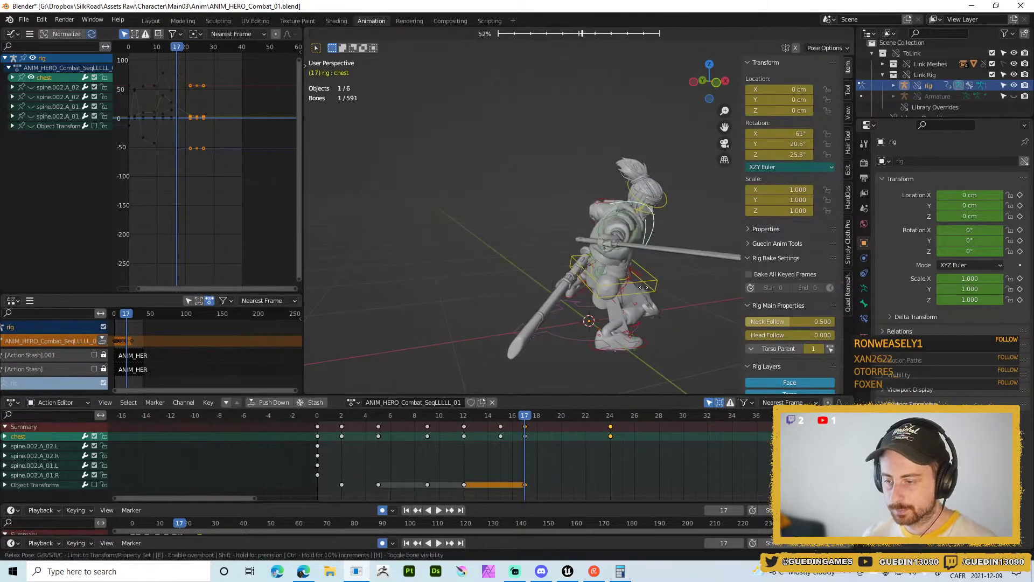
pyautogui.click(596, 254)
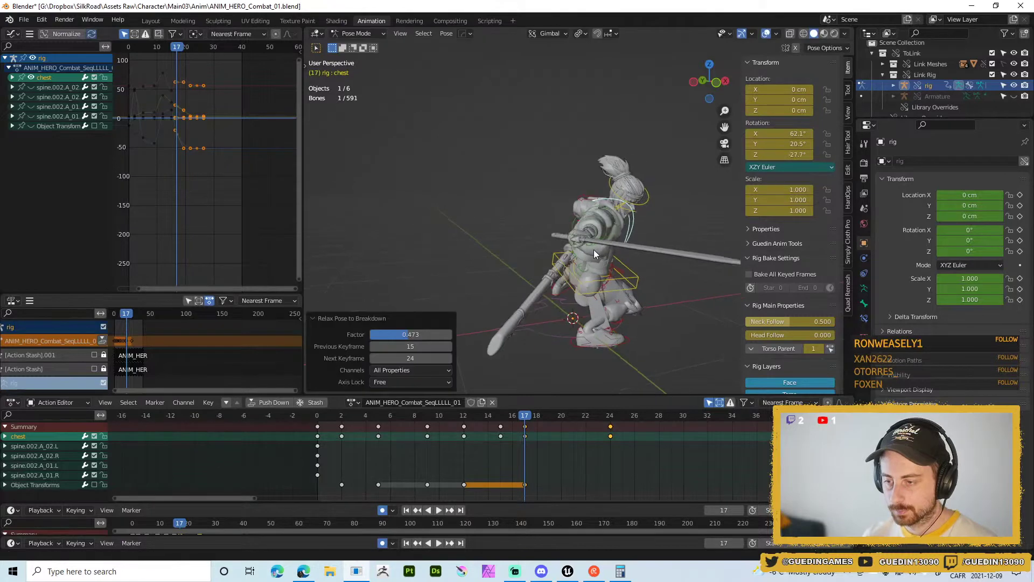
pyautogui.hotkey('shift', 'e')
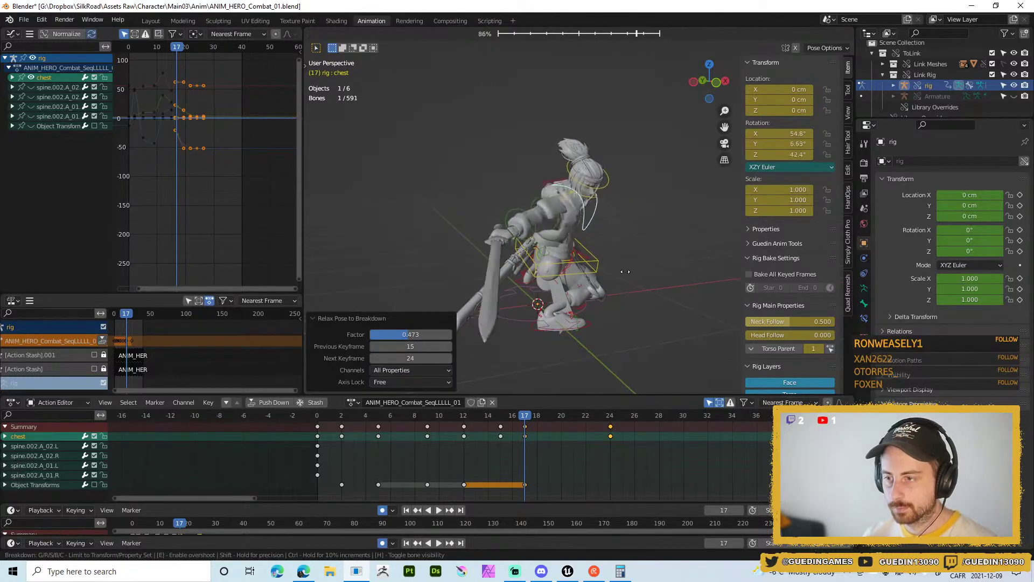
pyautogui.click(538, 264)
pyautogui.press('space')
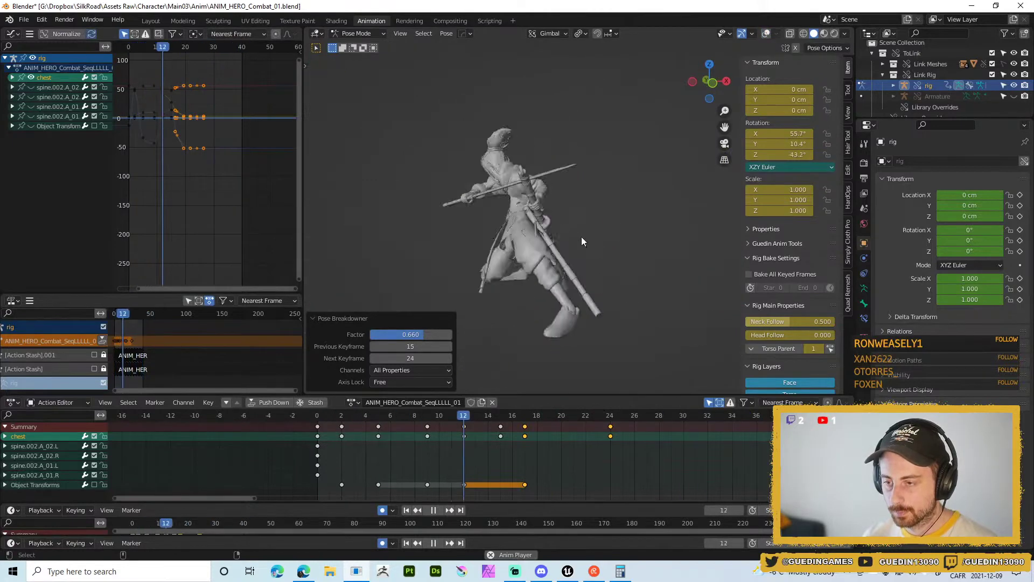
pyautogui.moveTo(580, 237); pyautogui.dragTo(503, 231, button='middle')
pyautogui.hotkey('shift', 'space')
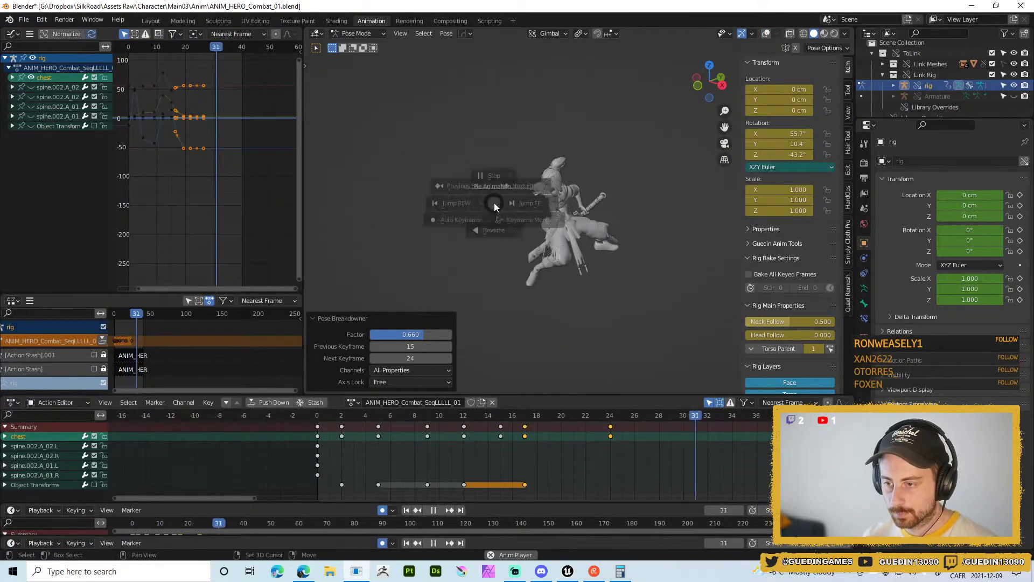
pyautogui.click(503, 186)
# - Relax the torso control at frame 17 to its breakdown with a factor of about 0.19 and play back the motion
pyautogui.moveTo(532, 224); pyautogui.dragTo(573, 208, button='middle')
pyautogui.click(574, 267)
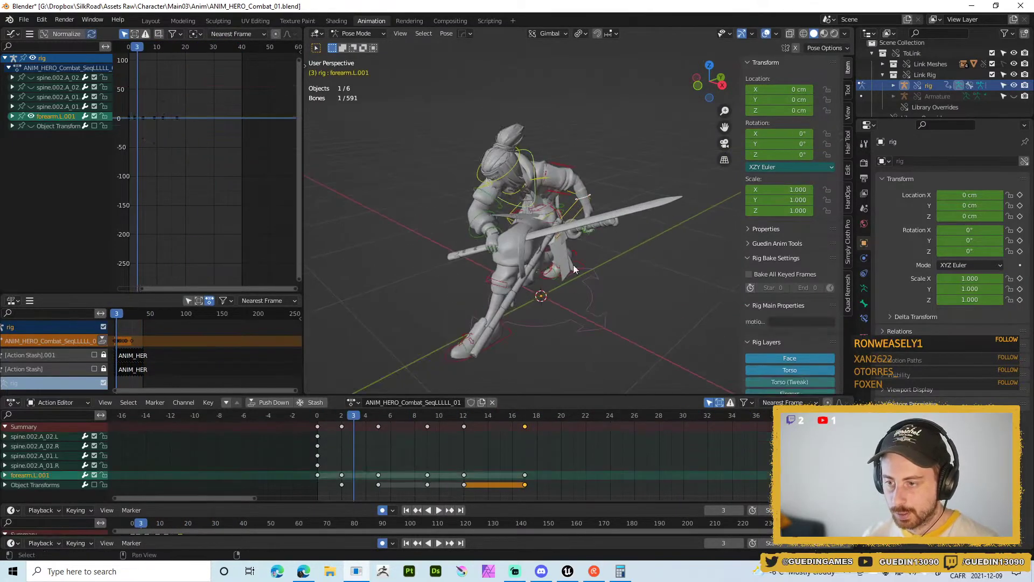
pyautogui.click(572, 208)
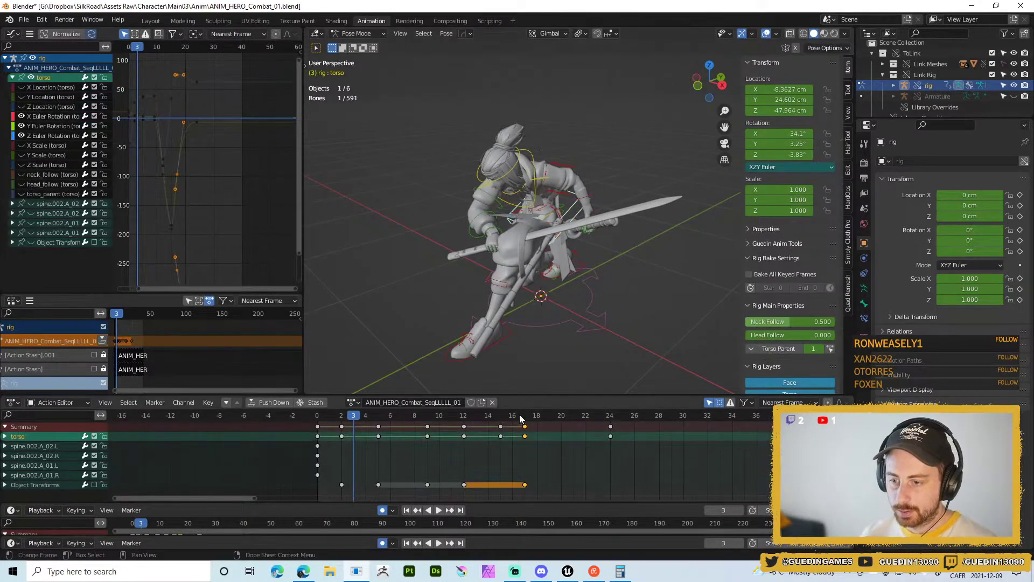
pyautogui.press('Up')
pyautogui.hotkey('alt', 'e')
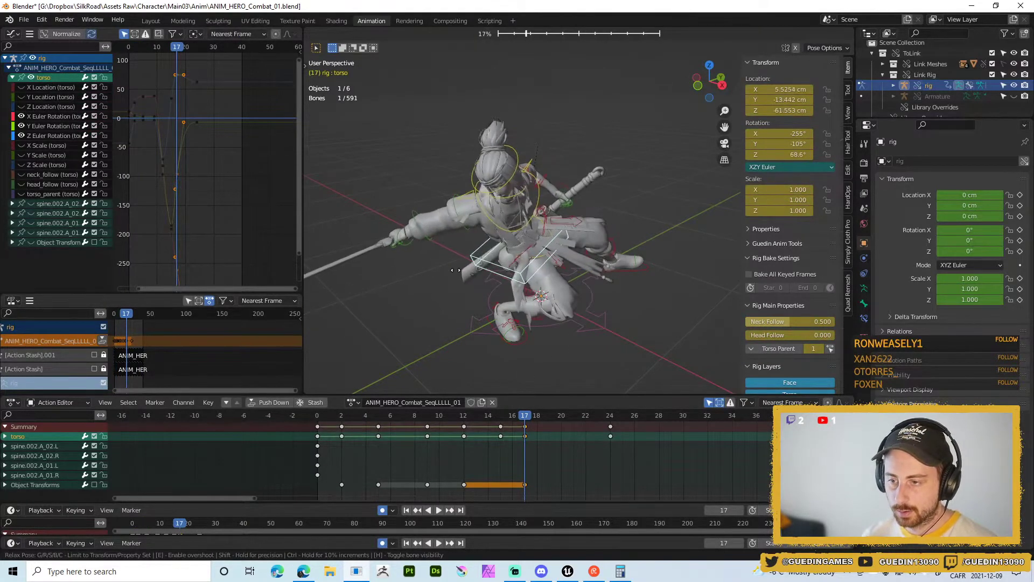
pyautogui.click(455, 269)
pyautogui.moveTo(455, 269); pyautogui.dragTo(494, 233, button='middle')
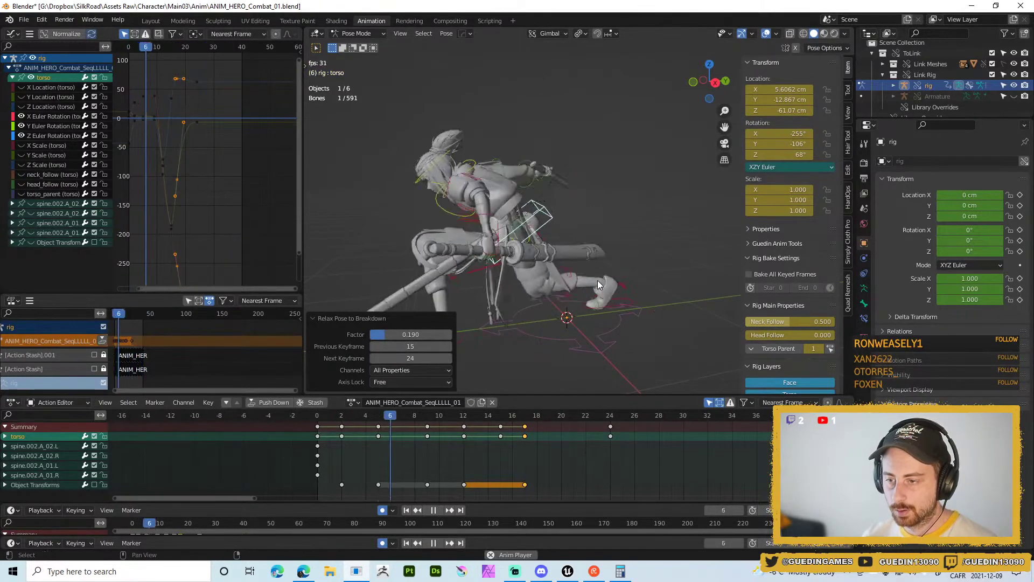
pyautogui.hotkey('shift', 'space')
pyautogui.click(596, 253)
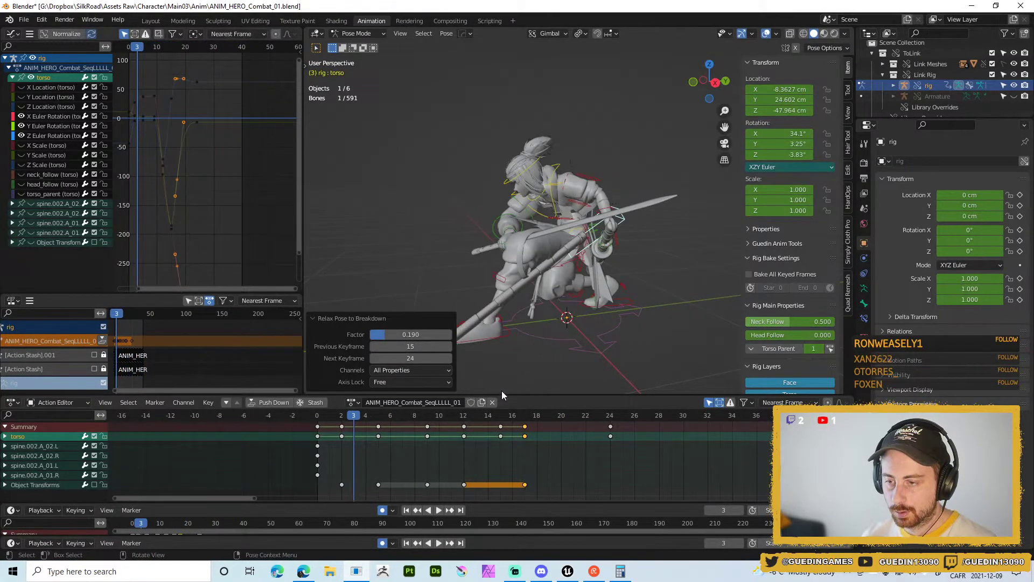
pyautogui.press('space')
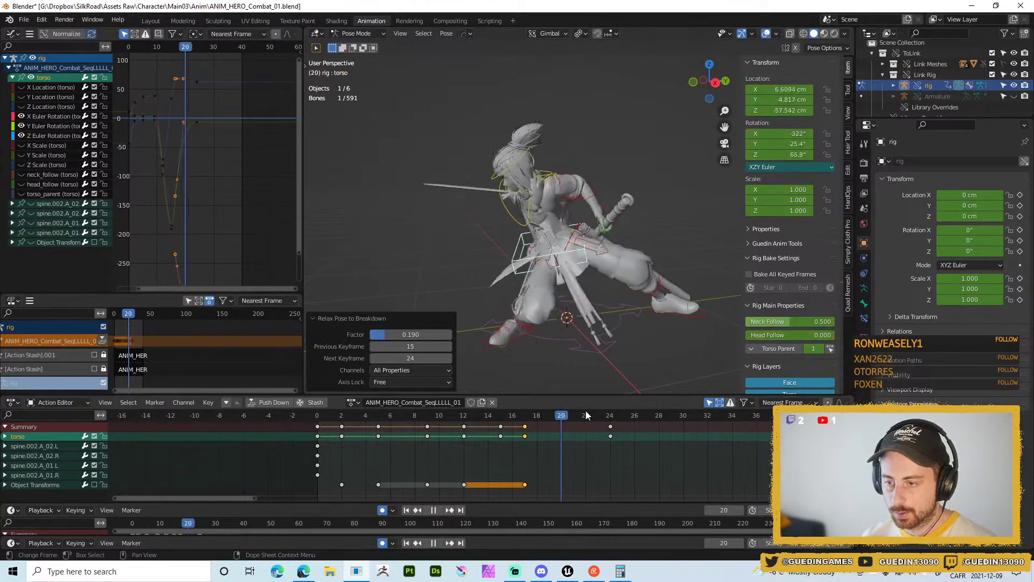
# - Relax the torso control's pose to its breakdown at frame 15
pyautogui.moveTo(586, 414); pyautogui.dragTo(501, 422)
pyautogui.hotkey('alt', 'e')
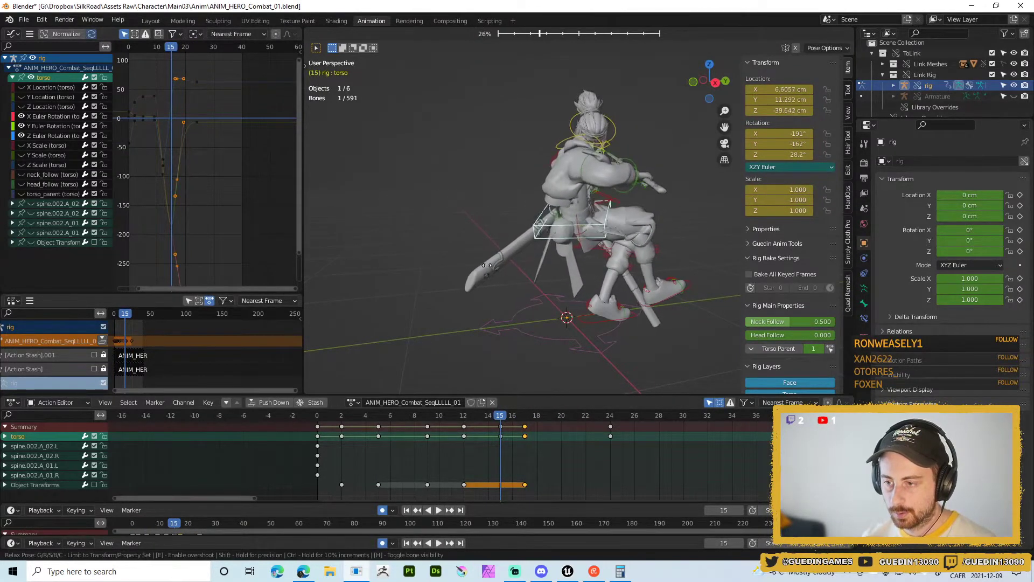
pyautogui.click(507, 309)
# - Rotate the torso control about 8° at frame 17 and scrub back through the swing
pyautogui.moveTo(510, 419); pyautogui.dragTo(526, 419)
pyautogui.hotkey('alt', 'e')
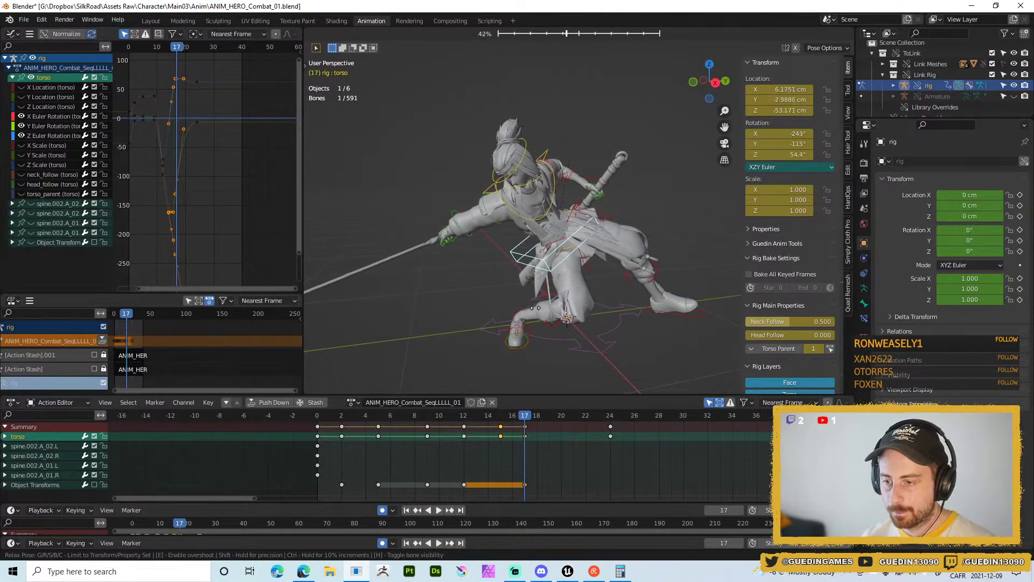
pyautogui.rightClick(535, 307)
pyautogui.moveTo(568, 281); pyautogui.dragTo(552, 276, button='middle')
pyautogui.press('r')
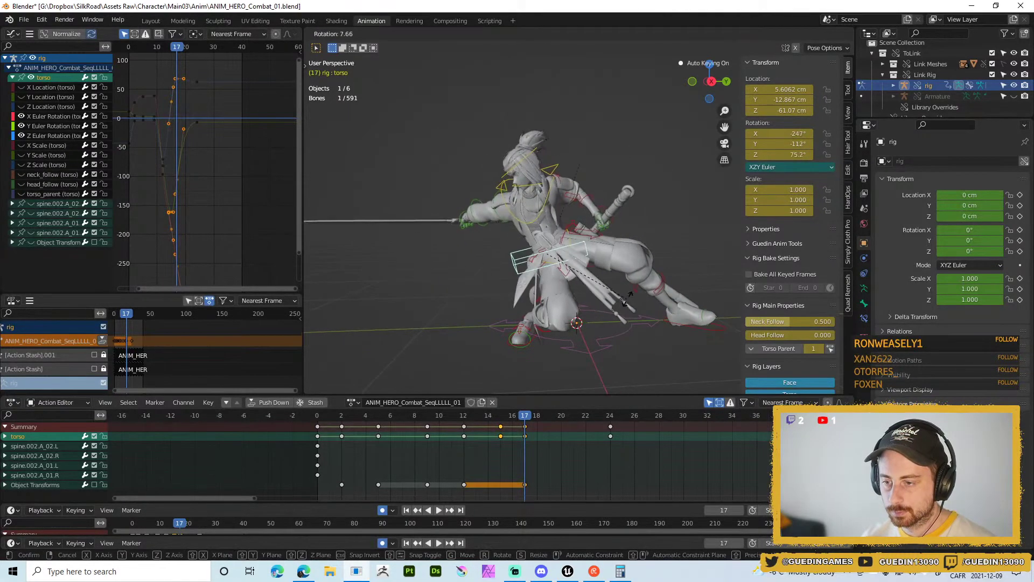
pyautogui.click(629, 301)
pyautogui.moveTo(527, 420); pyautogui.dragTo(476, 414)
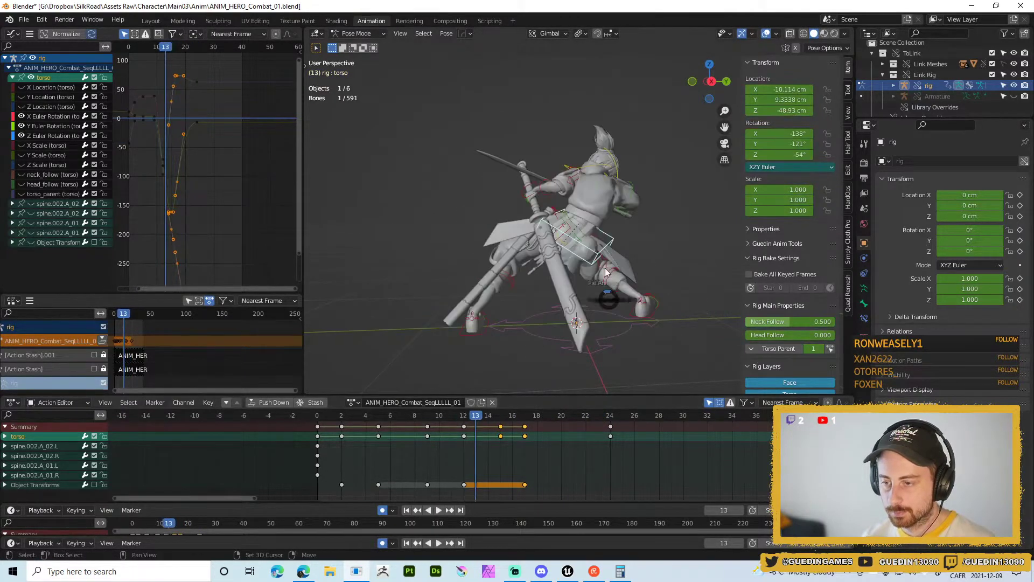
# - Play back the attack repeatedly with the overlays hidden and examine the spin and recovery from several angles and distances
pyautogui.press('space')
pyautogui.hotkey('shift', 'alt', 'z')
pyautogui.scroll(-3, 596, 262)
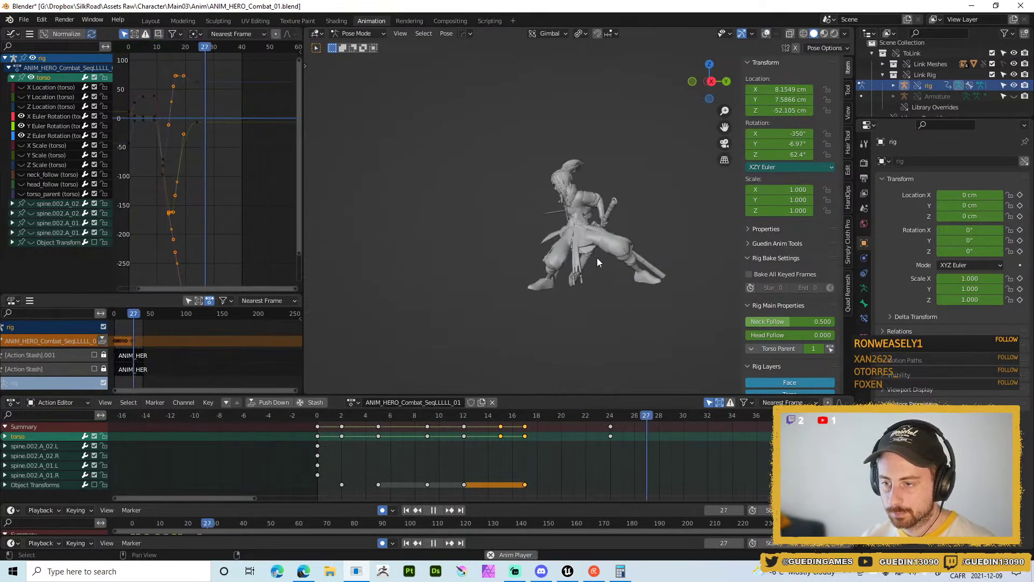
pyautogui.moveTo(597, 257); pyautogui.dragTo(664, 241, button='middle')
pyautogui.moveTo(564, 252); pyautogui.dragTo(632, 224, button='middle')
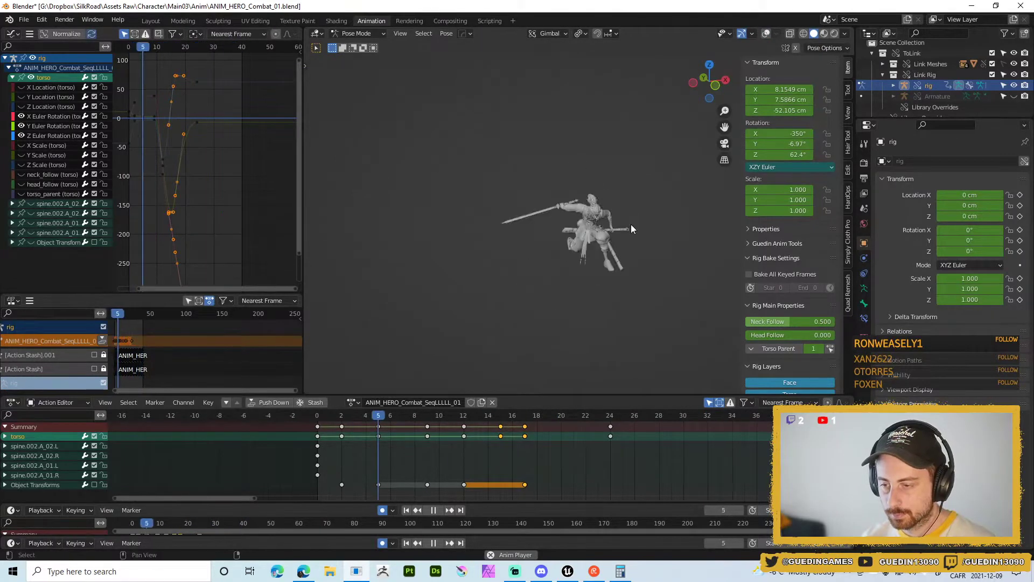
pyautogui.moveTo(538, 240); pyautogui.dragTo(537, 254, button='middle')
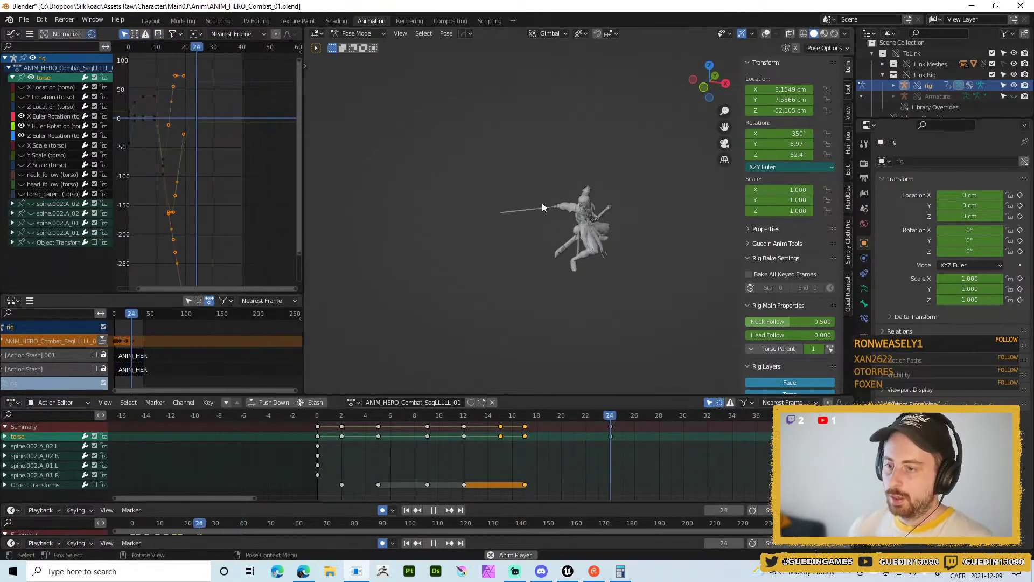
pyautogui.hotkey('shift', 'space')
pyautogui.click(542, 136)
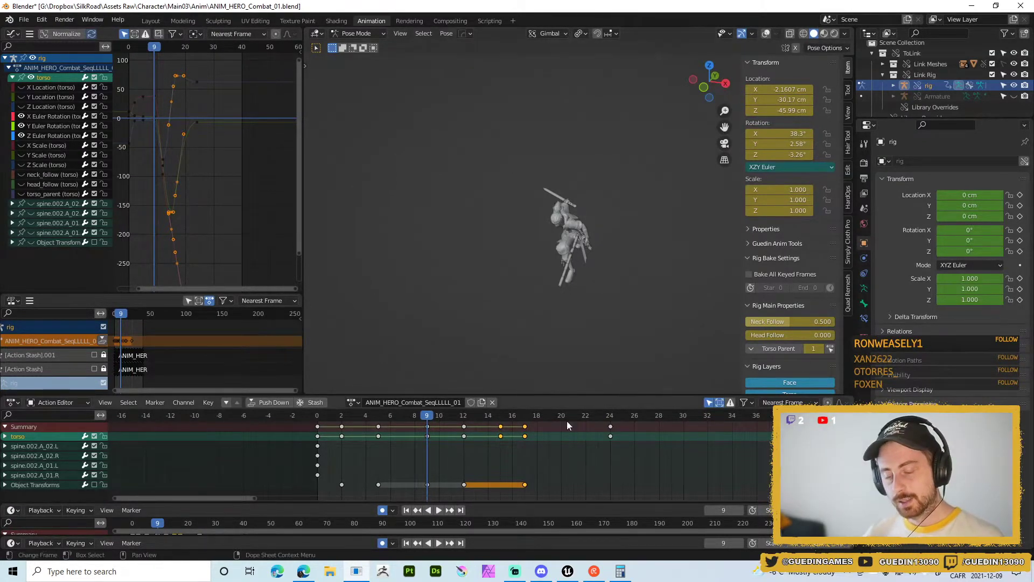
pyautogui.press('space')
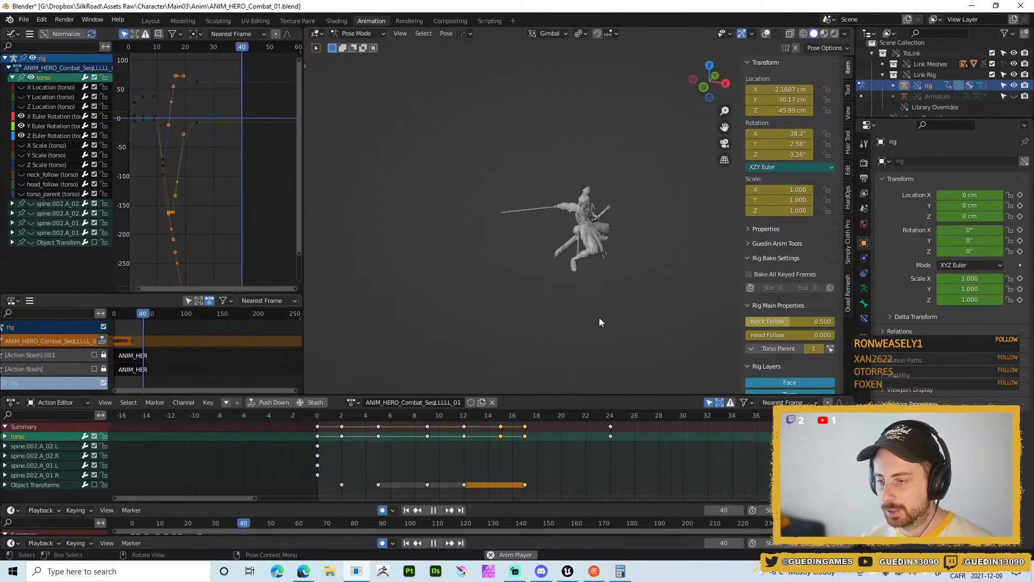
pyautogui.scroll(5, 612, 201)
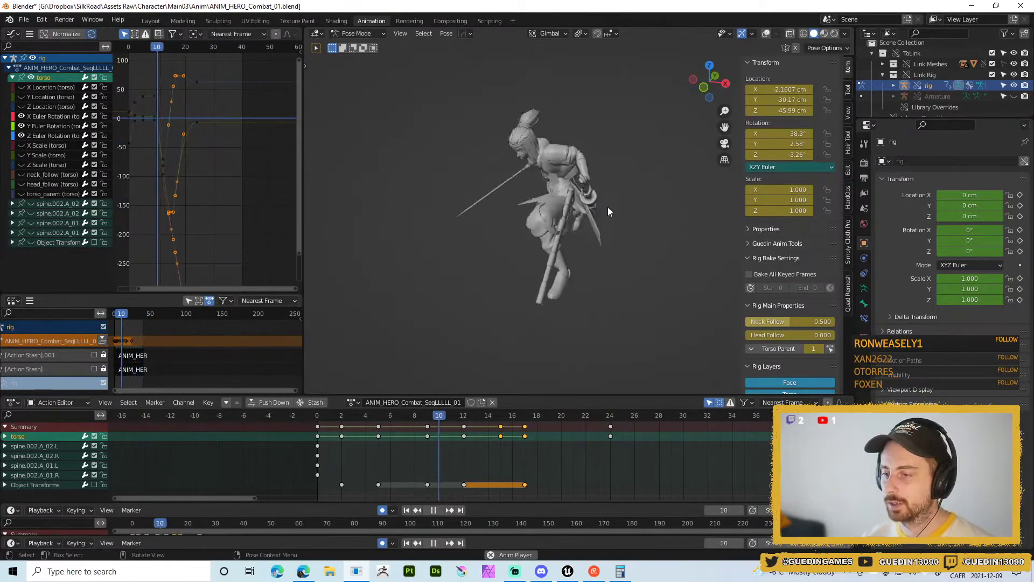
pyautogui.moveTo(600, 214); pyautogui.dragTo(622, 157, button='middle')
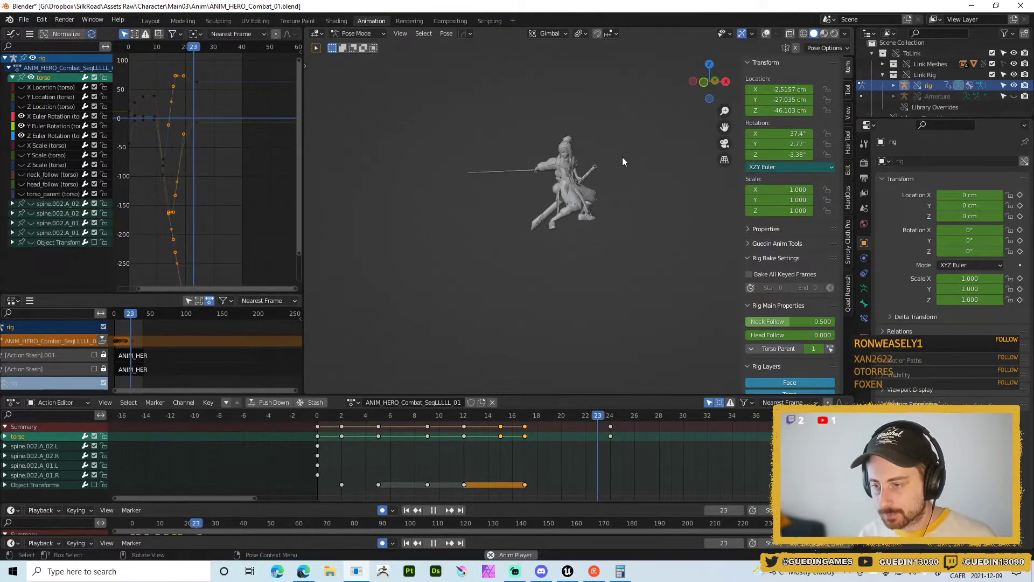
pyautogui.moveTo(591, 168); pyautogui.dragTo(556, 220, button='middle')
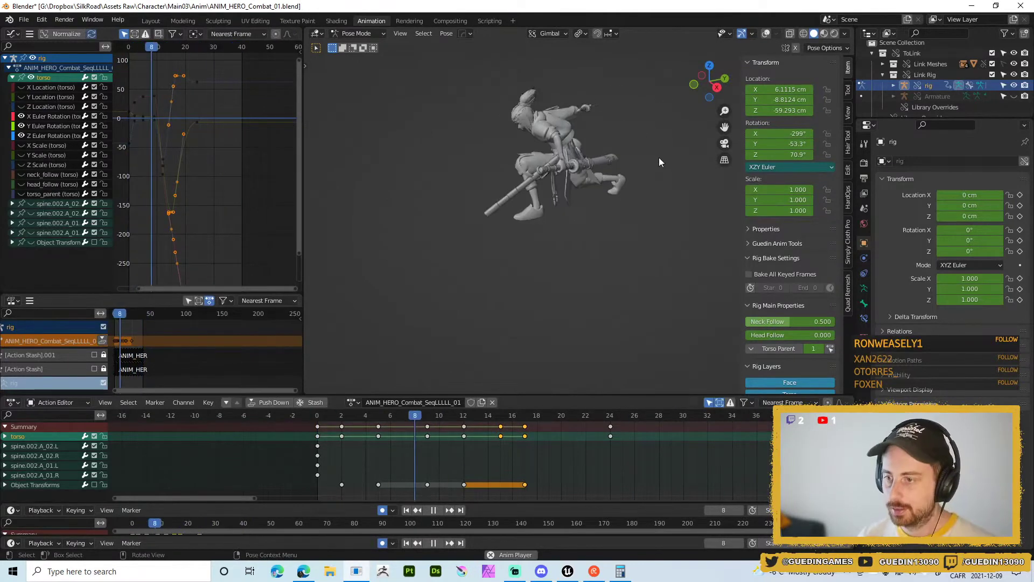
pyautogui.hotkey('alt', 'a')
pyautogui.click(596, 67)
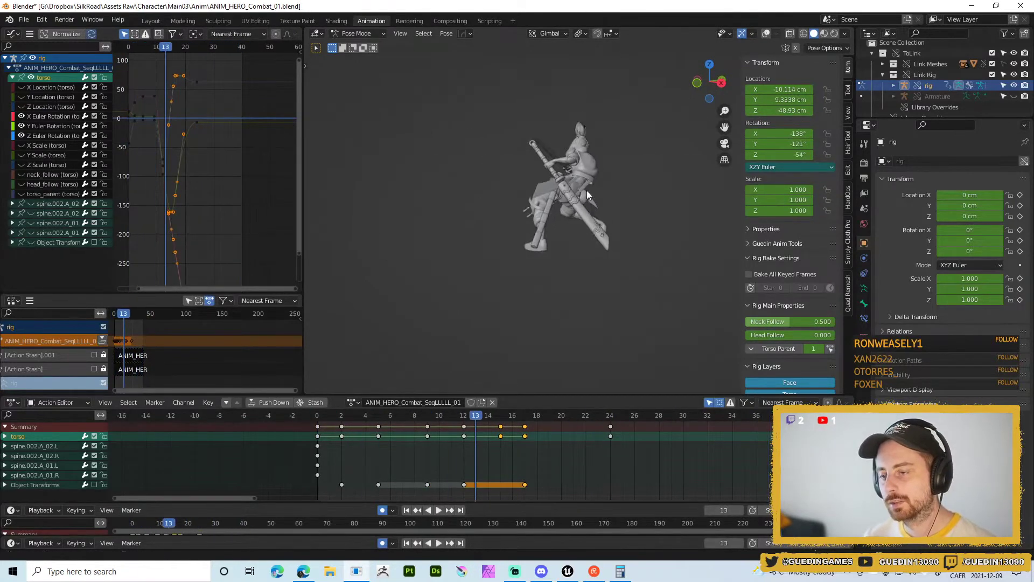
pyautogui.press('space')
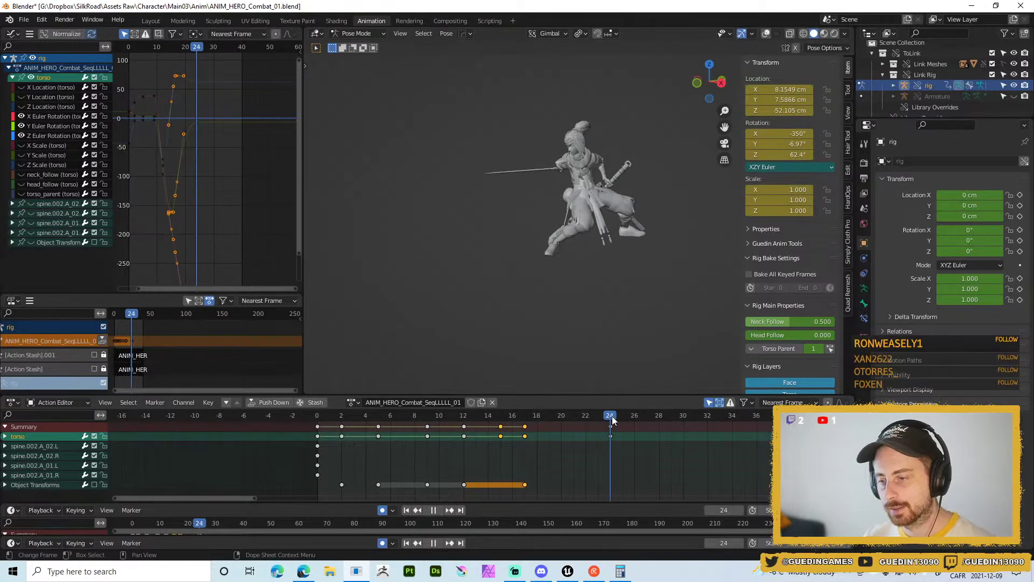
pyautogui.press('space')
# - Show the overlays and the keyframe channels of all bones, and move the whole rig's frame 24 keyframes to frame 23
pyautogui.hotkey('shift', 'alt', 'z')
pyautogui.moveTo(616, 425); pyautogui.dragTo(601, 433)
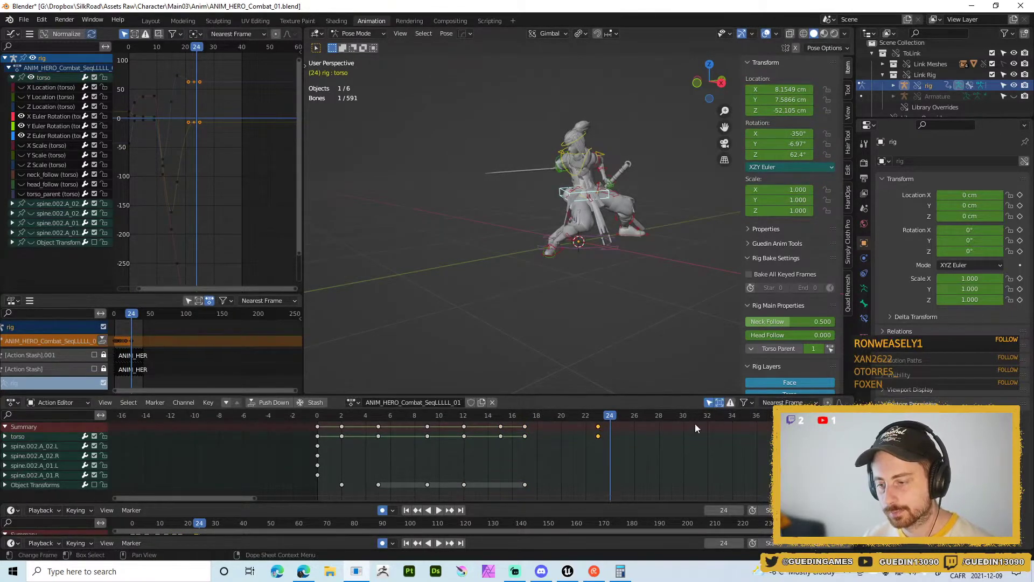
pyautogui.hotkey('ctrl', 'z')
pyautogui.click(709, 402)
pyautogui.hotkey('ctrl', 'shift', 'z')
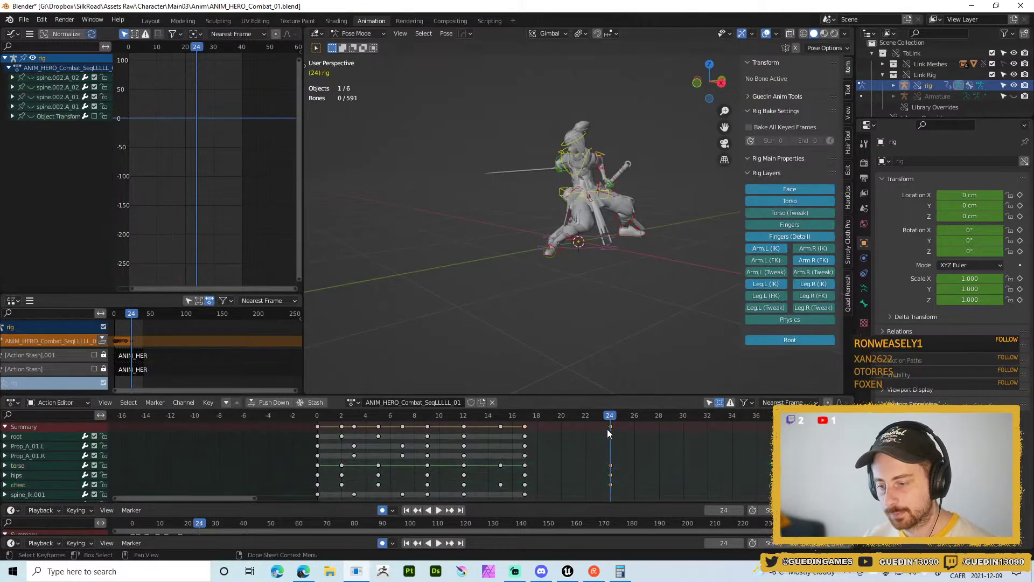
pyautogui.press('space')
pyautogui.moveTo(652, 418); pyautogui.dragTo(659, 417)
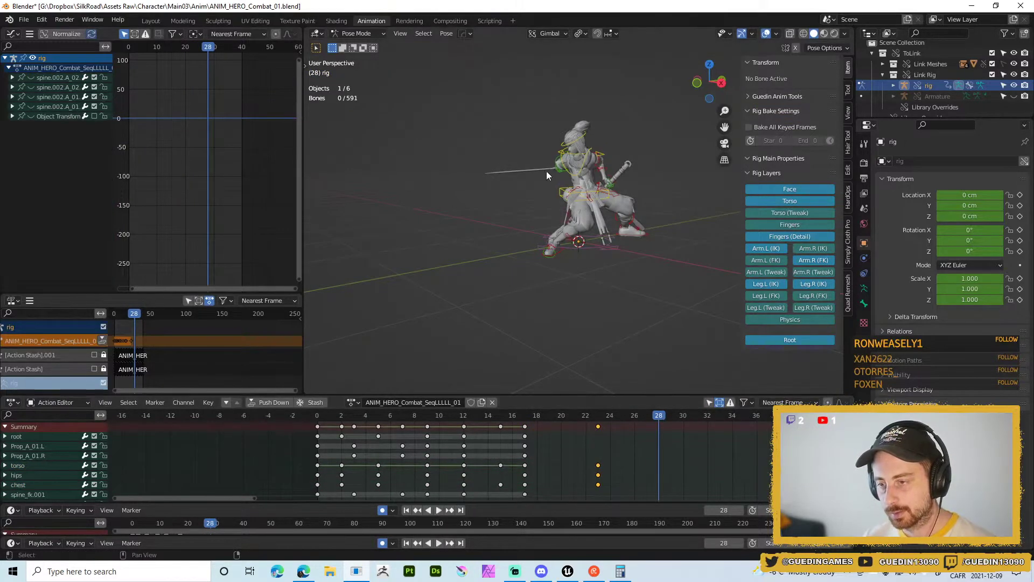
# - Examine the recovery pose at frame 28 from several angles and scrub back to frame 21
pyautogui.scroll(5, 553, 257)
pyautogui.moveTo(548, 171); pyautogui.dragTo(574, 160, button='middle')
pyautogui.scroll(-5, 506, 208)
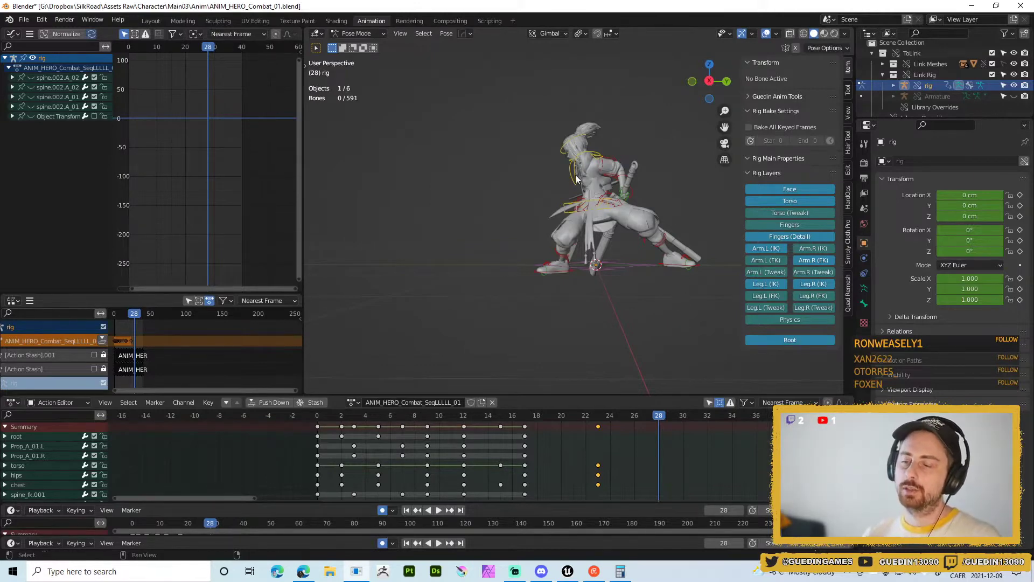
pyautogui.moveTo(575, 179); pyautogui.dragTo(601, 241, button='middle')
pyautogui.scroll(2, 662, 278)
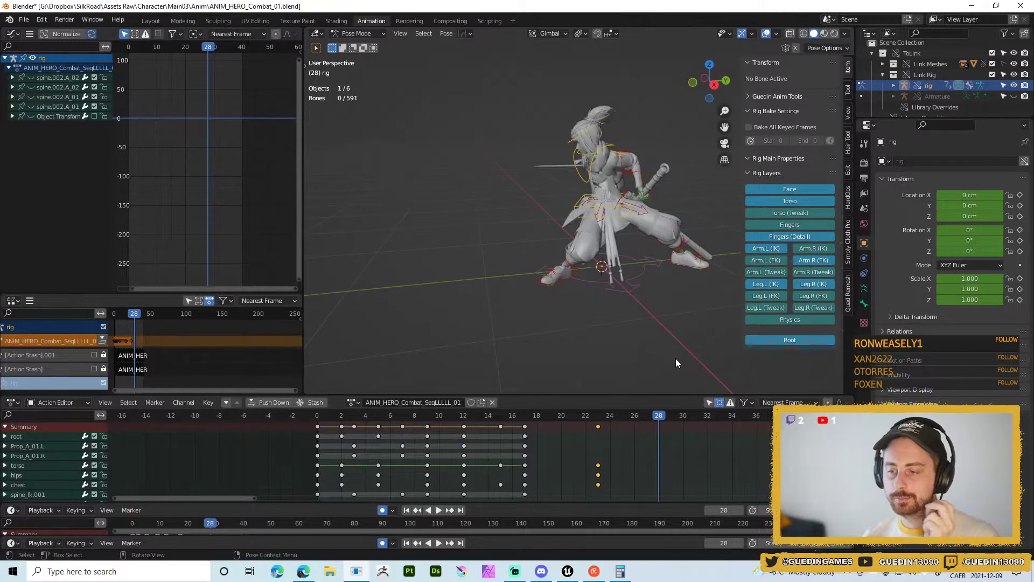
pyautogui.moveTo(663, 426); pyautogui.dragTo(573, 421)
pyautogui.moveTo(619, 369); pyautogui.dragTo(692, 230, button='middle')
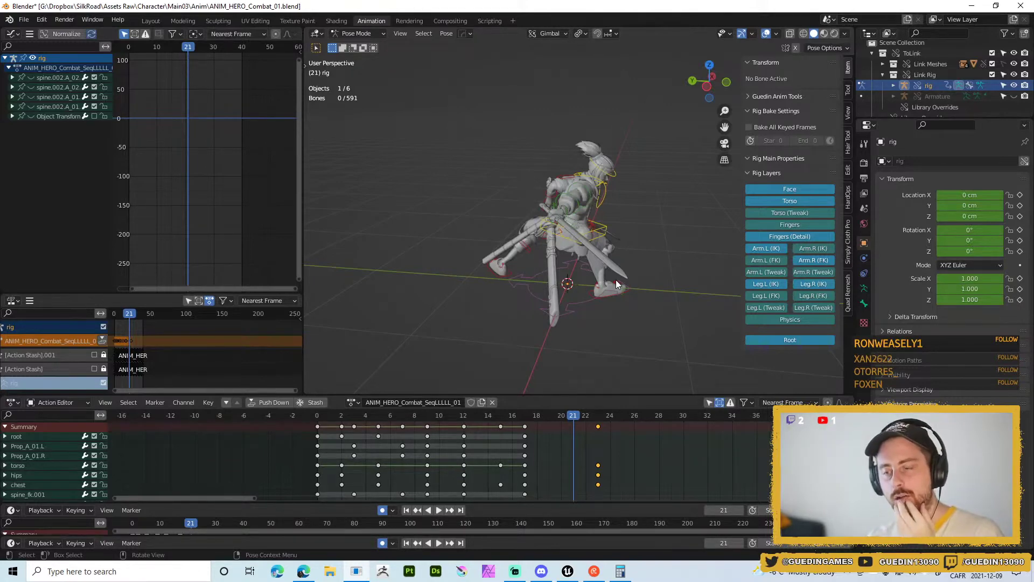
# - Play back and scrub the recovery between frames 16 and 28 and examine the pose from several angles
pyautogui.moveTo(574, 265); pyautogui.dragTo(461, 252, button='middle')
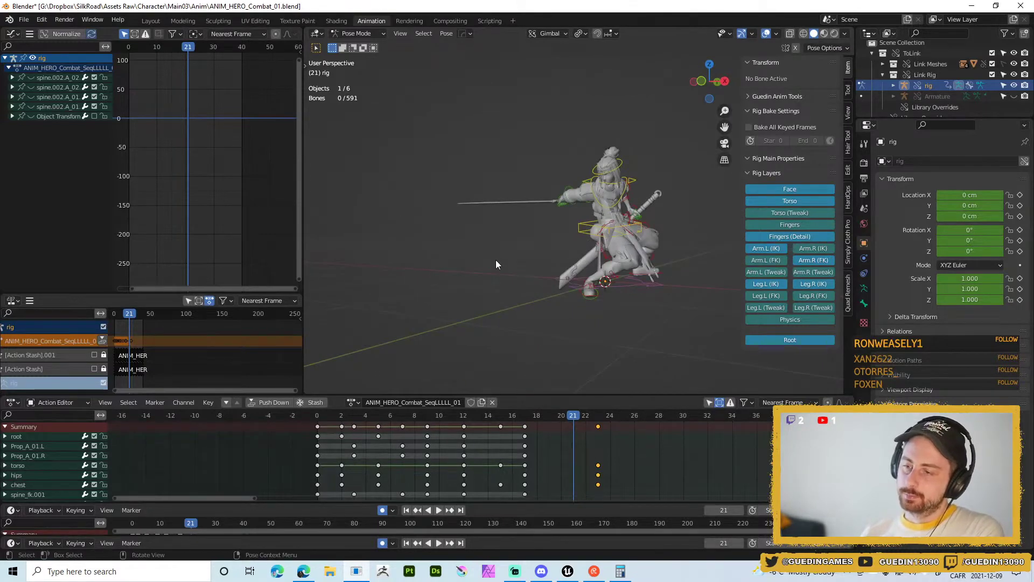
pyautogui.press('space')
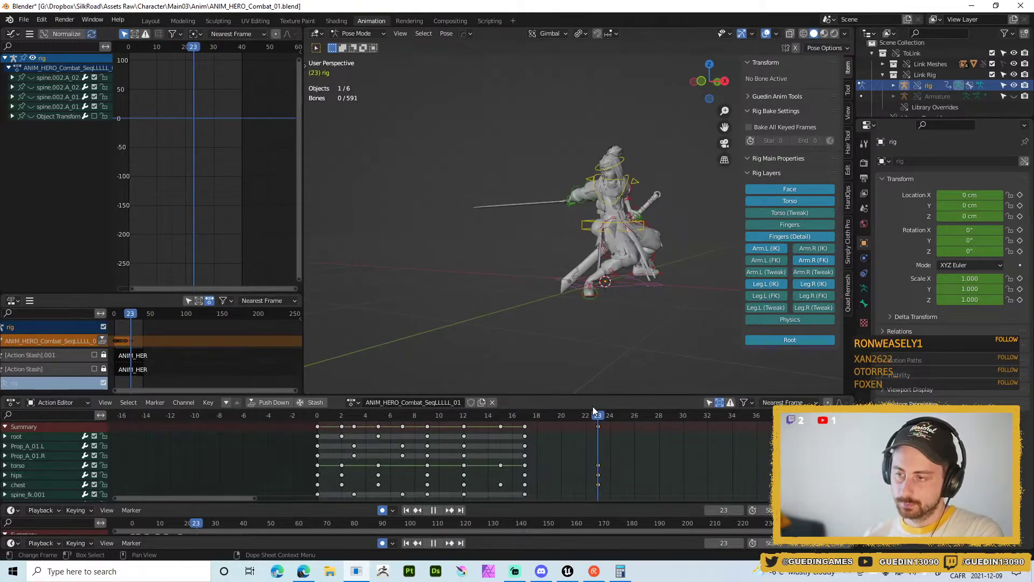
pyautogui.press('space')
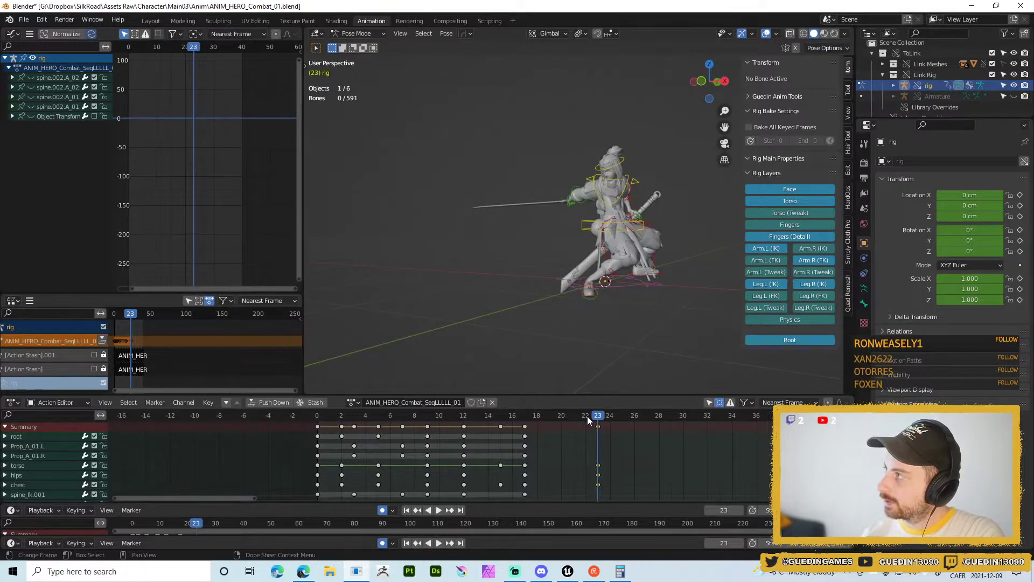
pyautogui.moveTo(641, 284); pyautogui.dragTo(524, 354, button='middle')
pyautogui.moveTo(601, 418); pyautogui.dragTo(442, 414)
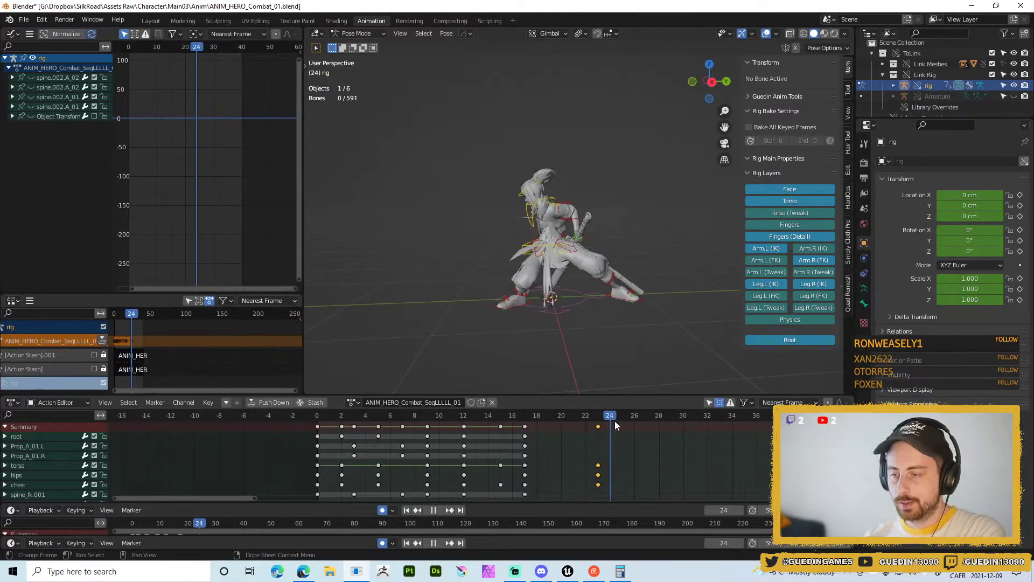
pyautogui.moveTo(611, 421); pyautogui.dragTo(537, 422)
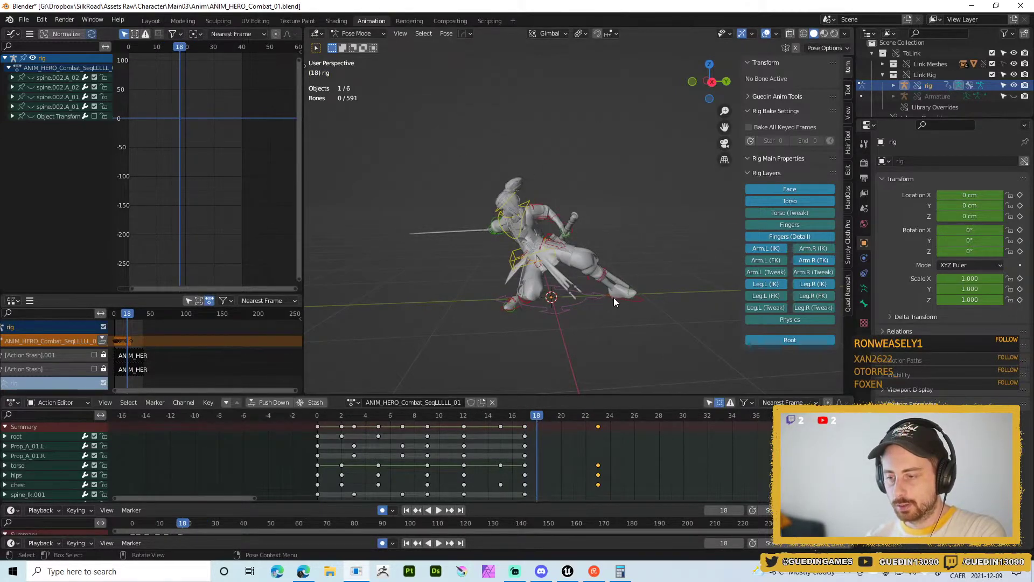
pyautogui.moveTo(580, 286); pyautogui.dragTo(547, 296, button='middle')
pyautogui.press('space')
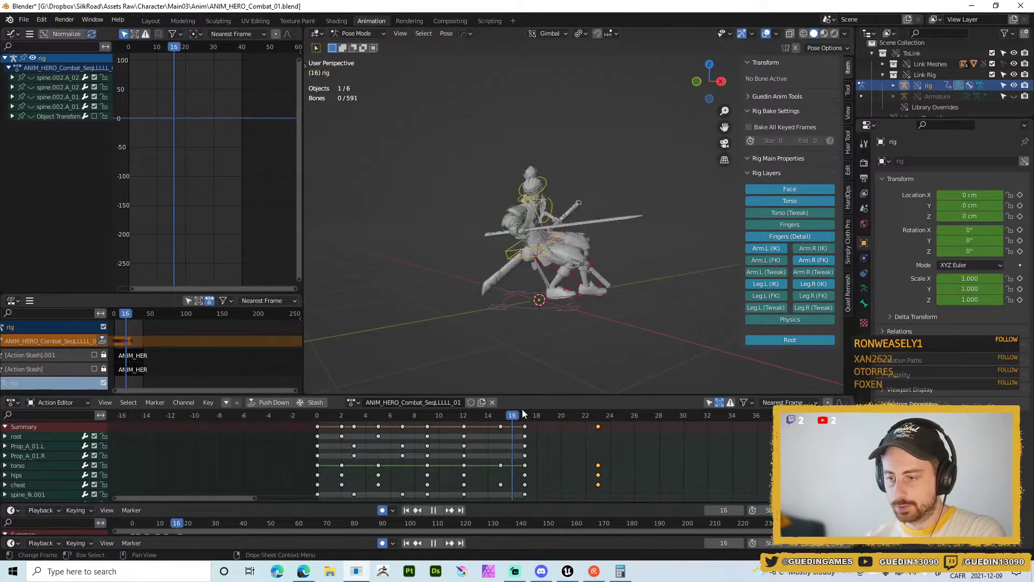
pyautogui.press('space')
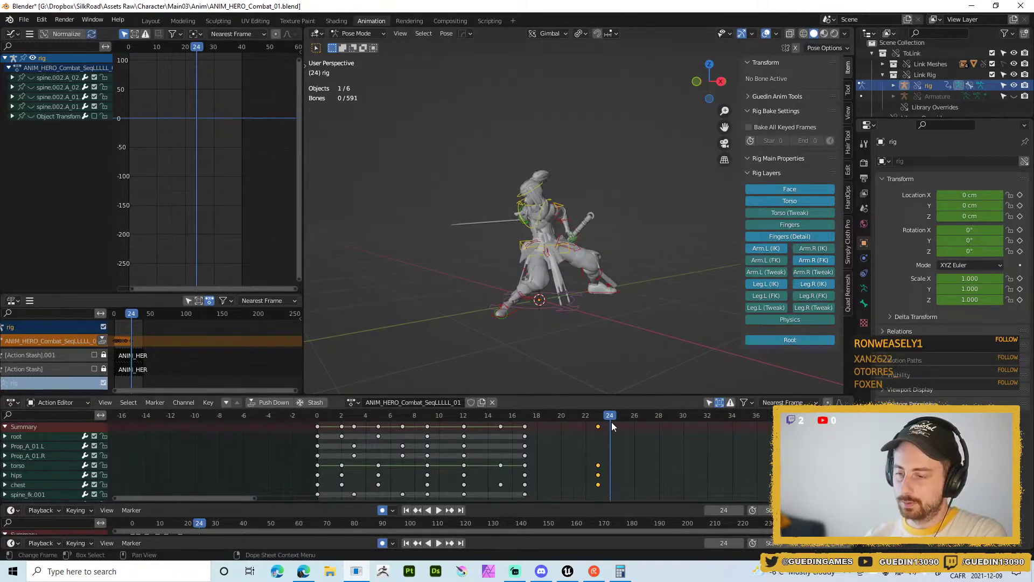
pyautogui.press('space')
pyautogui.press('space')
pyautogui.press('space')
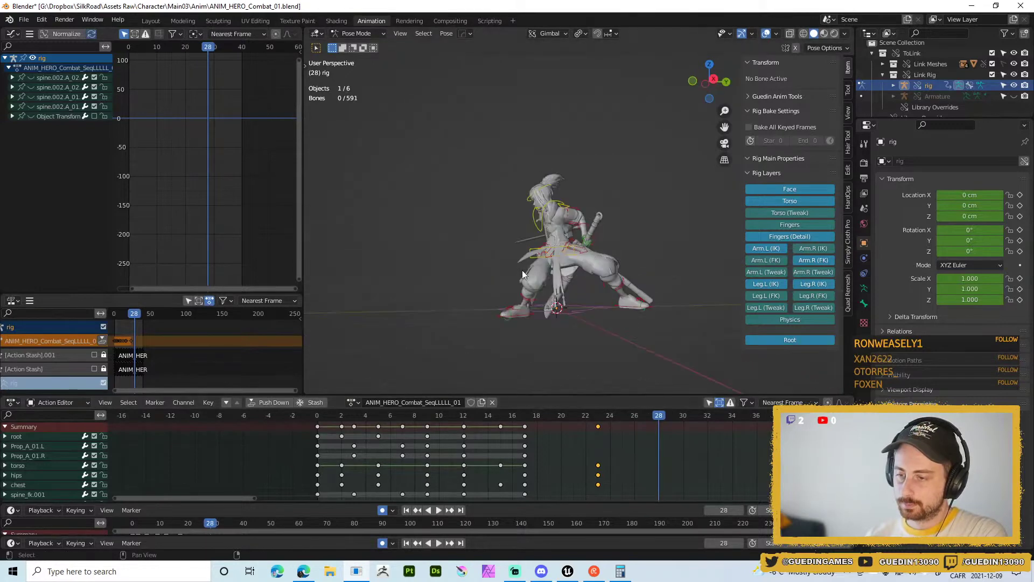
# - Insert keyframes at frame 23 on all of the rig's channels to hold the recovery pose
pyautogui.moveTo(608, 229); pyautogui.dragTo(571, 226, button='middle')
pyautogui.scroll(3, 555, 270)
pyautogui.moveTo(544, 304)
pyautogui.keyDown('shift'); pyautogui.mouseDown(button='middle')
pyautogui.moveTo(552, 215)
pyautogui.moveTo(598, 208)
pyautogui.moveTo(691, 280)
pyautogui.moveTo(622, 251)
pyautogui.moveTo(555, 317)
pyautogui.mouseUp(button='middle'); pyautogui.keyUp('shift')
pyautogui.click(558, 218)
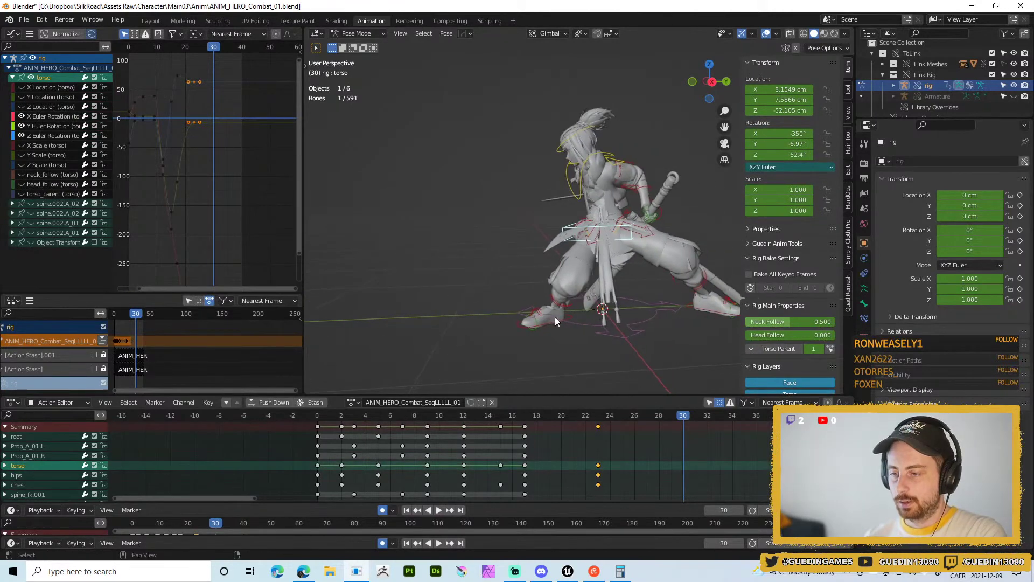
pyautogui.click(606, 317)
pyautogui.click(569, 323)
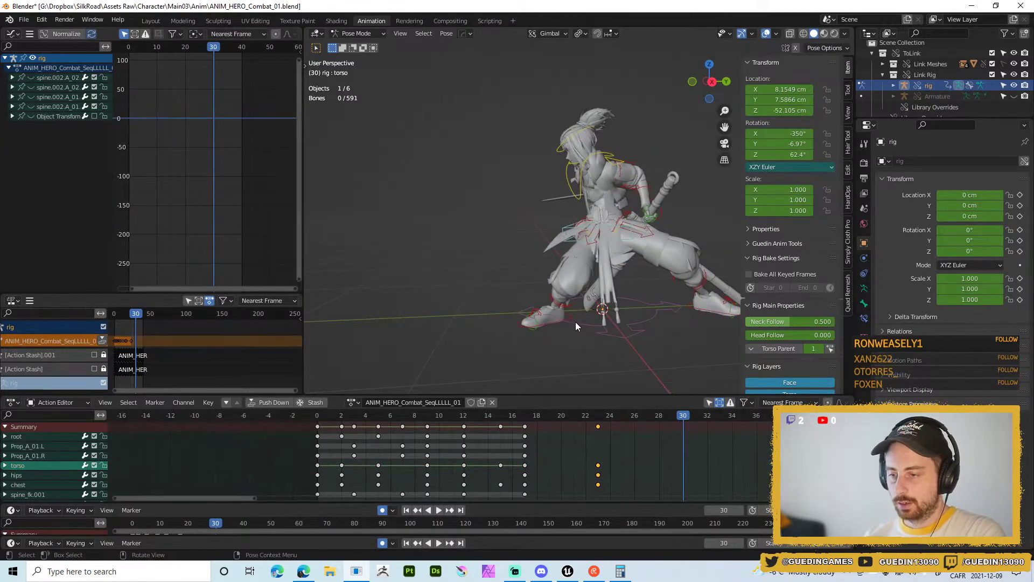
pyautogui.click(598, 415)
pyautogui.press('i')
pyautogui.click(639, 273)
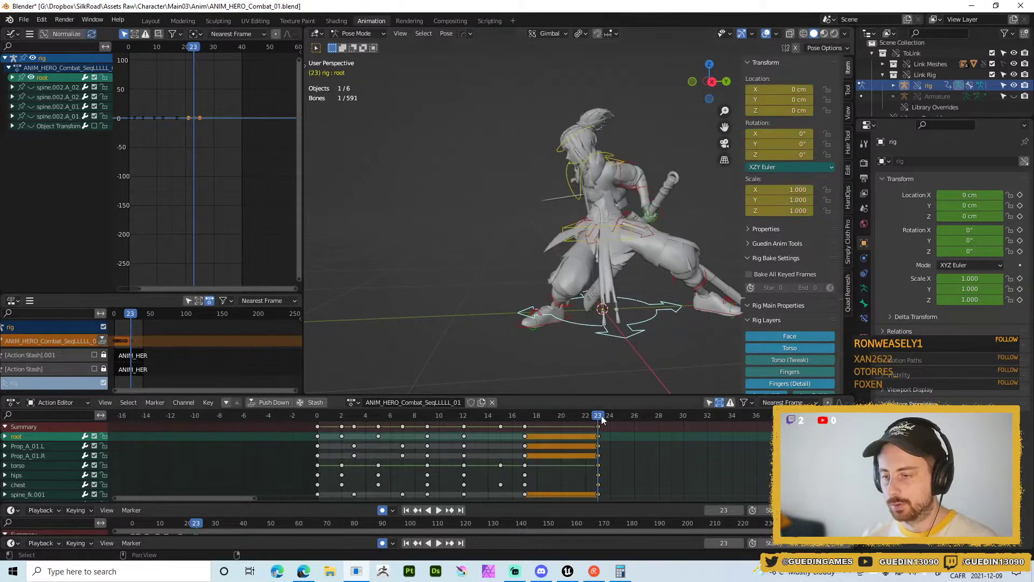
# - Go to frame 30 and move the right foot IK control about 52 cm along the global Y axis
pyautogui.press('space')
pyautogui.press('space')
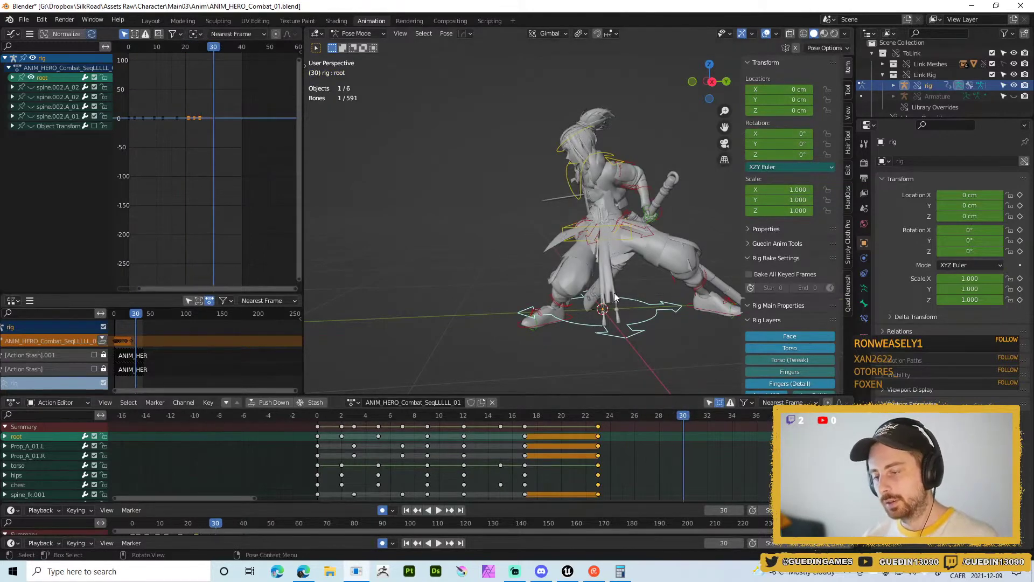
pyautogui.moveTo(614, 334); pyautogui.dragTo(545, 304, button='middle')
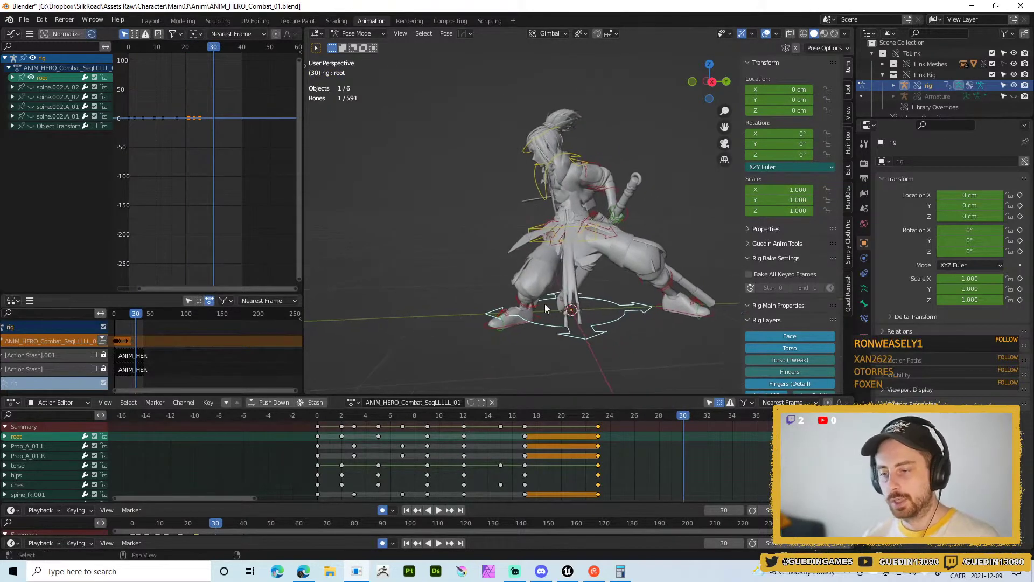
pyautogui.click(504, 322)
pyautogui.press('g')
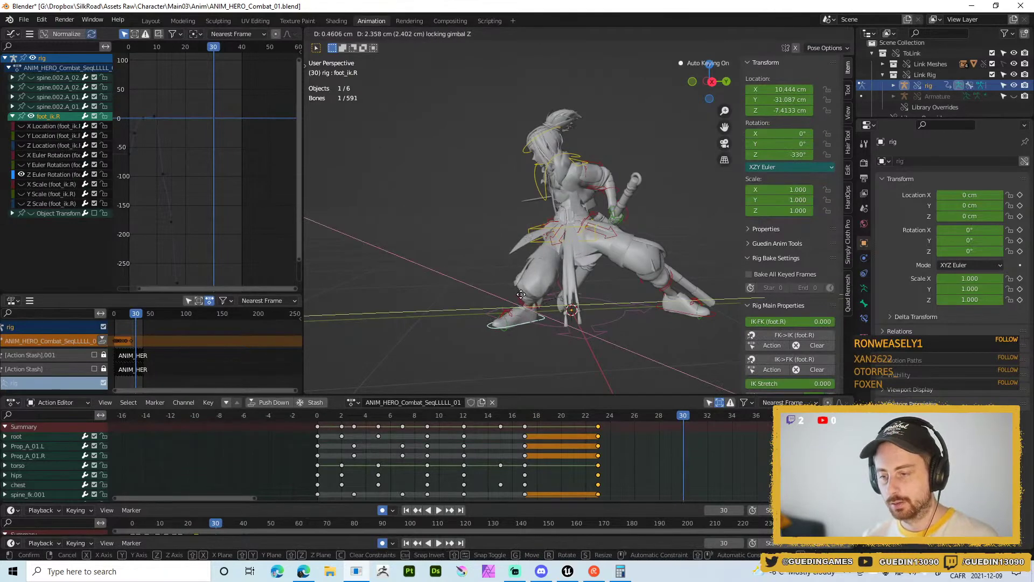
pyautogui.rightClick(522, 296)
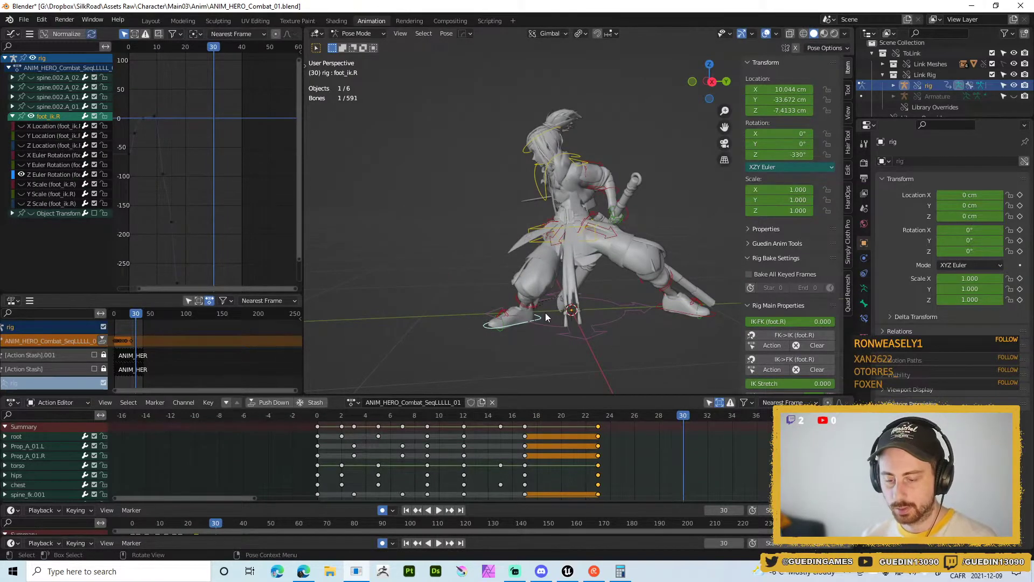
pyautogui.press('g')
pyautogui.press('y')
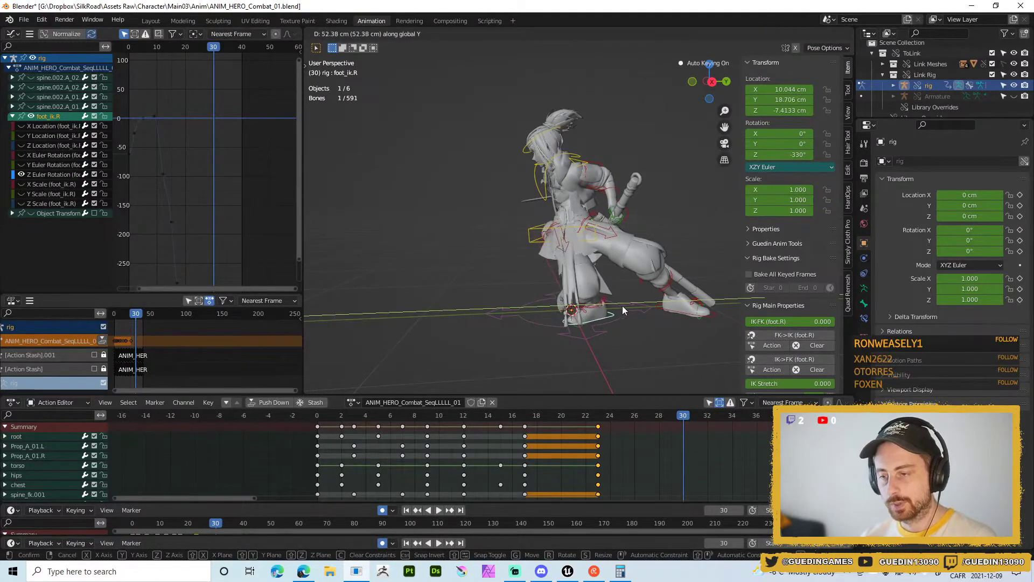
pyautogui.click(622, 305)
# - Move the torso control about 1.4 cm in X, 11.9 cm in Y and 16.6 cm in Z at frame 30
pyautogui.click(526, 245)
pyautogui.moveTo(526, 244); pyautogui.dragTo(527, 248, button='middle')
pyautogui.press('g')
pyautogui.click(545, 220)
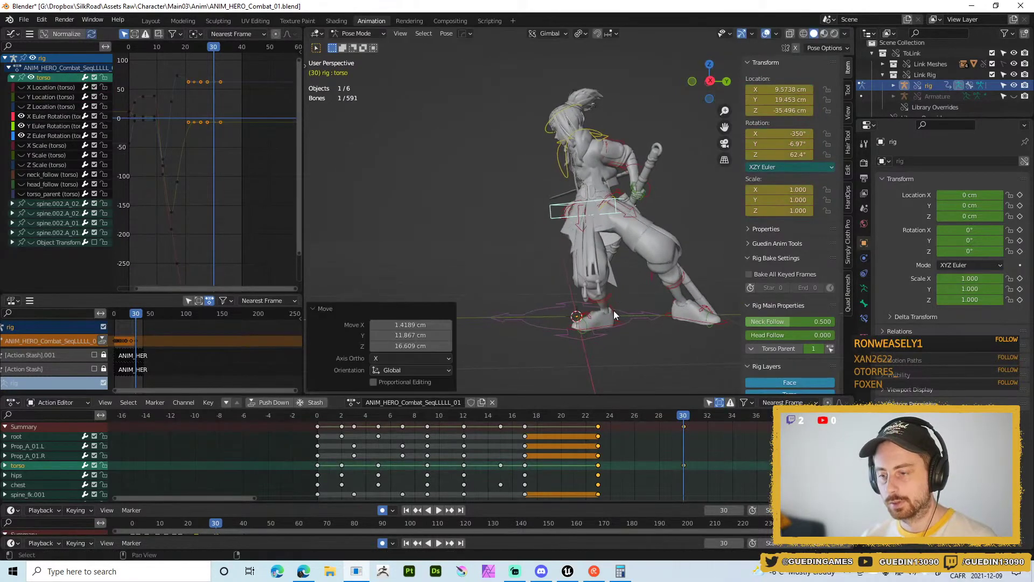
# - Rotate the right foot IK control around its local Z axis to about -272° at frame 30
pyautogui.click(608, 329)
pyautogui.click(610, 325)
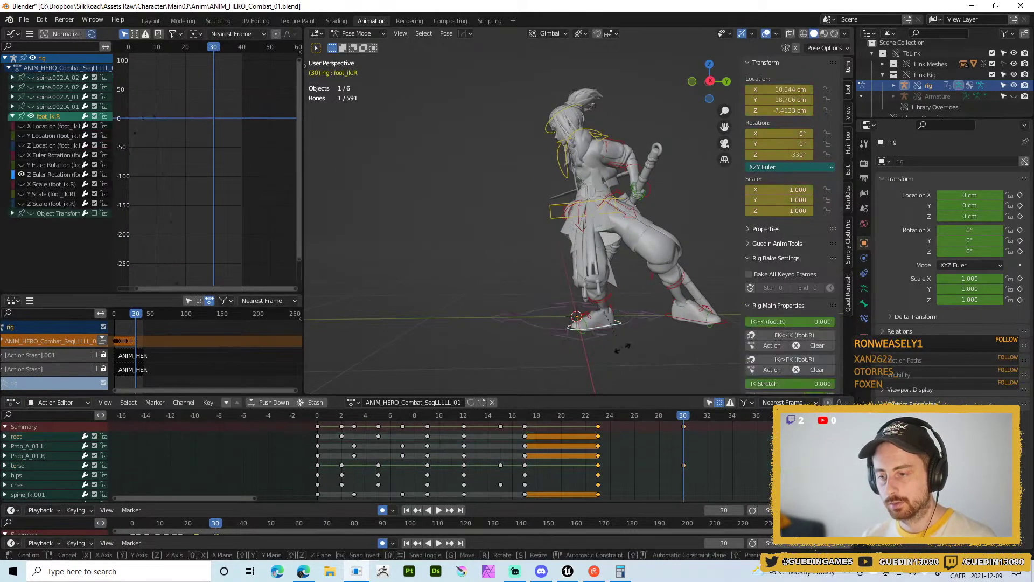
pyautogui.press('r')
pyautogui.press('z')
pyautogui.press('z')
pyautogui.click(638, 318)
# - Turn the torso control with a free trackball rotation at frame 30
pyautogui.moveTo(606, 277); pyautogui.dragTo(686, 347, button='middle')
pyautogui.click(688, 352)
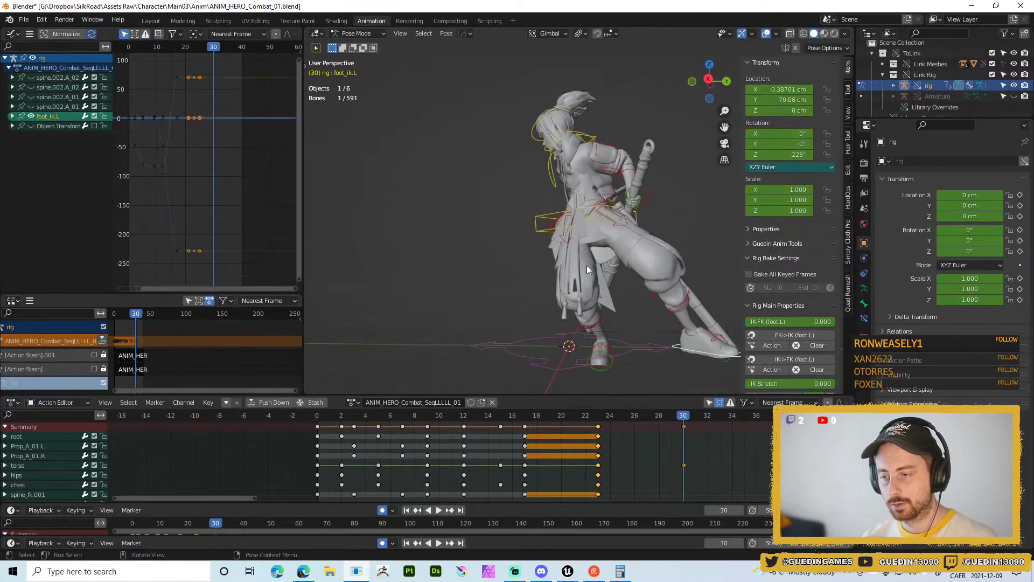
pyautogui.click(544, 226)
pyautogui.moveTo(572, 250); pyautogui.dragTo(599, 236, button='middle')
pyautogui.press('r')
pyautogui.press('r')
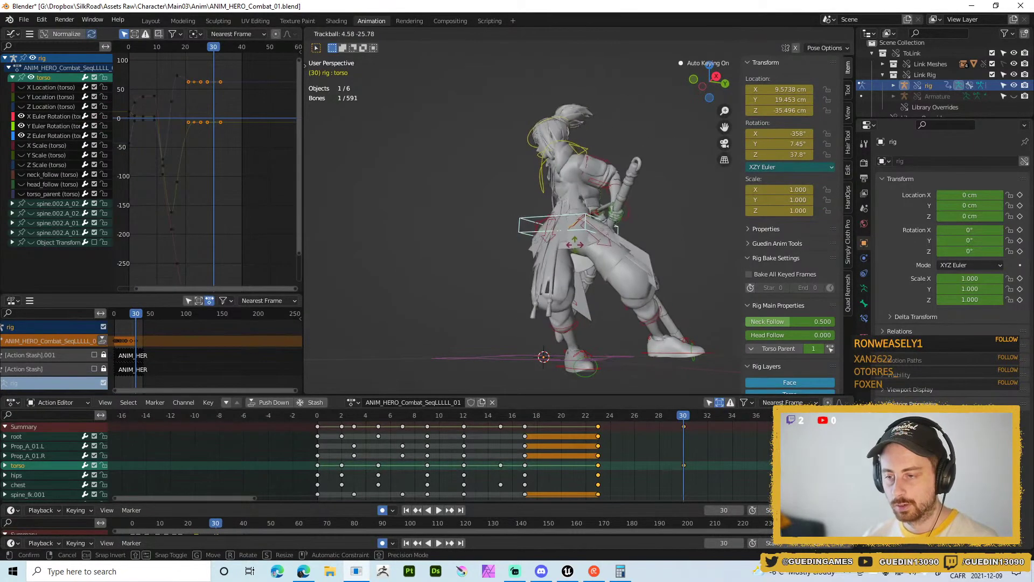
pyautogui.click(632, 352)
# - Move the left foot IK control about 16.2, -11.0 and 23.5 cm in X, Y and Z at frame 30, and rotate it into a trailing pose
pyautogui.click(661, 354)
pyautogui.moveTo(661, 354)
pyautogui.mouseDown(button='middle')
pyautogui.moveTo(598, 328)
pyautogui.moveTo(666, 338)
pyautogui.mouseUp(button='middle')
pyautogui.press('g')
pyautogui.click(632, 292)
pyautogui.press('r')
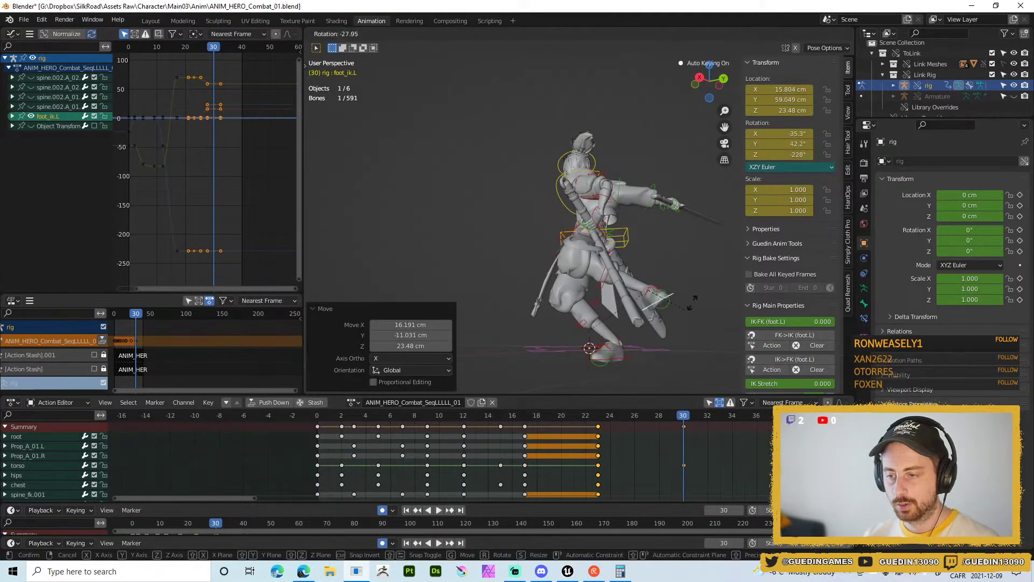
pyautogui.click(655, 294)
pyautogui.moveTo(655, 294); pyautogui.dragTo(636, 258, button='middle')
pyautogui.click(613, 239)
pyautogui.click(647, 302)
pyautogui.press('g')
pyautogui.click(650, 284)
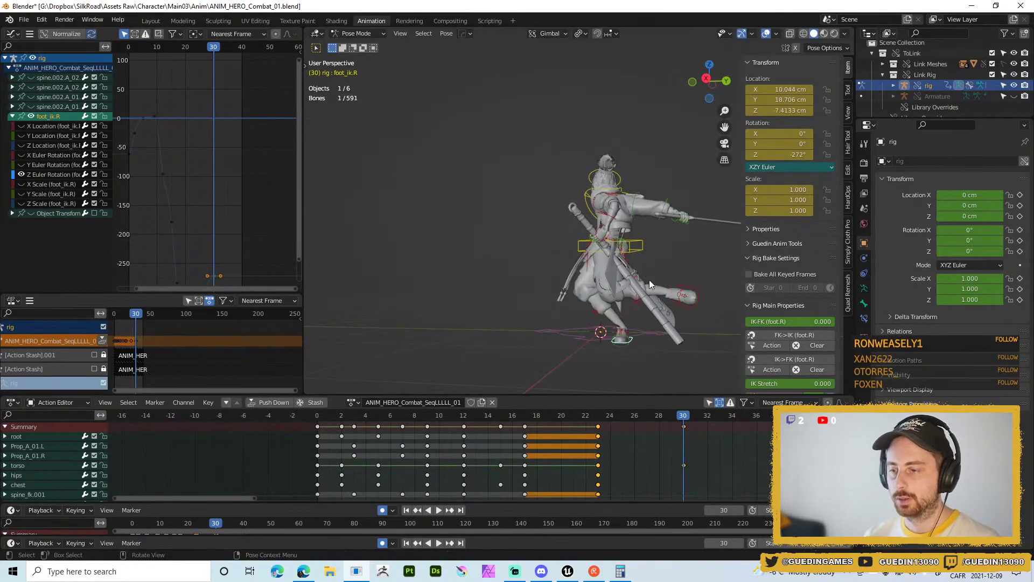
# - Raise and shift the torso control about 20 cm so the body stands over the planted right foot at frame 30
pyautogui.click(643, 243)
pyautogui.press('g')
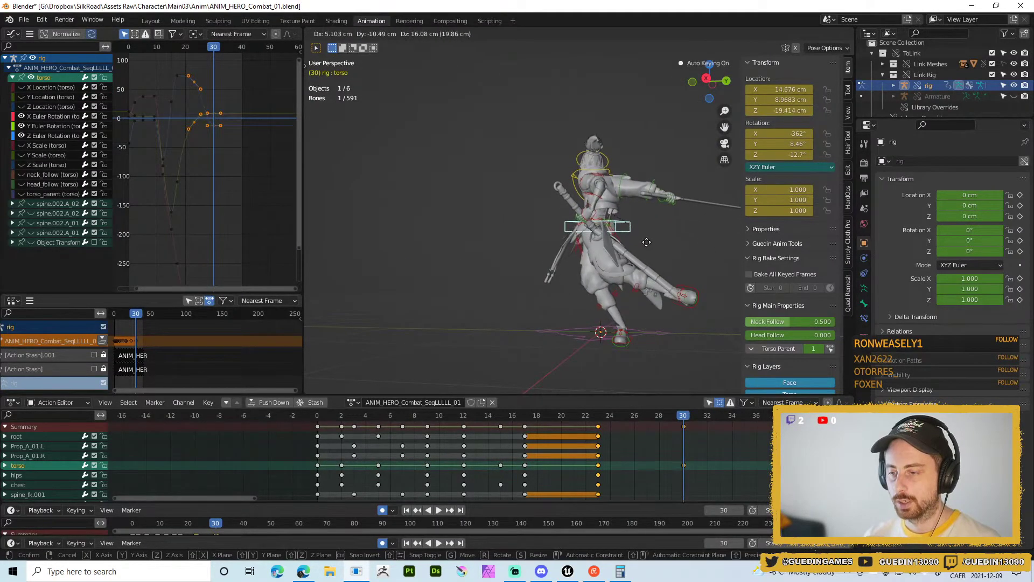
pyautogui.click(709, 313)
# - Move the lifted left foot IK control about 15 cm closer to the body and slightly higher at frame 30
pyautogui.click(683, 296)
pyautogui.moveTo(752, 323); pyautogui.dragTo(690, 267, button='middle')
pyautogui.press('g')
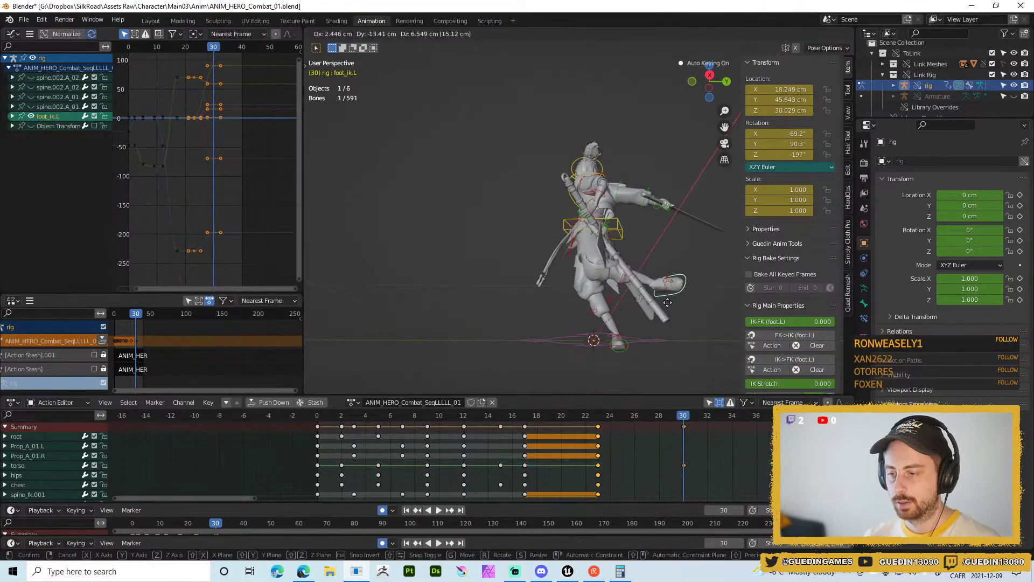
# - Place the left foot control at about X 19.4, Y -1.1, Z 35 cm and reorient it from a cleared rotation
pyautogui.click(639, 295)
pyautogui.hotkey('alt', 'r')
pyautogui.moveTo(639, 296)
pyautogui.mouseDown(button='middle')
pyautogui.moveTo(671, 302)
pyautogui.moveTo(649, 303)
pyautogui.mouseUp(button='middle')
pyautogui.press('r')
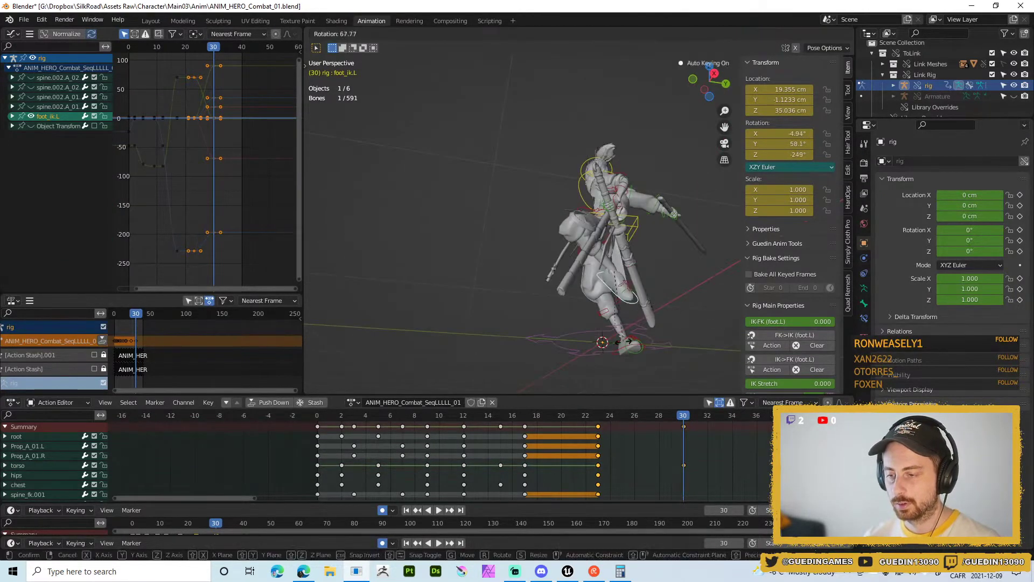
pyautogui.click(651, 312)
pyautogui.press('r')
pyautogui.press('r')
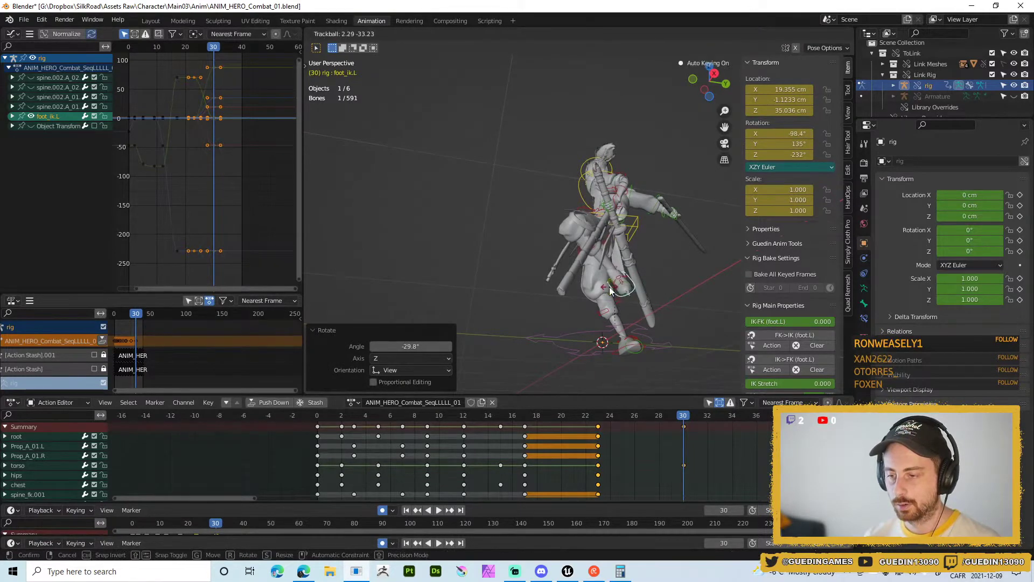
pyautogui.click(610, 291)
# - Raise the left foot to about X 33.5, Y 1.6, Z 48.6 cm and rotate it to about -125°, 133°, -209°
pyautogui.moveTo(610, 291); pyautogui.dragTo(655, 291, button='middle')
pyautogui.press('g')
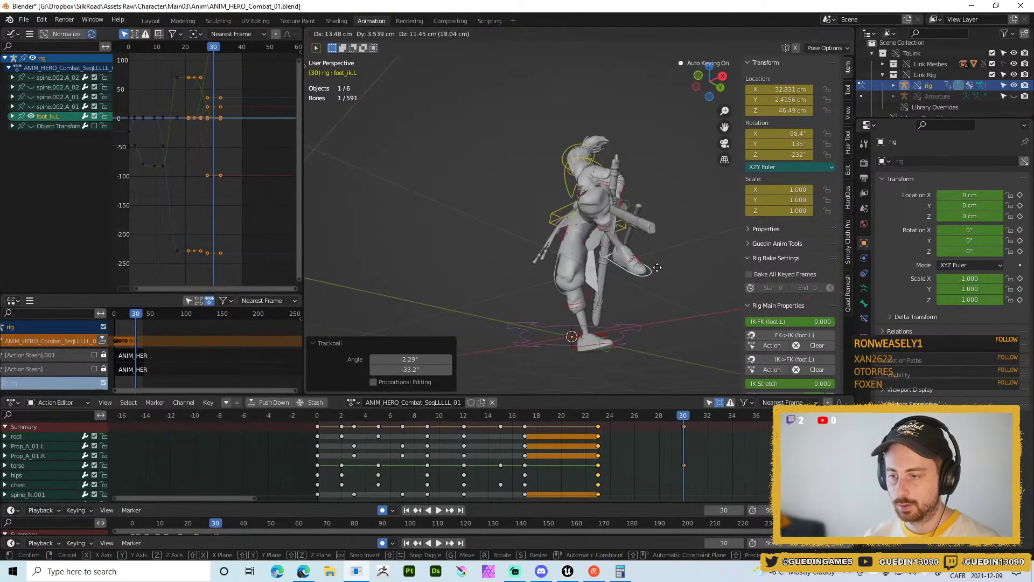
pyautogui.click(657, 268)
pyautogui.press('r')
pyautogui.press('r')
pyautogui.click(664, 258)
pyautogui.press('r')
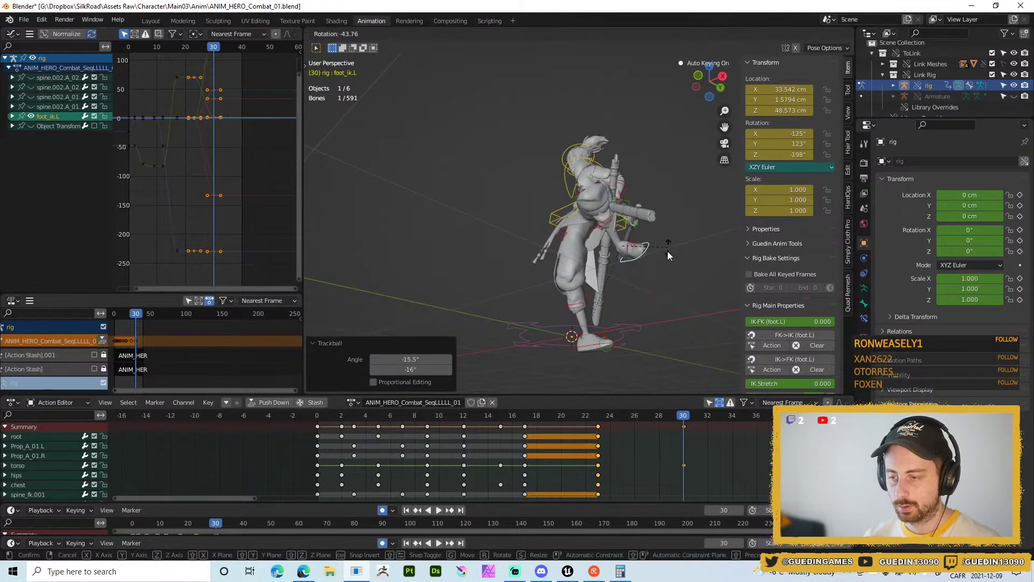
pyautogui.click(667, 251)
# - Rotate the right foot IK control about -40.3° around its gimbal Z axis
pyautogui.moveTo(574, 265); pyautogui.dragTo(624, 330, button='middle')
pyautogui.click(619, 347)
pyautogui.press('r')
pyautogui.press('z')
pyautogui.press('z')
pyautogui.click(580, 330)
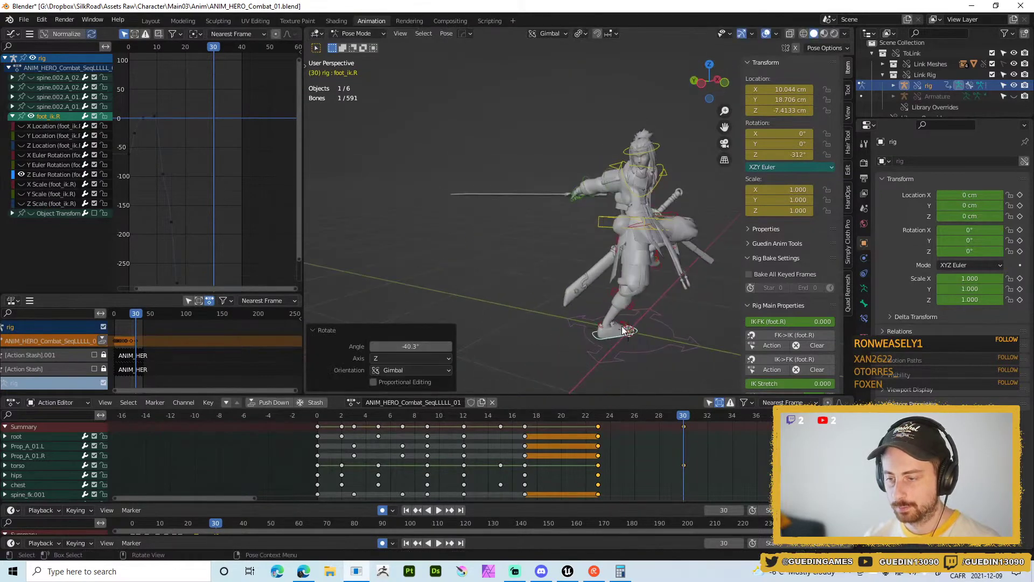
# - Roll the planted right foot around the X axis using the control at its ankle
pyautogui.click(615, 317)
pyautogui.press('r')
pyautogui.press('x')
pyautogui.press('x')
pyautogui.click(664, 310)
# - Swing the right upper arm FK control down with a trackball rotation of about 15.5° and -21.2°
pyautogui.moveTo(571, 303); pyautogui.dragTo(562, 186, button='middle')
pyautogui.click(563, 191)
pyautogui.keyDown('shift'); pyautogui.click(569, 185); pyautogui.keyUp('shift')
pyautogui.click(567, 193)
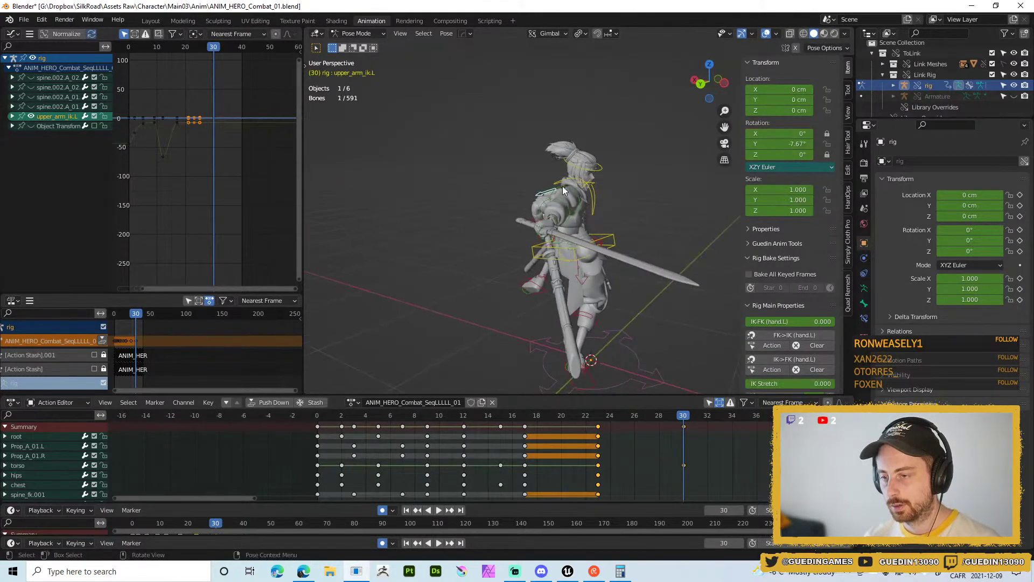
pyautogui.click(571, 191)
pyautogui.press('r')
pyautogui.press('r')
pyautogui.click(566, 223)
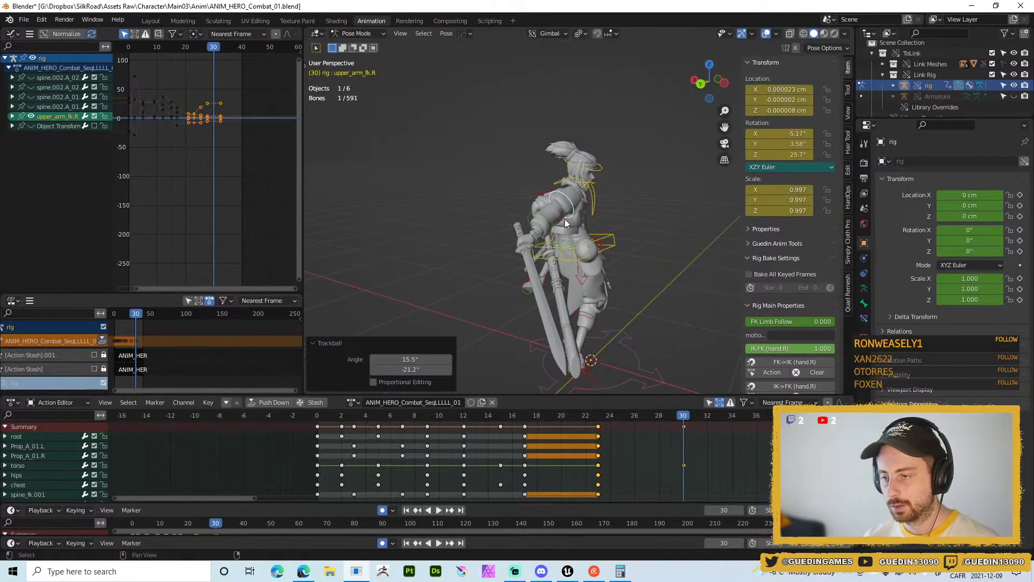
# - Bend the right forearm FK control about 29.3° around its X axis
pyautogui.click(552, 220)
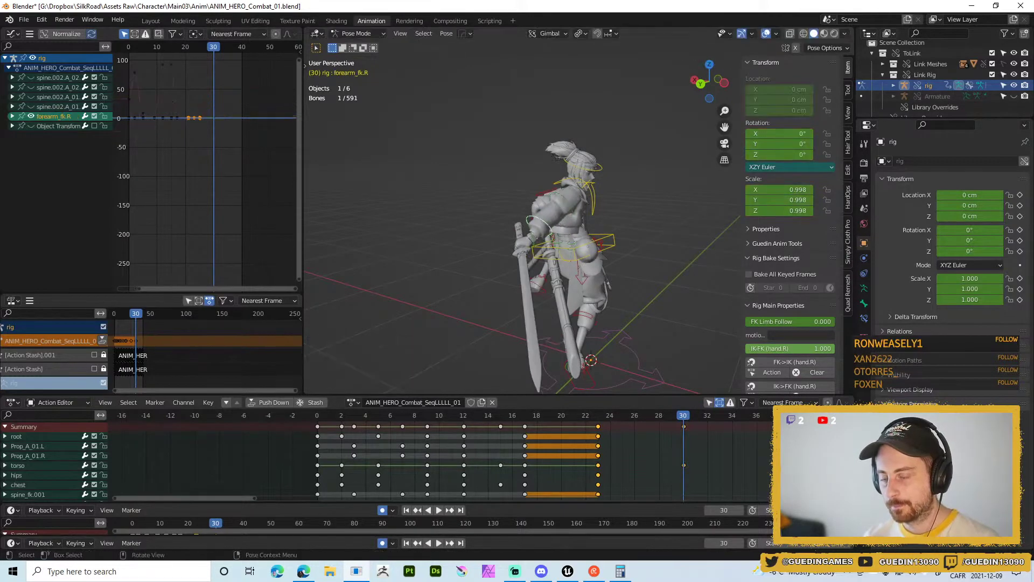
pyautogui.press('r')
pyautogui.press('x')
pyautogui.click(546, 245)
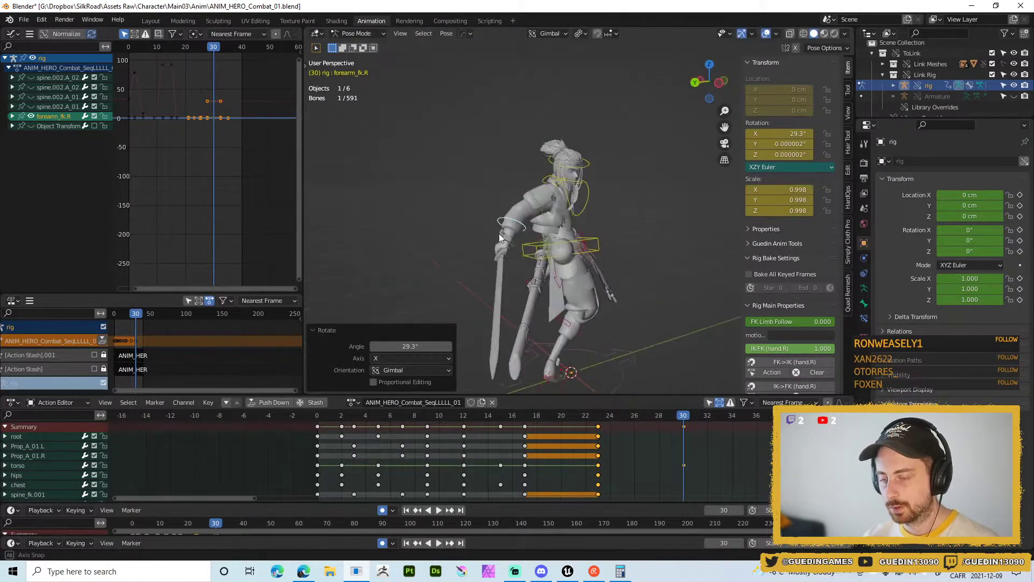
# - Rotate the torso control from the side to adjust the body's lean
pyautogui.click(491, 245)
pyautogui.moveTo(491, 245); pyautogui.dragTo(589, 284, button='middle')
pyautogui.click(598, 282)
pyautogui.press('r')
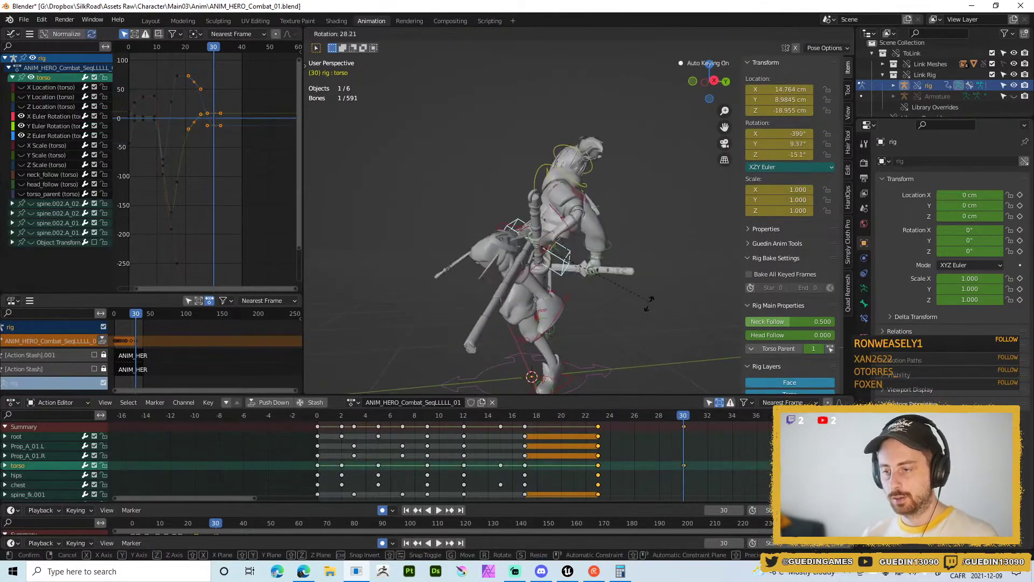
pyautogui.click(583, 277)
# - Reorient the raised left foot with a view rotation of about -44.5° and a trackball rotation of about -20.6° and 22.3°
pyautogui.moveTo(583, 276); pyautogui.dragTo(538, 300, button='middle')
pyautogui.click(538, 300)
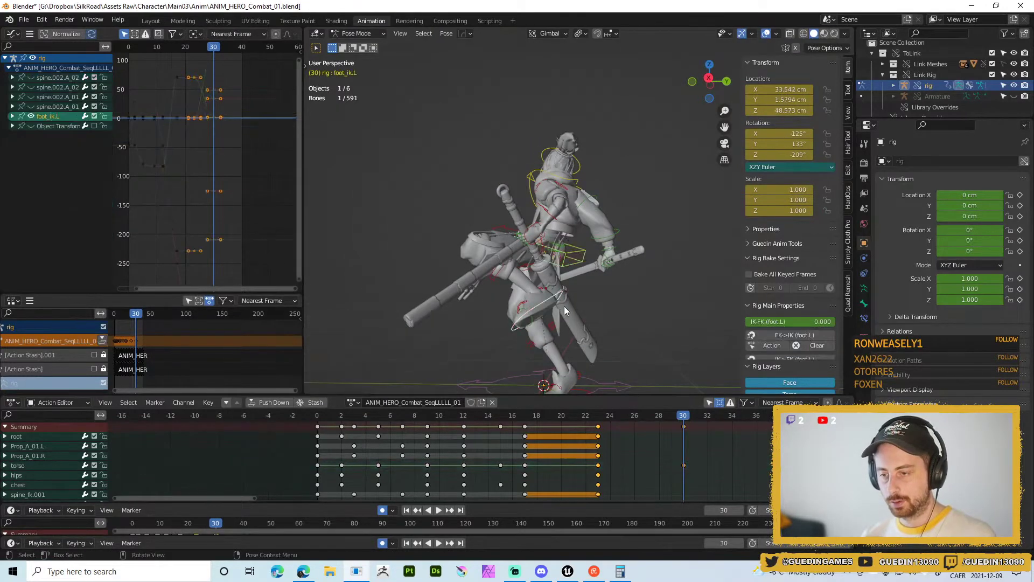
pyautogui.moveTo(602, 315); pyautogui.dragTo(549, 299, button='middle')
pyautogui.press('r')
pyautogui.click(565, 297)
pyautogui.press('r')
pyautogui.press('r')
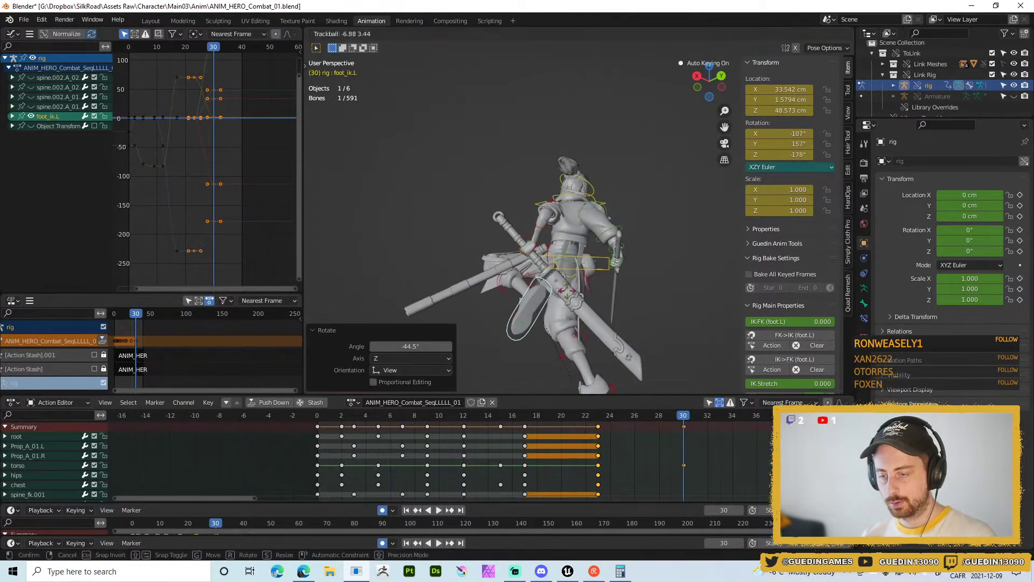
pyautogui.click(609, 291)
pyautogui.moveTo(609, 291); pyautogui.dragTo(596, 231, button='middle')
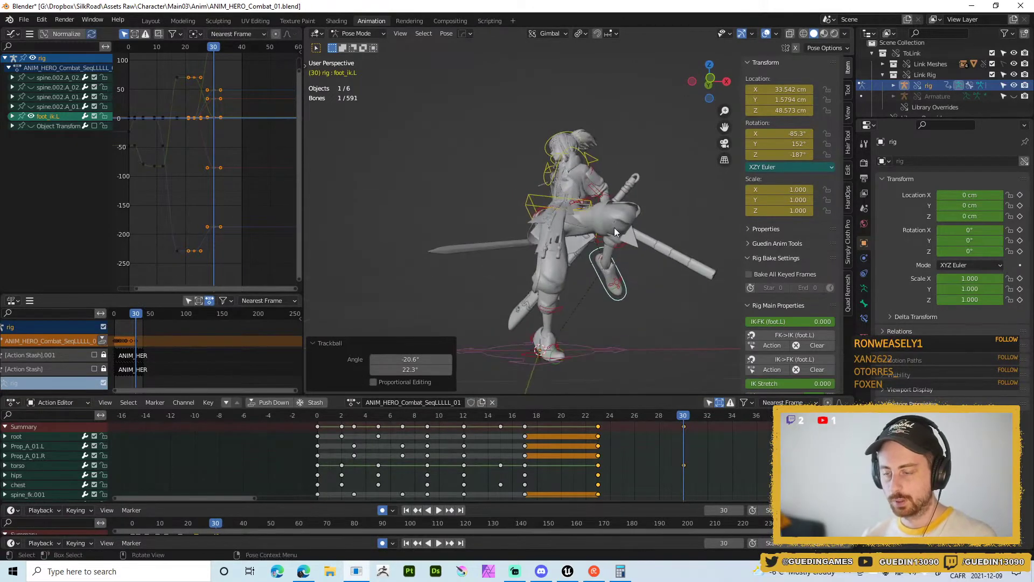
# - In front view, shift the torso to about X 6.7 cm and Z -20.3 cm
pyautogui.click(618, 229)
pyautogui.press('KP_1')
pyautogui.click(558, 207)
pyautogui.press('g')
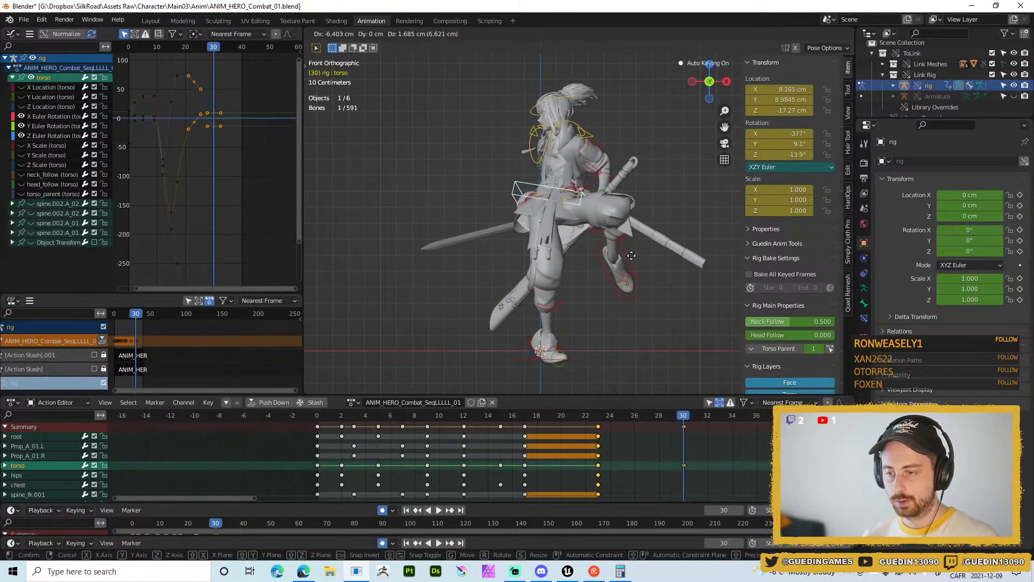
pyautogui.click(630, 269)
# - Move the left foot IK control to about X 19.3, Y -15.3, Z 47.3 cm behind the body
pyautogui.click(633, 272)
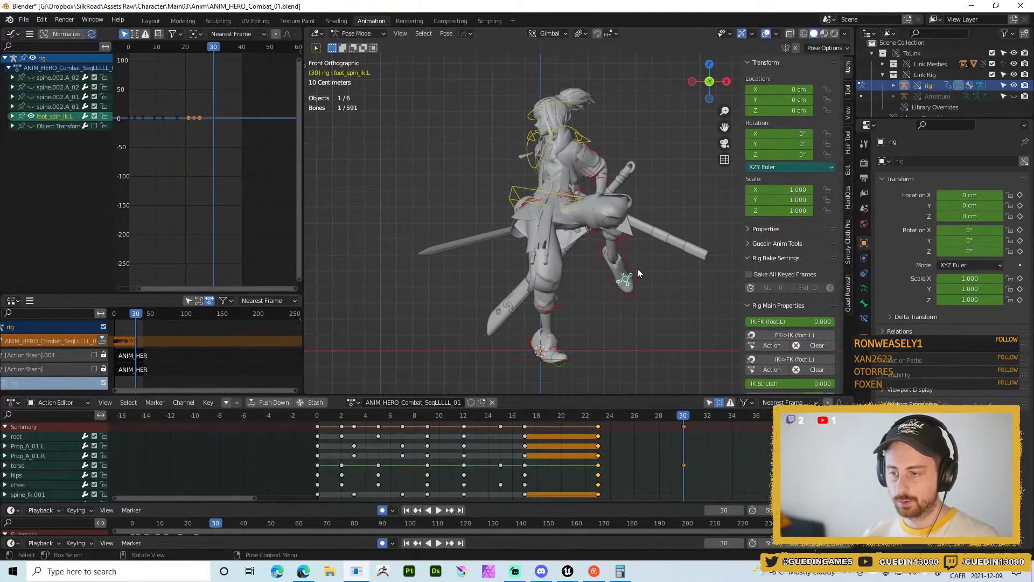
pyautogui.click(645, 281)
pyautogui.press('g')
pyautogui.click(595, 280)
pyautogui.moveTo(595, 280); pyautogui.dragTo(619, 280, button='middle')
pyautogui.press('g')
pyautogui.click(537, 273)
pyautogui.press('g')
pyautogui.click(559, 301)
pyautogui.press('g')
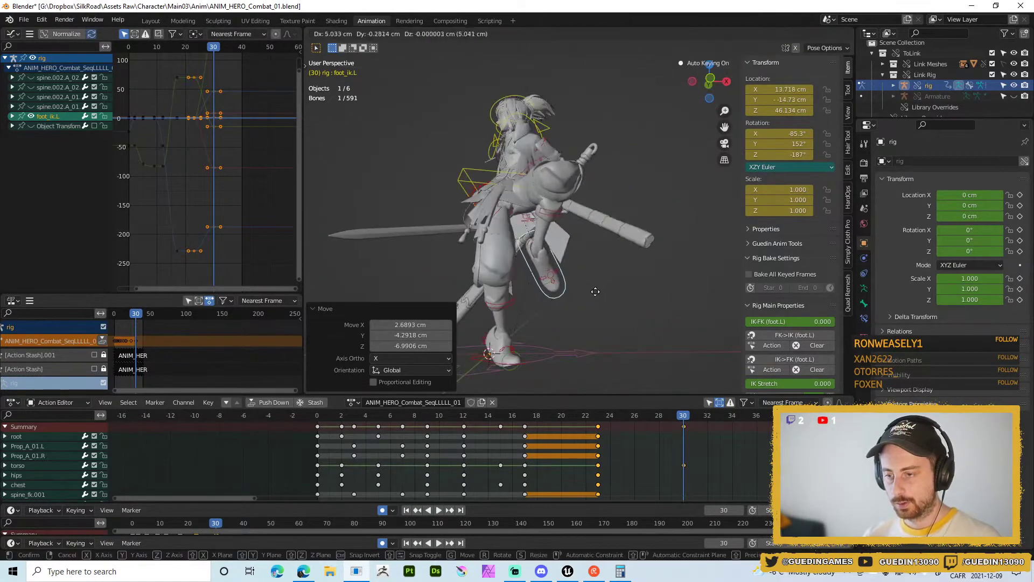
pyautogui.click(610, 295)
# - Rotate the left foot about 14.2° in the view and trackball it to about -114°, 178°, -185°
pyautogui.press('r')
pyautogui.click(583, 296)
pyautogui.press('r')
pyautogui.press('r')
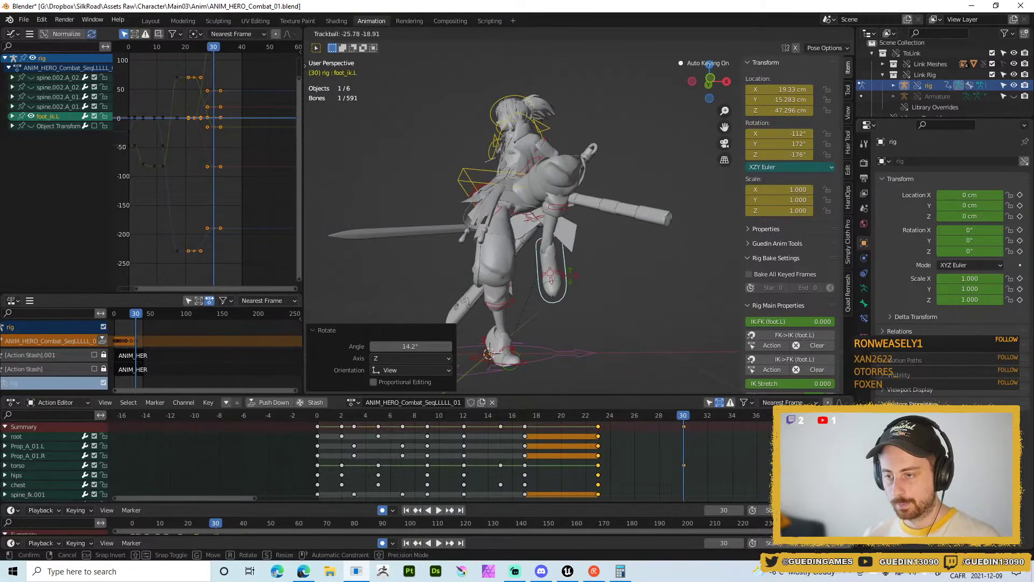
pyautogui.click(499, 257)
pyautogui.moveTo(499, 257)
pyautogui.mouseDown(button='middle')
pyautogui.moveTo(344, 263)
pyautogui.moveTo(474, 286)
pyautogui.moveTo(432, 272)
pyautogui.moveTo(499, 277)
pyautogui.mouseUp(button='middle')
pyautogui.press('r')
pyautogui.press('r')
pyautogui.click(548, 176)
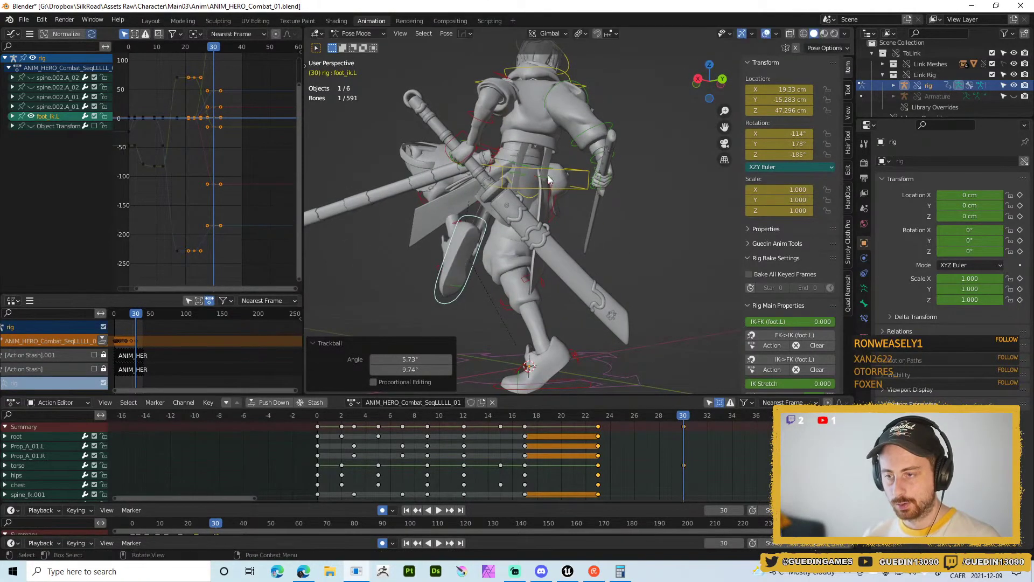
# - Clear the hips' rotation and turn them about -26.4° around the view axis
pyautogui.moveTo(541, 82); pyautogui.dragTo(530, 167, button='middle')
pyautogui.click(469, 205)
pyautogui.hotkey('alt', 'r')
pyautogui.press('r')
pyautogui.click(546, 205)
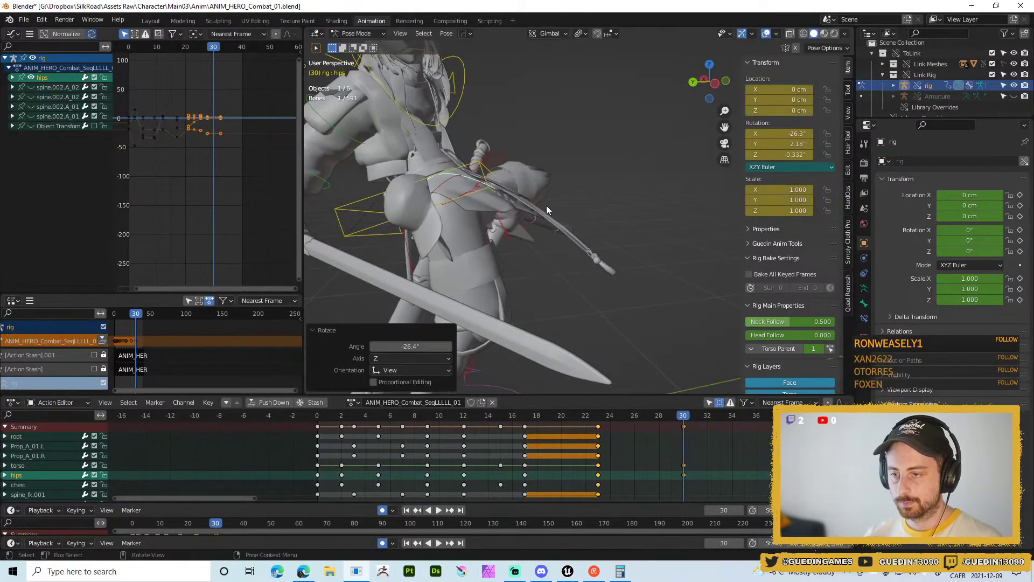
# - Tilt the hips sideways as seen from near the character's front
pyautogui.moveTo(546, 205); pyautogui.dragTo(465, 195, button='middle')
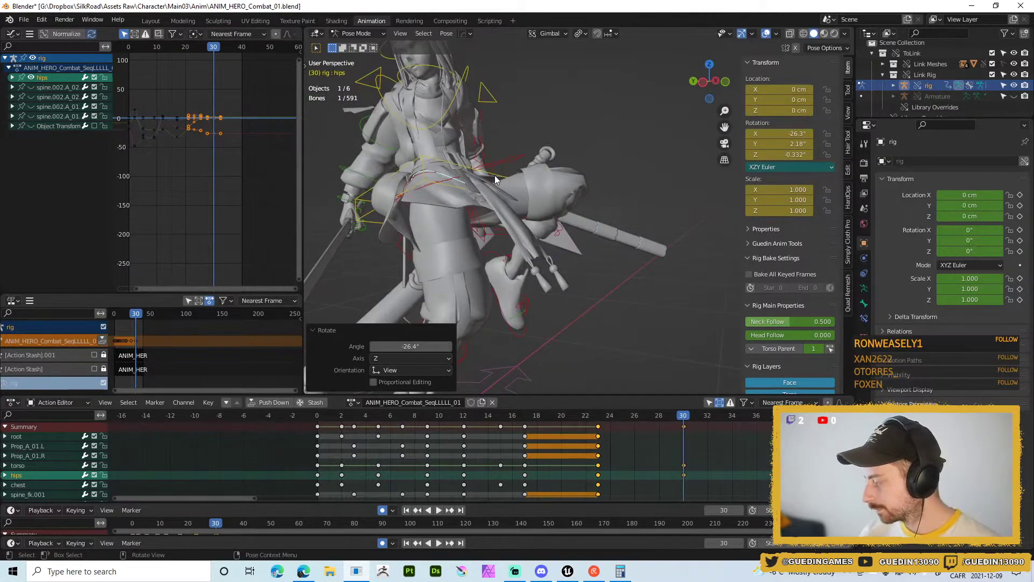
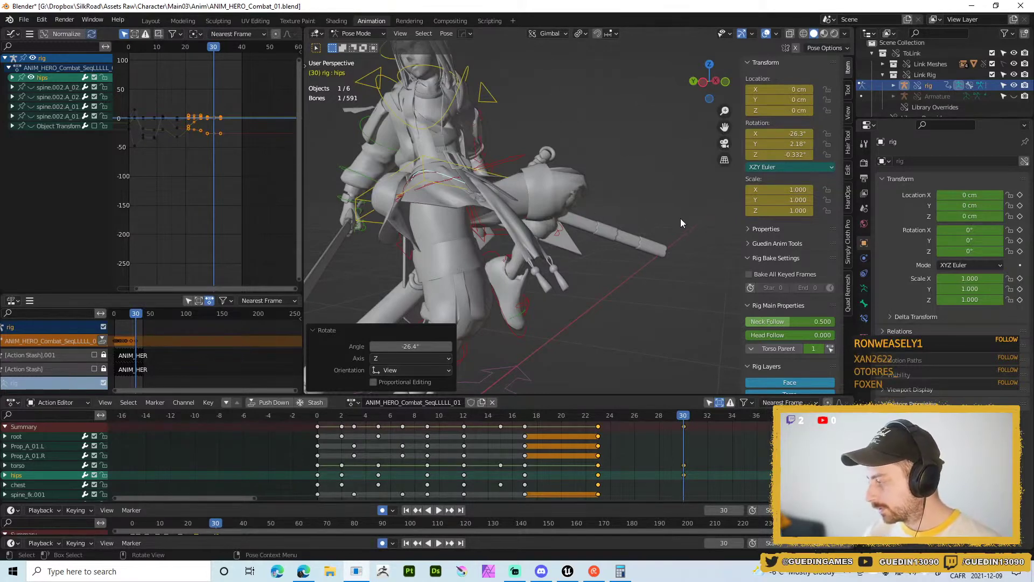
pyautogui.moveTo(727, 289); pyautogui.dragTo(584, 246, button='middle')
pyautogui.press('r')
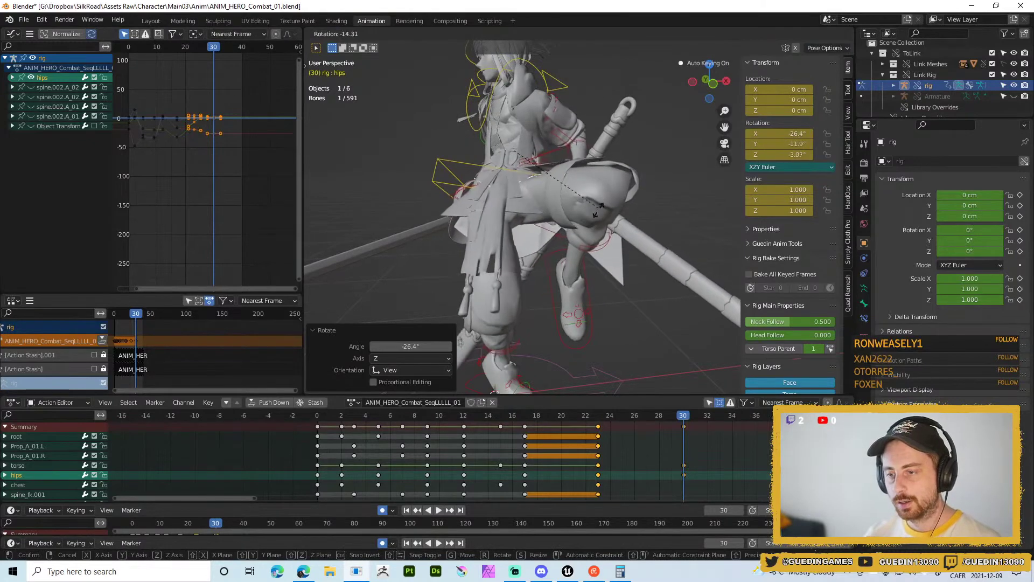
pyautogui.click(556, 205)
# - Turn the planted right foot about -41.3° around its Z axis
pyautogui.moveTo(557, 205); pyautogui.dragTo(519, 225, button='middle')
pyautogui.click(542, 234)
pyautogui.click(505, 260)
pyautogui.moveTo(506, 260); pyautogui.dragTo(549, 262, button='middle')
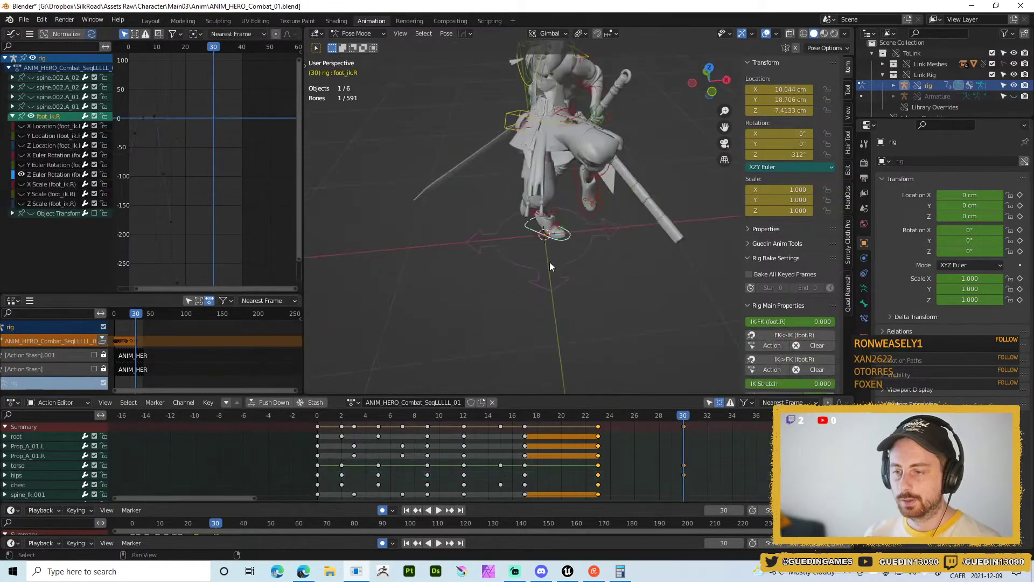
pyautogui.press('r')
pyautogui.press('z')
pyautogui.click(567, 258)
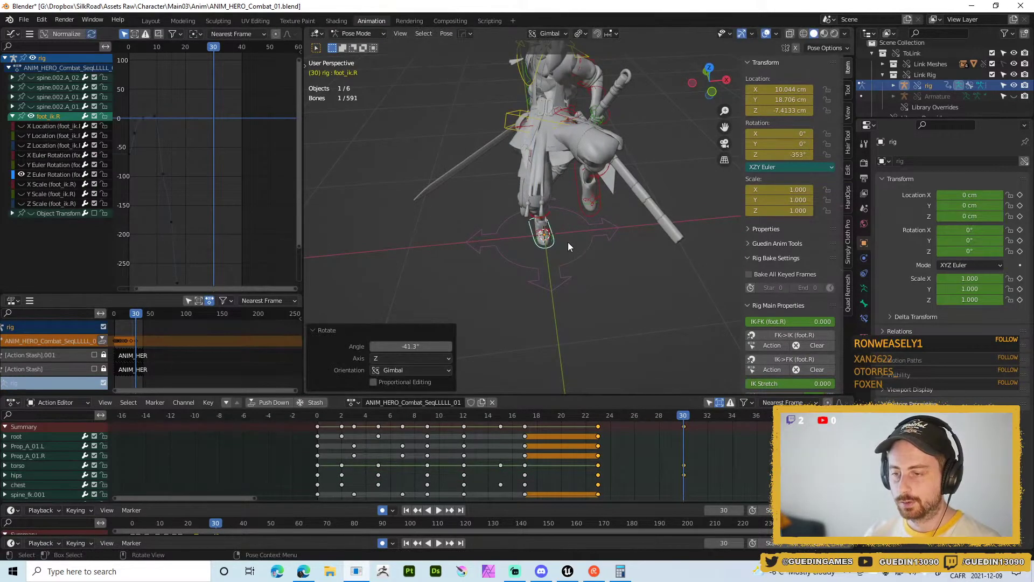
# - Reposition the right foot along the X axis to place it under the body
pyautogui.press('g')
pyautogui.press('x')
pyautogui.click(571, 237)
pyautogui.moveTo(572, 236); pyautogui.dragTo(493, 185, button='middle')
pyautogui.press('g')
pyautogui.press('x')
pyautogui.click(558, 226)
# - Adjust the raised left foot with a trackball rotation of about -20.6° and 6.3°
pyautogui.click(630, 223)
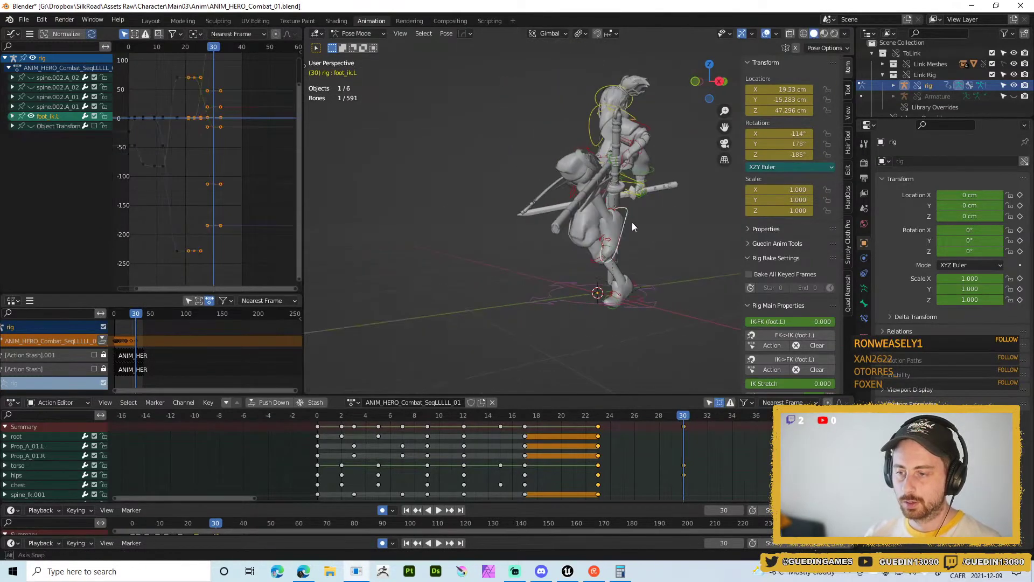
pyautogui.moveTo(632, 223); pyautogui.dragTo(687, 261, button='middle')
pyautogui.press('r')
pyautogui.press('r')
pyautogui.click(679, 213)
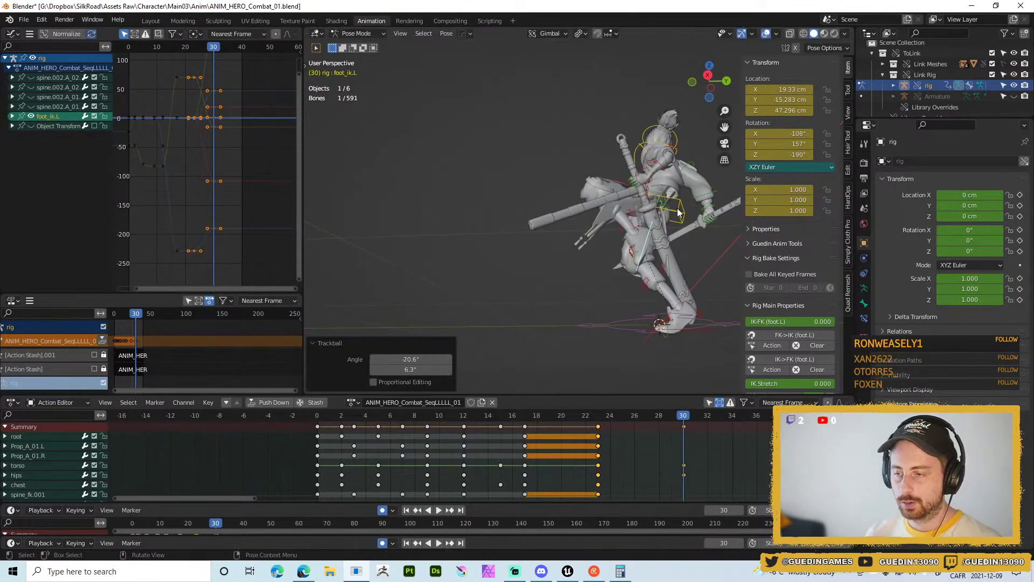
# - Lean the torso with a view rotation of about 20.6°
pyautogui.click(678, 212)
pyautogui.moveTo(680, 213)
pyautogui.keyDown('shift'); pyautogui.mouseDown(button='middle')
pyautogui.moveTo(589, 207)
pyautogui.moveTo(655, 247)
pyautogui.moveTo(686, 229)
pyautogui.mouseUp(button='middle'); pyautogui.keyUp('shift')
pyautogui.press('r')
pyautogui.click(679, 239)
# - Rotate the chest control from the side to bend the upper body
pyautogui.moveTo(635, 223); pyautogui.dragTo(582, 165, button='middle')
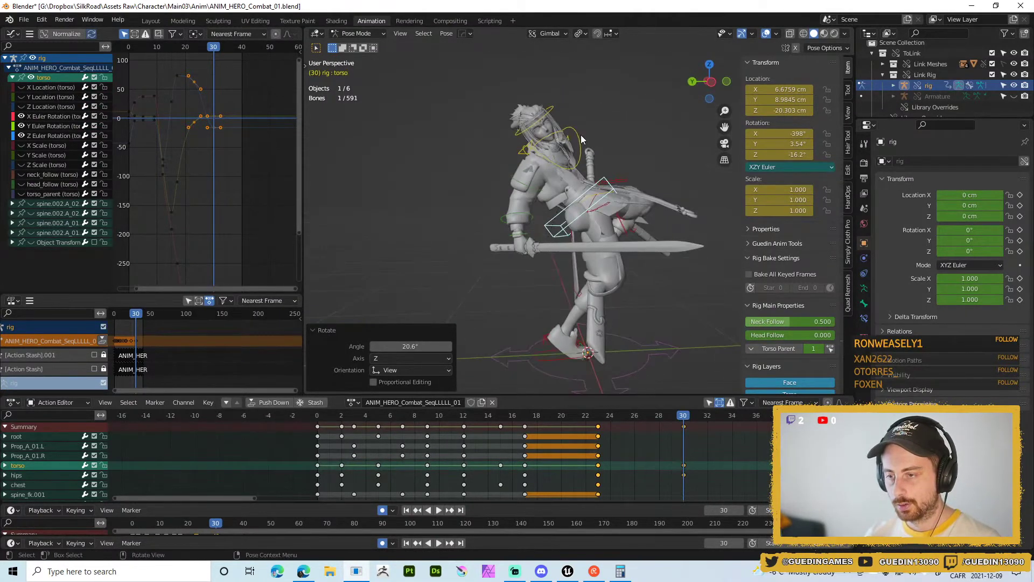
pyautogui.click(601, 159)
pyautogui.press('r')
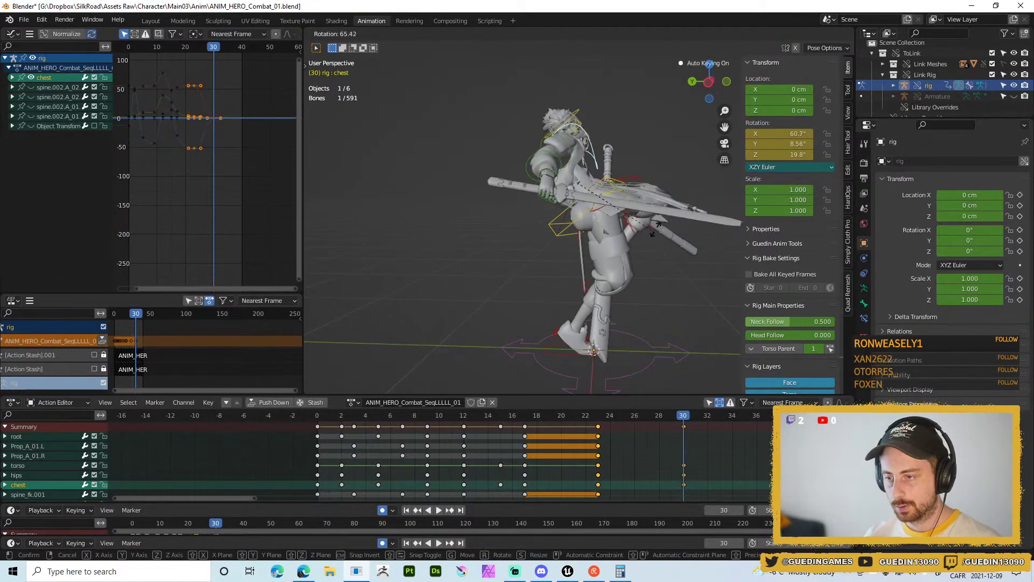
pyautogui.click(538, 99)
pyautogui.moveTo(538, 100); pyautogui.dragTo(549, 246, button='middle')
# - Twist the chest about 54.3° in the view and refine it with a trackball rotation of about 13.8° and -25.8°
pyautogui.click(540, 177)
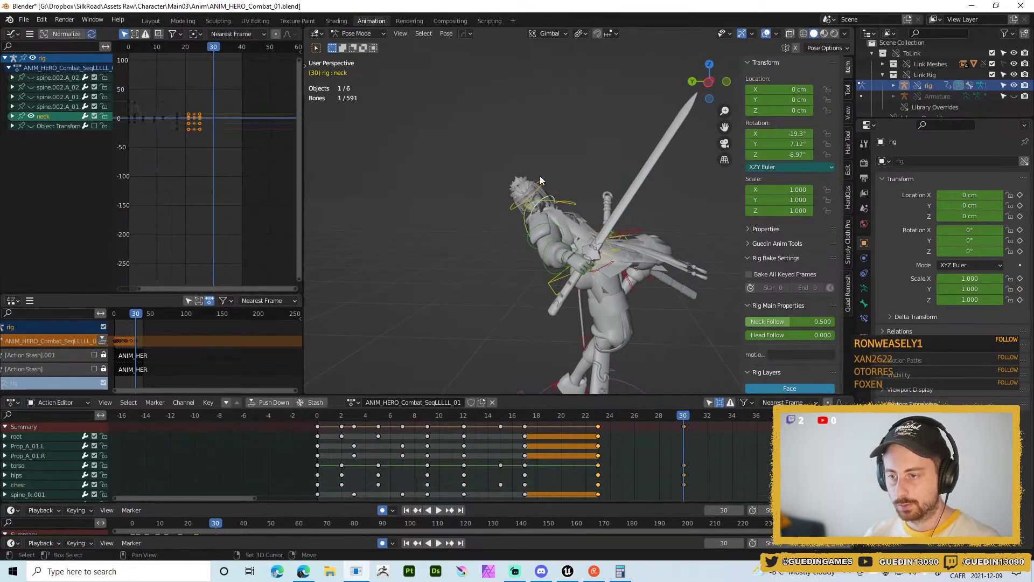
pyautogui.click(573, 195)
pyautogui.moveTo(573, 194); pyautogui.dragTo(528, 197, button='middle')
pyautogui.press('r')
pyautogui.click(564, 202)
pyautogui.press('r')
pyautogui.press('r')
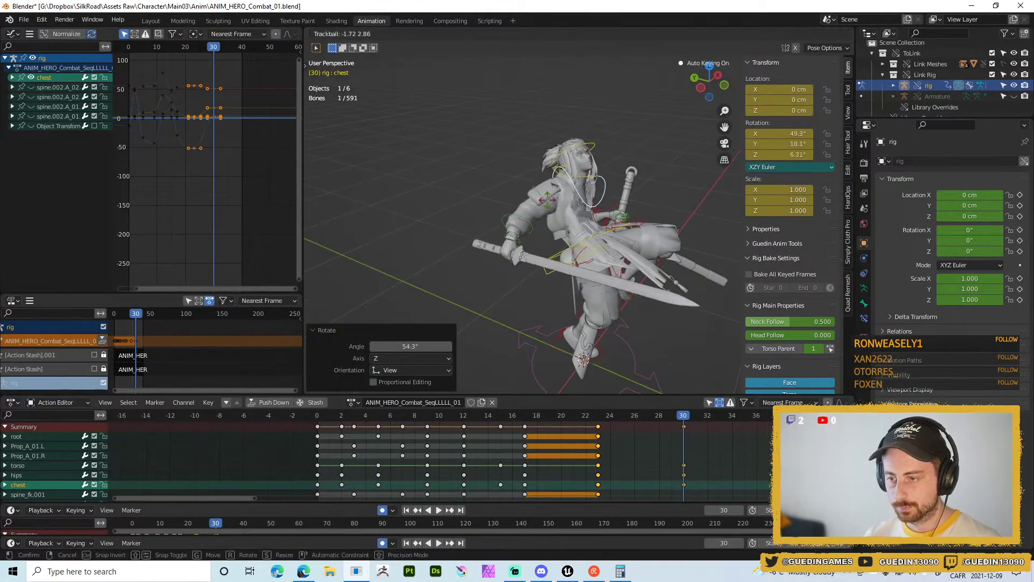
pyautogui.click(513, 204)
# - Rotate the head control in the left side view
pyautogui.moveTo(514, 204); pyautogui.dragTo(553, 190, button='middle')
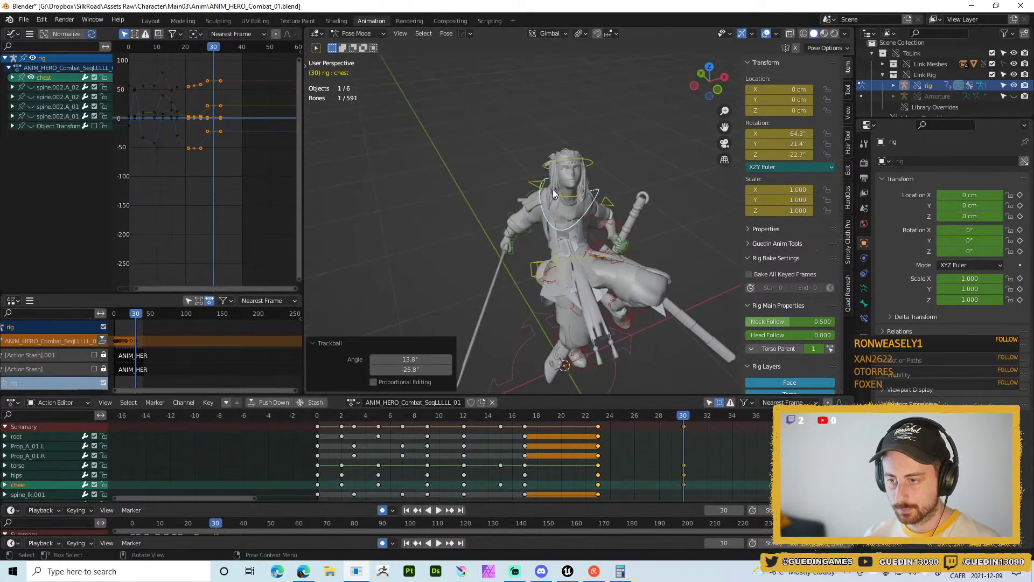
pyautogui.click(579, 157)
pyautogui.keyDown('alt'); pyautogui.moveTo(580, 157); pyautogui.dragTo(635, 141, button='middle'); pyautogui.keyUp('alt')
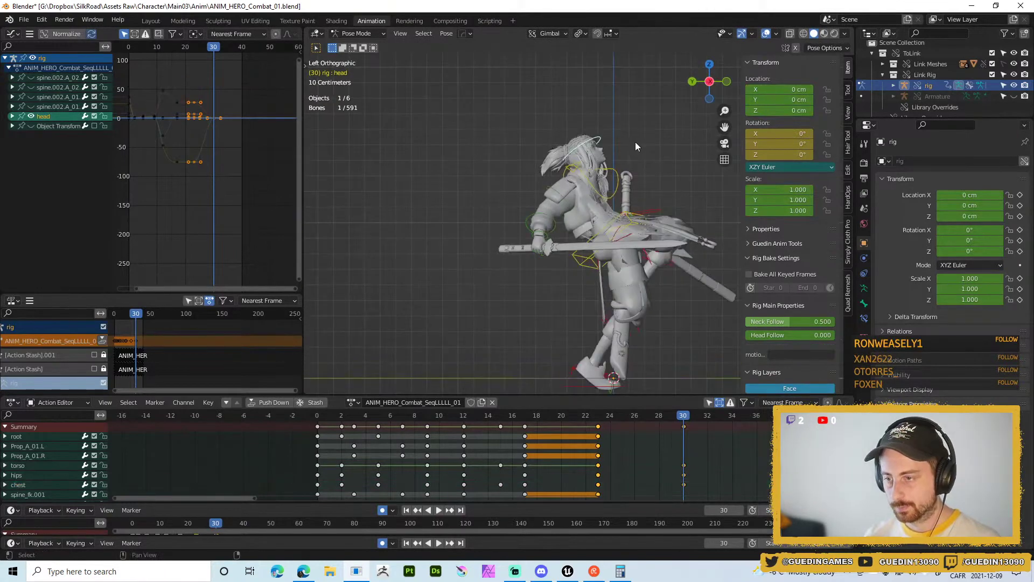
pyautogui.press('r')
pyautogui.click(662, 219)
# - Rotate the torso about 10.7° in the right side view
pyautogui.moveTo(662, 220); pyautogui.dragTo(673, 377, button='middle')
pyautogui.click(563, 201)
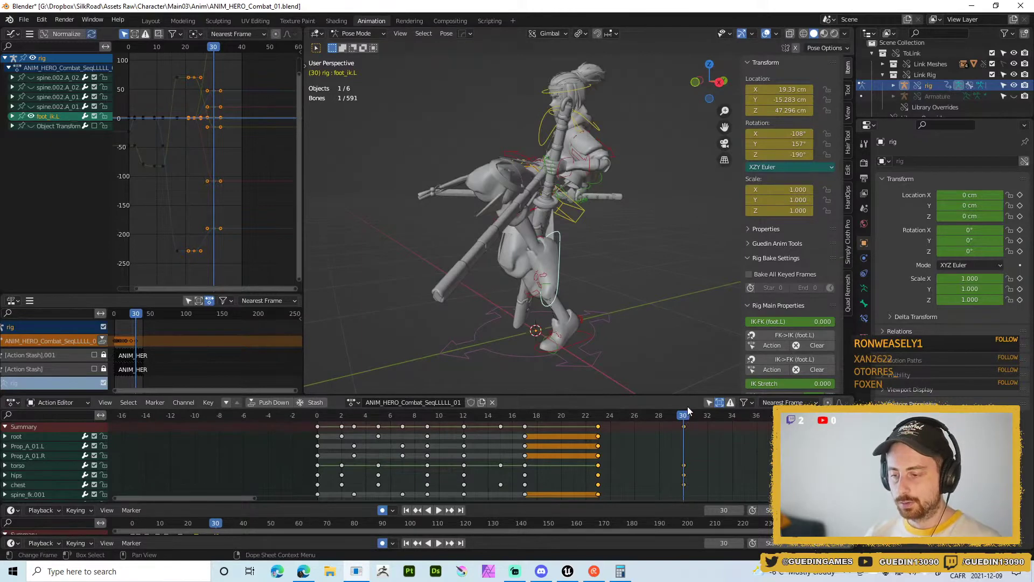
pyautogui.moveTo(544, 226); pyautogui.dragTo(571, 195, button='middle')
pyautogui.click(696, 235)
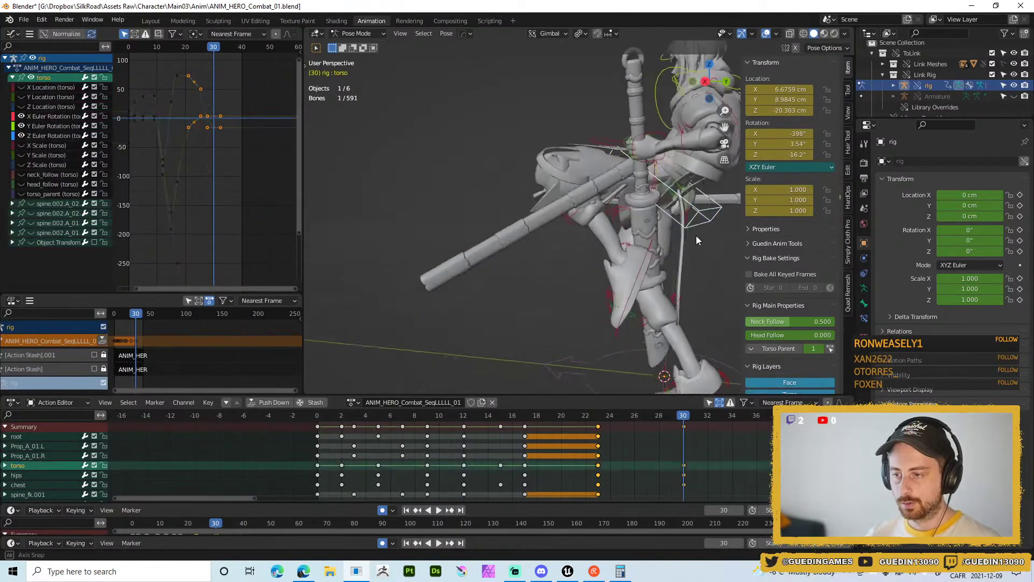
pyautogui.moveTo(696, 235); pyautogui.dragTo(621, 214, button='middle')
pyautogui.press('r')
pyautogui.click(619, 213)
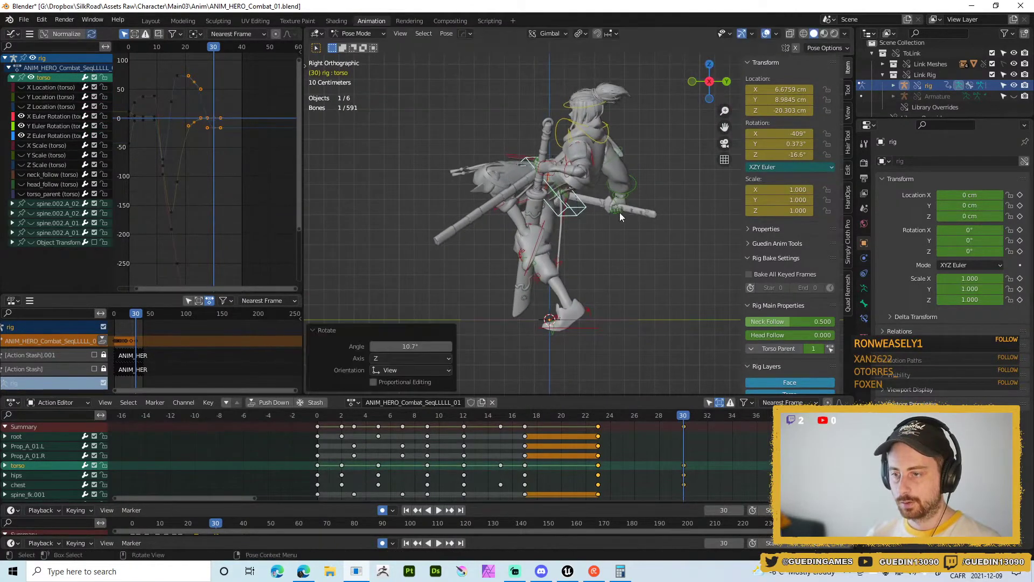
# - Shift the torso in the right side view by about 4.3 cm in Y and 0.7 cm in Z, then about -11.5 and -2.2 cm
pyautogui.press('g')
pyautogui.click(603, 210)
pyautogui.press('r')
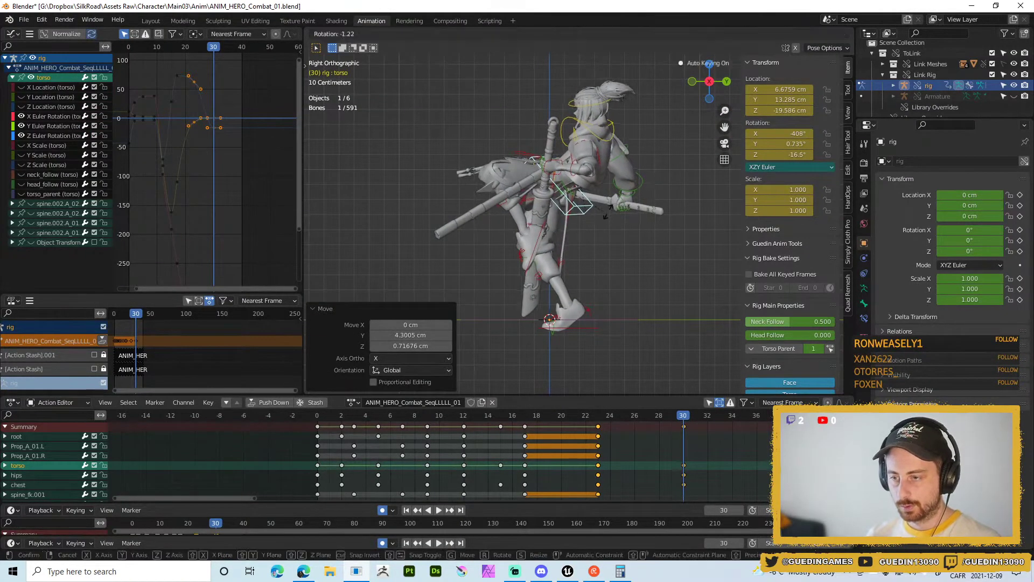
pyautogui.press('g')
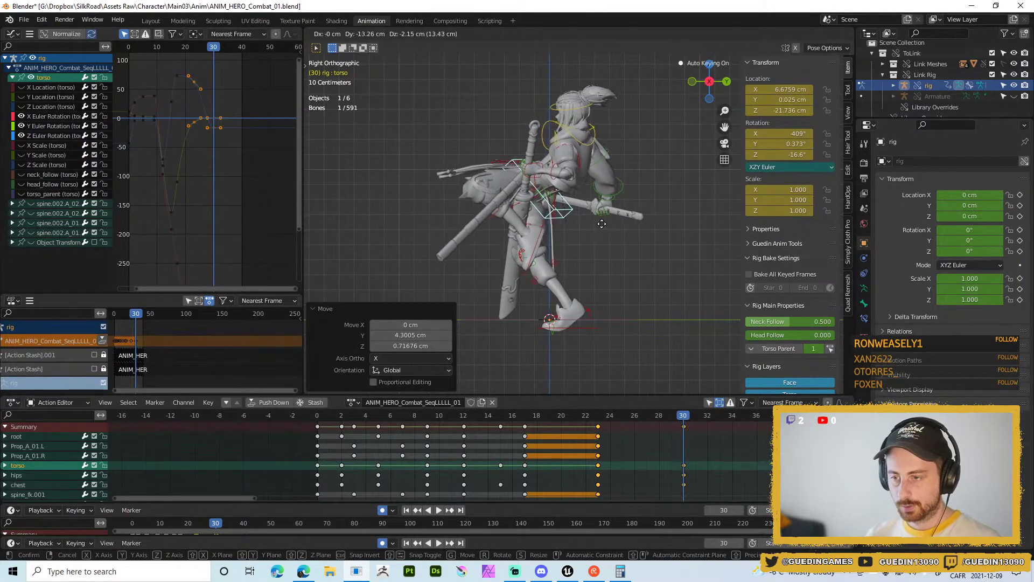
pyautogui.click(605, 224)
pyautogui.press('r')
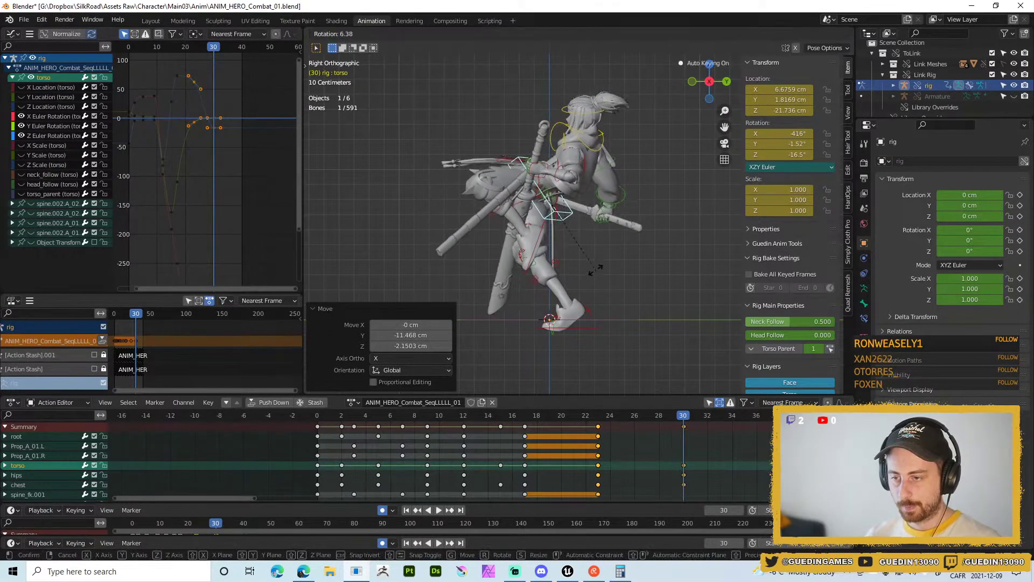
pyautogui.press('Escape')
# - Rotate the left foot IK control about 21.1° in the view and refine it with a trackball rotation of about -5.16° and 1.72°
pyautogui.click(579, 234)
pyautogui.press('r')
pyautogui.click(587, 261)
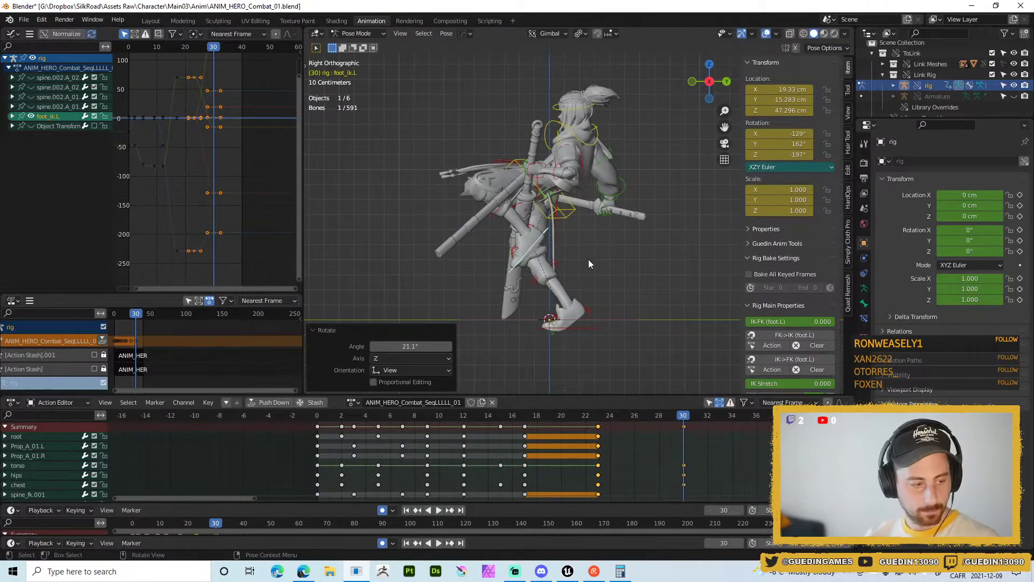
pyautogui.press('r')
pyautogui.press('r')
pyautogui.press('Escape')
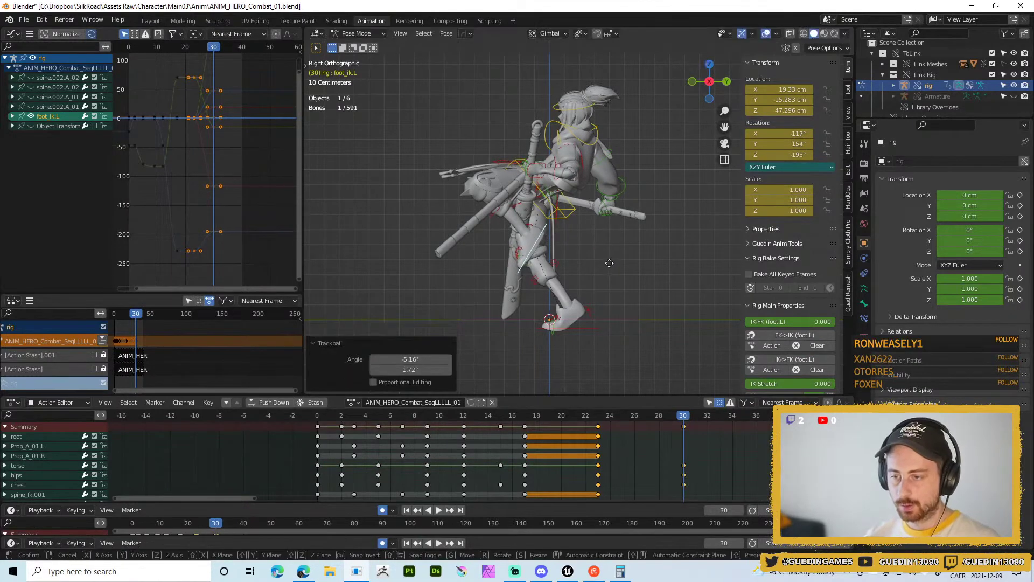
# - Reposition the left foot, rotate it 15° in the view, and move it a further 16.5 cm in X and 7.8 cm in Y or so
pyautogui.press('g')
pyautogui.click(557, 256)
pyautogui.moveTo(557, 257); pyautogui.dragTo(557, 289, button='middle')
pyautogui.write('r15')
pyautogui.press('Return')
pyautogui.press('g')
pyautogui.click(640, 291)
# - Rotate the left foot in a front perspective view and move it about -5.7 cm in X, -2 cm in Y and -2.9 cm in Z
pyautogui.moveTo(641, 291); pyautogui.dragTo(672, 321, button='middle')
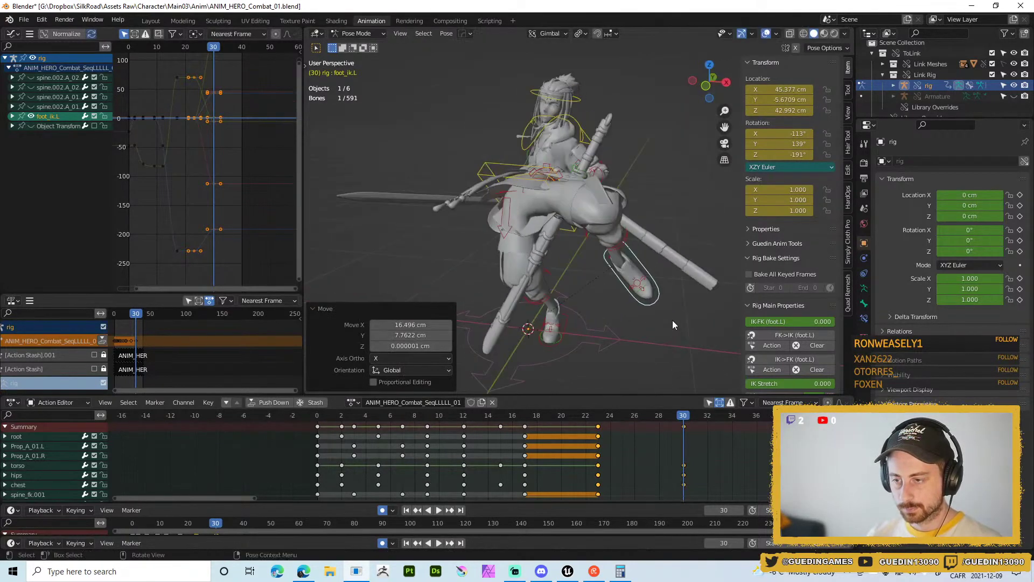
pyautogui.press('r')
pyautogui.click(684, 290)
pyautogui.press('g')
pyautogui.click(648, 297)
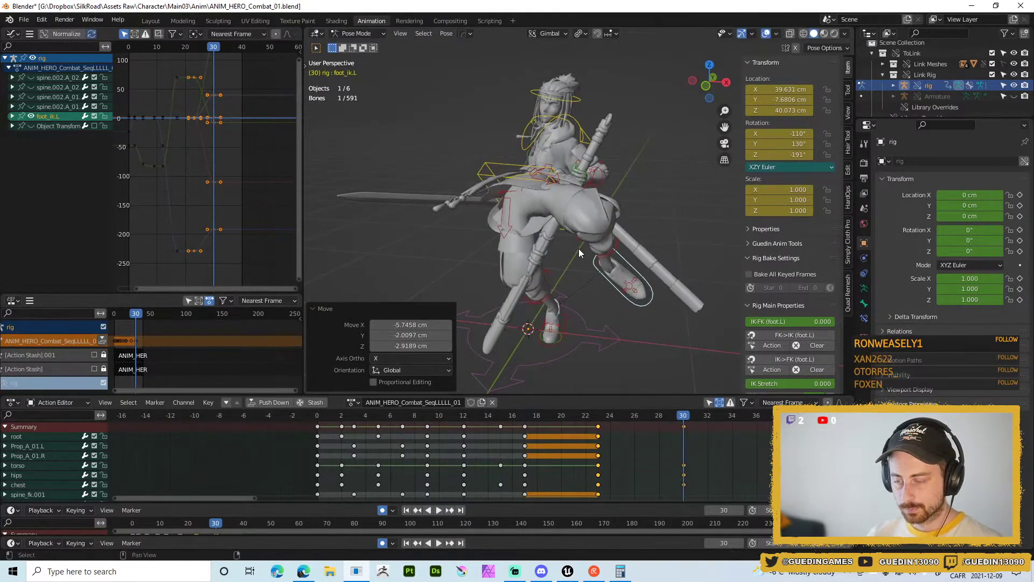
# - Rotate the torso about -16.5° and back about 8.77° as seen from the side
pyautogui.moveTo(579, 248); pyautogui.dragTo(620, 223, button='middle')
pyautogui.scroll(2, 620, 222)
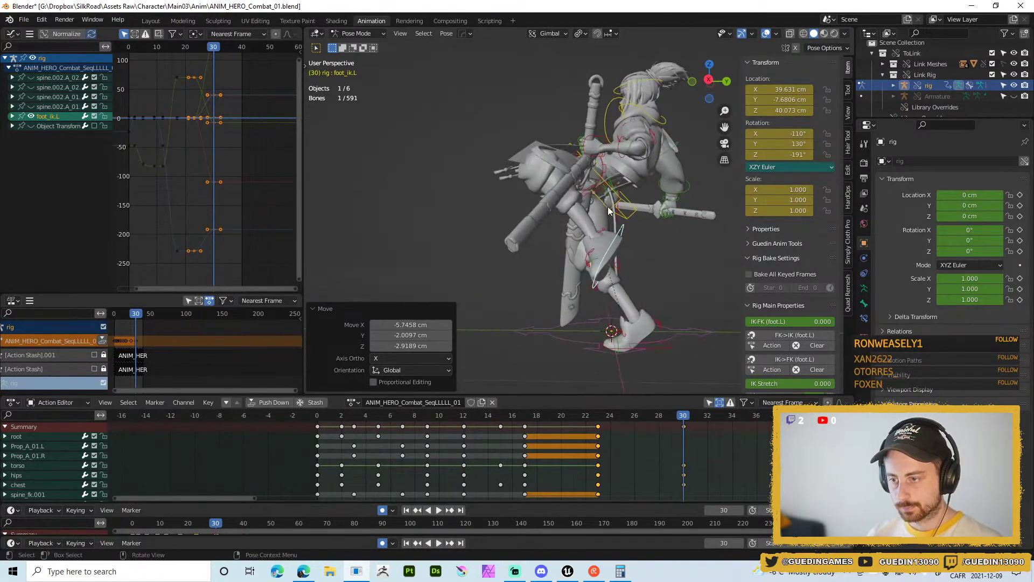
pyautogui.click(618, 219)
pyautogui.press('r')
pyautogui.click(668, 233)
pyautogui.press('r')
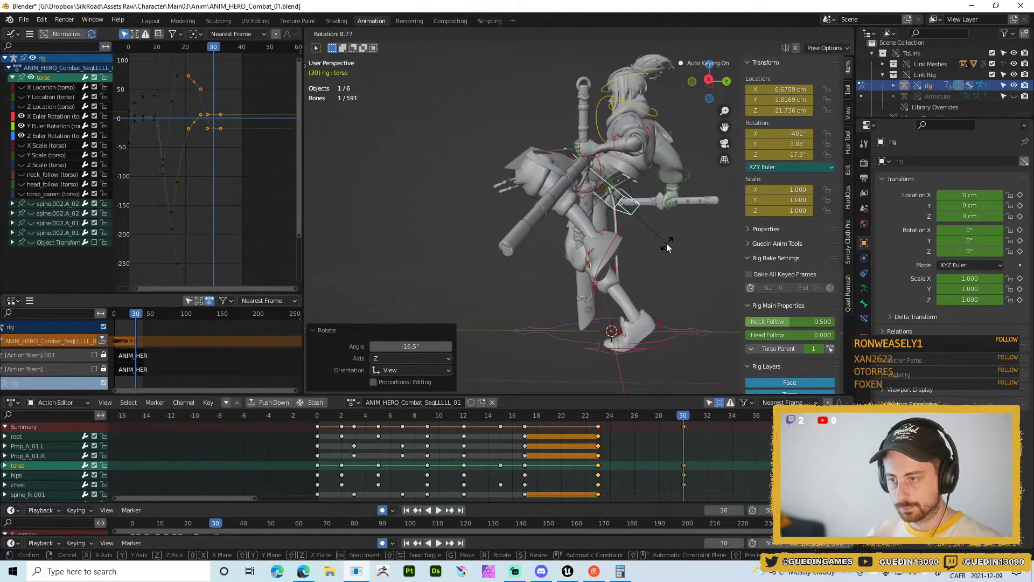
pyautogui.click(675, 229)
# - Move the left foot inward by about -24.7 cm in X, 5.5 cm in Y and -3.1 cm in Z
pyautogui.moveTo(675, 228); pyautogui.dragTo(569, 238, button='middle')
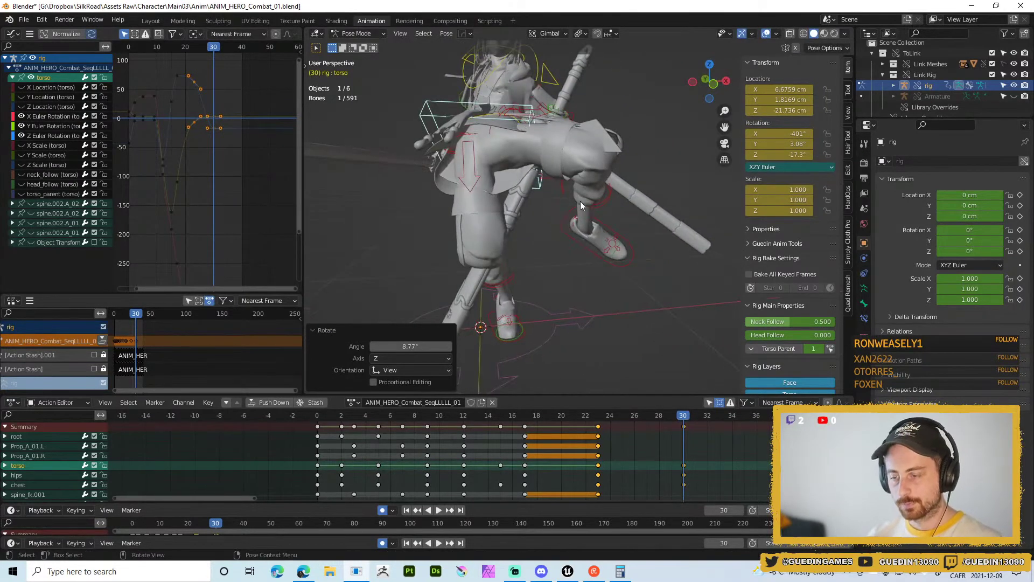
pyautogui.click(598, 249)
pyautogui.press('g')
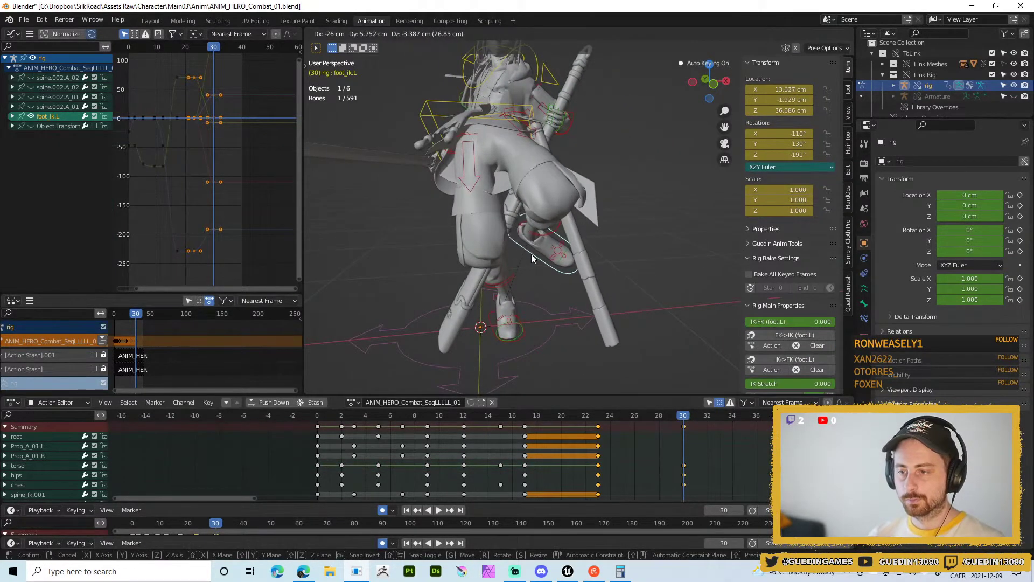
pyautogui.click(531, 253)
# - Rotate the left foot about -26.1° from the side, rotate it again from behind, and raise it about 4.8 cm
pyautogui.moveTo(531, 254); pyautogui.dragTo(632, 263, button='middle')
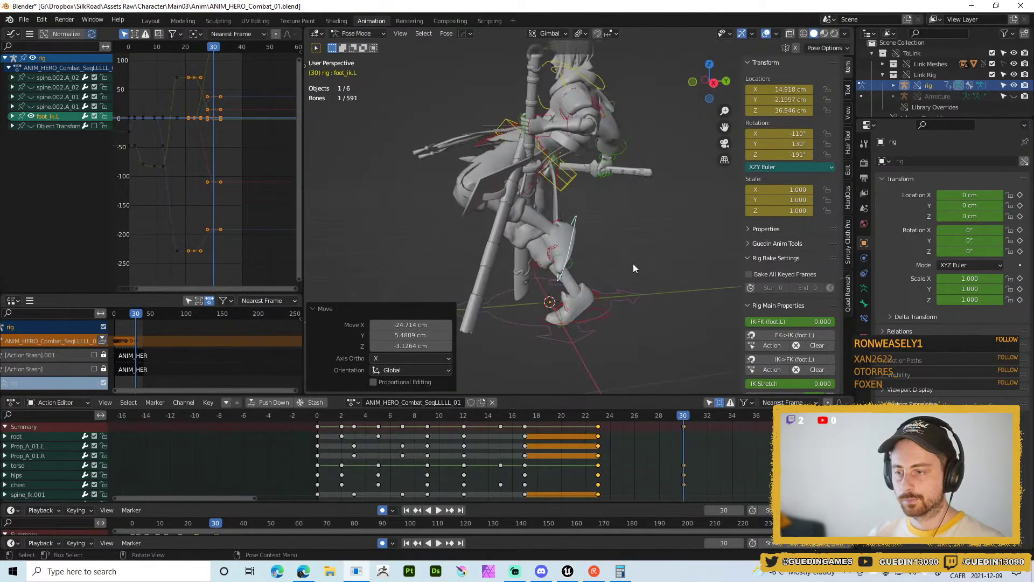
pyautogui.press('r')
pyautogui.click(592, 223)
pyautogui.moveTo(592, 224); pyautogui.dragTo(572, 243, button='middle')
pyautogui.press('r')
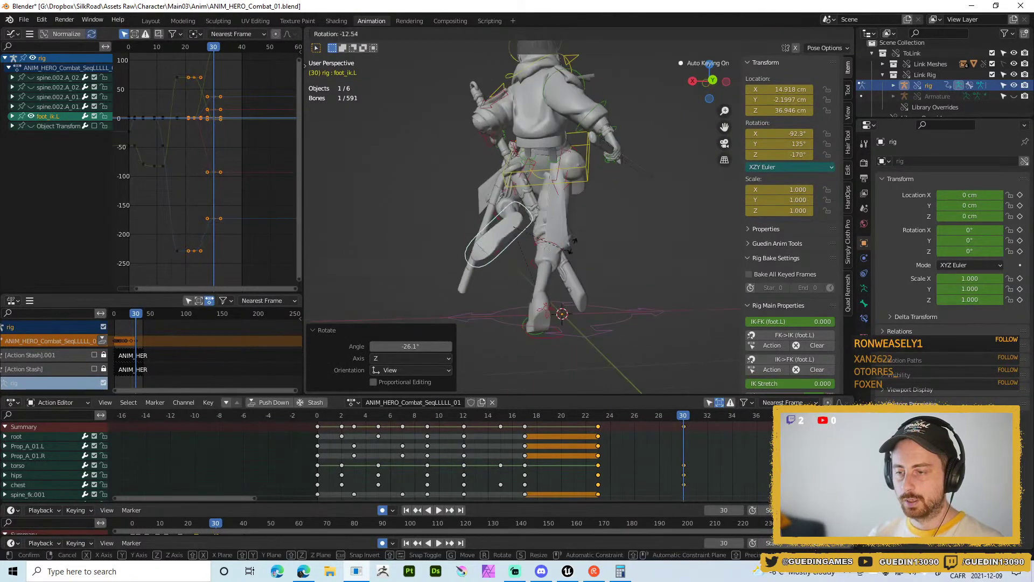
pyautogui.click(586, 212)
pyautogui.press('g')
pyautogui.click(561, 195)
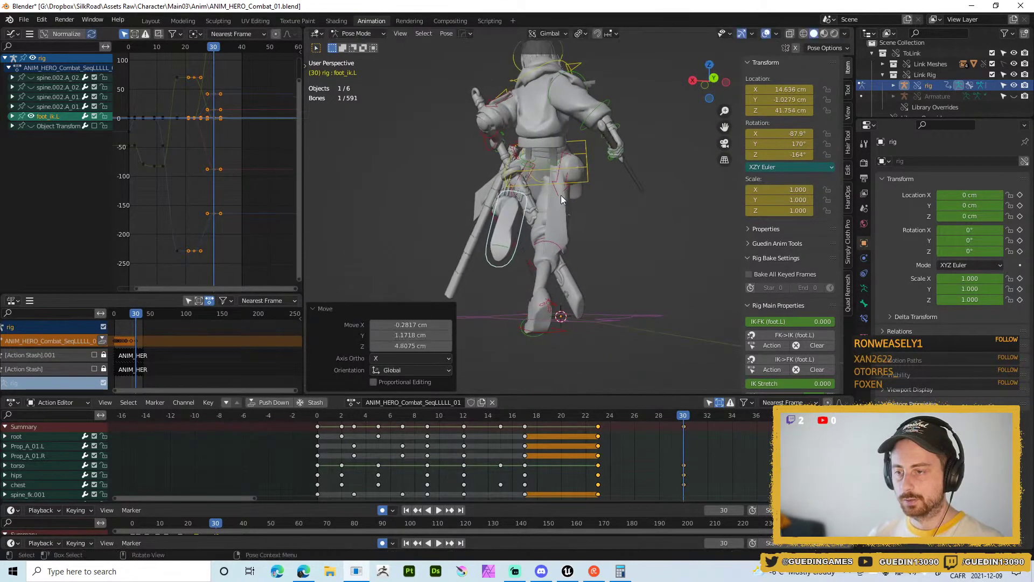
# - Tilt the torso sideways in the back view and move it about 7.8 cm in X and 1.7 cm in Z
pyautogui.click(590, 146)
pyautogui.press('ctrl+KP_1')
pyautogui.press('r')
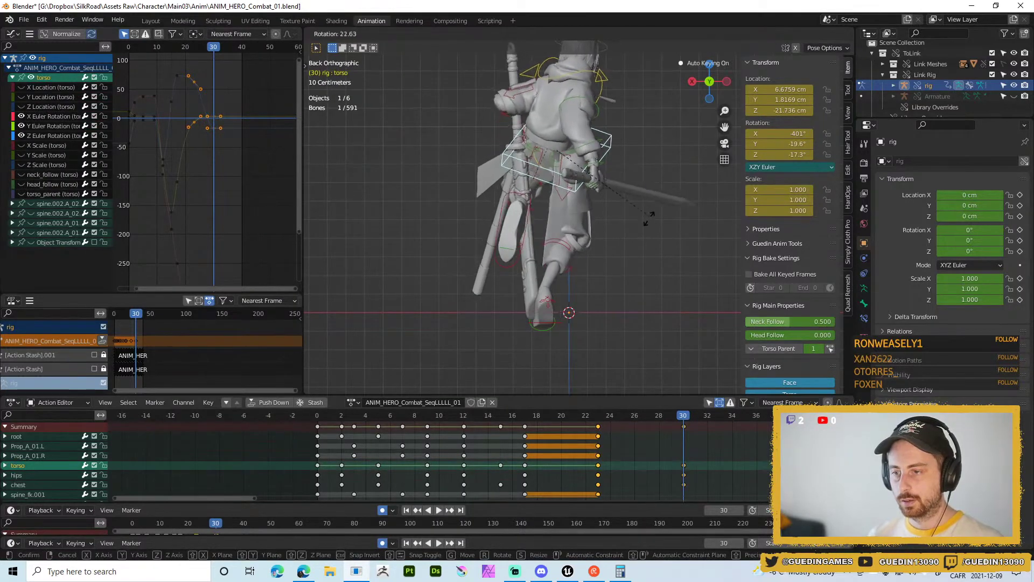
pyautogui.click(654, 212)
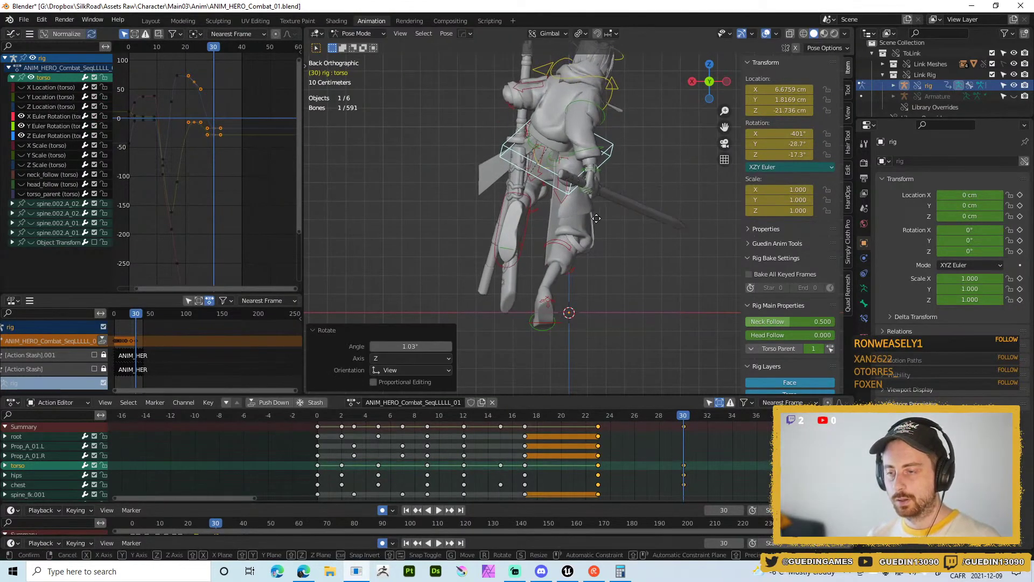
pyautogui.press('g')
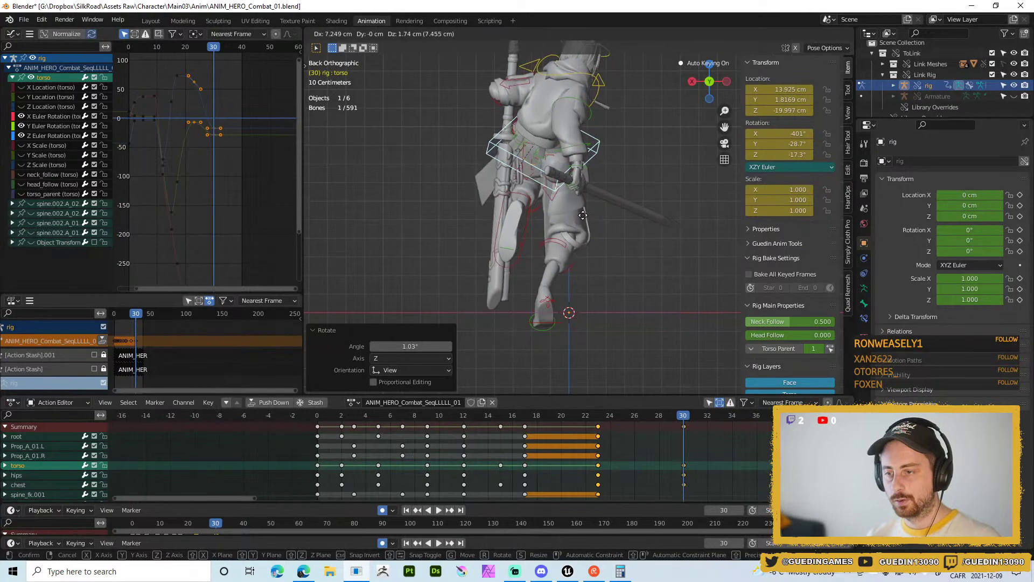
pyautogui.click(582, 216)
# - Show the Physics bone layer and rotate the back sword holster, finishing with a trackball rotation of about -9.74° and -14.3°
pyautogui.moveTo(582, 215); pyautogui.dragTo(665, 254, button='middle')
pyautogui.scroll(-6, 766, 293)
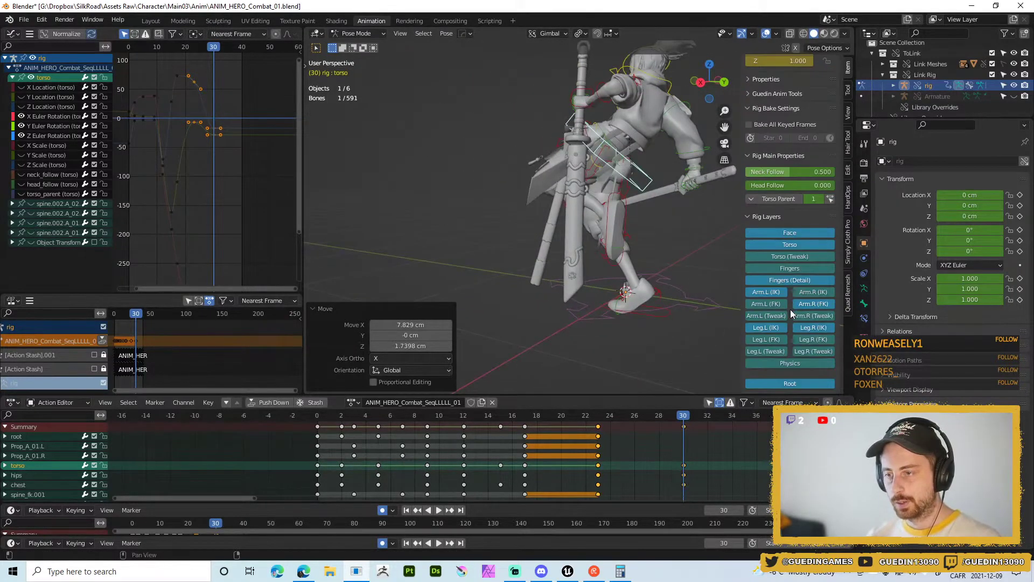
pyautogui.click(797, 364)
pyautogui.scroll(5, 633, 265)
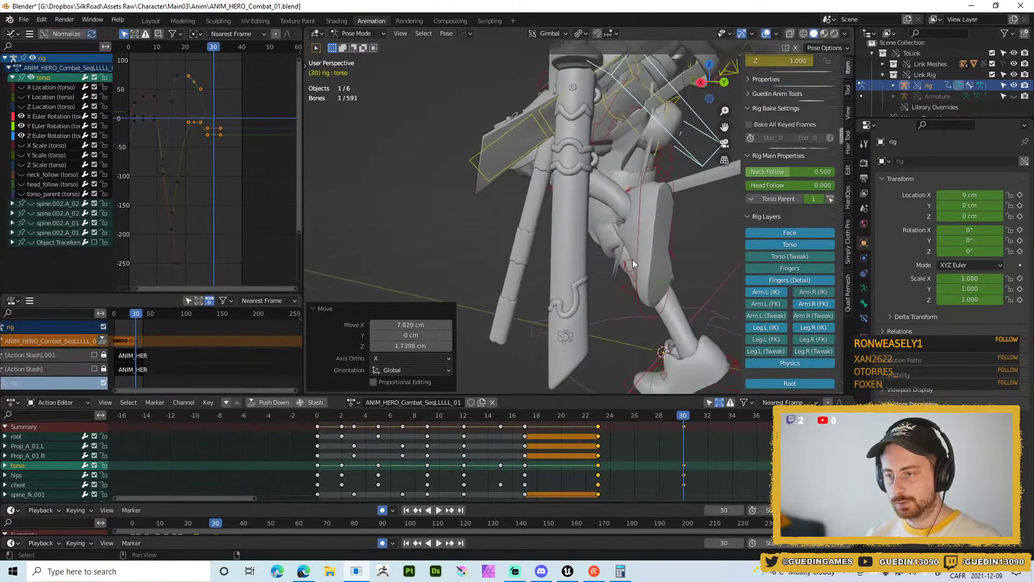
pyautogui.moveTo(633, 260); pyautogui.dragTo(457, 191, button='middle')
pyautogui.click(528, 264)
pyautogui.press('r')
pyautogui.click(693, 307)
pyautogui.press('r')
pyautogui.press('r')
pyautogui.click(680, 295)
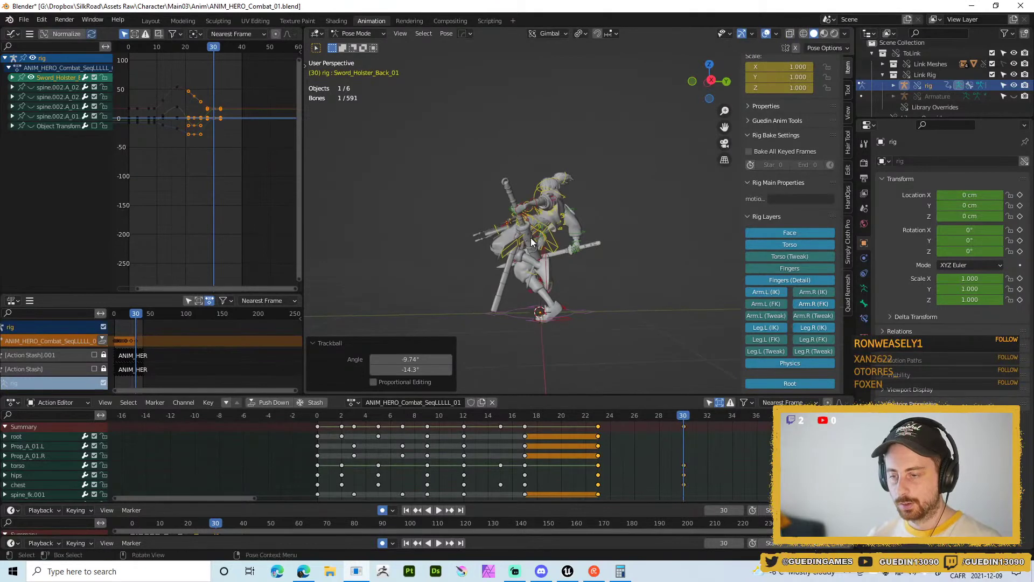
# - Adjust another secondary control of the rig with a trackball rotation followed by a view rotation
pyautogui.moveTo(598, 264); pyautogui.dragTo(478, 204, button='middle')
pyautogui.scroll(2, 478, 255)
pyautogui.moveTo(551, 94); pyautogui.dragTo(482, 247, button='middle')
pyautogui.click(570, 143)
pyautogui.press('r')
pyautogui.press('r')
pyautogui.click(613, 162)
pyautogui.press('r')
pyautogui.click(509, 207)
# - Hide the Physics and Leg.L (Tweak) layers and move the torso and left foot together about 2.3 cm in Y and 16.1 cm in Z
pyautogui.click(482, 250)
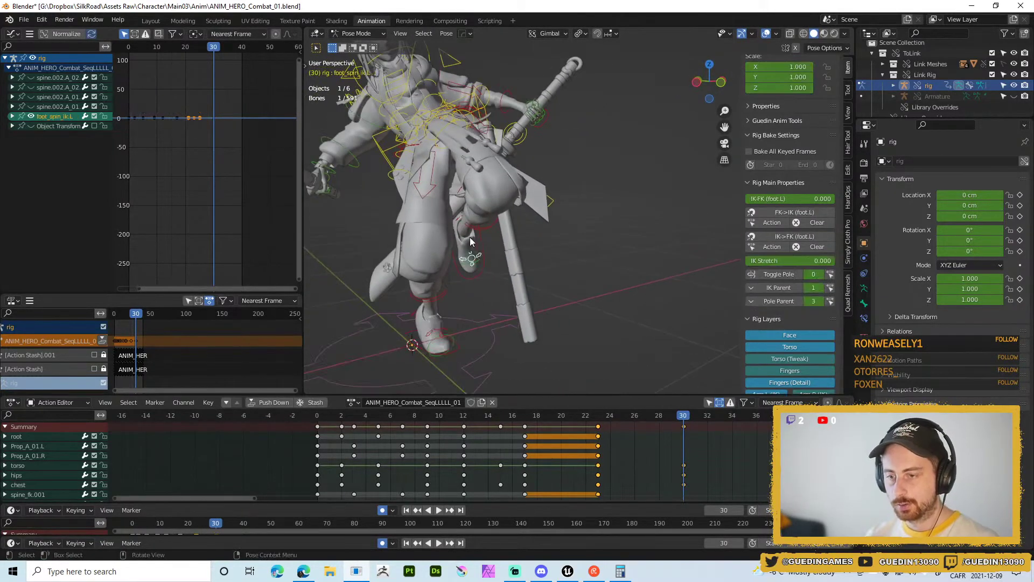
pyautogui.keyDown('shift'); pyautogui.click(376, 152); pyautogui.keyUp('shift')
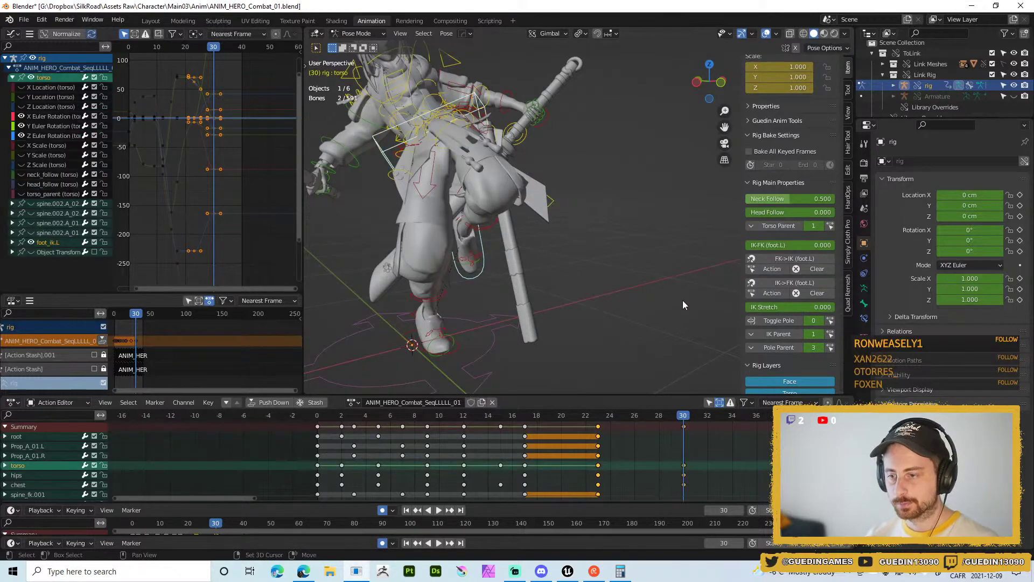
pyautogui.scroll(-5, 751, 324)
pyautogui.click(777, 363)
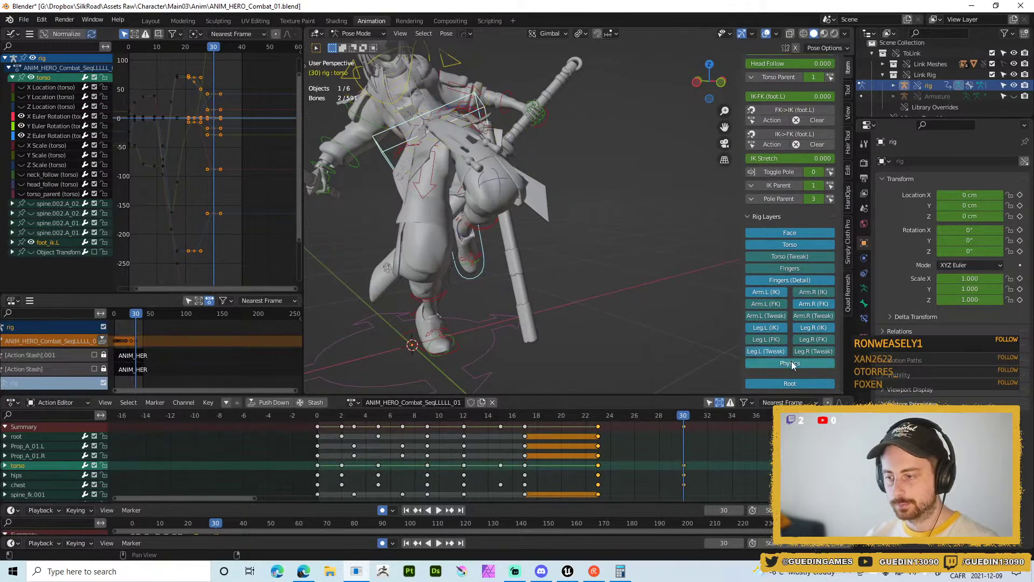
pyautogui.click(787, 361)
pyautogui.moveTo(592, 216); pyautogui.dragTo(956, 240, button='middle')
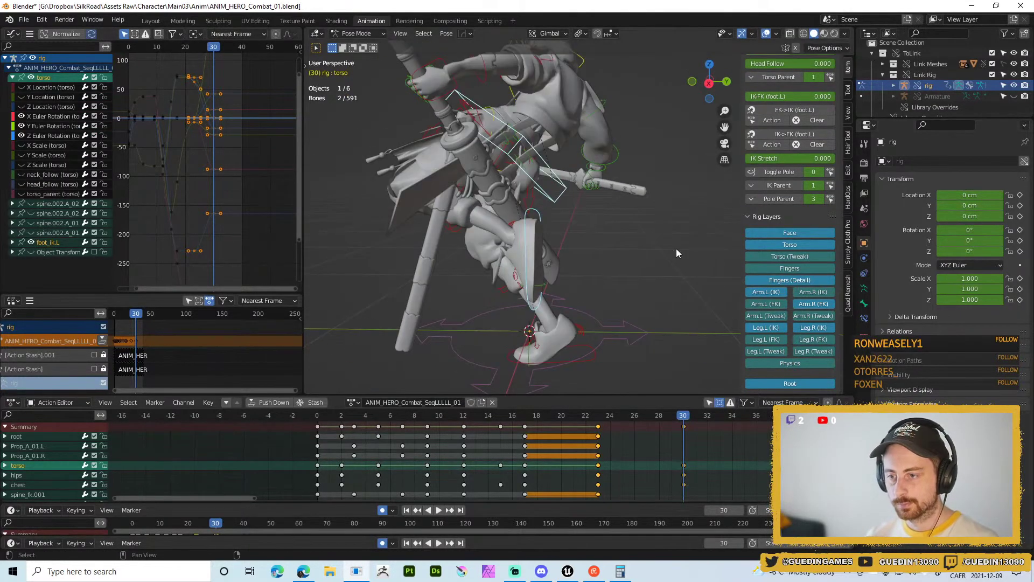
pyautogui.keyDown('alt'); pyautogui.moveTo(676, 249); pyautogui.dragTo(686, 232, button='middle'); pyautogui.keyUp('alt')
pyautogui.press('g')
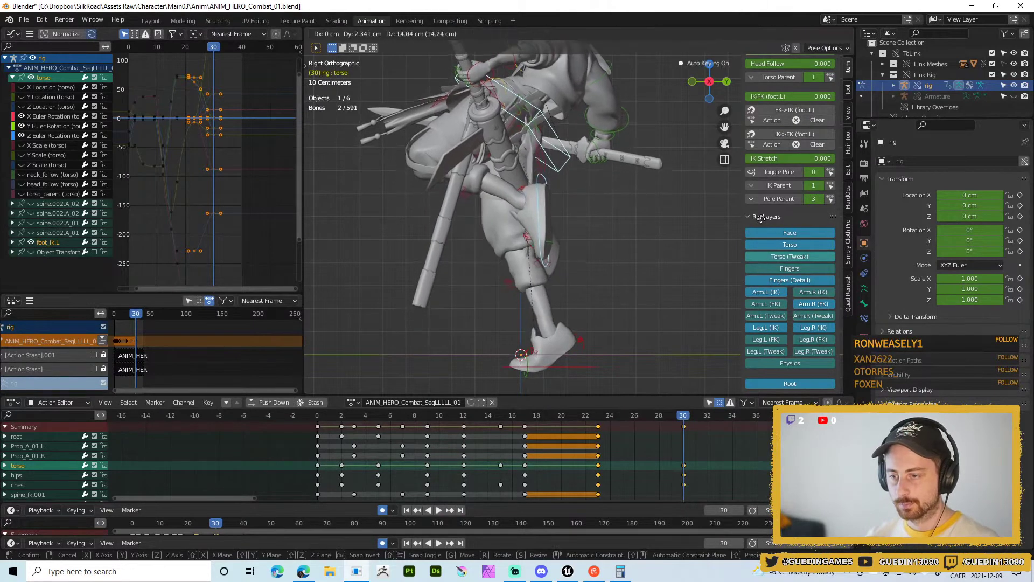
pyautogui.click(637, 222)
# - Preview the motion leading up to the pose at frame 30
pyautogui.moveTo(635, 222); pyautogui.dragTo(609, 324, button='middle')
pyautogui.press('space')
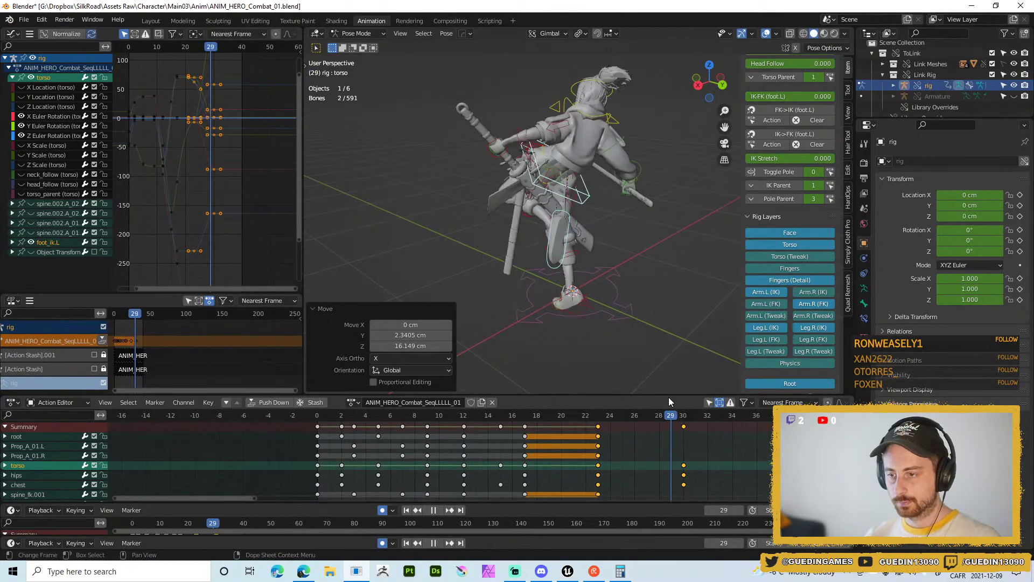
pyautogui.press('space')
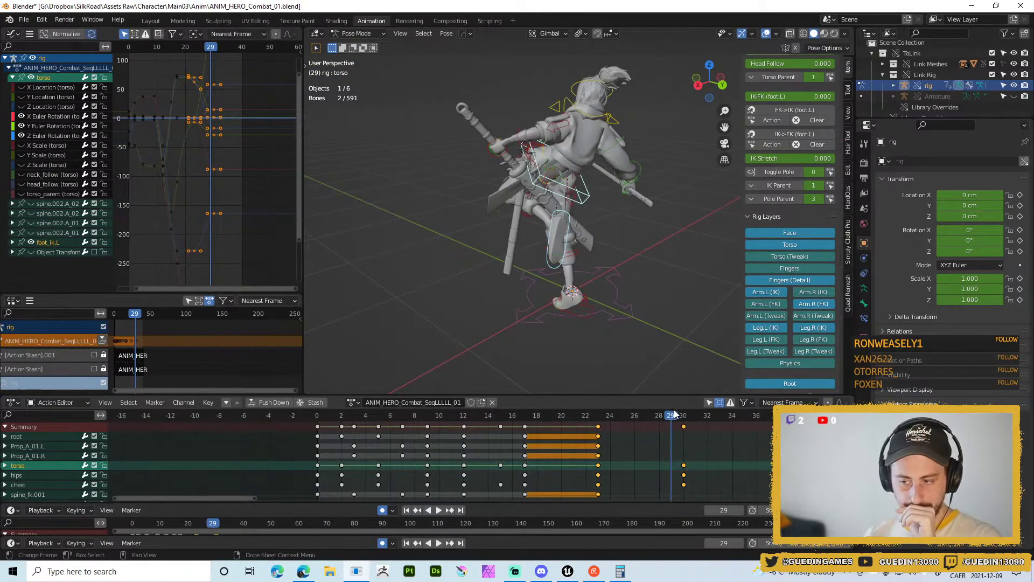
# - Advance from frame 30 to frame 34 and turn the torso there with a trackball rotation
pyautogui.click(683, 416)
pyautogui.press('i')
pyautogui.press('Right')
pyautogui.press('Right')
pyautogui.press('Right')
pyautogui.press('Right')
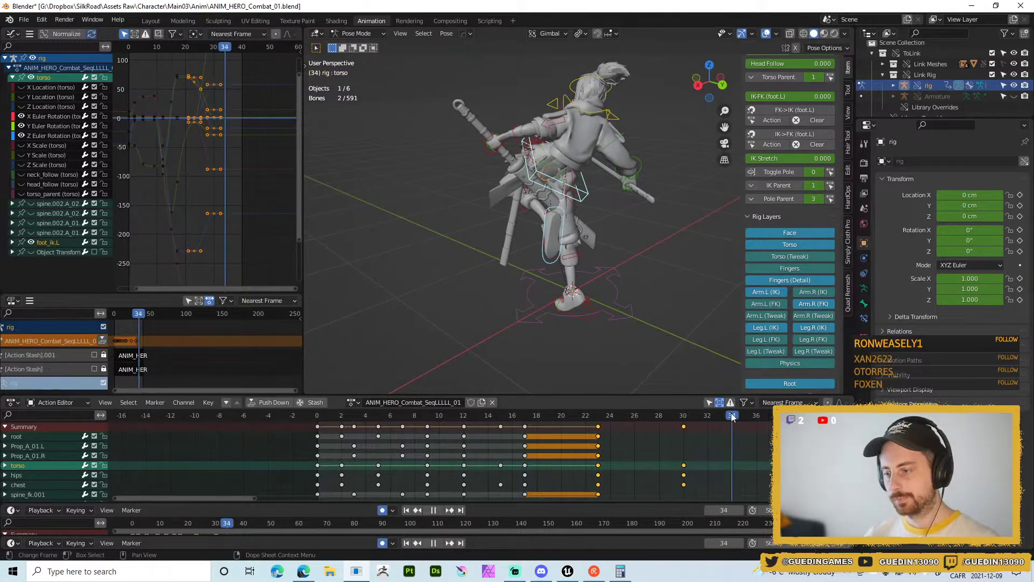
pyautogui.moveTo(641, 236)
pyautogui.mouseDown(button='middle')
pyautogui.moveTo(541, 245)
pyautogui.moveTo(614, 228)
pyautogui.moveTo(582, 210)
pyautogui.moveTo(636, 226)
pyautogui.mouseUp(button='middle')
pyautogui.click(591, 195)
pyautogui.press('r')
pyautogui.press('r')
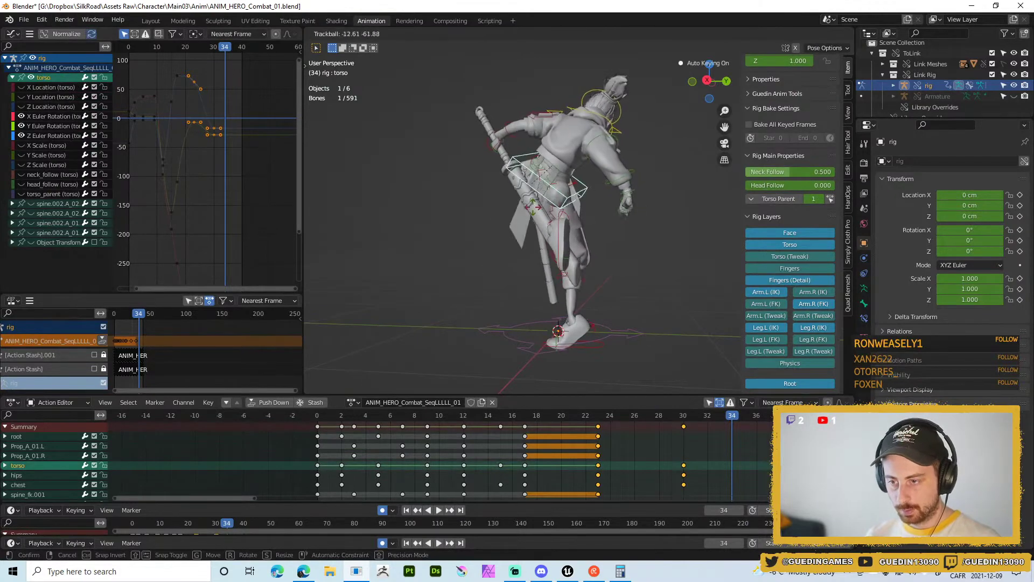
pyautogui.click(558, 226)
# - Move the left foot about -49 cm in Y and 18 cm up, rotate it about 98.3° in the view, and refine it by trackball
pyautogui.click(558, 224)
pyautogui.press('g')
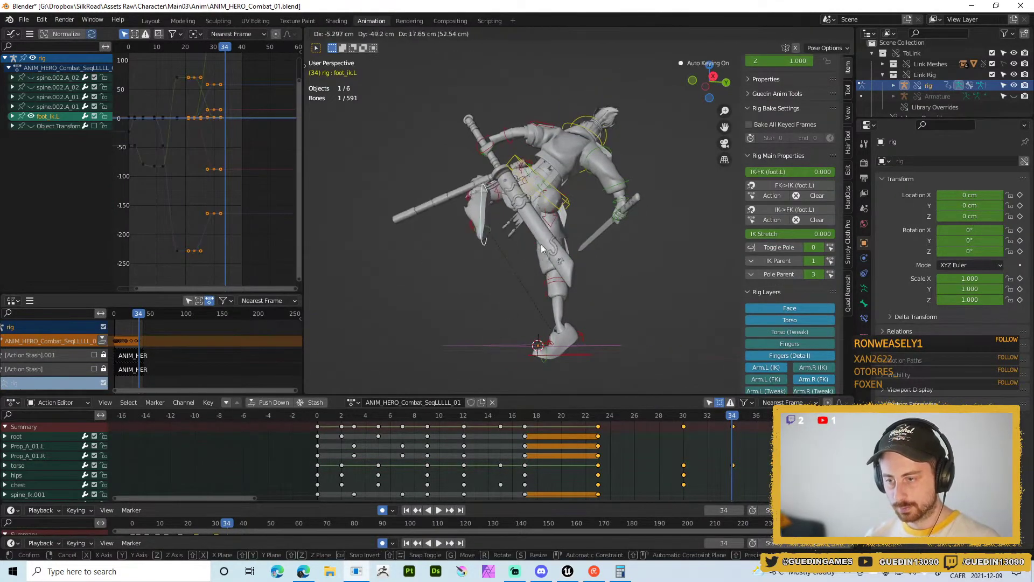
pyautogui.click(540, 244)
pyautogui.press('r')
pyautogui.press('r')
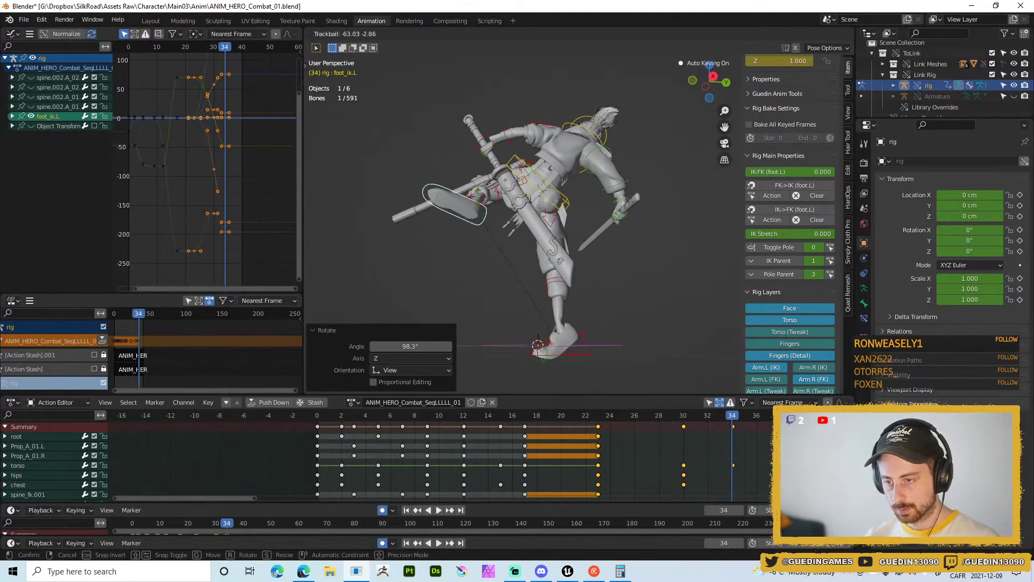
pyautogui.click(524, 241)
# - Reposition the left foot and give it a trackball rotation of about -17.2° and -38.4°
pyautogui.moveTo(524, 240); pyautogui.dragTo(552, 246, button='middle')
pyautogui.press('g')
pyautogui.click(536, 246)
pyautogui.press('r')
pyautogui.press('r')
pyautogui.click(518, 237)
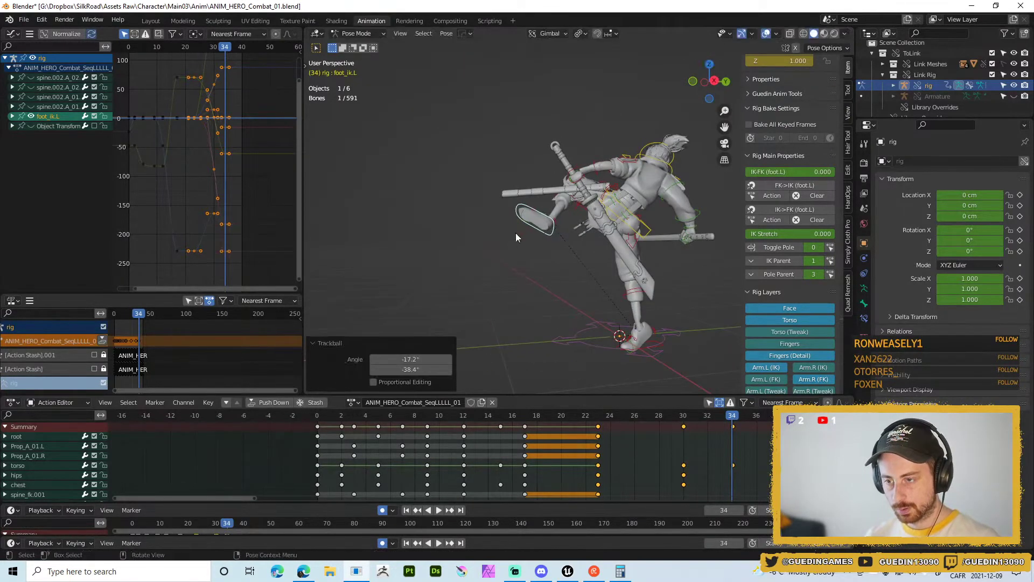
# - Extend the left leg by moving the foot about -12.1 cm in X, -46.3 cm in Y and 26.5 cm in Z, and rotate it
pyautogui.press('g')
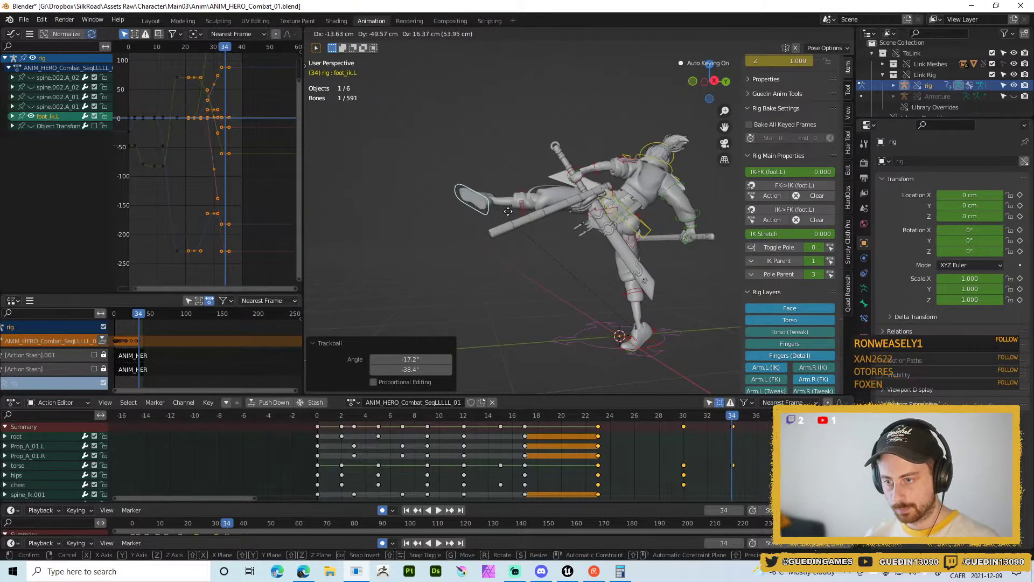
pyautogui.click(565, 210)
pyautogui.moveTo(565, 209); pyautogui.dragTo(548, 243, button='middle')
pyautogui.press('r')
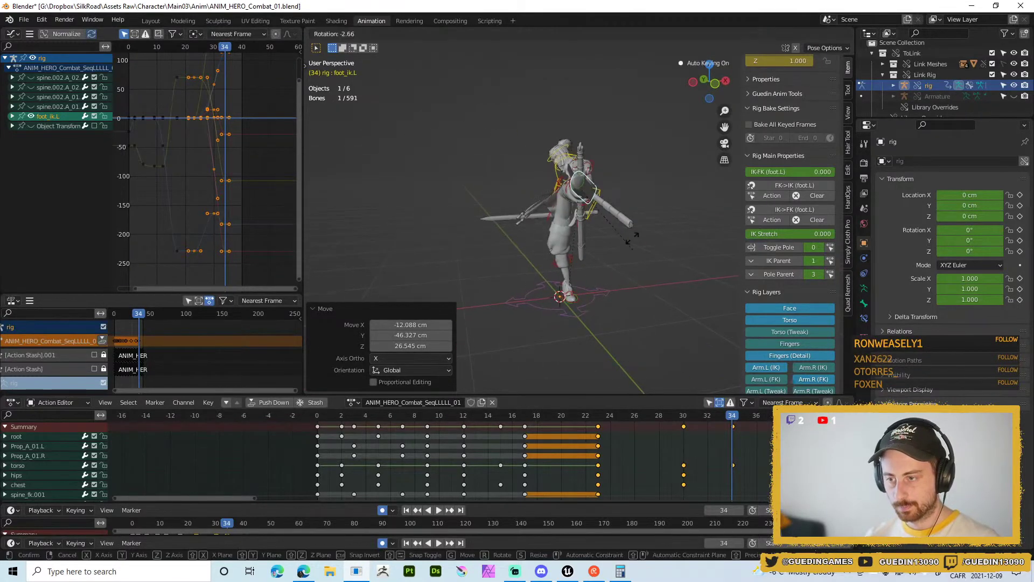
pyautogui.click(615, 210)
# - Refine the left foot with a trackball rotation and move it about 0.1 cm in X, 4.9 cm in Y and -2.8 cm in Z
pyautogui.press('r')
pyautogui.press('r')
pyautogui.click(620, 213)
pyautogui.moveTo(619, 212); pyautogui.dragTo(555, 234, button='middle')
pyautogui.press('g')
pyautogui.click(643, 214)
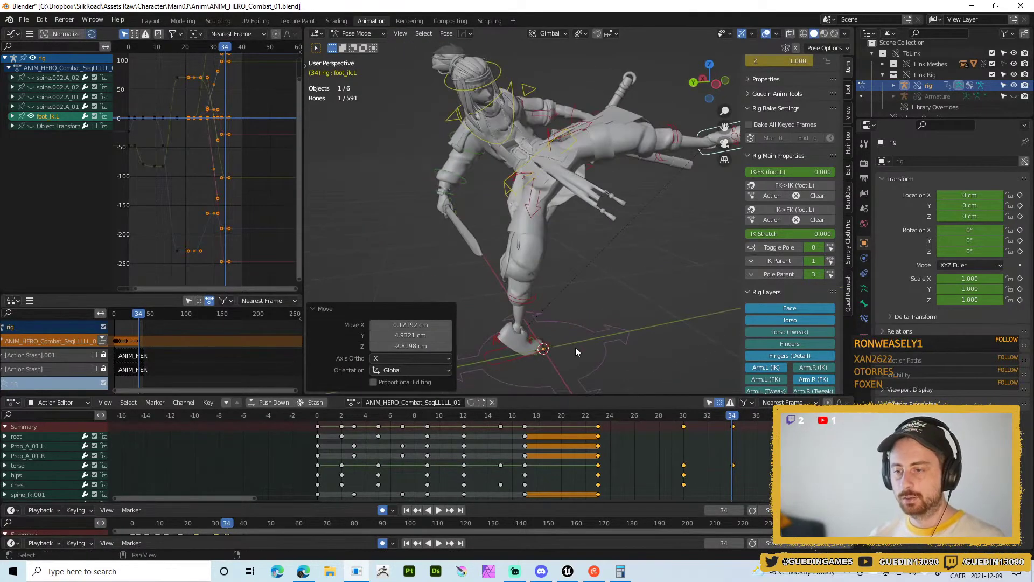
# - At frame 34, move the right foot up in the side view and rotate it about 38.8°
pyautogui.click(522, 358)
pyautogui.moveTo(522, 359); pyautogui.dragTo(551, 337, button='middle')
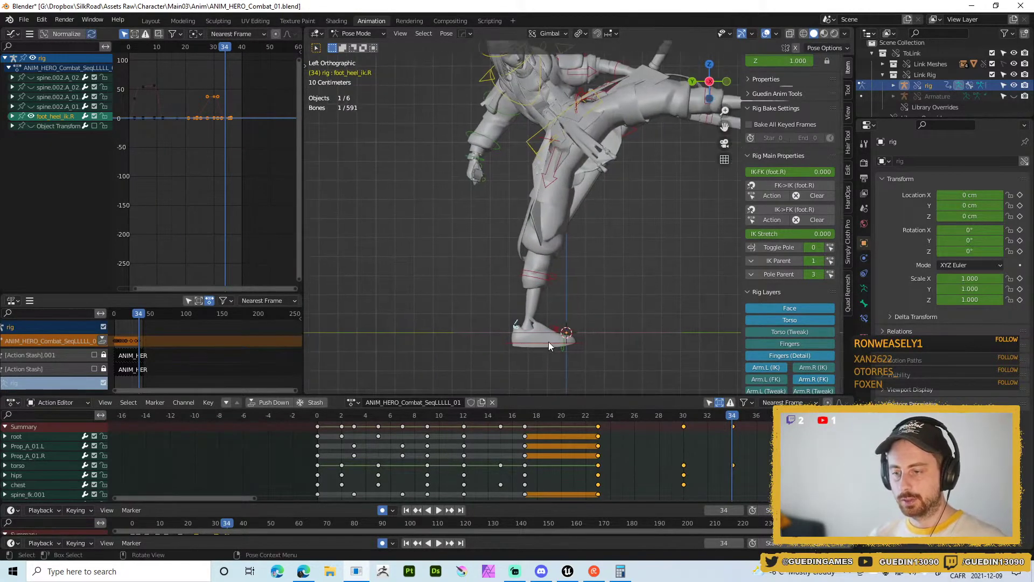
pyautogui.click(549, 342)
pyautogui.press('g')
pyautogui.click(557, 301)
pyautogui.press('r')
pyautogui.click(542, 318)
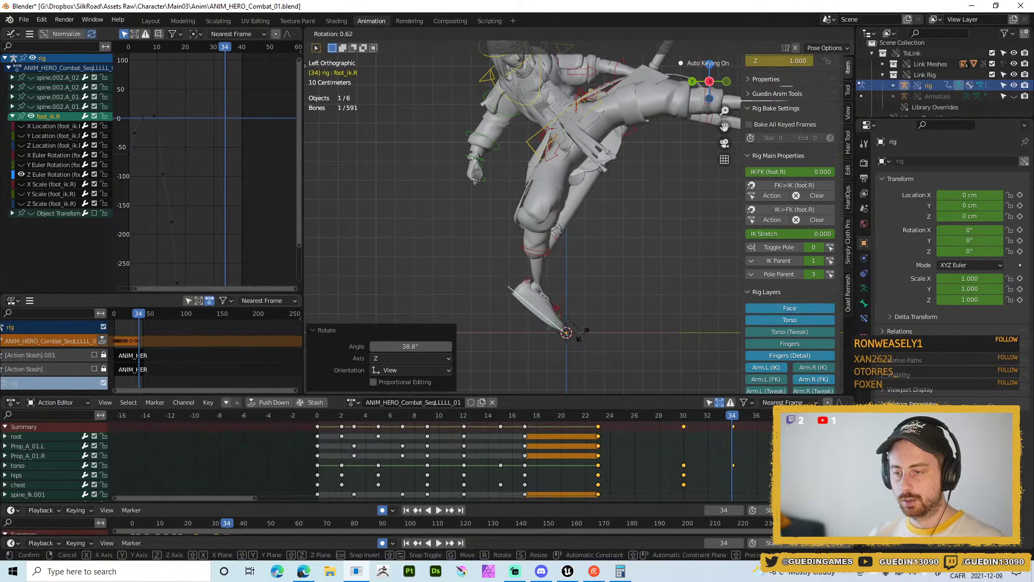
# - Raise the right foot by about -26.6 cm in Y and 21.5 cm in Z, and adjust its position from another angle
pyautogui.press('r')
pyautogui.press('r')
pyautogui.press('Escape')
pyautogui.press('g')
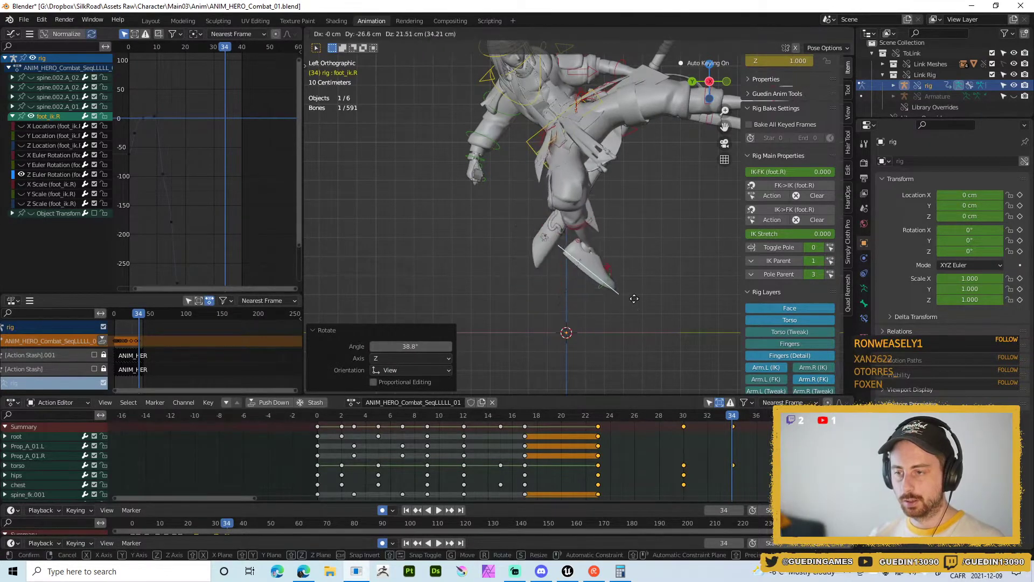
pyautogui.click(556, 293)
pyautogui.moveTo(557, 293); pyautogui.dragTo(556, 237, button='middle')
pyautogui.press('g')
pyautogui.click(631, 225)
pyautogui.scroll(3, 542, 271)
pyautogui.click(459, 195)
pyautogui.click(541, 253)
# - Review the motion between frames 31 and 34 with the right foot lifted
pyautogui.press('space')
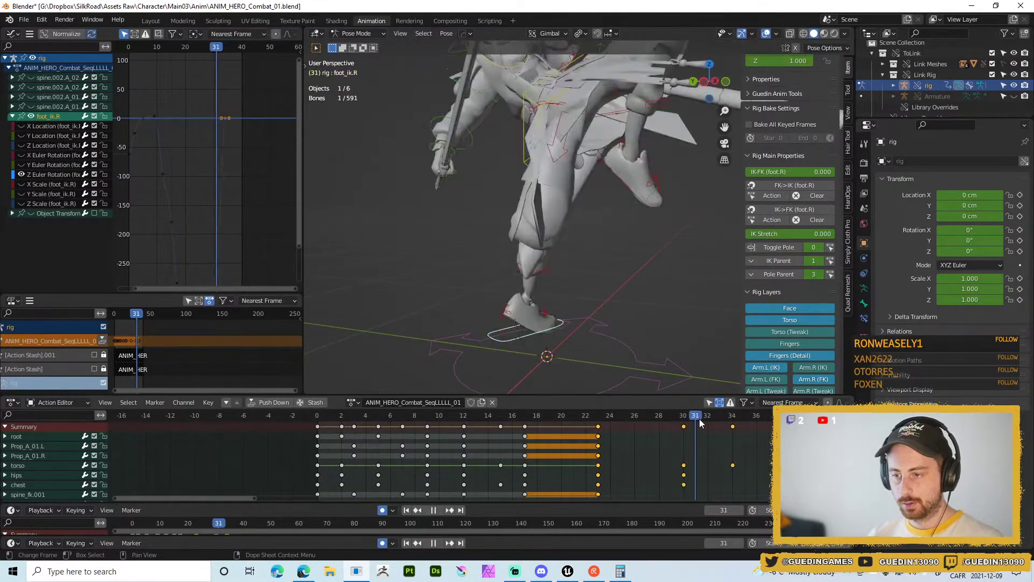
pyautogui.press('Escape')
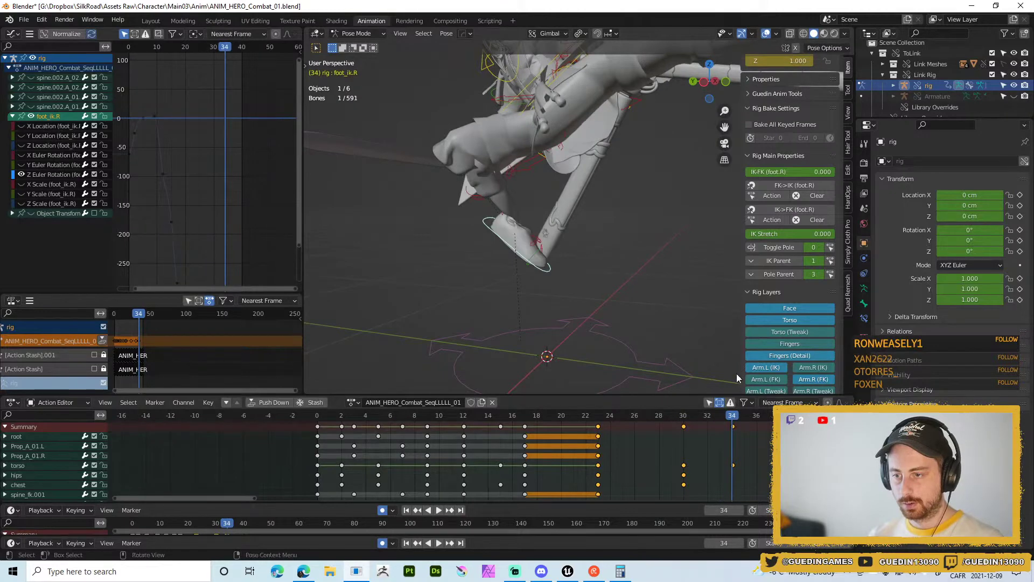
pyautogui.press('space')
pyautogui.press('Escape')
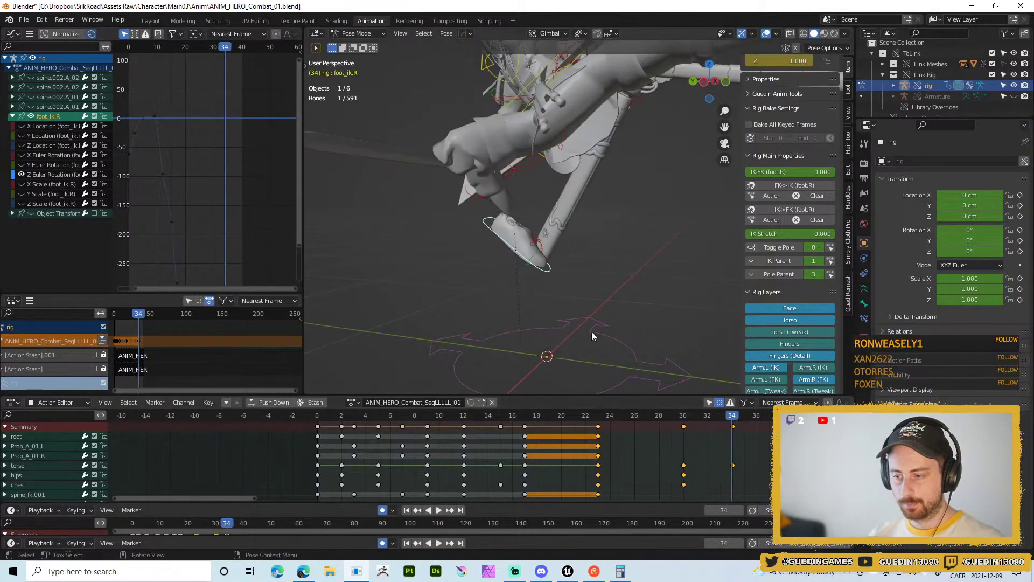
# - Apply a trackball rotation of about 56.1° and -55.6° to the right foot, and a second one of about -11.5° and -26.4°
pyautogui.moveTo(501, 229); pyautogui.dragTo(480, 218, button='middle')
pyautogui.press('r')
pyautogui.press('r')
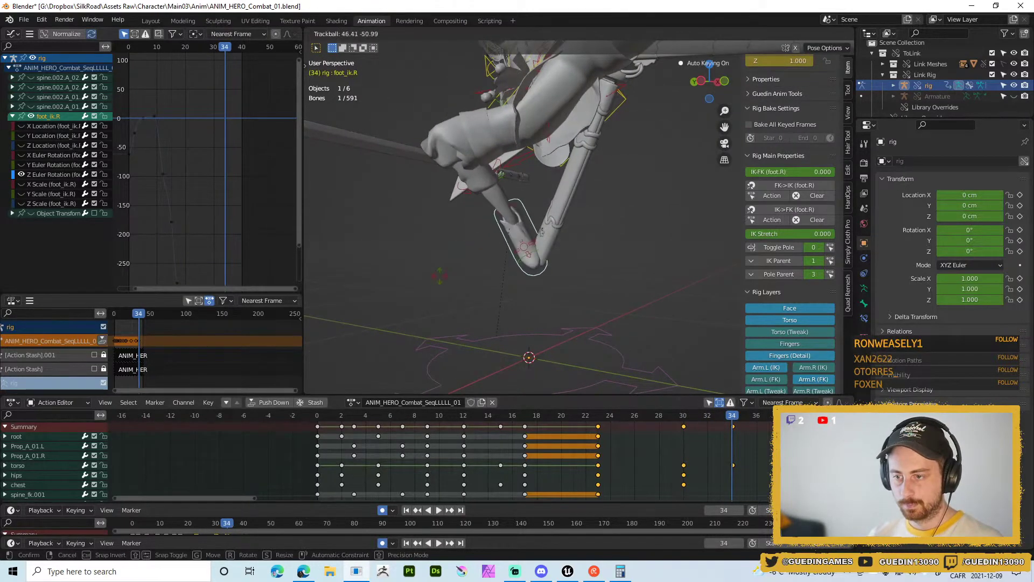
pyautogui.click(479, 299)
pyautogui.moveTo(478, 294); pyautogui.dragTo(468, 207, button='middle')
pyautogui.press('r')
pyautogui.press('r')
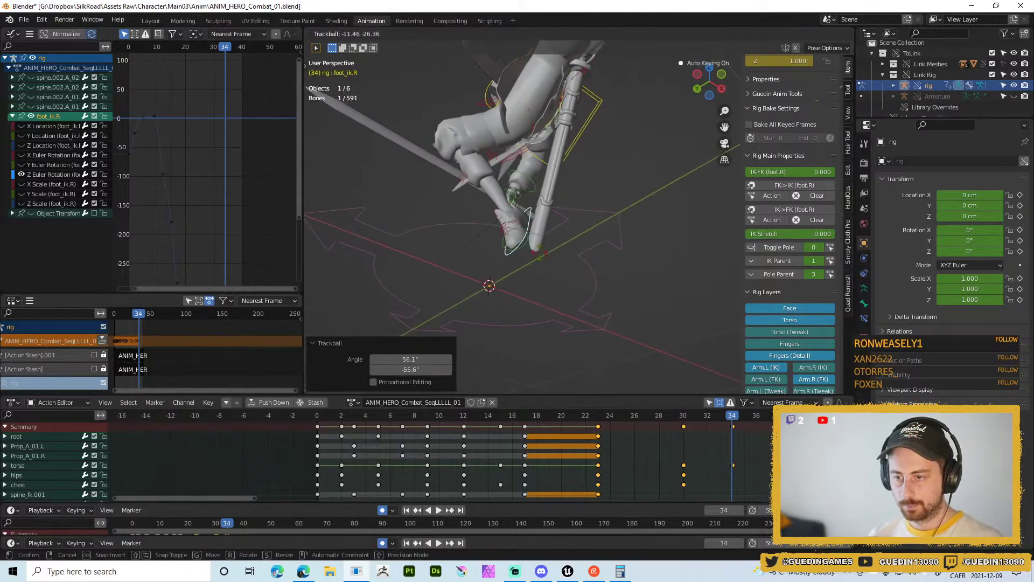
pyautogui.click(526, 273)
# - Reposition the rotated right foot with two moves to tuck it under the body
pyautogui.moveTo(527, 273); pyautogui.dragTo(547, 137, button='middle')
pyautogui.press('g')
pyautogui.click(601, 232)
pyautogui.press('g')
pyautogui.click(615, 252)
# - Give the chest a trackball rotation of about 37.8° and -17.2°
pyautogui.click(553, 131)
pyautogui.press('r')
pyautogui.press('r')
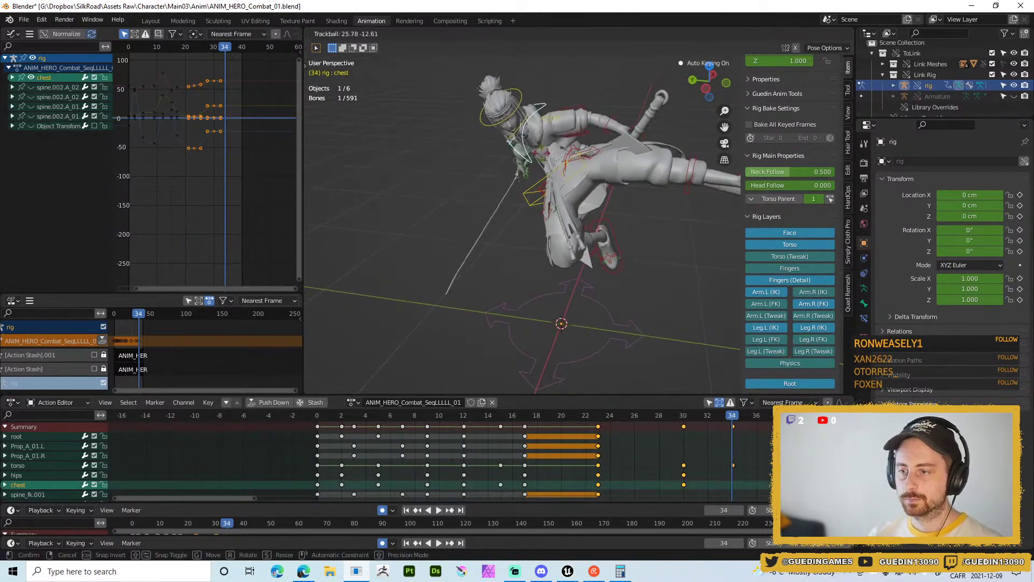
pyautogui.click(567, 163)
pyautogui.moveTo(567, 163)
pyautogui.mouseDown(button='middle')
pyautogui.moveTo(467, 144)
pyautogui.moveTo(468, 165)
pyautogui.moveTo(529, 207)
pyautogui.moveTo(510, 195)
pyautogui.moveTo(562, 180)
pyautogui.mouseUp(button='middle')
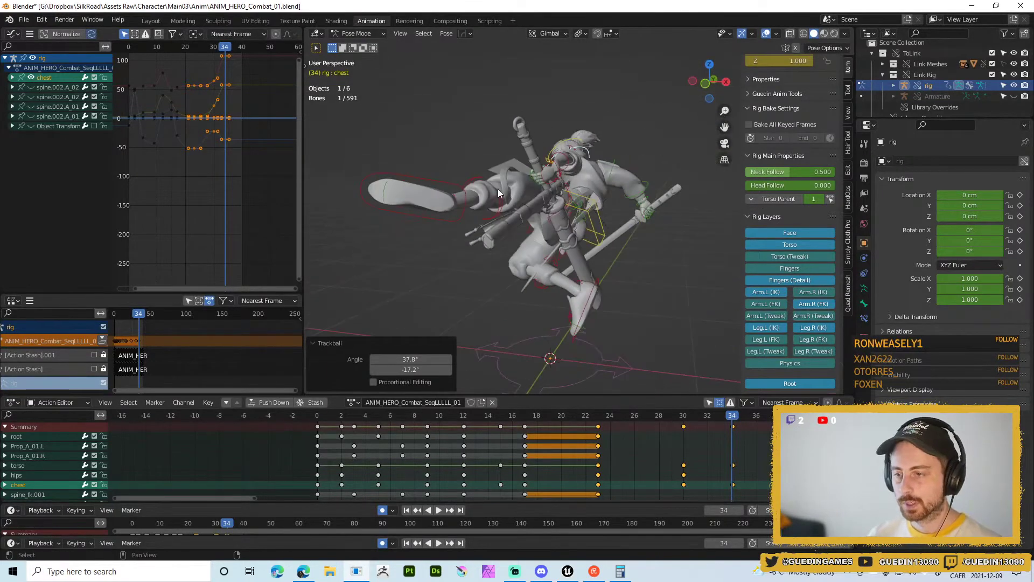
# - Move the left foot about 41.1 cm in X and -8.4 cm in Y, and again about 44.1 cm in X and 29.6 cm in Y
pyautogui.moveTo(498, 189); pyautogui.dragTo(600, 231, button='middle')
pyautogui.click(491, 227)
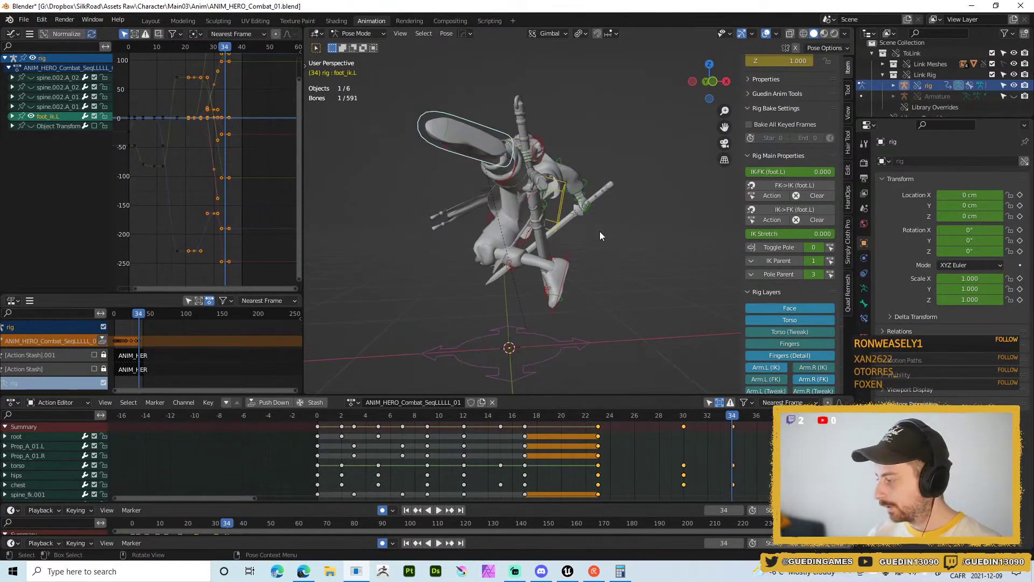
pyautogui.press('g')
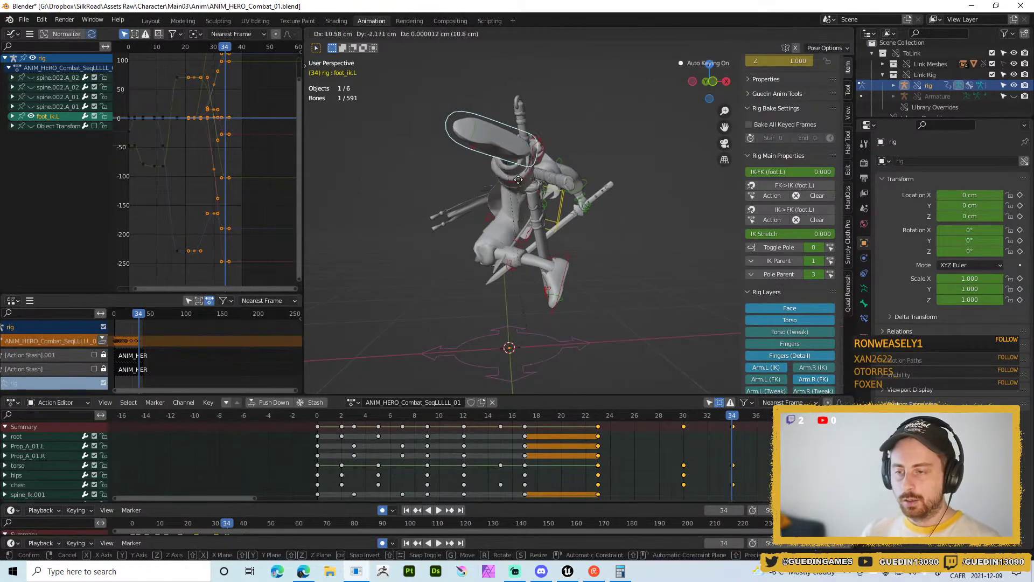
pyautogui.click(576, 182)
pyautogui.moveTo(576, 181); pyautogui.dragTo(499, 197, button='middle')
pyautogui.press('g')
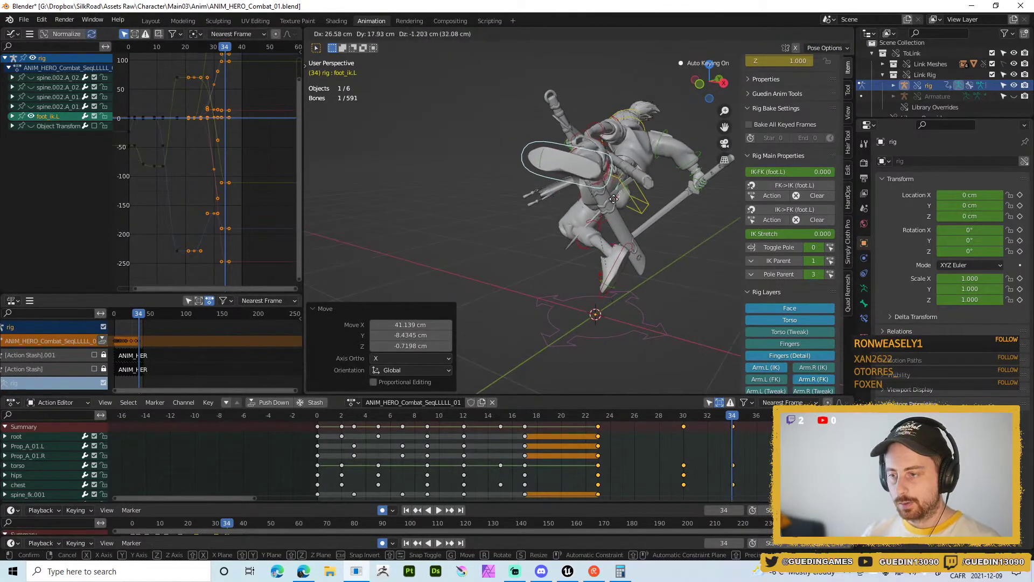
pyautogui.click(597, 190)
pyautogui.moveTo(597, 190); pyautogui.dragTo(452, 191, button='middle')
# - Scrub the animation around frames 28 to 30 and inspect the left leg's pose at frame 30
pyautogui.press('space')
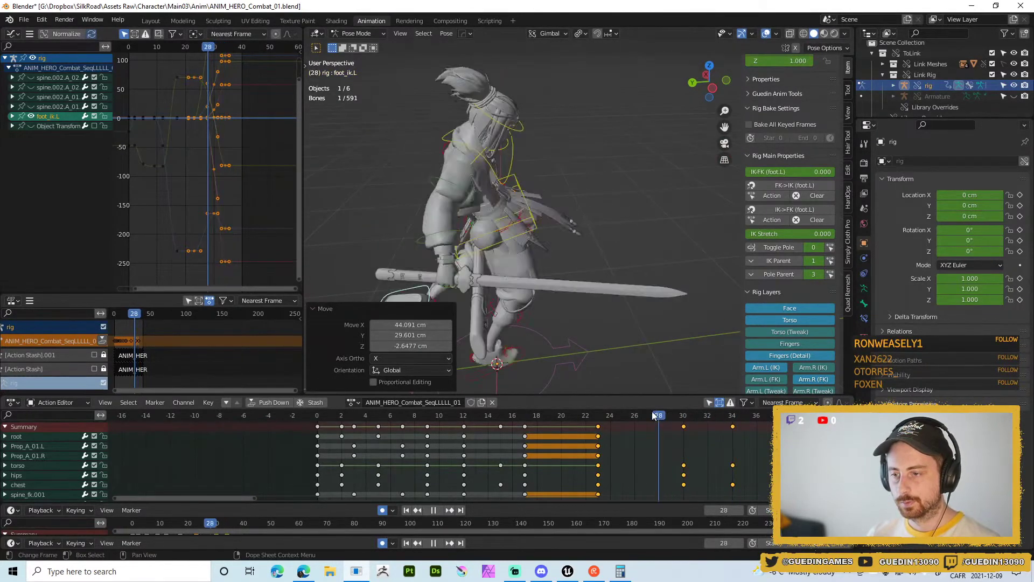
pyautogui.moveTo(652, 415); pyautogui.dragTo(696, 419)
pyautogui.press('space')
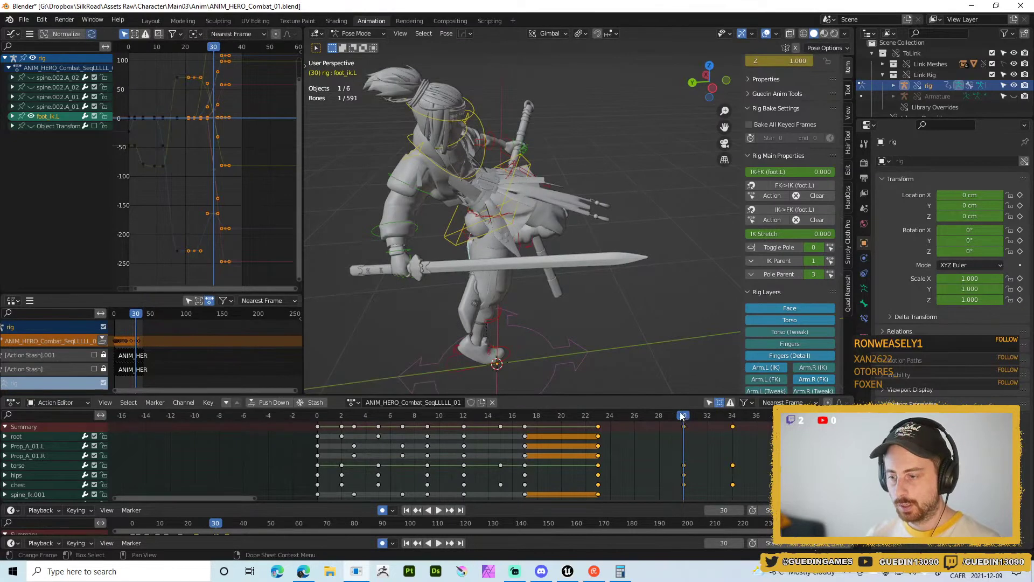
pyautogui.moveTo(485, 269); pyautogui.dragTo(644, 158, button='middle')
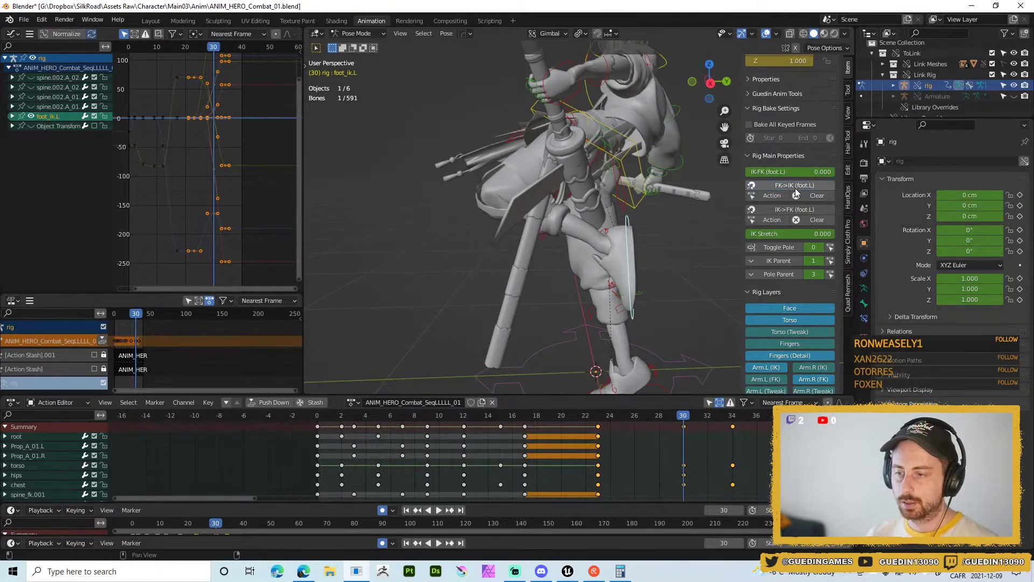
# - Show the left leg's FK control layer and hide the right leg's FK layer
pyautogui.scroll(-3, 781, 348)
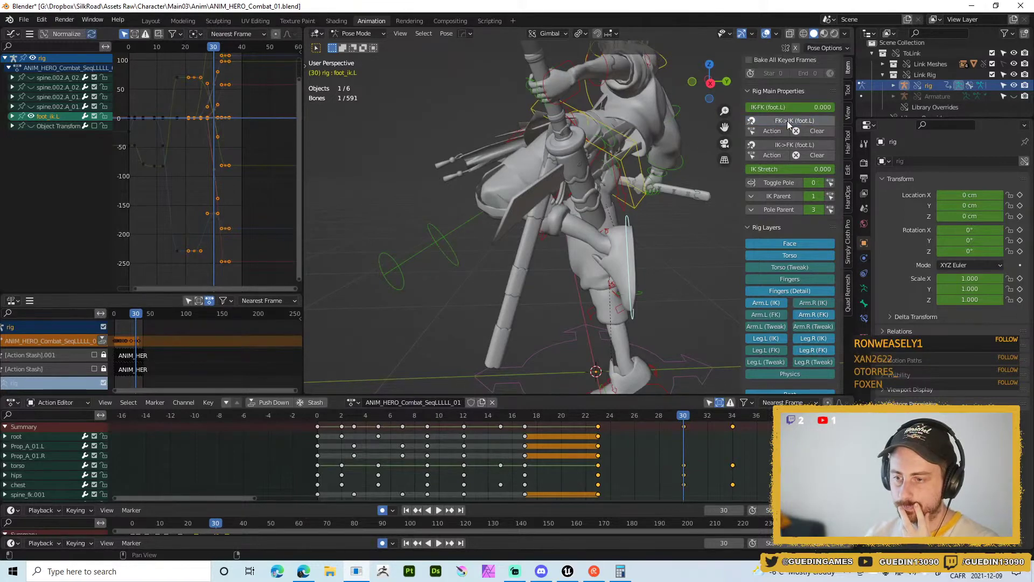
pyautogui.moveTo(569, 194); pyautogui.dragTo(733, 186, button='middle')
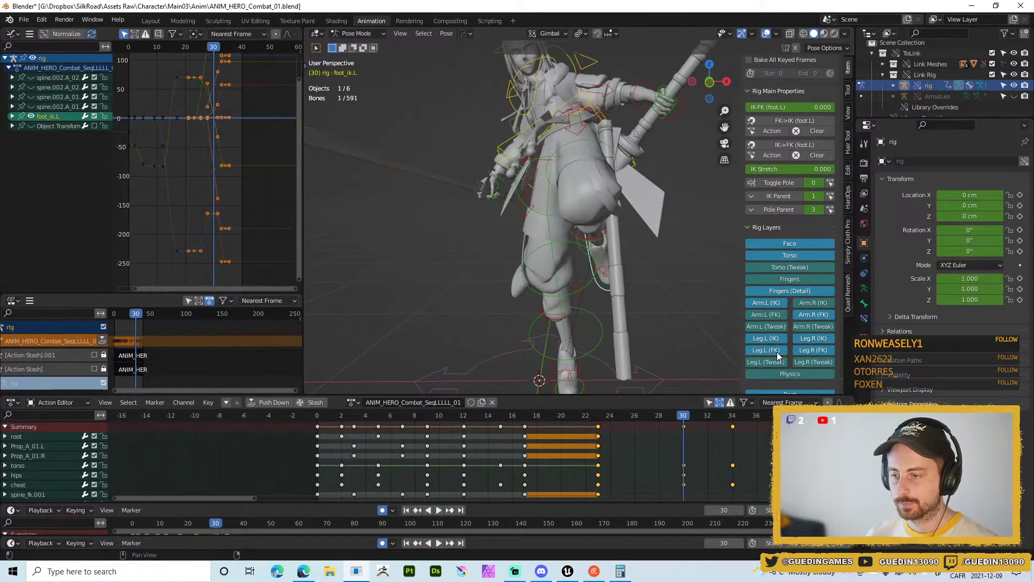
pyautogui.moveTo(701, 302); pyautogui.dragTo(619, 324, button='middle')
pyautogui.press('space')
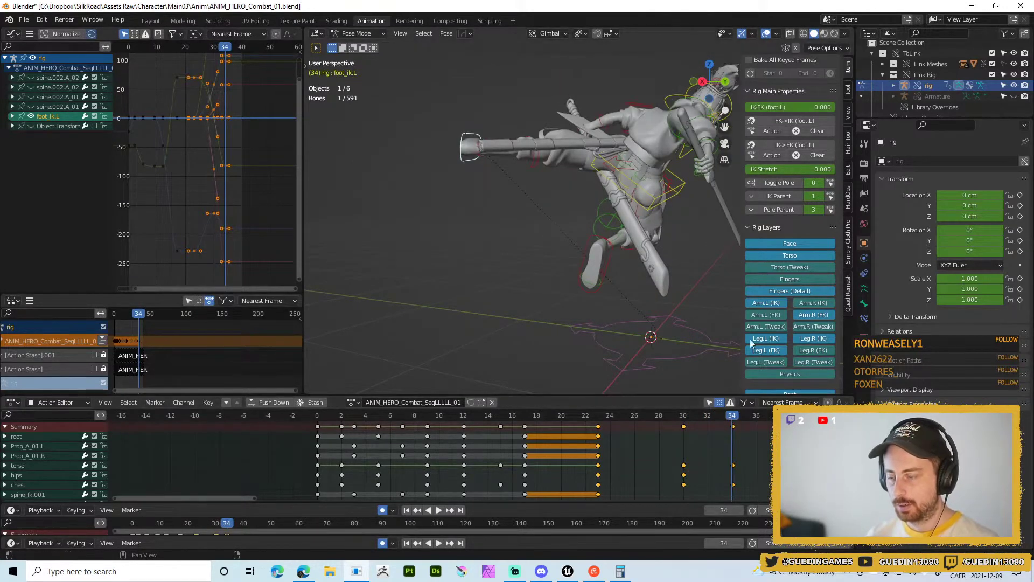
# - At frame 30, snap the left leg's FK controls to its IK pose and set its IK-FK value to 1.000
pyautogui.click(685, 417)
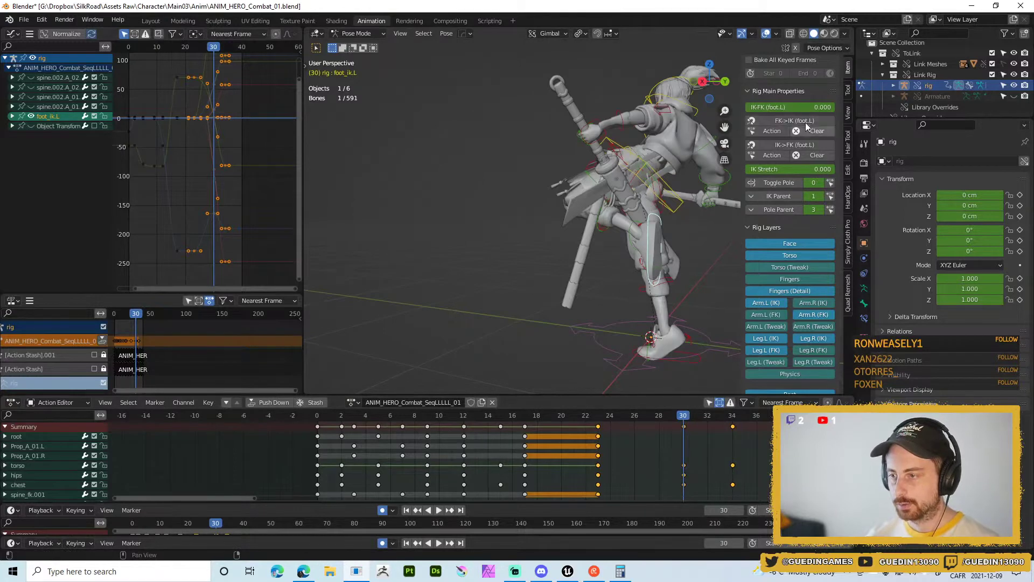
pyautogui.moveTo(770, 110); pyautogui.dragTo(819, 110)
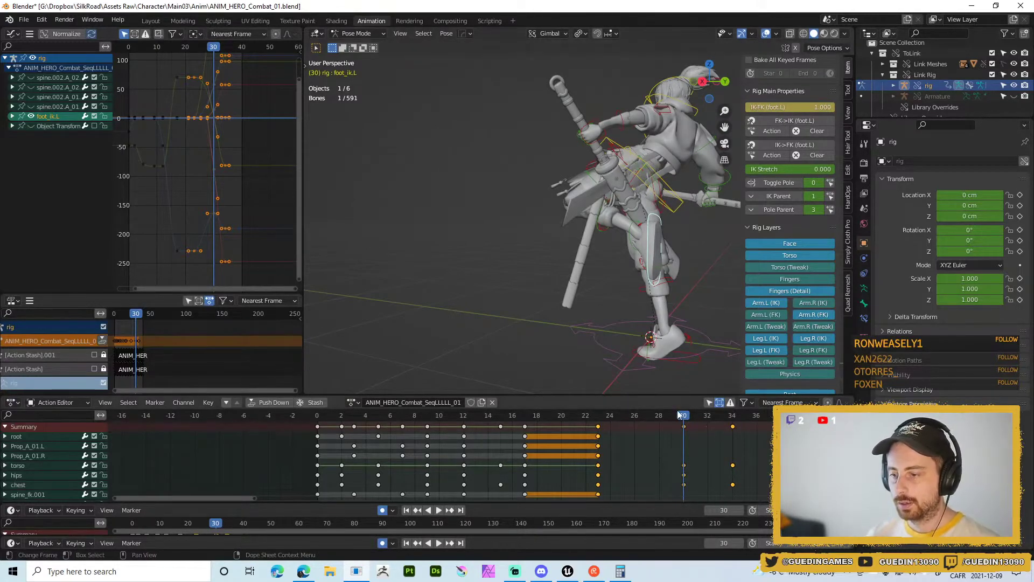
pyautogui.press('space')
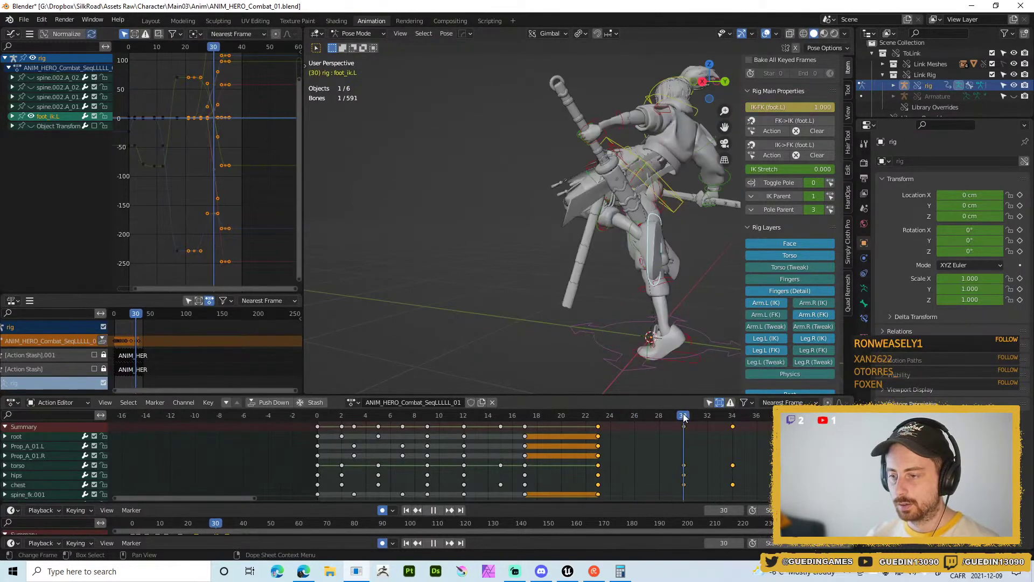
# - At frame 34, snap the left leg's FK controls to its IK pose and key its IK-FK value at 1.000
pyautogui.moveTo(684, 417); pyautogui.dragTo(735, 422)
pyautogui.moveTo(616, 263); pyautogui.dragTo(645, 258, button='middle')
pyautogui.moveTo(516, 261); pyautogui.dragTo(473, 317, button='middle')
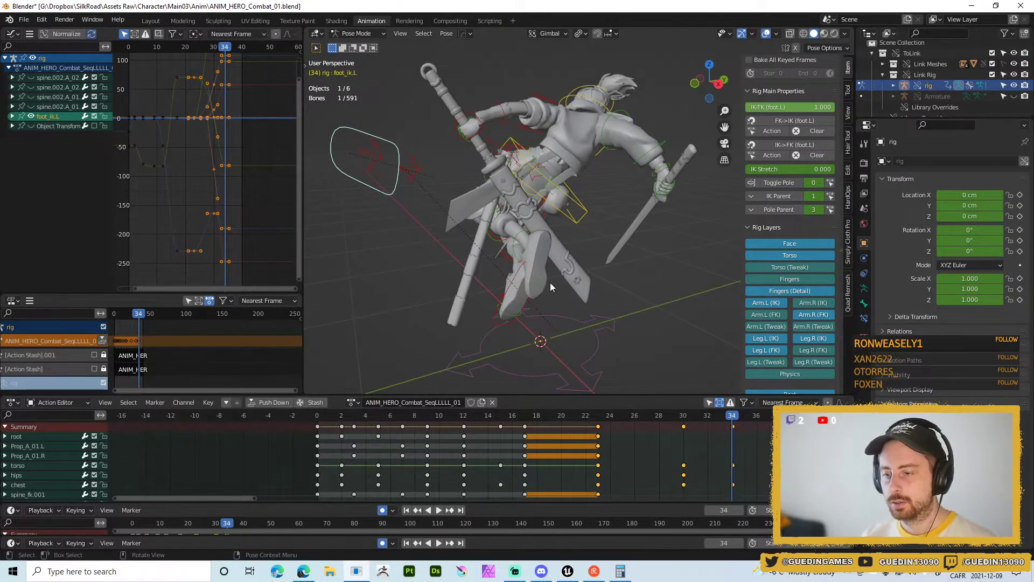
pyautogui.moveTo(551, 282); pyautogui.dragTo(482, 243, button='middle')
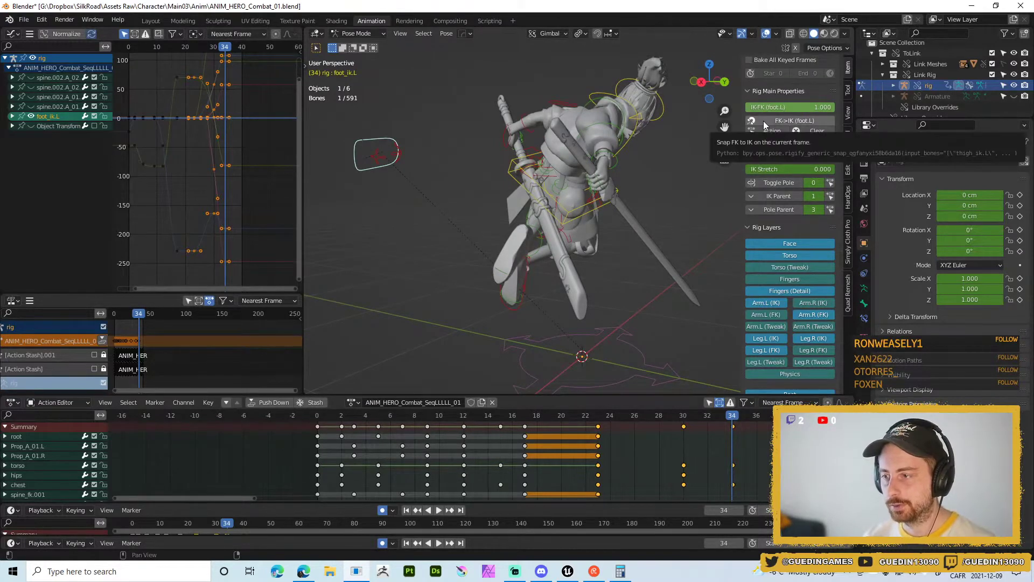
pyautogui.click(793, 122)
pyautogui.click(792, 108)
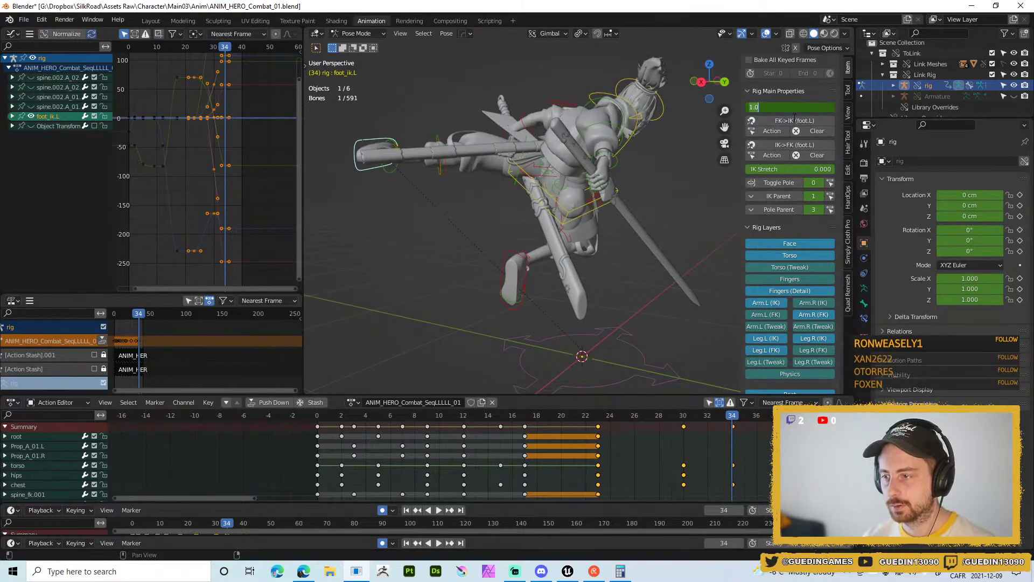
# - Scrub from frame 23 to 35 to check the left leg's IK-to-FK transition, and return to frame 34
pyautogui.moveTo(528, 277); pyautogui.dragTo(617, 237, button='middle')
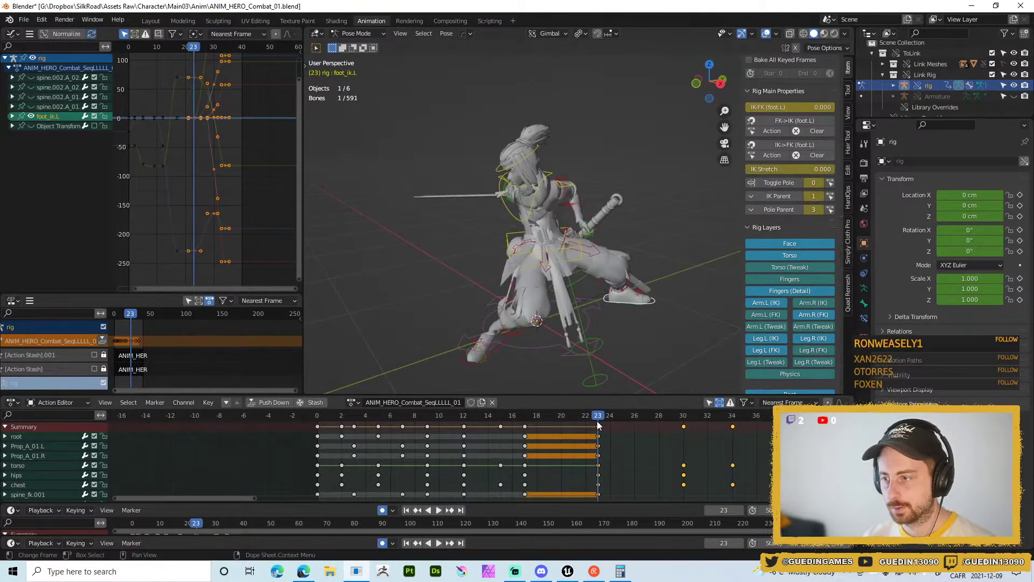
pyautogui.press('space')
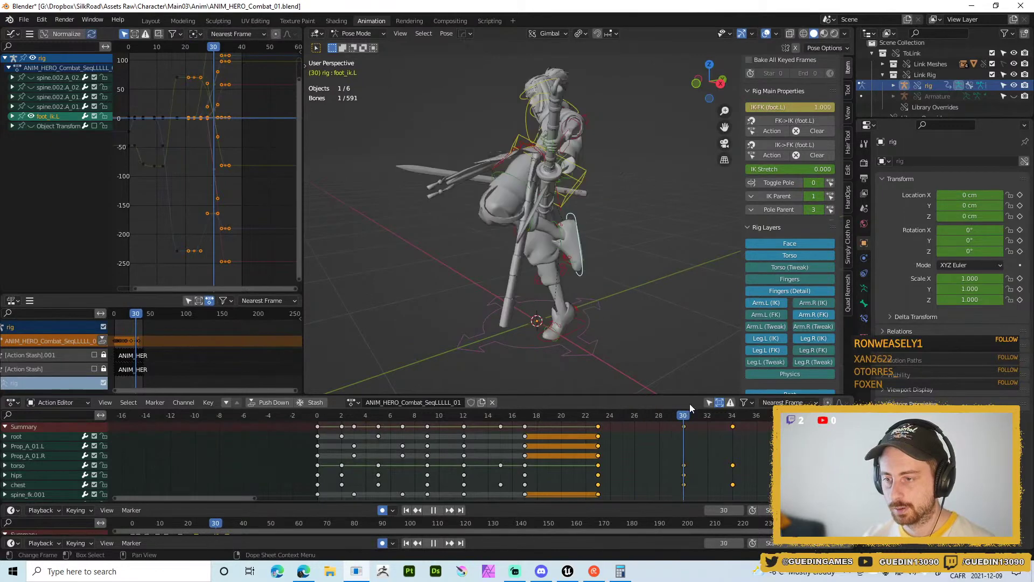
pyautogui.press('space')
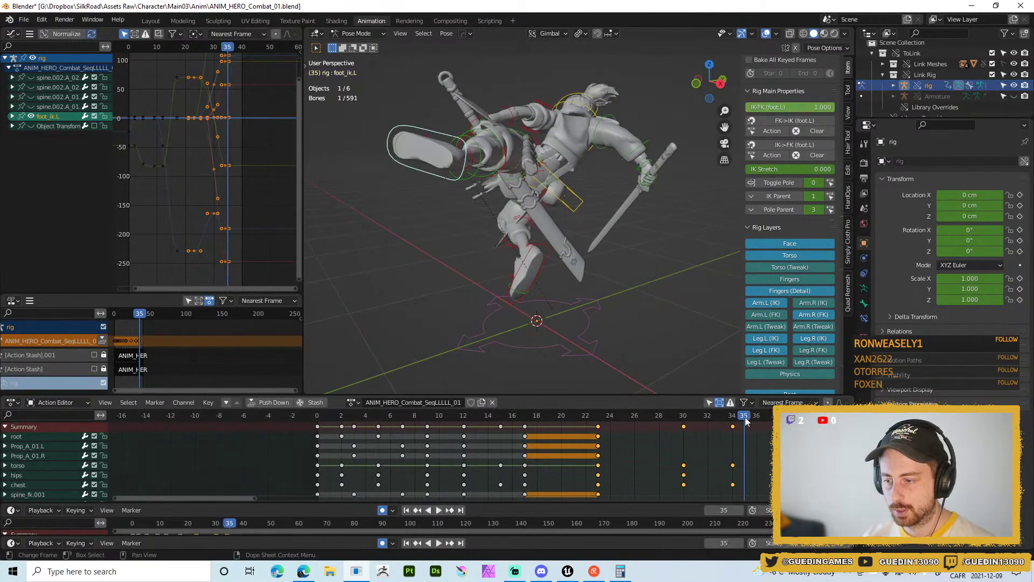
pyautogui.press('Left')
# - Give the left thigh's FK control a trackball rotation of about 12° and -84.8°
pyautogui.moveTo(711, 291); pyautogui.dragTo(672, 220, button='middle')
pyautogui.click(526, 172)
pyautogui.press('r')
pyautogui.press('r')
pyautogui.click(533, 172)
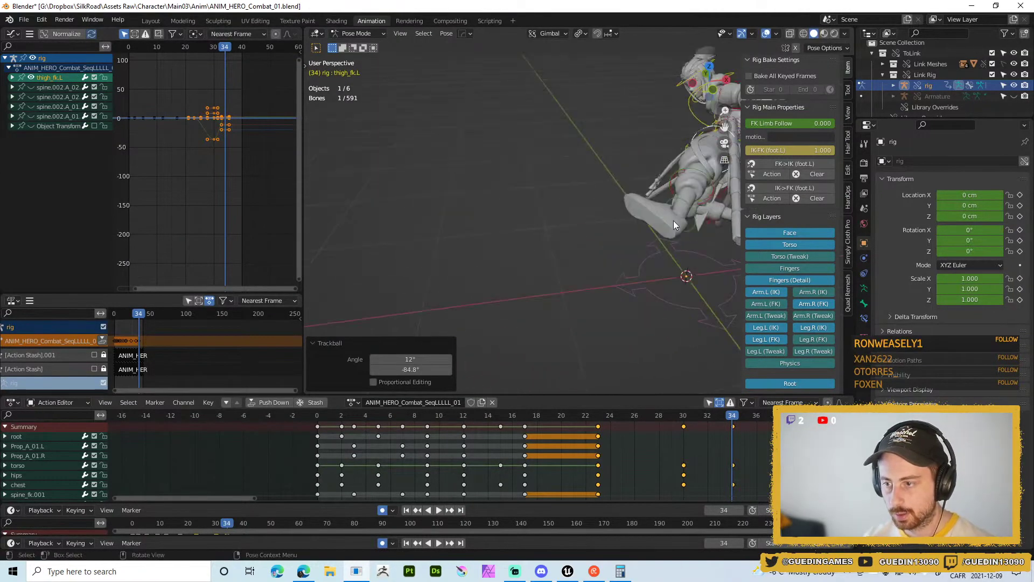
# - Rotate the left foot's FK control by trackball, finishing with about 1.7° and 12.6°
pyautogui.moveTo(739, 267); pyautogui.dragTo(596, 210, button='middle')
pyautogui.click(595, 210)
pyautogui.press('r')
pyautogui.press('r')
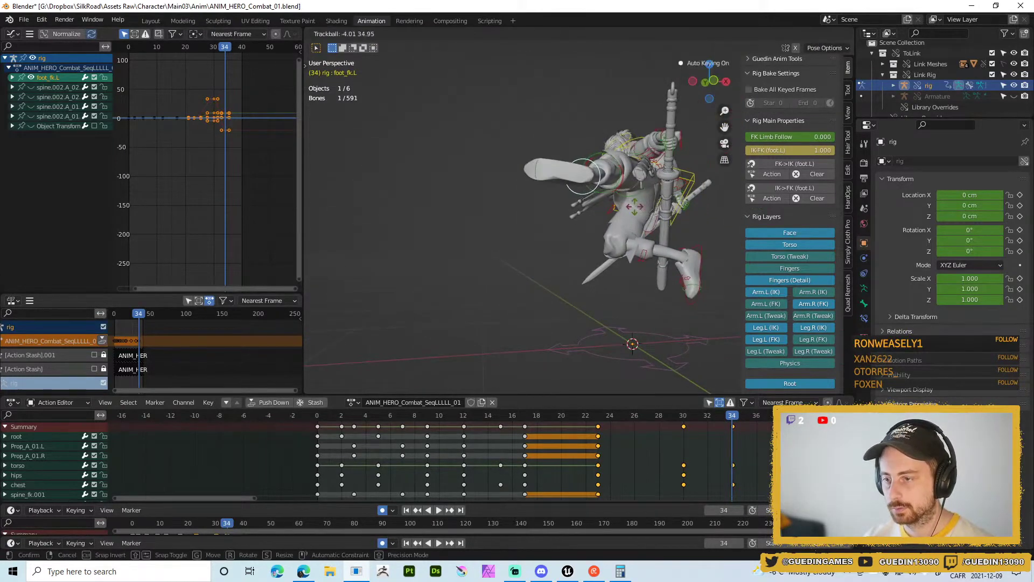
pyautogui.click(651, 205)
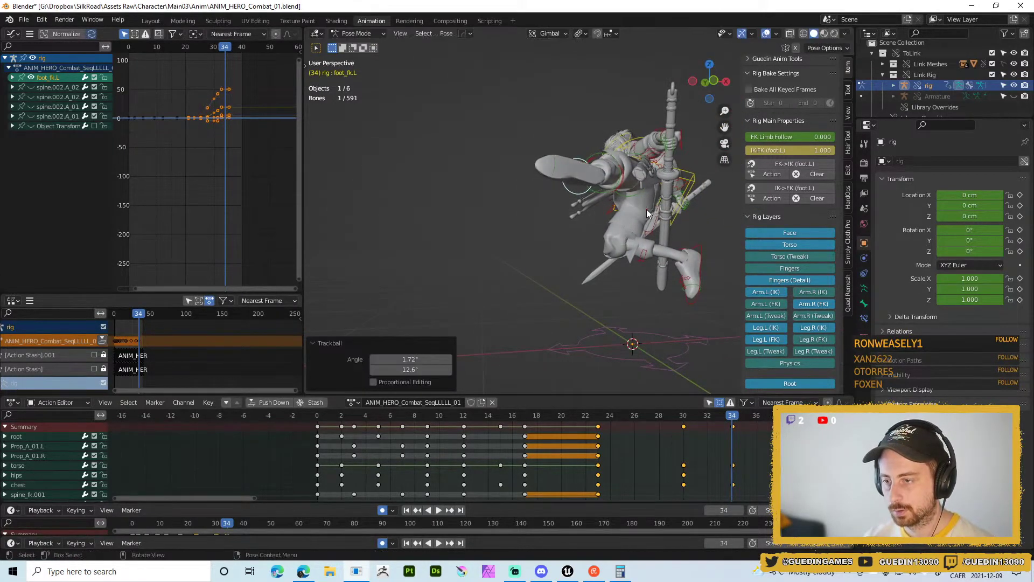
# - Give the chest a trackball rotation of about 12° and 24°
pyautogui.moveTo(647, 209); pyautogui.dragTo(495, 193, button='middle')
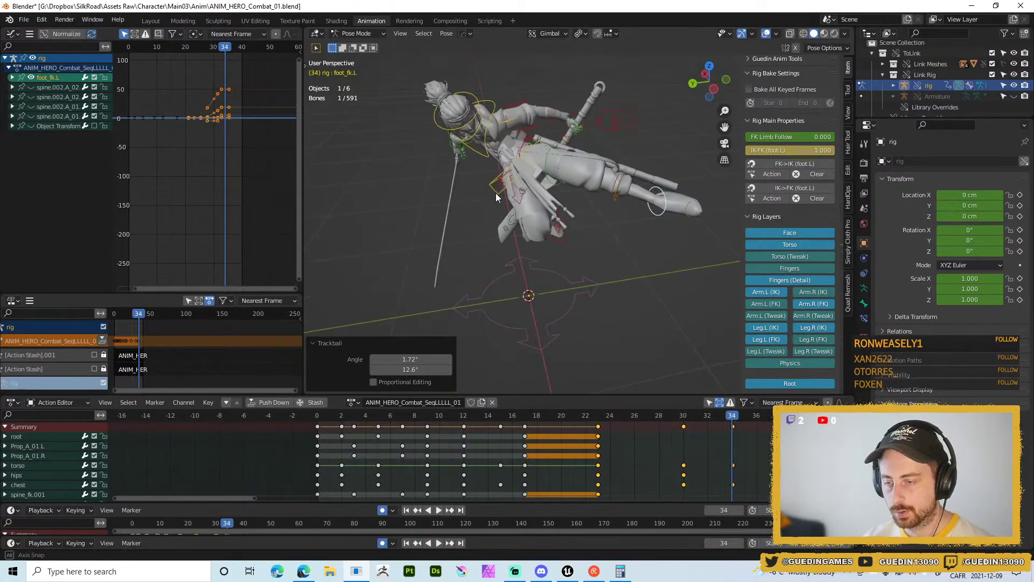
pyautogui.click(507, 151)
pyautogui.press('r')
pyautogui.press('r')
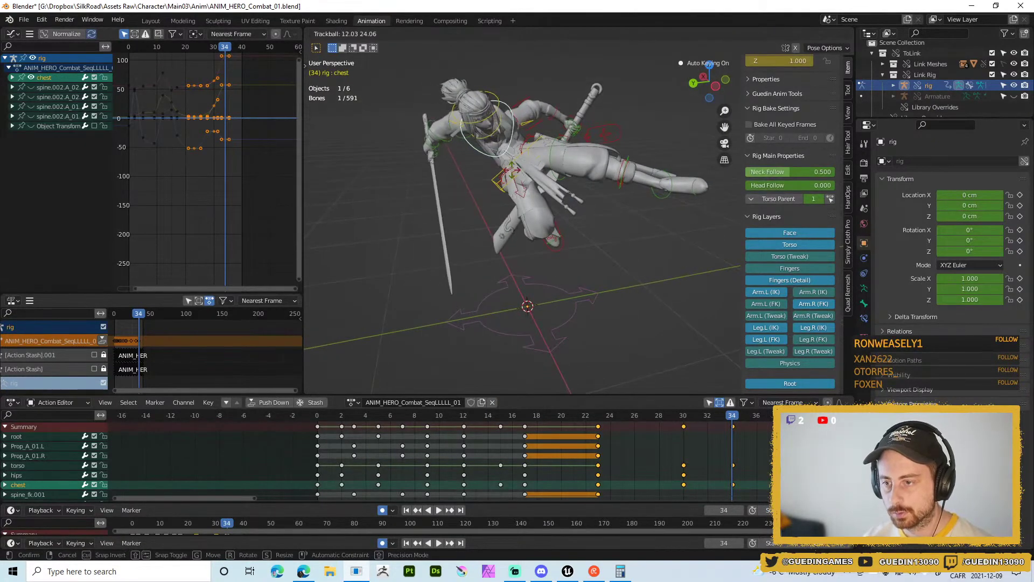
pyautogui.click(520, 169)
# - Rotate the hips about -6.39° in the view, by trackball about 14.9° and -9.74°, and finish with a 10.4° view rotation
pyautogui.moveTo(520, 168); pyautogui.dragTo(332, 207, button='middle')
pyautogui.click(502, 179)
pyautogui.press('r')
pyautogui.click(501, 191)
pyautogui.press('r')
pyautogui.press('r')
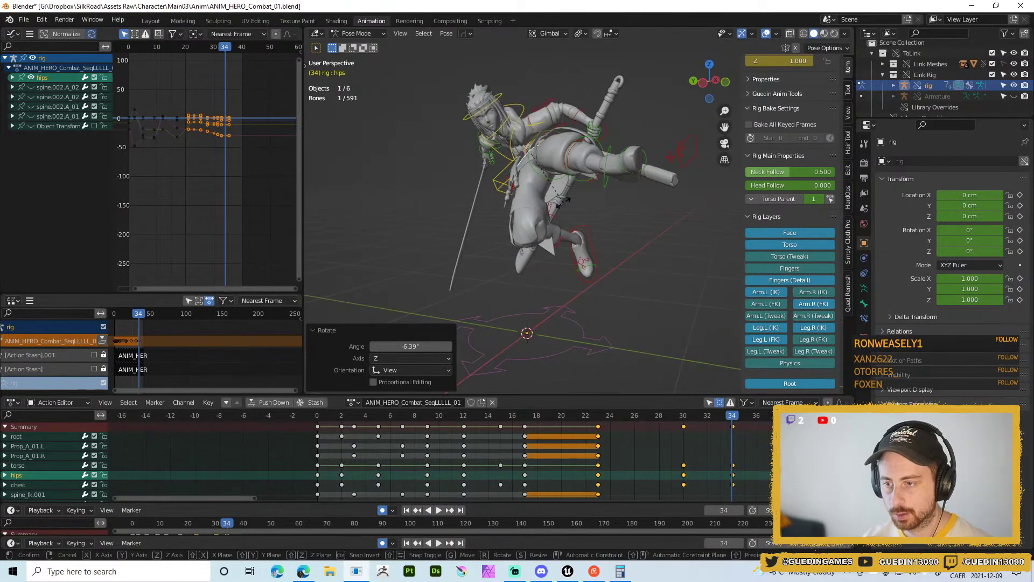
pyautogui.click(447, 200)
pyautogui.moveTo(449, 200); pyautogui.dragTo(608, 152, button='middle')
pyautogui.press('r')
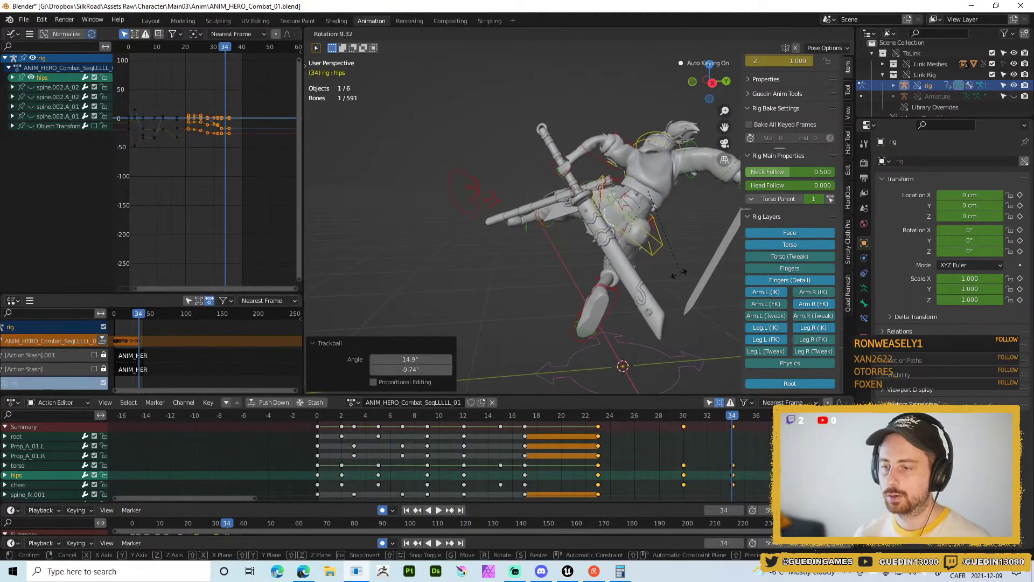
pyautogui.click(681, 272)
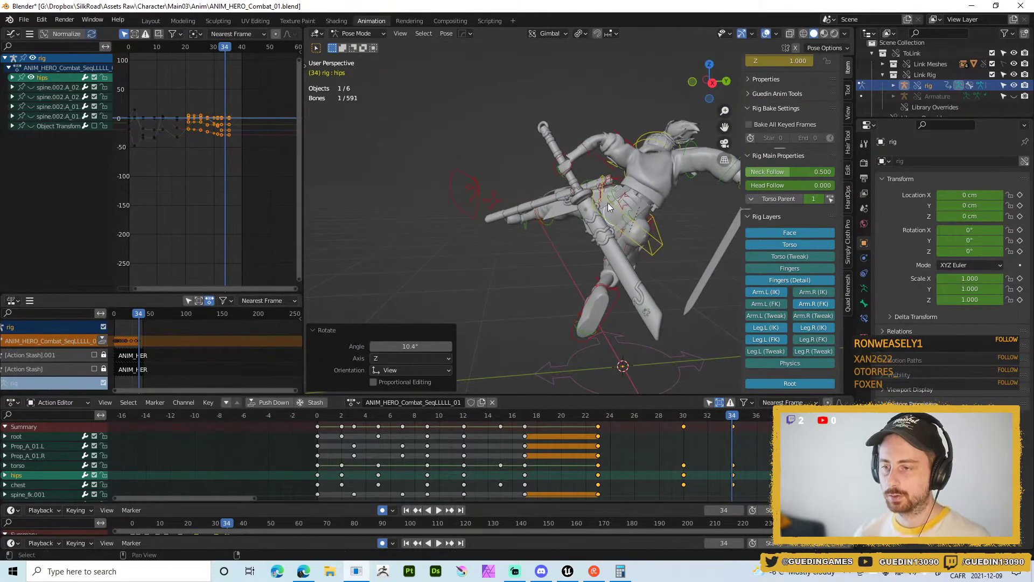
# - Rotate the left upper arm's IK control about 122° in the view to reposition the elbow
pyautogui.click(615, 132)
pyautogui.moveTo(614, 132); pyautogui.dragTo(660, 156, button='middle')
pyautogui.press('r')
pyautogui.press('r')
pyautogui.rightClick(597, 140)
pyautogui.press('r')
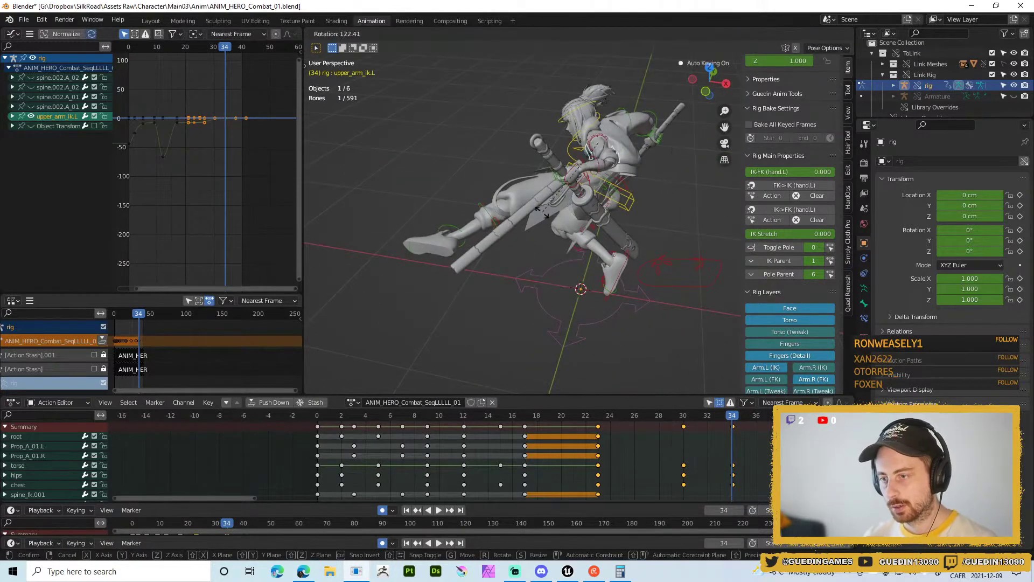
pyautogui.click(543, 212)
# - Reorient the head control with a trackball rotation followed by a view-axis rotation
pyautogui.moveTo(593, 161); pyautogui.dragTo(516, 118, button='middle')
pyautogui.click(523, 161)
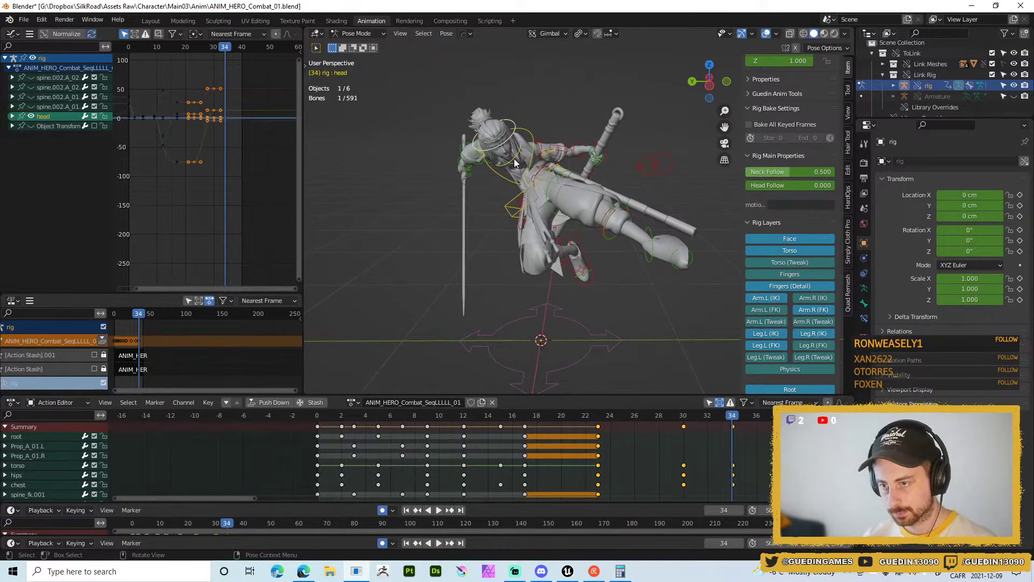
pyautogui.moveTo(517, 163); pyautogui.dragTo(526, 186, button='middle')
pyautogui.press('r')
pyautogui.press('r')
pyautogui.click(563, 145)
pyautogui.press('r')
pyautogui.click(470, 156)
# - Give the right upper arm's FK control a trackball rotation of about 10.3° and -64.7°
pyautogui.click(470, 140)
pyautogui.keyDown('shift'); pyautogui.click(454, 132); pyautogui.keyUp('shift')
pyautogui.hotkey('shift', 'r')
pyautogui.rightClick(485, 177)
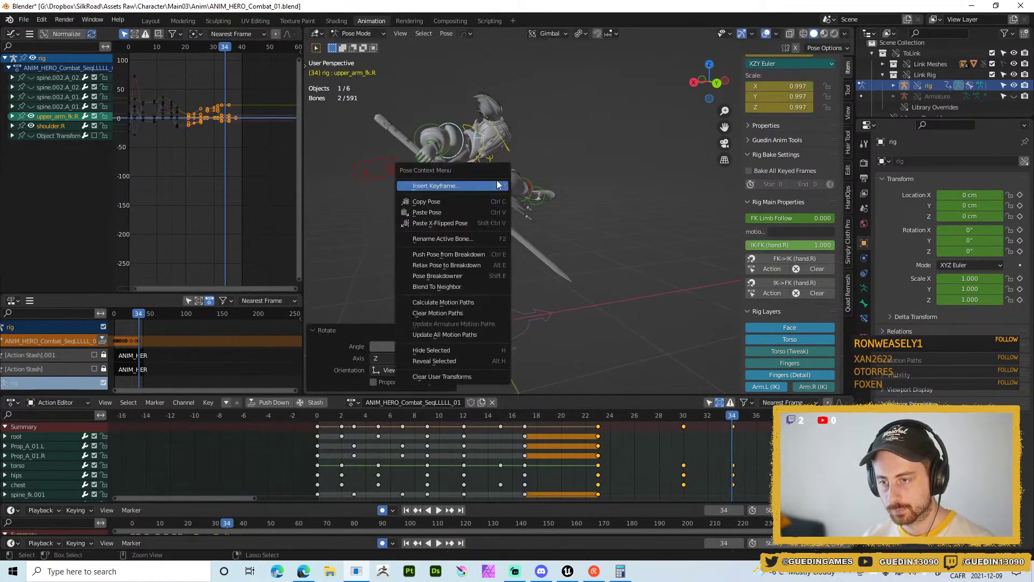
pyautogui.click(487, 139)
pyautogui.moveTo(487, 139); pyautogui.dragTo(428, 120, button='middle')
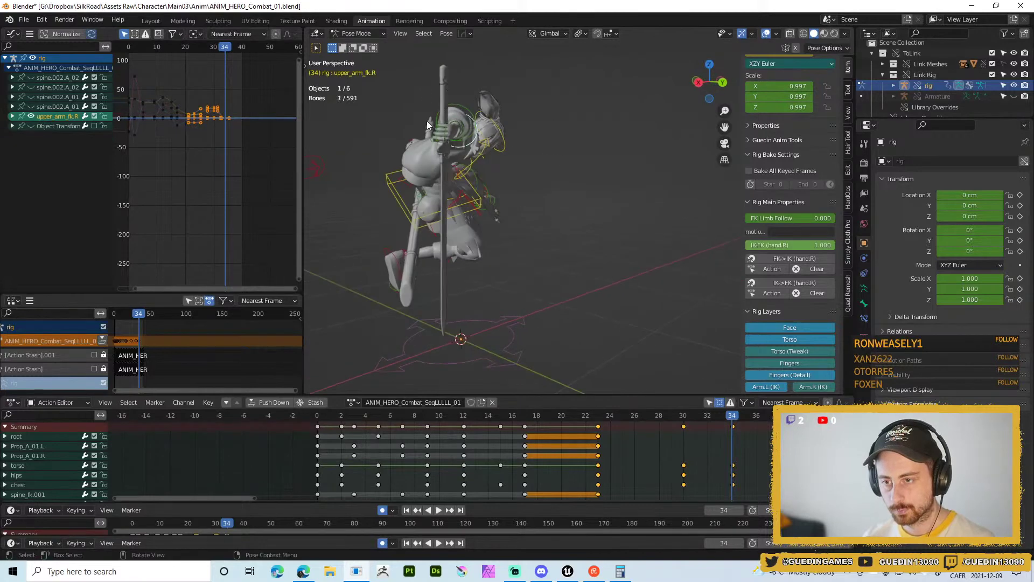
pyautogui.press('r')
pyautogui.press('r')
pyautogui.click(447, 159)
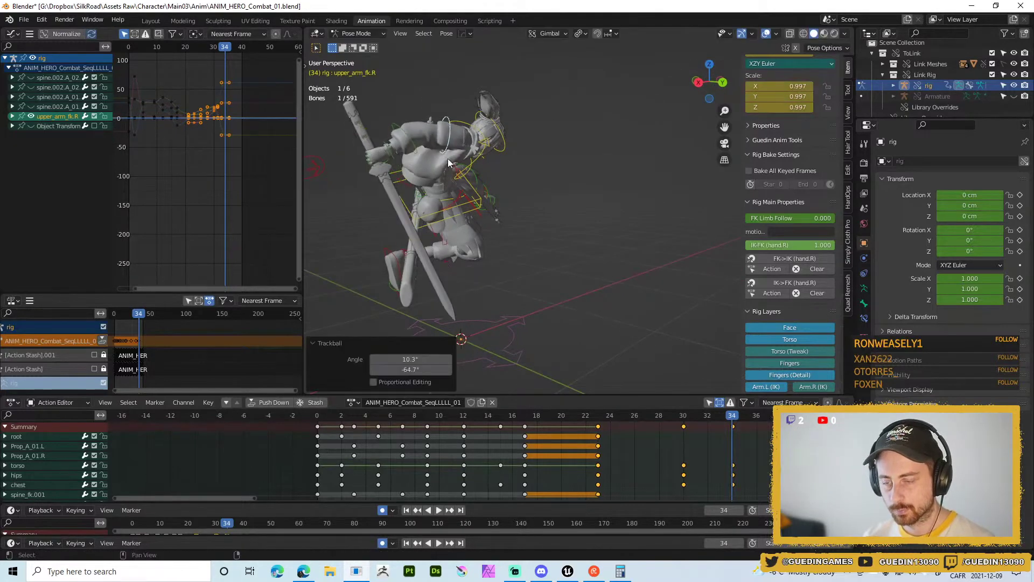
# - At frame 33, give the right hand's FK control a trackball rotation of about -47° and -4.58°
pyautogui.moveTo(448, 159); pyautogui.dragTo(683, 217, button='middle')
pyautogui.moveTo(546, 170); pyautogui.dragTo(592, 164, button='middle')
pyautogui.press('Left')
pyautogui.click(484, 167)
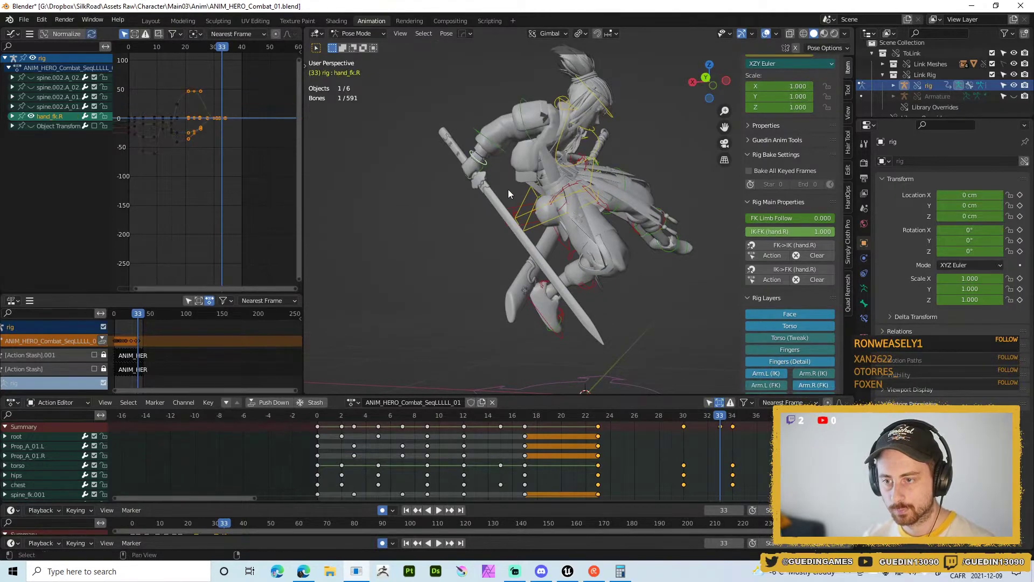
pyautogui.moveTo(508, 189); pyautogui.dragTo(500, 166, button='middle')
pyautogui.press('r')
pyautogui.press('r')
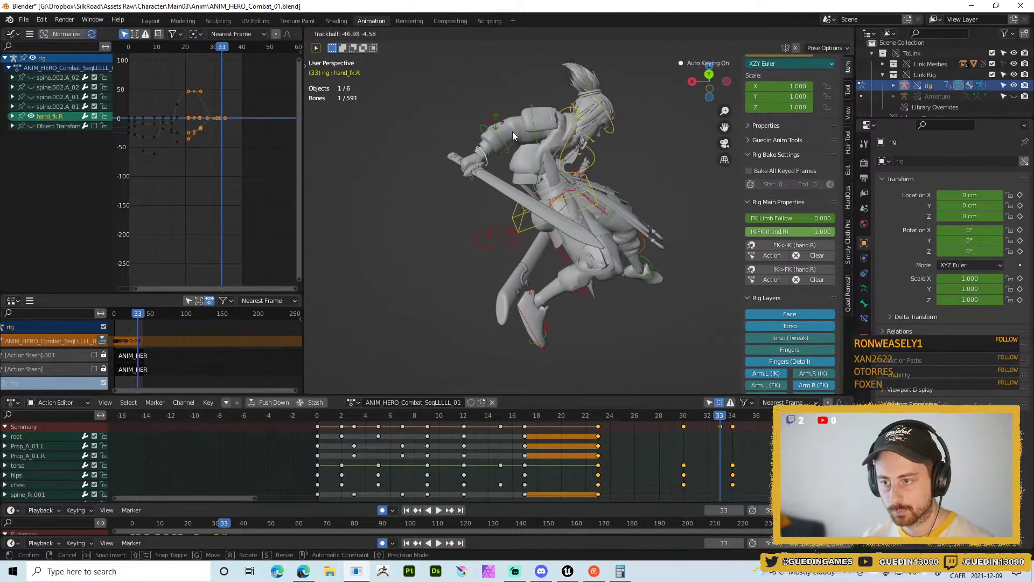
pyautogui.click(512, 132)
# - Give the left shoulder a trackball rotation of about -32.1° and 30.9° at frame 33
pyautogui.moveTo(512, 132); pyautogui.dragTo(556, 111, button='middle')
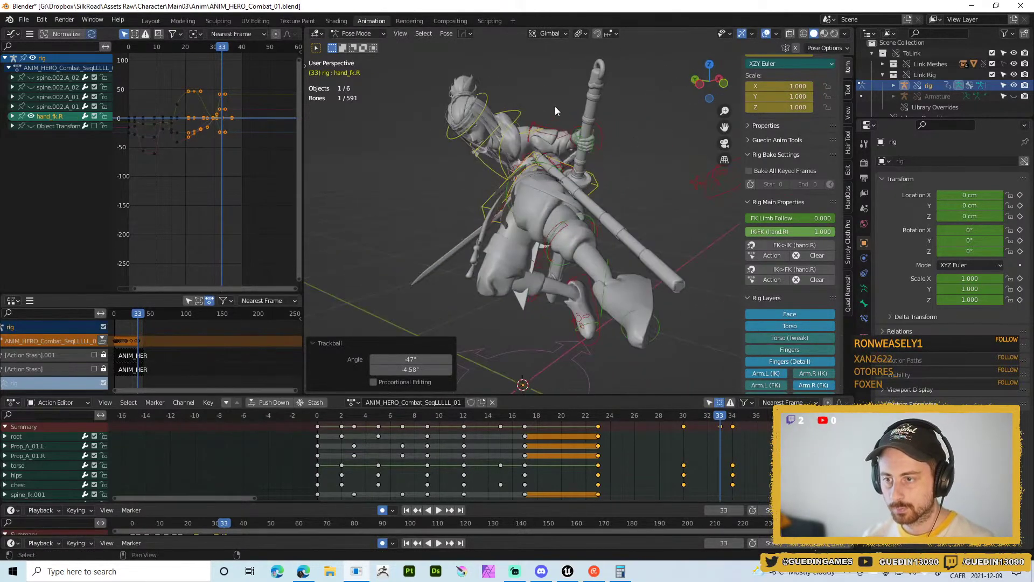
pyautogui.click(528, 132)
pyautogui.moveTo(557, 162); pyautogui.dragTo(469, 157, button='middle')
pyautogui.press('r')
pyautogui.press('r')
pyautogui.click(542, 138)
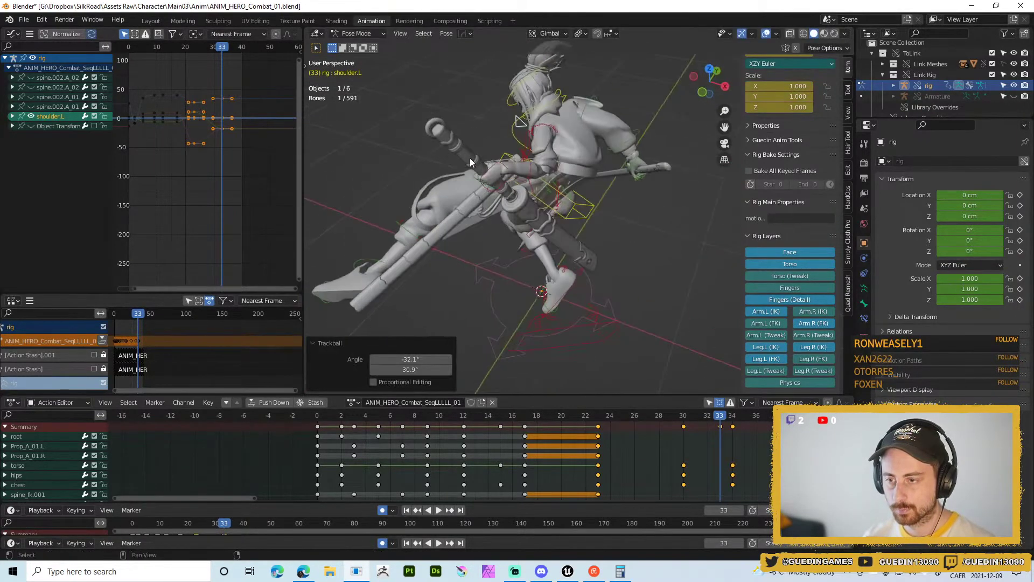
pyautogui.press('r')
pyautogui.rightClick(520, 121)
# - Show the rig controls of the sword holster on the character's back
pyautogui.click(575, 177)
pyautogui.moveTo(575, 177); pyautogui.dragTo(592, 135, button='middle')
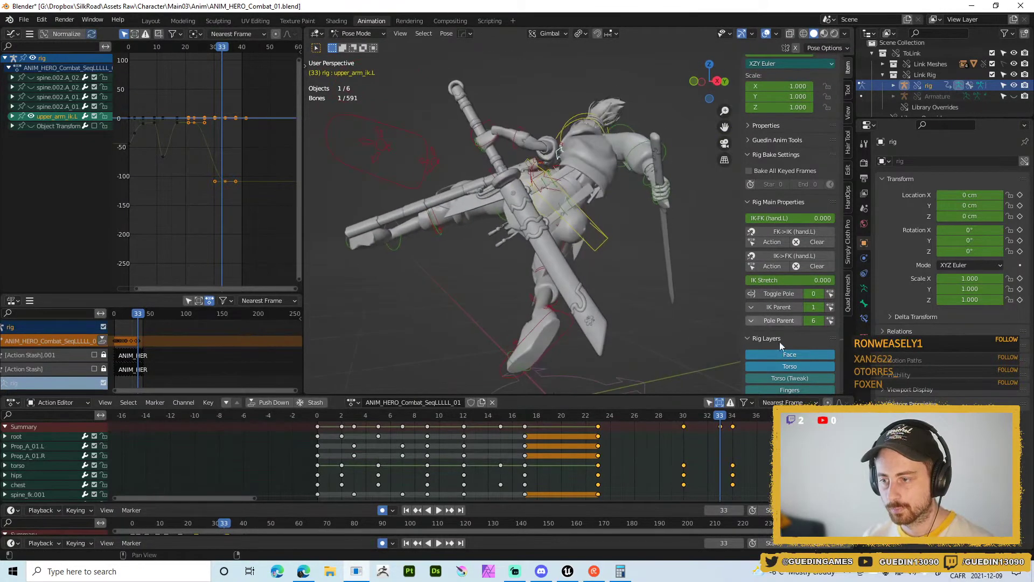
pyautogui.scroll(-5, 808, 350)
pyautogui.scroll(-1, 817, 360)
pyautogui.moveTo(573, 251); pyautogui.dragTo(578, 216, button='middle')
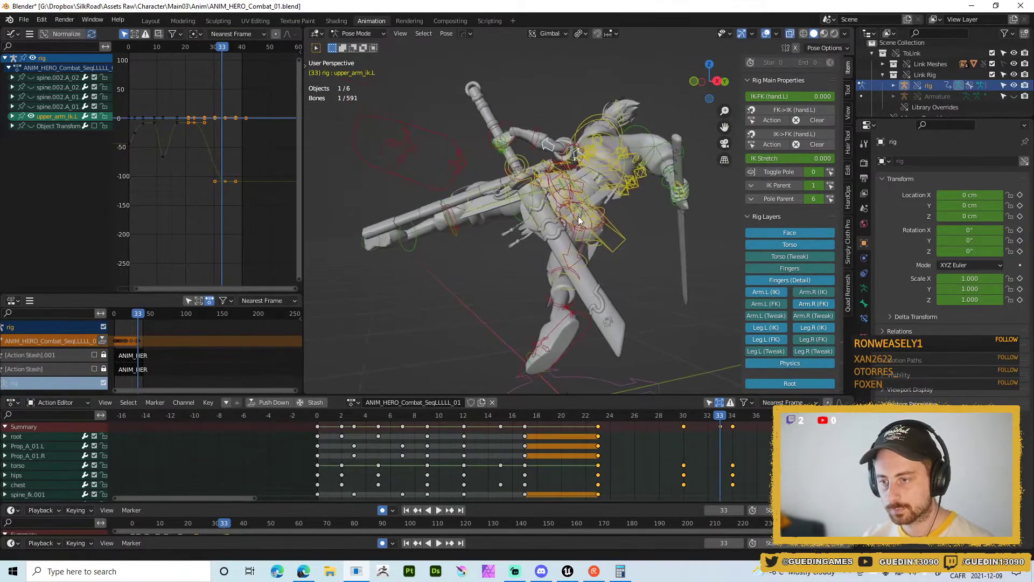
pyautogui.scroll(5, 503, 215)
# - Rotate the back sword holster control about -23.1° in the view, with a slight trackball correction
pyautogui.click(466, 182)
pyautogui.moveTo(516, 209); pyautogui.dragTo(632, 292, button='middle')
pyautogui.press('r')
pyautogui.click(641, 241)
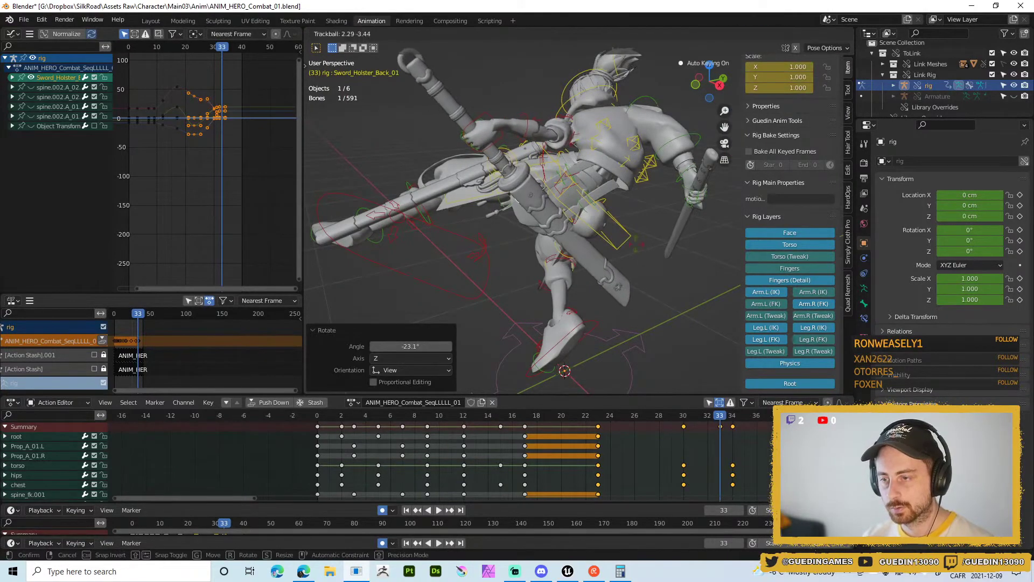
pyautogui.press('r')
pyautogui.press('r')
pyautogui.click(614, 248)
# - Adjust the left shoulder with two trackball rotations, the last about -6.88° and -2.86°
pyautogui.moveTo(615, 248); pyautogui.dragTo(515, 216, button='middle')
pyautogui.click(564, 154)
pyautogui.press('r')
pyautogui.press('r')
pyautogui.click(539, 216)
pyautogui.press('r')
pyautogui.press('r')
pyautogui.click(592, 202)
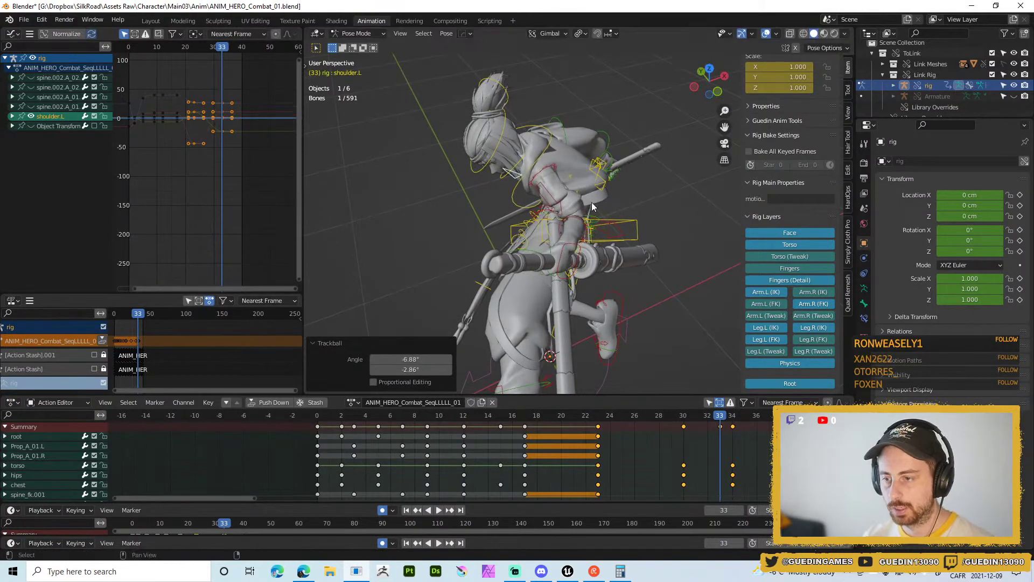
# - Give the left upper arm's IK control a trackball rotation of about 75.6° and 8.59°
pyautogui.moveTo(592, 202); pyautogui.dragTo(544, 179, button='middle')
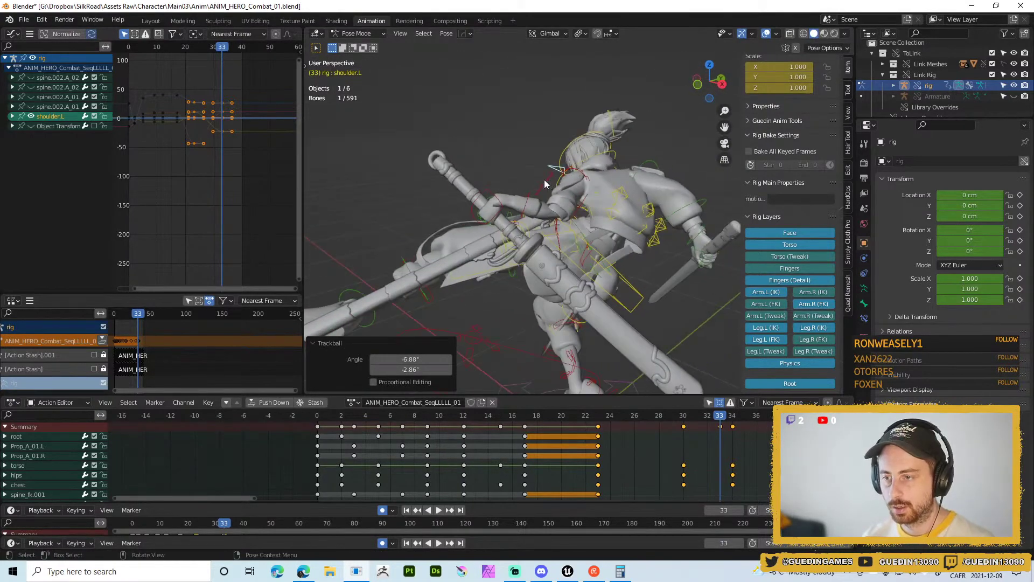
pyautogui.click(543, 179)
pyautogui.moveTo(613, 213); pyautogui.dragTo(534, 200, button='middle')
pyautogui.press('r')
pyautogui.press('r')
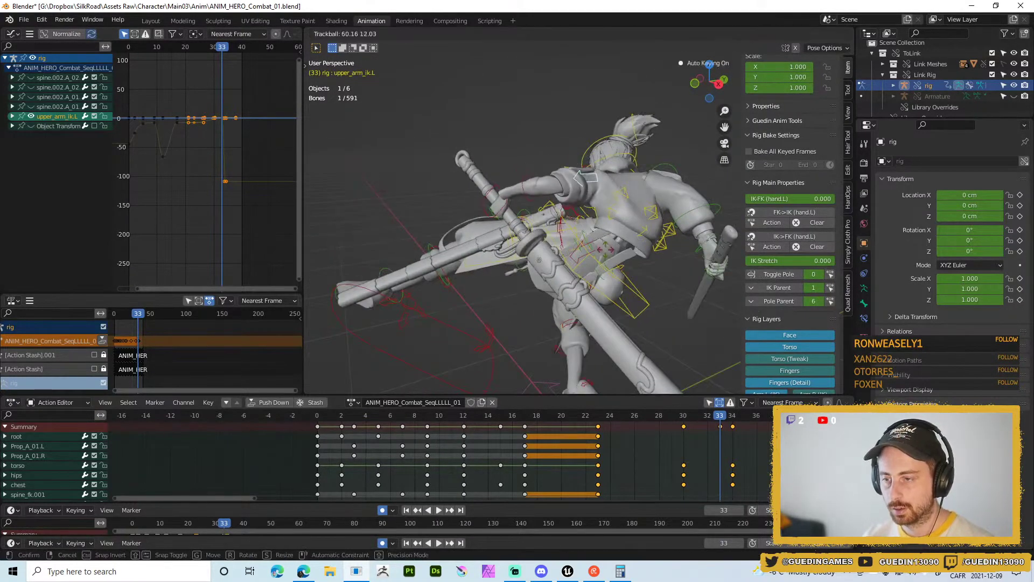
pyautogui.click(598, 195)
# - Move the keyframes at frame 33 to frame 34 in the action editor
pyautogui.moveTo(598, 194); pyautogui.dragTo(565, 272, button='middle')
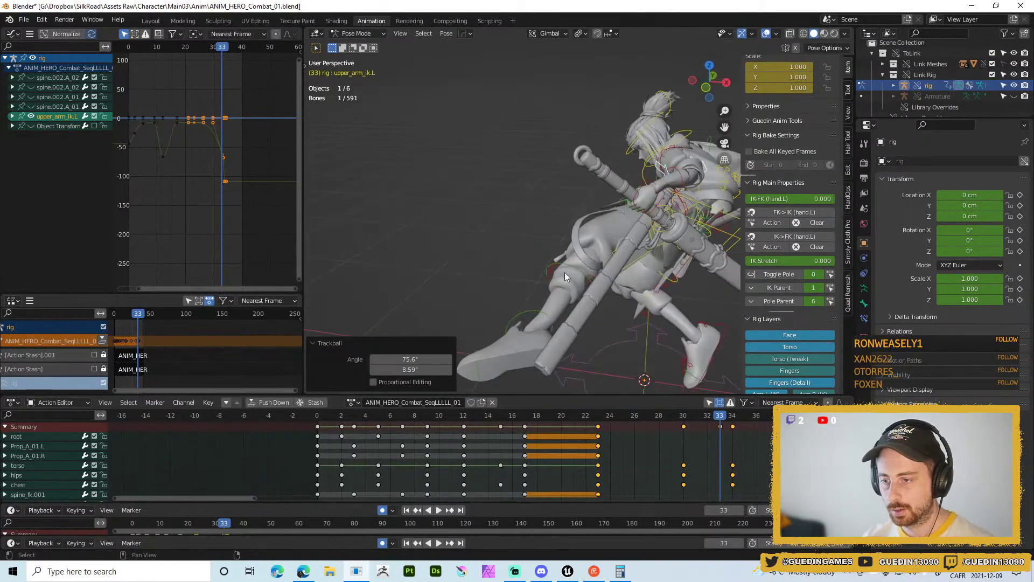
pyautogui.click(575, 268)
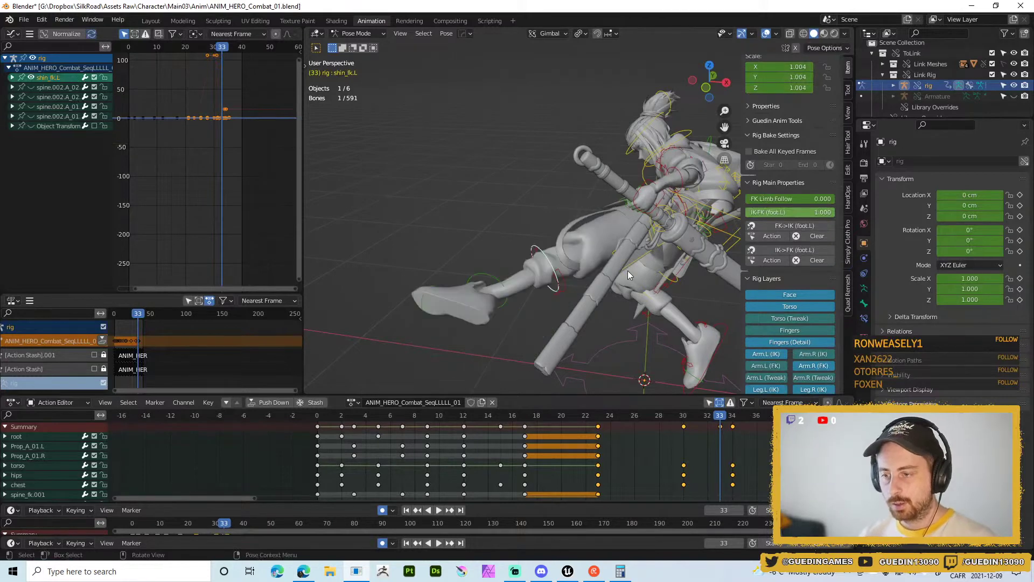
pyautogui.moveTo(628, 271); pyautogui.dragTo(664, 200, button='middle')
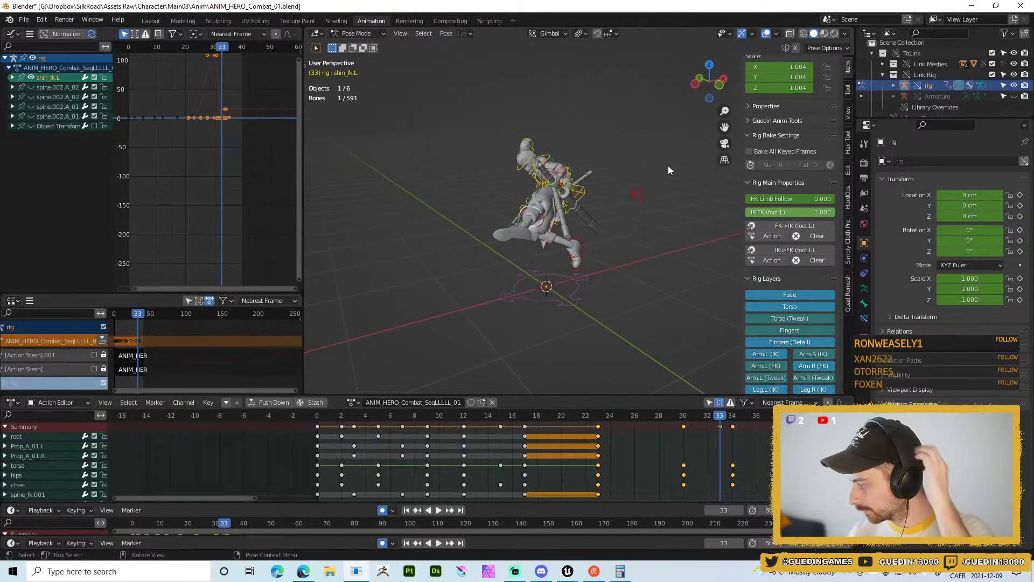
pyautogui.moveTo(475, 217); pyautogui.dragTo(738, 428, button='middle')
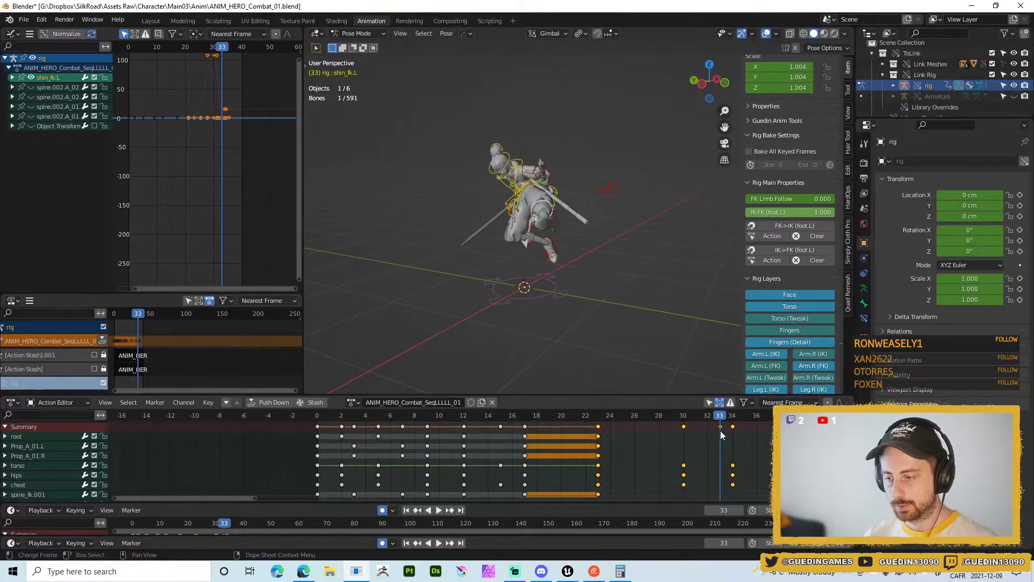
pyautogui.click(720, 431)
pyautogui.moveTo(720, 427); pyautogui.dragTo(734, 427)
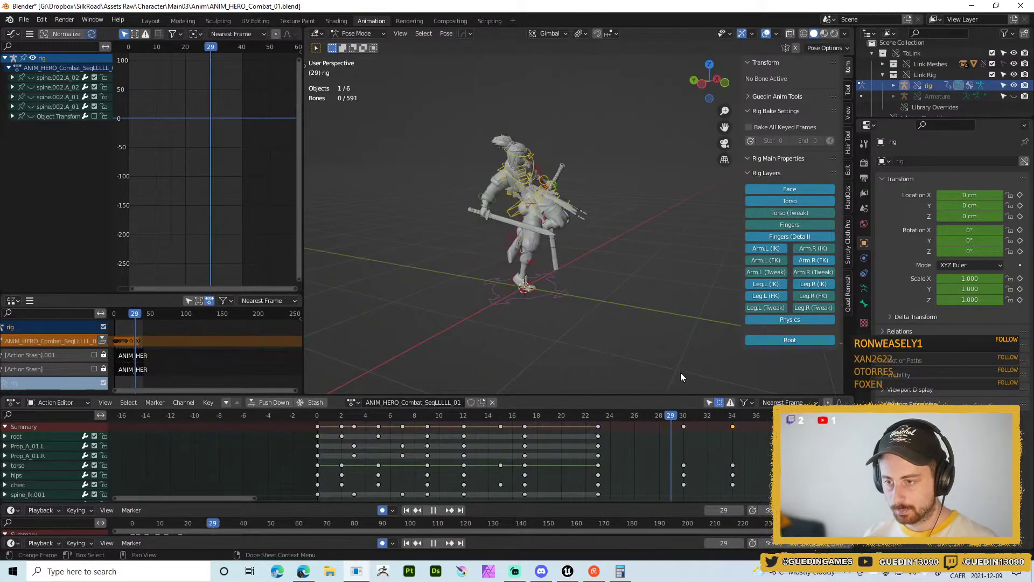
# - At frame 34, move the torso and right foot IK controls together about 28.8 cm up and -1.07 cm along Y
pyautogui.press('space')
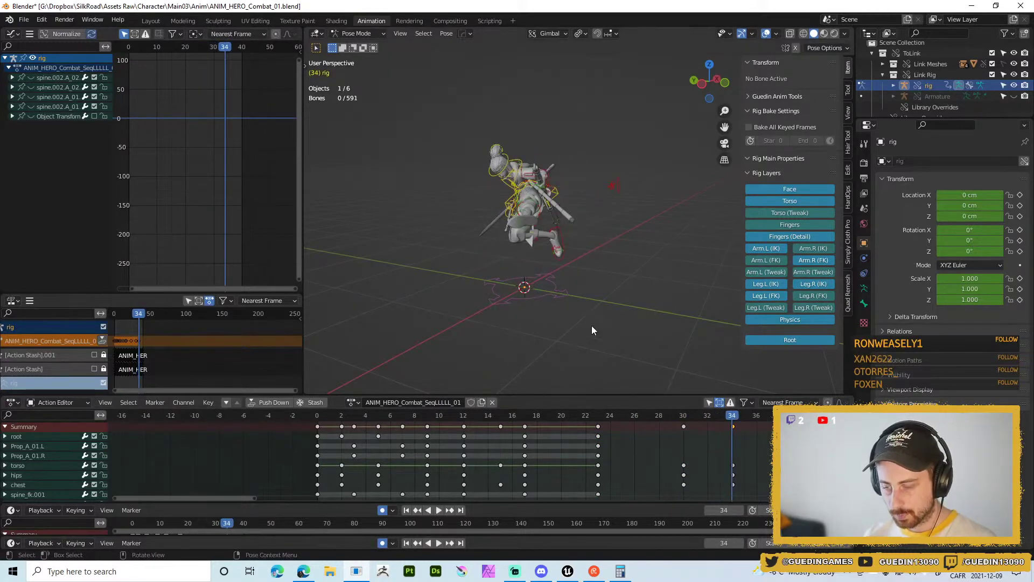
pyautogui.moveTo(592, 325); pyautogui.dragTo(731, 221, button='middle')
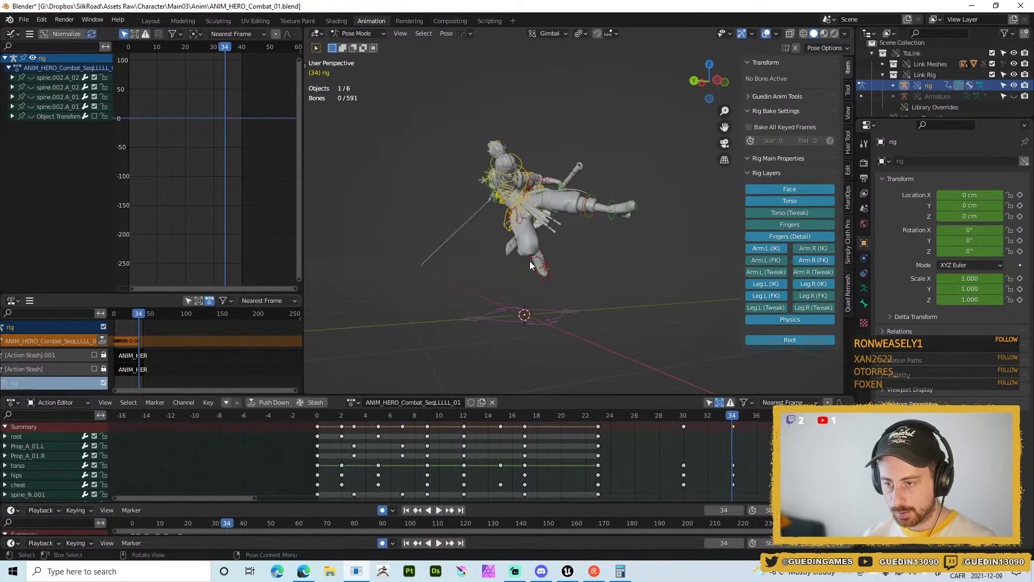
pyautogui.click(514, 242)
pyautogui.keyDown('shift'); pyautogui.click(545, 268); pyautogui.keyUp('shift')
pyautogui.keyDown('alt'); pyautogui.moveTo(565, 262); pyautogui.dragTo(534, 266, button='middle'); pyautogui.keyUp('alt')
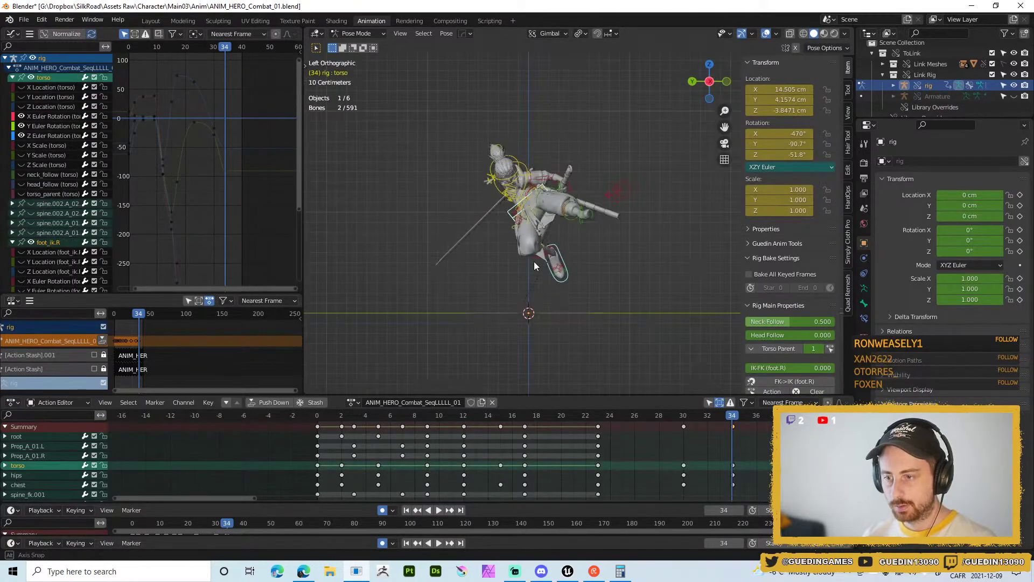
pyautogui.press('g')
pyautogui.click(565, 222)
# - Play the animation and scrub from frame 29 to 34 to check the jump into the kick
pyautogui.moveTo(565, 223); pyautogui.dragTo(452, 247, button='middle')
pyautogui.press('space')
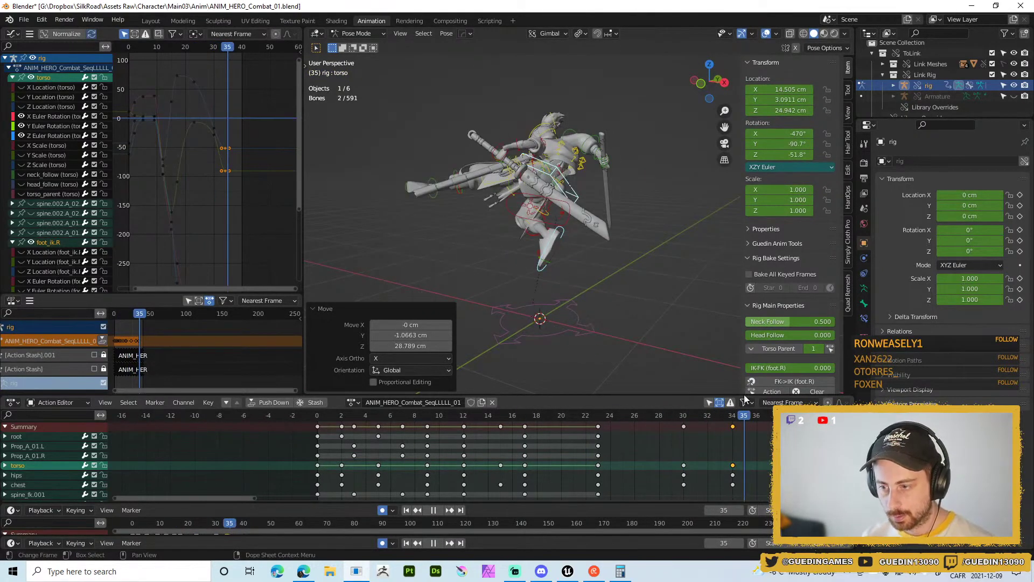
pyautogui.press('Escape')
pyautogui.press('space')
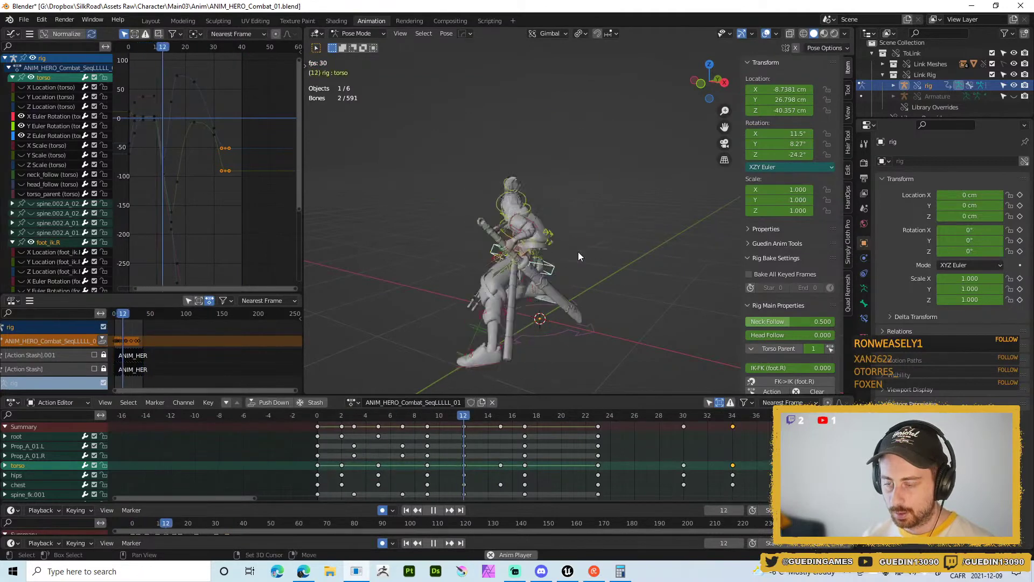
pyautogui.hotkey('shift', 'space')
pyautogui.click(583, 241)
pyautogui.moveTo(671, 418); pyautogui.dragTo(732, 418)
pyautogui.press('space')
# - Rotate the chest about -25.5° in the view and refine it with a trackball rotation
pyautogui.moveTo(591, 217); pyautogui.dragTo(407, 219, button='middle')
pyautogui.moveTo(565, 226); pyautogui.dragTo(502, 203, button='middle')
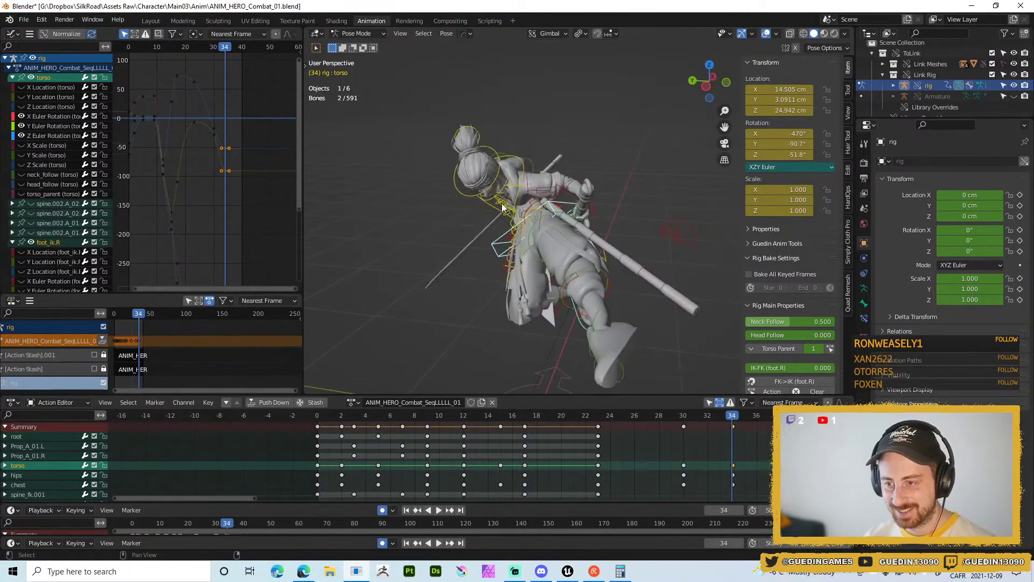
pyautogui.click(526, 215)
pyautogui.click(523, 163)
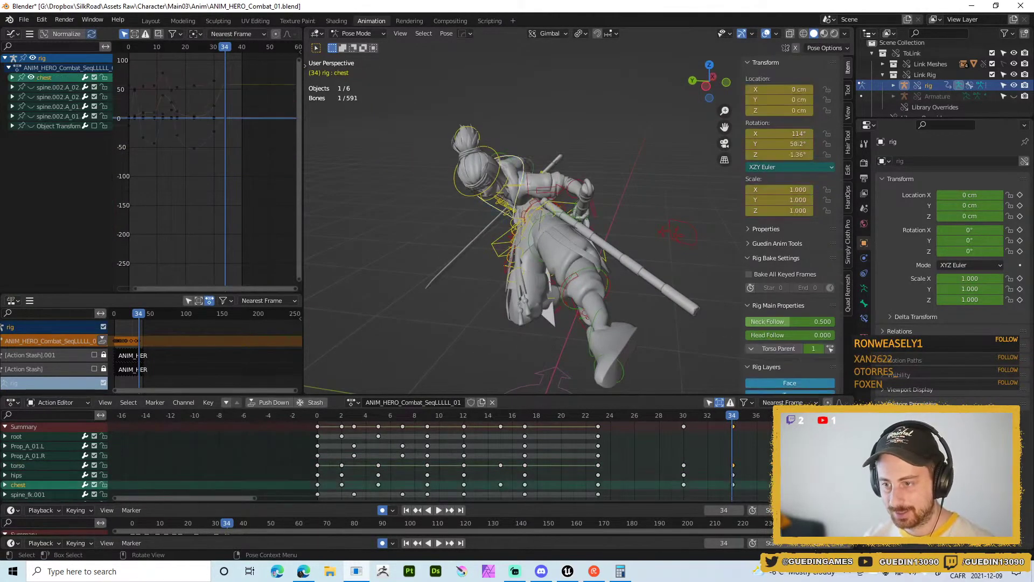
pyautogui.press('r')
pyautogui.click(605, 251)
pyautogui.press('r')
pyautogui.press('r')
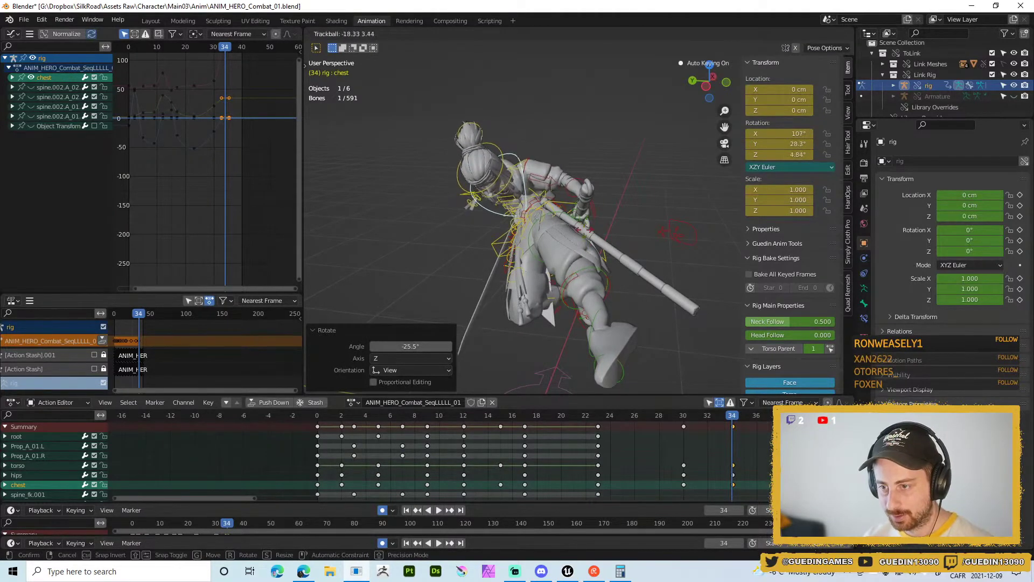
pyautogui.click(515, 177)
# - Give the chest a further trackball rotation of about -10.3° and 3.44°
pyautogui.click(525, 206)
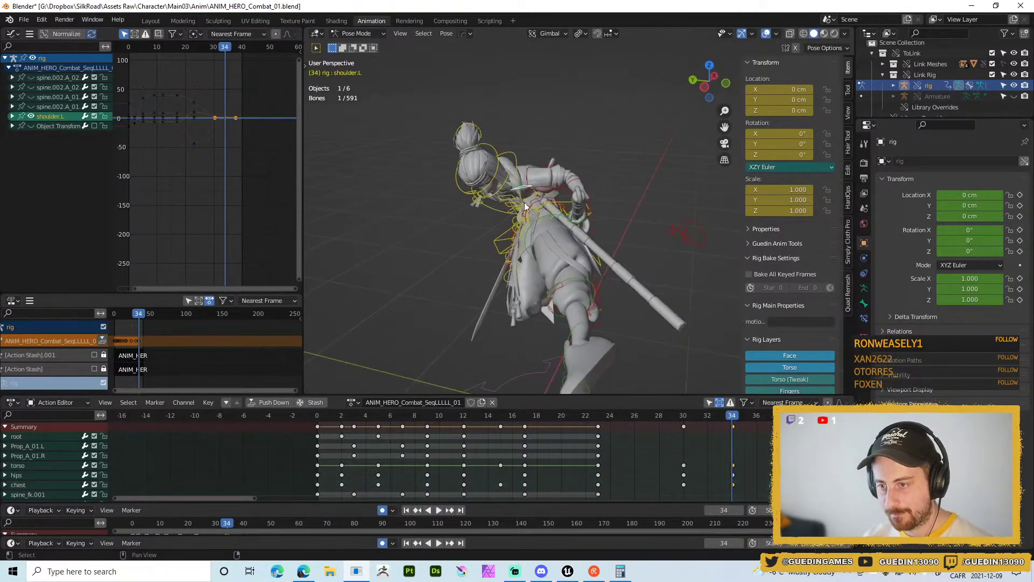
pyautogui.click(514, 159)
pyautogui.press('r')
pyautogui.press('r')
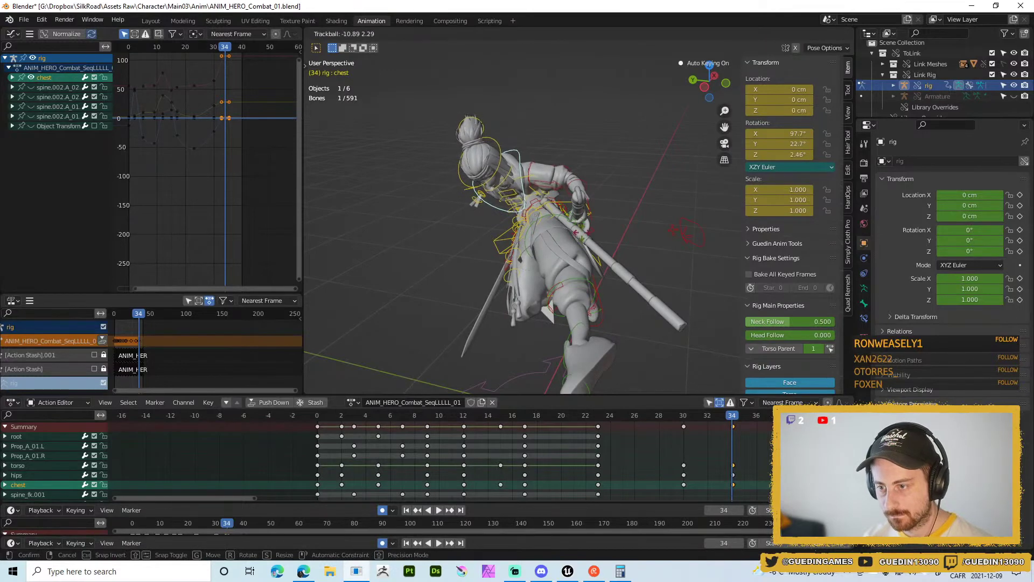
pyautogui.click(600, 211)
pyautogui.moveTo(600, 212); pyautogui.dragTo(545, 225, button='middle')
pyautogui.scroll(-6, 796, 355)
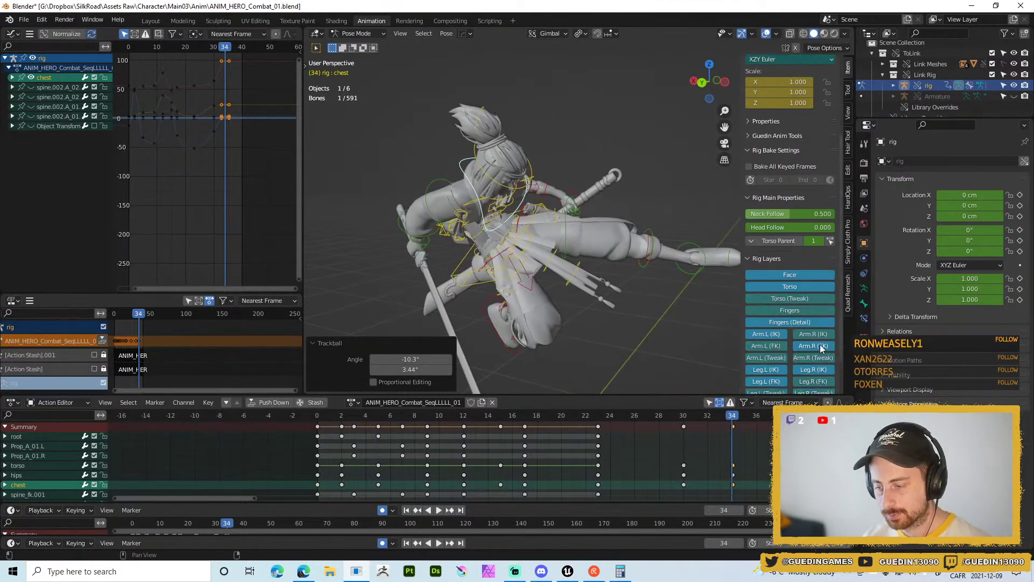
pyautogui.moveTo(444, 263); pyautogui.dragTo(513, 170, button='middle')
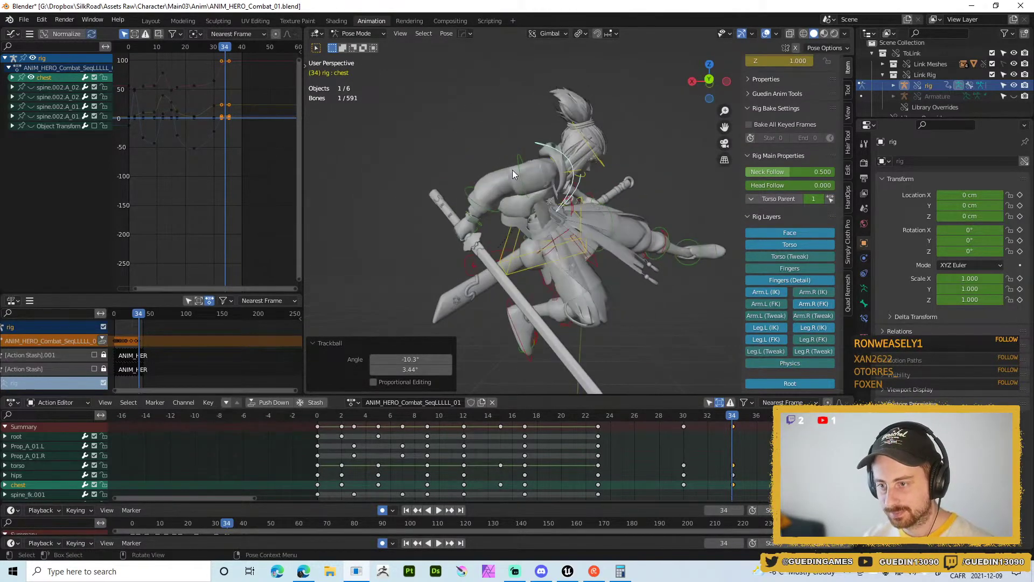
# - Apply a trackball rotation to the right upper arm FK control at frame 34
pyautogui.click(589, 242)
pyautogui.press('r')
pyautogui.press('r')
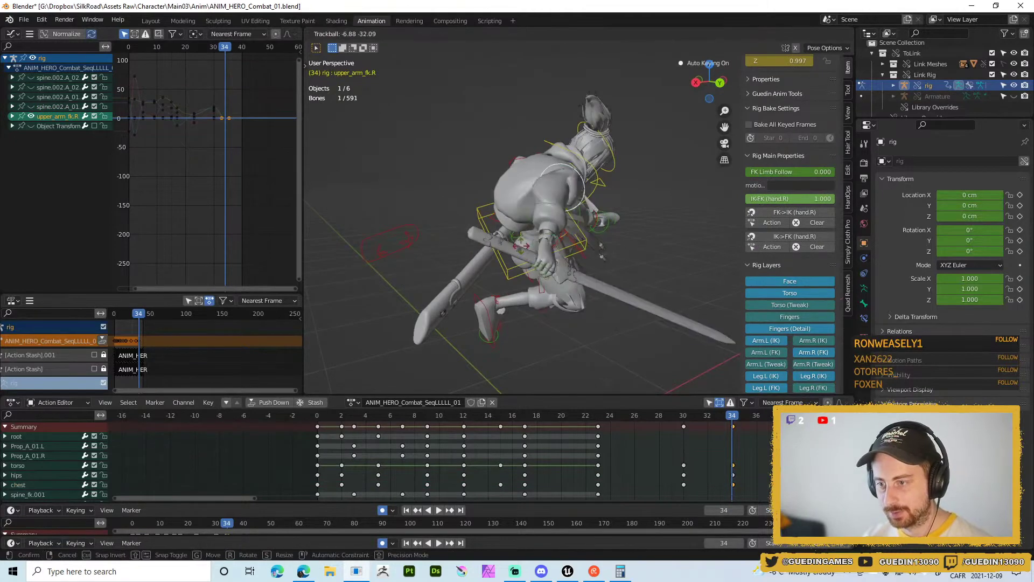
pyautogui.click(501, 216)
pyautogui.moveTo(501, 215); pyautogui.dragTo(585, 285, button='middle')
# - Key the right foot's IK-FK switch at 0.000 on frame 30 and at 1.000 on frame 34
pyautogui.click(608, 294)
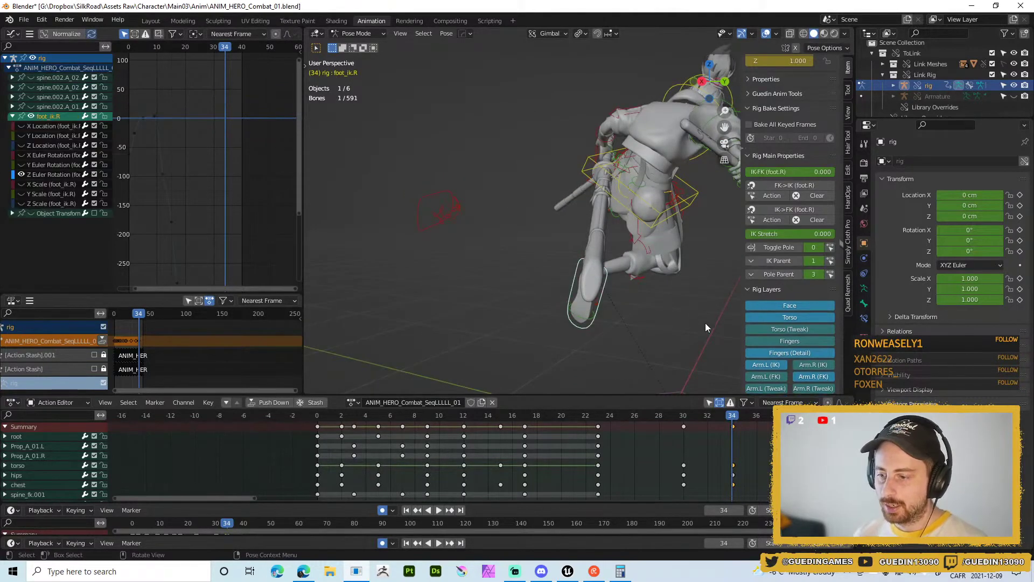
pyautogui.click(684, 416)
pyautogui.keyDown('shift'); pyautogui.moveTo(660, 321); pyautogui.dragTo(563, 152, button='middle'); pyautogui.keyUp('shift')
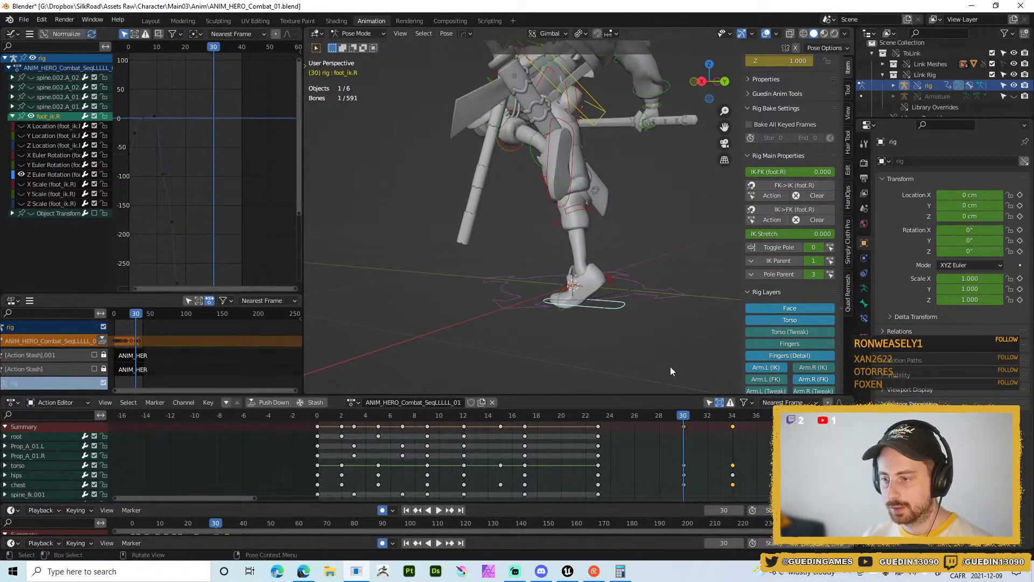
pyautogui.scroll(-4, 771, 350)
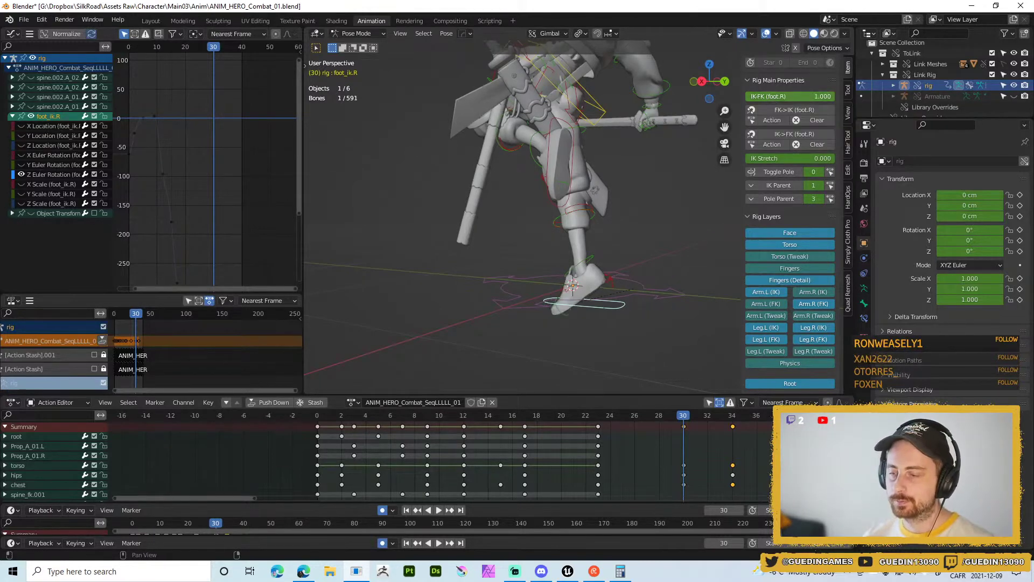
pyautogui.moveTo(772, 97); pyautogui.dragTo(905, 316)
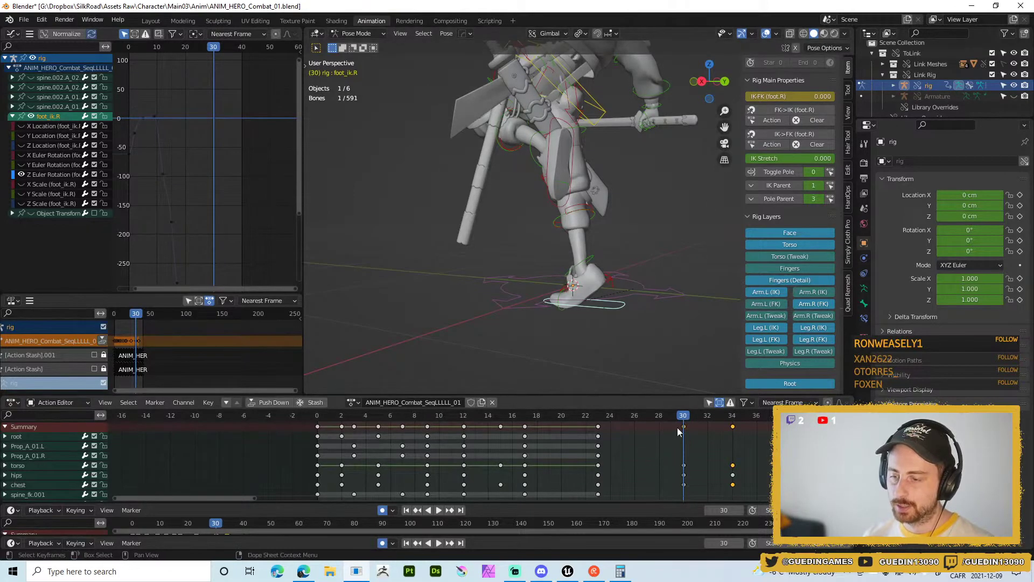
pyautogui.moveTo(694, 418); pyautogui.dragTo(737, 425)
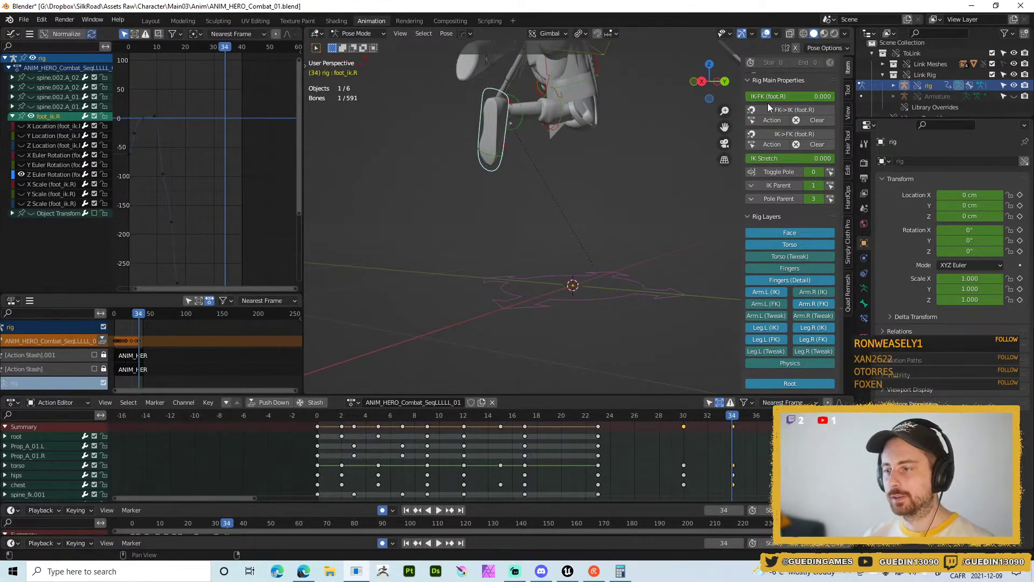
pyautogui.moveTo(767, 102); pyautogui.dragTo(835, 100)
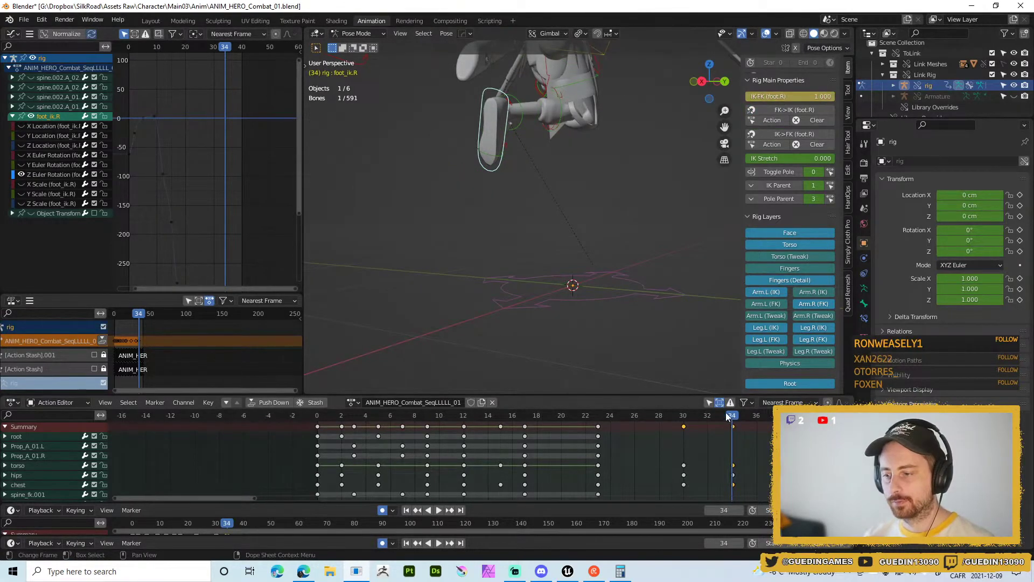
pyautogui.moveTo(727, 418); pyautogui.dragTo(727, 390)
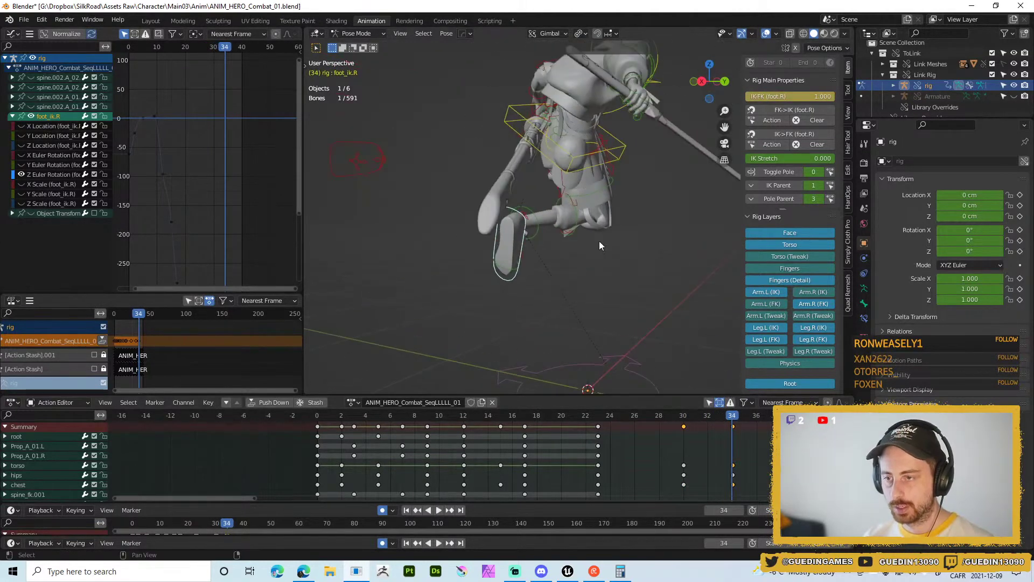
# - At frame 38, give the torso control a trackball rotation of about 37.8° and -53.3°
pyautogui.moveTo(601, 246); pyautogui.dragTo(549, 149, button='middle')
pyautogui.click(532, 165)
pyautogui.moveTo(596, 176); pyautogui.dragTo(650, 181, button='middle')
pyautogui.moveTo(729, 415); pyautogui.dragTo(772, 418)
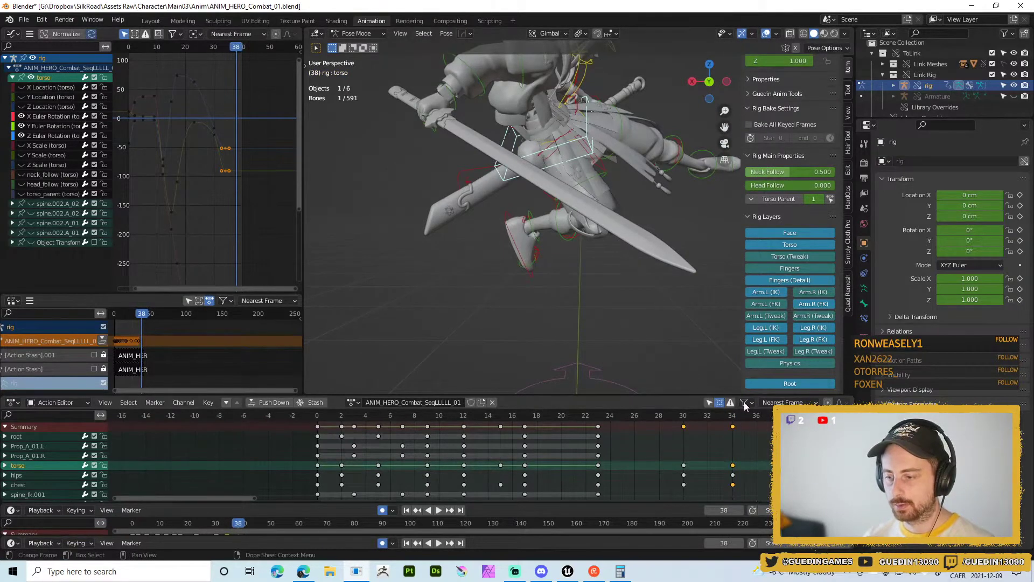
pyautogui.moveTo(501, 218); pyautogui.dragTo(472, 185, button='middle')
pyautogui.scroll(-4, 616, 197)
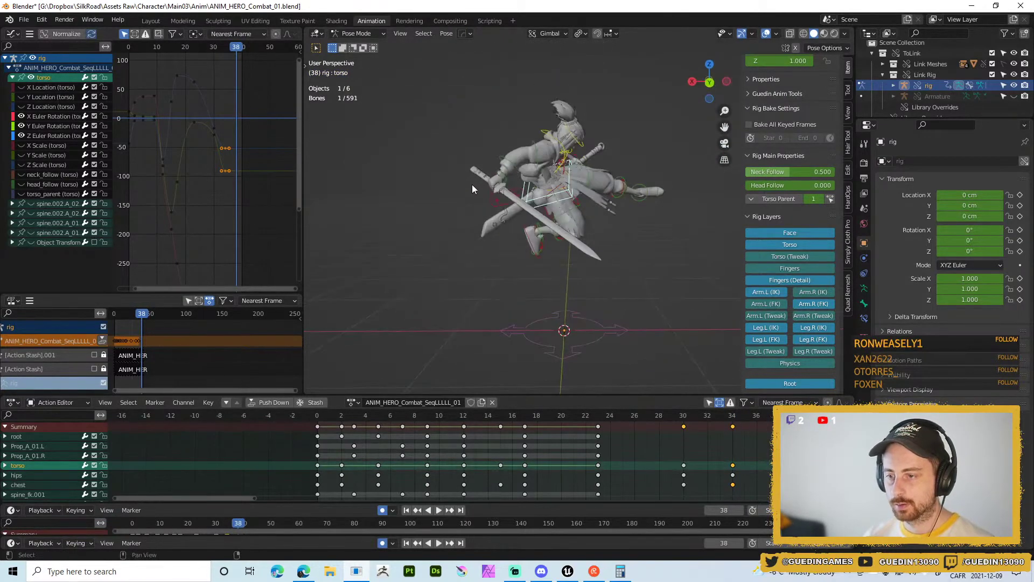
pyautogui.press('r')
pyautogui.press('r')
pyautogui.click(581, 254)
# - Refine the torso with a trackball rotation of about 20.6° and -18.9°, plus a view rotation of about -10.8°
pyautogui.press('r')
pyautogui.press('r')
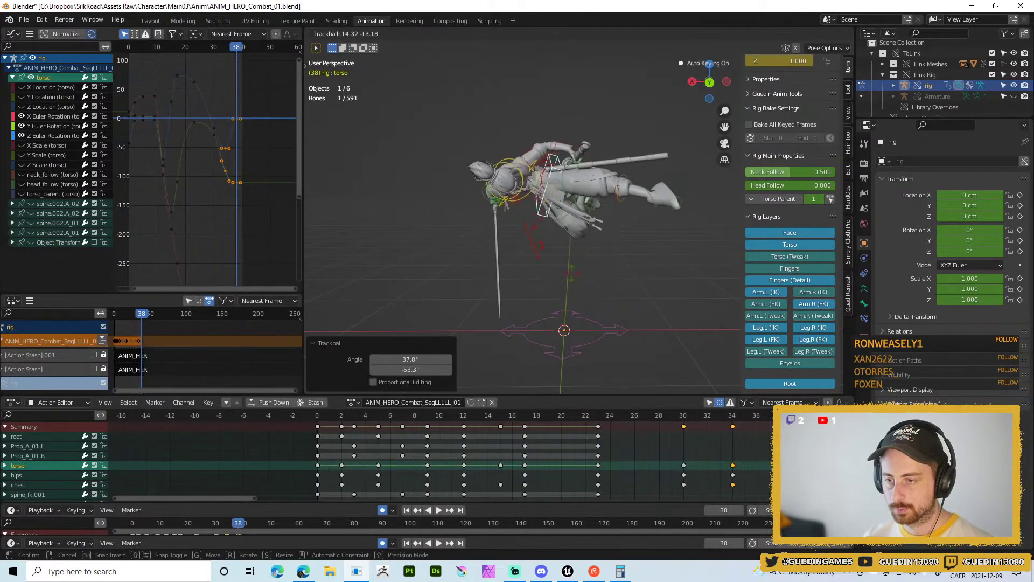
pyautogui.click(570, 293)
pyautogui.moveTo(571, 293); pyautogui.dragTo(546, 320, button='middle')
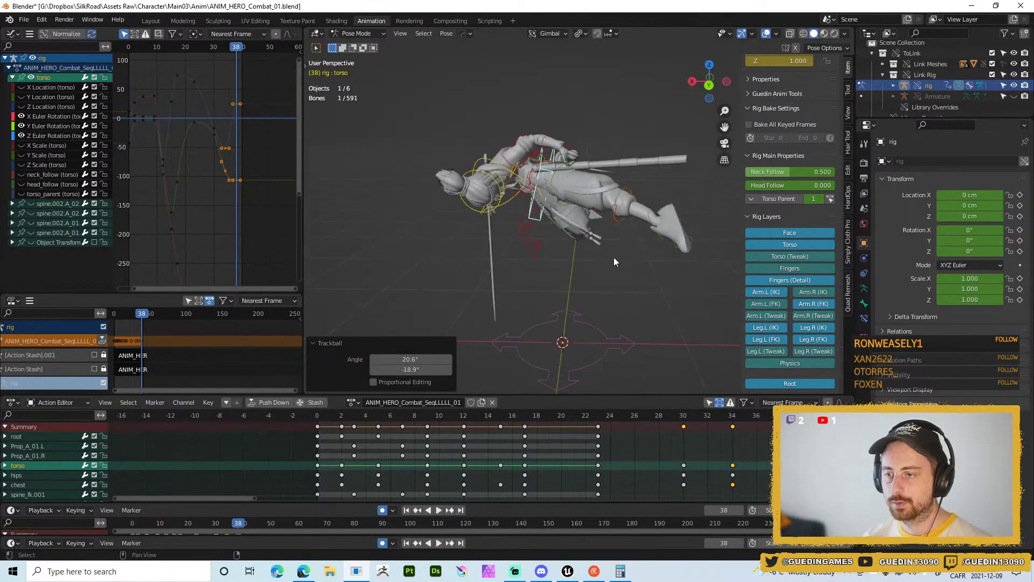
pyautogui.moveTo(613, 257); pyautogui.dragTo(598, 165, button='middle')
pyautogui.click(566, 184)
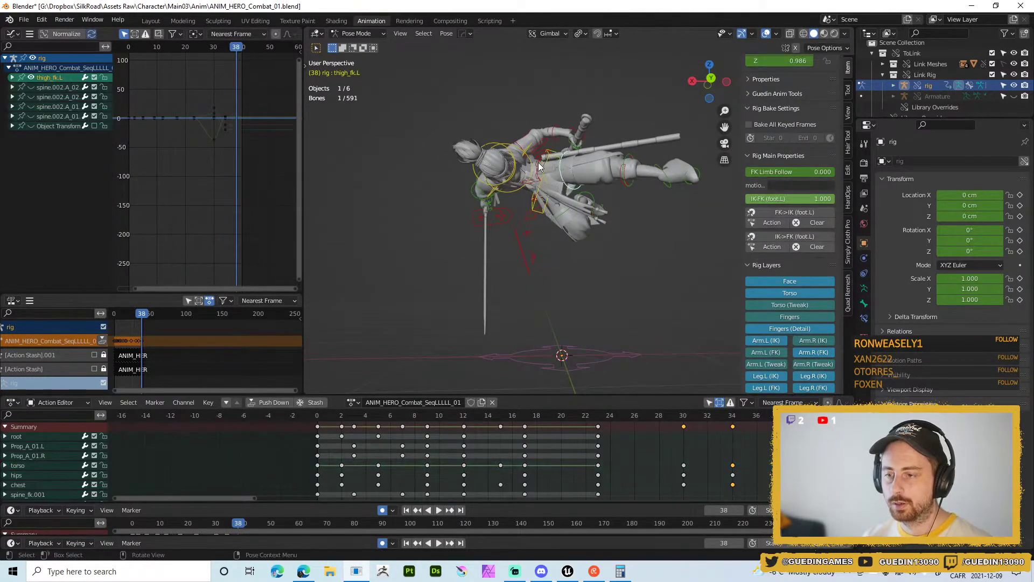
pyautogui.click(568, 175)
pyautogui.press('r')
pyautogui.click(567, 180)
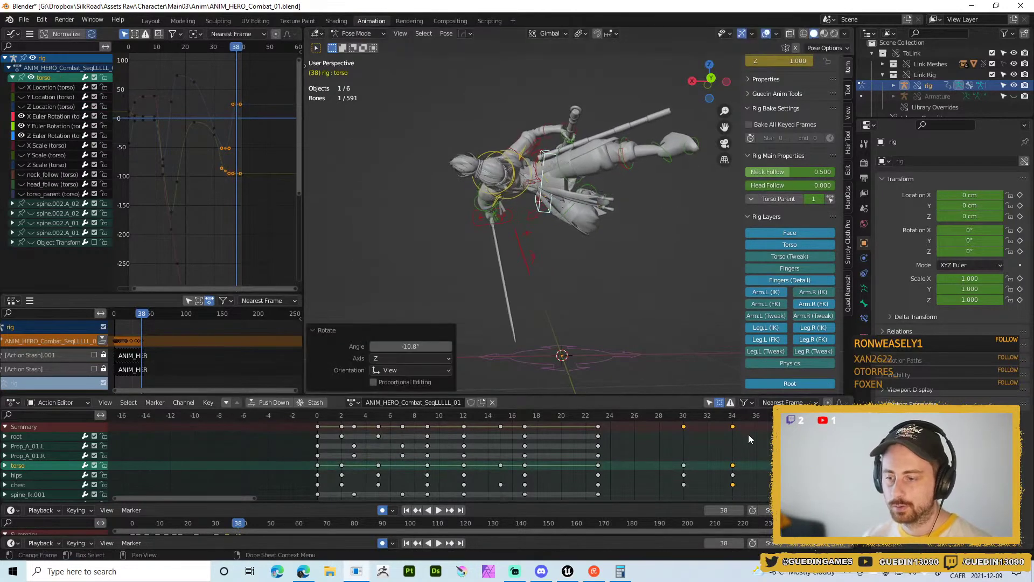
# - Relax the torso pose at frame 34 to a breakdown with a factor of about 0.493 and play the result
pyautogui.click(770, 421)
pyautogui.press('space')
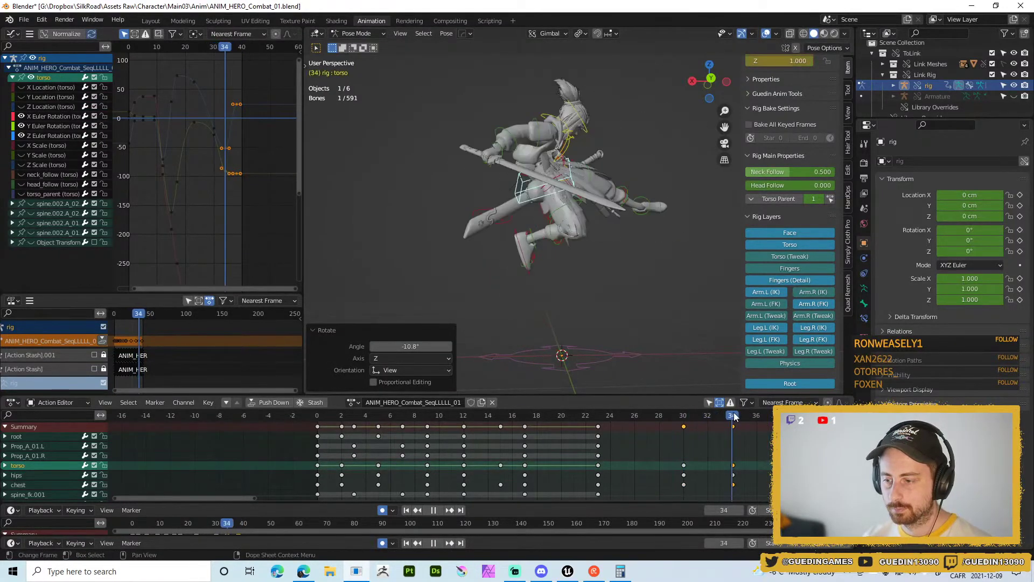
pyautogui.hotkey('alt', 'e')
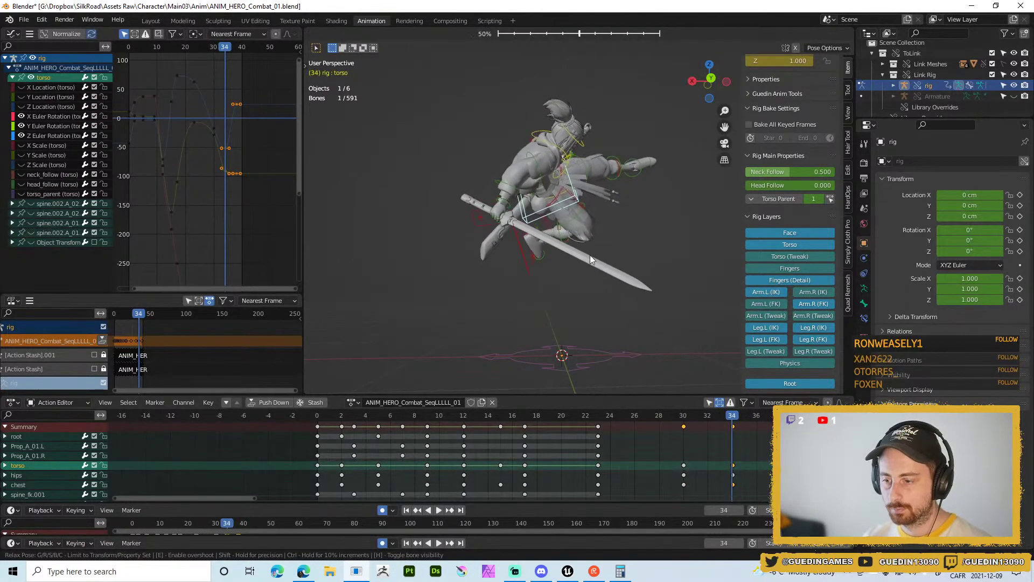
pyautogui.click(590, 254)
pyautogui.press('space')
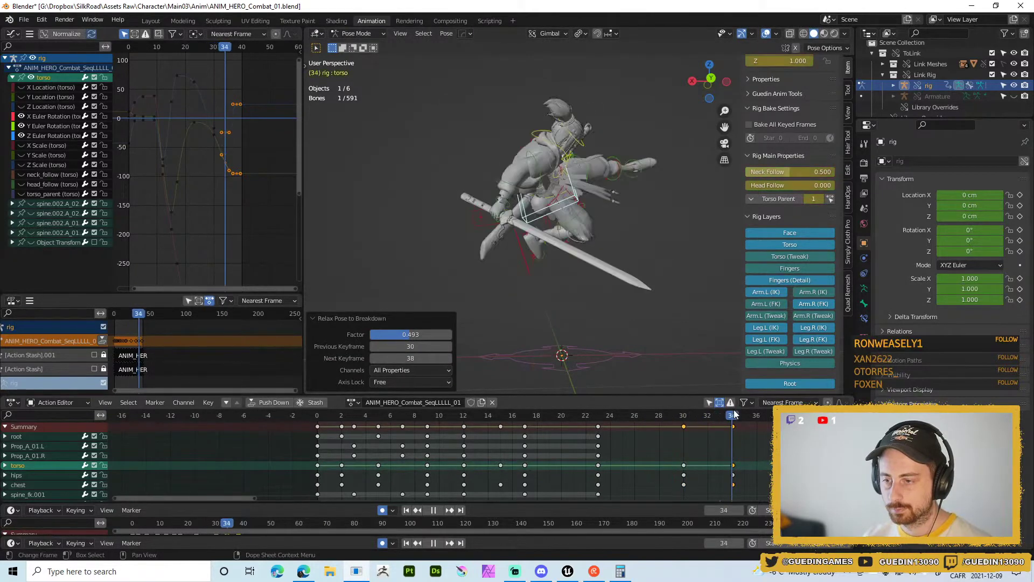
pyautogui.press('space')
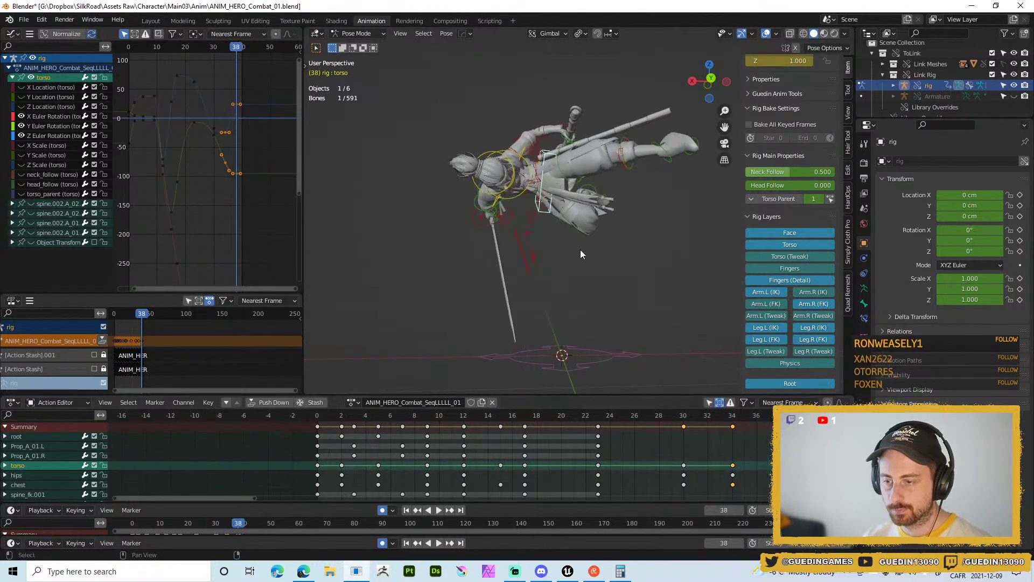
# - At frame 38, rotate the left thigh FK control about 33.6° in the view and then somewhat further
pyautogui.moveTo(580, 249); pyautogui.dragTo(472, 246, button='middle')
pyautogui.click(572, 177)
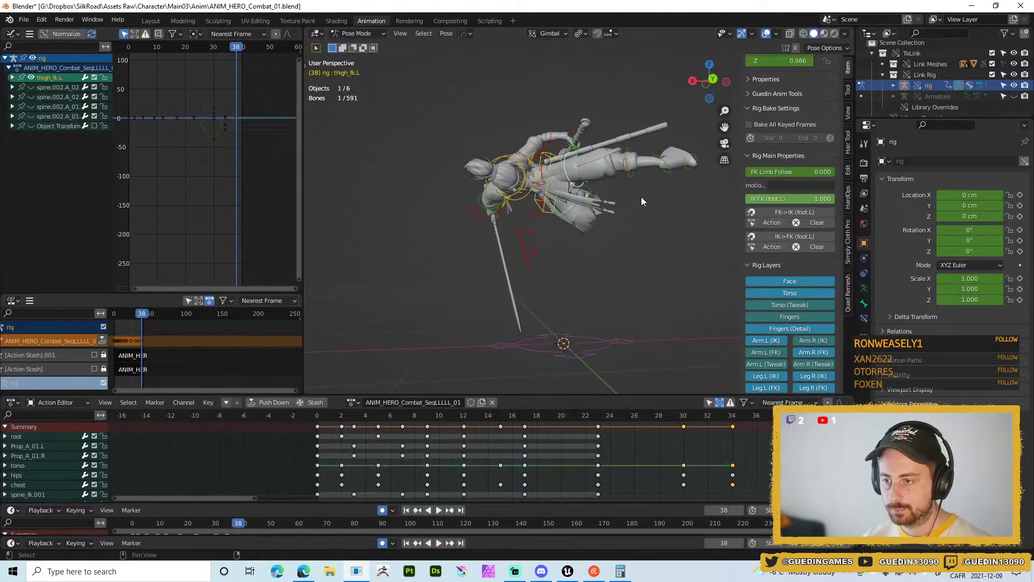
pyautogui.click(669, 162)
pyautogui.moveTo(679, 208); pyautogui.dragTo(567, 162, button='middle')
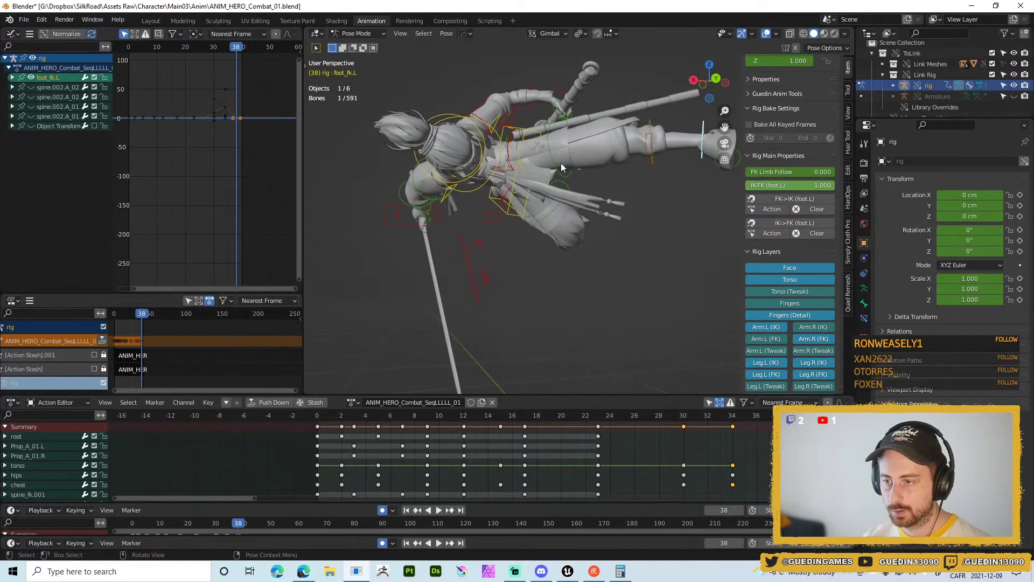
pyautogui.click(562, 162)
pyautogui.press('r')
pyautogui.click(662, 293)
pyautogui.press('r')
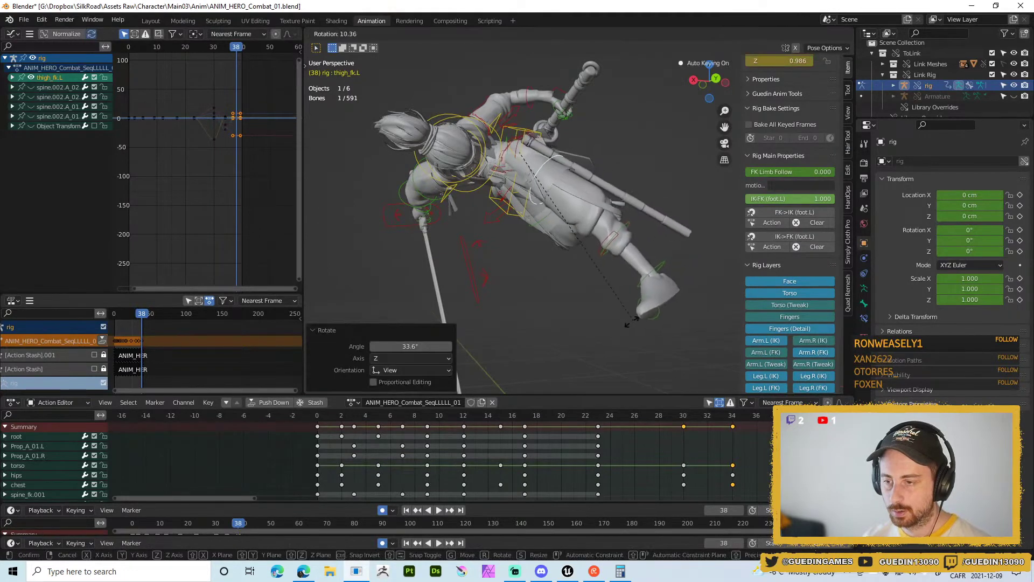
pyautogui.click(631, 320)
# - In the left orthographic view, move the torso control about 0.83 cm along Y and -22.3 cm along Z
pyautogui.click(528, 249)
pyautogui.keyDown('alt'); pyautogui.moveTo(527, 249); pyautogui.dragTo(376, 260, button='middle'); pyautogui.keyUp('alt')
pyautogui.press('g')
pyautogui.click(536, 292)
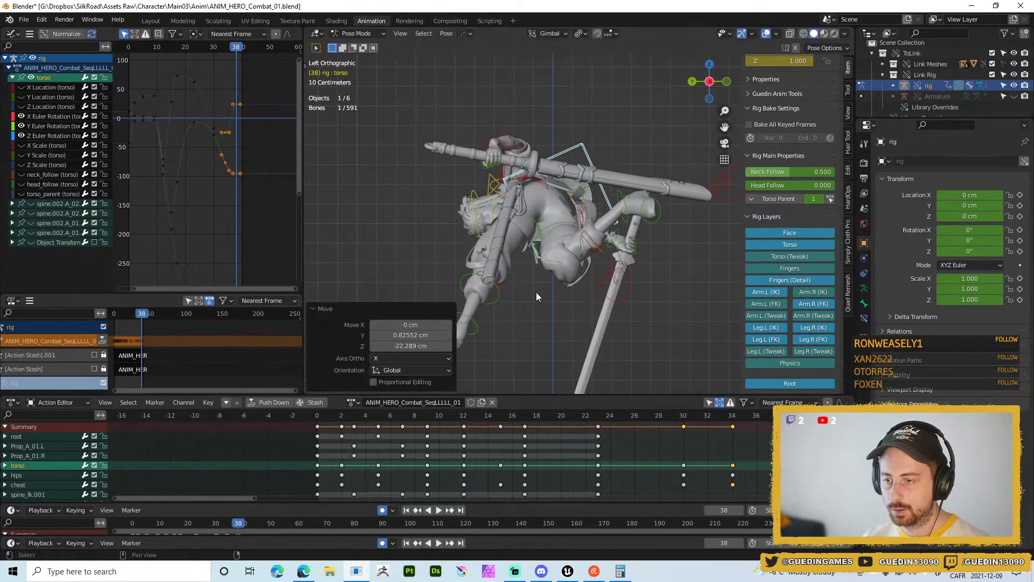
# - Rotate the chest control about 31.5° in the view at frame 38
pyautogui.moveTo(536, 292); pyautogui.dragTo(582, 216, button='middle')
pyautogui.click(490, 209)
pyautogui.moveTo(490, 209); pyautogui.dragTo(620, 259, button='middle')
pyautogui.press('r')
pyautogui.click(575, 298)
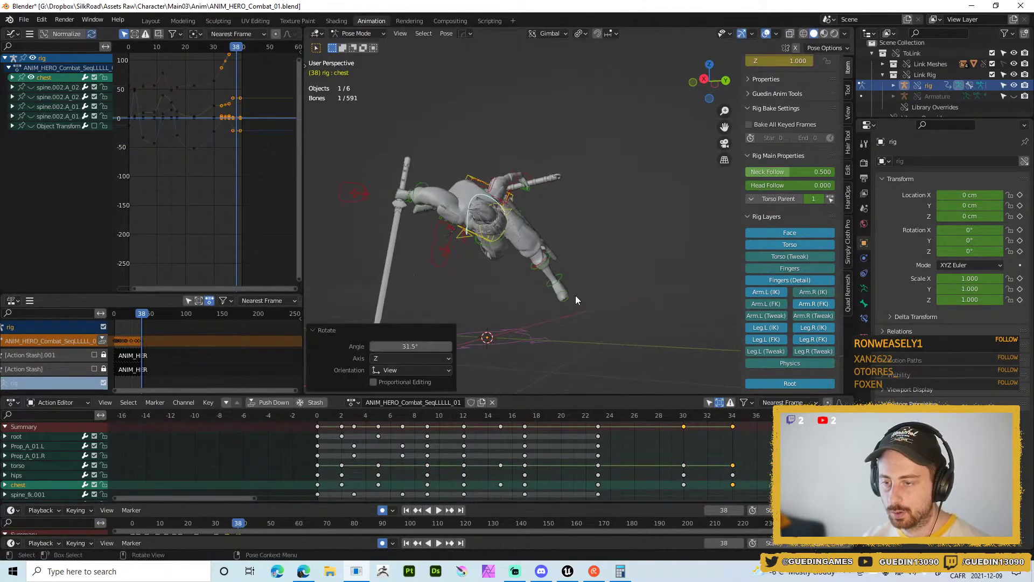
# - Select the head control of the rig at frame 38
pyautogui.scroll(3, 542, 199)
pyautogui.moveTo(542, 200); pyautogui.dragTo(521, 127, button='middle')
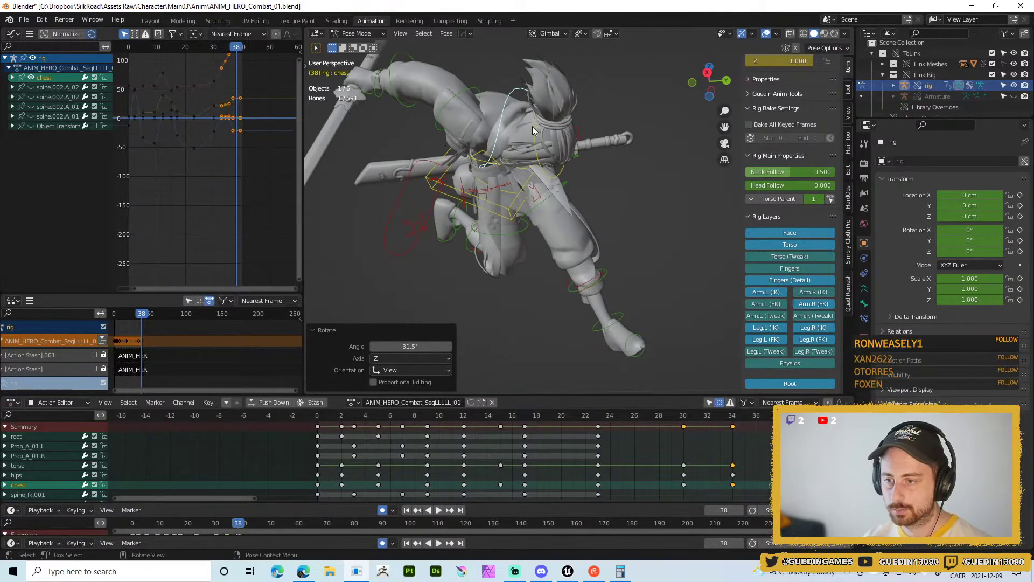
pyautogui.click(530, 132)
pyautogui.click(586, 162)
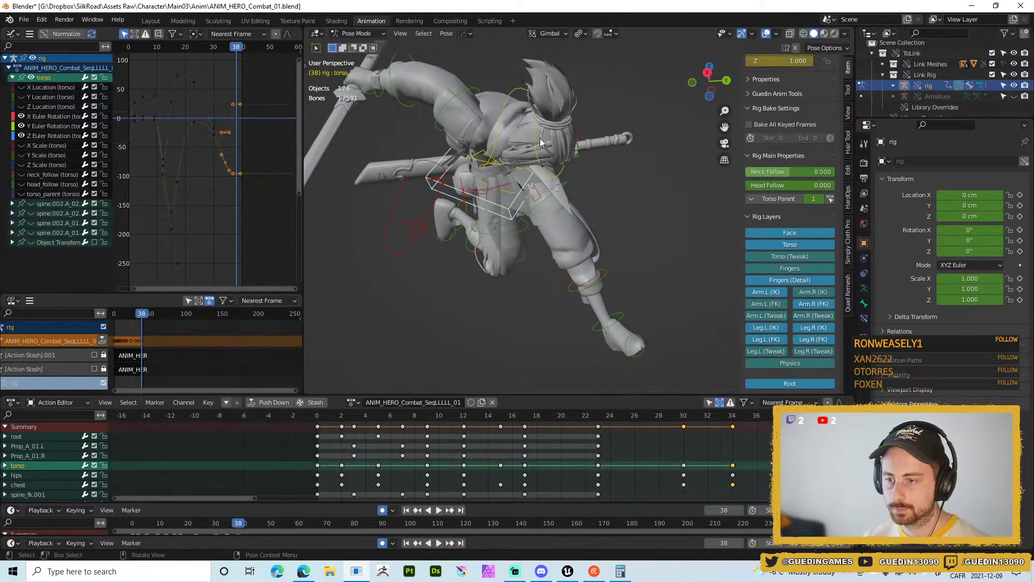
pyautogui.click(531, 134)
pyautogui.click(567, 163)
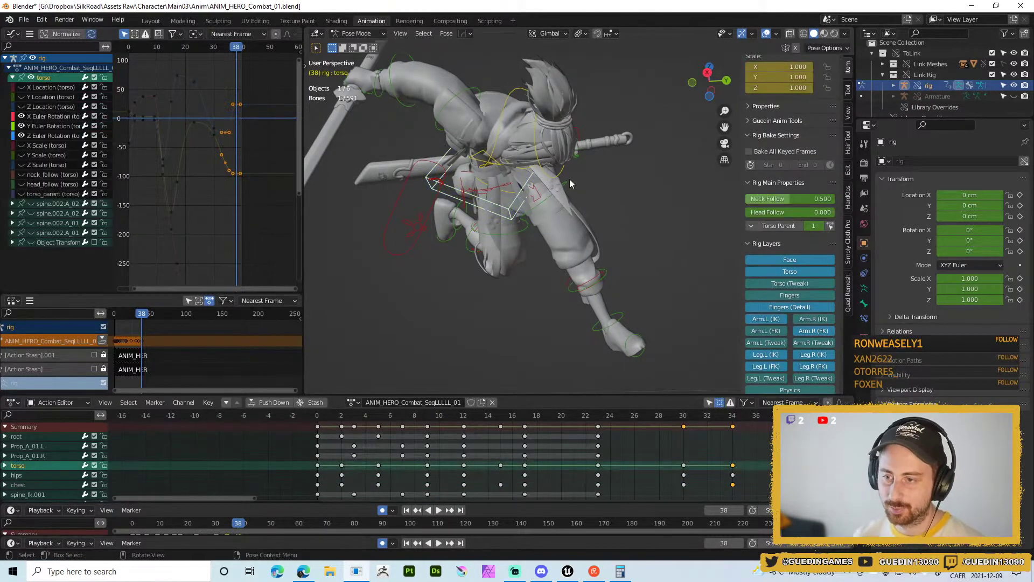
pyautogui.click(562, 171)
pyautogui.moveTo(547, 203); pyautogui.dragTo(492, 178, button='middle')
pyautogui.press('r')
pyautogui.press('r')
pyautogui.rightClick(658, 227)
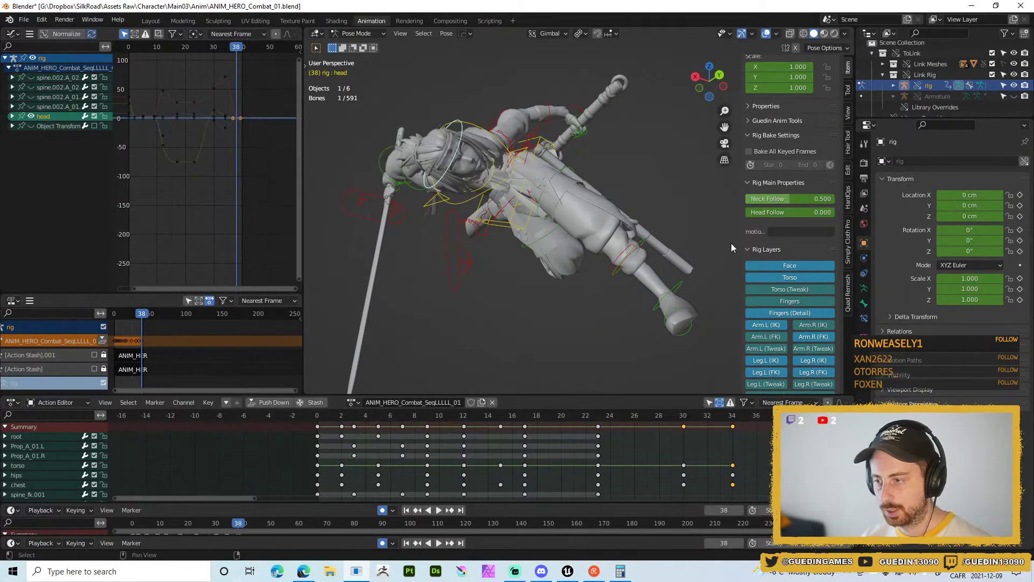
# - Set Head Follow to 1.000 at frame 38 and play the animation to check the head
pyautogui.moveTo(788, 200); pyautogui.dragTo(833, 212)
pyautogui.hotkey('ctrl', 'z')
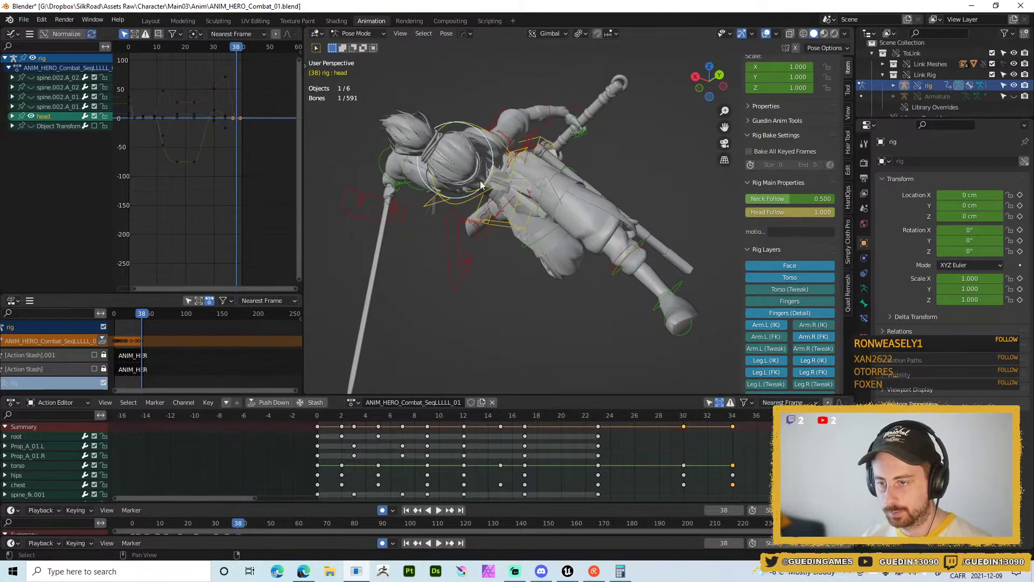
pyautogui.moveTo(481, 185); pyautogui.dragTo(604, 216, button='middle')
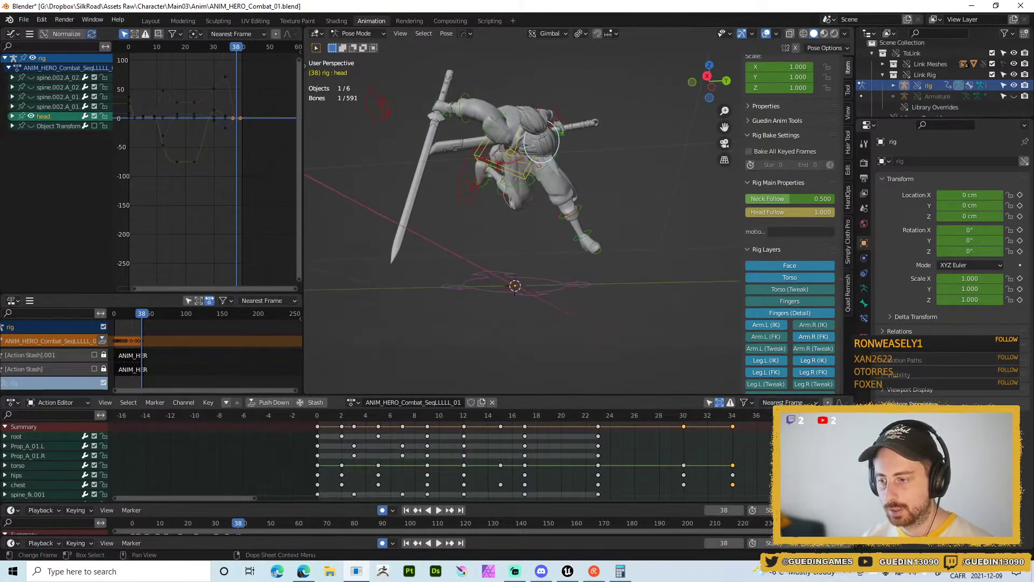
pyautogui.press('space')
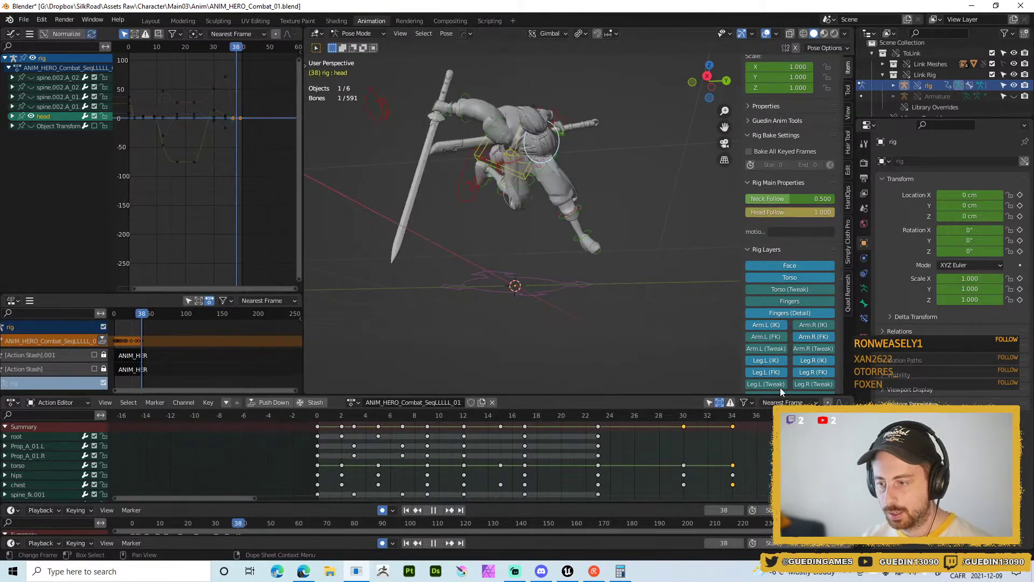
# - Try to rotate the right upper arm FK control at frame 34
pyautogui.moveTo(504, 115); pyautogui.dragTo(575, 269, button='middle')
pyautogui.click(521, 242)
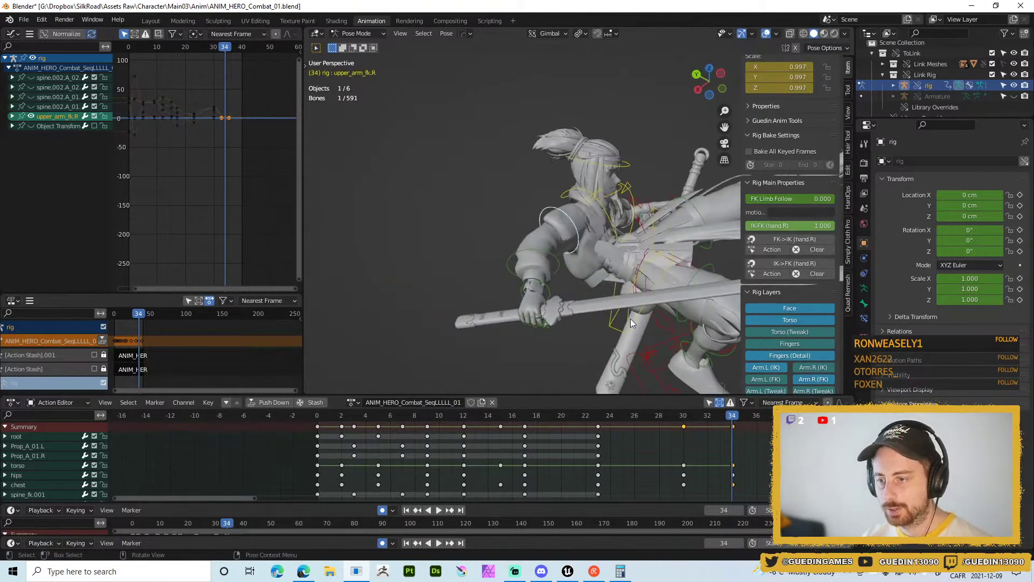
pyautogui.press('r')
pyautogui.click(571, 232)
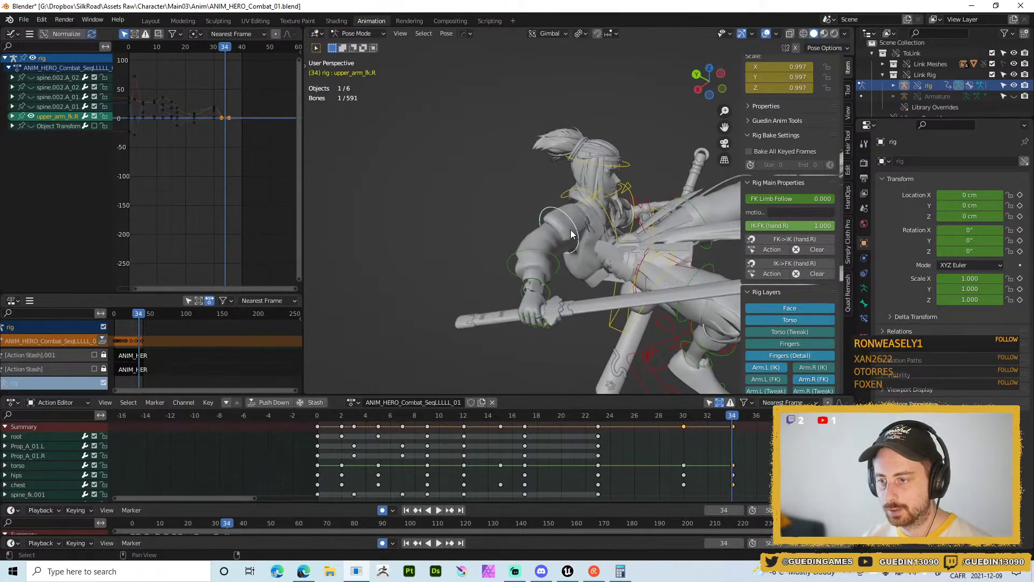
# - Trackball-rotate the right shoulder control by -3.44° and 33.2° at frame 34
pyautogui.keyDown('shift'); pyautogui.click(590, 201); pyautogui.keyUp('shift')
pyautogui.moveTo(547, 235); pyautogui.dragTo(616, 291, button='middle')
pyautogui.moveTo(569, 253); pyautogui.dragTo(553, 217, button='middle')
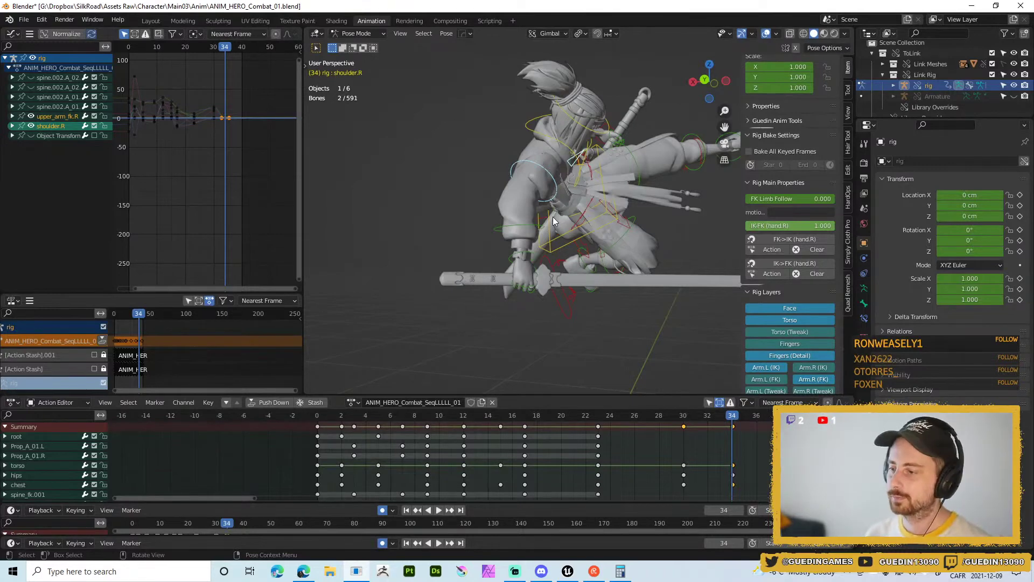
pyautogui.moveTo(534, 183); pyautogui.dragTo(567, 185, button='middle')
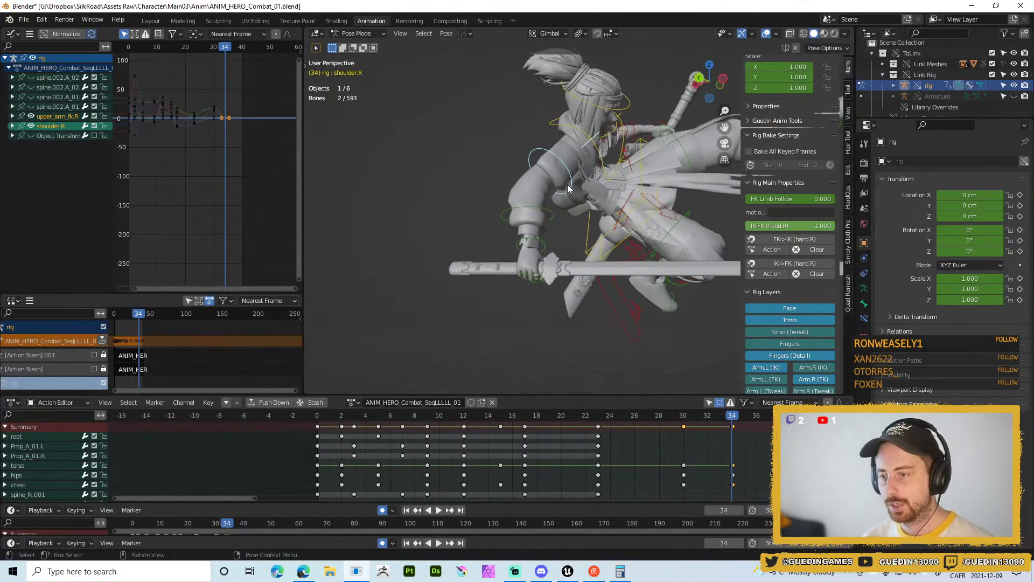
pyautogui.click(587, 142)
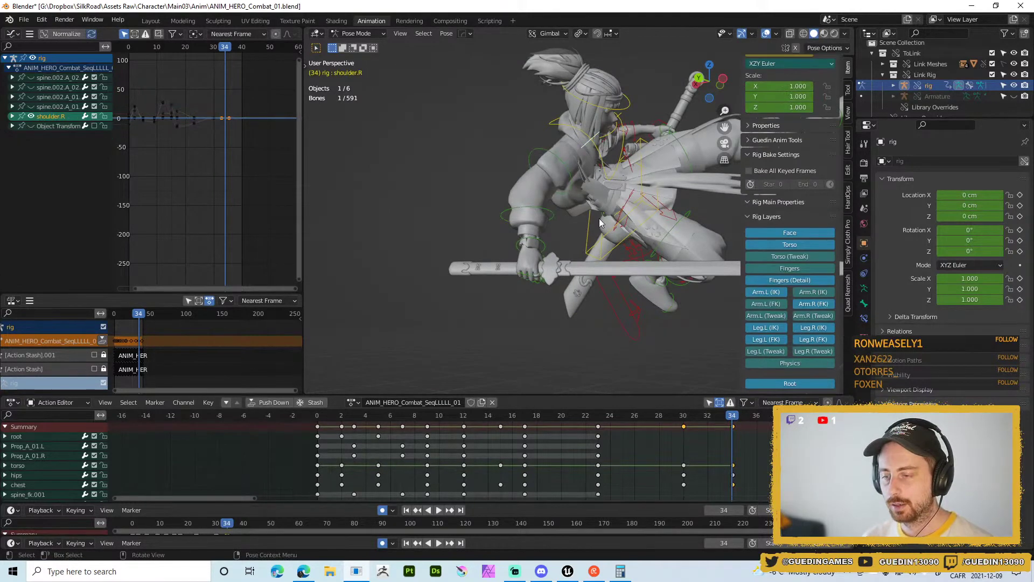
pyautogui.press('r')
pyautogui.press('r')
pyautogui.click(577, 141)
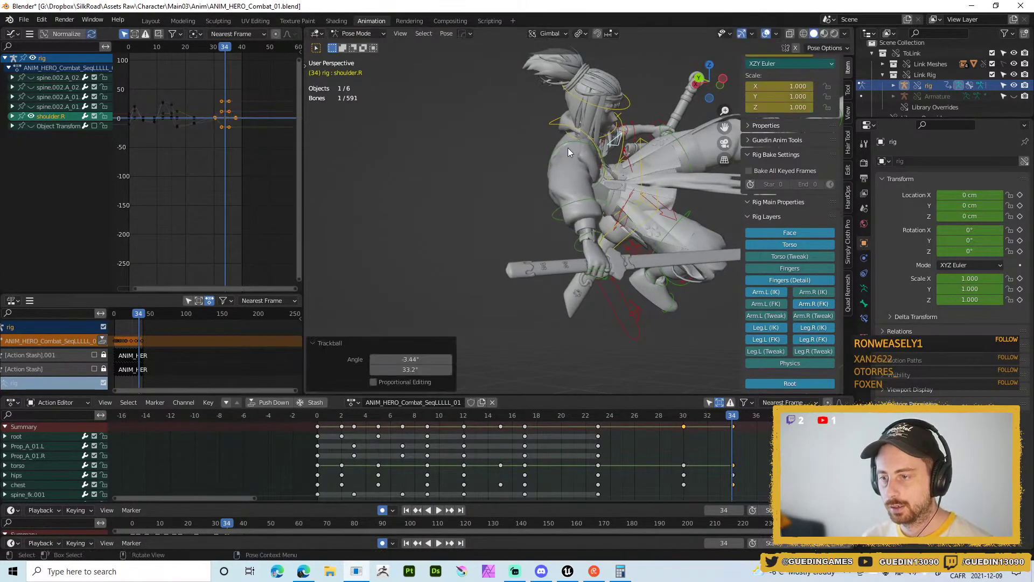
# - Rotate the right upper arm FK control at frame 34, combining view and trackball rotations to bring the arm forward
pyautogui.click(565, 146)
pyautogui.moveTo(585, 175); pyautogui.dragTo(620, 184, button='middle')
pyautogui.press('r')
pyautogui.click(671, 202)
pyautogui.moveTo(674, 202); pyautogui.dragTo(620, 128, button='middle')
pyautogui.press('r')
pyautogui.press('r')
pyautogui.click(651, 182)
# - Bend the right forearm FK control 57° about its gimbal X axis at frame 34
pyautogui.click(602, 214)
pyautogui.press('r')
pyautogui.press('x')
pyautogui.click(583, 138)
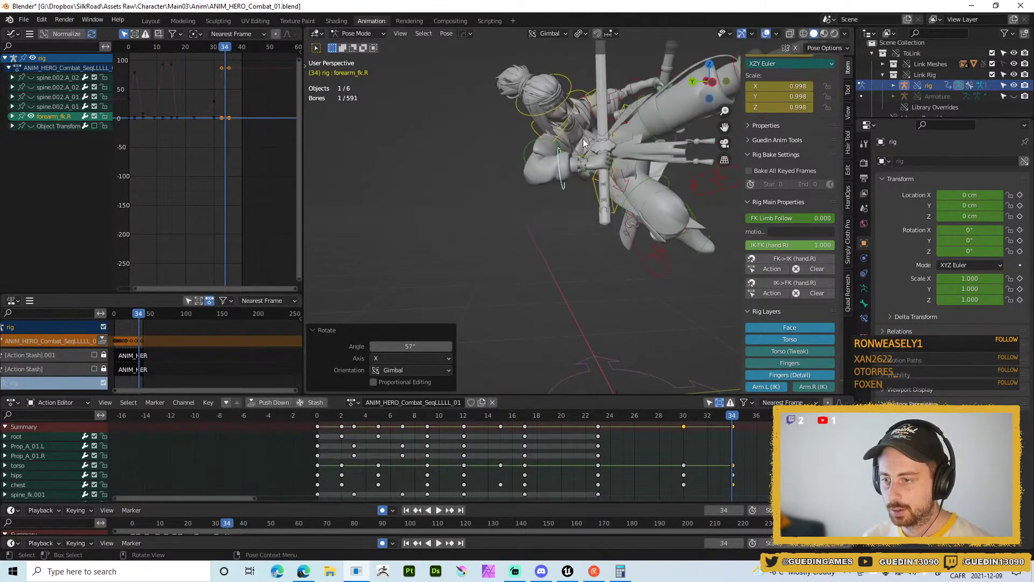
# - Refine the right arm's rotation and rotate the right hand FK control in the view at frame 34
pyautogui.moveTo(589, 180); pyautogui.dragTo(650, 190, button='middle')
pyautogui.click(544, 120)
pyautogui.press('r')
pyautogui.click(604, 132)
pyautogui.press('r')
pyautogui.click(666, 161)
pyautogui.click(561, 206)
pyautogui.press('r')
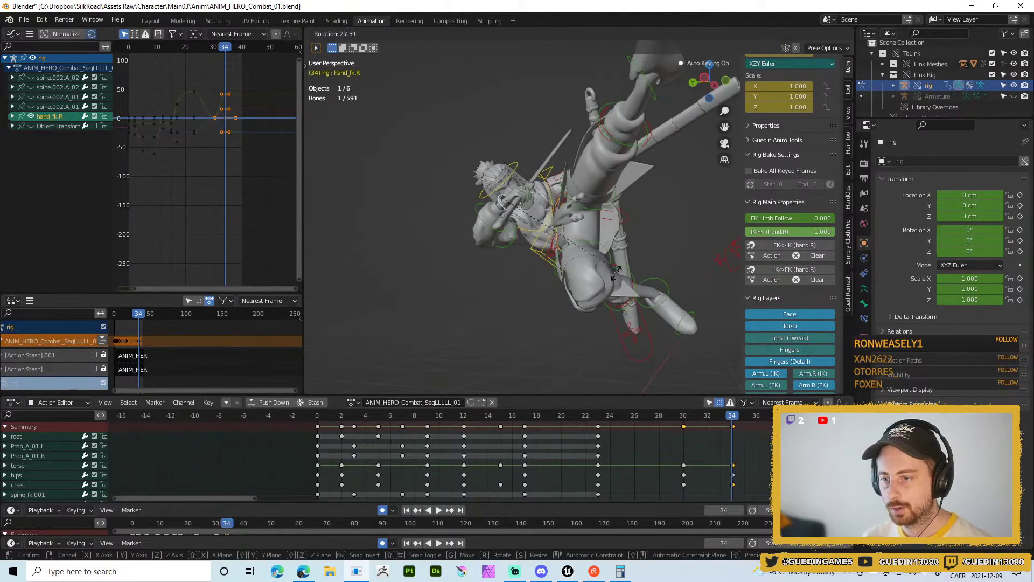
pyautogui.click(587, 273)
# - Rotate the right upper arm FK control -44° in the view and trackball-rotate it by 39.5° and -25.2° at frame 34, finishing with a small view rotation
pyautogui.moveTo(588, 274); pyautogui.dragTo(411, 250, button='middle')
pyautogui.click(439, 250)
pyautogui.moveTo(606, 351); pyautogui.dragTo(541, 255, button='middle')
pyautogui.press('r')
pyautogui.click(545, 289)
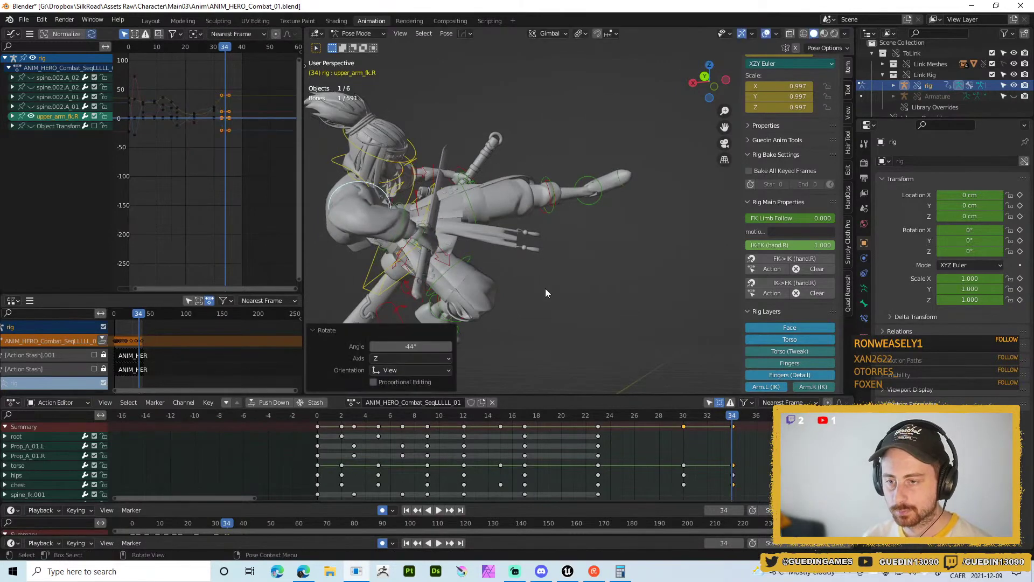
pyautogui.press('r')
pyautogui.press('r')
pyautogui.click(539, 309)
pyautogui.press('r')
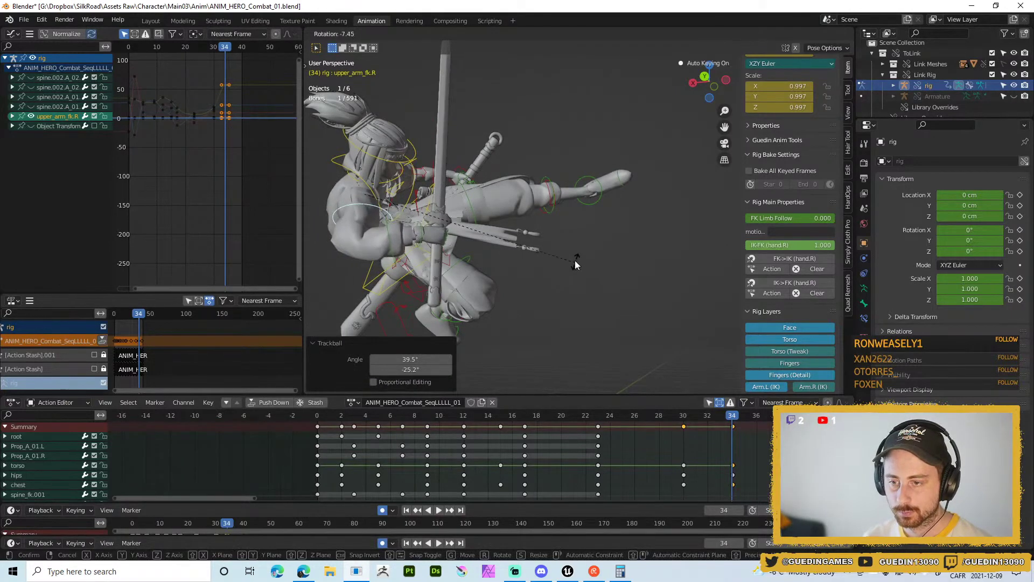
pyautogui.click(575, 260)
# - Clear the right hand FK control's rotation at frame 34 and re-aim the sword, finishing with a -17.9° view rotation
pyautogui.moveTo(575, 261); pyautogui.dragTo(418, 200, button='middle')
pyautogui.click(397, 230)
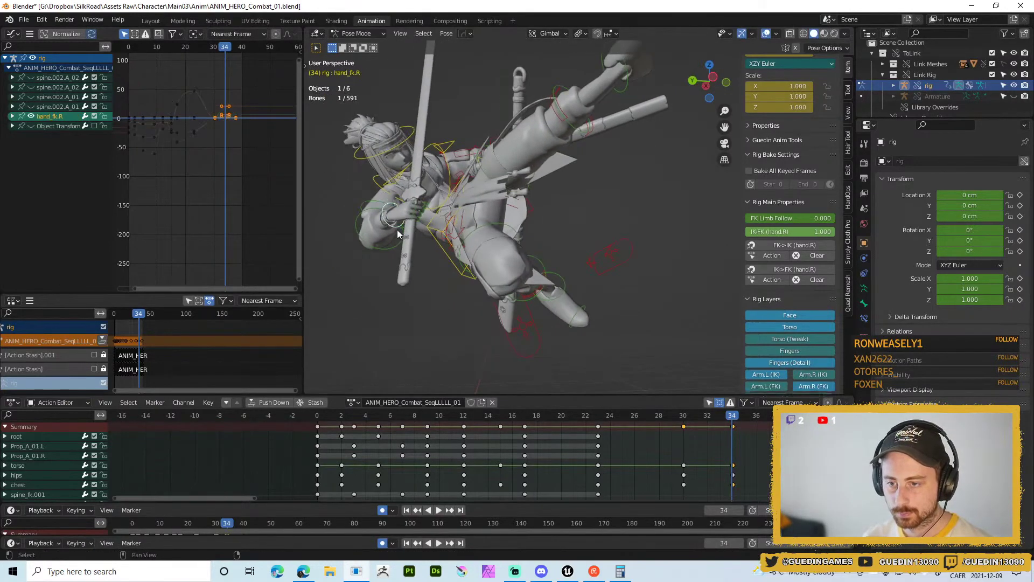
pyautogui.hotkey('alt', 'r')
pyautogui.press('r')
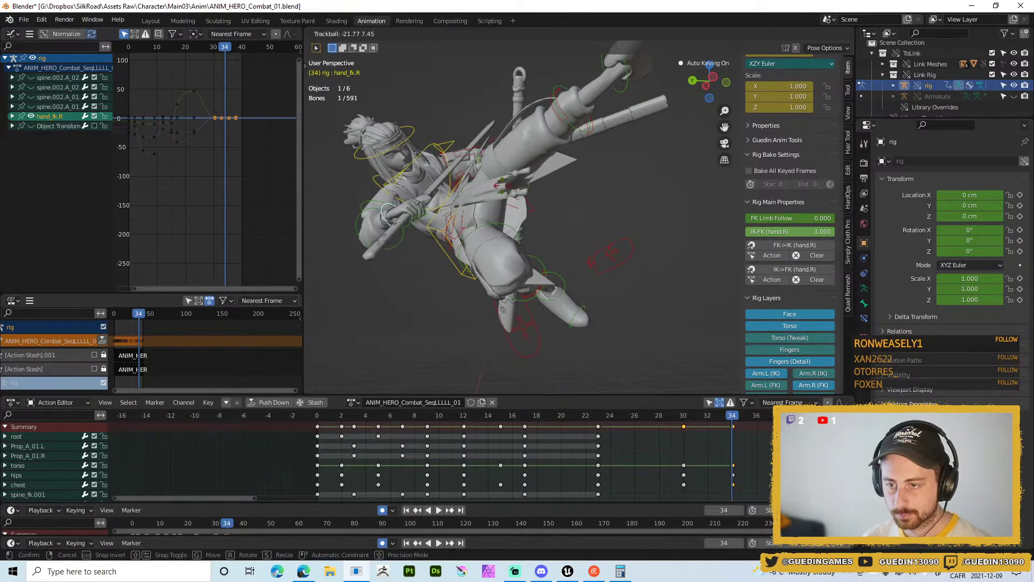
pyautogui.click(496, 197)
pyautogui.moveTo(497, 197); pyautogui.dragTo(621, 268, button='middle')
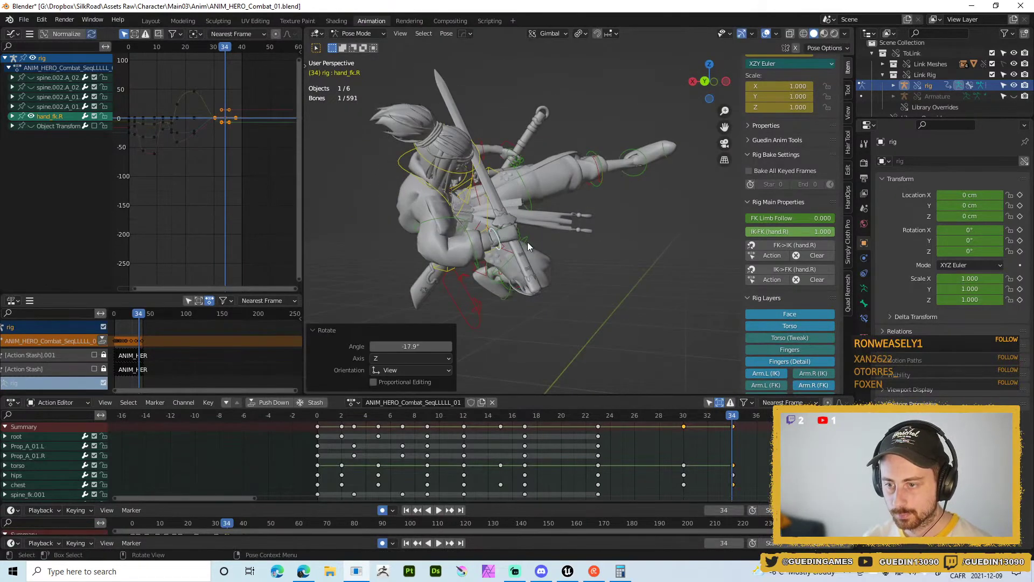
# - Rotate the right upper arm FK control in a raised view at frame 34 to swing the sword arm across the body
pyautogui.click(433, 224)
pyautogui.moveTo(434, 224); pyautogui.dragTo(472, 281, button='middle')
pyautogui.press('r')
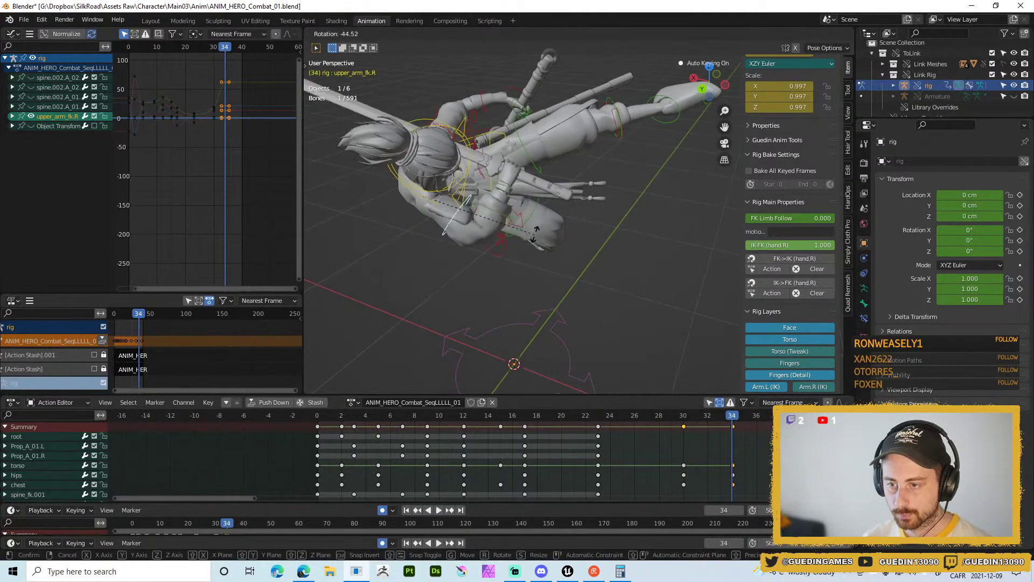
pyautogui.click(467, 198)
# - Rotate the right forearm FK control -24.4° about its gimbal X axis at frame 34 and play the animation to check it
pyautogui.click(493, 210)
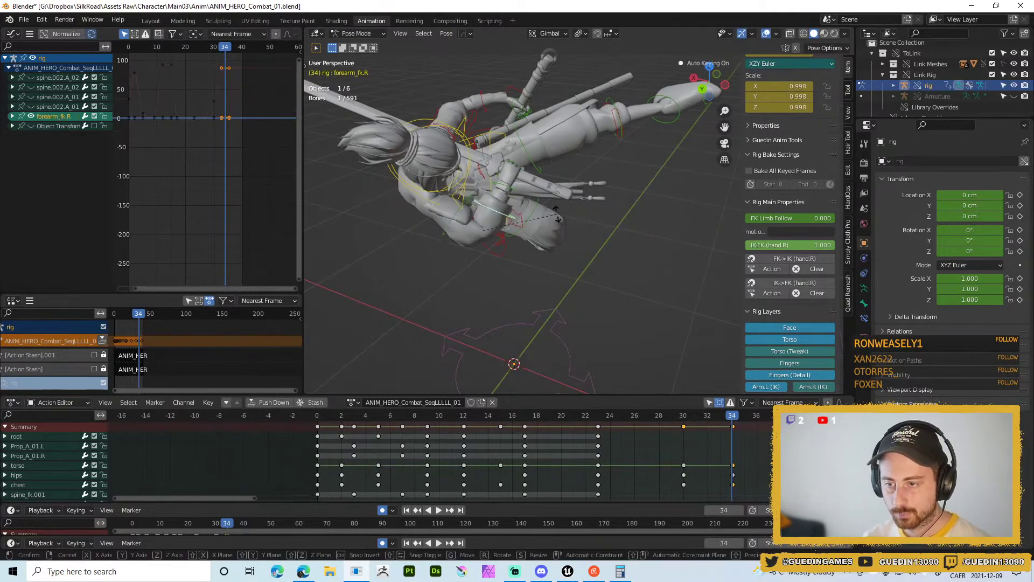
pyautogui.press('r')
pyautogui.press('x')
pyautogui.click(554, 246)
pyautogui.moveTo(554, 246); pyautogui.dragTo(593, 259, button='middle')
pyautogui.scroll(-3, 520, 115)
pyautogui.press('space')
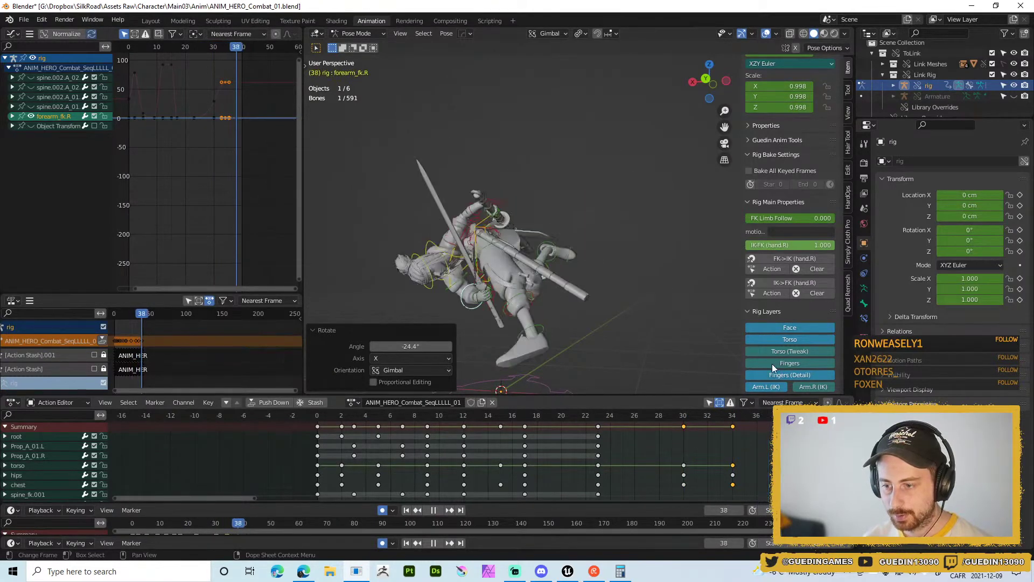
pyautogui.press('space')
# - Rotate the chest control in the view at frame 37
pyautogui.moveTo(487, 202); pyautogui.dragTo(509, 199, button='middle')
pyautogui.scroll(3, 509, 199)
pyautogui.moveTo(621, 211); pyautogui.dragTo(580, 202, button='middle')
pyautogui.moveTo(608, 162); pyautogui.dragTo(699, 170, button='middle')
pyautogui.click(699, 170)
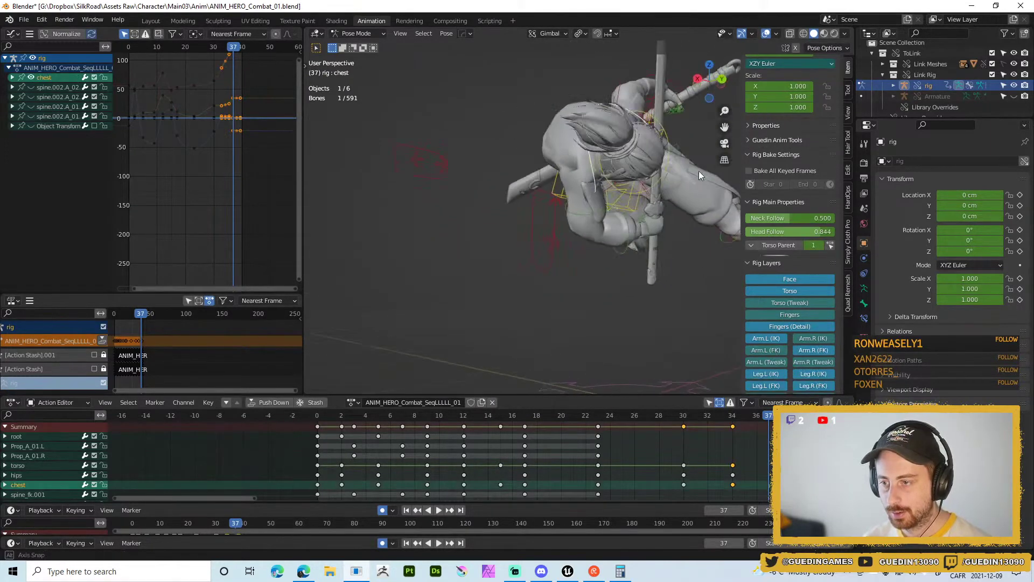
pyautogui.press('r')
pyautogui.click(694, 189)
# - Rotate the right arm's FK control in the view at frame 37 to extend the sword arm away from the body
pyautogui.moveTo(563, 196); pyautogui.dragTo(604, 214, button='middle')
pyautogui.click(563, 204)
pyautogui.keyDown('shift'); pyautogui.click(545, 197); pyautogui.keyUp('shift')
pyautogui.click(542, 156)
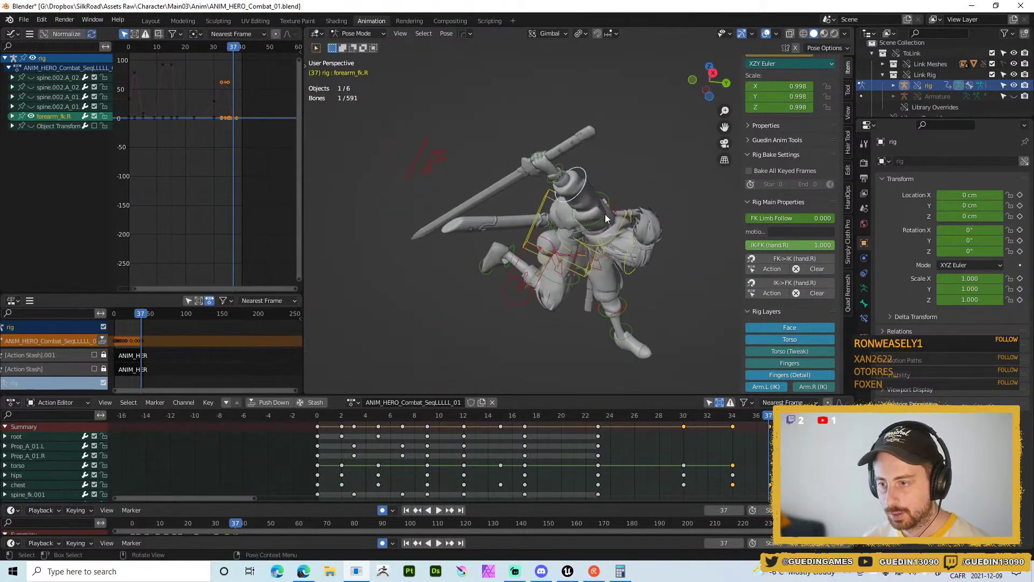
pyautogui.click(562, 172)
pyautogui.moveTo(562, 171); pyautogui.dragTo(682, 163, button='middle')
pyautogui.press('r')
pyautogui.click(652, 251)
# - Rotate the head control 53.7° in the view at frame 37 and refine it with a trackball rotation
pyautogui.click(683, 270)
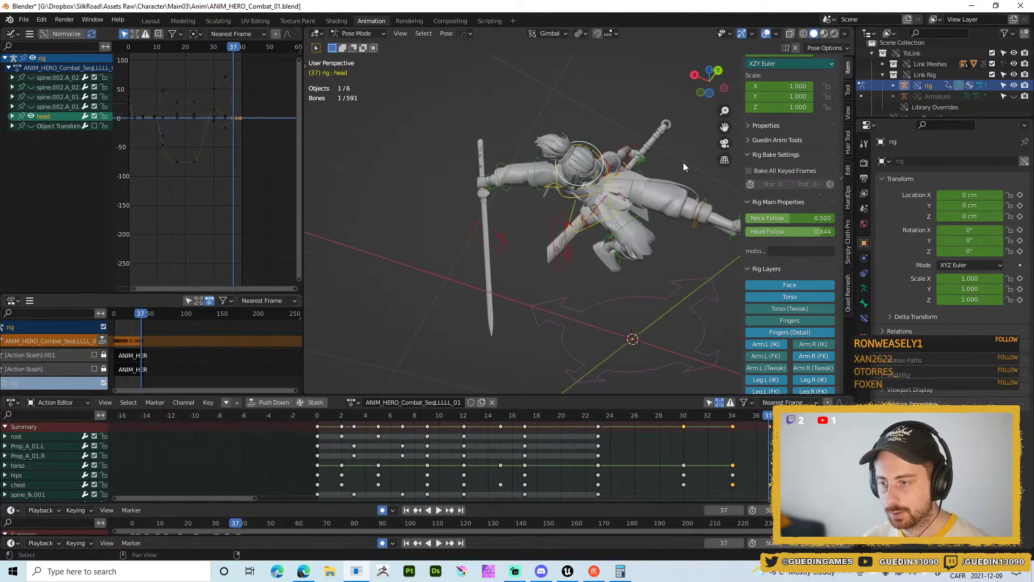
pyautogui.press('r')
pyautogui.press('r')
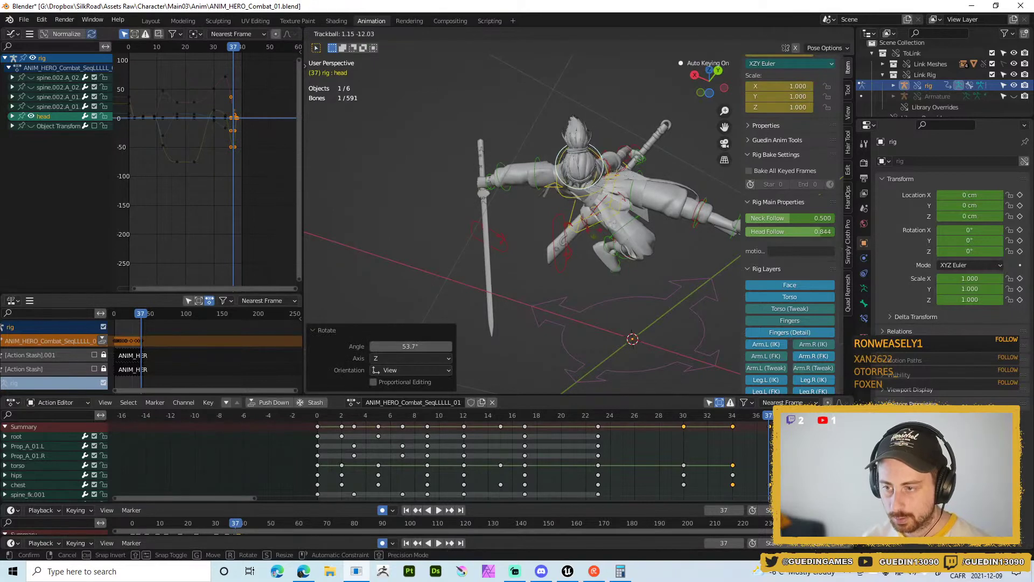
pyautogui.click(604, 230)
# - Adjust the right arm's pose at frame 37, swinging the right upper arm FK control in a high-angle view
pyautogui.moveTo(604, 229); pyautogui.dragTo(628, 323, button='middle')
pyautogui.click(564, 202)
pyautogui.press('r')
pyautogui.click(609, 213)
pyautogui.click(583, 235)
pyautogui.press('r')
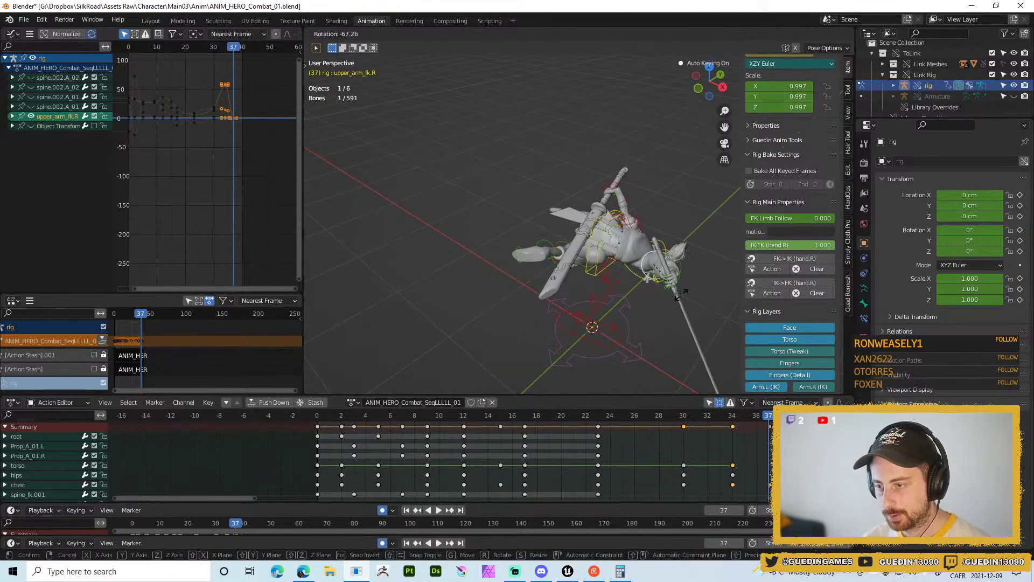
pyautogui.click(623, 270)
# - Trackball-rotate the sword arm's control to finish the frame 37 pose and move that pose's keys to frame 38
pyautogui.moveTo(623, 270); pyautogui.dragTo(544, 242, button='middle')
pyautogui.click(579, 213)
pyautogui.press('r')
pyautogui.press('r')
pyautogui.click(575, 167)
pyautogui.click(769, 431)
# - Play the combat animation and return to frame 25 to examine the kick and spin motion from several angles
pyautogui.moveTo(641, 324); pyautogui.dragTo(614, 303, button='middle')
pyautogui.press('space')
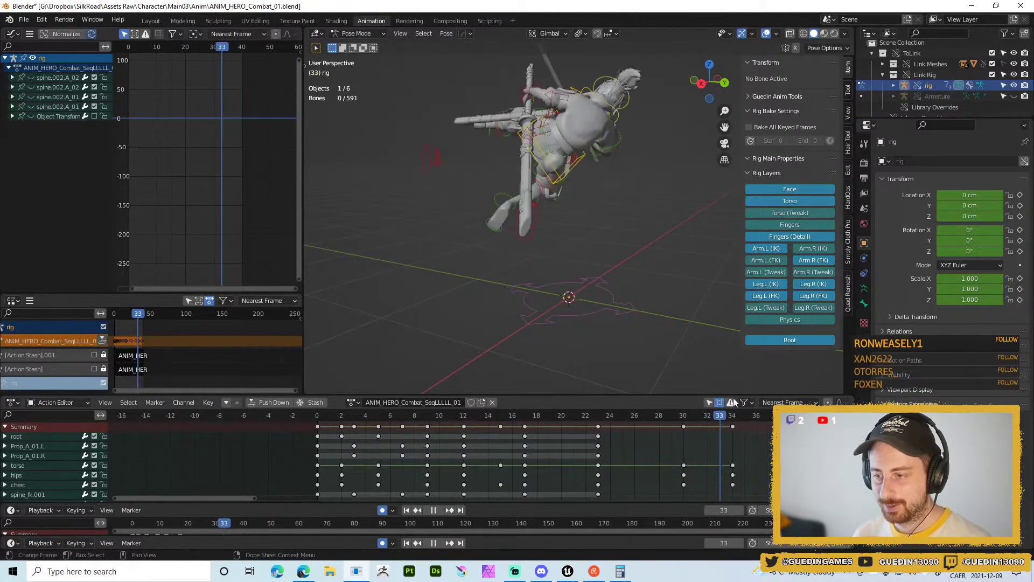
pyautogui.press('space')
pyautogui.moveTo(558, 250); pyautogui.dragTo(695, 215, button='middle')
pyautogui.press('space')
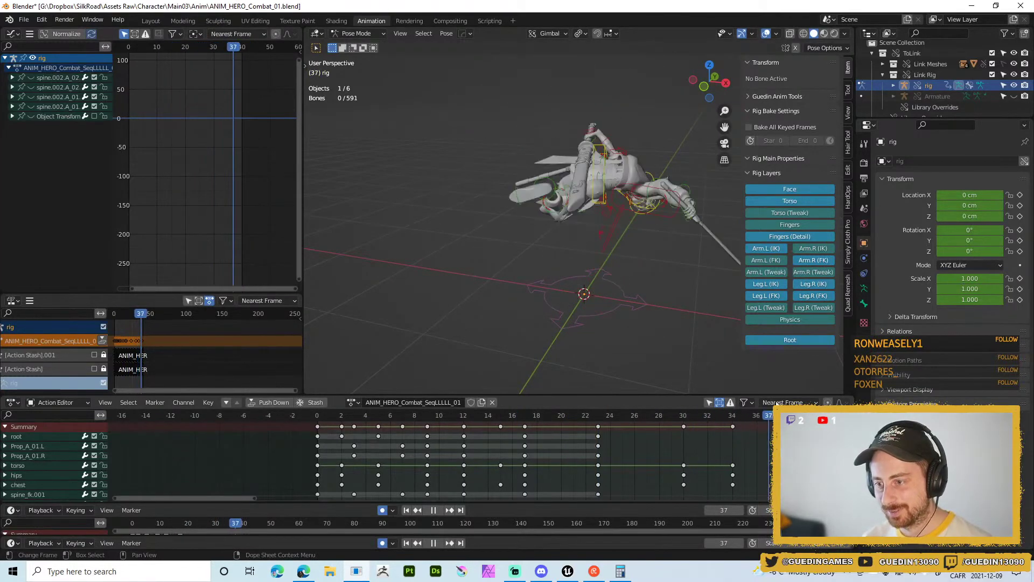
pyautogui.click(620, 416)
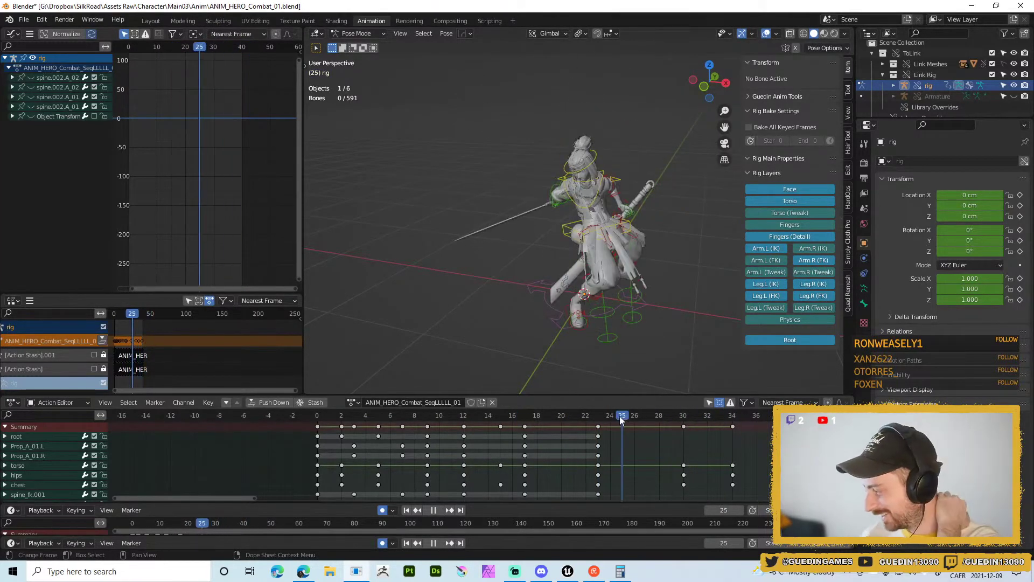
pyautogui.press('space')
pyautogui.moveTo(746, 437); pyautogui.dragTo(610, 431, button='middle')
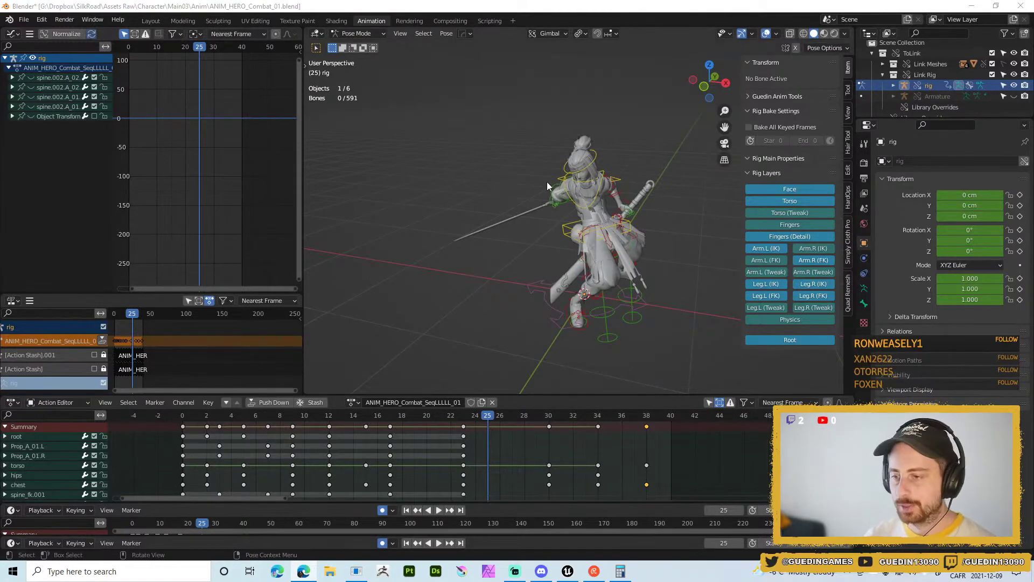
pyautogui.moveTo(547, 182); pyautogui.dragTo(608, 315, button='middle')
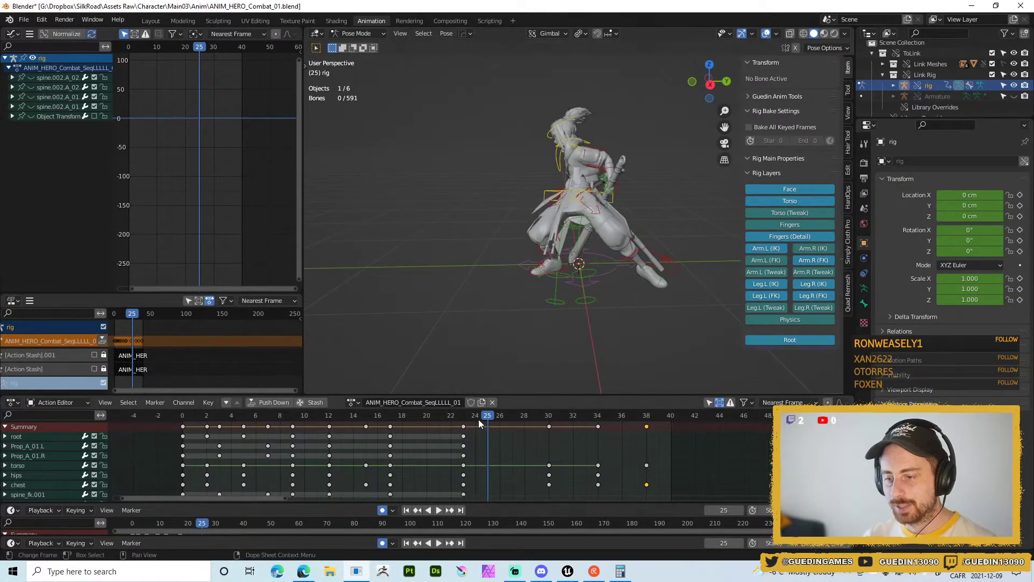
pyautogui.press('space')
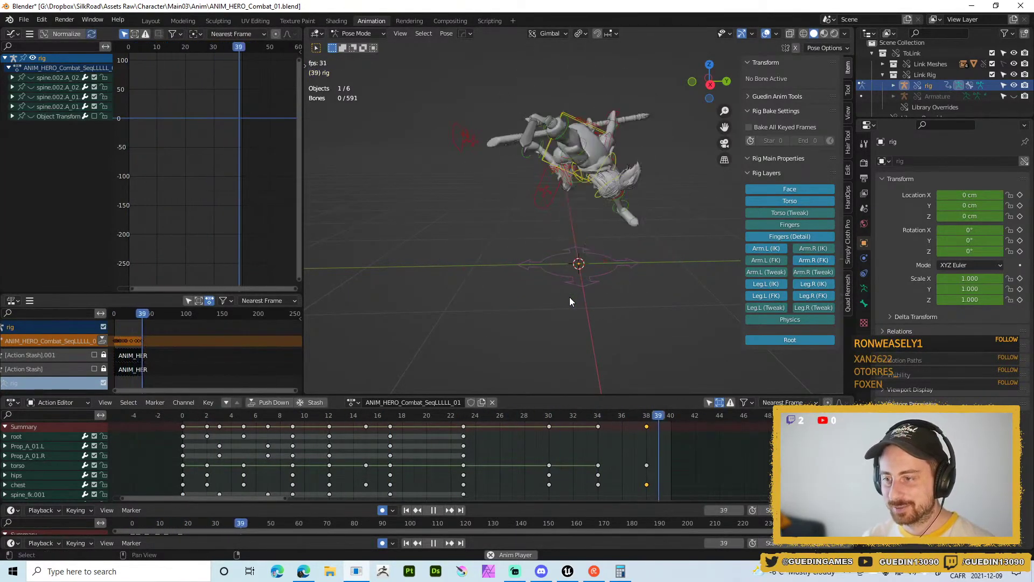
pyautogui.hotkey('alt', 'a')
pyautogui.click(564, 246)
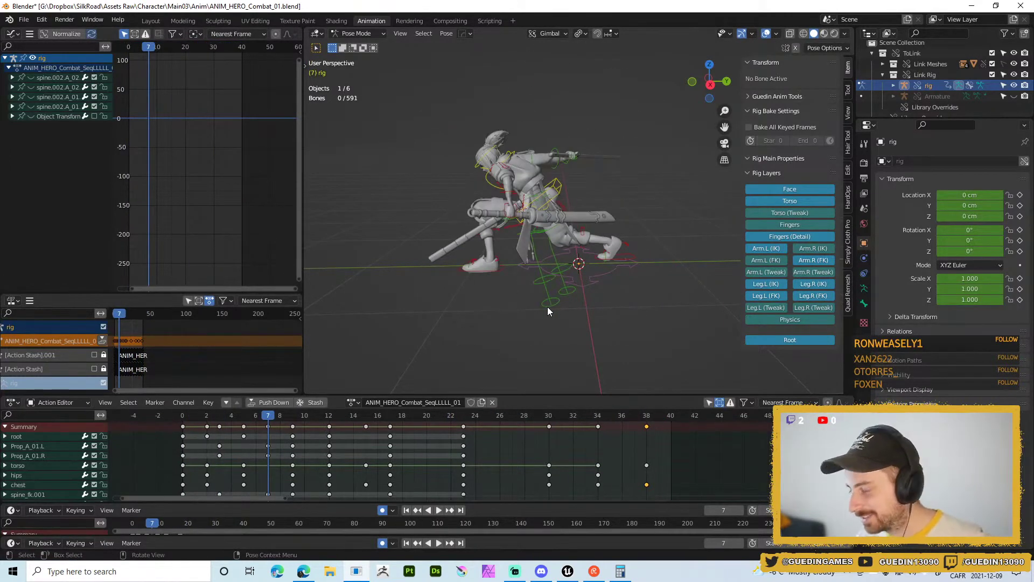
# - Go to frame 44 and trackball-rotate the torso control by -35° and -44.1°
pyautogui.moveTo(468, 414); pyautogui.dragTo(718, 416)
pyautogui.moveTo(607, 233); pyautogui.dragTo(557, 240, button='middle')
pyautogui.click(513, 194)
pyautogui.press('r')
pyautogui.press('r')
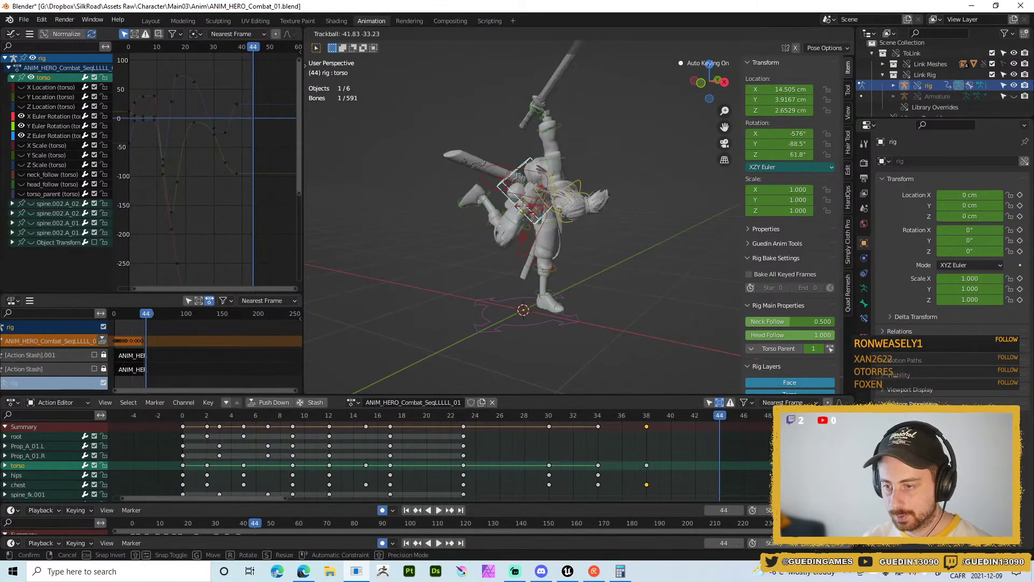
pyautogui.click(475, 208)
# - Move the torso control about 9.4 cm in Y and -12.2 cm in Z in the right orthographic view at frame 44
pyautogui.moveTo(474, 207); pyautogui.dragTo(453, 203, button='middle')
pyautogui.press('g')
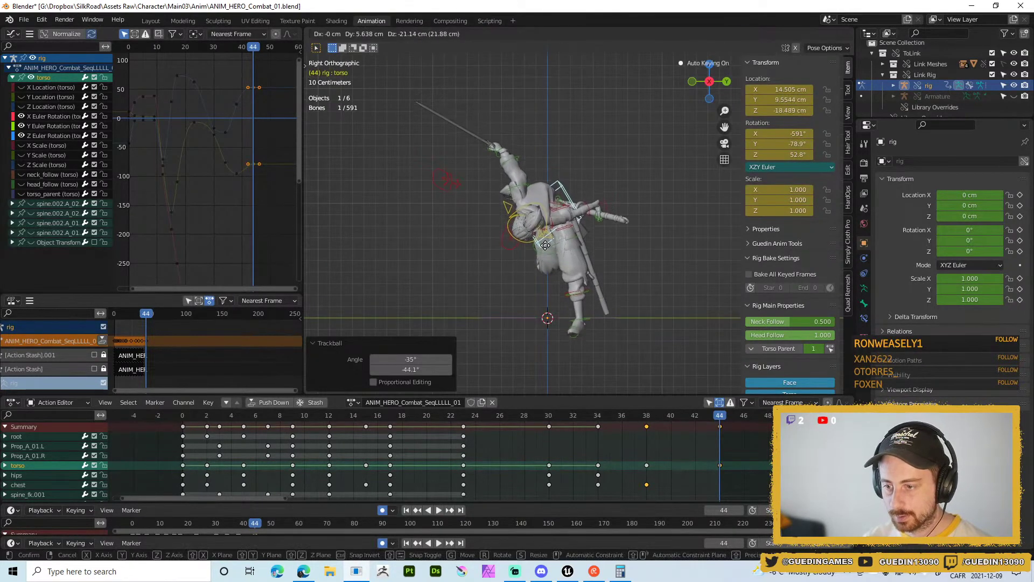
pyautogui.click(550, 235)
pyautogui.moveTo(550, 235)
pyautogui.mouseDown(button='middle')
pyautogui.moveTo(627, 223)
pyautogui.moveTo(540, 306)
pyautogui.moveTo(662, 263)
pyautogui.moveTo(451, 295)
pyautogui.moveTo(403, 321)
pyautogui.moveTo(591, 320)
pyautogui.moveTo(549, 216)
pyautogui.mouseUp(button='middle')
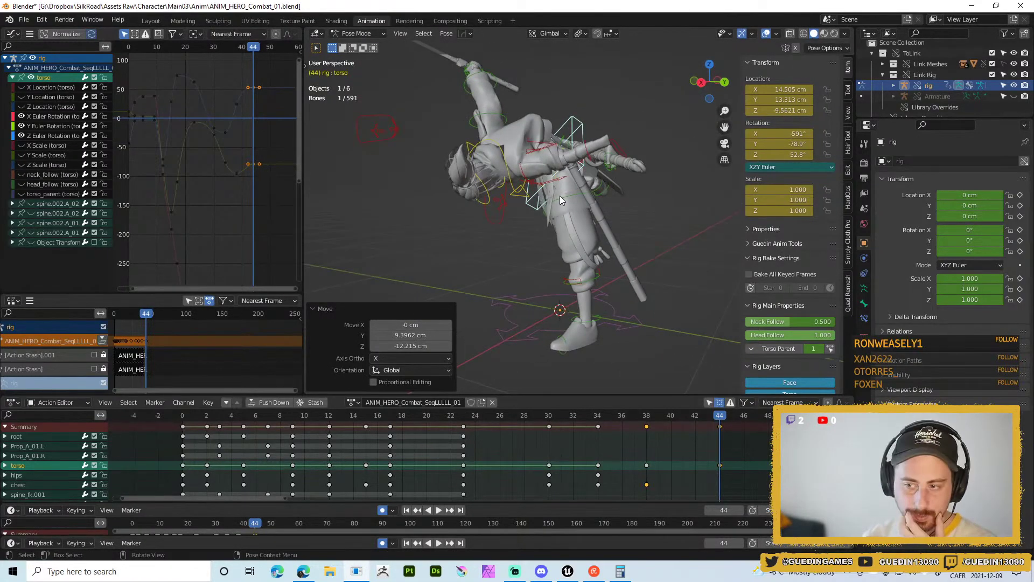
# - Snap the left leg's IK to its FK pose at frame 44 and set IK-FK (foot.L) to 0.000
pyautogui.click(560, 197)
pyautogui.moveTo(601, 309); pyautogui.dragTo(615, 261, button='middle')
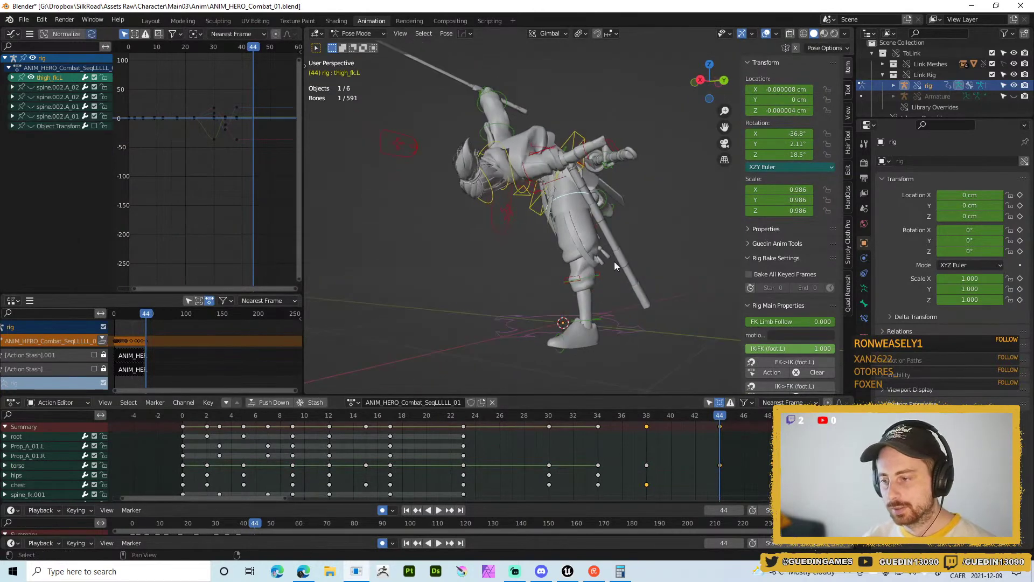
pyautogui.scroll(-4, 781, 266)
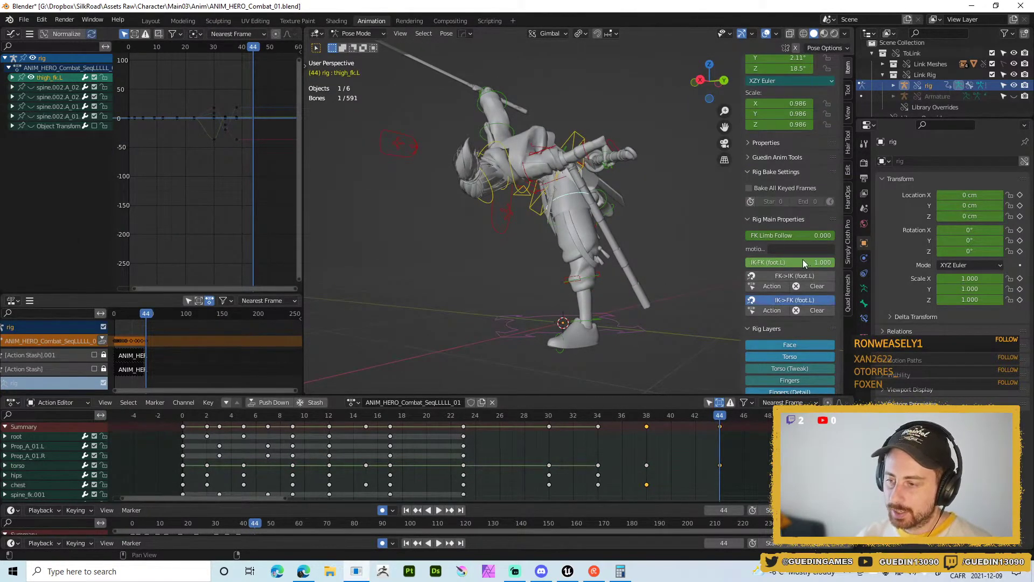
pyautogui.moveTo(777, 262); pyautogui.dragTo(682, 263)
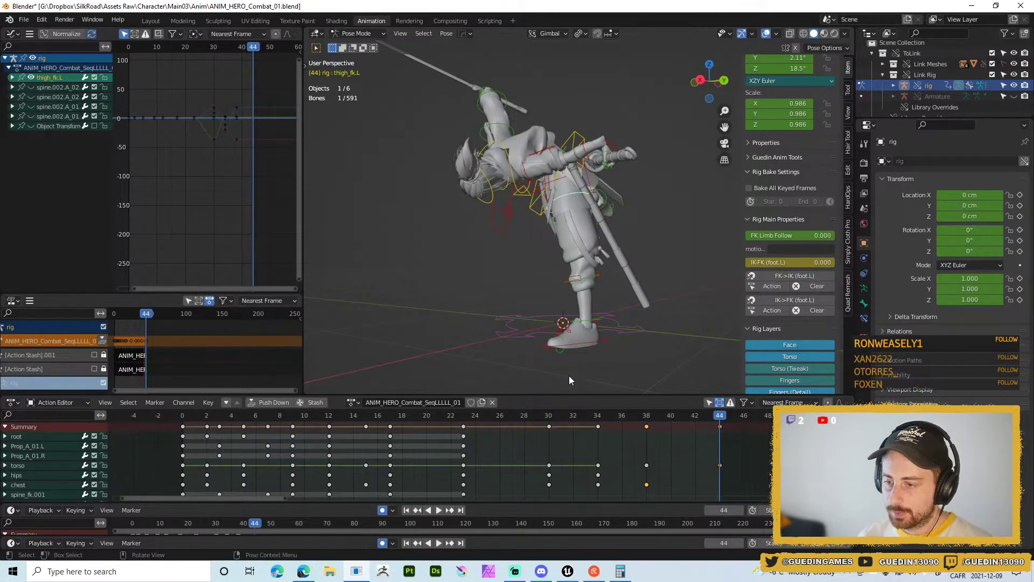
pyautogui.moveTo(717, 418)
pyautogui.mouseDown()
pyautogui.moveTo(605, 418)
pyautogui.moveTo(720, 417)
pyautogui.mouseUp()
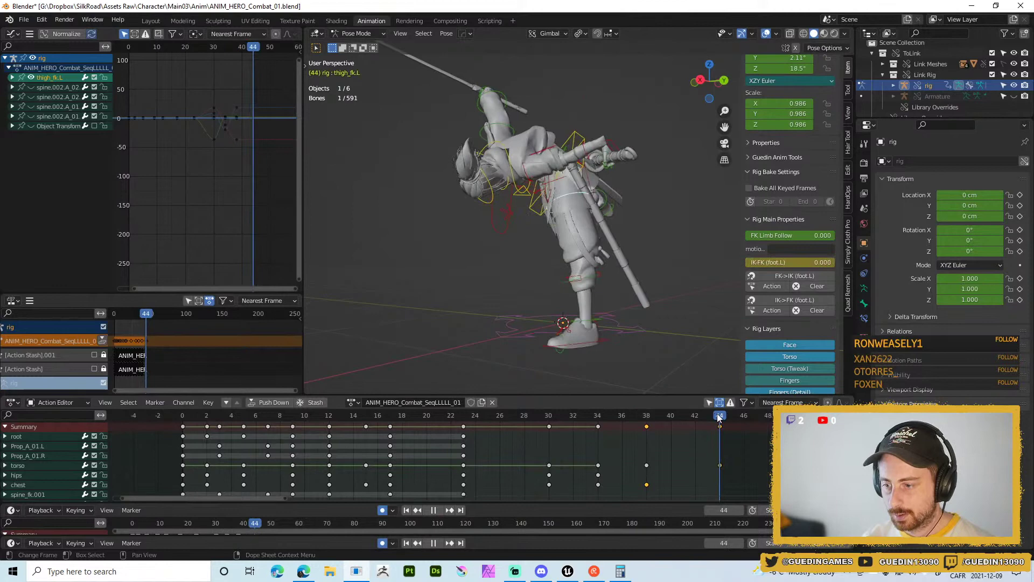
# - Rotate the left foot IK control about 9° and a further -2.2° in the right orthographic view at frame 44
pyautogui.click(622, 348)
pyautogui.moveTo(682, 341); pyautogui.dragTo(710, 334, button='middle')
pyautogui.press('r')
pyautogui.click(676, 350)
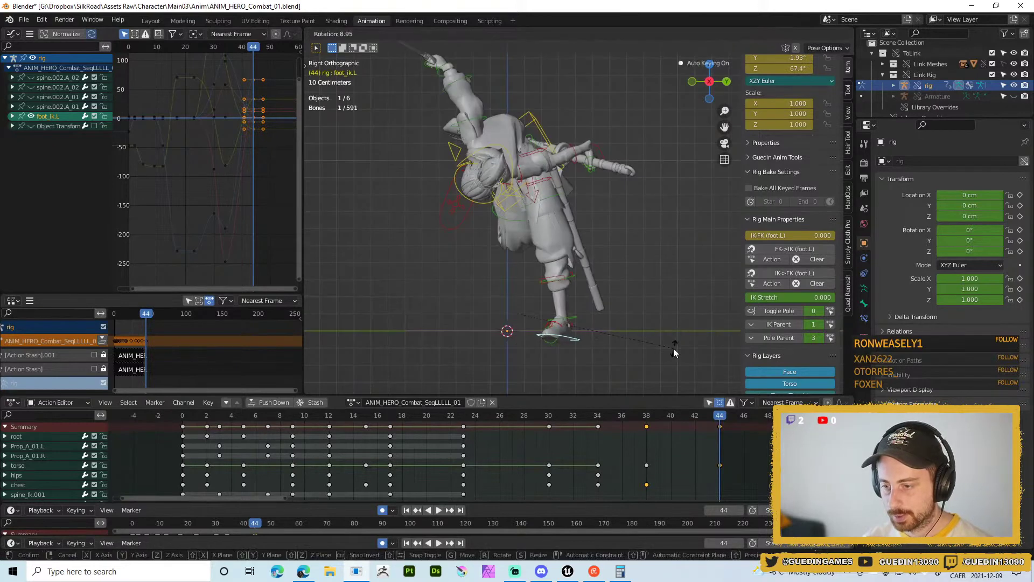
pyautogui.press('r')
pyautogui.click(552, 347)
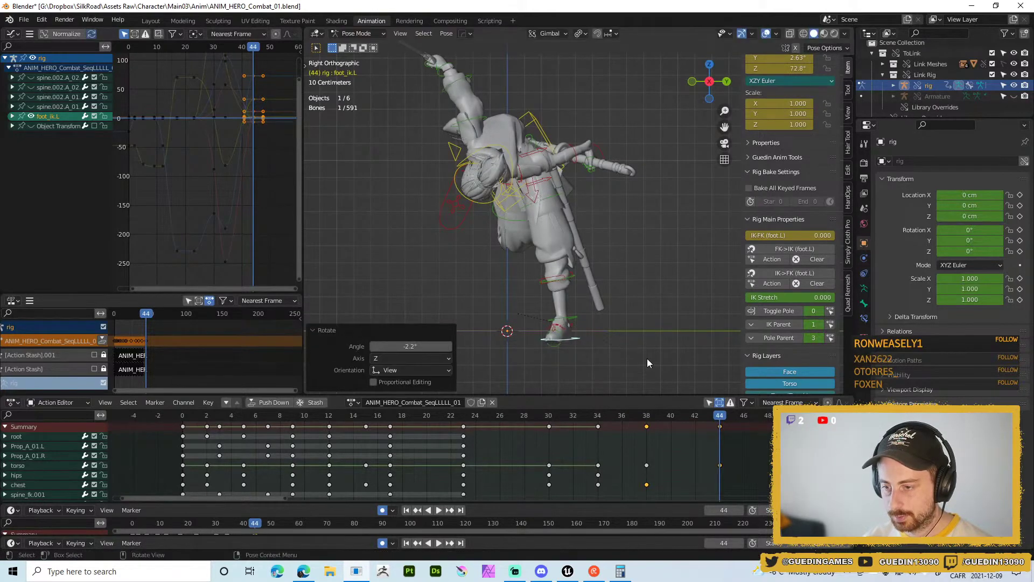
# - Trackball-rotate the left foot IK control by -0.573° and move it about 0.95 cm in Y and 5.37 cm in Z
pyautogui.press('r')
pyautogui.press('r')
pyautogui.click(647, 359)
pyautogui.press('g')
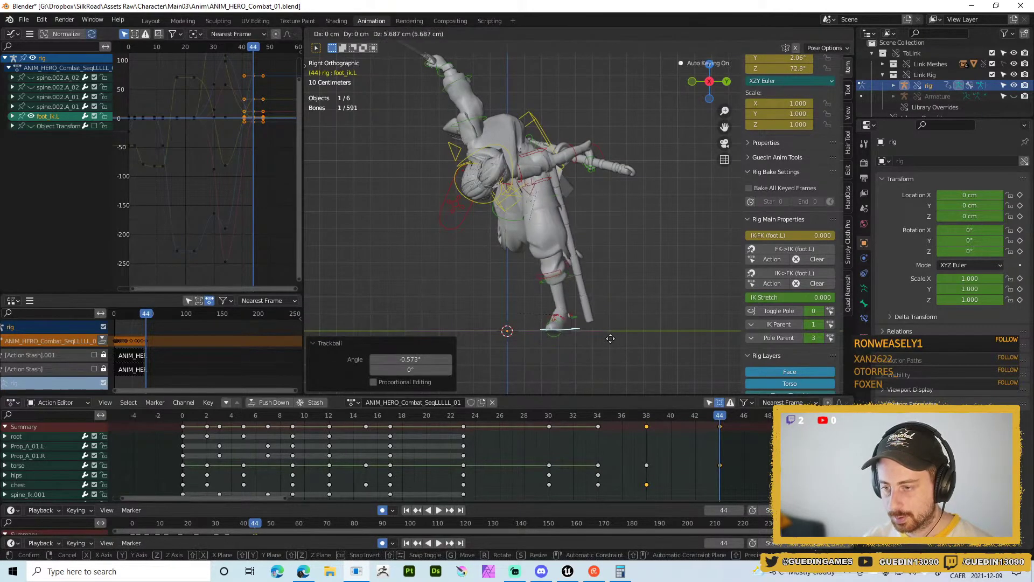
pyautogui.click(612, 341)
# - Fine-tune the left foot IK control with a trackball rotation of -1.03° and 0.08°, plus a 0.295° rotation in the right view
pyautogui.press('r')
pyautogui.press('r')
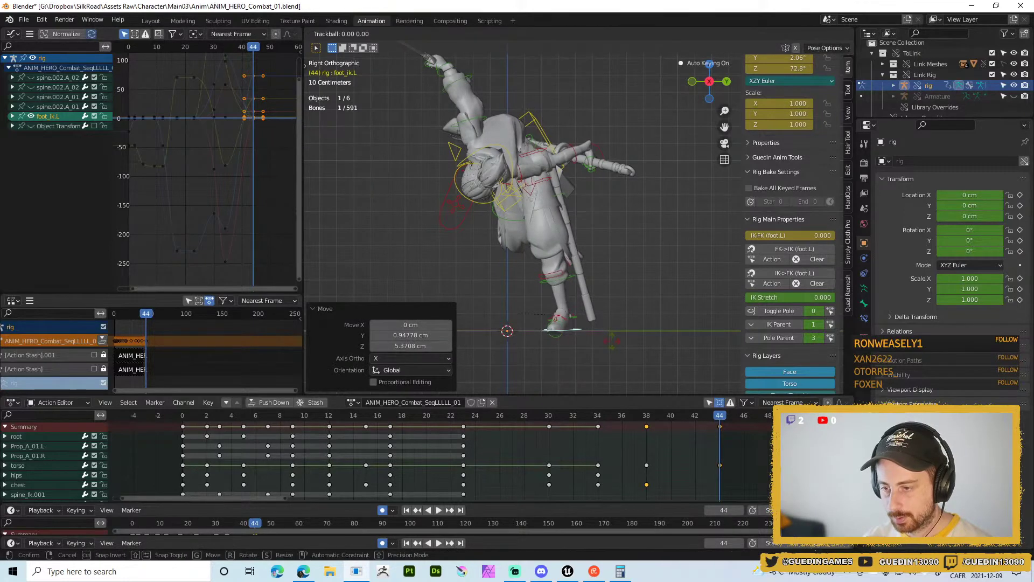
pyautogui.click(614, 313)
pyautogui.press('r')
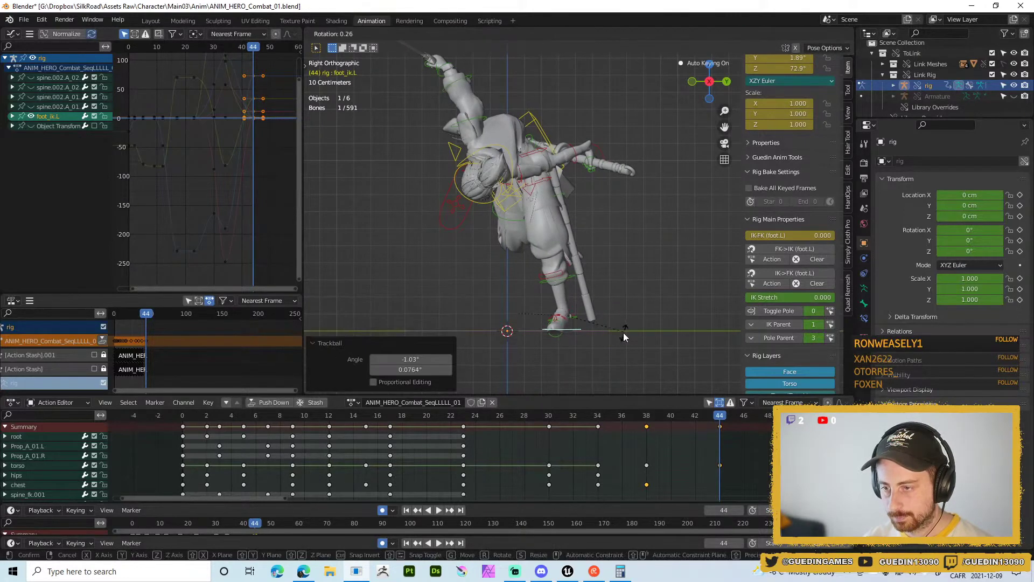
pyautogui.click(623, 332)
# - Trackball-rotate the chest control at frame 44 to turn the upper body into the landing pose
pyautogui.moveTo(623, 332); pyautogui.dragTo(445, 206, button='middle')
pyautogui.moveTo(578, 212); pyautogui.dragTo(517, 208, button='middle')
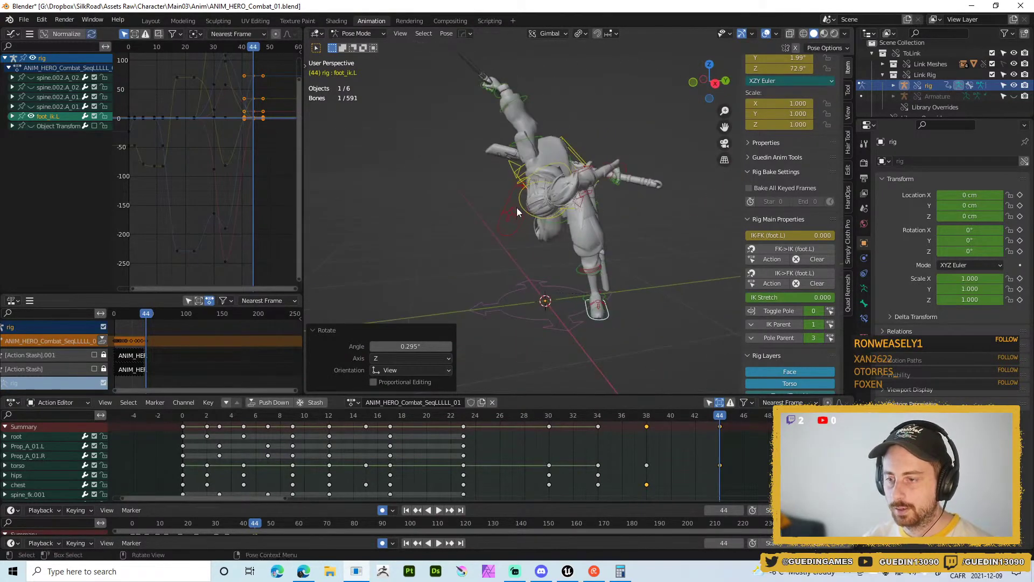
pyautogui.click(561, 164)
pyautogui.moveTo(561, 164); pyautogui.dragTo(613, 230, button='middle')
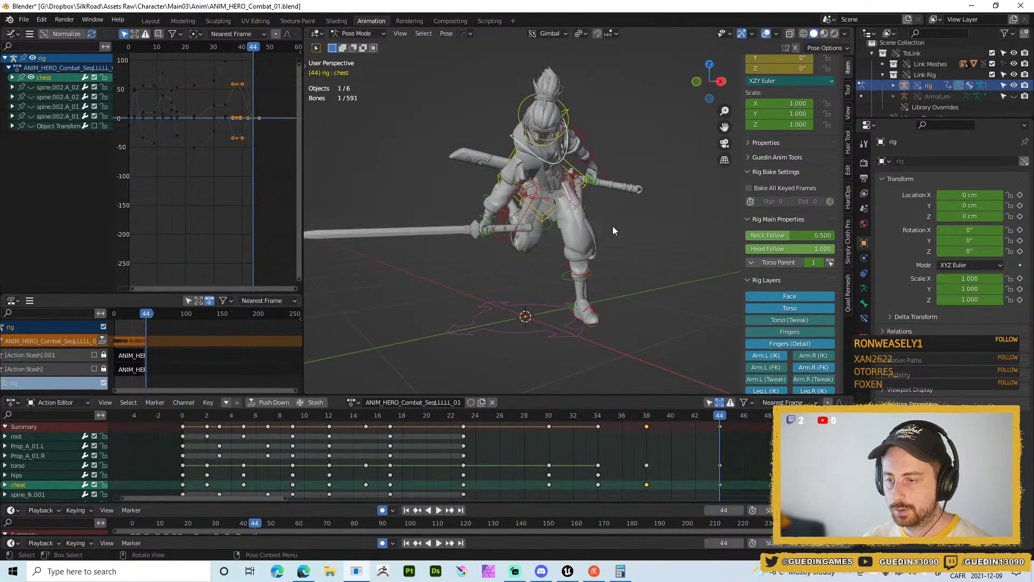
pyautogui.press('r')
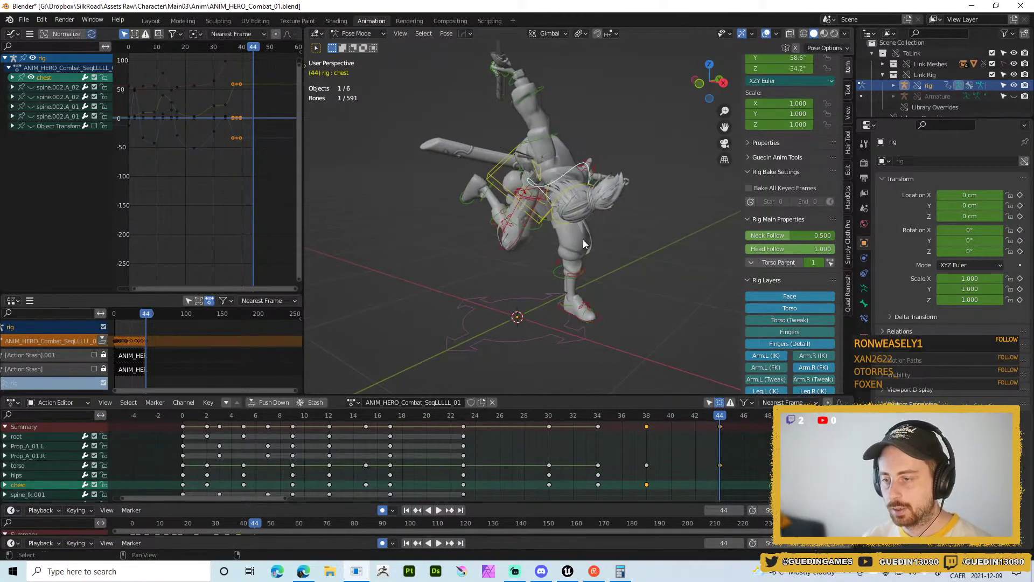
pyautogui.moveTo(643, 237); pyautogui.dragTo(610, 239, button='middle')
pyautogui.press('r')
pyautogui.press('r')
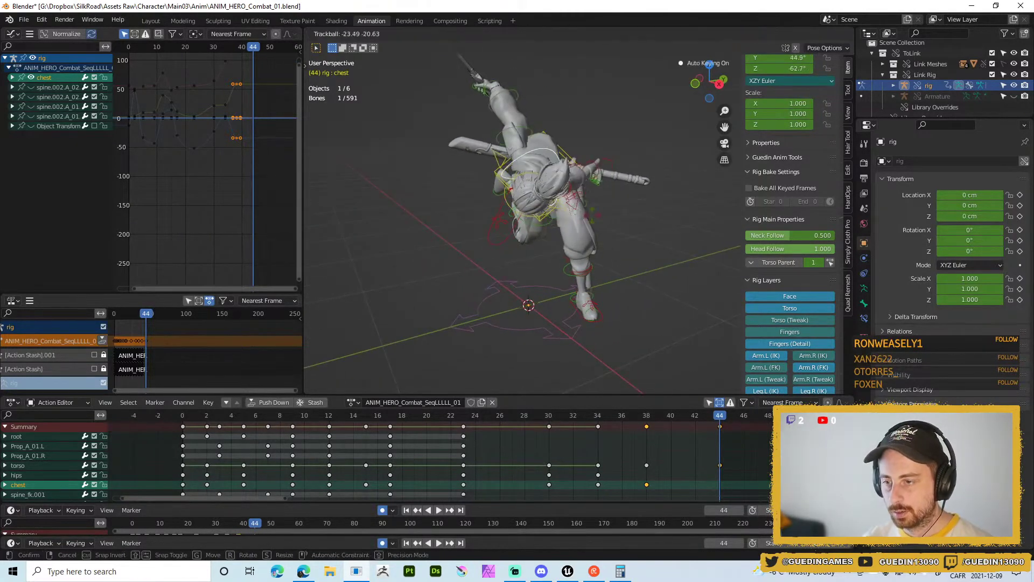
pyautogui.click(557, 127)
# - Trackball-rotate the right shoulder and right FK upper arm together by -2.29° and -10.9° at frame 44
pyautogui.moveTo(557, 127); pyautogui.dragTo(625, 187, button='middle')
pyautogui.click(589, 153)
pyautogui.click(597, 148)
pyautogui.keyDown('shift'); pyautogui.click(586, 153); pyautogui.keyUp('shift')
pyautogui.press('r')
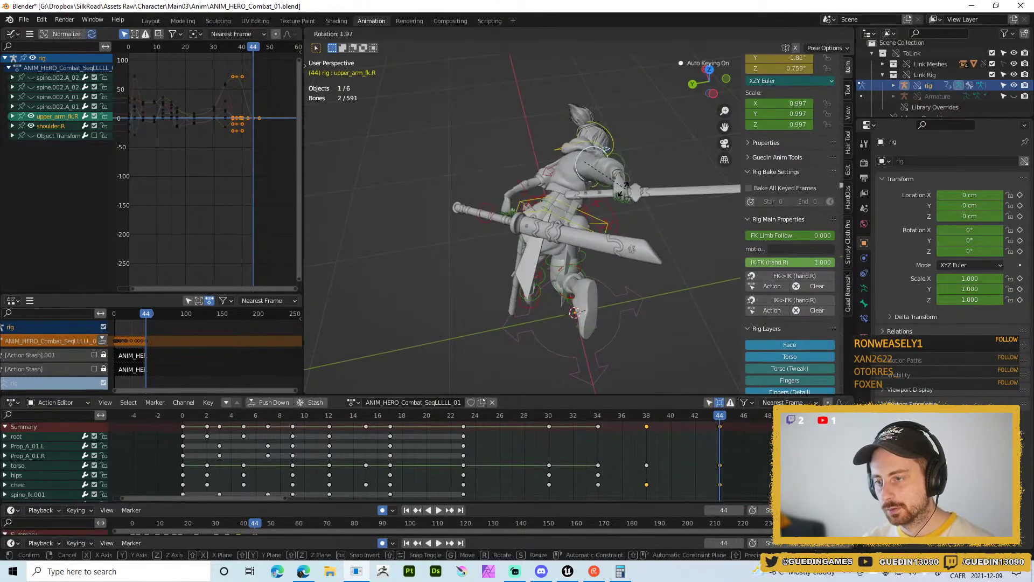
pyautogui.press('r')
pyautogui.click(676, 237)
pyautogui.press('r')
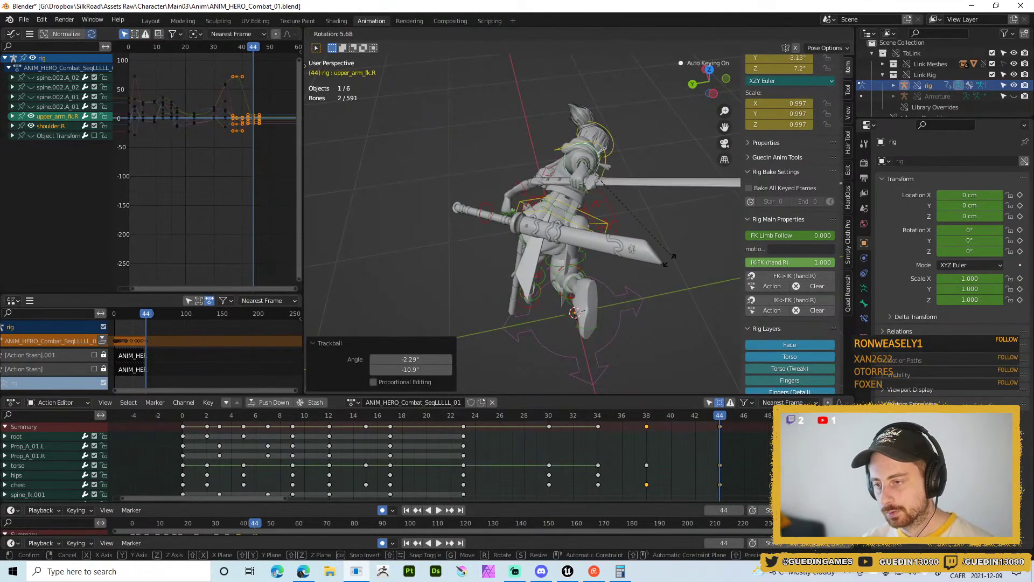
pyautogui.click(671, 257)
pyautogui.hotkey('ctrl', 'z')
# - Trackball-rotate the right FK hand by -40.1° and 14.3°, then by a further 11.5° and -22.3°, to reorient the sword
pyautogui.click(599, 226)
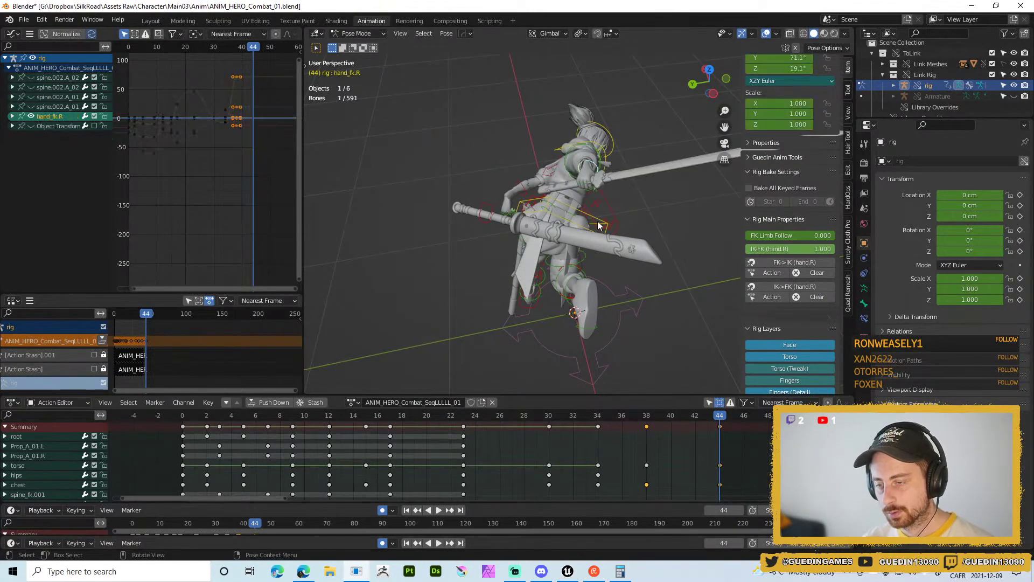
pyautogui.press('r')
pyautogui.press('r')
pyautogui.click(633, 277)
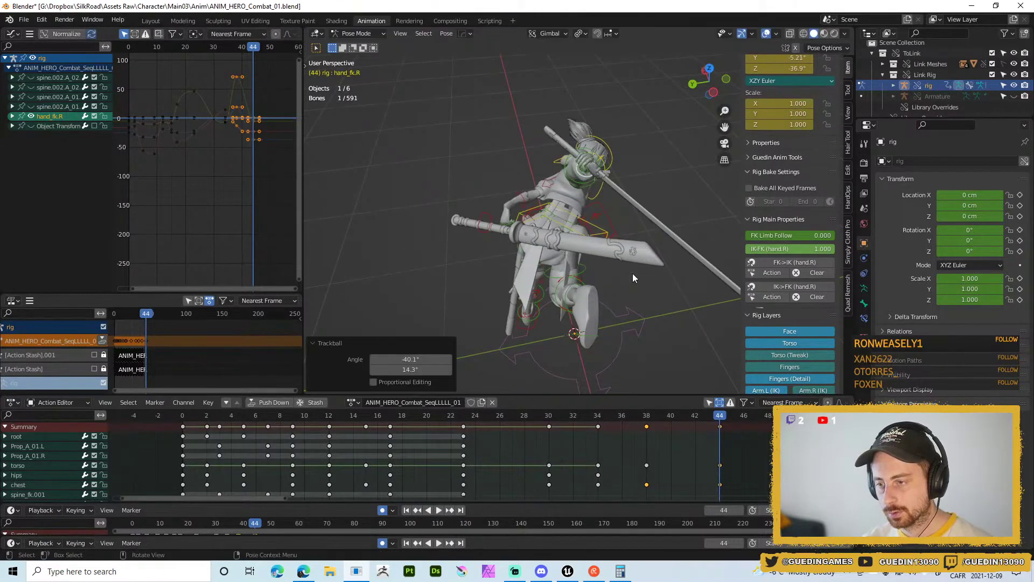
pyautogui.press('r')
pyautogui.click(665, 235)
pyautogui.press('r')
pyautogui.press('r')
pyautogui.click(649, 242)
# - Rotate the right FK shin around its gimbal X axis to open the bent knee at frame 44
pyautogui.moveTo(655, 237); pyautogui.dragTo(420, 190, button='middle')
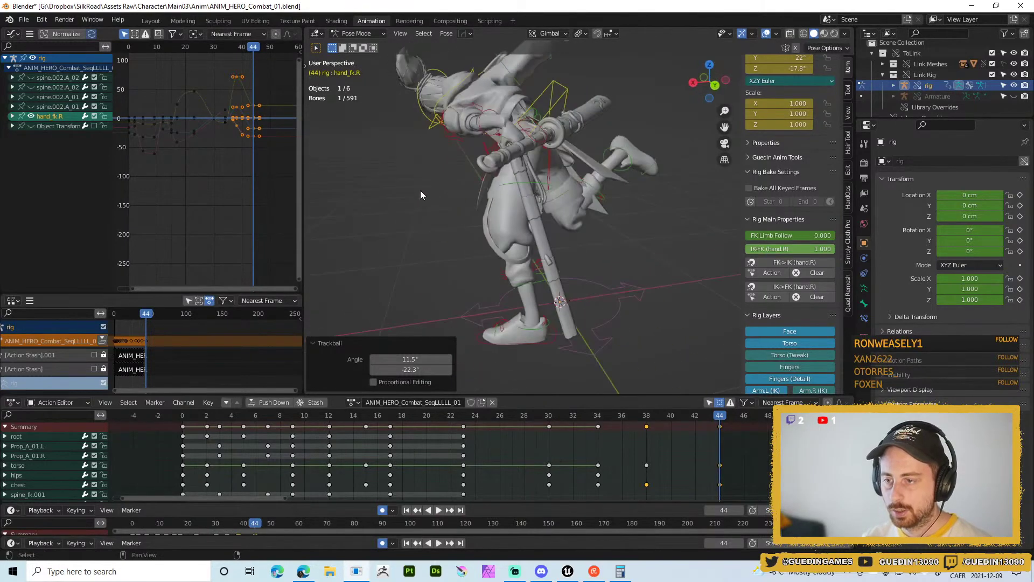
pyautogui.click(593, 185)
pyautogui.press('r')
pyautogui.press('x')
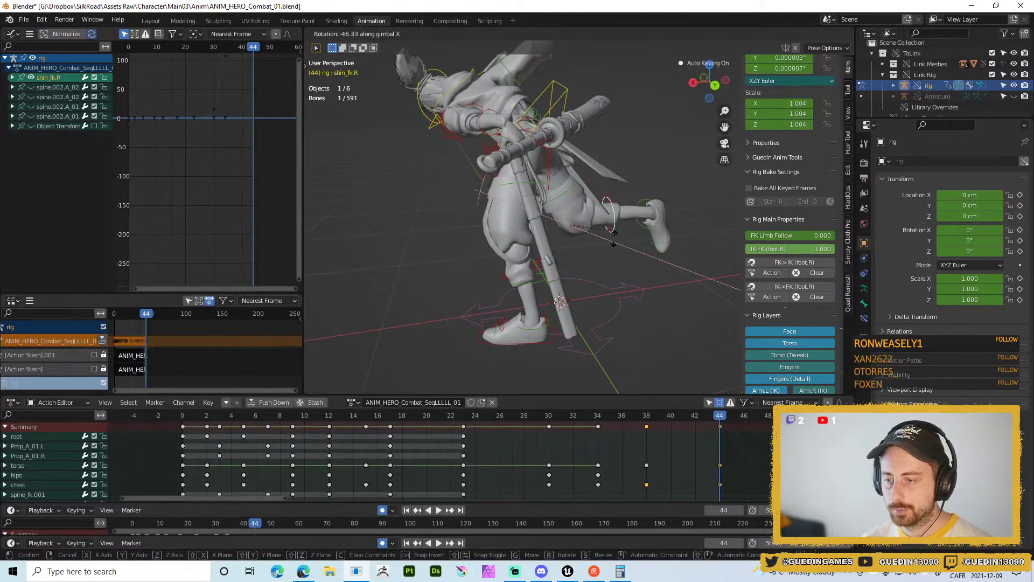
pyautogui.click(583, 175)
# - Trackball-rotate the right FK thigh by -35° and -47.6° at frame 44
pyautogui.moveTo(559, 202); pyautogui.dragTo(592, 226, button='middle')
pyautogui.click(633, 200)
pyautogui.press('r')
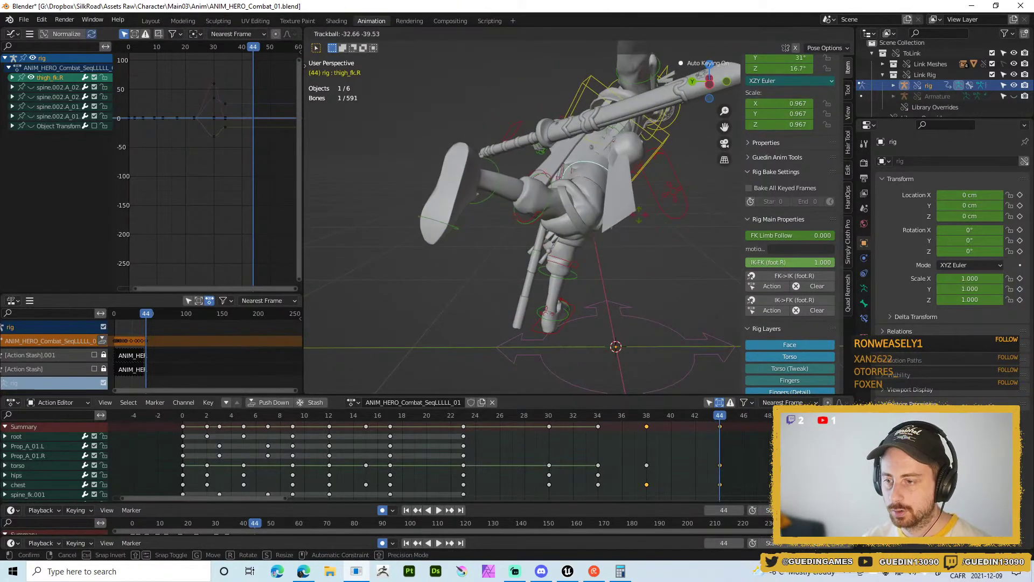
pyautogui.click(576, 209)
# - Move the torso control about 0.76 cm in X, 2.42 cm in Y and -6.18 cm in Z at frame 44
pyautogui.moveTo(577, 209); pyautogui.dragTo(552, 170, button='middle')
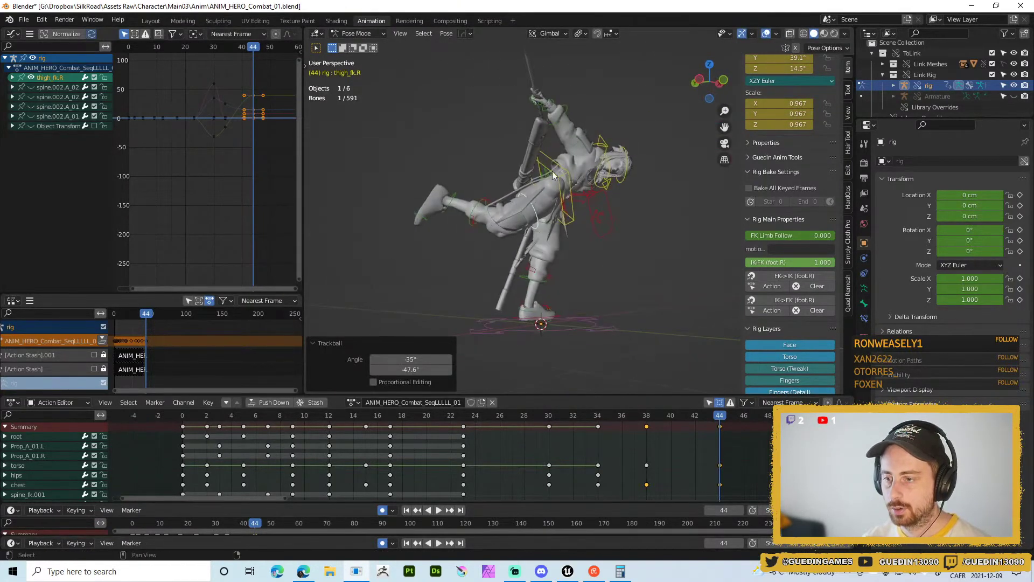
pyautogui.click(615, 198)
pyautogui.press('g')
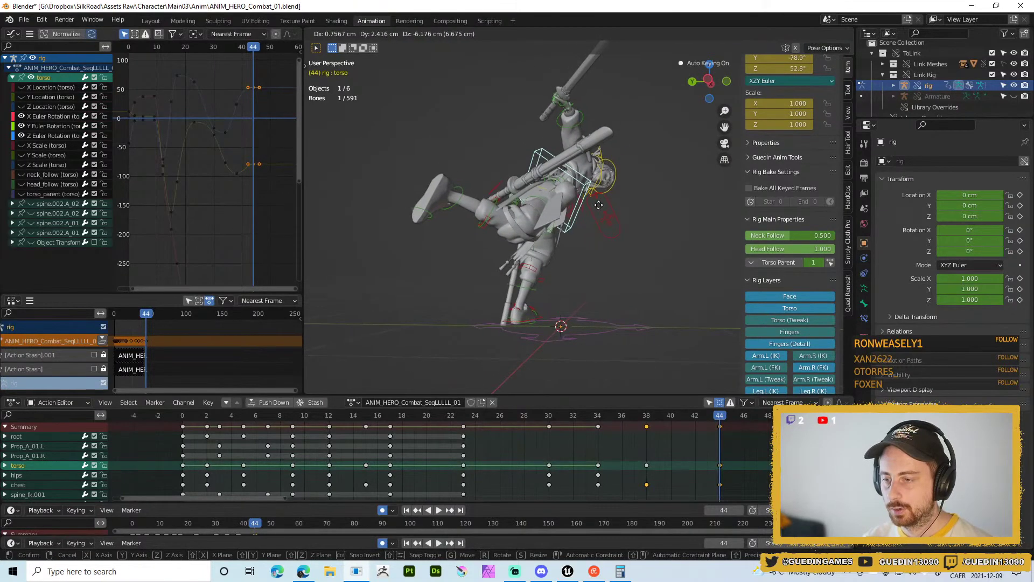
pyautogui.click(593, 213)
# - Play back the motion, return to frame 44 and move the torso control about -2.97 cm in X, 4.69 cm in Y and -15.67 cm in Z
pyautogui.moveTo(592, 213); pyautogui.dragTo(544, 242, button='middle')
pyautogui.press('space')
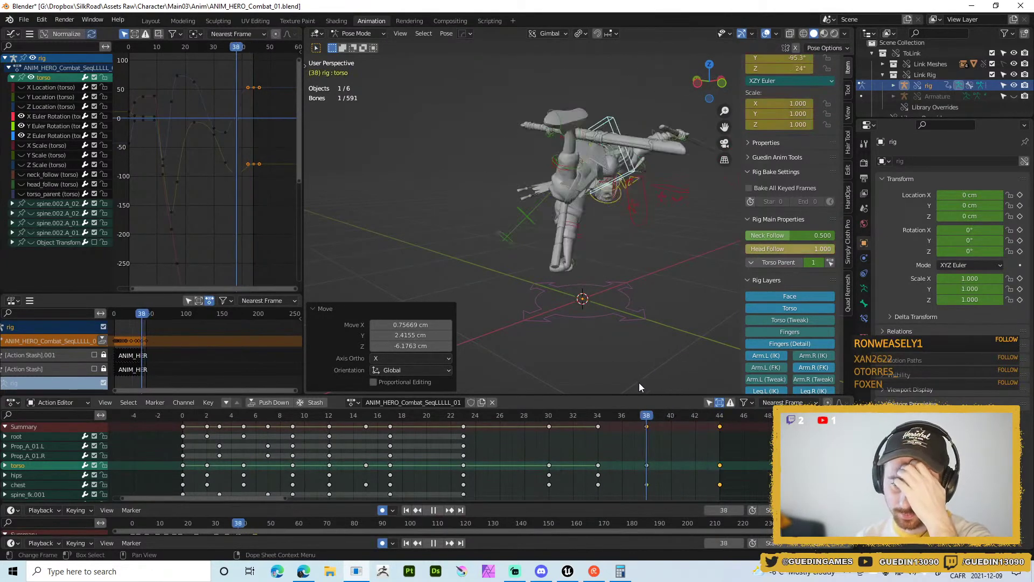
pyautogui.click(744, 419)
pyautogui.moveTo(745, 416); pyautogui.dragTo(551, 431)
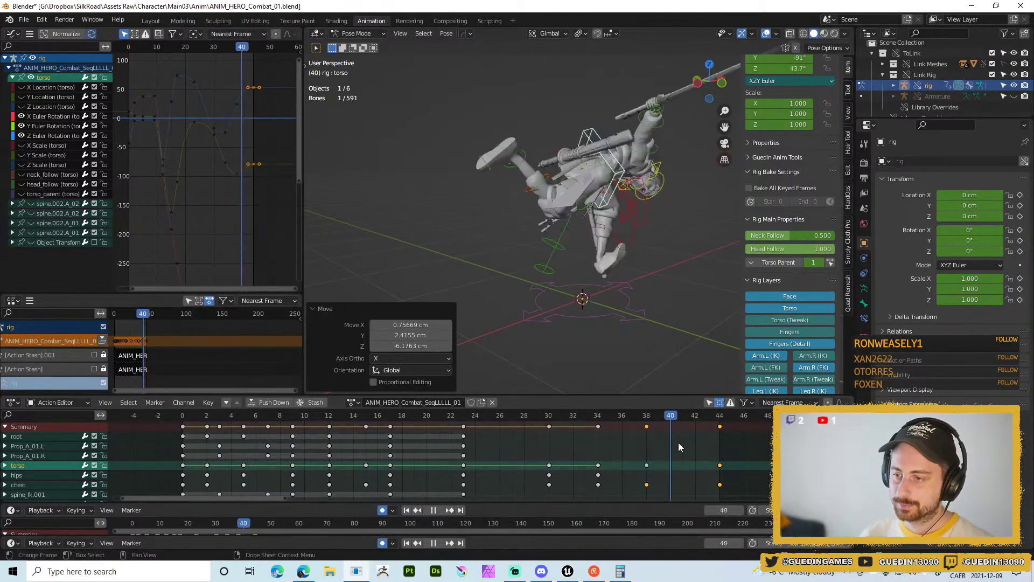
pyautogui.moveTo(710, 448); pyautogui.dragTo(720, 451)
pyautogui.moveTo(604, 205); pyautogui.dragTo(497, 298, button='middle')
pyautogui.press('g')
pyautogui.click(617, 216)
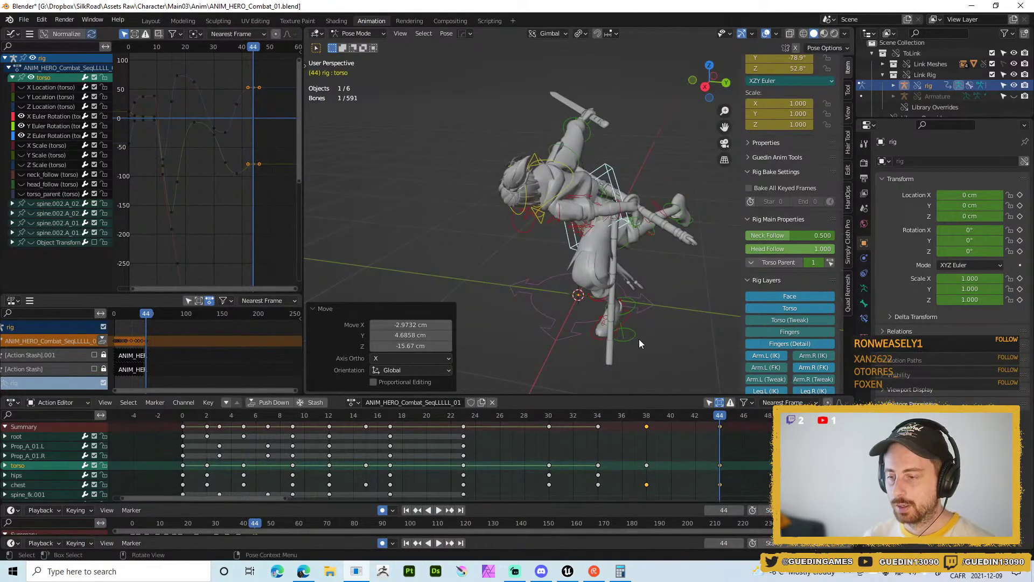
# - Rotate the hips control by -51.4° in the current view at frame 44
pyautogui.moveTo(580, 226); pyautogui.dragTo(614, 249, button='middle')
pyautogui.click(488, 287)
pyautogui.press('r')
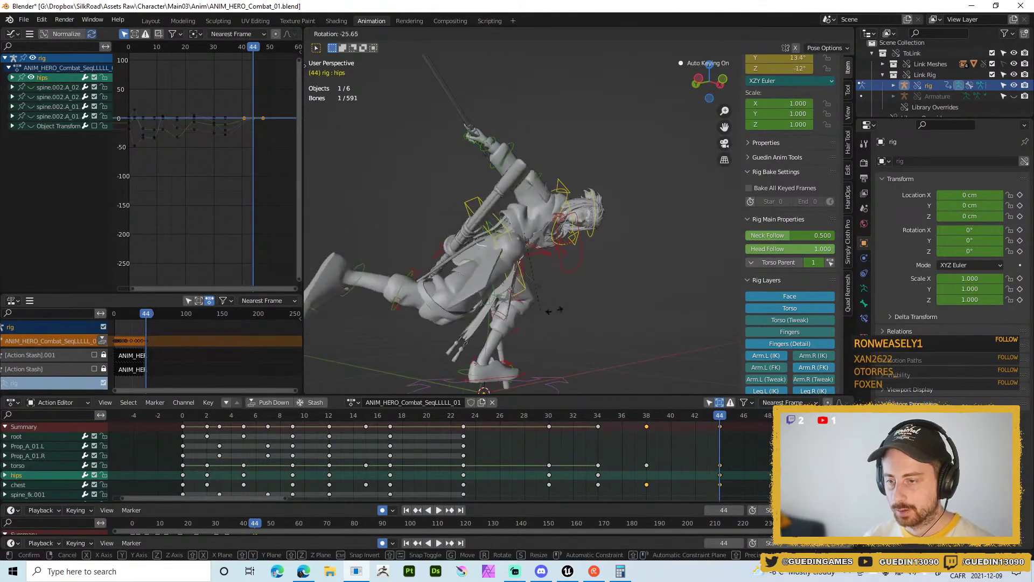
pyautogui.click(570, 280)
# - Refine the hips from another angle with a trackball rotation of -3.44° and -23.5° and a view rotation of -3.45°
pyautogui.moveTo(569, 280); pyautogui.dragTo(608, 312, button='middle')
pyautogui.press('r')
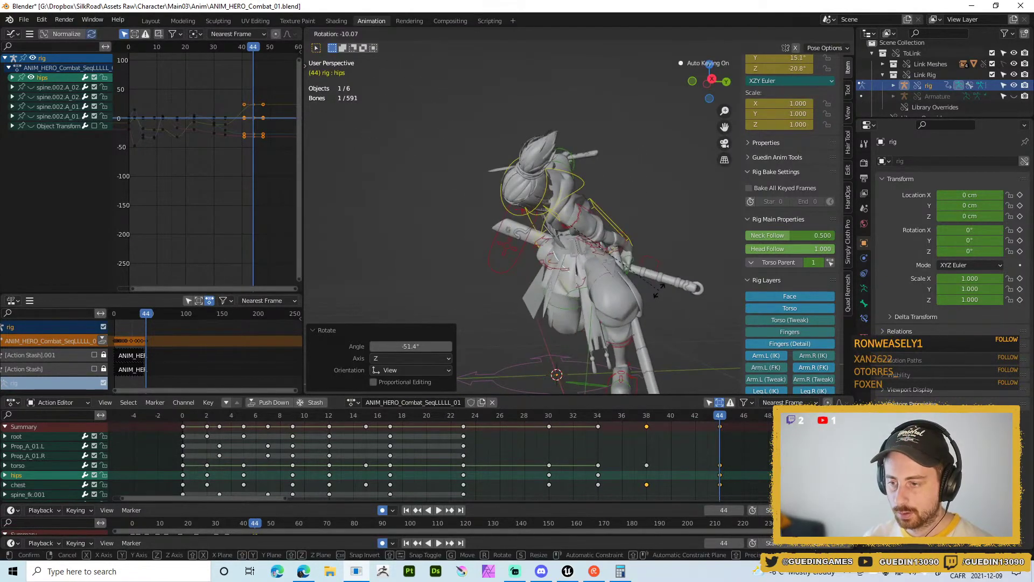
pyautogui.click(608, 311)
pyautogui.press('r')
pyautogui.press('r')
pyautogui.click(660, 308)
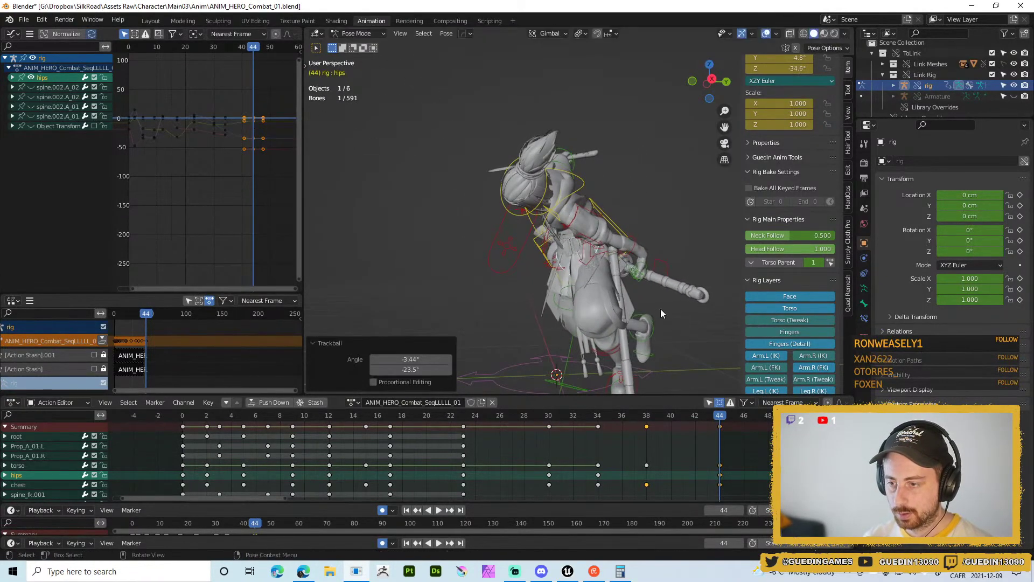
pyautogui.press('r')
pyautogui.click(654, 299)
# - Show the rig's Physics layer and focus the view on the back sword holster
pyautogui.moveTo(654, 300); pyautogui.dragTo(729, 388, button='middle')
pyautogui.scroll(-3, 809, 341)
pyautogui.click(809, 341)
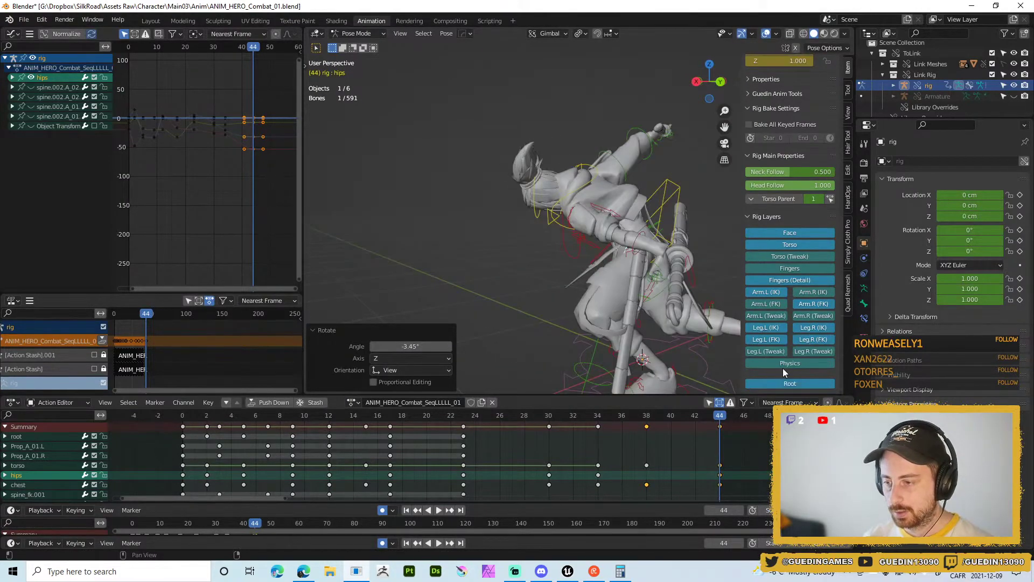
pyautogui.click(766, 339)
pyautogui.moveTo(648, 317); pyautogui.dragTo(588, 283, button='middle')
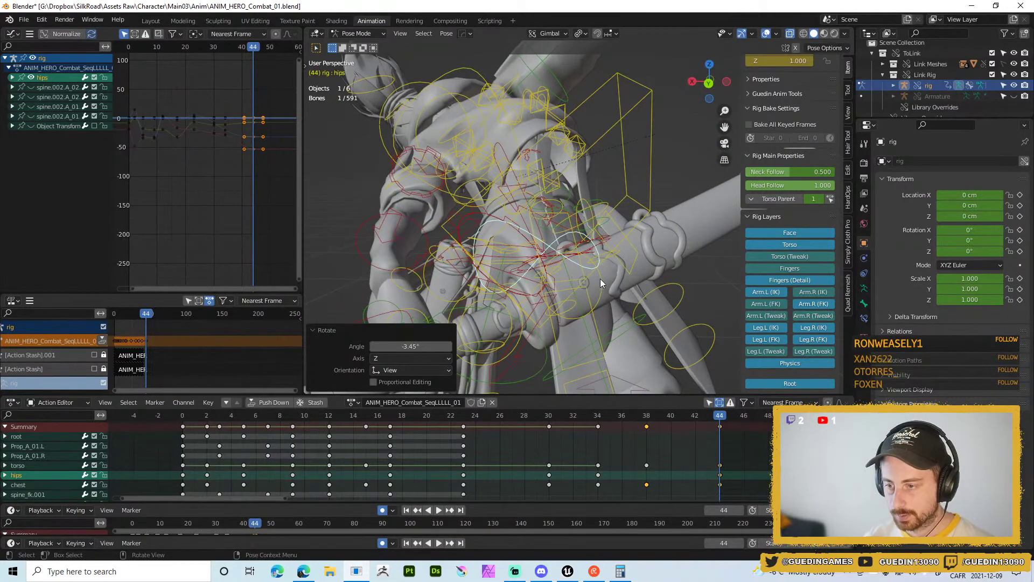
# - Clear the rotation of the Sword_Holster_Back_01 control and trackball-rotate it into place at frame 44
pyautogui.click(600, 279)
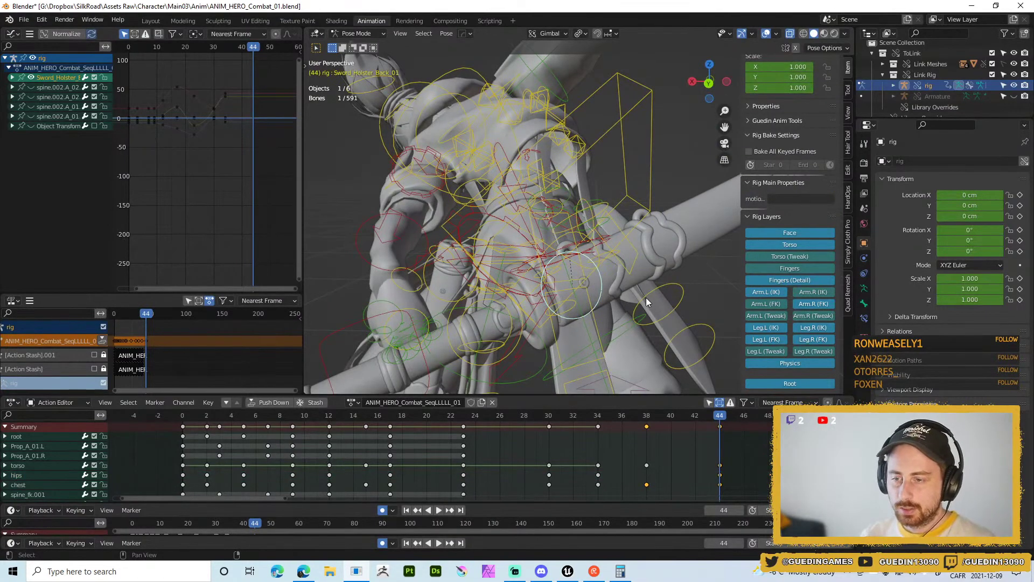
pyautogui.hotkey('alt', 'z')
pyautogui.hotkey('alt', 'r')
pyautogui.moveTo(614, 336); pyautogui.dragTo(473, 260, button='middle')
pyautogui.press('r')
pyautogui.press('r')
pyautogui.click(538, 272)
# - Trackball-rotate the left shoulder control by -39.5° and 25.2° at frame 44
pyautogui.click(457, 264)
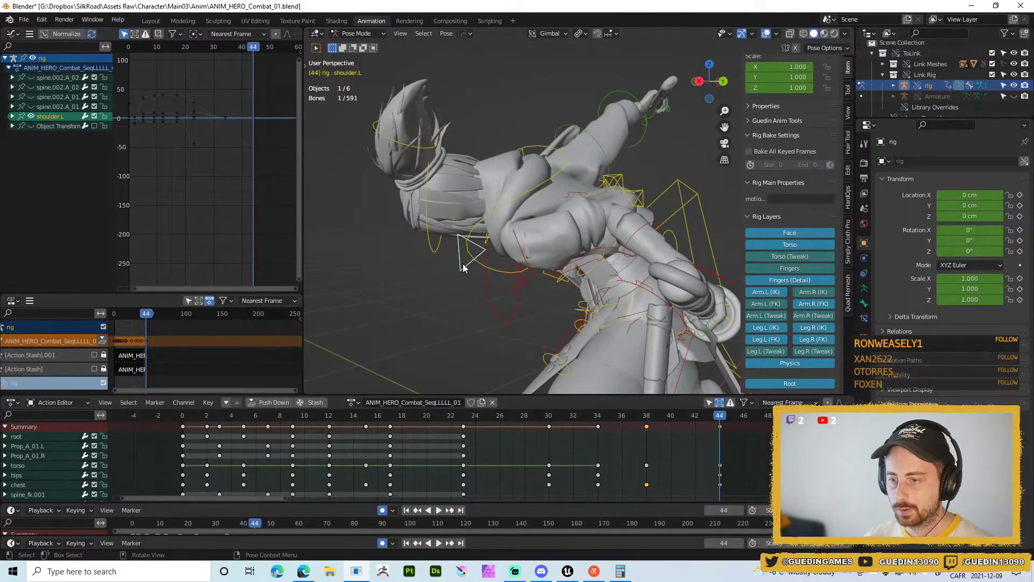
pyautogui.press('r')
pyautogui.press('r')
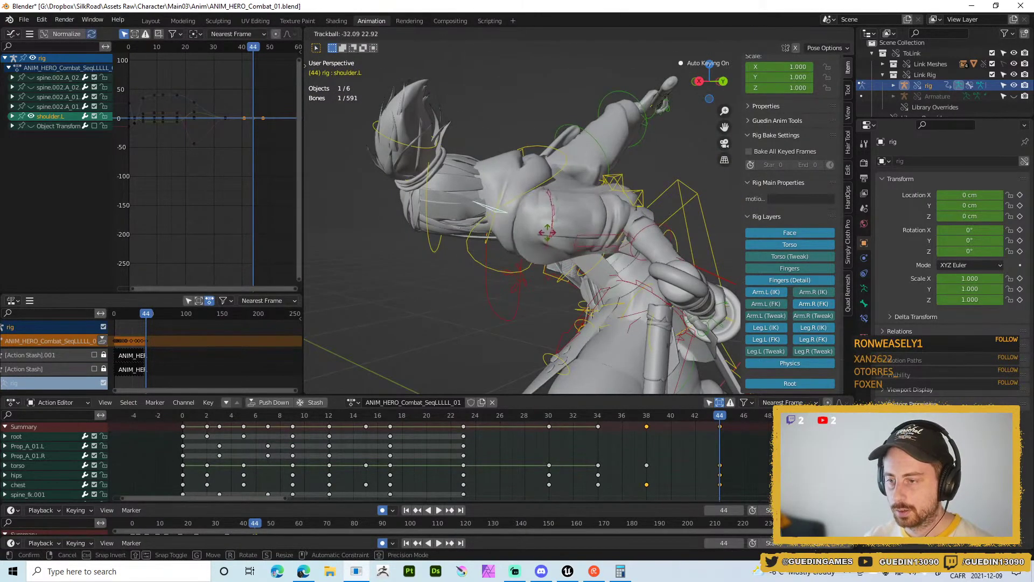
pyautogui.click(648, 259)
pyautogui.moveTo(648, 259); pyautogui.dragTo(473, 199, button='middle')
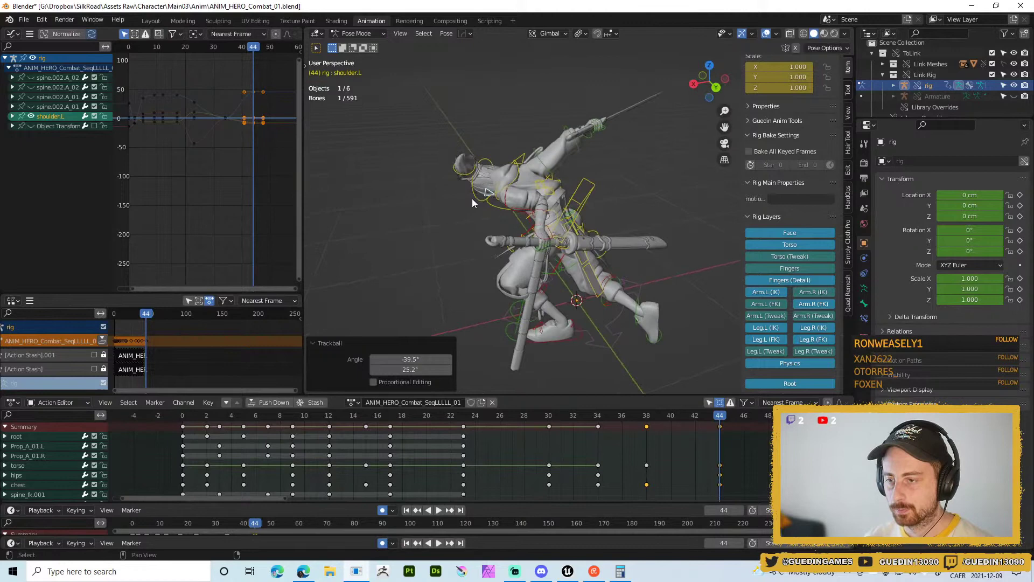
pyautogui.click(538, 157)
pyautogui.press('r')
pyautogui.rightClick(676, 236)
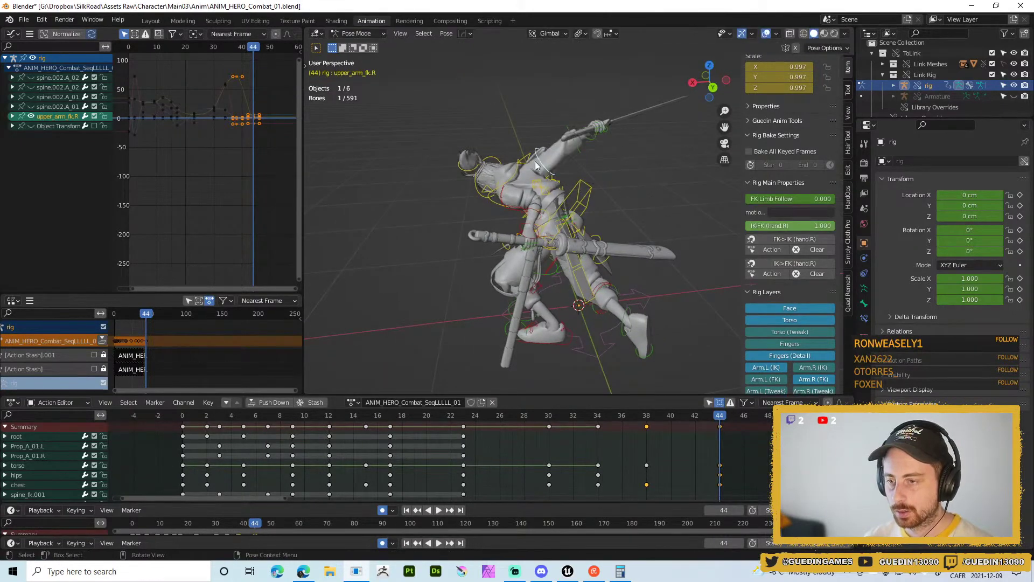
# - Rotate the right shoulder control by 2.77° and the right FK upper arm by 23° at frame 44
pyautogui.click(603, 178)
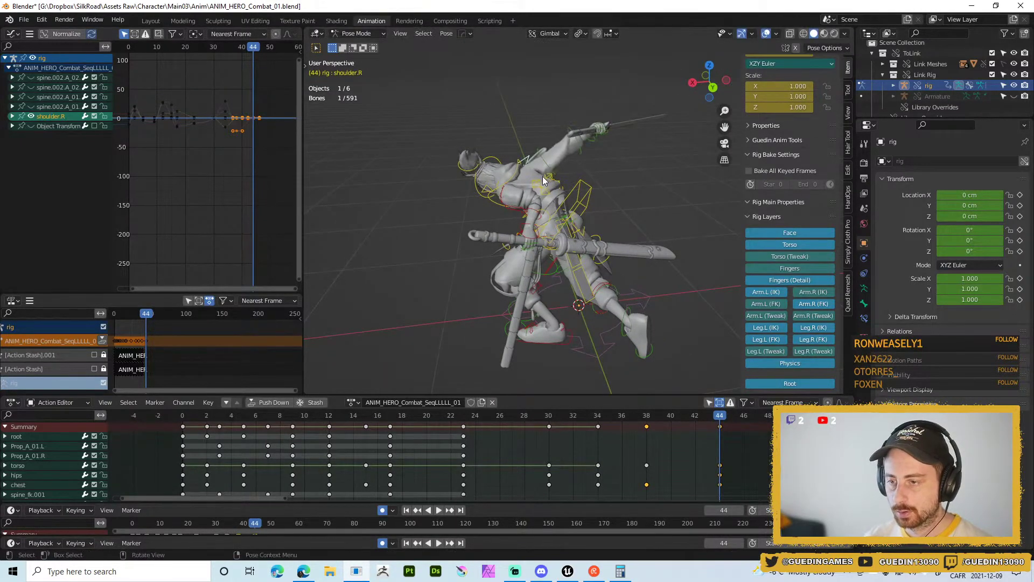
pyautogui.press('r')
pyautogui.click(550, 161)
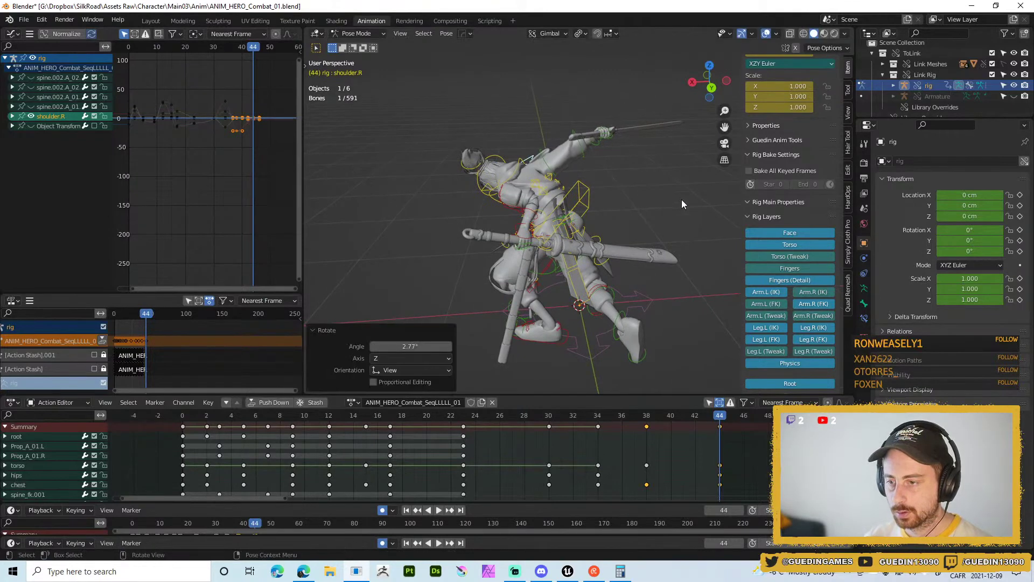
pyautogui.click(538, 157)
pyautogui.press('r')
pyautogui.click(598, 172)
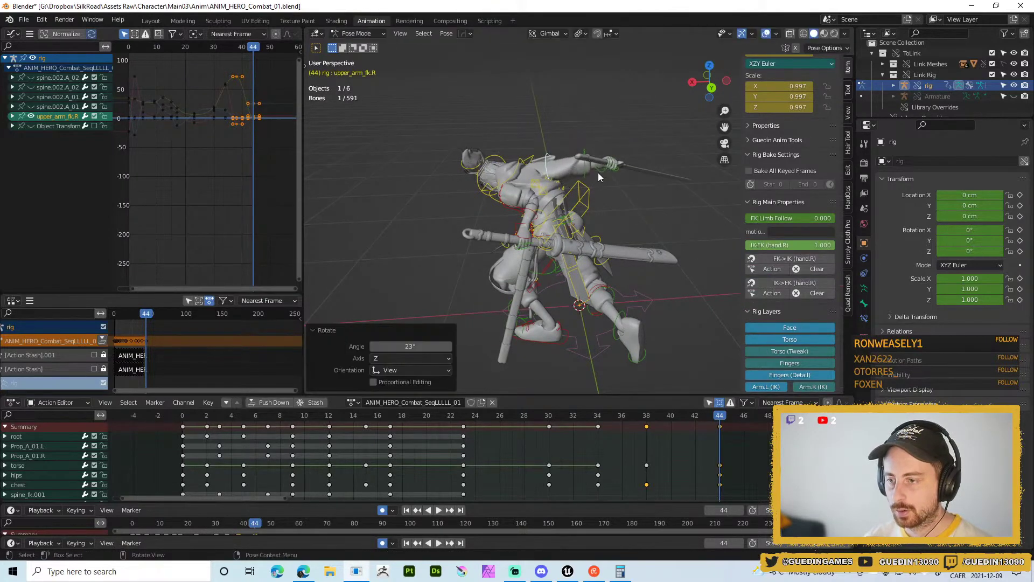
# - Rotate the right FK hand by -11.4° in the view and trackball-rotate it by 14.3° and 17.2°
pyautogui.click(596, 171)
pyautogui.press('r')
pyautogui.click(679, 202)
pyautogui.press('r')
pyautogui.press('r')
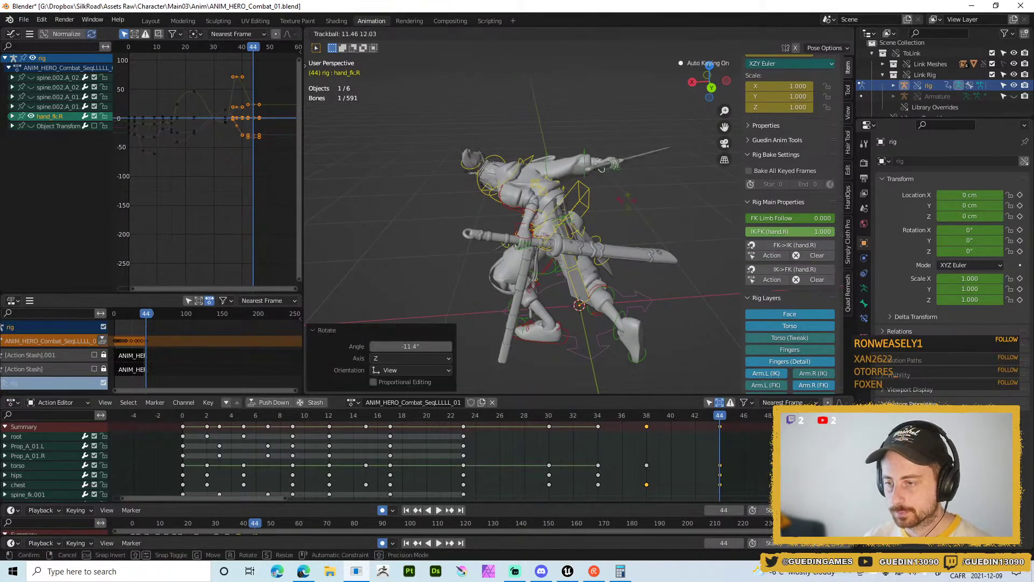
pyautogui.click(685, 208)
pyautogui.moveTo(539, 161); pyautogui.dragTo(445, 192, button='middle')
pyautogui.scroll(-4, 786, 348)
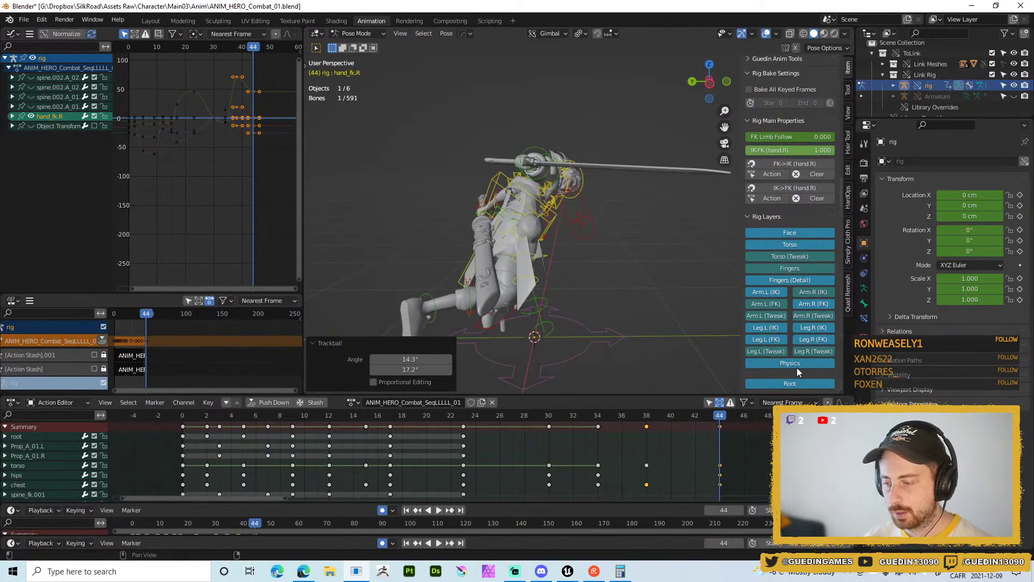
pyautogui.click(551, 223)
pyautogui.moveTo(556, 223); pyautogui.dragTo(619, 277, button='middle')
pyautogui.press('g')
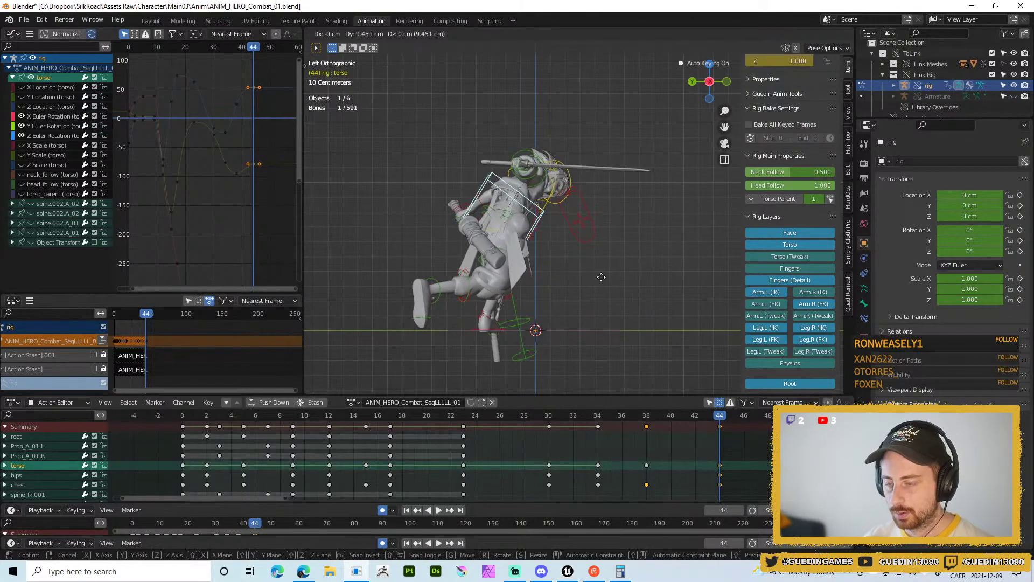
pyautogui.press('Escape')
# - Move the left foot IK control by -26.172 cm along gimbal Y at frame 44
pyautogui.click(492, 327)
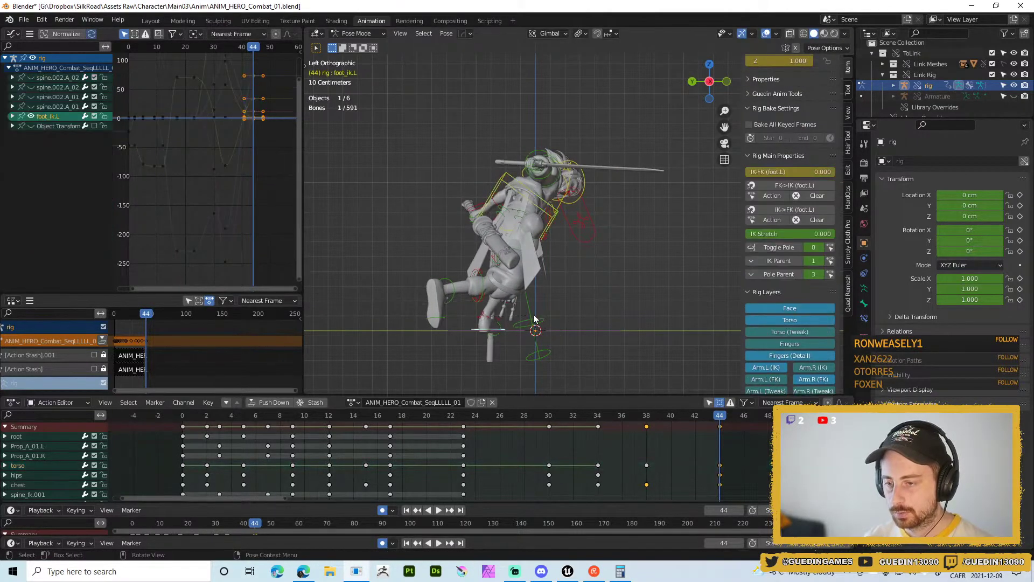
pyautogui.press('g')
pyautogui.click(558, 252)
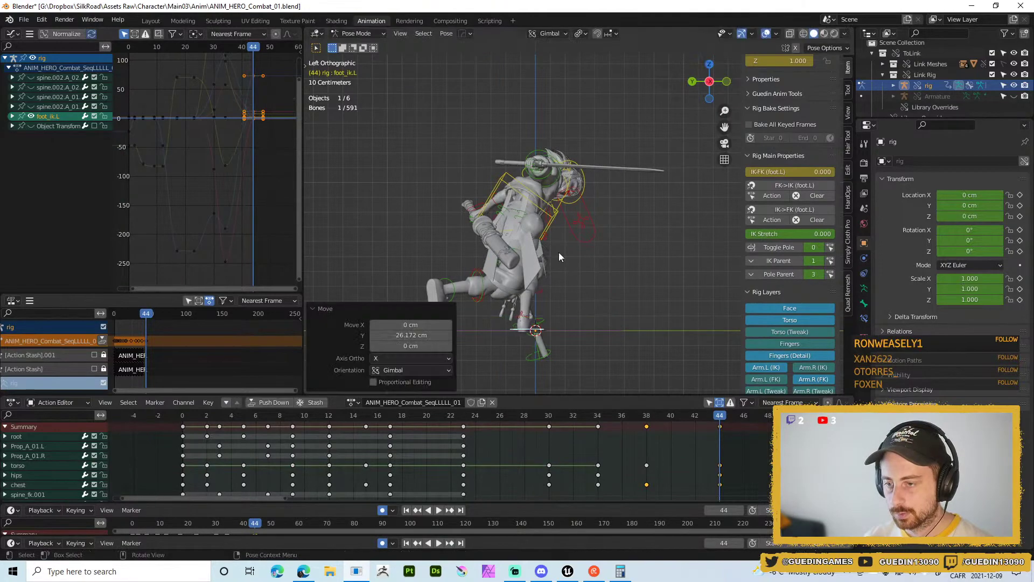
# - Rotate the torso control at frame 44 to adjust the lean of the landing pose
pyautogui.click(552, 225)
pyautogui.moveTo(552, 226); pyautogui.dragTo(598, 316, button='middle')
pyautogui.press('r')
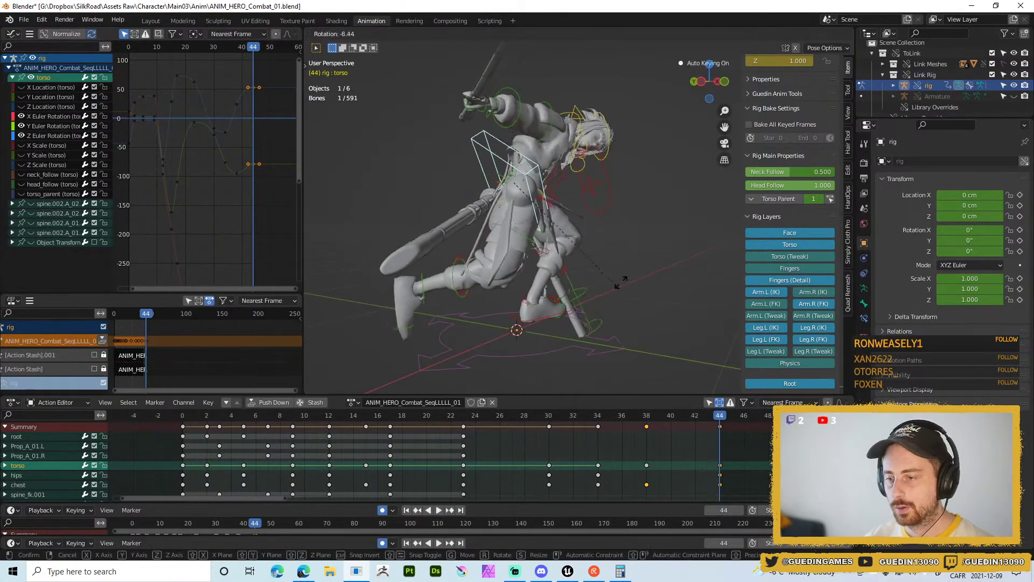
pyautogui.click(590, 251)
# - Rotate the neck and head controls at frame 44 to re-aim the hero's gaze
pyautogui.moveTo(590, 251); pyautogui.dragTo(545, 141, button='middle')
pyautogui.click(572, 134)
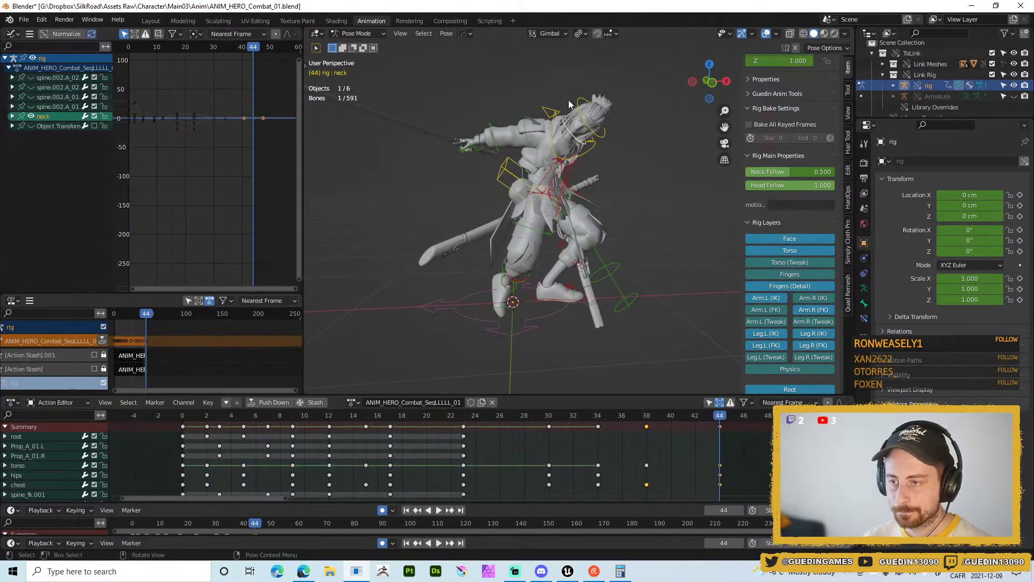
pyautogui.moveTo(569, 106); pyautogui.dragTo(537, 132, button='middle')
pyautogui.press('r')
pyautogui.press('r')
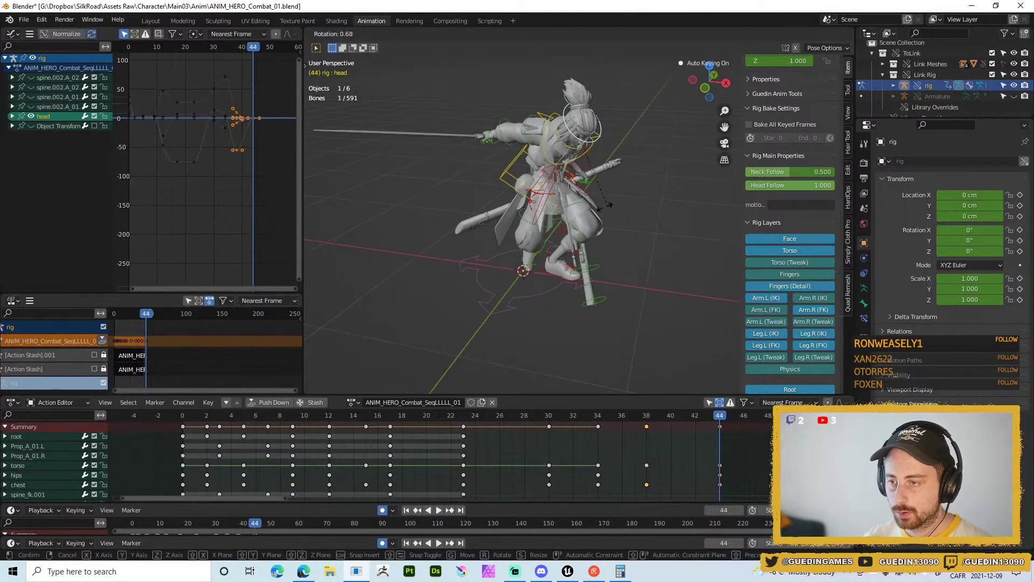
pyautogui.click(665, 194)
pyautogui.press('r')
pyautogui.click(654, 216)
# - Trackball-rotate the upper-body control at frame 44 to refine how the body twists over the legs
pyautogui.moveTo(641, 221); pyautogui.dragTo(537, 314, button='middle')
pyautogui.scroll(3, 580, 252)
pyautogui.click(597, 226)
pyautogui.press('r')
pyautogui.press('r')
pyautogui.click(589, 243)
# - Rotate the left foot IK control by -27.2° about gimbal Z at frame 44
pyautogui.click(537, 311)
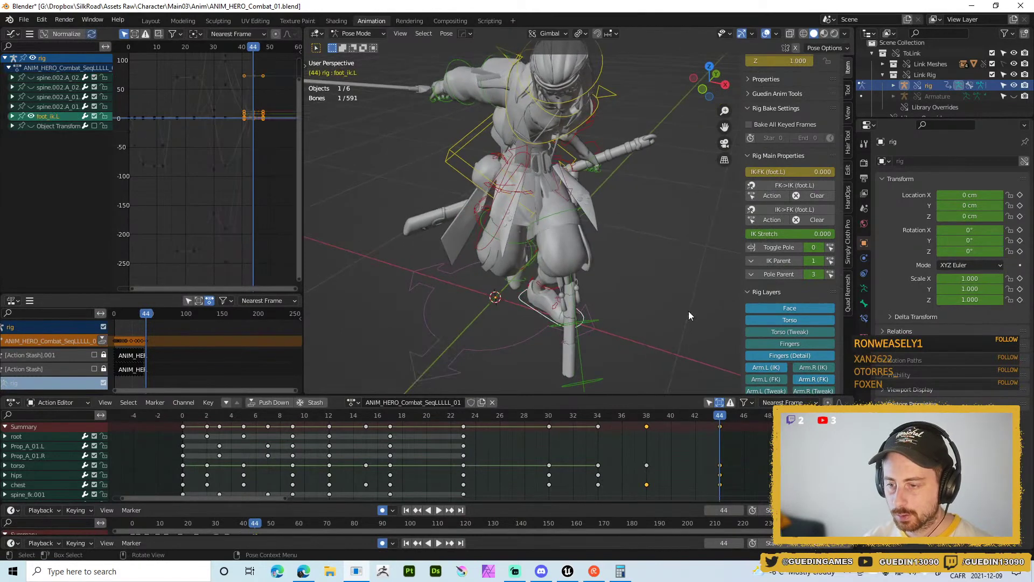
pyautogui.press('r')
pyautogui.press('z')
pyautogui.click(631, 339)
pyautogui.moveTo(631, 338); pyautogui.dragTo(600, 211, button='middle')
pyautogui.scroll(-3, 600, 210)
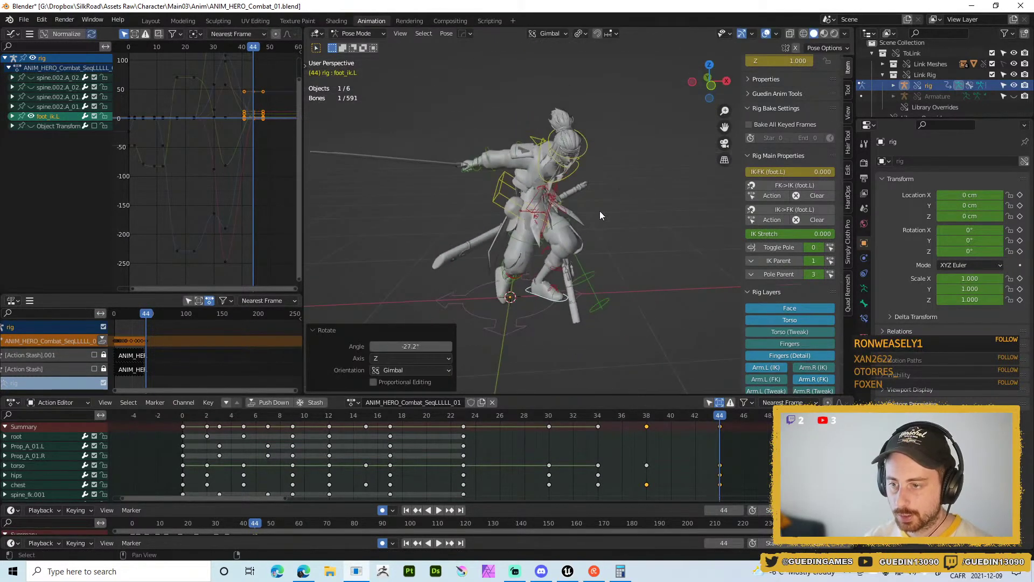
# - Play back the animation, and set the left foot's IK-FK value to 1.000 at frame 44
pyautogui.moveTo(717, 416); pyautogui.dragTo(621, 408)
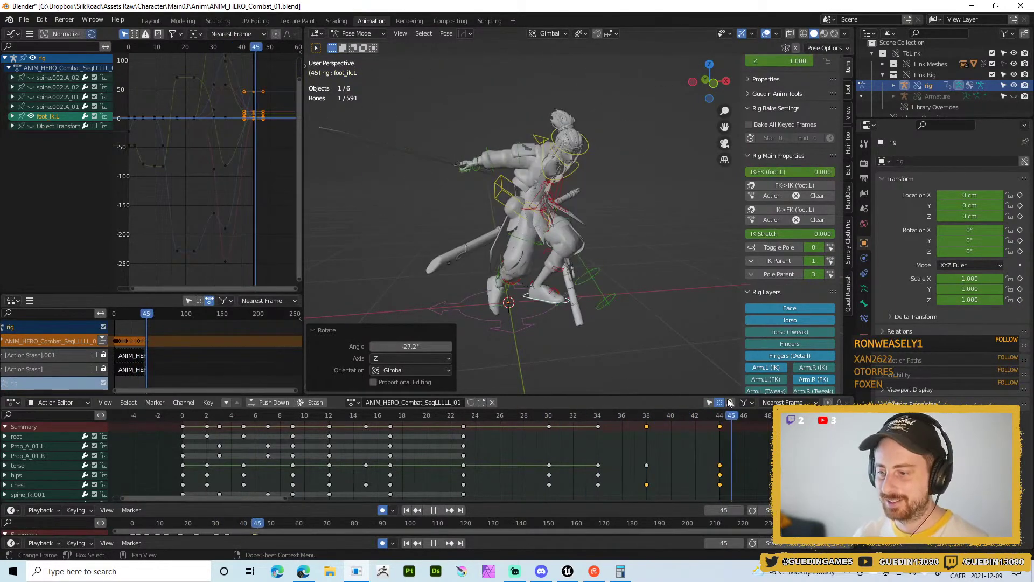
pyautogui.press('space')
pyautogui.scroll(1, 705, 316)
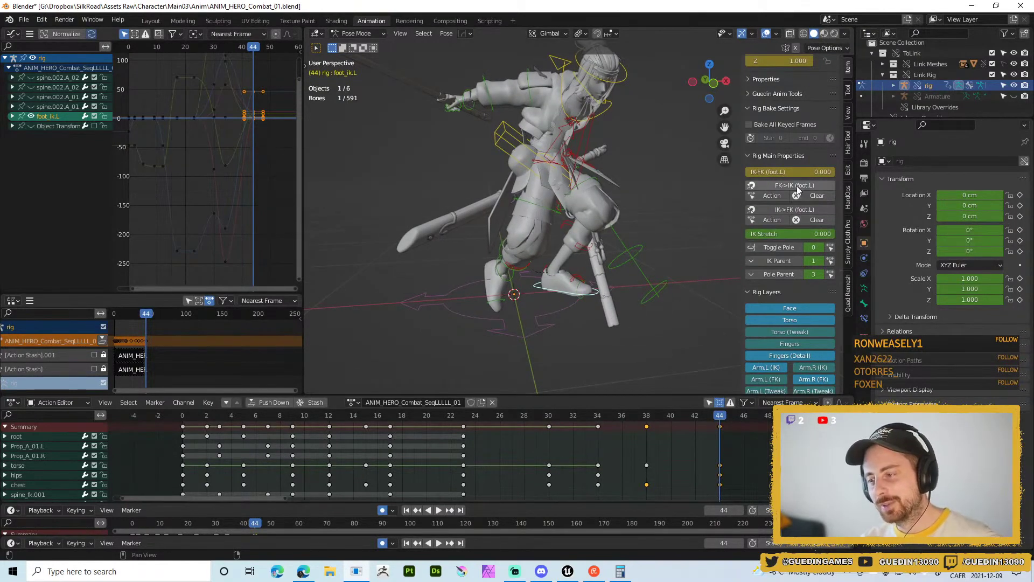
pyautogui.moveTo(780, 174); pyautogui.dragTo(824, 173)
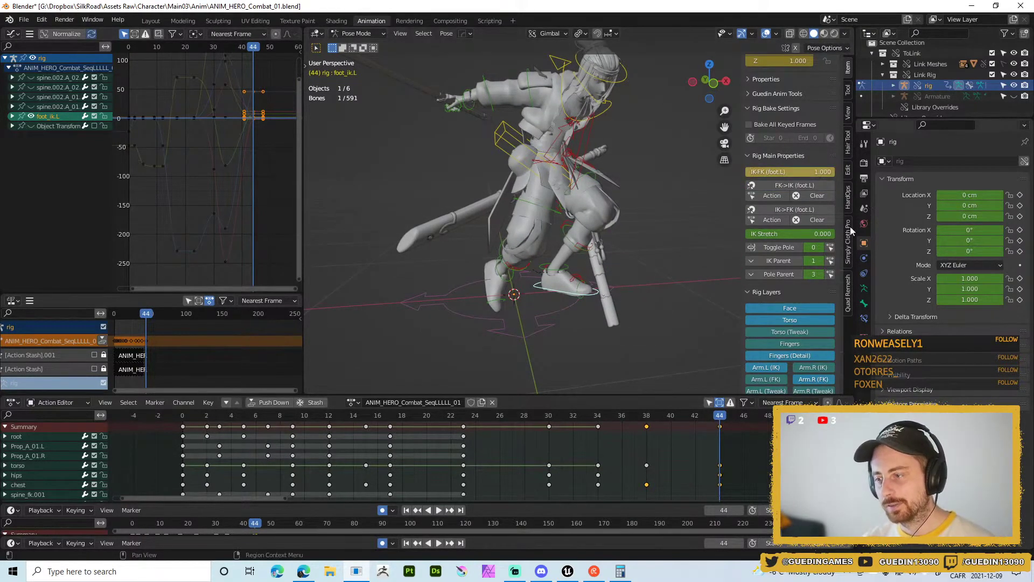
# - Play back the combat animation from several viewing angles to examine the motion leading into the landing pose
pyautogui.press('space')
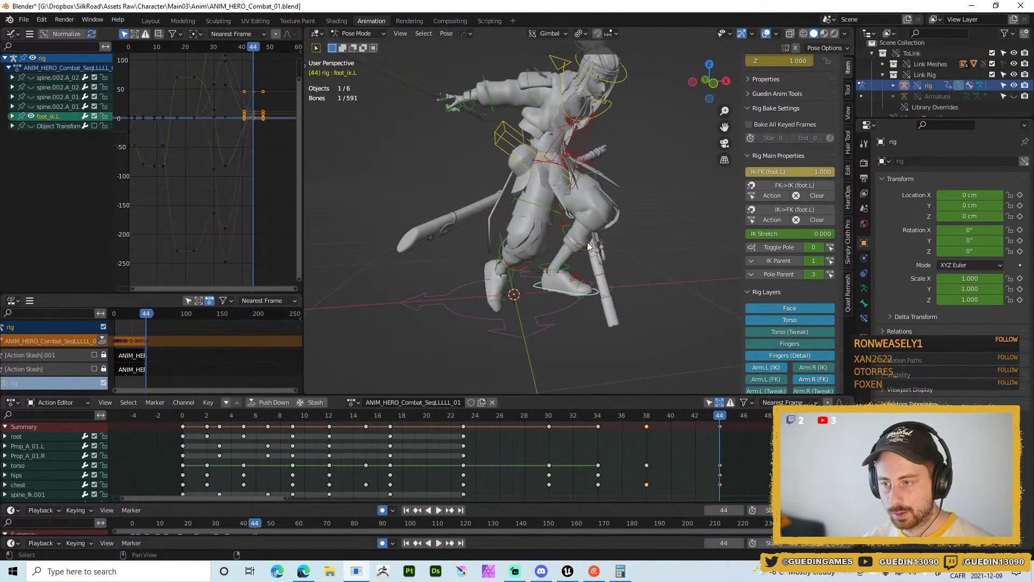
pyautogui.moveTo(625, 180)
pyautogui.mouseDown(button='middle')
pyautogui.moveTo(524, 193)
pyautogui.moveTo(615, 186)
pyautogui.mouseUp(button='middle')
pyautogui.scroll(-3, 616, 177)
pyautogui.press('space')
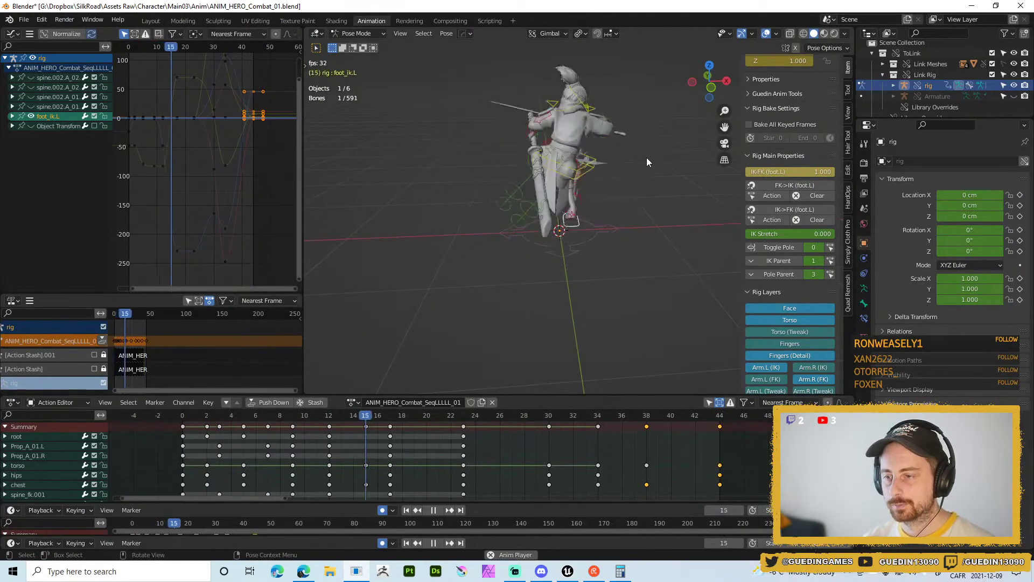
pyautogui.moveTo(647, 162); pyautogui.dragTo(463, 146, button='middle')
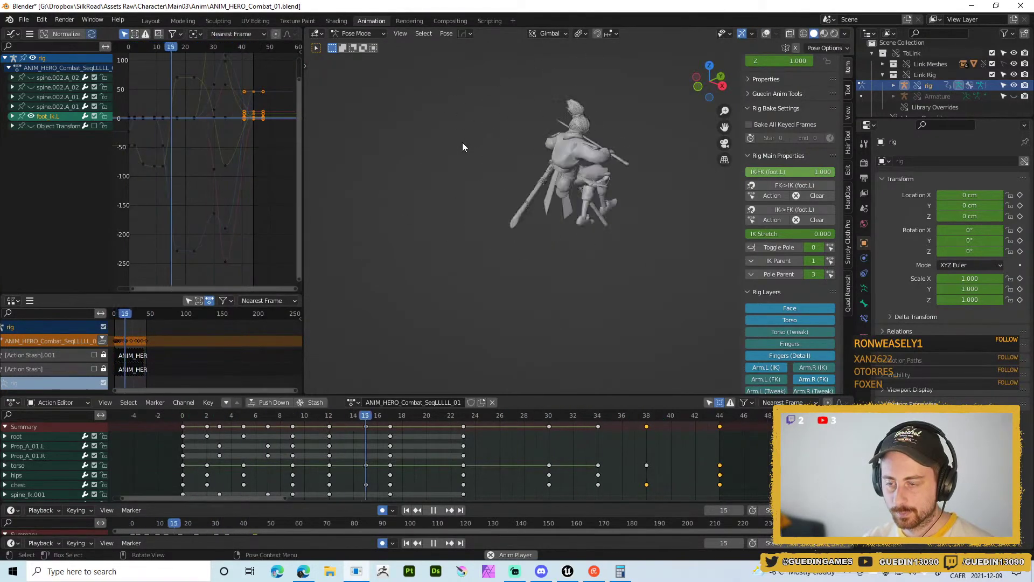
pyautogui.moveTo(489, 155); pyautogui.dragTo(460, 159, button='middle')
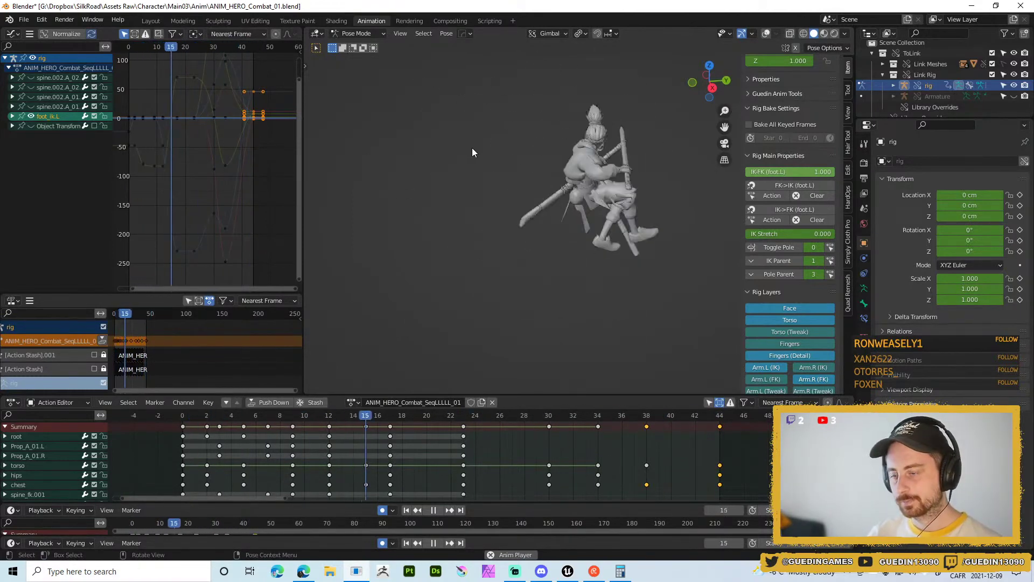
pyautogui.moveTo(472, 153); pyautogui.dragTo(447, 167, button='middle')
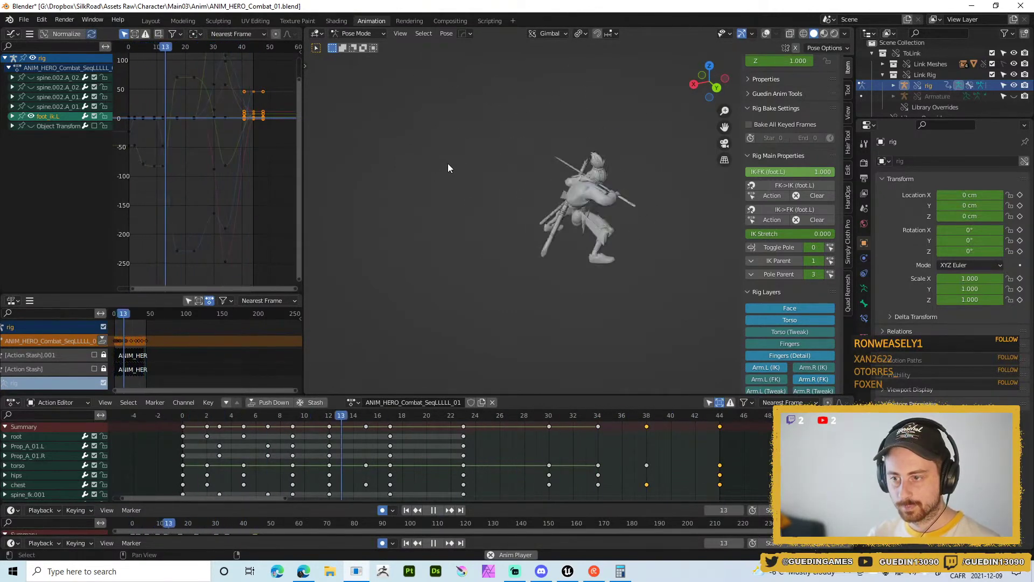
pyautogui.hotkey('shift', 'space')
pyautogui.click(533, 133)
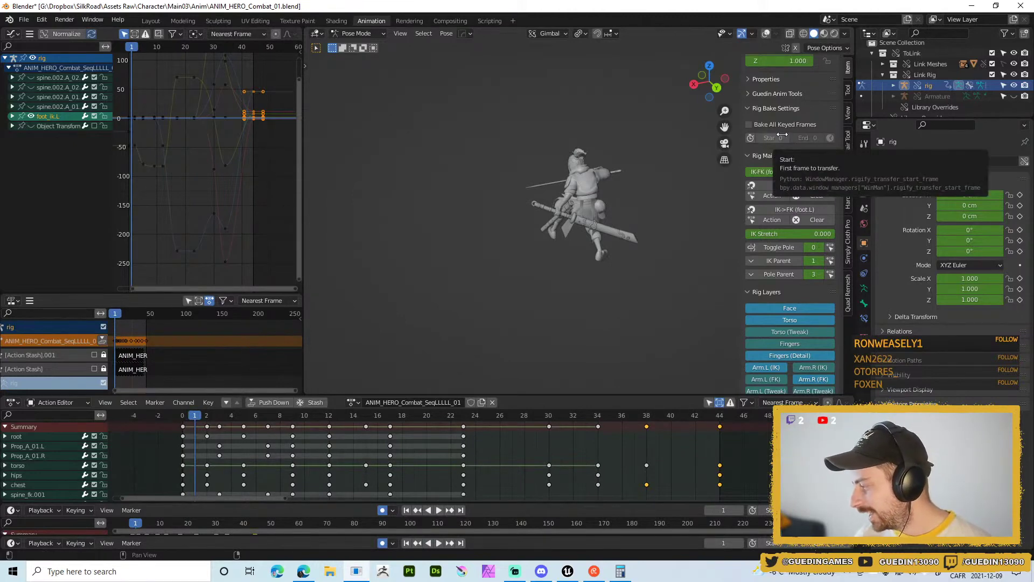
pyautogui.press('space')
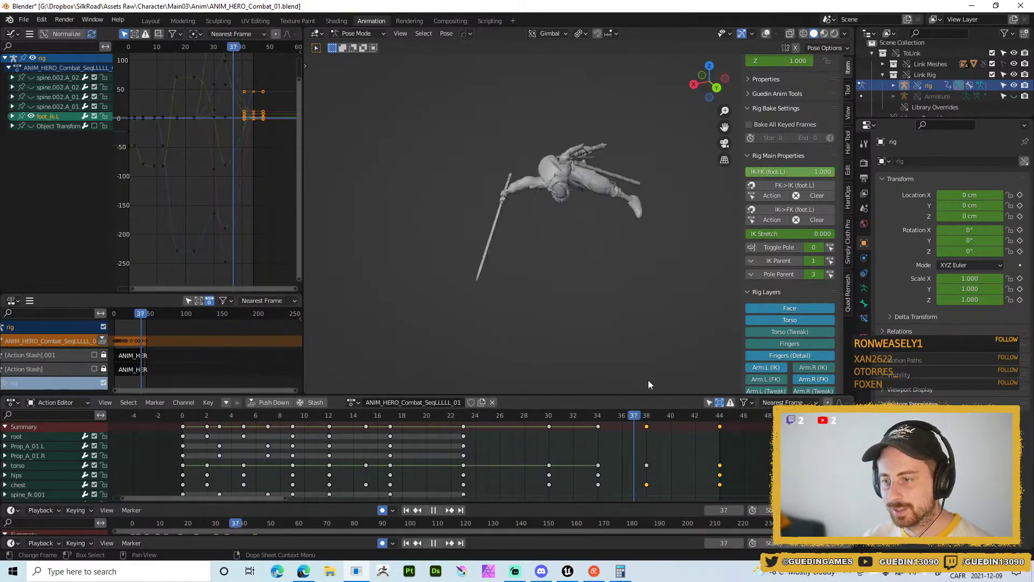
pyautogui.press('space')
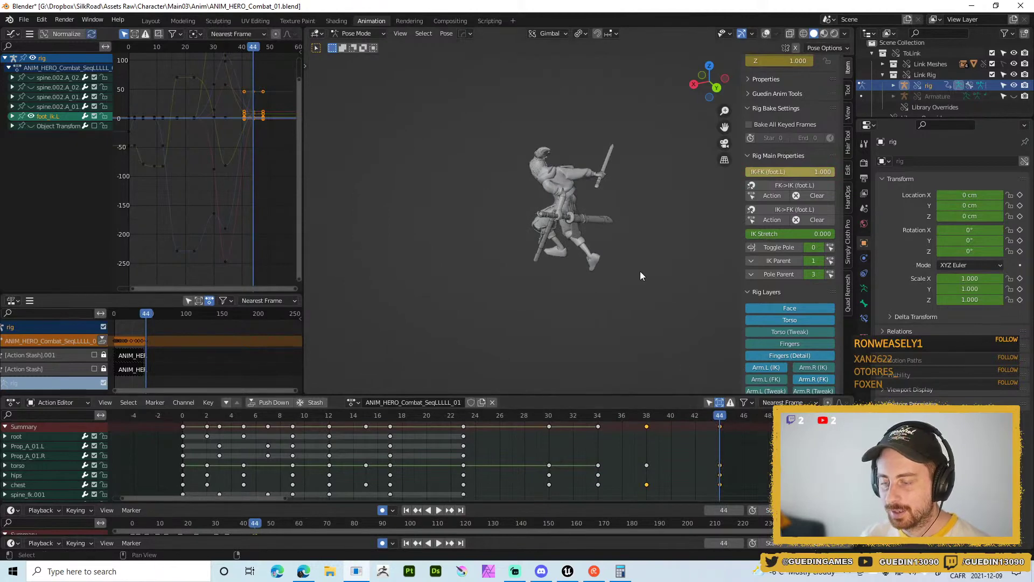
# - Move the keyframes at frame 44 to frame 42, and go to frame 46
pyautogui.scroll(3, 620, 242)
pyautogui.moveTo(604, 211); pyautogui.dragTo(673, 372, button='middle')
pyautogui.moveTo(720, 426); pyautogui.dragTo(685, 426)
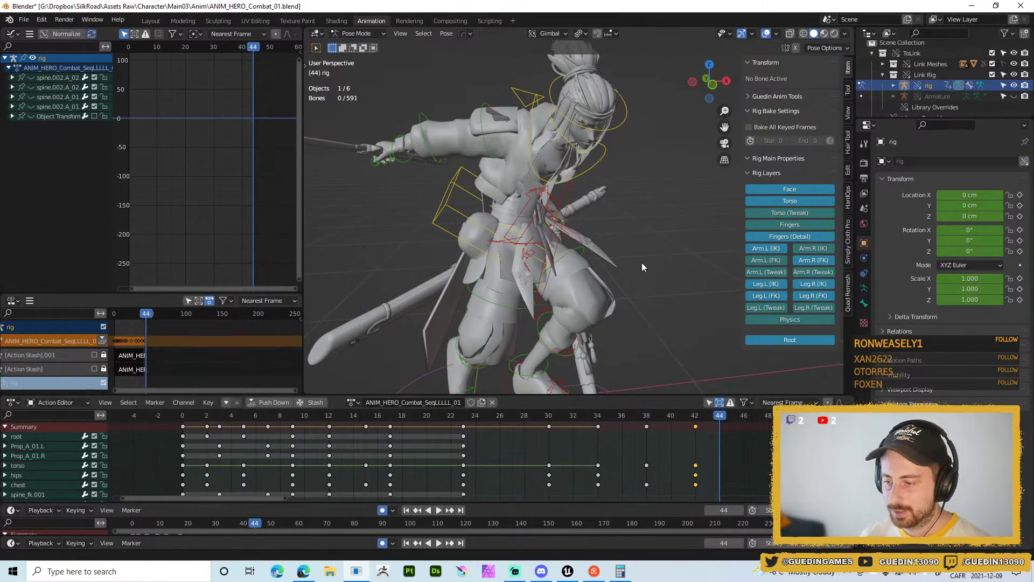
pyautogui.scroll(-4, 643, 263)
pyautogui.moveTo(642, 263); pyautogui.dragTo(700, 313, button='middle')
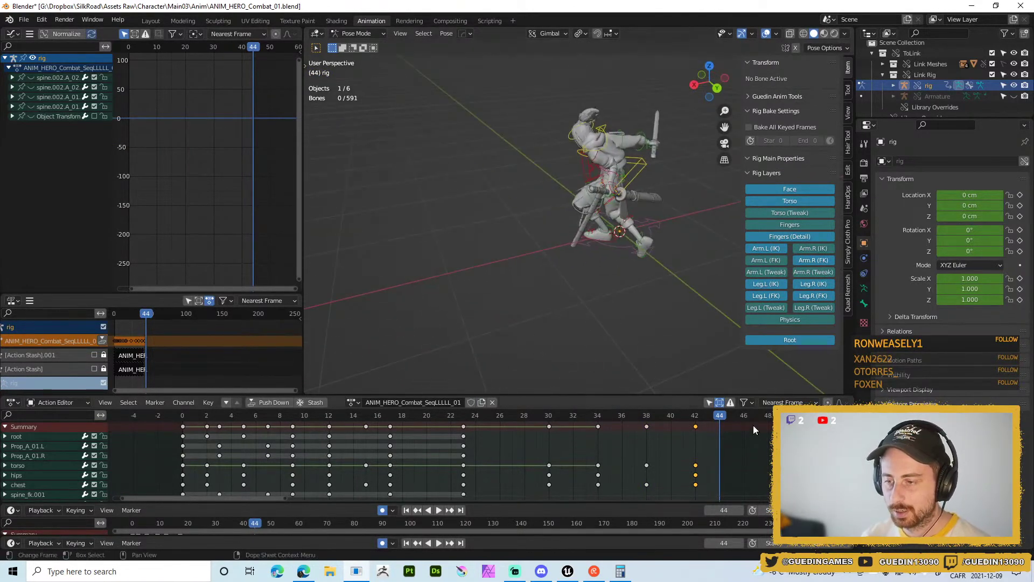
pyautogui.keyDown('ctrl'); pyautogui.scroll(-3, 734, 417); pyautogui.keyUp('ctrl')
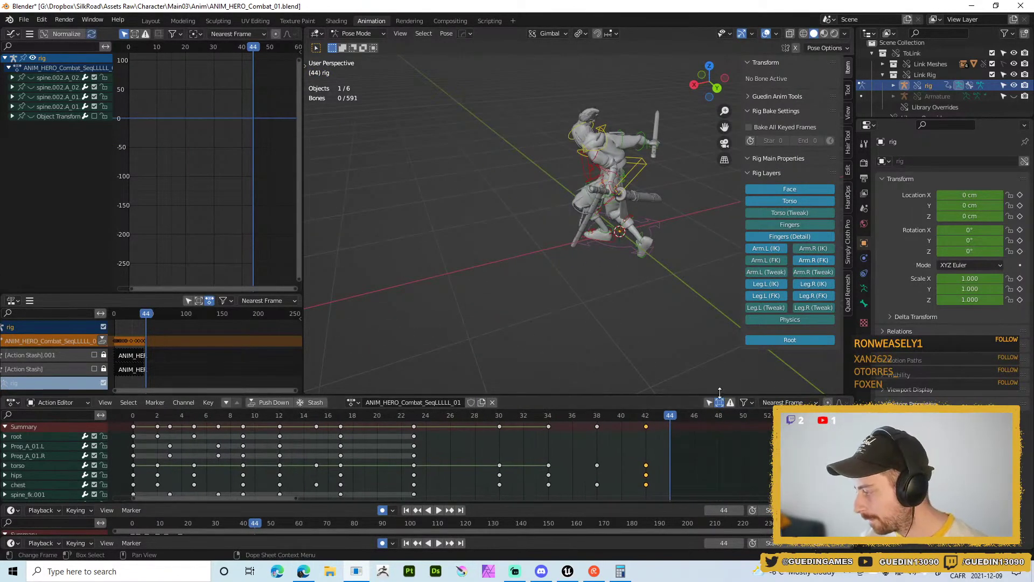
pyautogui.click(696, 415)
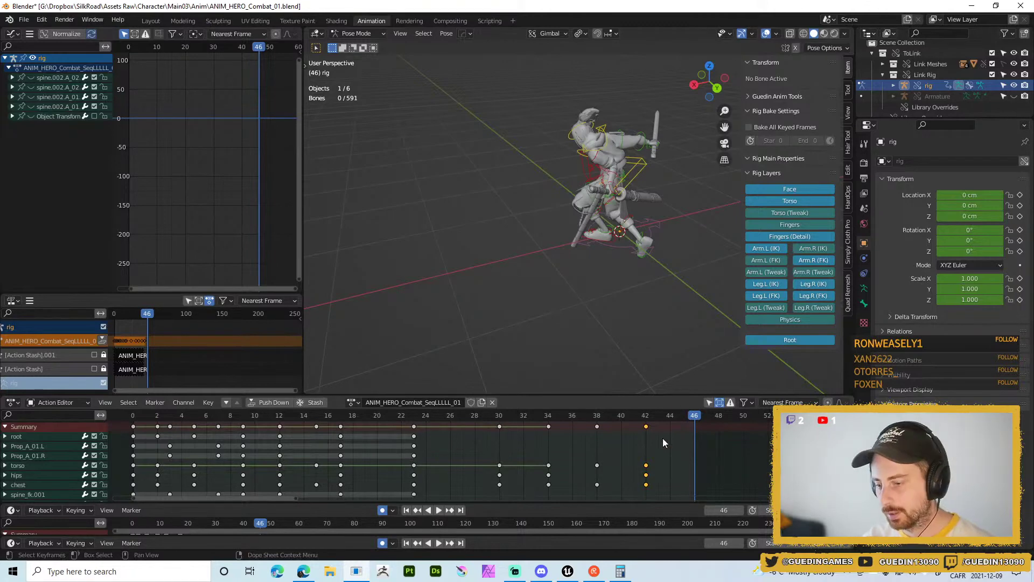
pyautogui.click(633, 171)
pyautogui.moveTo(633, 171); pyautogui.dragTo(700, 269, button='middle')
pyautogui.press('r')
pyautogui.press('r')
pyautogui.rightClick(636, 250)
# - Set the left foot's IK-FK value to 0.000 at frame 46 and keyframe it
pyautogui.scroll(4, 637, 250)
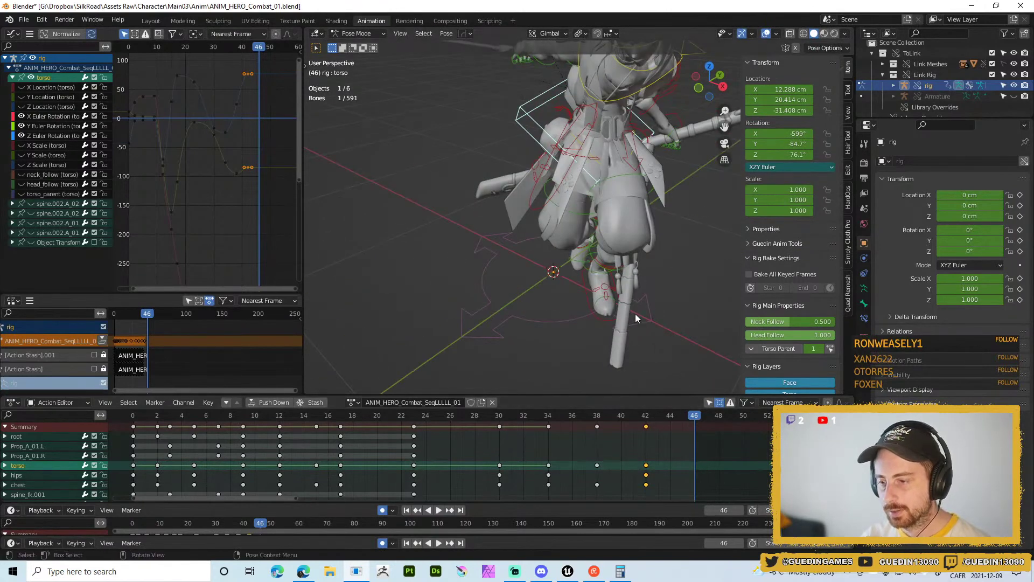
pyautogui.click(606, 317)
pyautogui.moveTo(605, 316); pyautogui.dragTo(673, 197, button='middle')
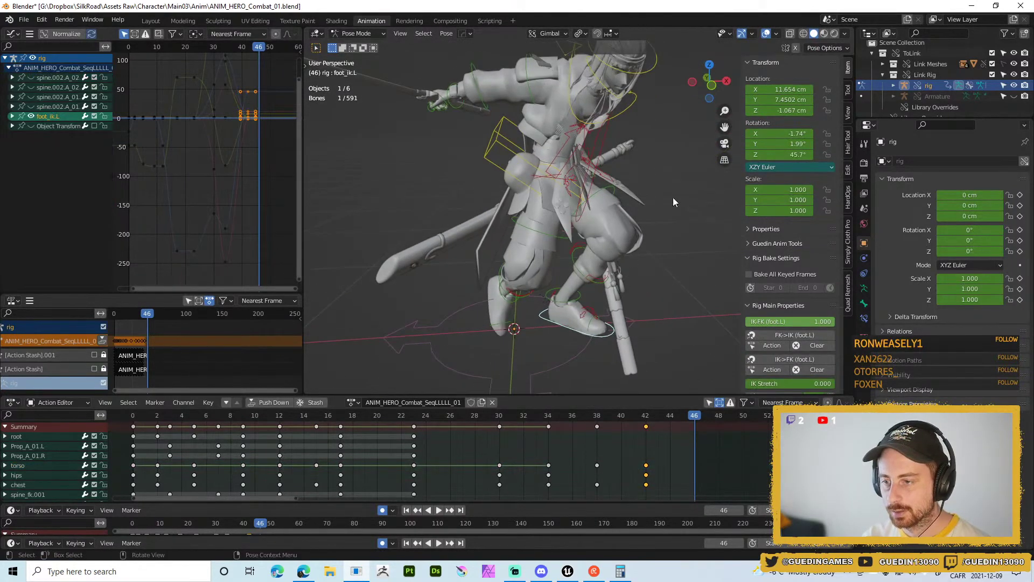
pyautogui.click(776, 322)
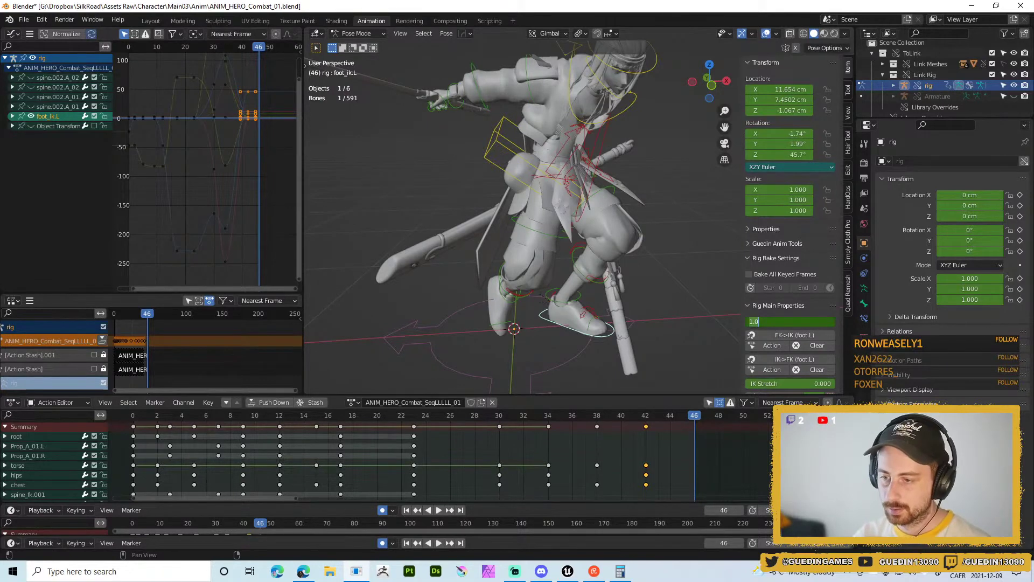
pyautogui.write('00')
pyautogui.press('Return')
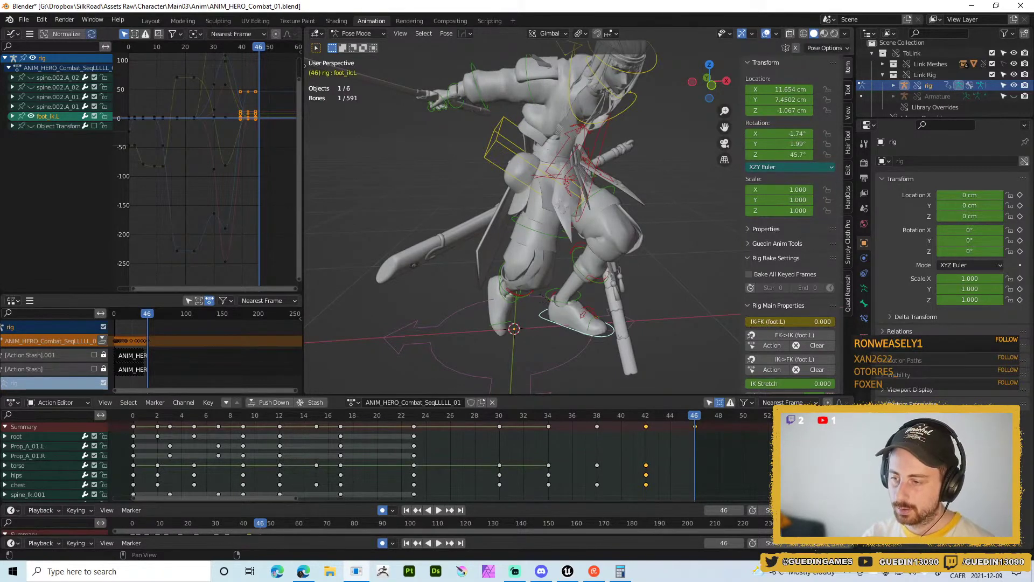
pyautogui.press('i')
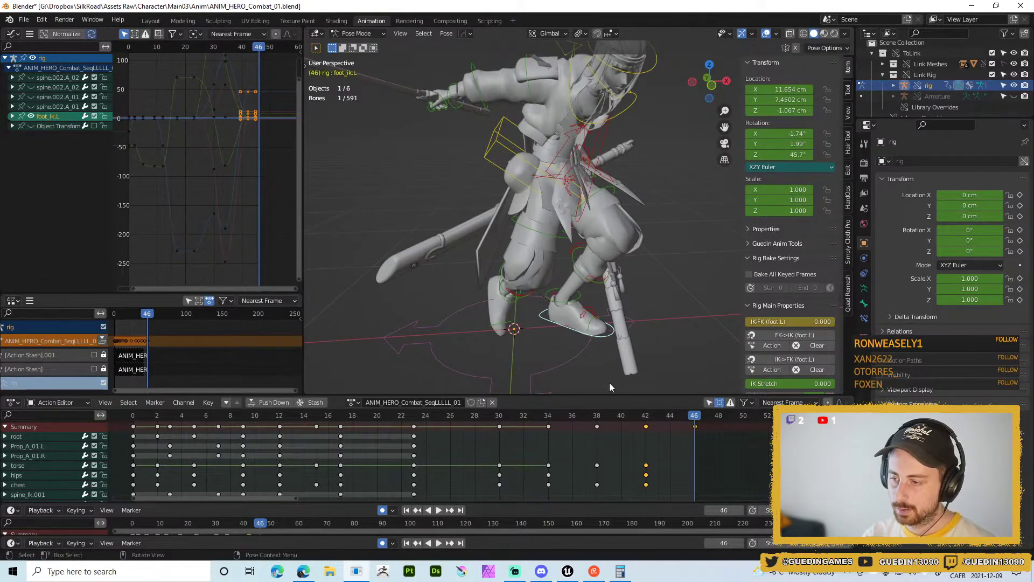
# - Trackball-rotate the torso control by 3.44° and -57.3° at frame 46
pyautogui.click(495, 154)
pyautogui.press('r')
pyautogui.press('r')
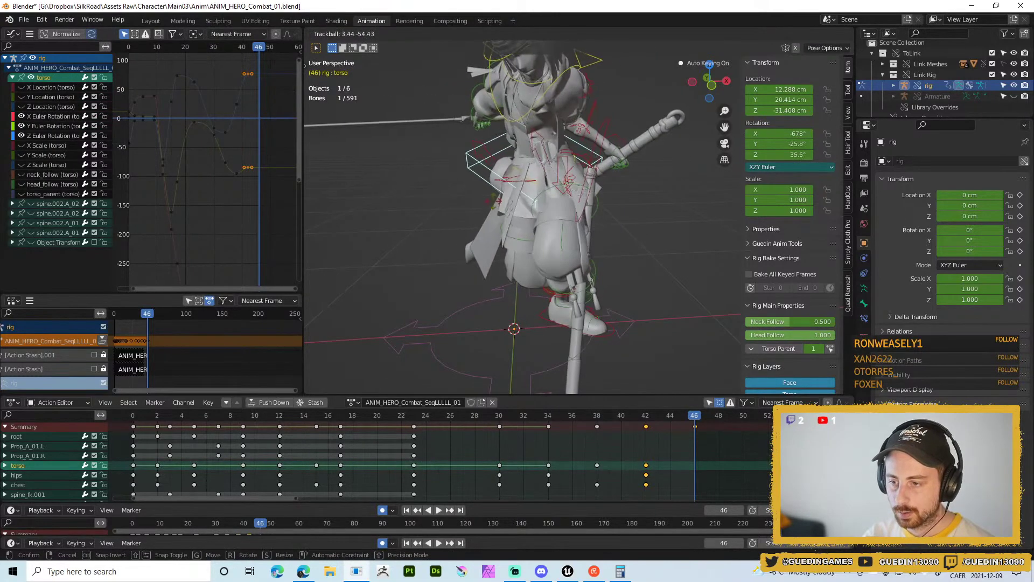
pyautogui.click(480, 216)
pyautogui.moveTo(479, 216); pyautogui.dragTo(342, 260, button='middle')
# - Play back the animation from frame 0 to check the torso turn, and return to frame 46
pyautogui.click(133, 419)
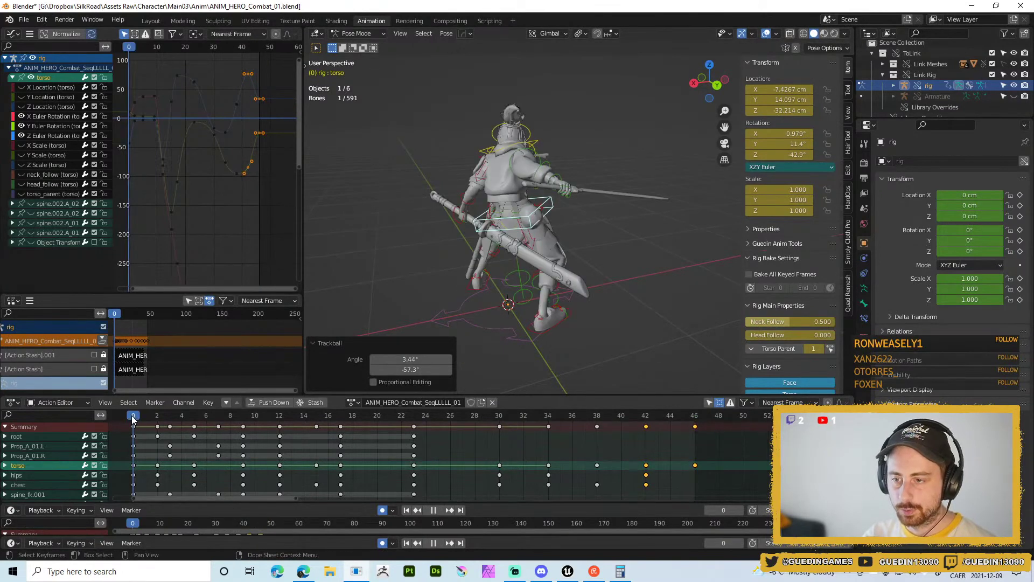
pyautogui.press('space')
pyautogui.click(695, 418)
# - Rotate the left foot IK control about gimbal Z at frame 46 to match the turned torso
pyautogui.moveTo(668, 280); pyautogui.dragTo(579, 331, button='middle')
pyautogui.click(592, 314)
pyautogui.press('r')
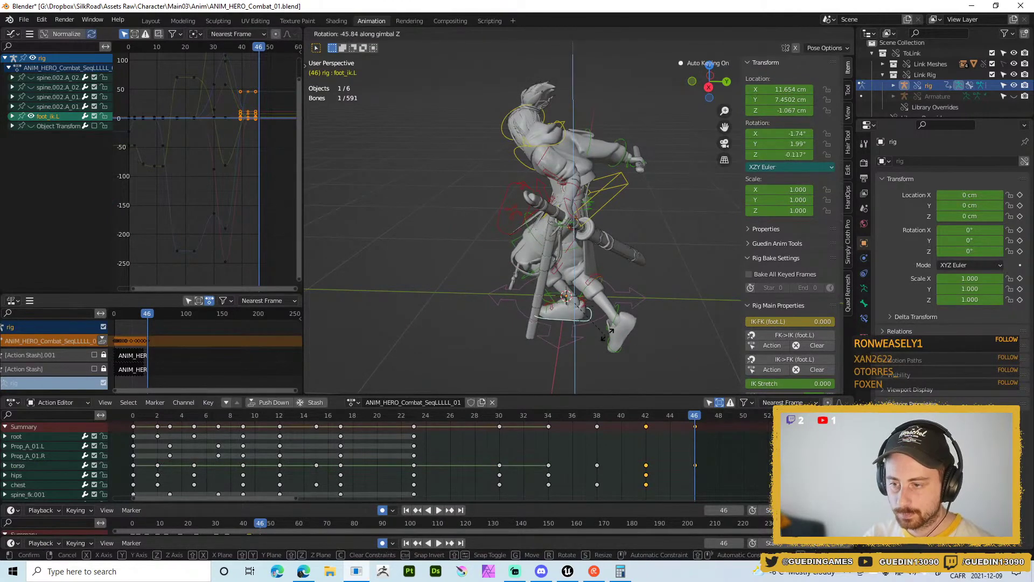
pyautogui.click(536, 301)
pyautogui.moveTo(536, 301); pyautogui.dragTo(670, 206, button='middle')
# - Snap the right foot's IK control to its FK pose at frame 46 and set its IK-FK value to 0.000
pyautogui.moveTo(591, 338); pyautogui.dragTo(547, 287, button='middle')
pyautogui.click(620, 318)
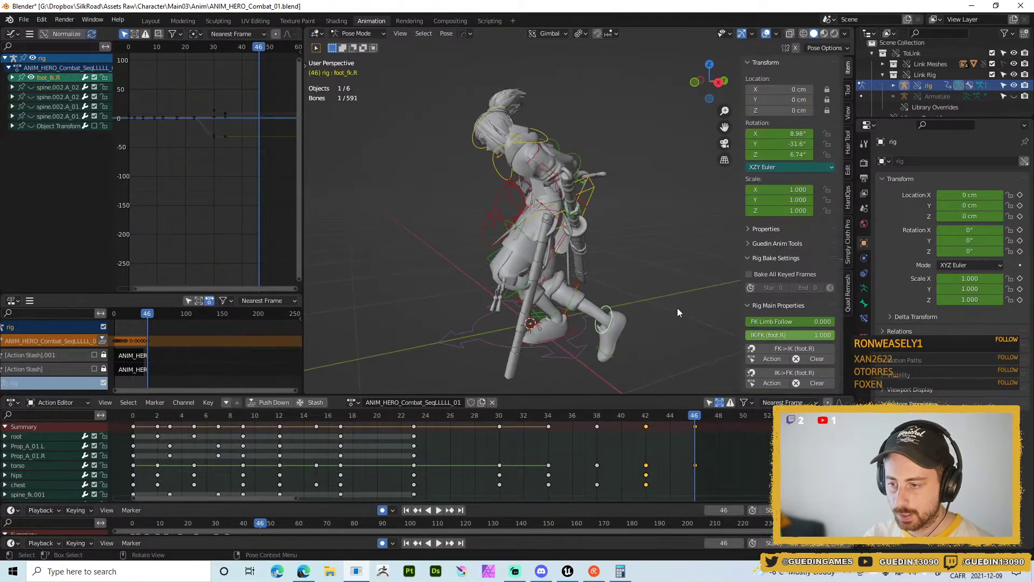
pyautogui.moveTo(678, 308)
pyautogui.mouseDown(button='middle')
pyautogui.moveTo(672, 171)
pyautogui.moveTo(619, 258)
pyautogui.moveTo(682, 313)
pyautogui.mouseUp(button='middle')
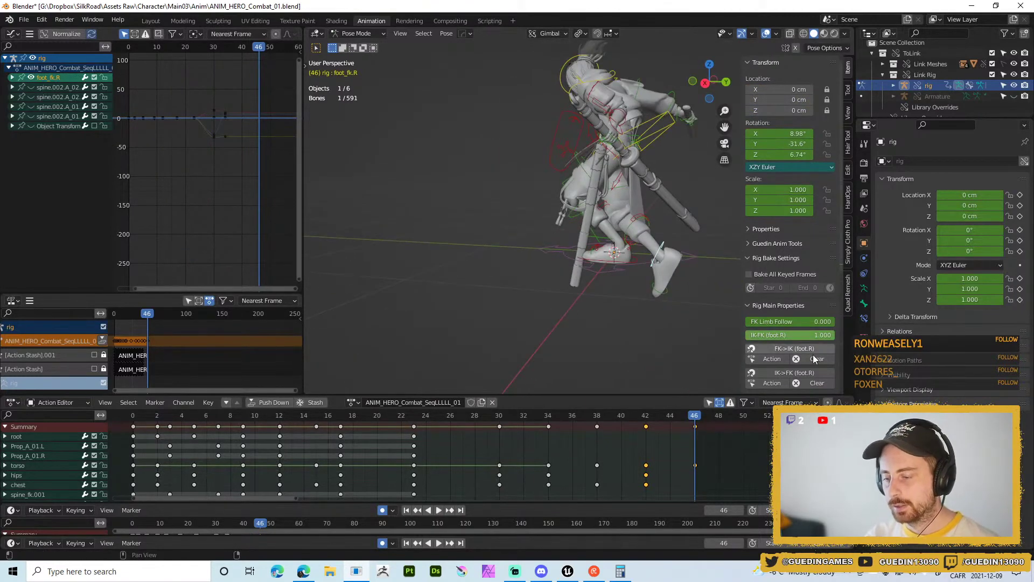
pyautogui.scroll(-3, 776, 302)
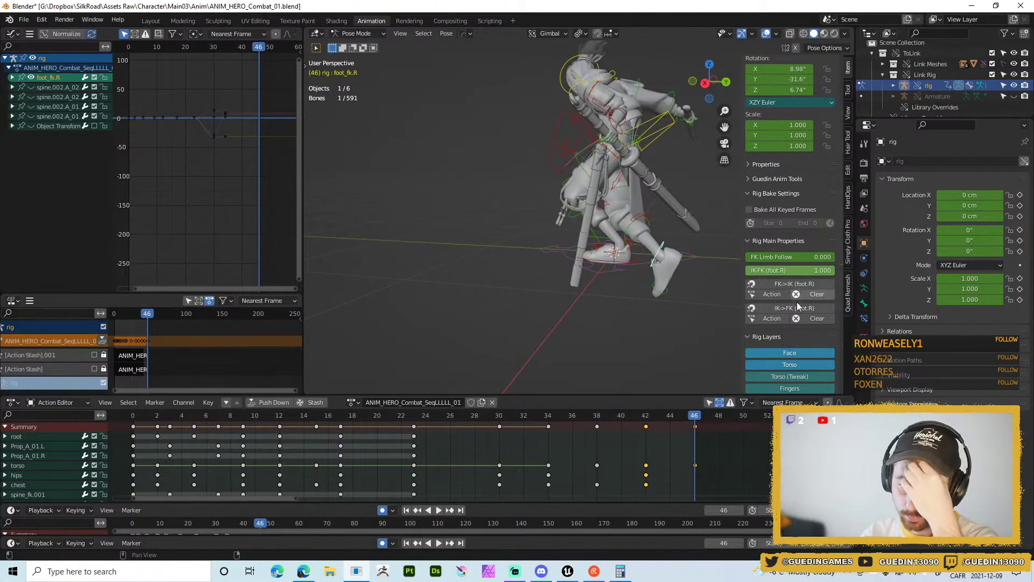
pyautogui.click(792, 308)
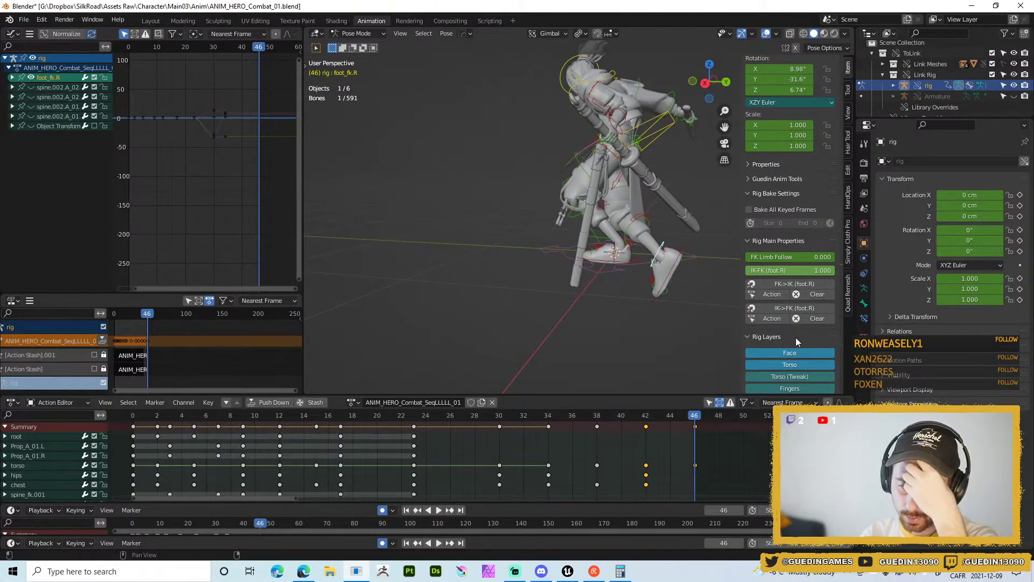
pyautogui.scroll(-4, 796, 337)
pyautogui.scroll(3, 776, 302)
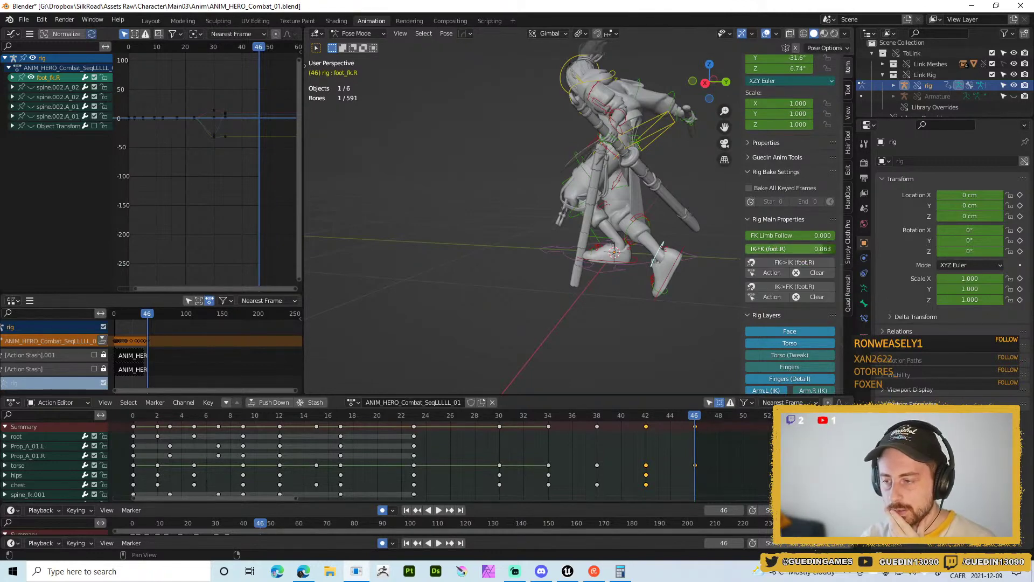
pyautogui.moveTo(769, 248); pyautogui.dragTo(729, 255)
# - Rotate the right foot IK control in side view at frame 46 until the sole lies flat on the ground, finishing with -2.52°
pyautogui.click(693, 250)
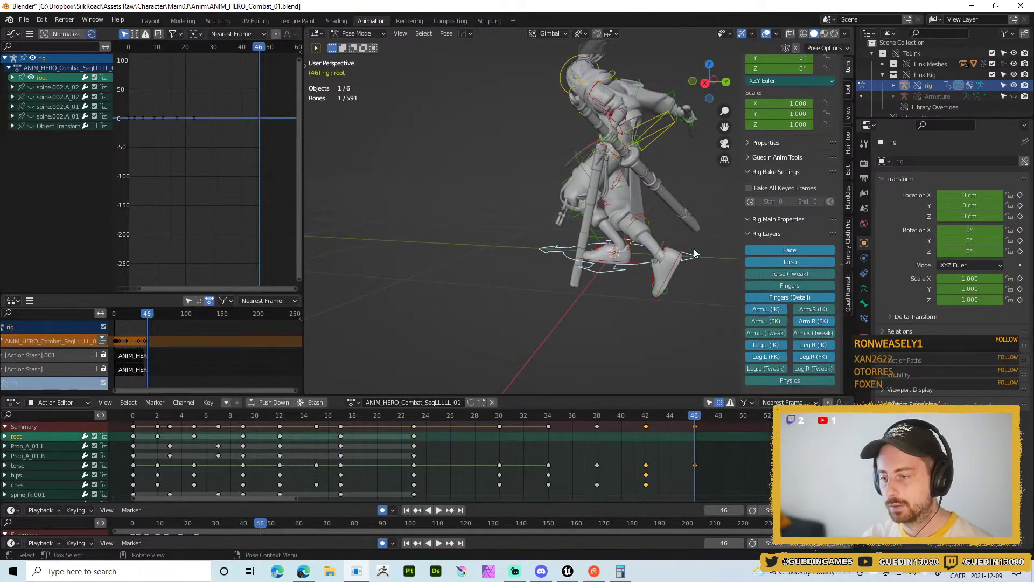
pyautogui.click(685, 253)
pyautogui.moveTo(685, 254); pyautogui.dragTo(660, 278, button='middle')
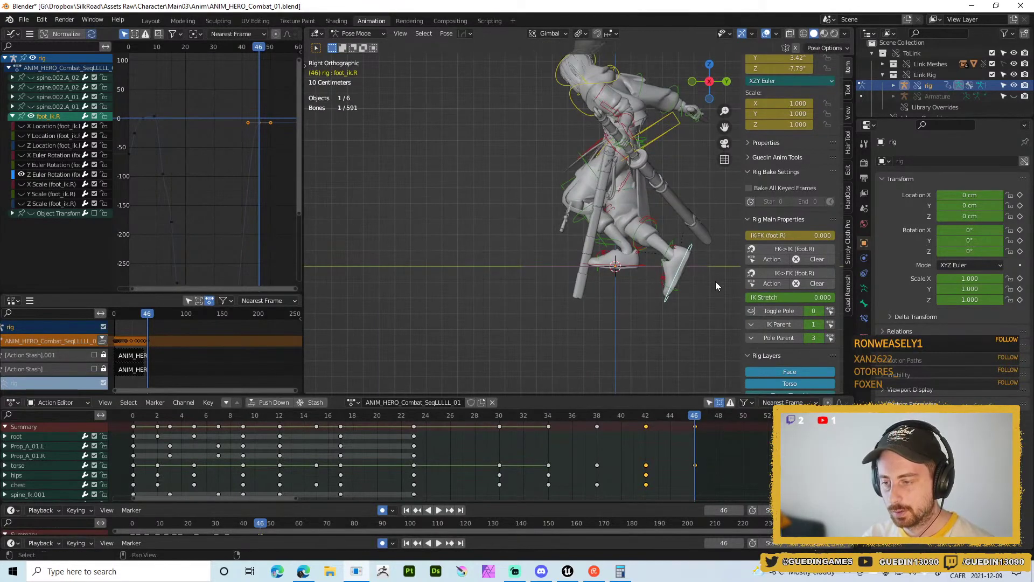
pyautogui.press('r')
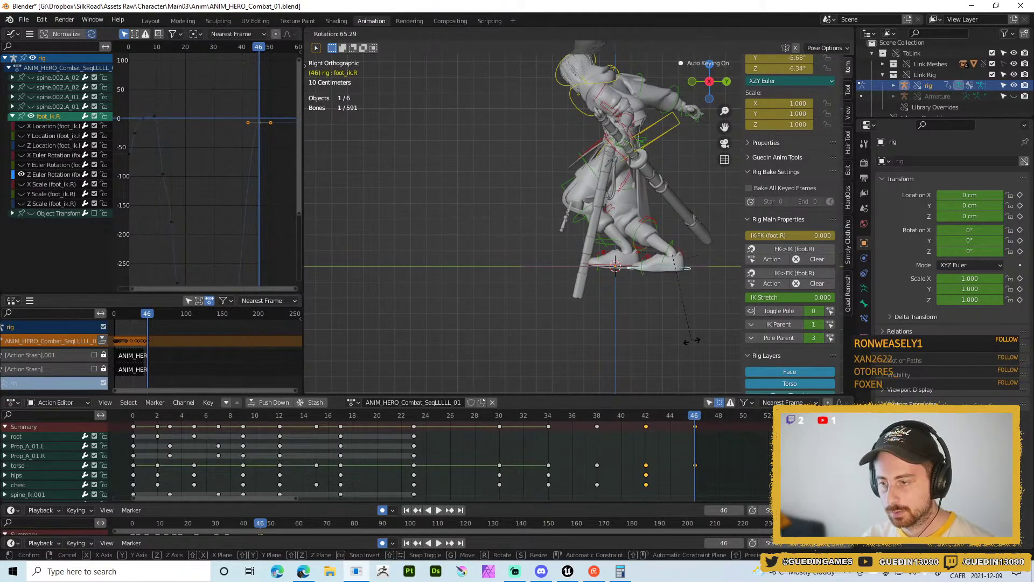
pyautogui.click(691, 340)
pyautogui.press('r')
pyautogui.click(691, 344)
pyautogui.press('r')
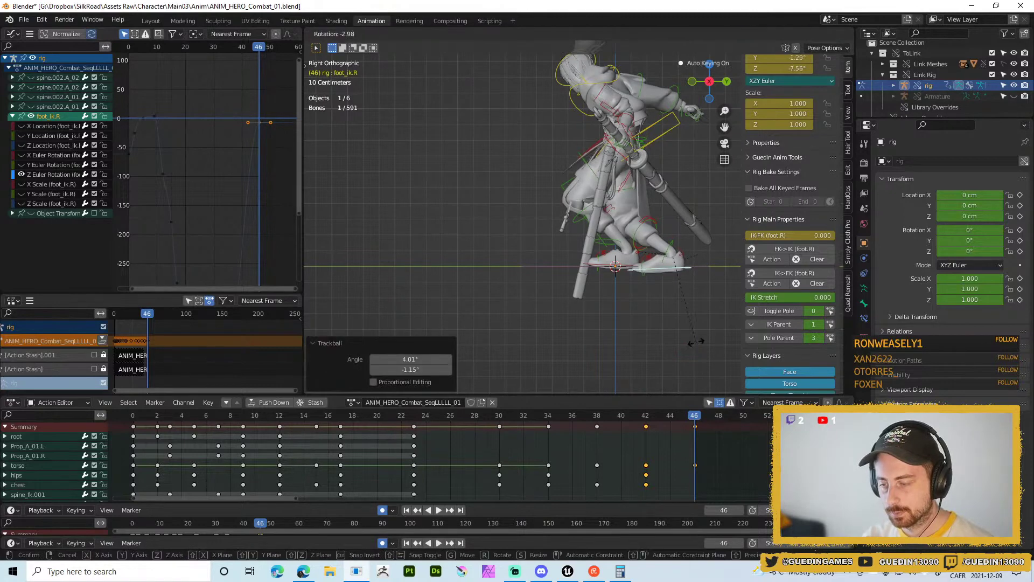
pyautogui.click(673, 362)
# - Fine-tune the right foot IK control from the back view, rotating it -0.133° and trackball-rotating it by 1.74° and 0.267°
pyautogui.keyDown('alt'); pyautogui.moveTo(634, 309); pyautogui.dragTo(512, 316, button='middle'); pyautogui.keyUp('alt')
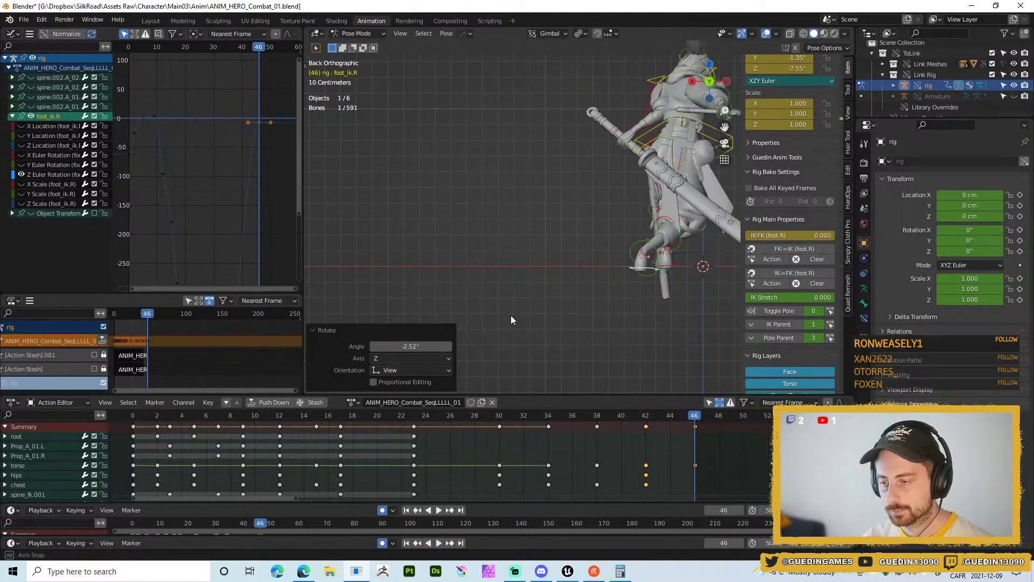
pyautogui.press('r')
pyautogui.click(648, 316)
pyautogui.press('r')
pyautogui.press('r')
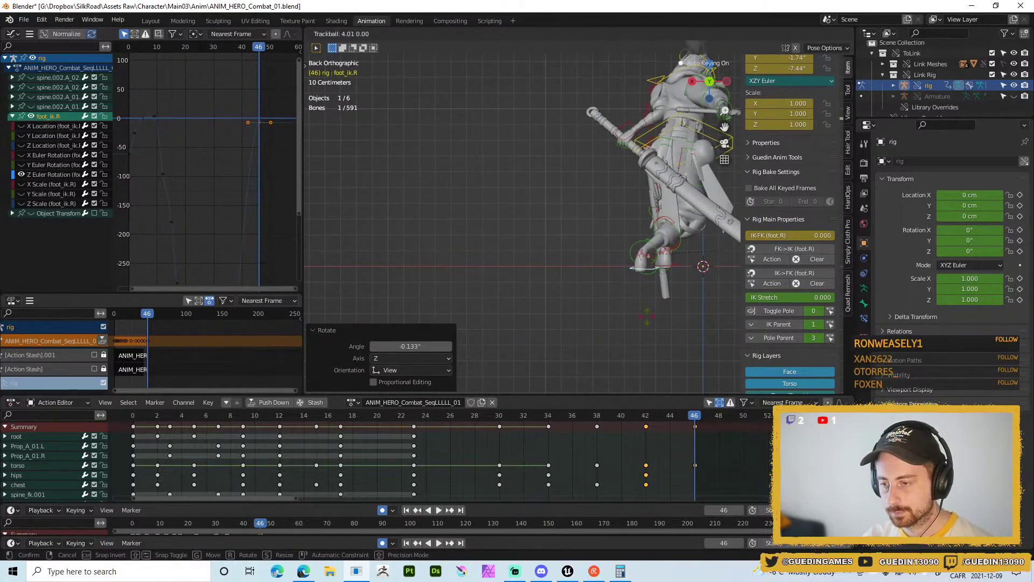
pyautogui.click(655, 331)
# - Move the right foot IK control across the ground to the other side of the root at frame 46
pyautogui.keyDown('alt'); pyautogui.moveTo(656, 330); pyautogui.dragTo(558, 52, button='middle'); pyautogui.keyUp('alt')
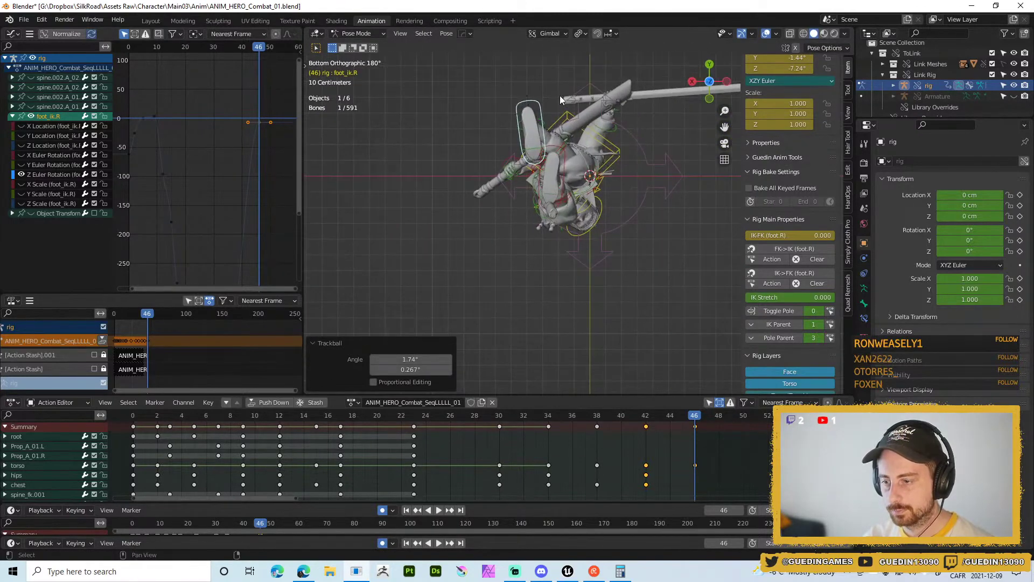
pyautogui.press('g')
pyautogui.click(646, 248)
pyautogui.moveTo(646, 248); pyautogui.dragTo(562, 44, button='middle')
pyautogui.hotkey('ctrl', 'z')
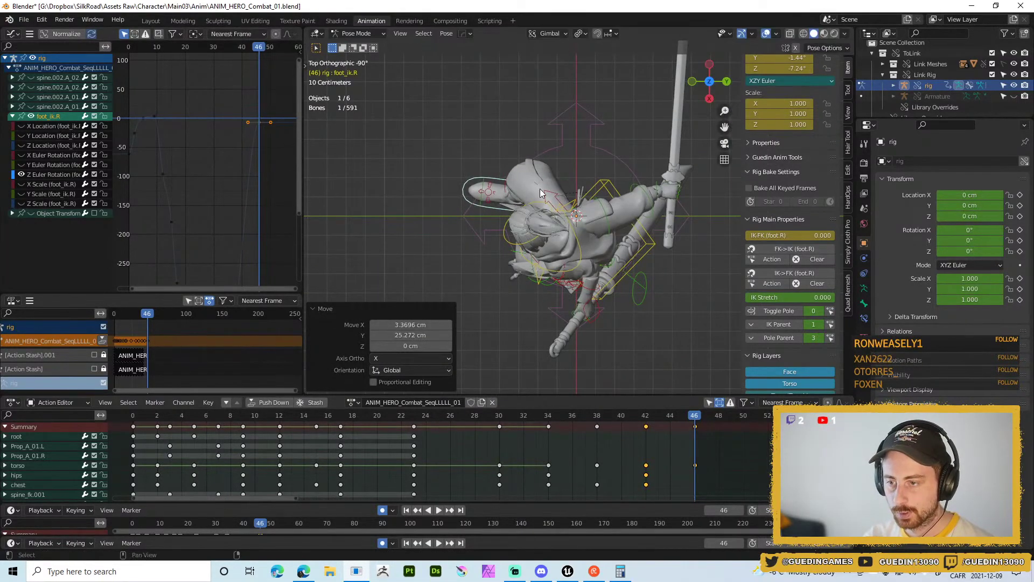
# - Move the left foot IK control along the Y axis at frame 46 to balance the stance
pyautogui.click(547, 190)
pyautogui.moveTo(560, 188); pyautogui.dragTo(618, 172, button='middle')
pyautogui.press('g')
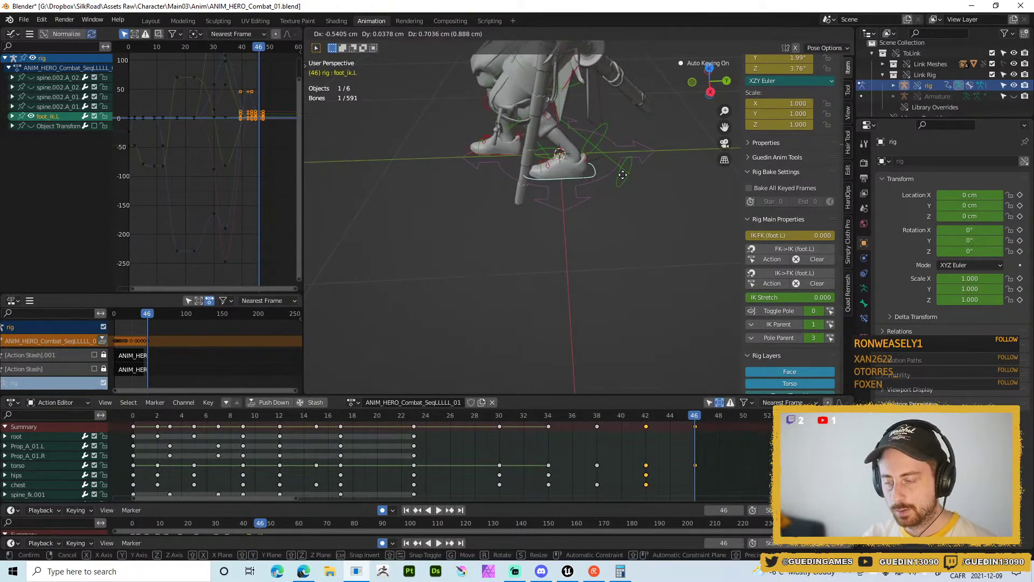
pyautogui.press('y')
pyautogui.click(702, 163)
# - Clear the rotation of the neck control at frame 46
pyautogui.moveTo(702, 162); pyautogui.dragTo(531, 147, button='middle')
pyautogui.click(576, 164)
pyautogui.click(550, 119)
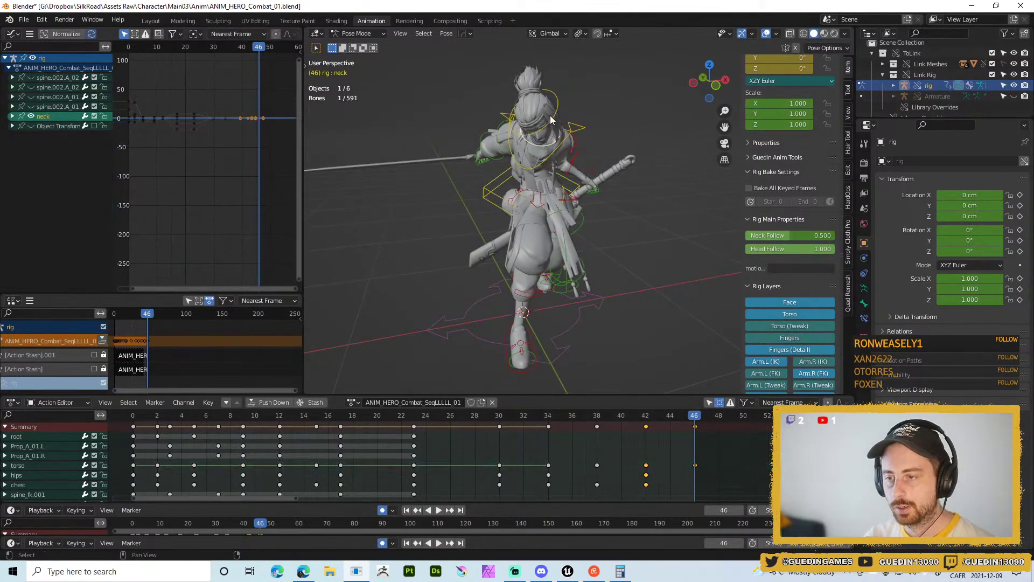
pyautogui.hotkey('alt', 'r')
# - Rotate the left upper arm IK control at frame 46, finishing with a trackball rotation of 6.88° and -14.9°
pyautogui.moveTo(566, 104); pyautogui.dragTo(603, 146, button='middle')
pyautogui.click(599, 150)
pyautogui.press('r')
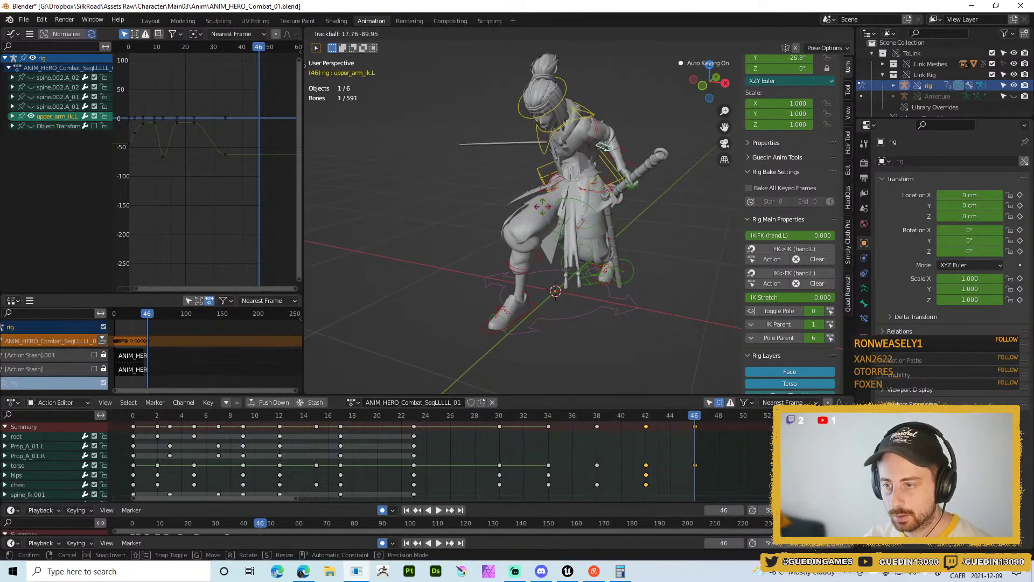
pyautogui.click(542, 205)
pyautogui.press('r')
pyautogui.press('r')
pyautogui.click(571, 162)
# - Check the transition from frame 42 to 46 and keyframe the left upper arm control at frame 46
pyautogui.moveTo(571, 161); pyautogui.dragTo(561, 202, button='middle')
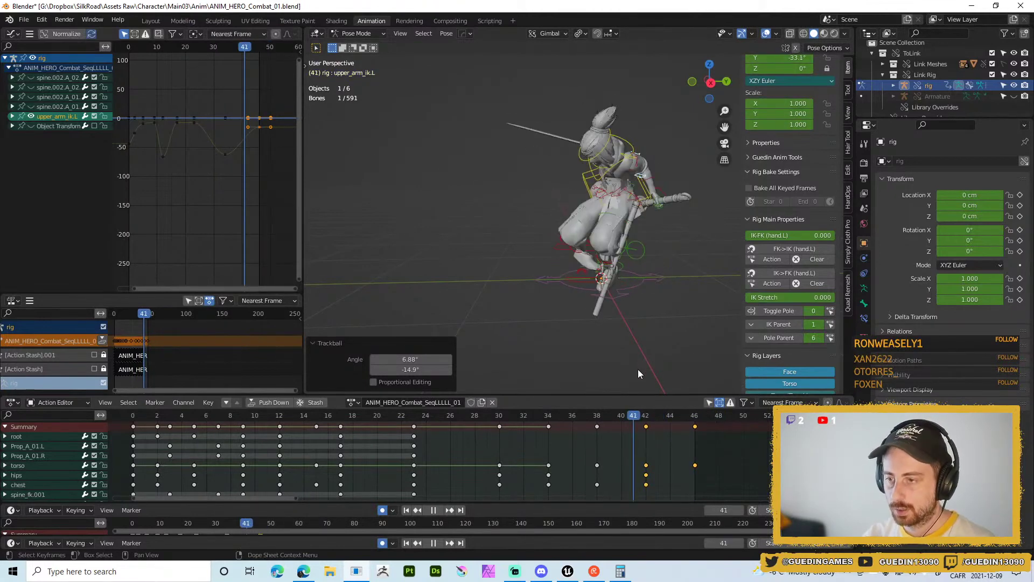
pyautogui.press('space')
pyautogui.moveTo(650, 365); pyautogui.dragTo(618, 265, button='middle')
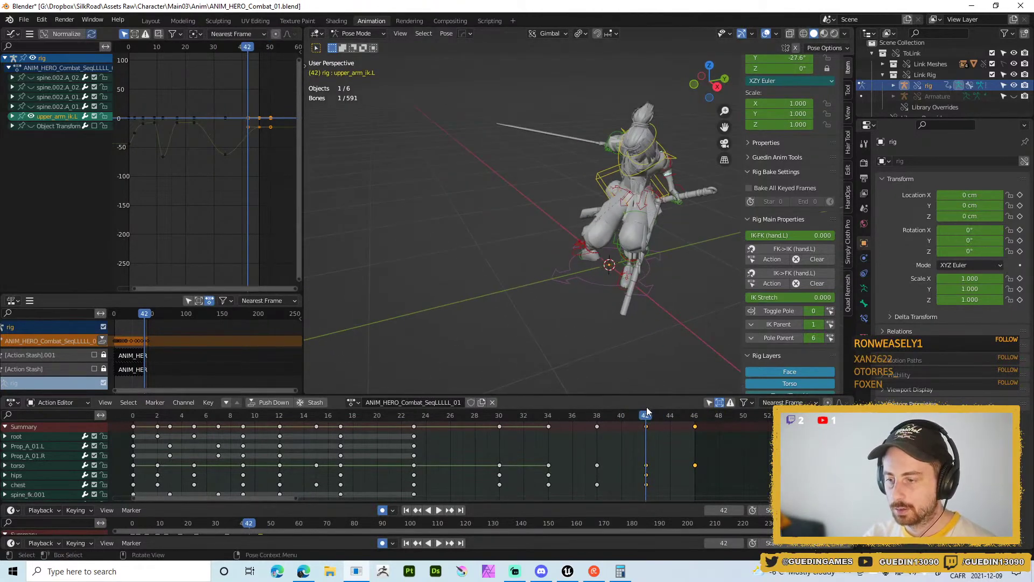
pyautogui.moveTo(647, 415); pyautogui.dragTo(698, 413)
pyautogui.moveTo(598, 254); pyautogui.dragTo(647, 384, button='middle')
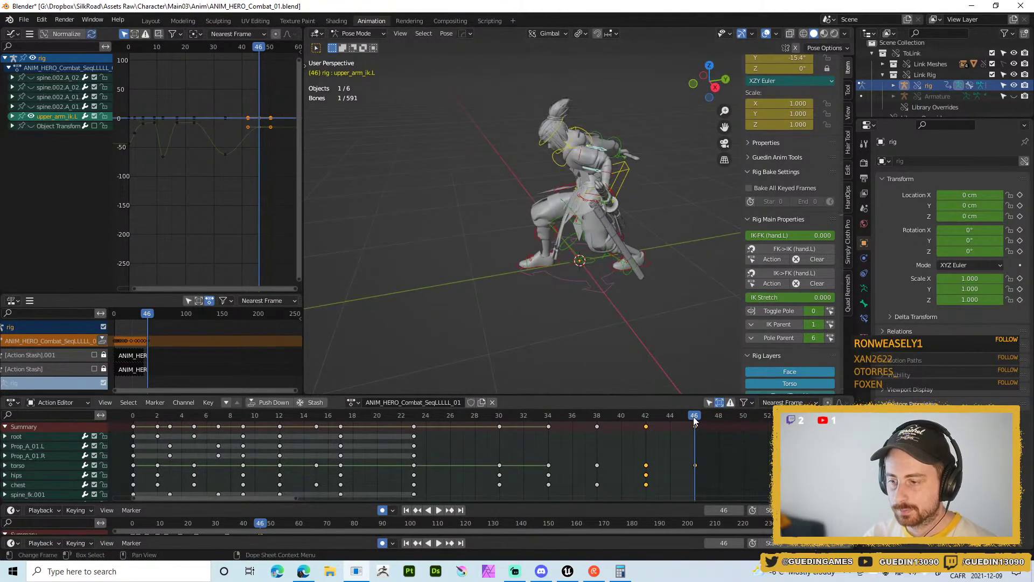
pyautogui.press('i')
pyautogui.moveTo(694, 417)
pyautogui.mouseDown()
pyautogui.moveTo(647, 416)
pyautogui.moveTo(692, 410)
pyautogui.mouseUp()
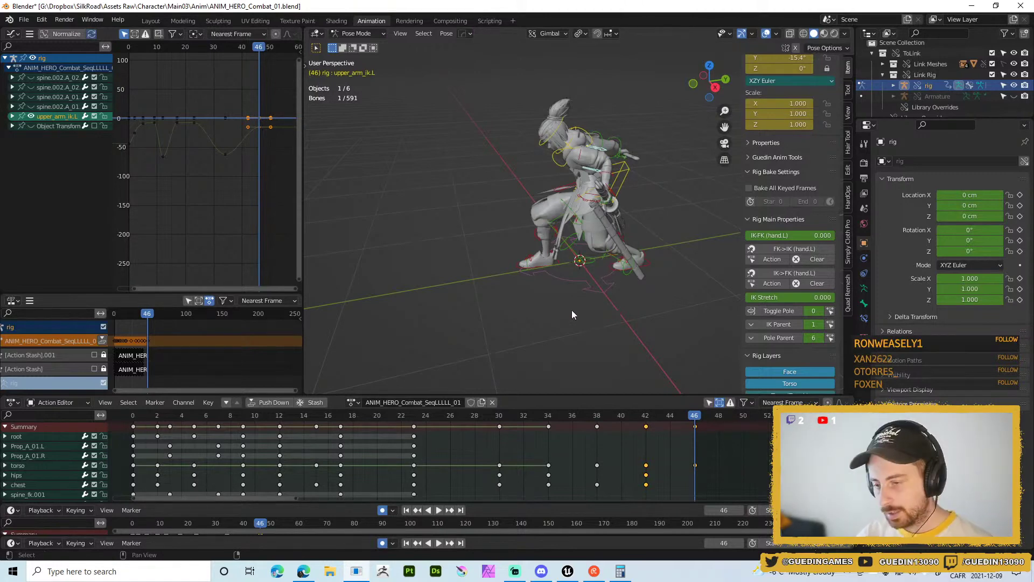
# - Relax the torso control's pose toward the breakdown with factor 0.697 at frame 42 and preview the motion
pyautogui.moveTo(573, 314); pyautogui.dragTo(560, 272, button='middle')
pyautogui.click(644, 417)
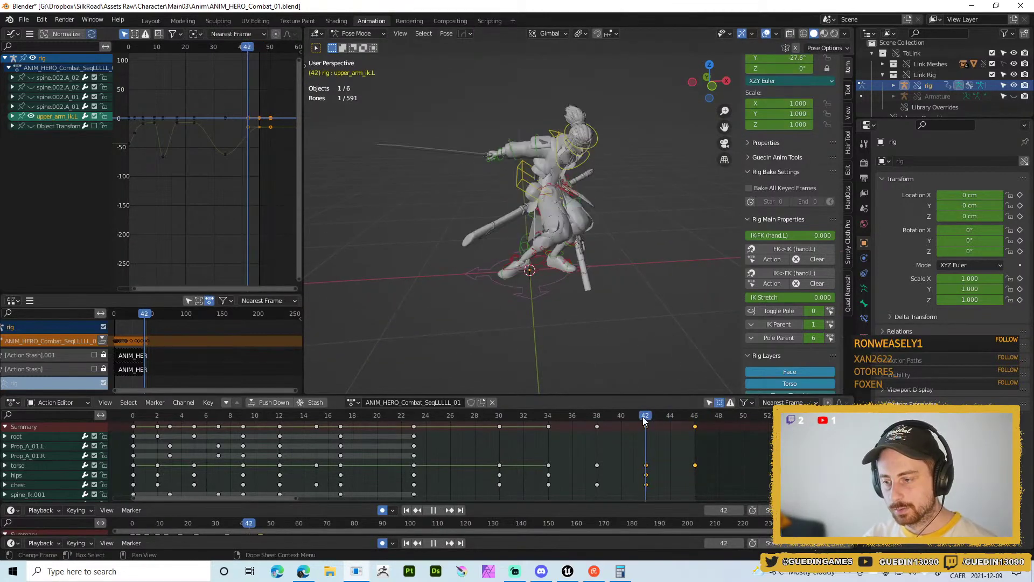
pyautogui.press('space')
pyautogui.click(566, 267)
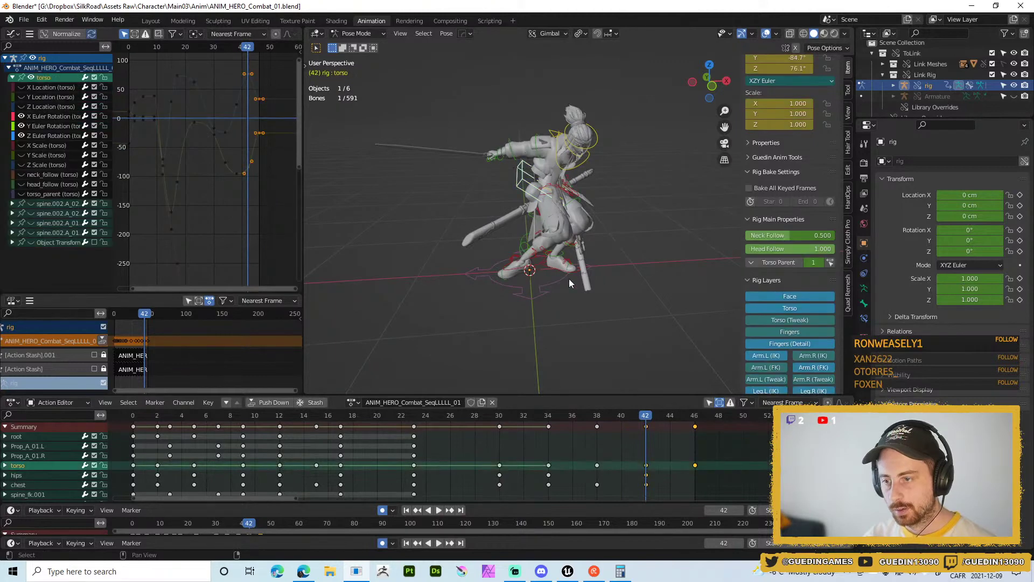
pyautogui.hotkey('alt', 'e')
pyautogui.click(632, 416)
pyautogui.press('space')
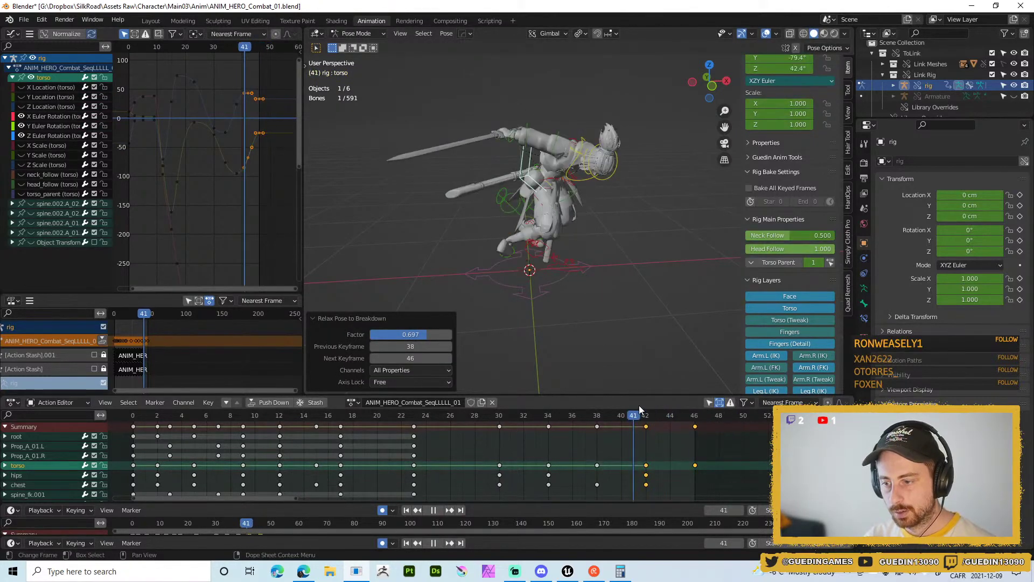
pyautogui.press('Escape')
# - Set the right foot's IK-FK value to 1.000 at frame 42 and keyframe it
pyautogui.moveTo(512, 301); pyautogui.dragTo(597, 267, button='middle')
pyautogui.scroll(5, 554, 261)
pyautogui.click(619, 266)
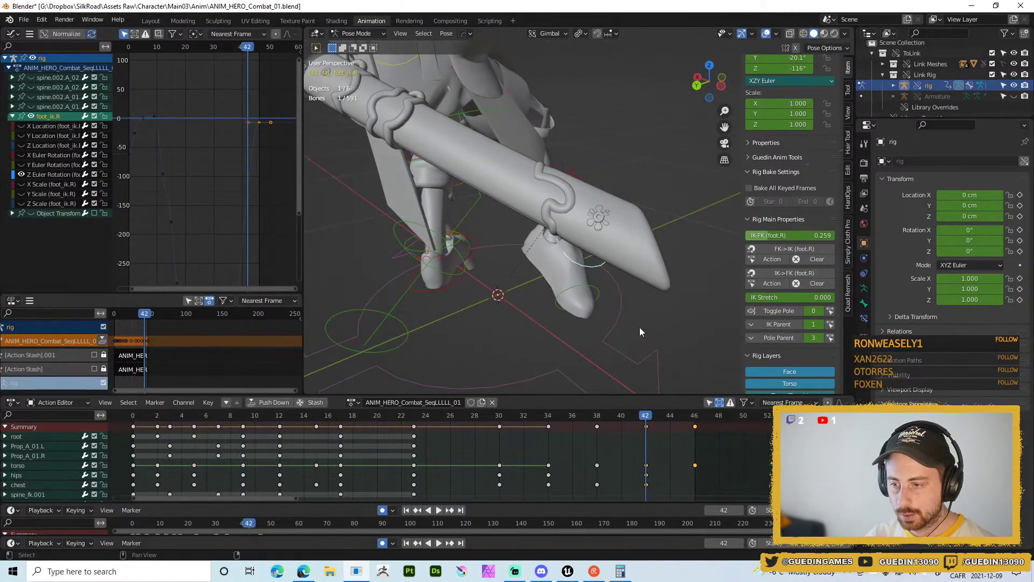
pyautogui.moveTo(639, 327); pyautogui.dragTo(617, 274, button='middle')
pyautogui.moveTo(775, 233); pyautogui.dragTo(830, 235)
pyautogui.press('i')
# - Play and scrub the landing around frames 38 to 43 to check the right leg, and return to frame 42
pyautogui.moveTo(673, 237); pyautogui.dragTo(644, 379, button='middle')
pyautogui.press('space')
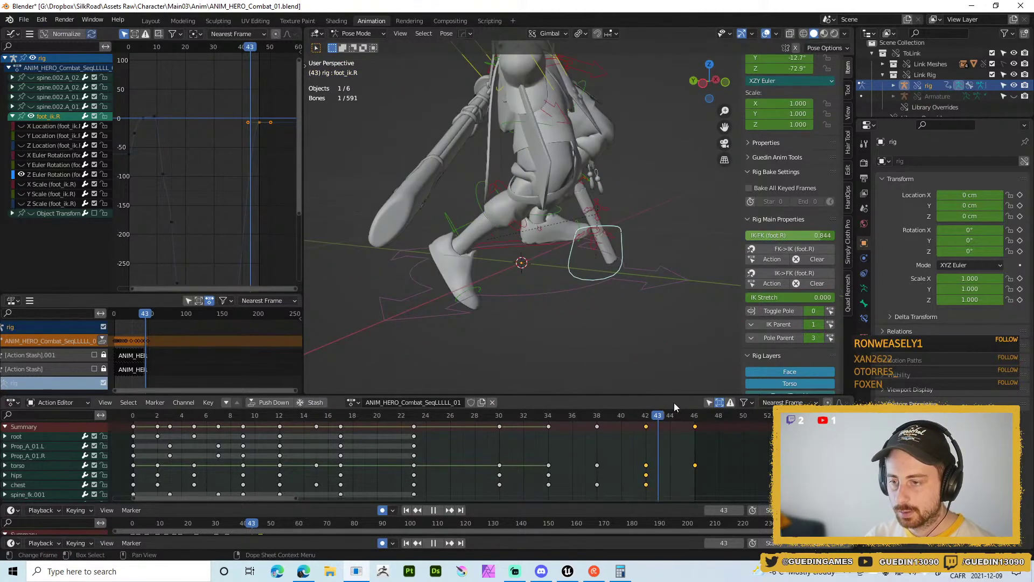
pyautogui.moveTo(551, 379); pyautogui.dragTo(643, 372)
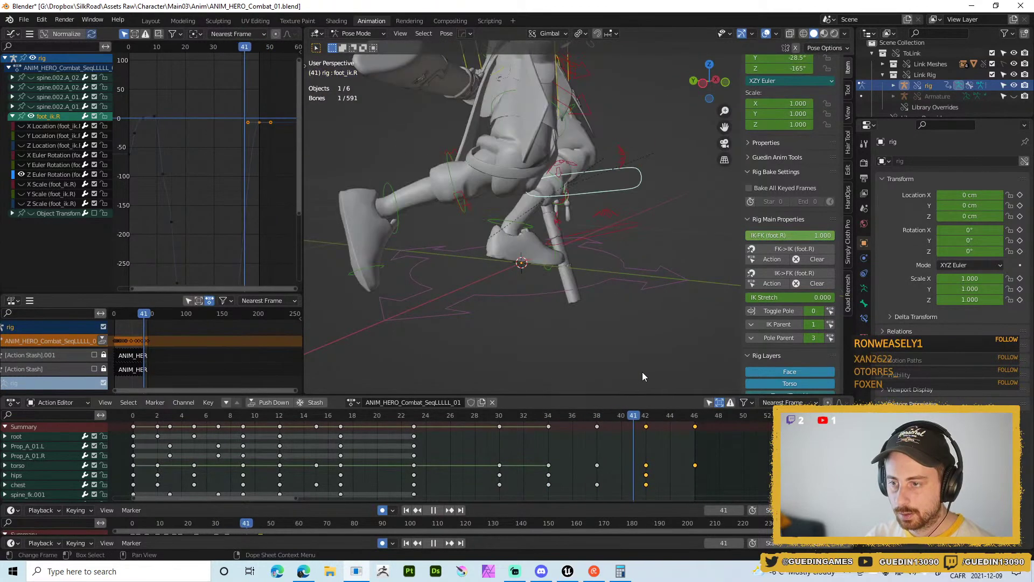
pyautogui.scroll(-2, 509, 261)
pyautogui.moveTo(510, 262); pyautogui.dragTo(442, 241, button='middle')
pyautogui.press('space')
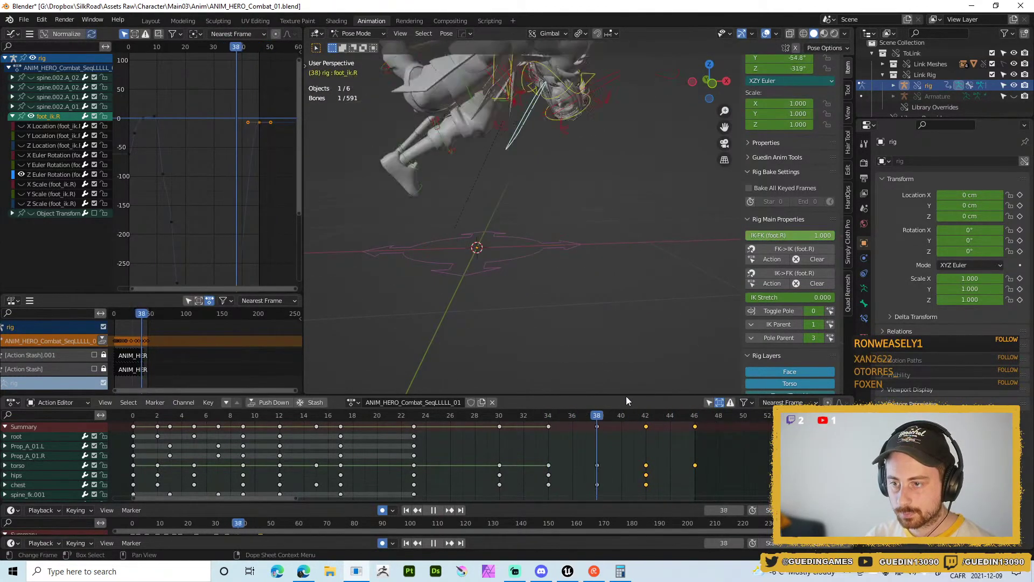
pyautogui.click(641, 417)
pyautogui.press('space')
# - Rotate the right thigh FK control by -90.1° about the view axis at frame 42 to swing the leg forward
pyautogui.moveTo(501, 281); pyautogui.dragTo(531, 156, button='middle')
pyautogui.click(531, 202)
pyautogui.moveTo(531, 202); pyautogui.dragTo(493, 218, button='middle')
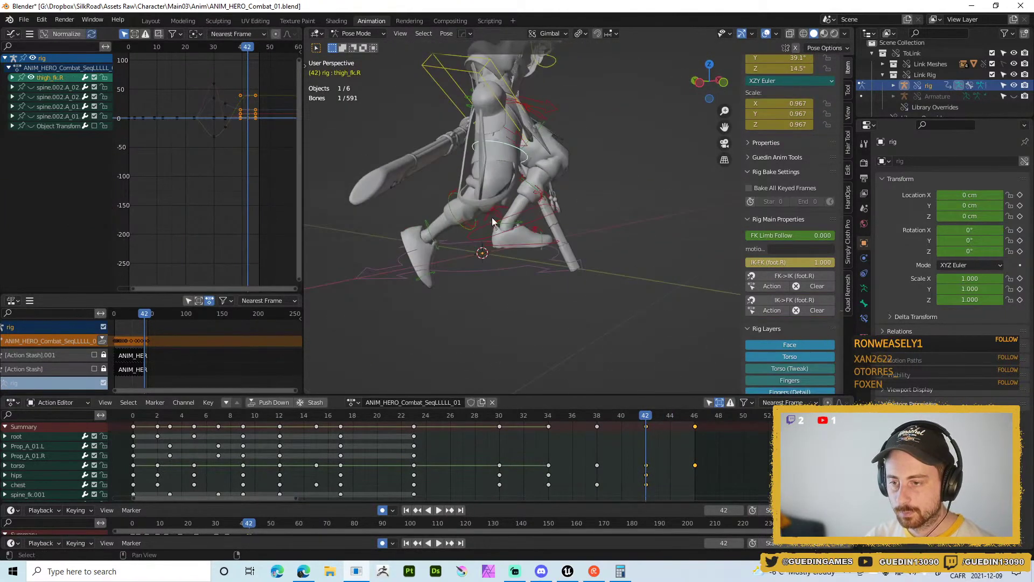
pyautogui.press('r')
pyautogui.click(623, 105)
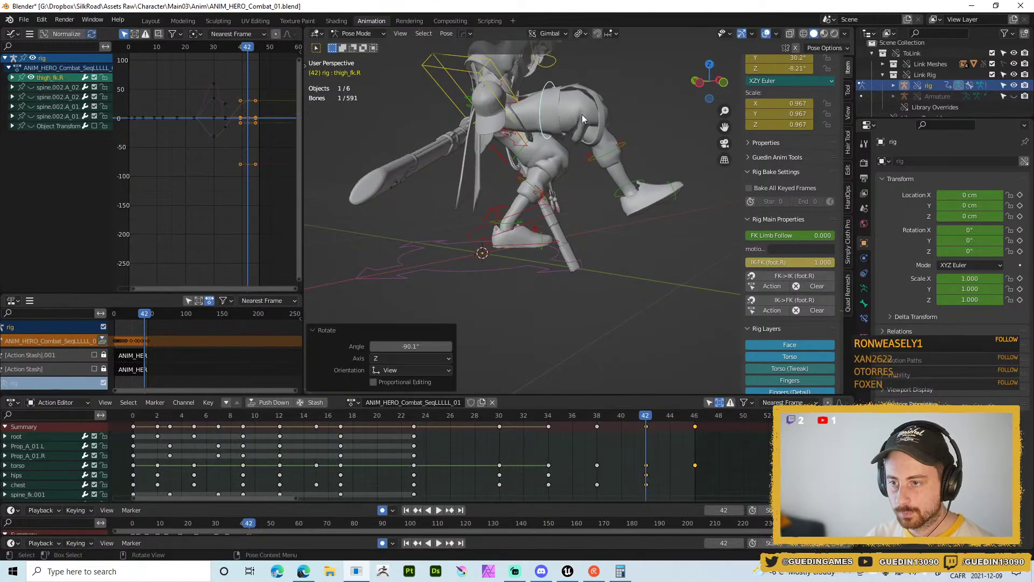
# - Rotate the right shin FK control about gimbal X at frame 42 to bend the knee under the body
pyautogui.moveTo(582, 114); pyautogui.dragTo(436, 95, button='middle')
pyautogui.scroll(-5, 435, 95)
pyautogui.scroll(3, 542, 174)
pyautogui.moveTo(542, 173); pyautogui.dragTo(579, 230, button='middle')
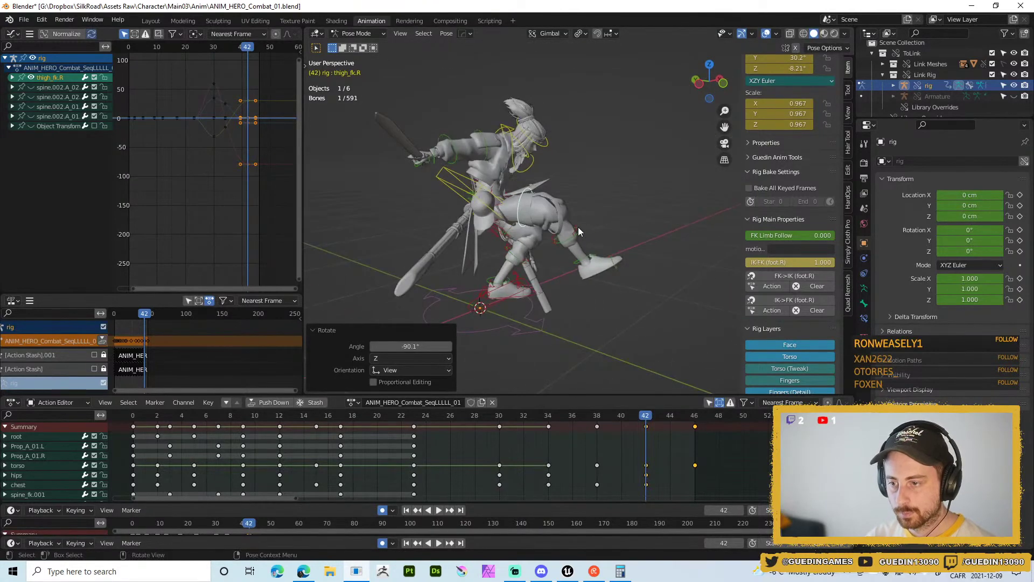
pyautogui.click(575, 230)
pyautogui.press('r')
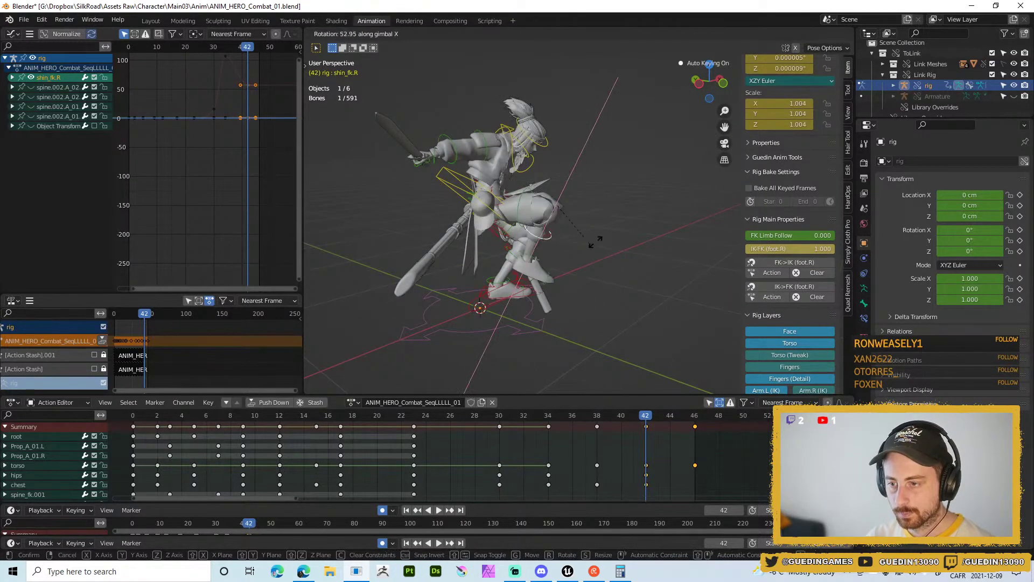
pyautogui.click(604, 238)
# - Rotate the right thigh FK control 34° in view, trackball-rotate it by -7.45° and 10.9° at frame 42, and preview the motion
pyautogui.moveTo(517, 207); pyautogui.dragTo(560, 216, button='middle')
pyautogui.click(560, 216)
pyautogui.press('r')
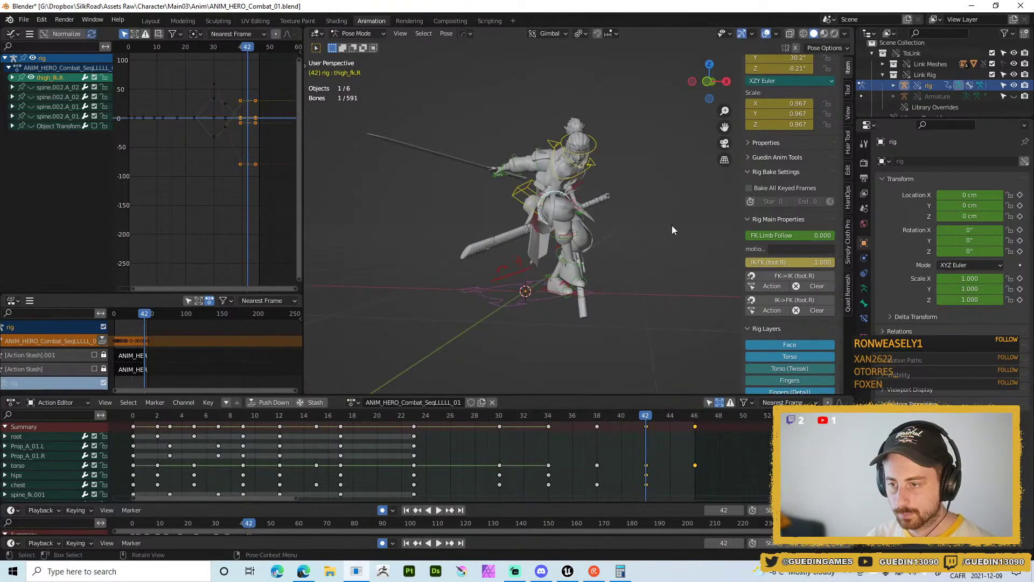
pyautogui.click(608, 264)
pyautogui.press('r')
pyautogui.press('r')
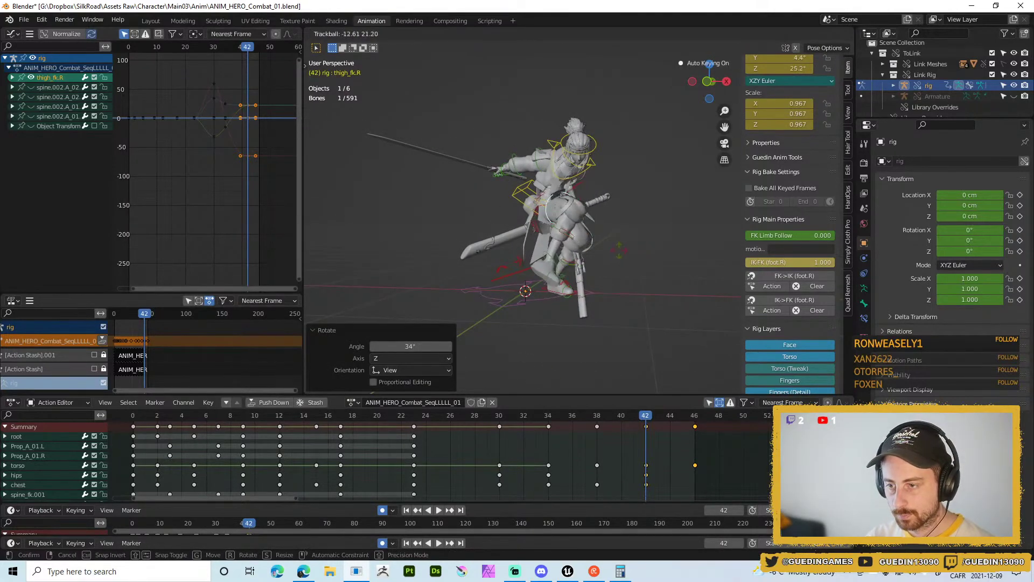
pyautogui.click(612, 259)
pyautogui.press('space')
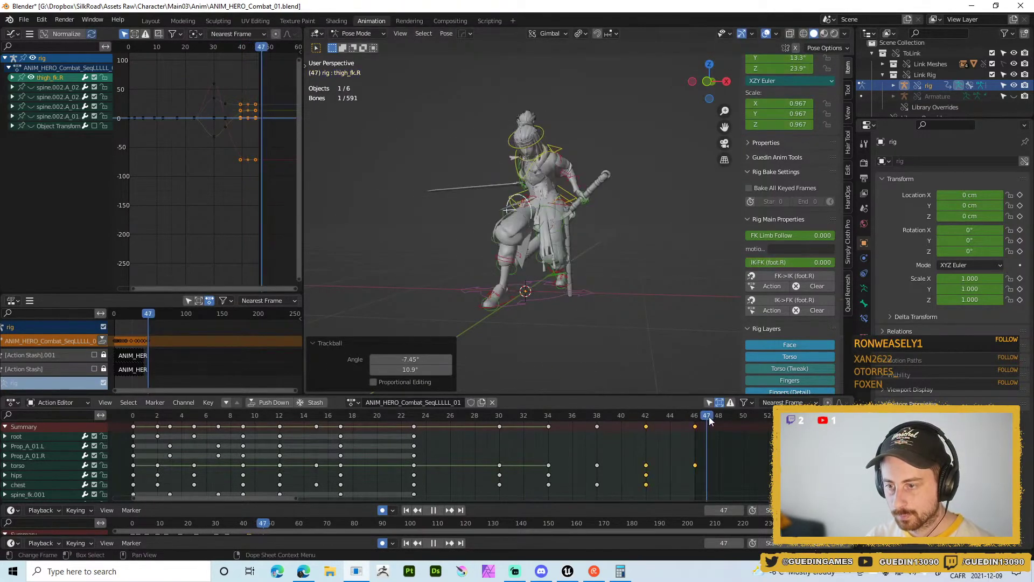
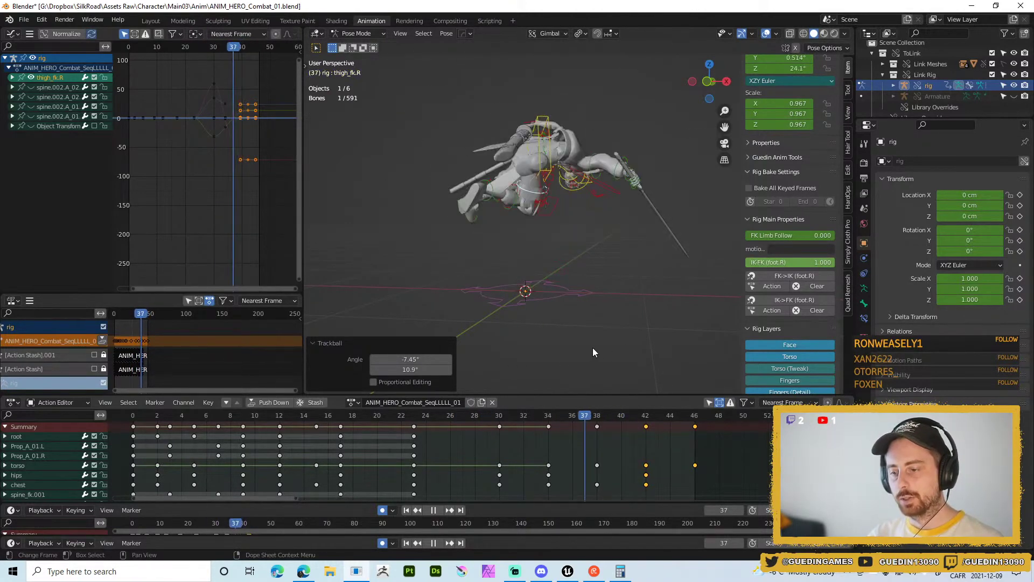
# - Play and scrub the jump between frames 33 and 41, examine the legs from several angles, and stop at frame 38
pyautogui.press('space')
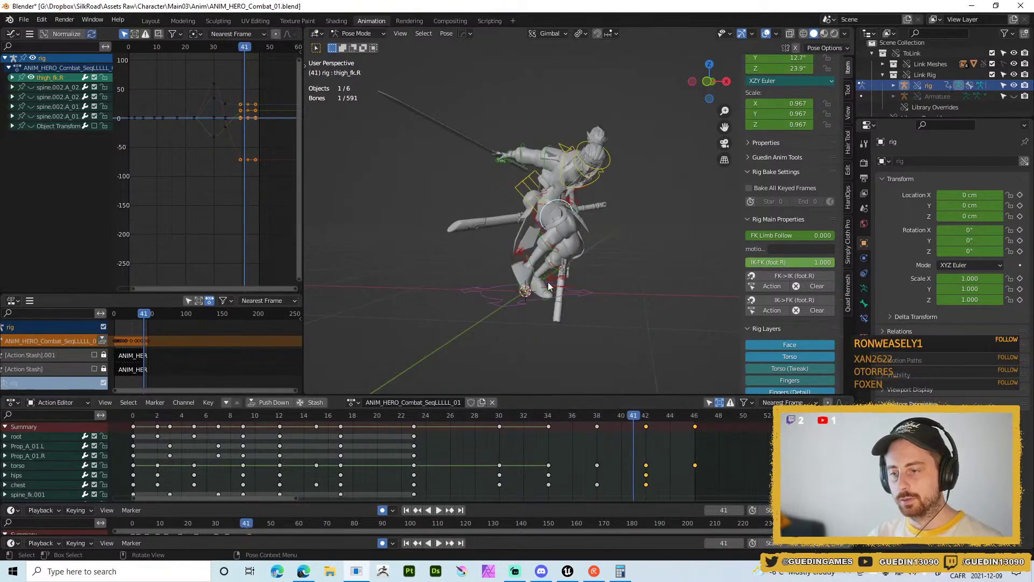
pyautogui.press('space')
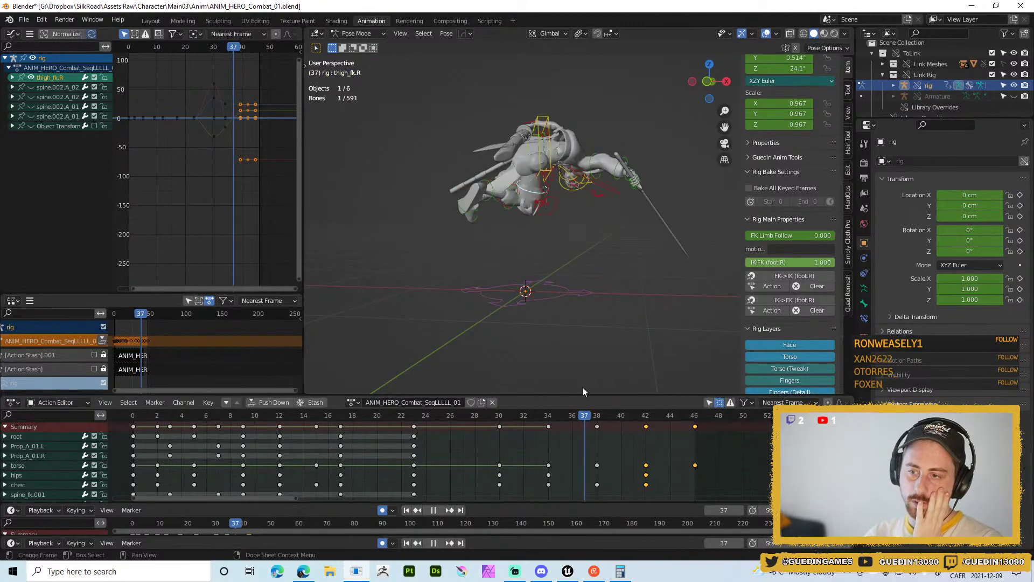
pyautogui.press('space')
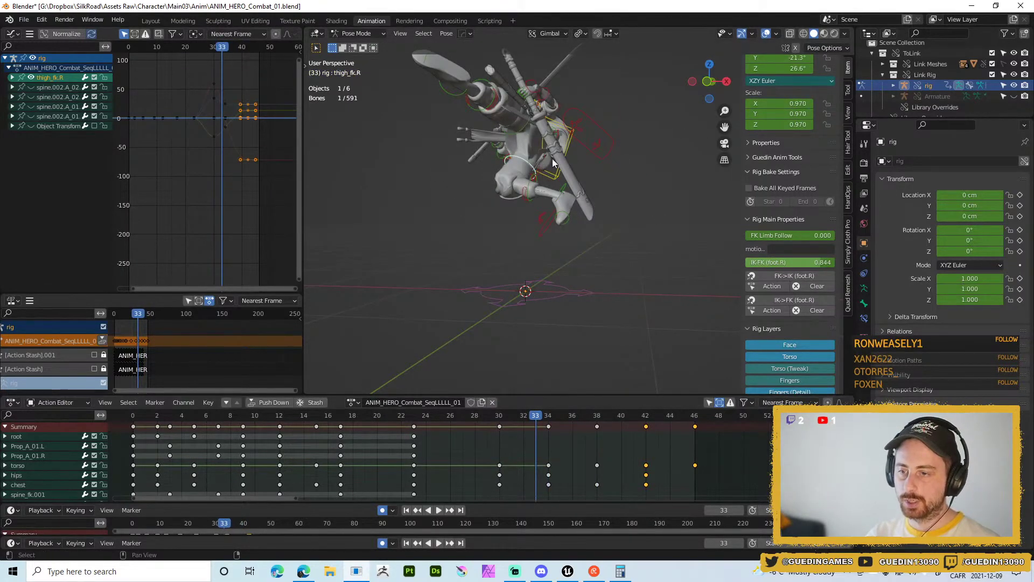
pyautogui.moveTo(552, 159); pyautogui.dragTo(677, 169, button='middle')
pyautogui.click(549, 426)
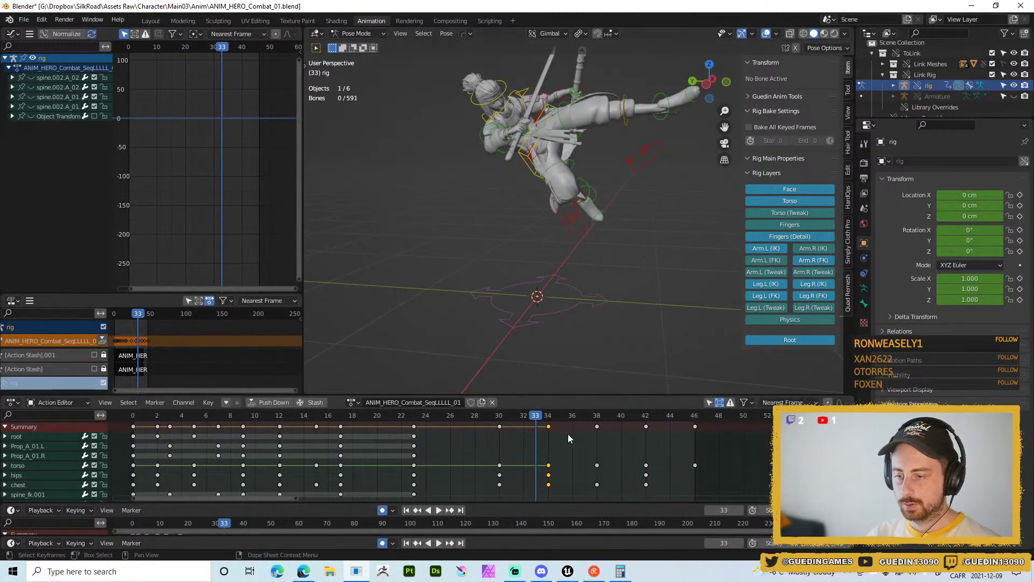
pyautogui.press('space')
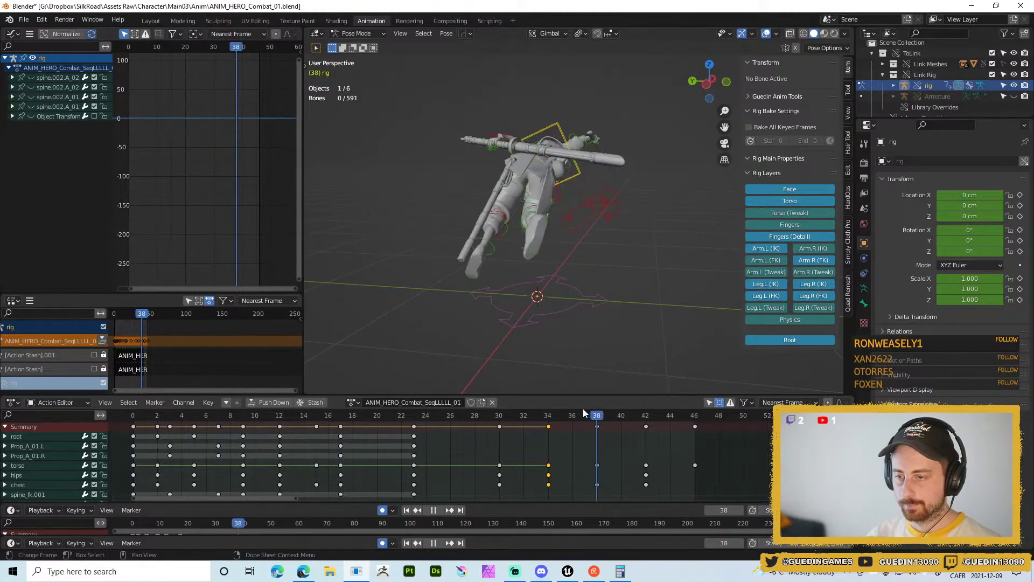
pyautogui.press('space')
pyautogui.click(583, 414)
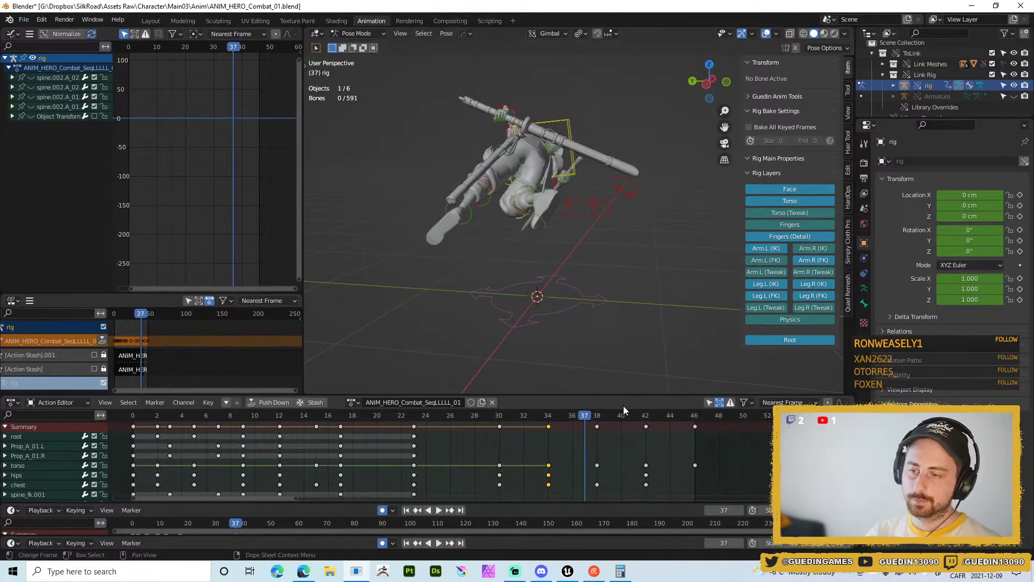
pyautogui.press('space')
pyautogui.moveTo(500, 289); pyautogui.dragTo(594, 239, button='middle')
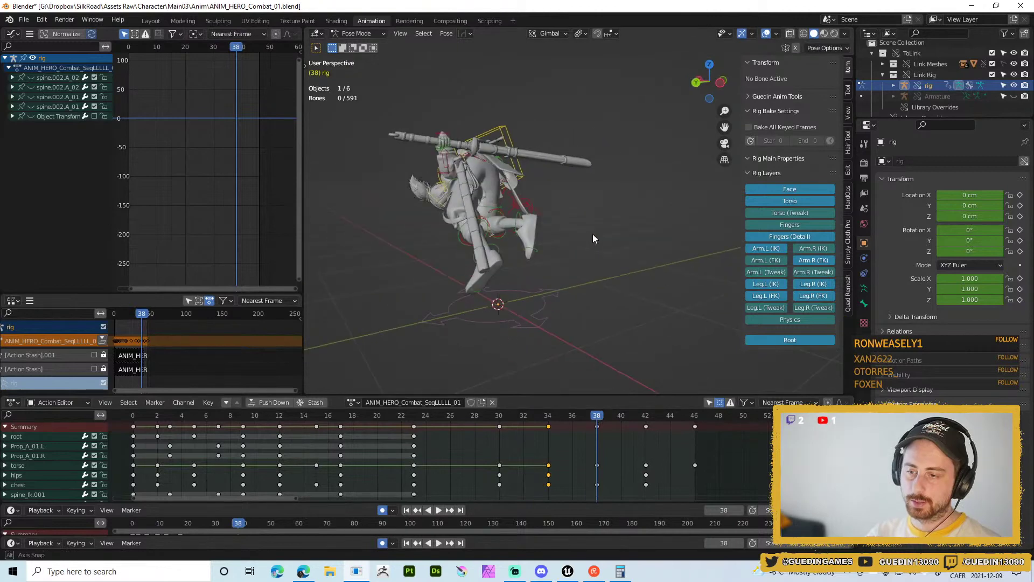
# - Straighten the right leg at frame 38 by zeroing the right shin FK control's rotation, and preview the motion
pyautogui.click(497, 205)
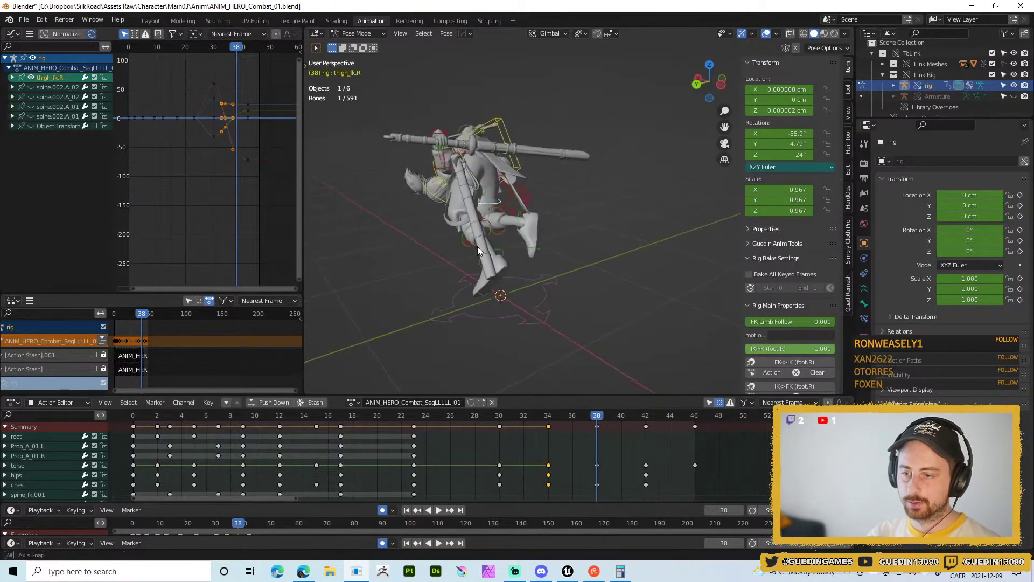
pyautogui.click(513, 226)
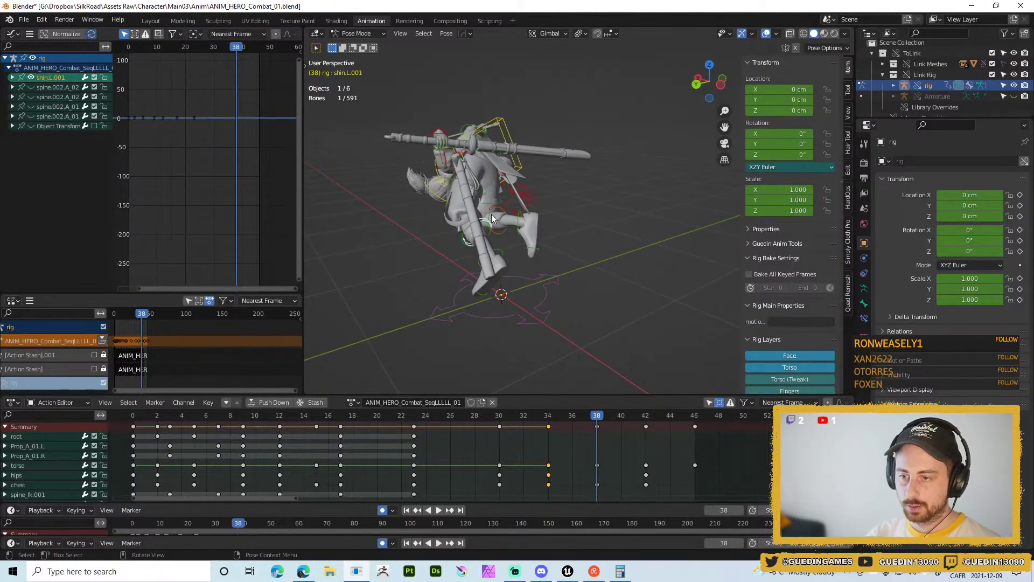
pyautogui.click(493, 219)
pyautogui.moveTo(553, 250); pyautogui.dragTo(444, 275, button='middle')
pyautogui.press('space')
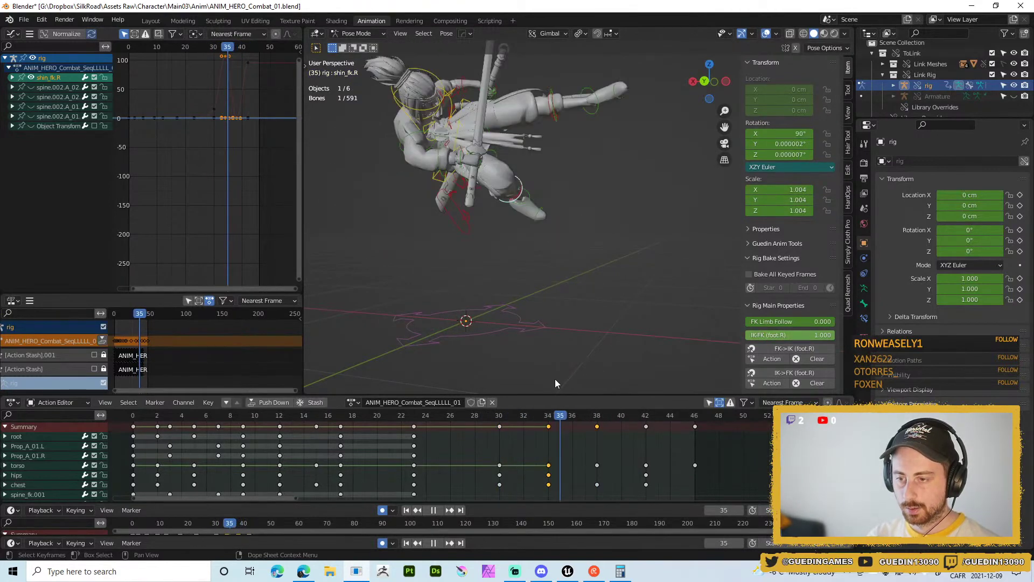
pyautogui.press('space')
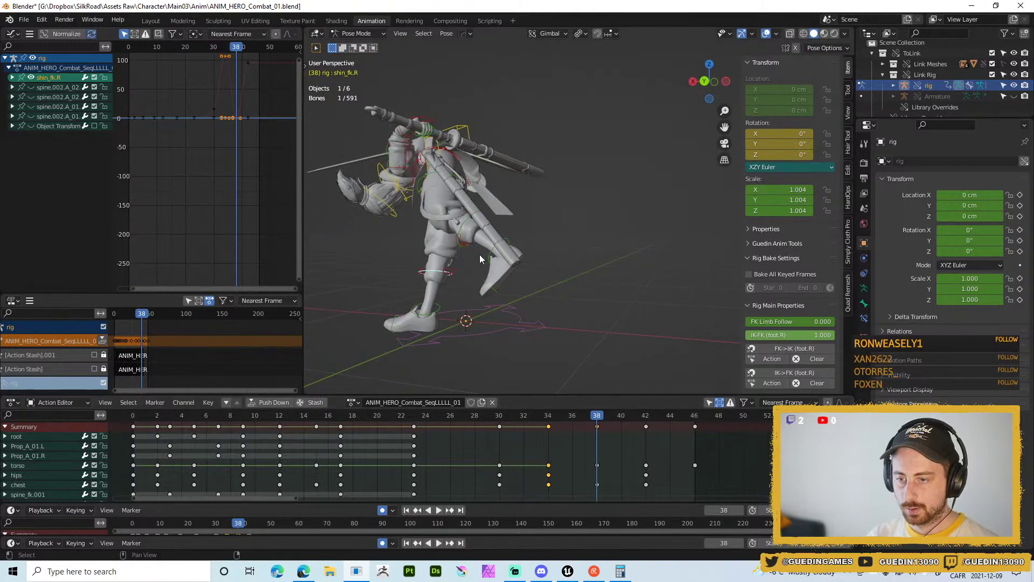
# - Trackball-rotate the left thigh FK control by -37.2° and 22.3° at frame 38, and rotate it -21.6° about the view axis
pyautogui.moveTo(479, 254); pyautogui.dragTo(450, 205, button='middle')
pyautogui.click(509, 219)
pyautogui.press('r')
pyautogui.press('r')
pyautogui.click(589, 235)
pyautogui.press('r')
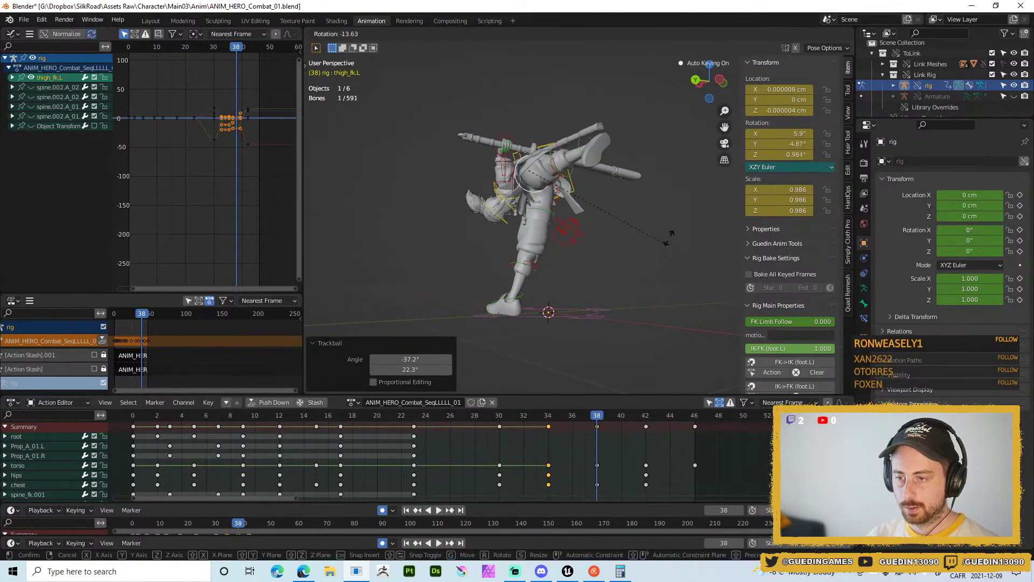
pyautogui.click(669, 238)
pyautogui.moveTo(591, 224)
pyautogui.mouseDown(button='middle')
pyautogui.moveTo(660, 205)
pyautogui.moveTo(568, 225)
pyautogui.moveTo(579, 232)
pyautogui.mouseUp(button='middle')
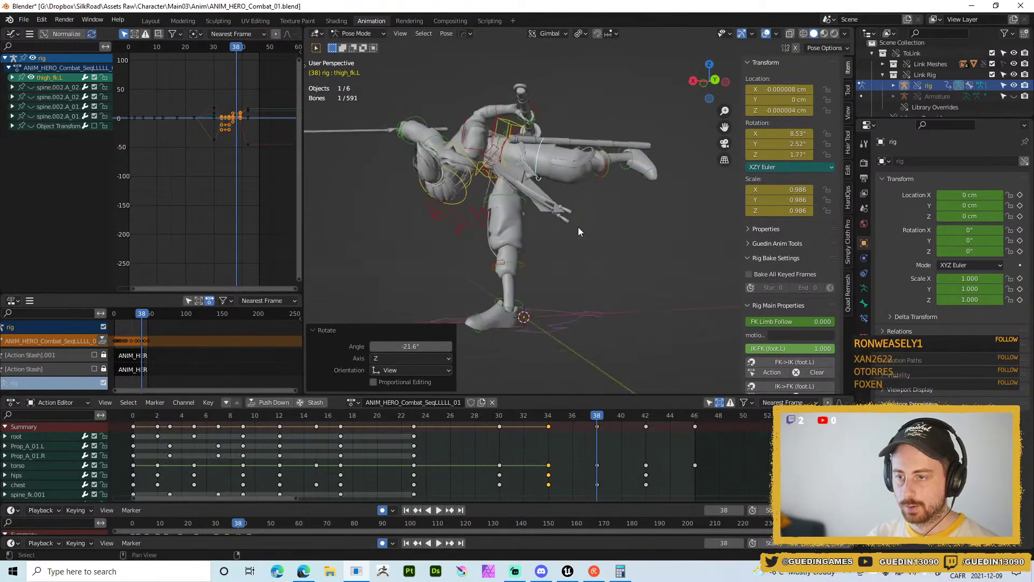
# - Play the whole animation without overlays, scrub through to frame 42, and examine the landing with overlays shown again before returning to frame 38
pyautogui.press('space')
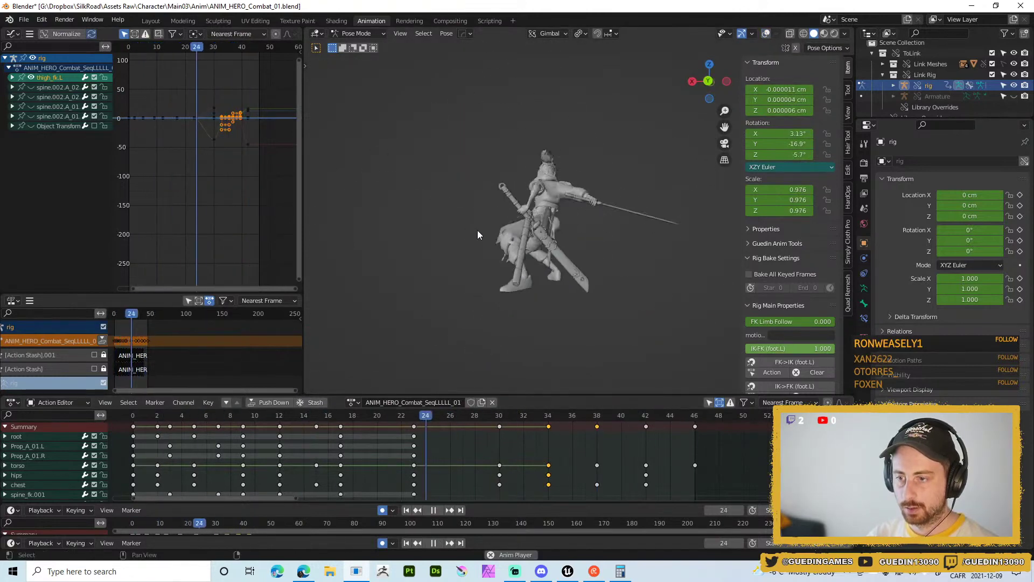
pyautogui.moveTo(477, 231); pyautogui.dragTo(312, 254, button='middle')
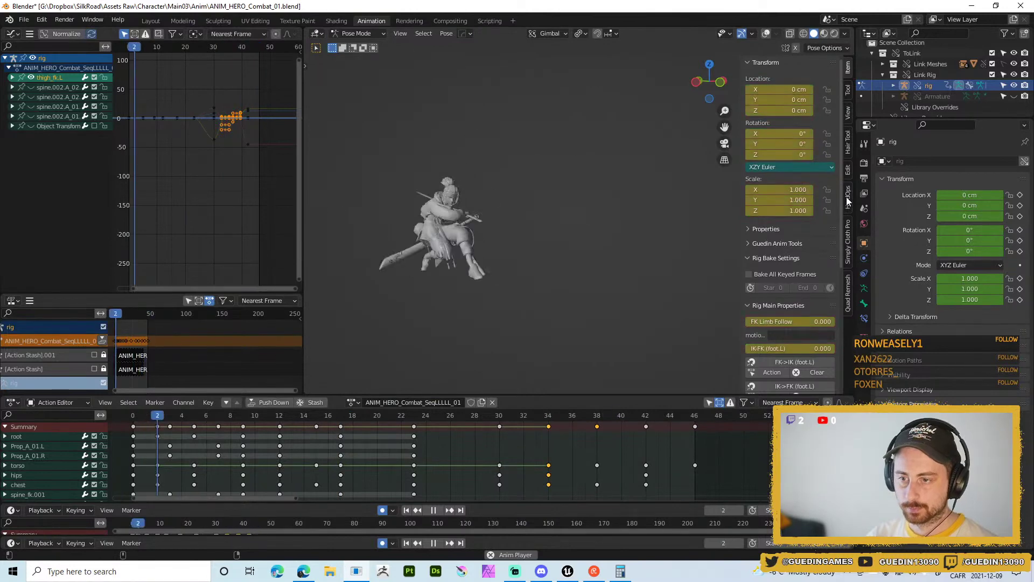
pyautogui.hotkey('shift', 'space')
pyautogui.click(861, 157)
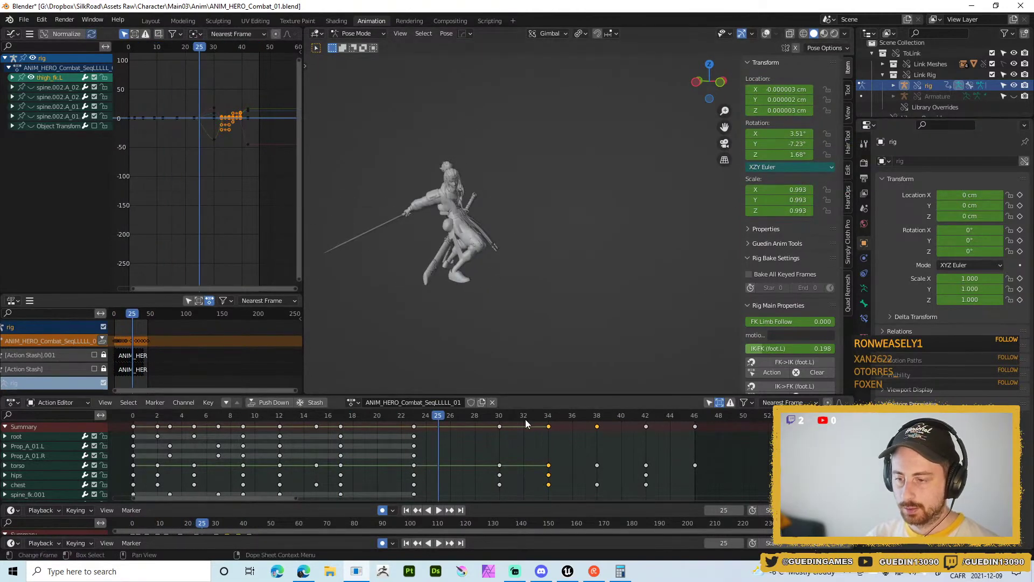
pyautogui.click(572, 416)
pyautogui.click(607, 418)
pyautogui.moveTo(610, 419); pyautogui.dragTo(643, 418)
pyautogui.hotkey('shift', 'alt', 'z')
pyautogui.moveTo(558, 237); pyautogui.dragTo(596, 214, button='middle')
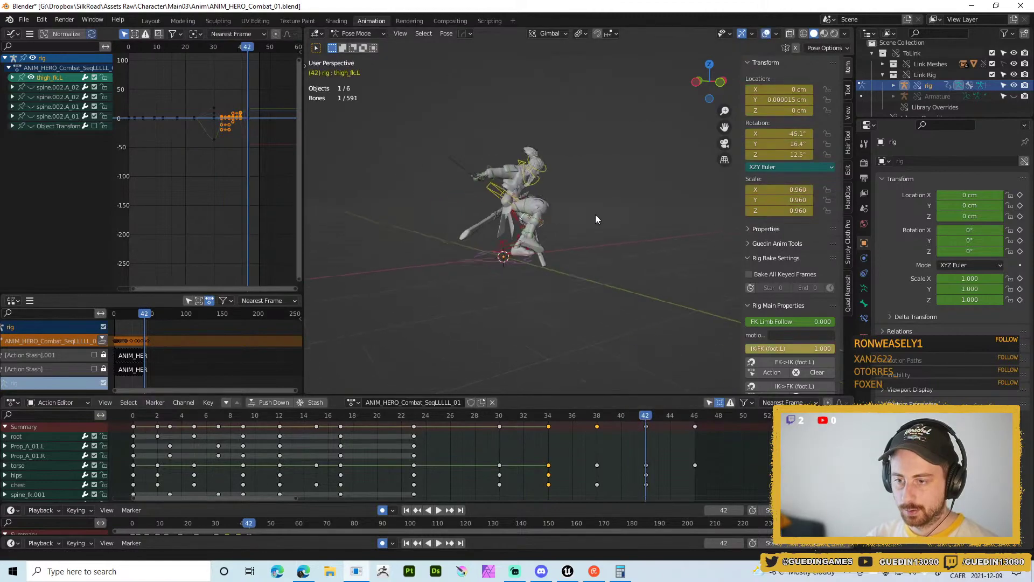
pyautogui.press('KP_Decimal')
pyautogui.moveTo(599, 307); pyautogui.dragTo(614, 366, button='middle')
pyautogui.scroll(-4, 599, 324)
pyautogui.moveTo(599, 325); pyautogui.dragTo(612, 190, button='middle')
pyautogui.scroll(-5, 612, 191)
pyautogui.moveTo(654, 148); pyautogui.dragTo(568, 104, button='middle')
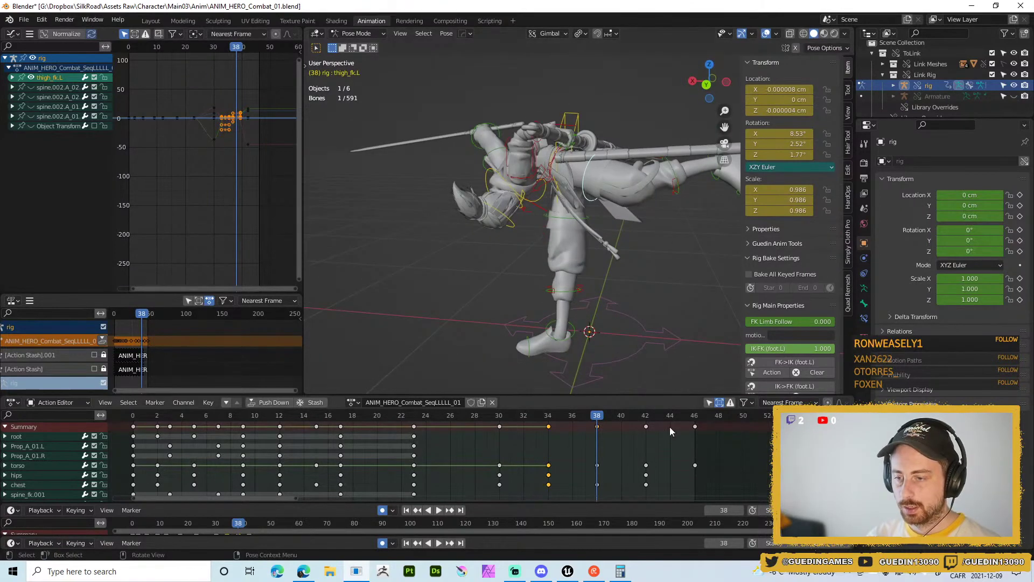
# - Snap the right foot's IK to its FK pose at frame 38 and set IK-FK (foot.R) to 0.000
pyautogui.click(563, 289)
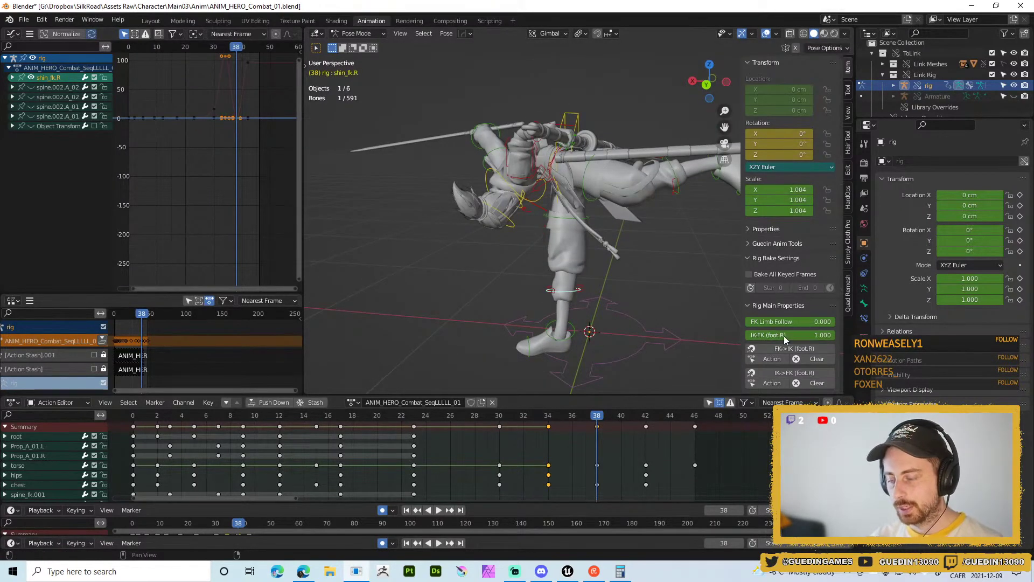
pyautogui.keyDown('shift'); pyautogui.moveTo(592, 283); pyautogui.dragTo(594, 210, button='middle'); pyautogui.keyUp('shift')
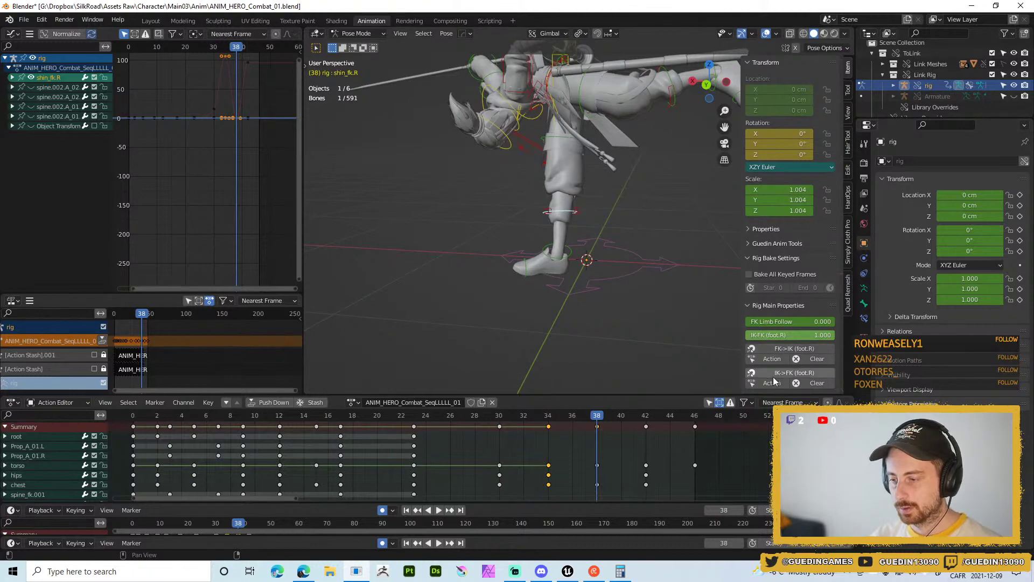
pyautogui.click(791, 374)
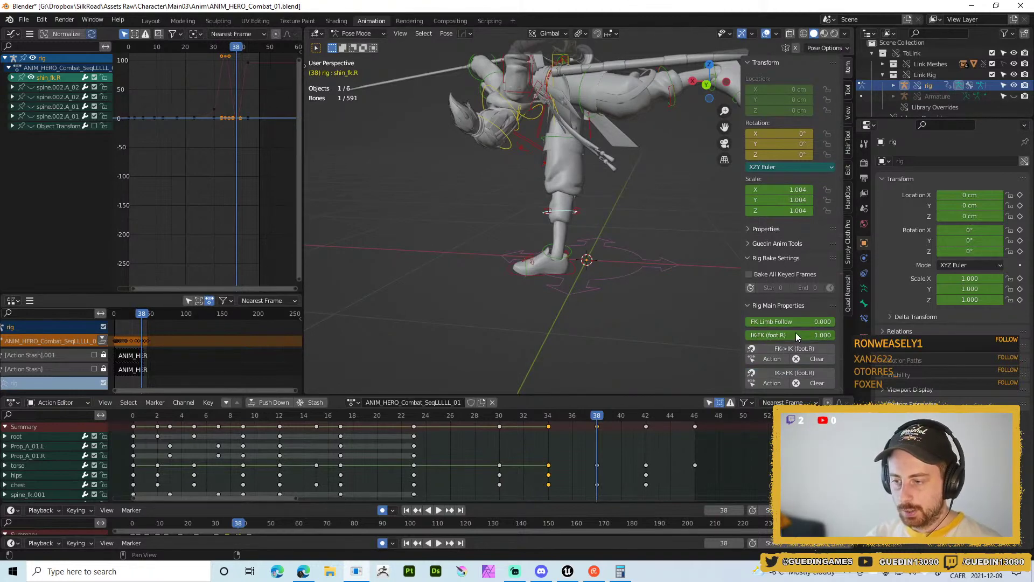
pyautogui.moveTo(796, 333); pyautogui.dragTo(711, 334)
# - Rotate the torso control at frame 38 and lower it about 10 cm in Z to bend the supporting leg
pyautogui.moveTo(537, 65); pyautogui.dragTo(542, 154, button='middle')
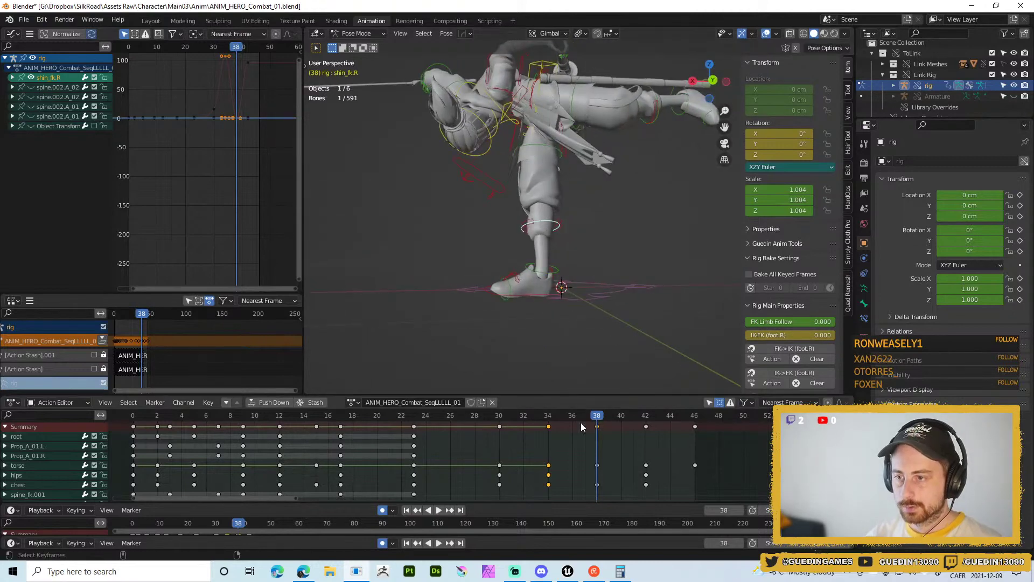
pyautogui.click(555, 75)
pyautogui.press('r')
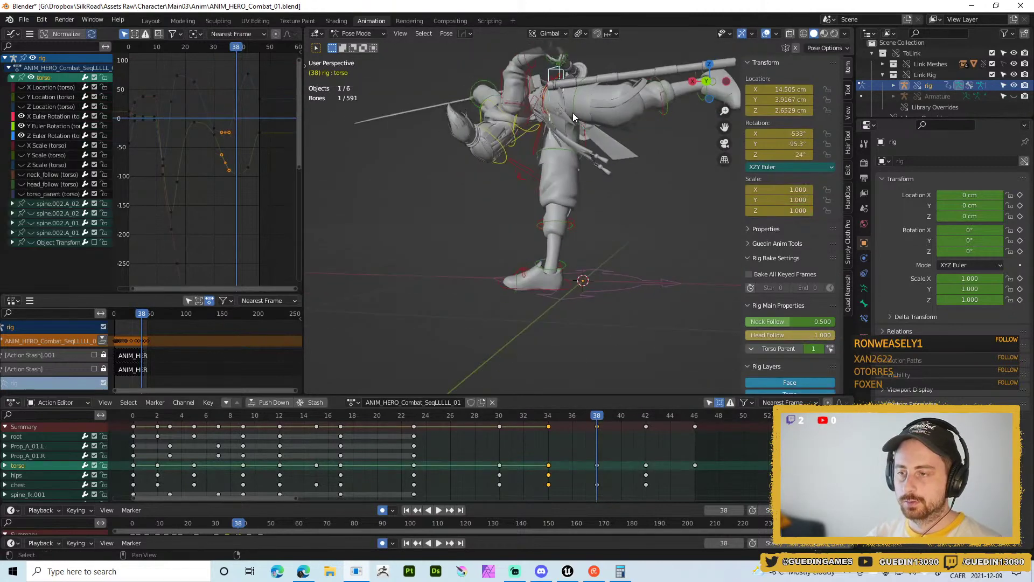
pyautogui.click(646, 194)
pyautogui.press('g')
pyautogui.click(637, 209)
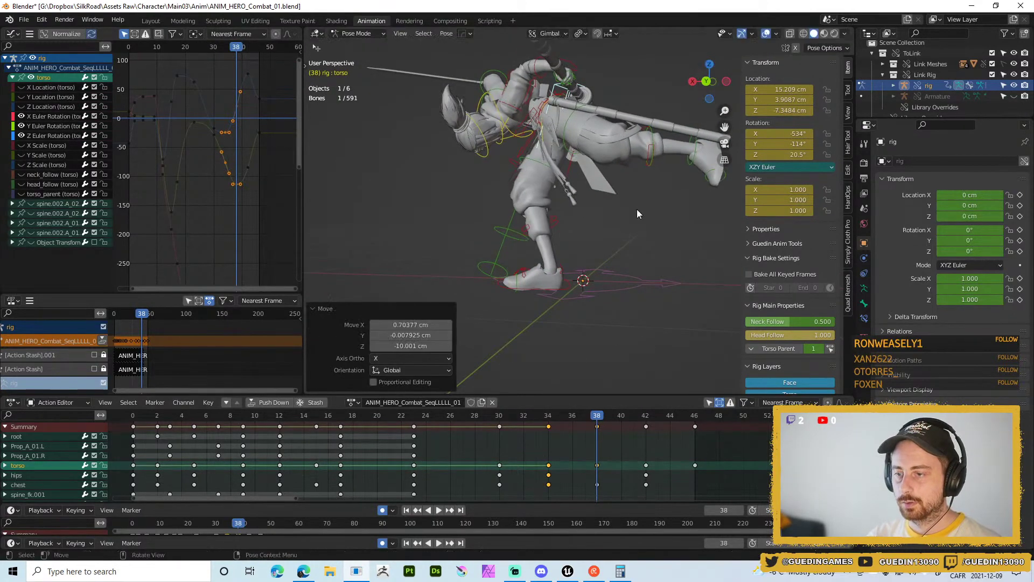
# - Rotate the right foot IK control -8.53° in view, trackball-rotate it by 5.16° and -16°, and refine its view rotation at frame 38
pyautogui.moveTo(637, 209); pyautogui.dragTo(605, 311, button='middle')
pyautogui.click(535, 298)
pyautogui.press('r')
pyautogui.press('r')
pyautogui.press('Return')
pyautogui.press('r')
pyautogui.press('r')
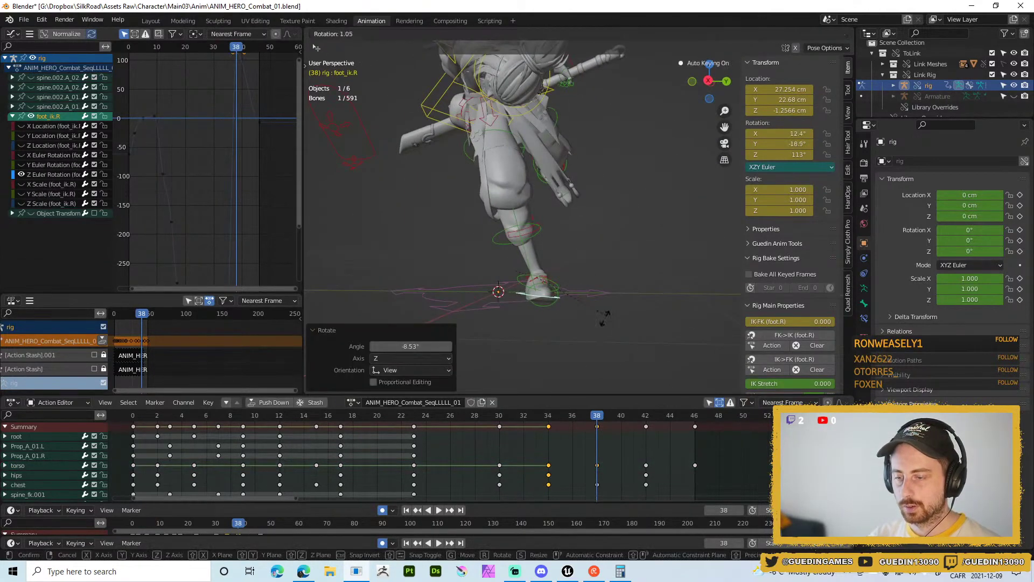
pyautogui.press('r')
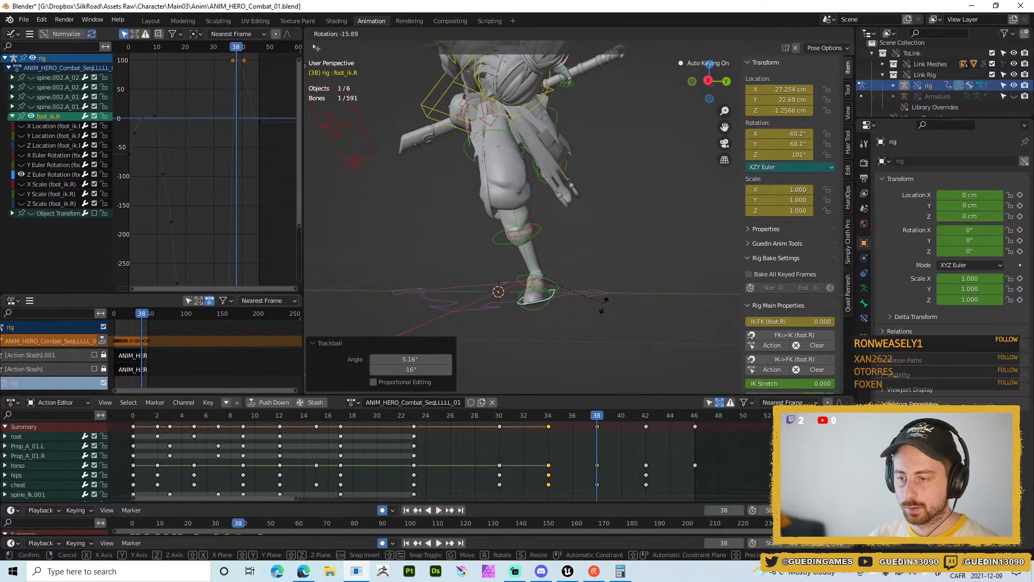
pyautogui.click(609, 315)
# - Relax the chest control's pose toward its neighbouring keys at frame 38
pyautogui.moveTo(609, 315); pyautogui.dragTo(639, 200, button='middle')
pyautogui.click(506, 142)
pyautogui.hotkey('alt', 'r')
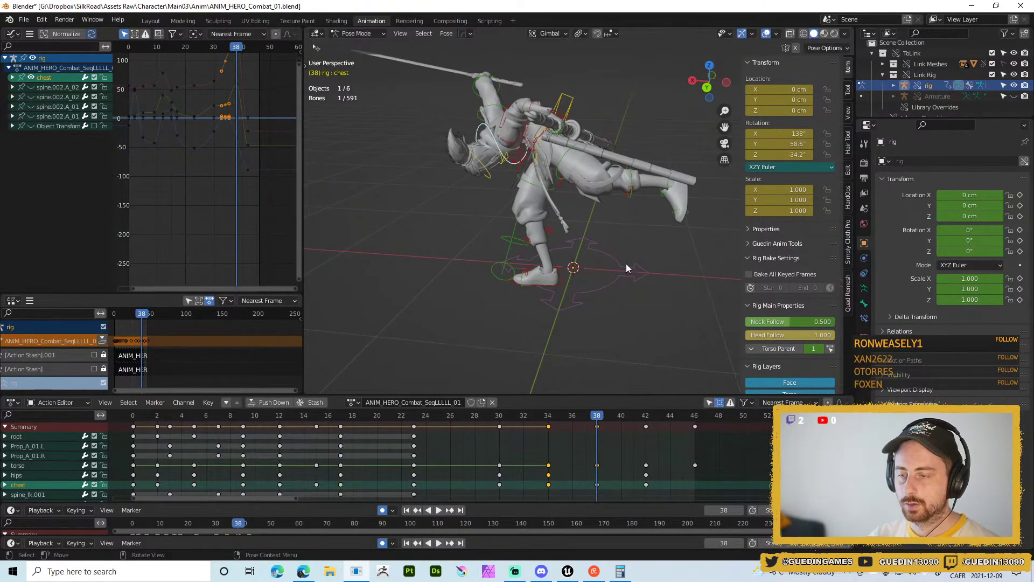
pyautogui.hotkey('alt', 'e')
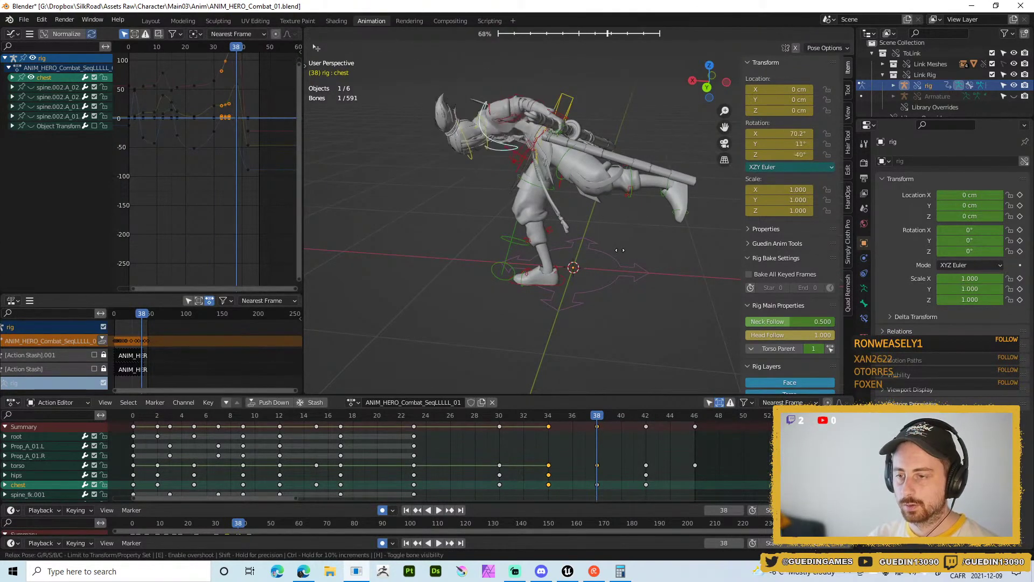
pyautogui.click(504, 202)
pyautogui.moveTo(505, 206); pyautogui.dragTo(488, 186, button='middle')
# - Rotate the head control 41° about the view axis at frame 38 and check the pose from several angles
pyautogui.click(517, 204)
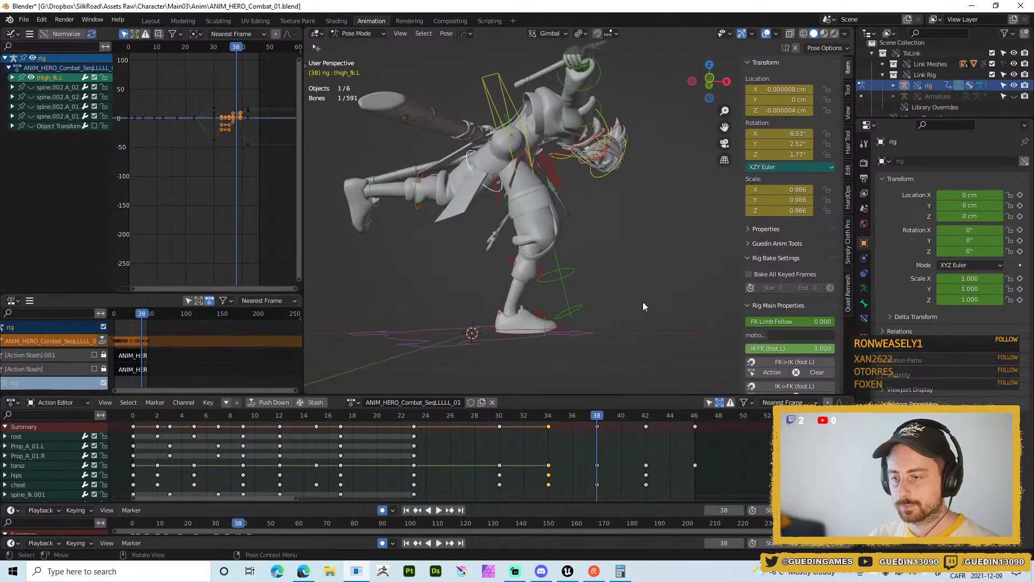
pyautogui.click(557, 335)
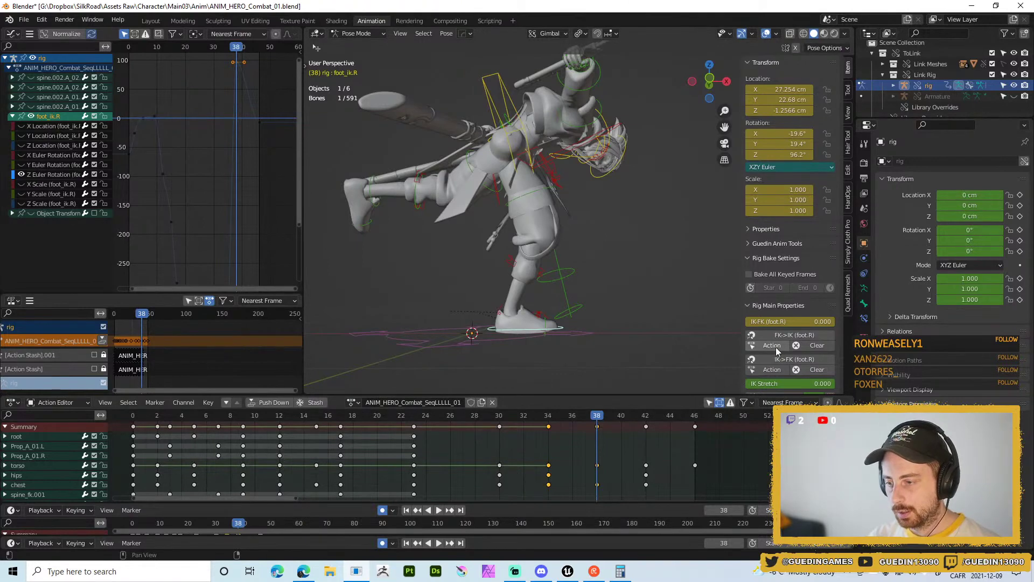
pyautogui.moveTo(798, 341); pyautogui.dragTo(669, 237, button='middle')
pyautogui.click(599, 208)
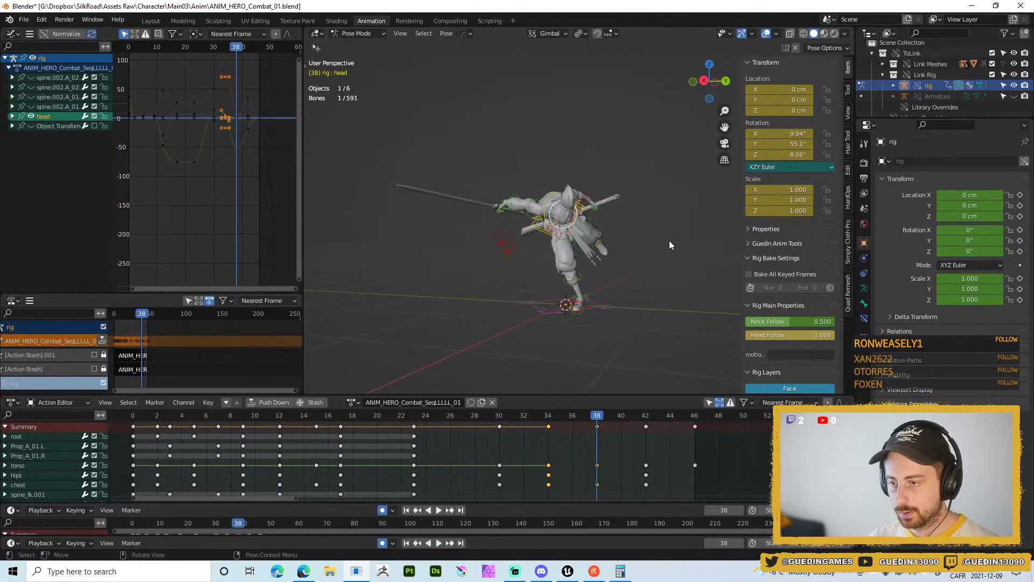
pyautogui.press('r')
pyautogui.click(532, 244)
pyautogui.moveTo(532, 244); pyautogui.dragTo(669, 235, button='middle')
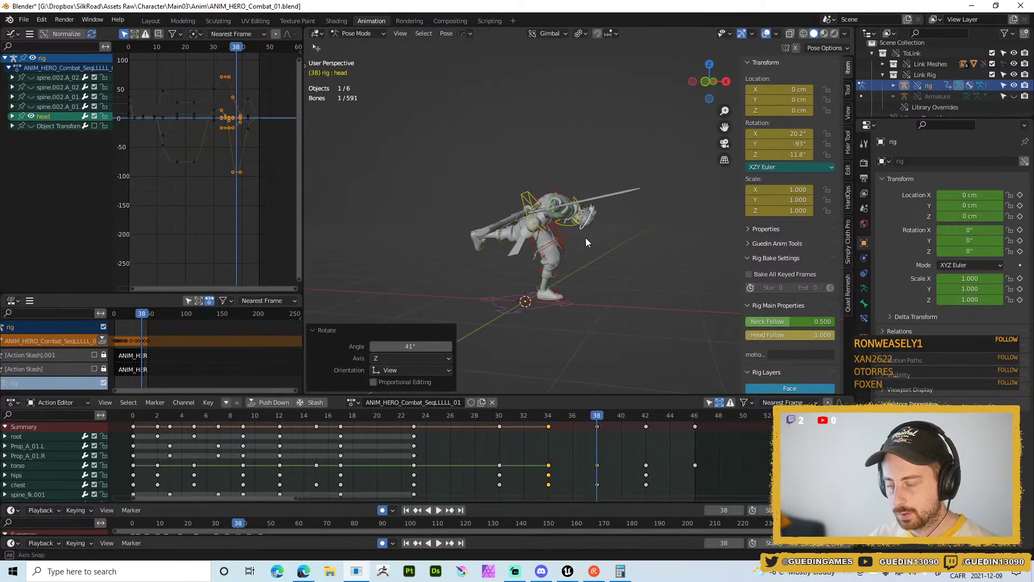
pyautogui.moveTo(586, 238); pyautogui.dragTo(614, 267, button='middle')
# - Try the right leg's IK-FK blend at 1.000 on frame 38 and scrub the frames around it to compare the motion
pyautogui.press('space')
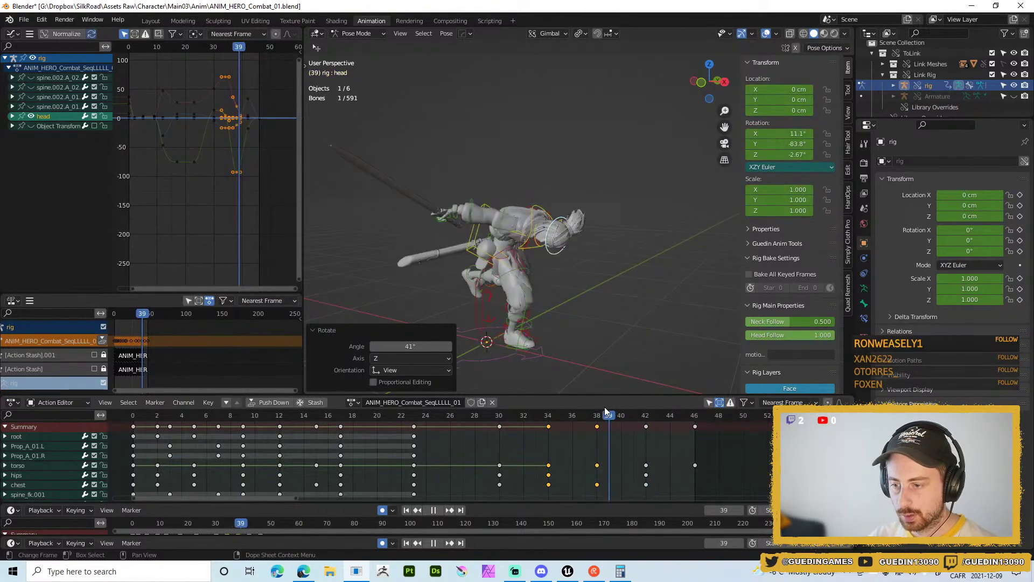
pyautogui.press('Escape')
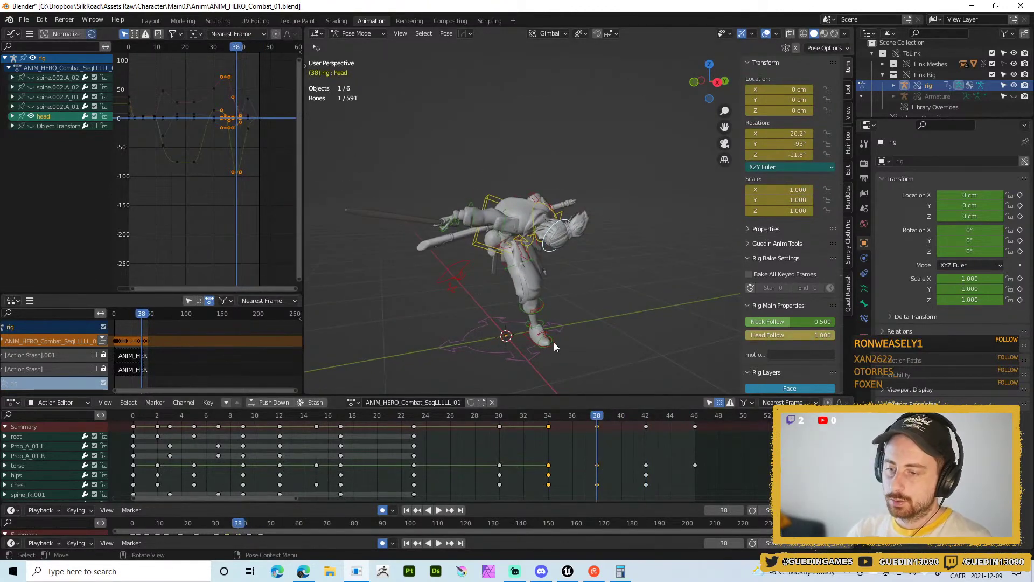
pyautogui.click(552, 341)
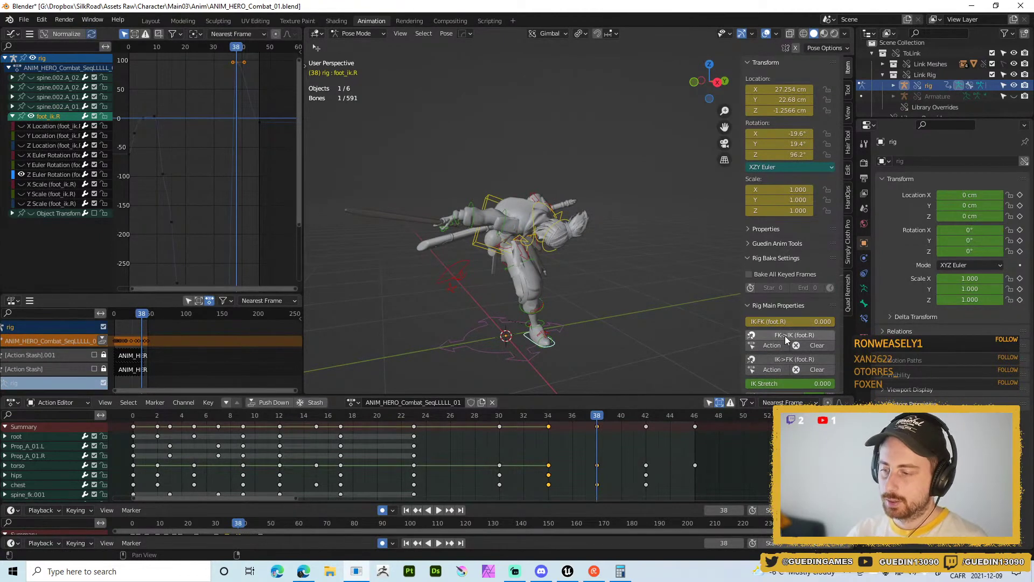
pyautogui.moveTo(792, 322); pyautogui.dragTo(836, 322)
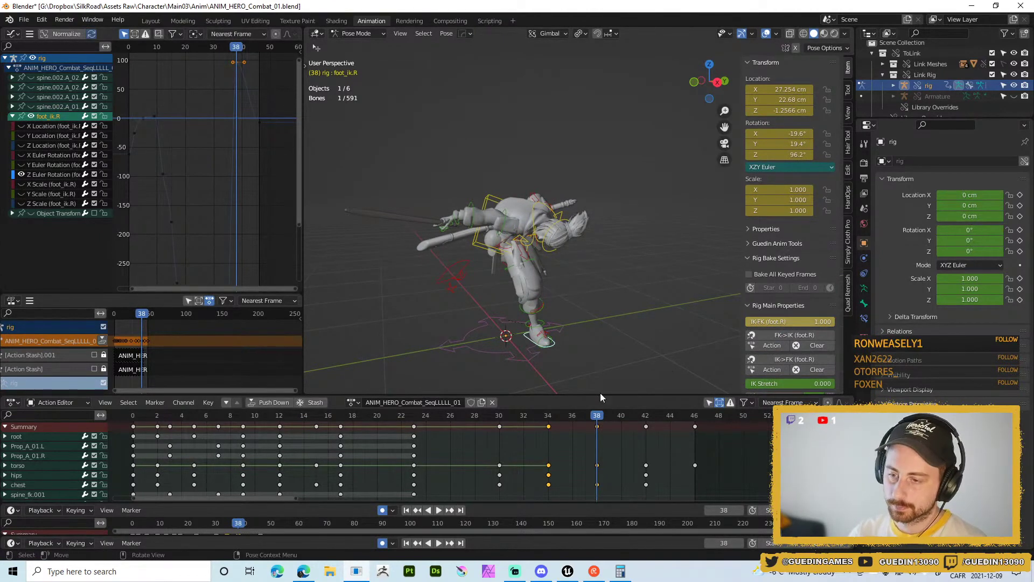
pyautogui.click(554, 420)
pyautogui.moveTo(555, 420); pyautogui.dragTo(597, 414)
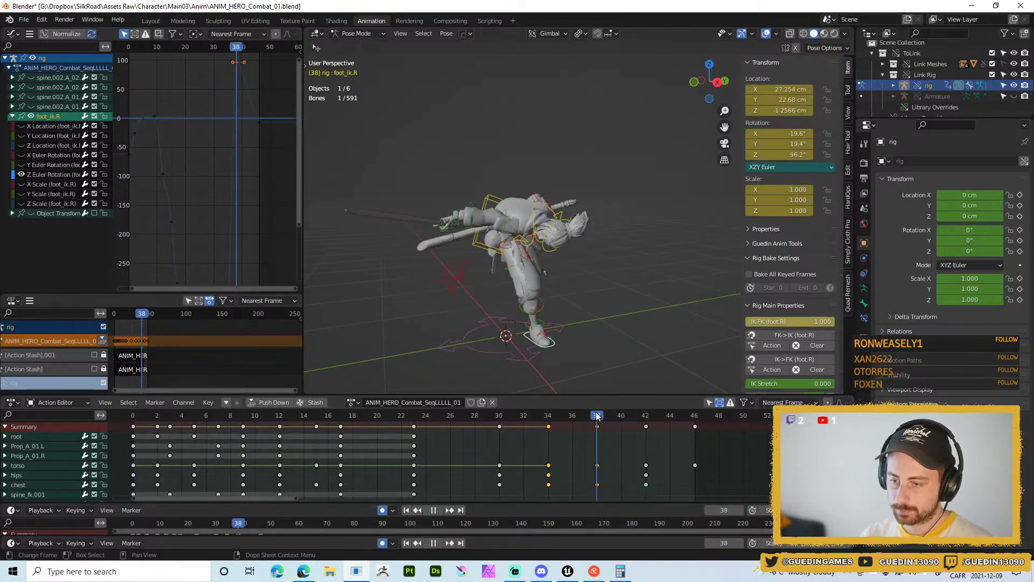
pyautogui.moveTo(611, 393); pyautogui.dragTo(695, 348, button='middle')
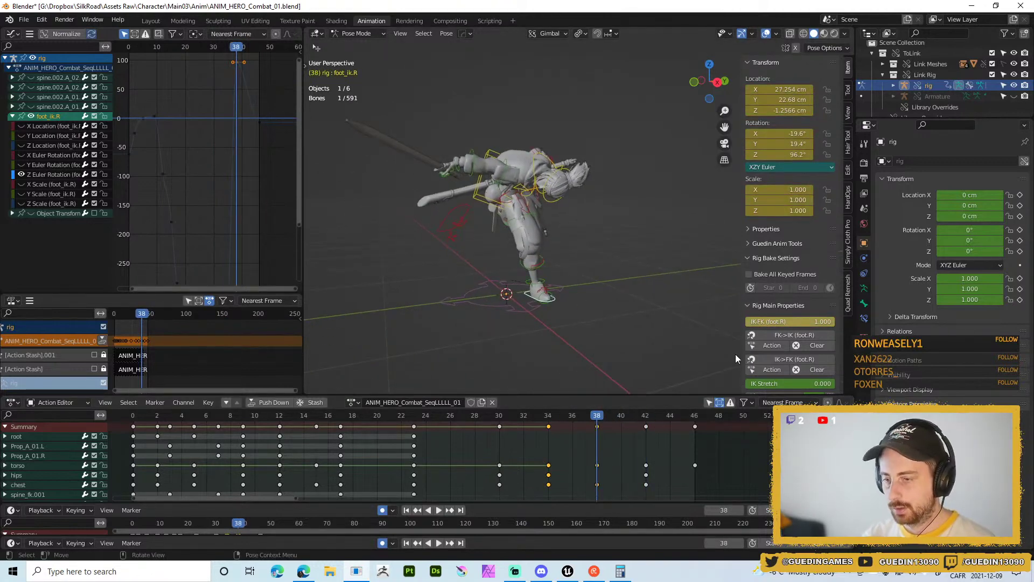
# - Limit the keyframe display to selected bones and copy the right foot IK control's frame 38 keys to frame 42
pyautogui.click(646, 420)
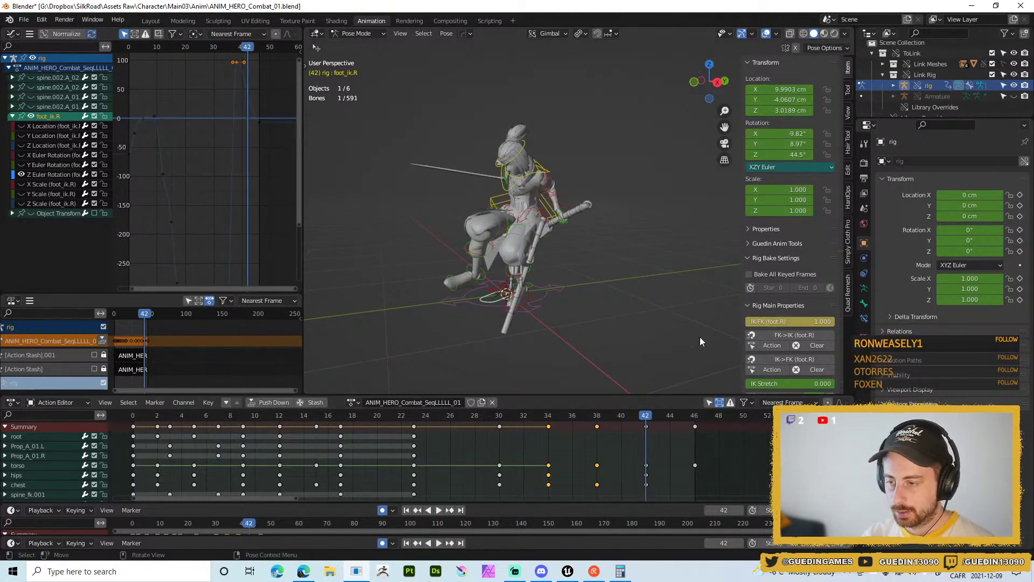
pyautogui.click(709, 402)
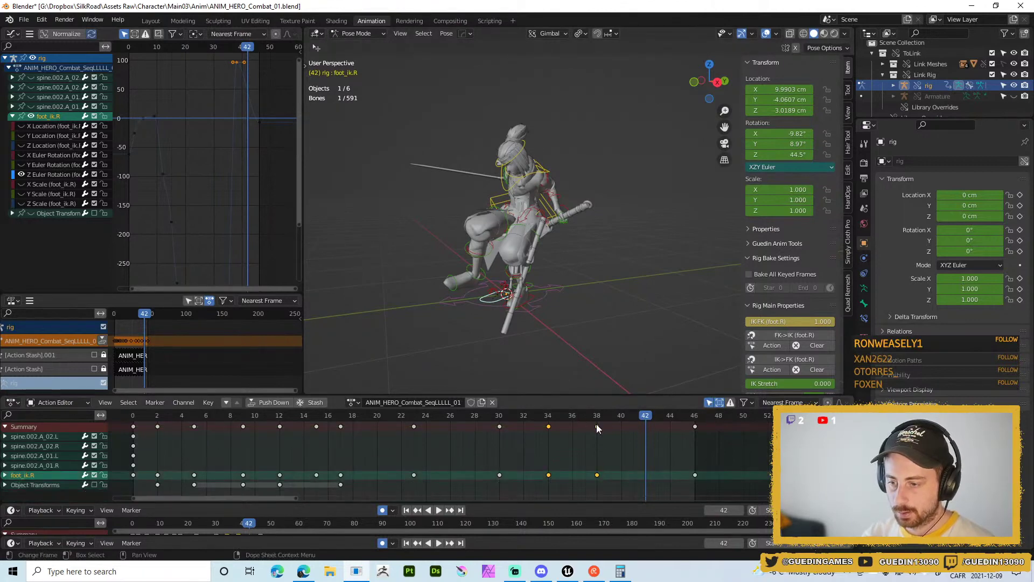
pyautogui.click(597, 426)
pyautogui.hotkey('shift', 'd')
pyautogui.click(648, 427)
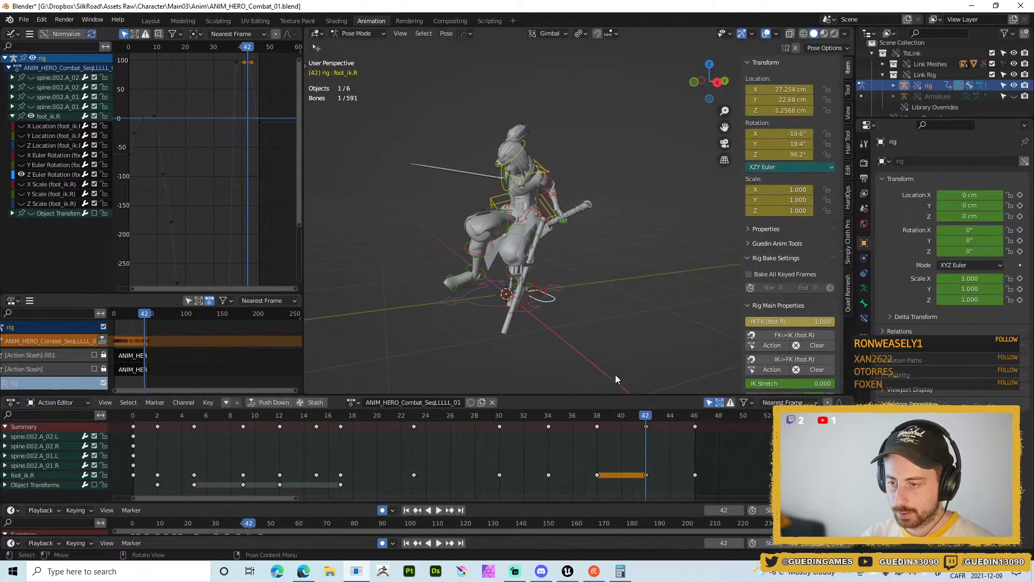
# - Set the right leg's IK-FK blend to 0.000 at frame 42 and rotate its foot IK control about Z
pyautogui.moveTo(771, 328); pyautogui.dragTo(750, 321)
pyautogui.moveTo(363, 300); pyautogui.dragTo(510, 224, button='middle')
pyautogui.scroll(4, 554, 302)
pyautogui.press('r')
pyautogui.press('z')
pyautogui.click(545, 284)
# - Examine the right and left FK thigh controls at frames 38 and 42 from several angles
pyautogui.click(479, 167)
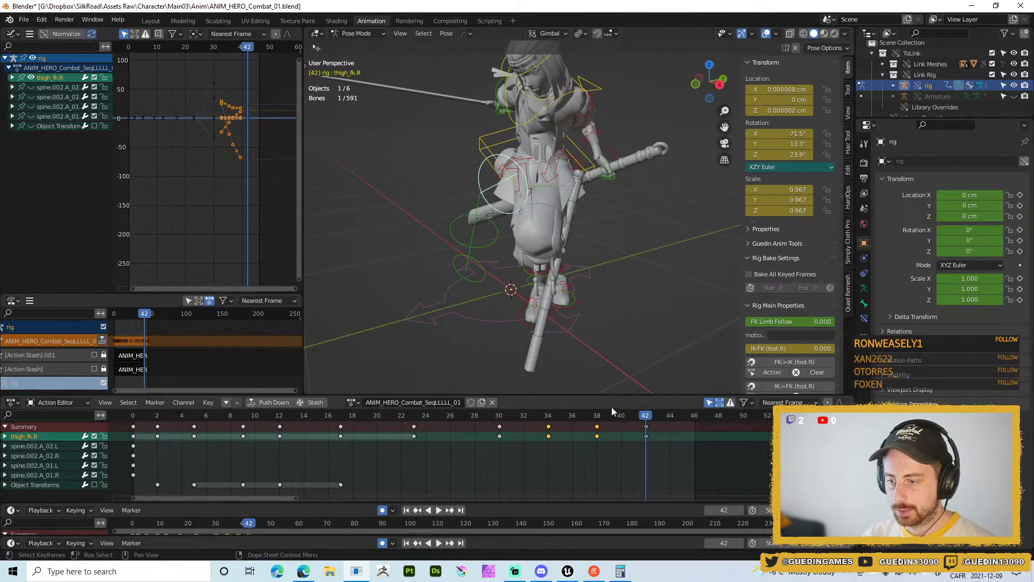
pyautogui.moveTo(646, 416); pyautogui.dragTo(593, 424)
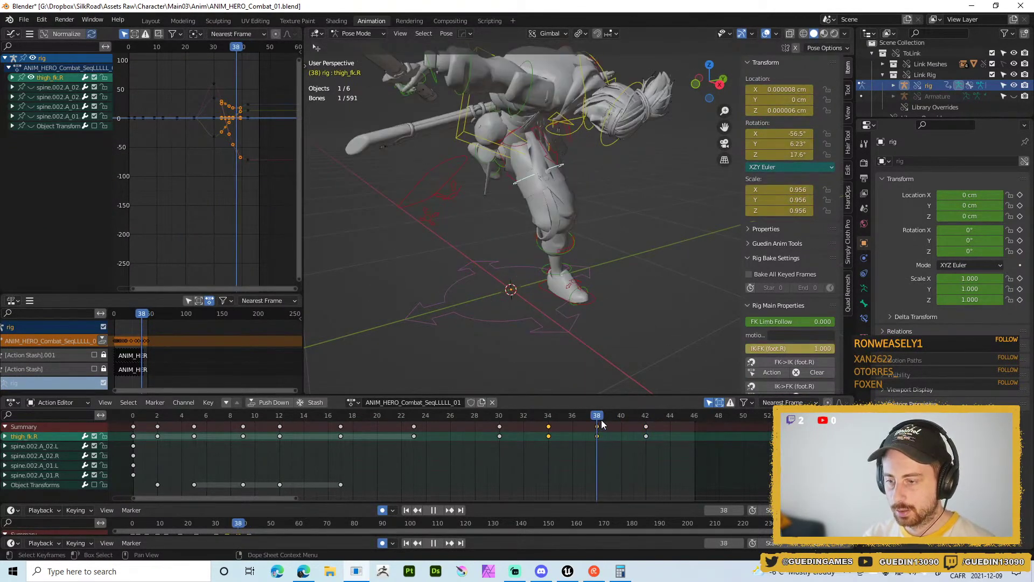
pyautogui.moveTo(538, 345); pyautogui.dragTo(532, 144, button='middle')
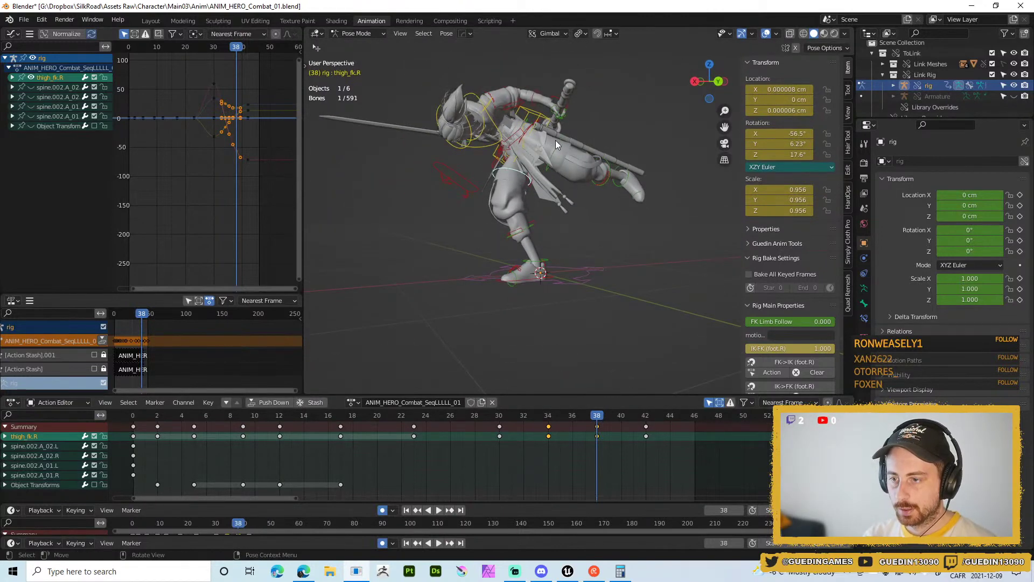
pyautogui.click(568, 162)
pyautogui.moveTo(598, 416); pyautogui.dragTo(638, 416)
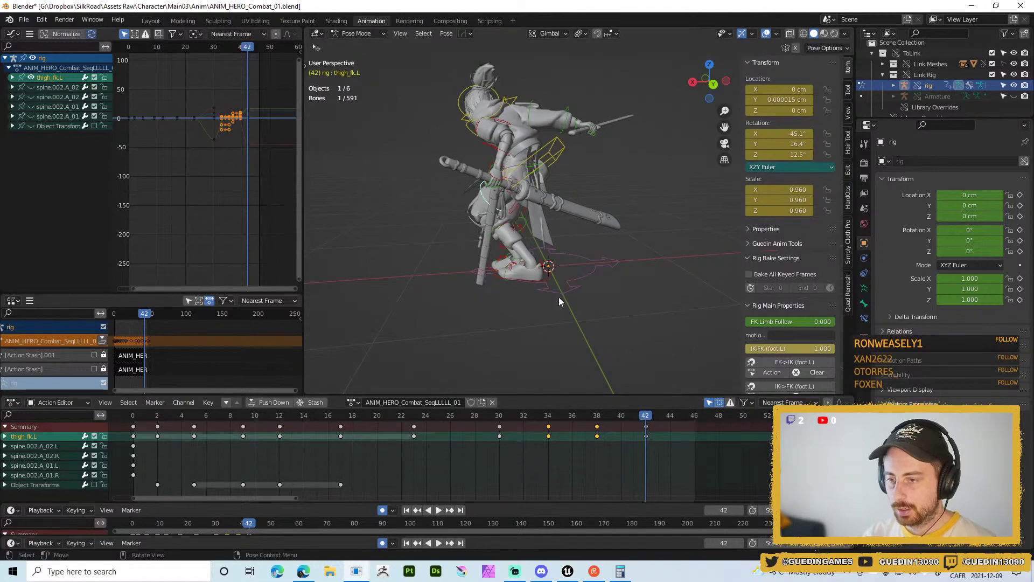
pyautogui.moveTo(558, 296); pyautogui.dragTo(643, 270, button='middle')
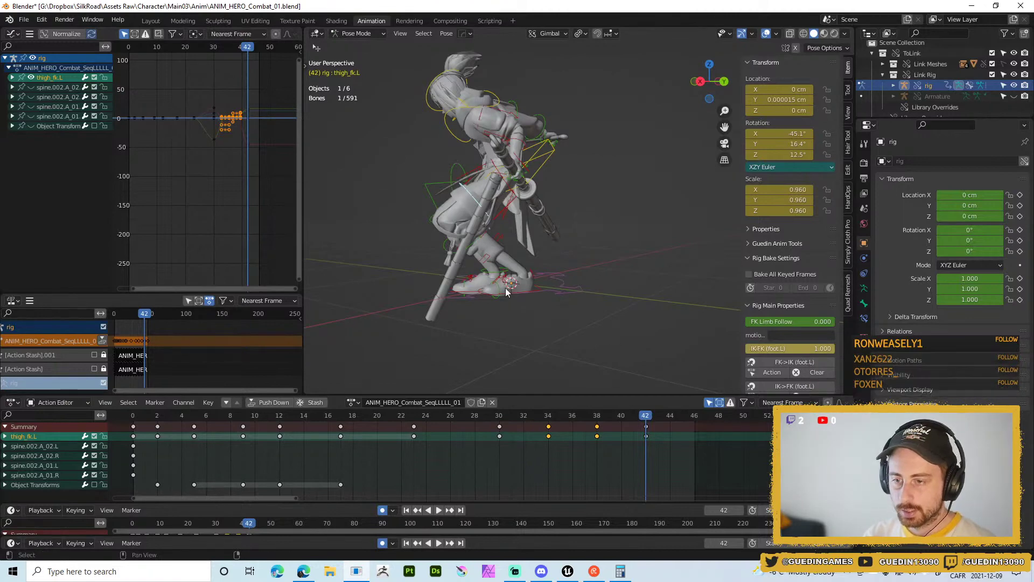
pyautogui.press('r')
pyautogui.rightClick(562, 306)
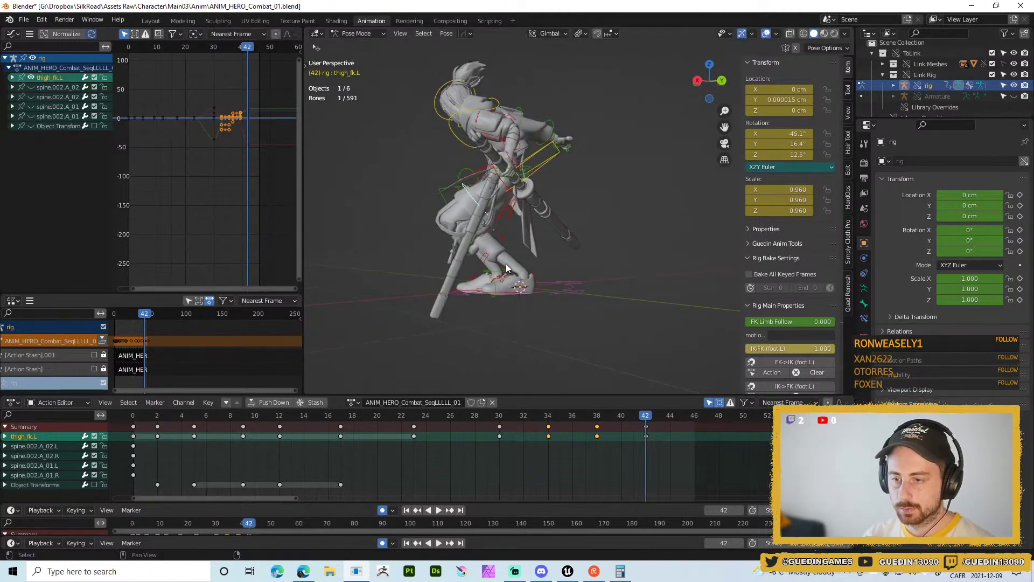
pyautogui.click(711, 402)
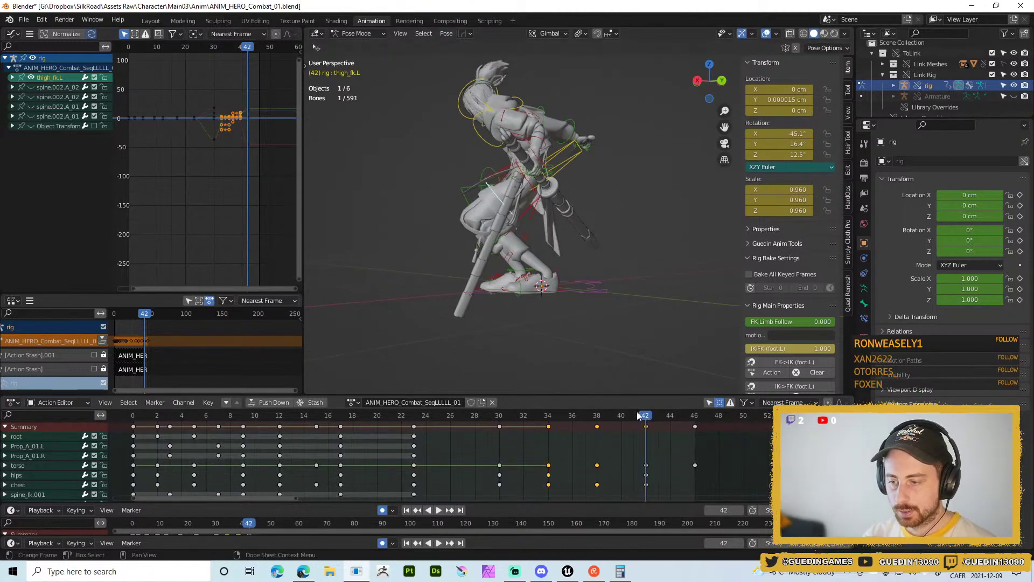
pyautogui.moveTo(638, 416); pyautogui.dragTo(596, 419)
pyautogui.moveTo(586, 199); pyautogui.dragTo(648, 189, button='middle')
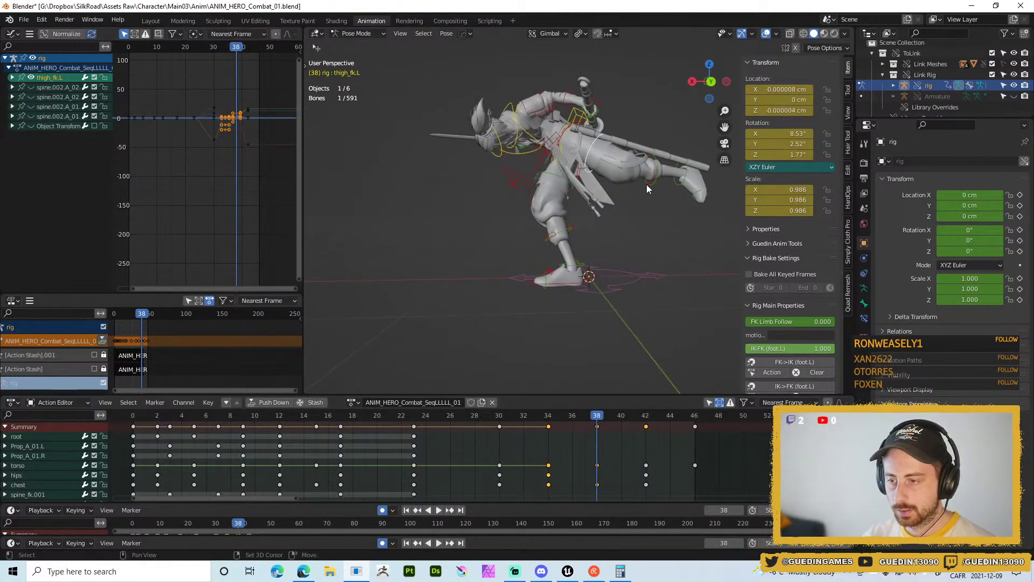
pyautogui.keyDown('shift'); pyautogui.click(661, 186); pyautogui.keyUp('shift')
pyautogui.keyDown('shift'); pyautogui.click(679, 184); pyautogui.keyUp('shift')
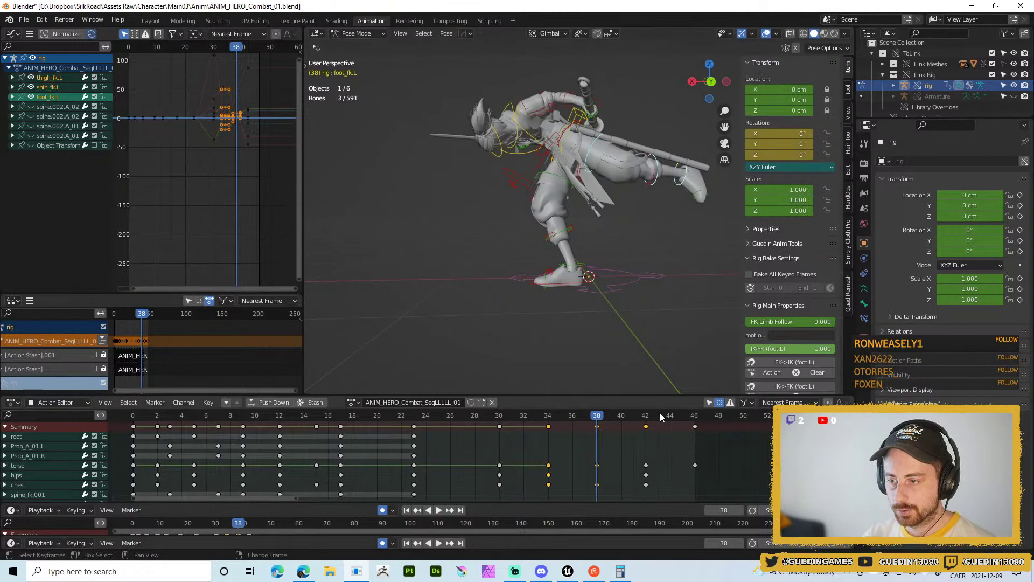
pyautogui.click(598, 426)
pyautogui.hotkey('shift', 'd')
pyautogui.press('Escape')
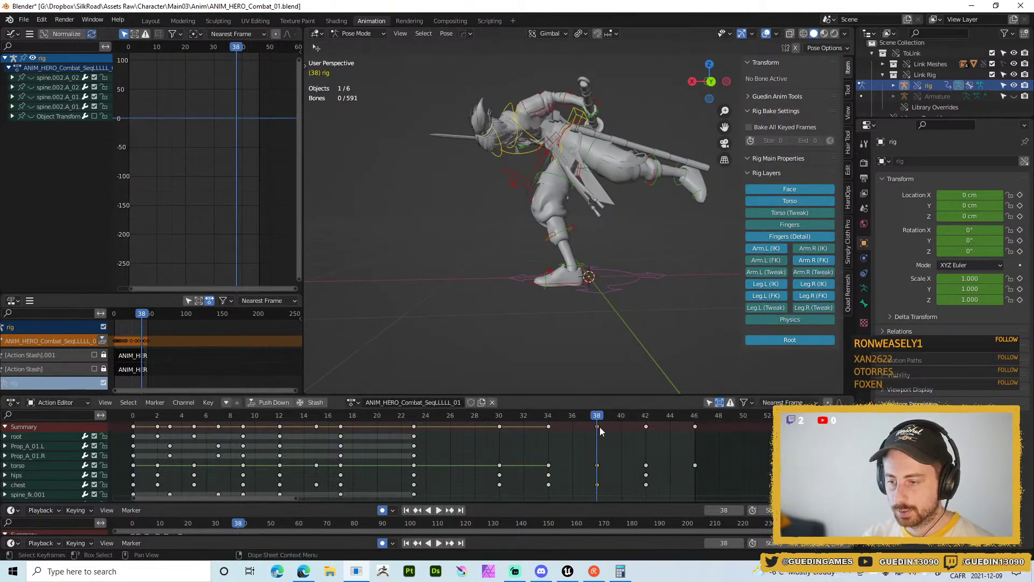
# - Copy the left leg's FK thigh, shin and foot keys from frame 38 to frame 42, showing only selected bones' keyframes
pyautogui.click(710, 403)
pyautogui.click(595, 146)
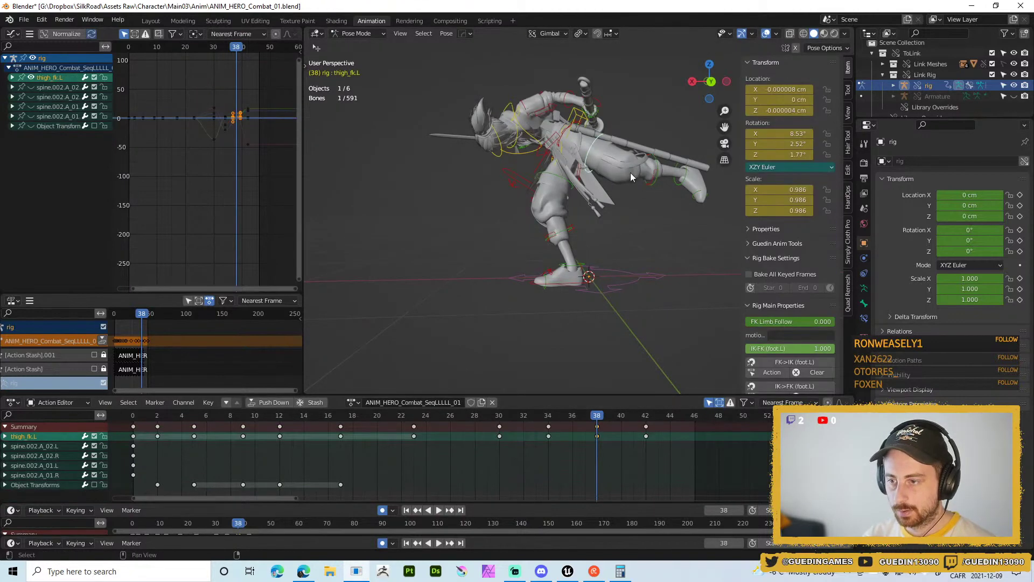
pyautogui.keyDown('shift'); pyautogui.click(658, 162); pyautogui.keyUp('shift')
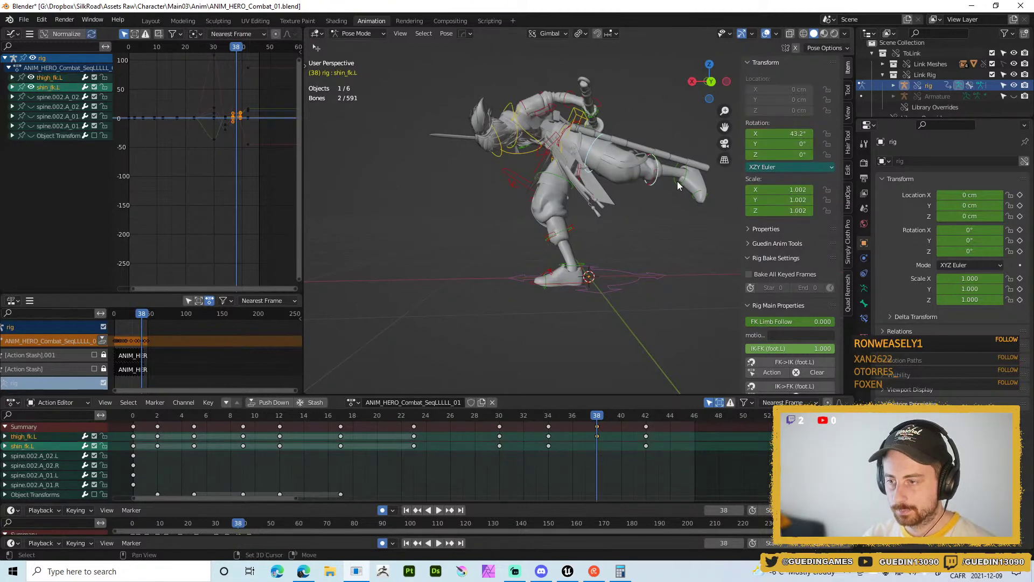
pyautogui.keyDown('shift'); pyautogui.click(677, 181); pyautogui.keyUp('shift')
pyautogui.click(596, 425)
pyautogui.hotkey('shift', 'd')
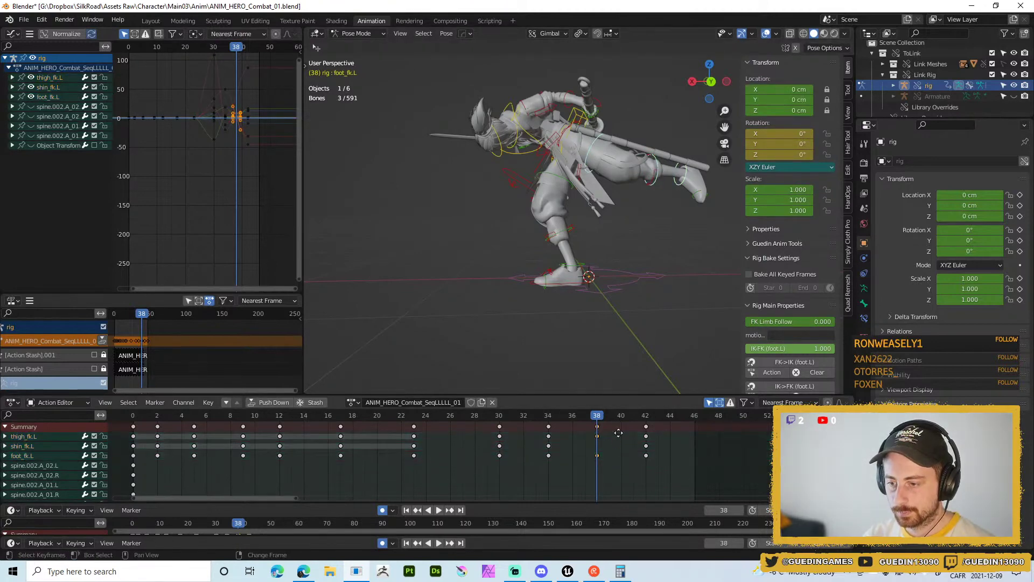
pyautogui.click(665, 427)
pyautogui.moveTo(600, 419); pyautogui.dragTo(645, 418)
pyautogui.moveTo(598, 302)
pyautogui.mouseDown(button='middle')
pyautogui.moveTo(583, 246)
pyautogui.moveTo(625, 301)
pyautogui.moveTo(605, 293)
pyautogui.mouseUp(button='middle')
pyautogui.moveTo(650, 417); pyautogui.dragTo(656, 365)
# - Play back the combat animation with the viewport overlays hidden and review the landing and turn from several angles
pyautogui.press('space')
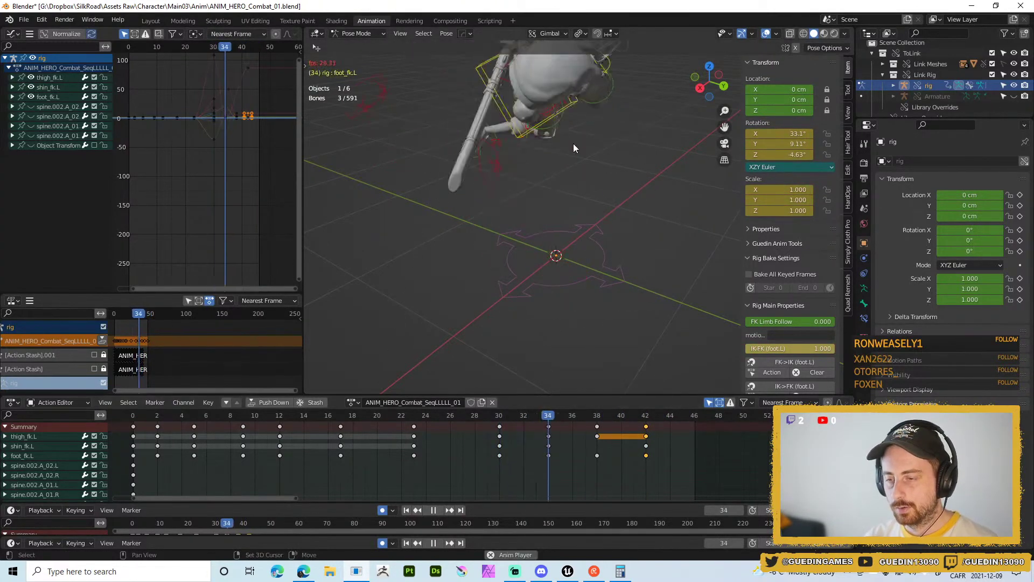
pyautogui.moveTo(561, 186); pyautogui.dragTo(506, 156, button='middle')
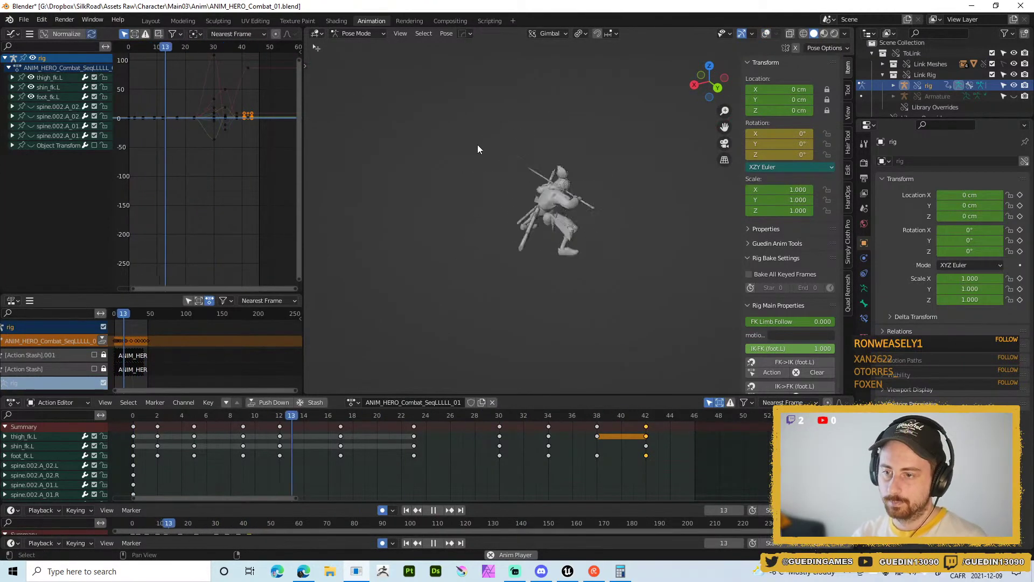
pyautogui.moveTo(477, 144); pyautogui.dragTo(338, 118, button='middle')
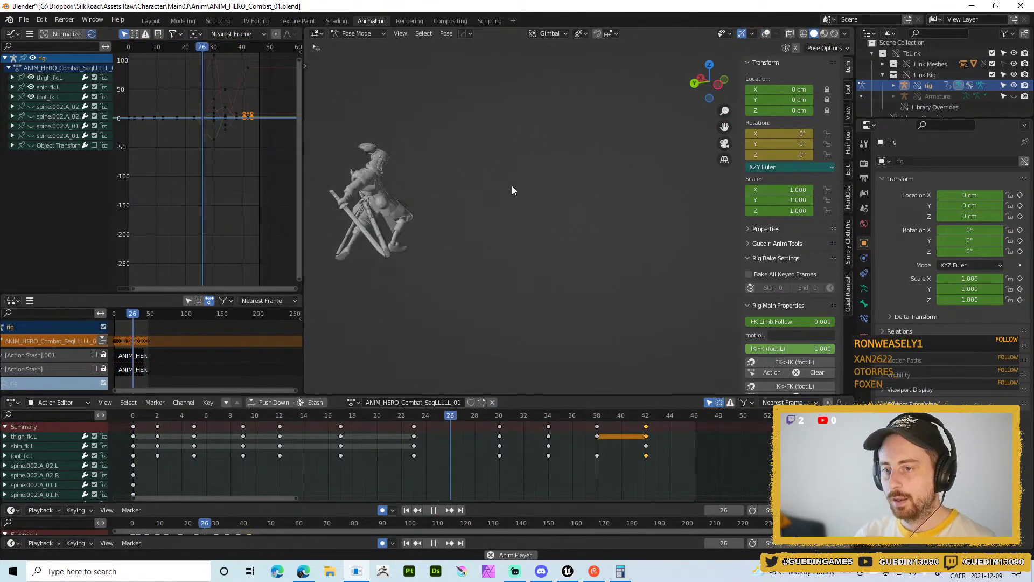
pyautogui.moveTo(566, 201); pyautogui.dragTo(461, 204, button='middle')
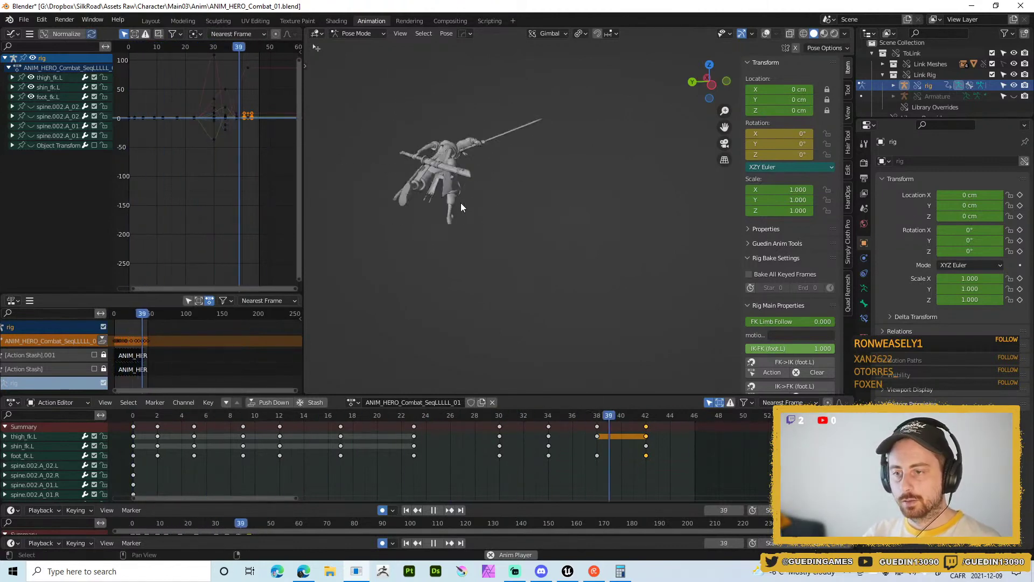
pyautogui.hotkey('shift', 'space')
pyautogui.click(456, 151)
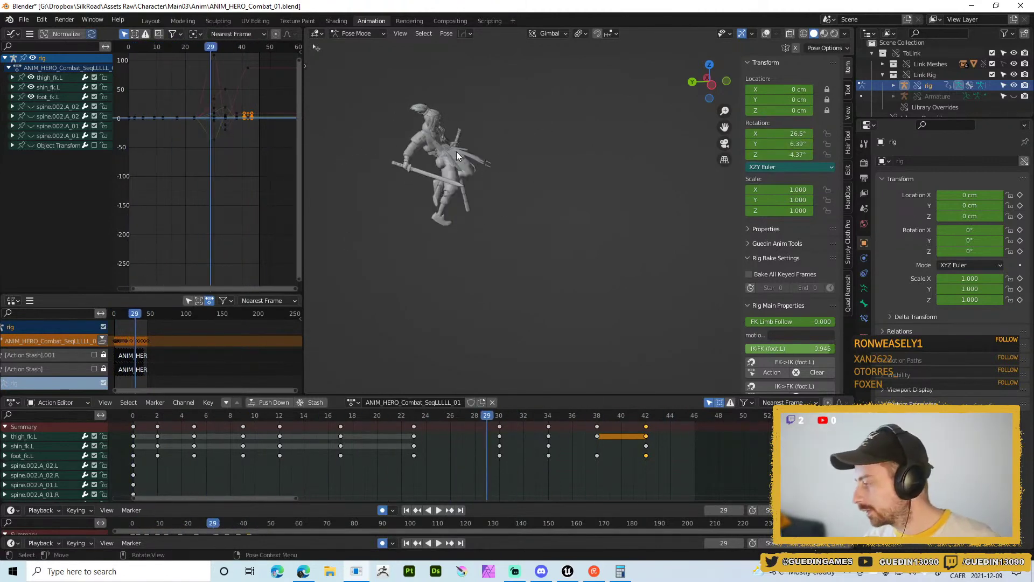